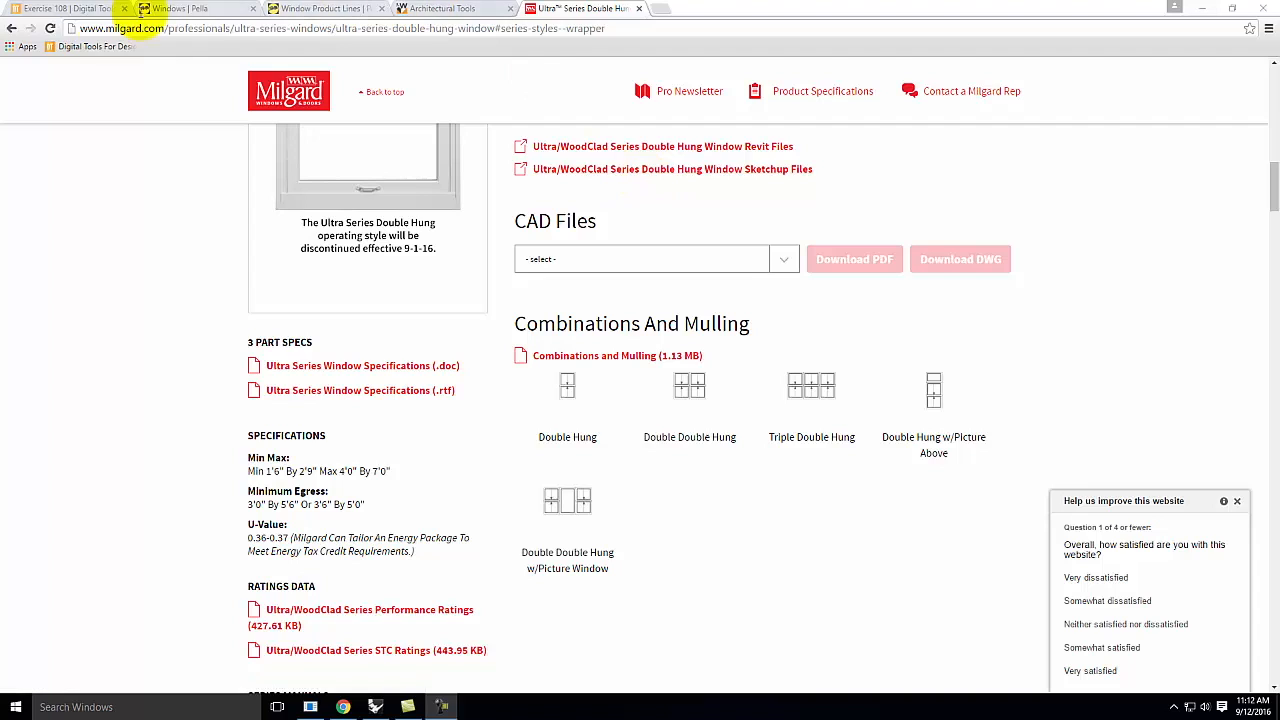
Review the window frame materials and window styles on Pella's consumer Windows page.
{"action": "left_click", "coordinate": [205, 8]}
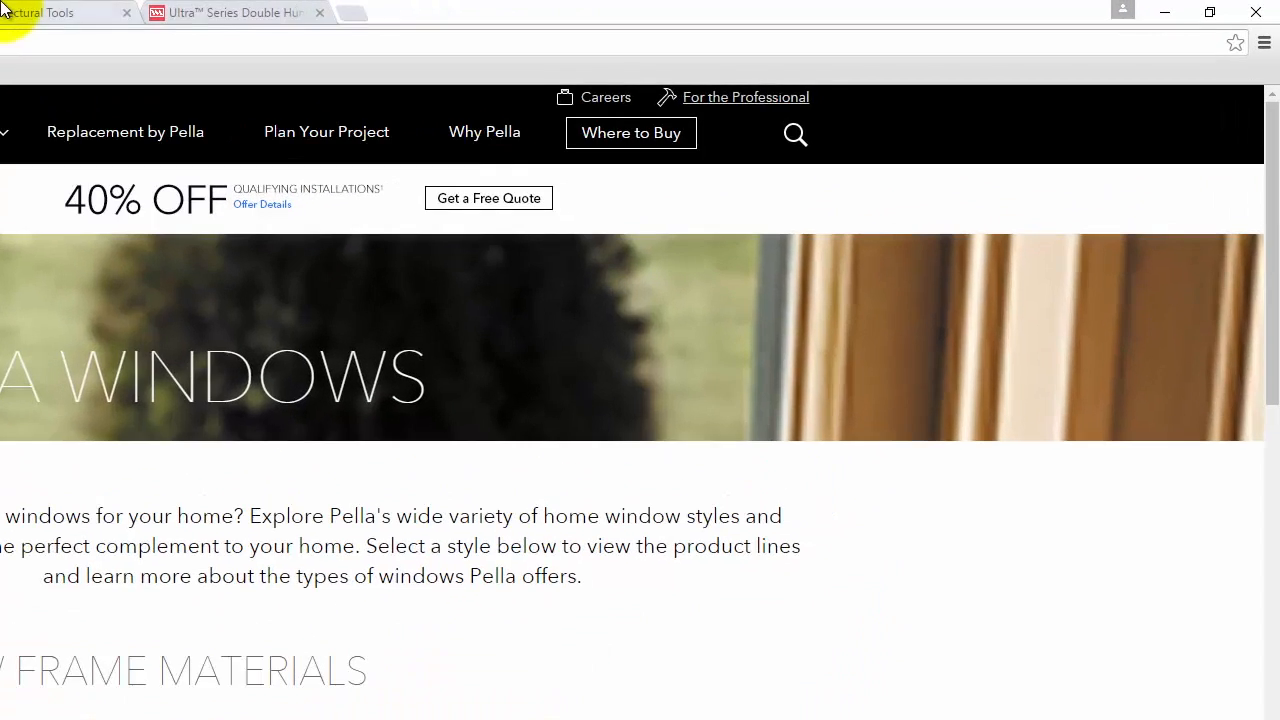
{"action": "left_click", "coordinate": [427, 8]}
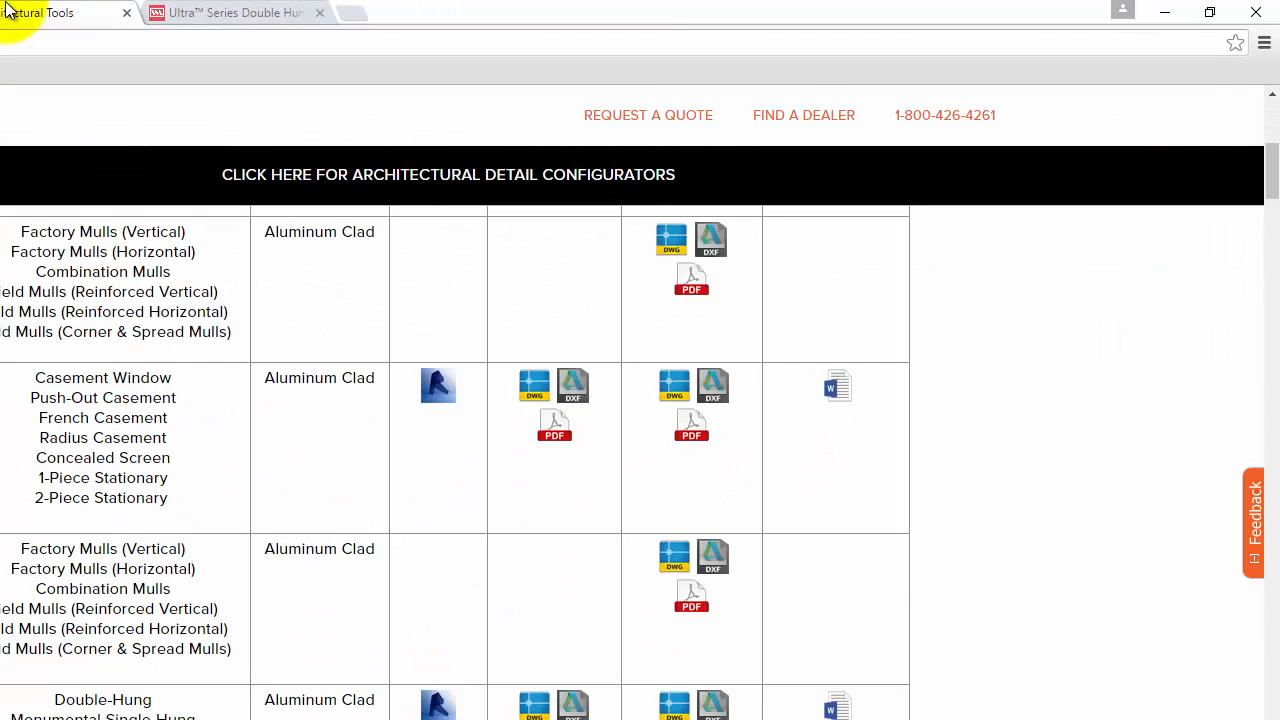
{"action": "left_click", "coordinate": [240, 12]}
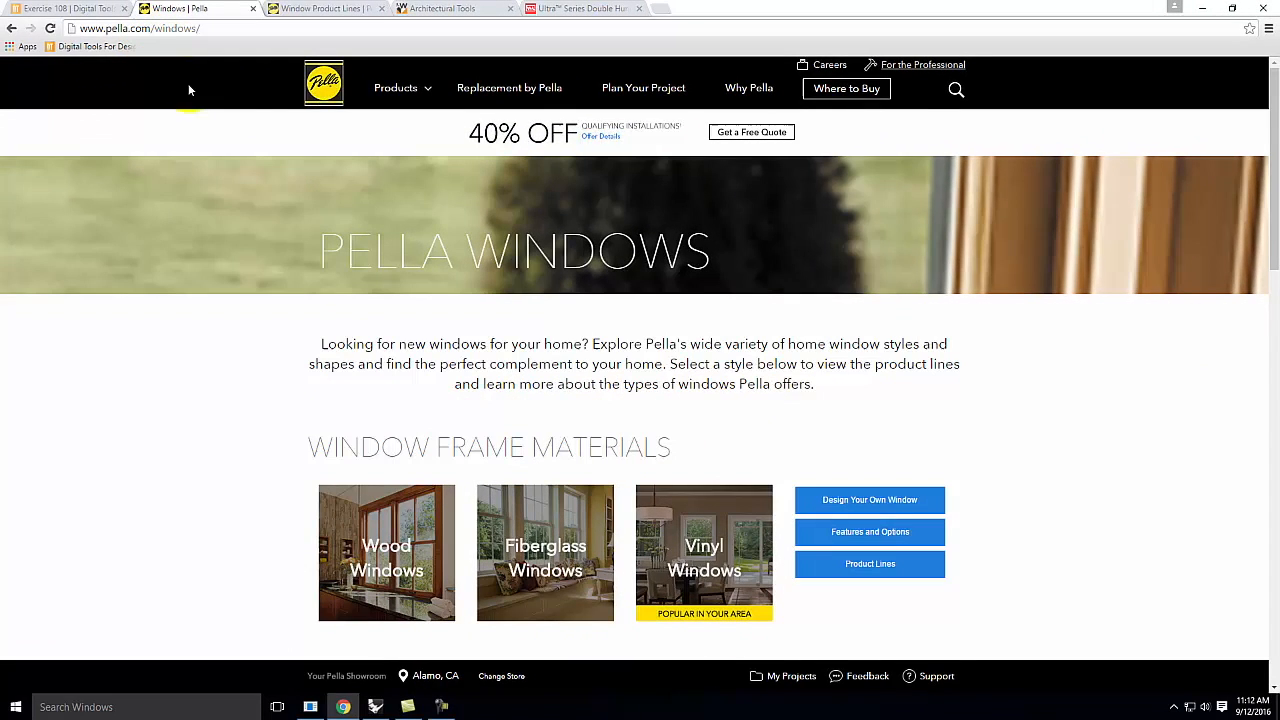
{"action": "scroll", "coordinate": [671, 286], "scroll_direction": "down", "scroll_amount": 3}
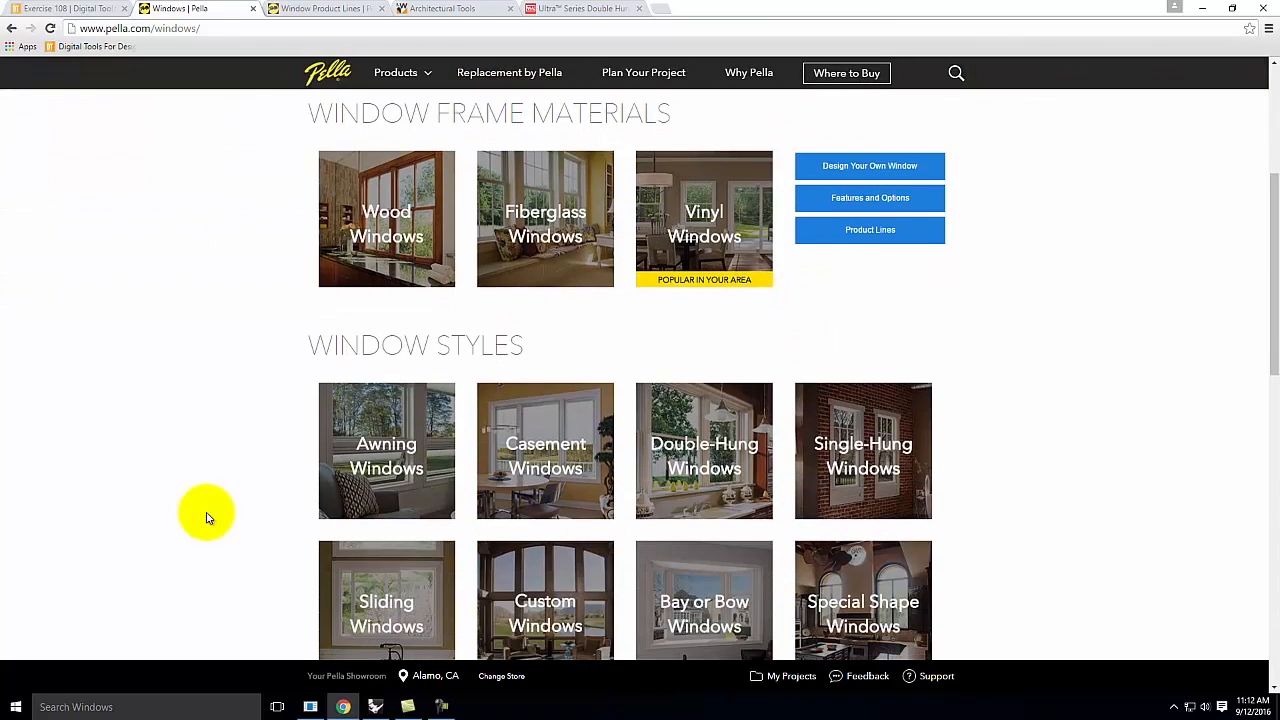
{"action": "scroll", "coordinate": [597, 391], "scroll_direction": "down", "scroll_amount": 2}
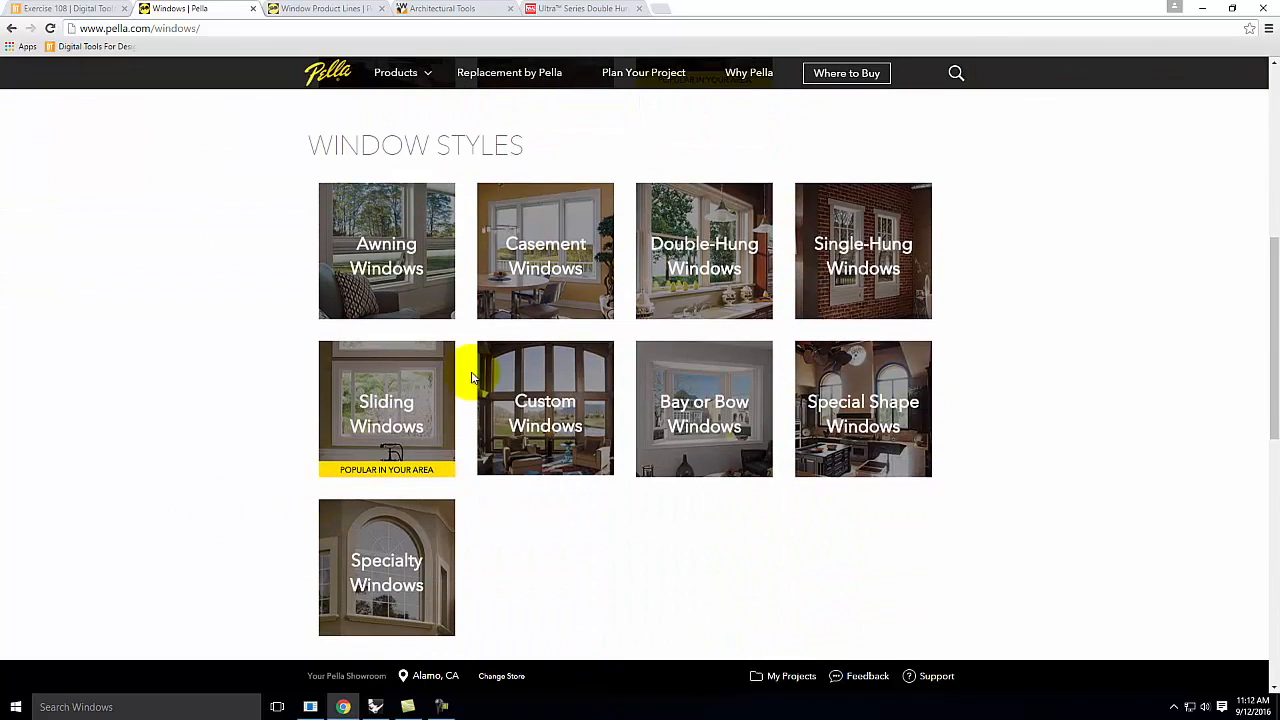
{"action": "scroll", "coordinate": [517, 287], "scroll_direction": "up", "scroll_amount": 5}
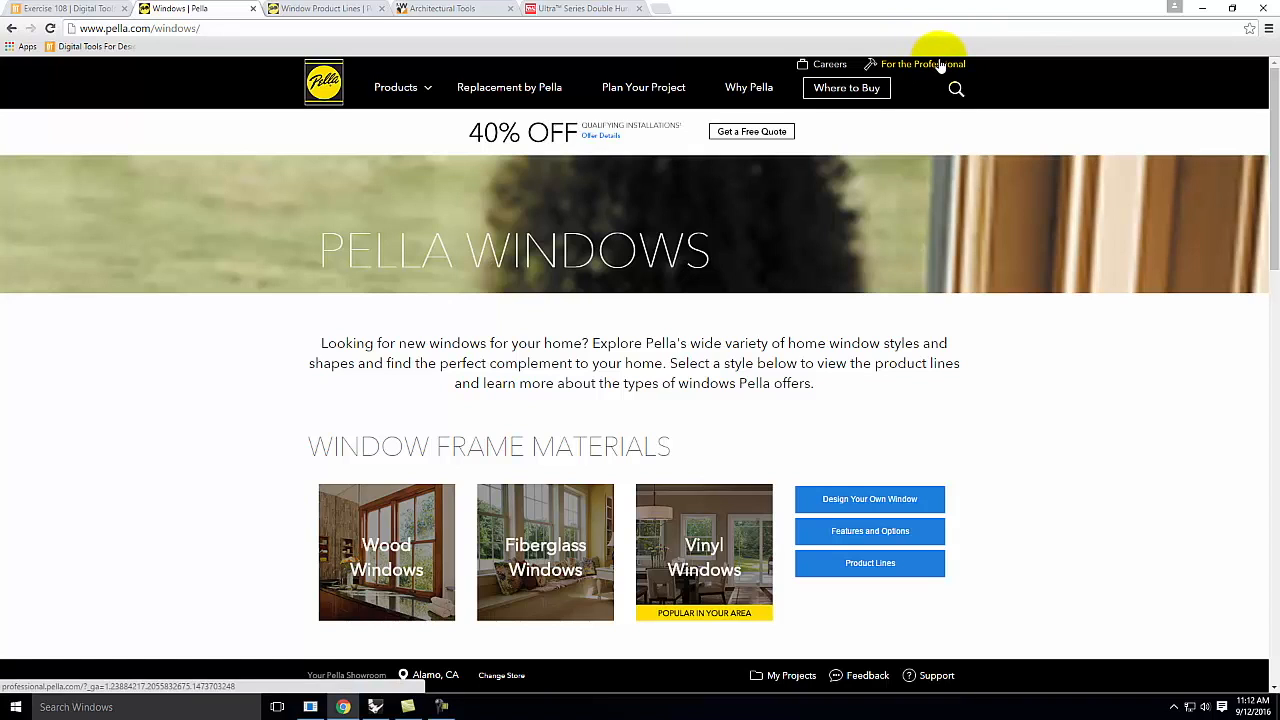
Examine the wood and aluminum-clad wood series on the Pella Professional Window Product Lines page.
{"action": "left_click", "coordinate": [325, 8]}
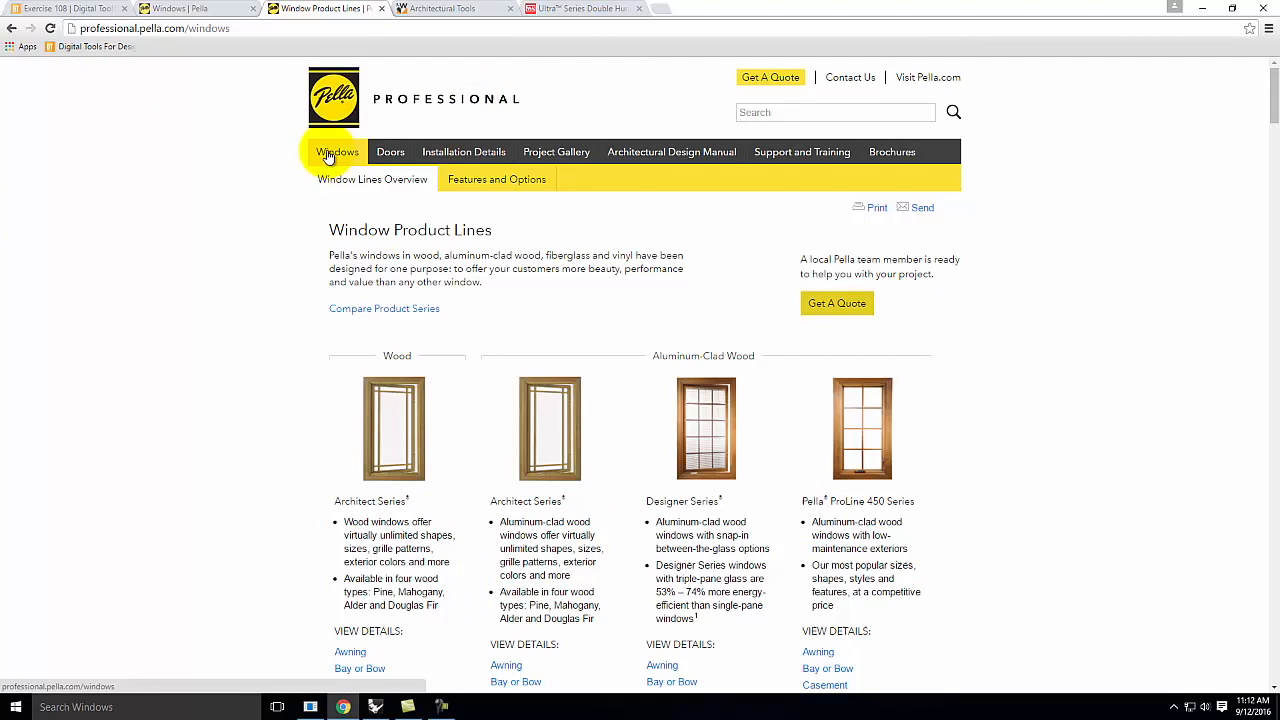
{"action": "scroll", "coordinate": [566, 229], "scroll_direction": "down", "scroll_amount": 1}
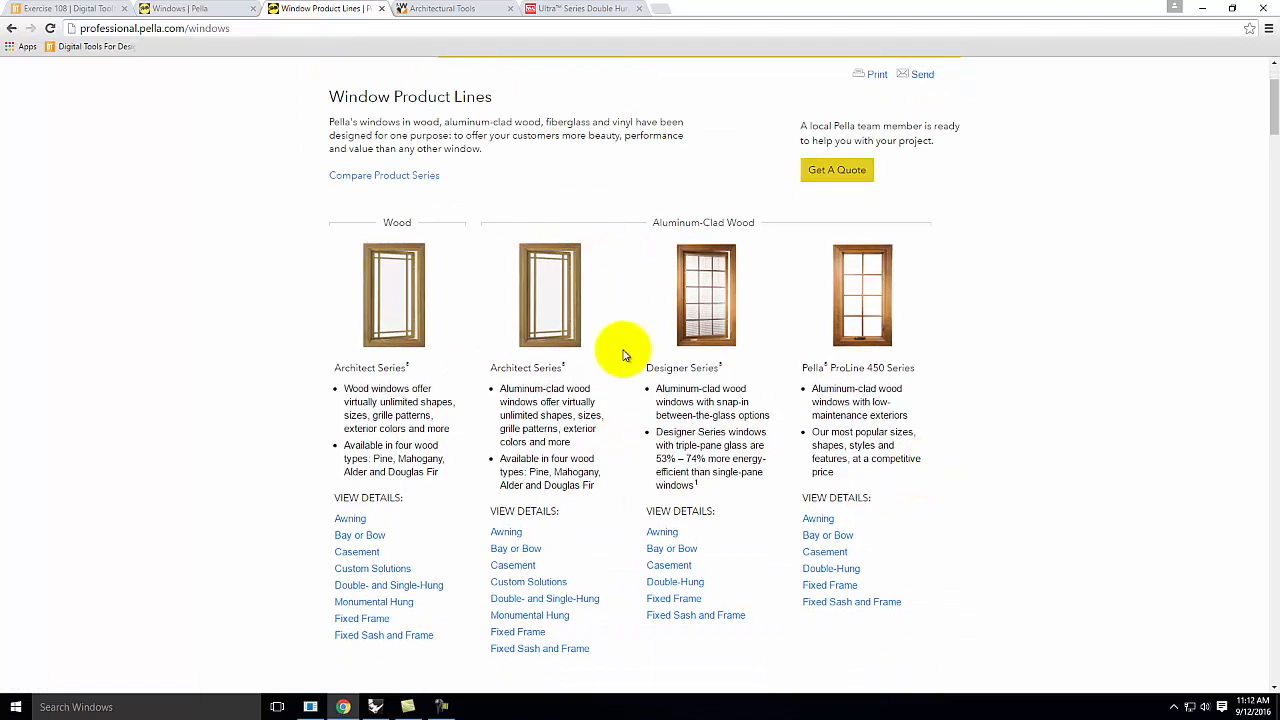
{"action": "scroll", "coordinate": [540, 397], "scroll_direction": "down", "scroll_amount": 1}
{"action": "scroll", "coordinate": [540, 397], "scroll_direction": "down", "scroll_amount": 1}
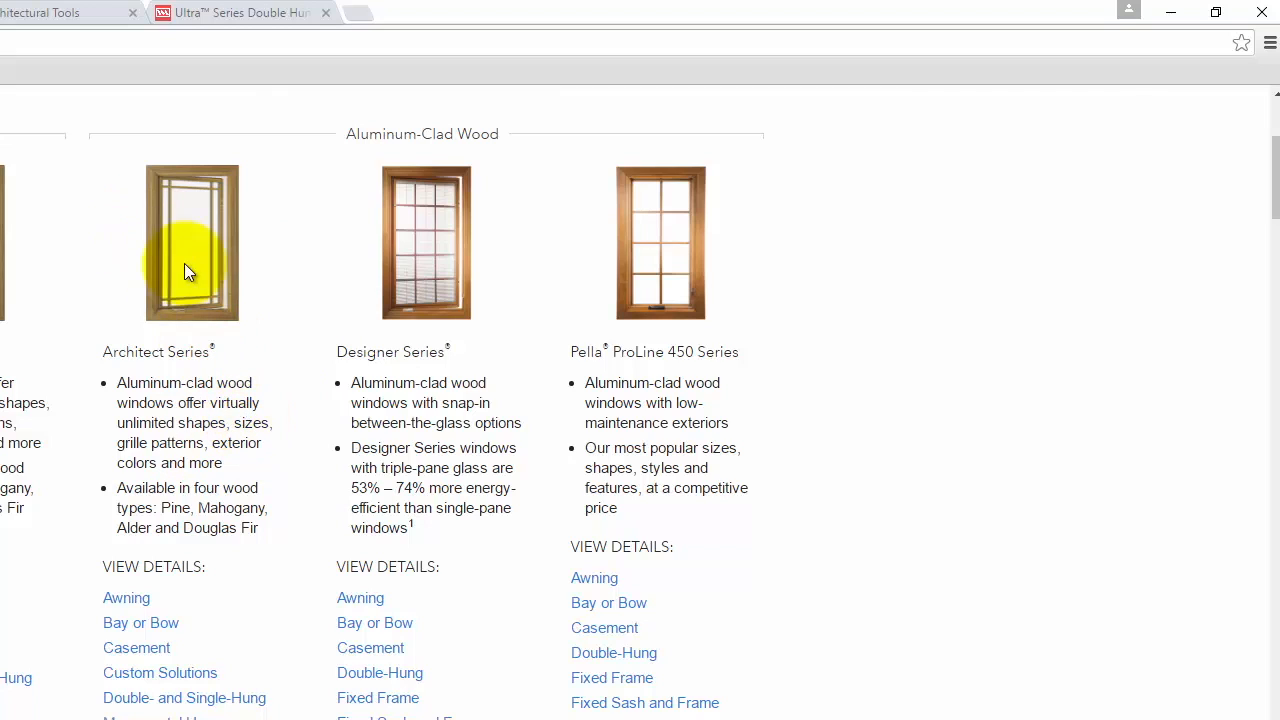
Switch to Andersen's Architectural Tools page and look at its introduction and list of series.
{"action": "left_click", "coordinate": [60, 16]}
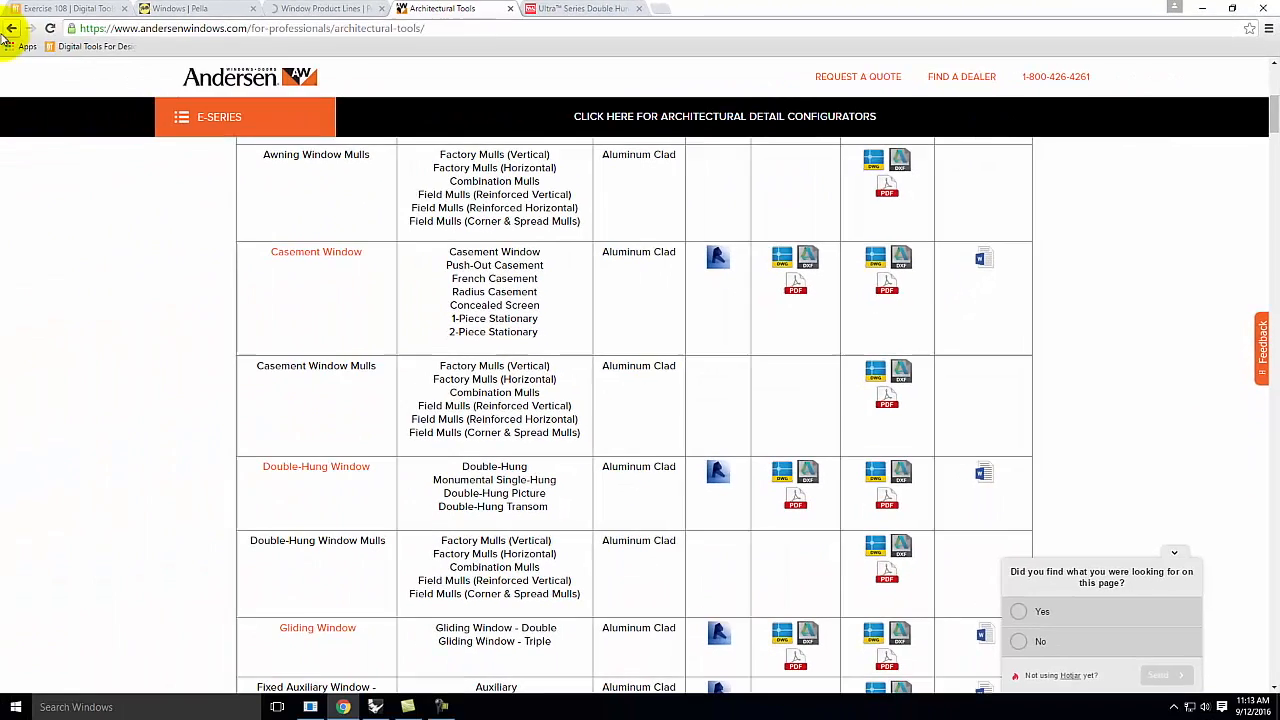
{"action": "right_click", "coordinate": [8, 29]}
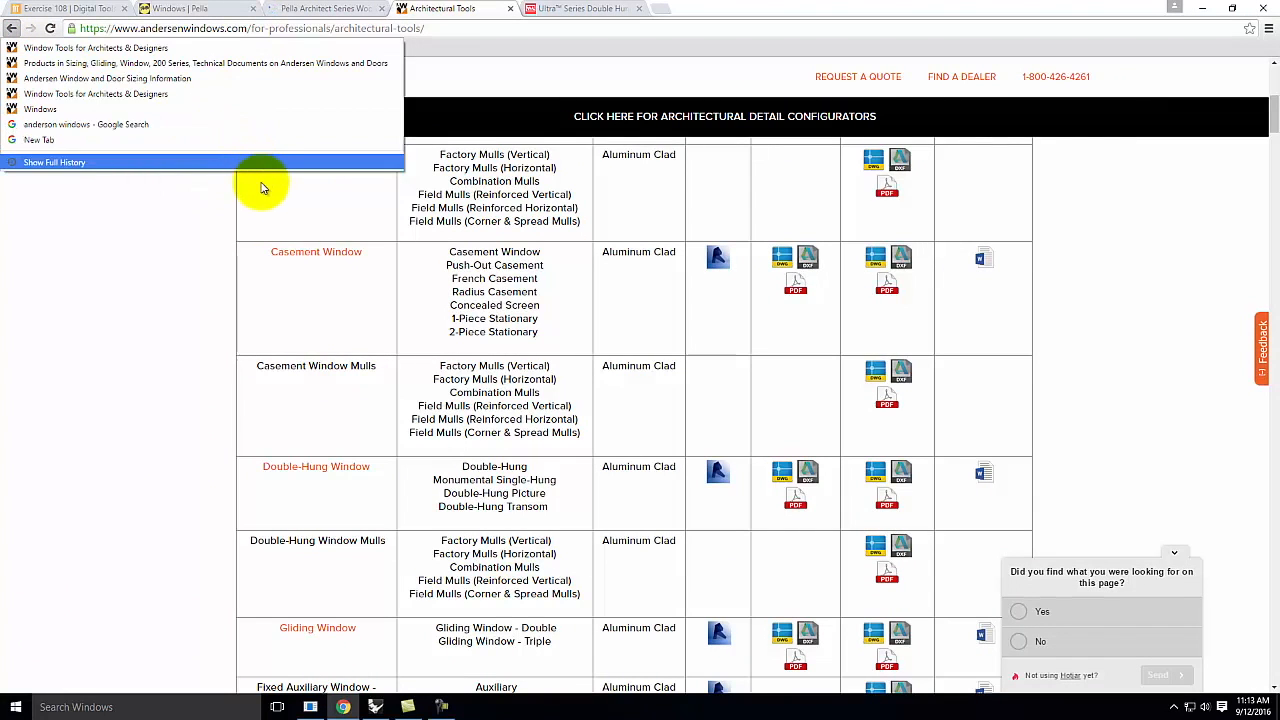
{"action": "left_click", "coordinate": [903, 167]}
{"action": "scroll", "coordinate": [905, 168], "scroll_direction": "up", "scroll_amount": 7}
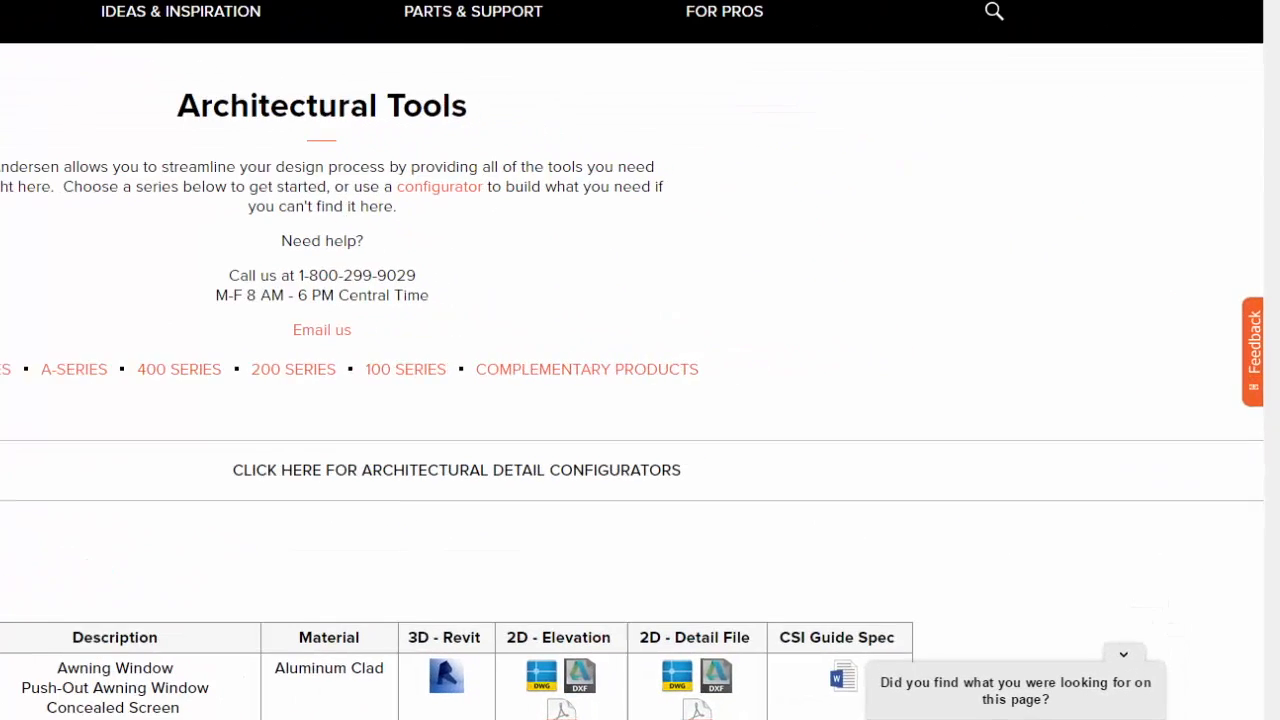
{"action": "left_click", "coordinate": [735, 9]}
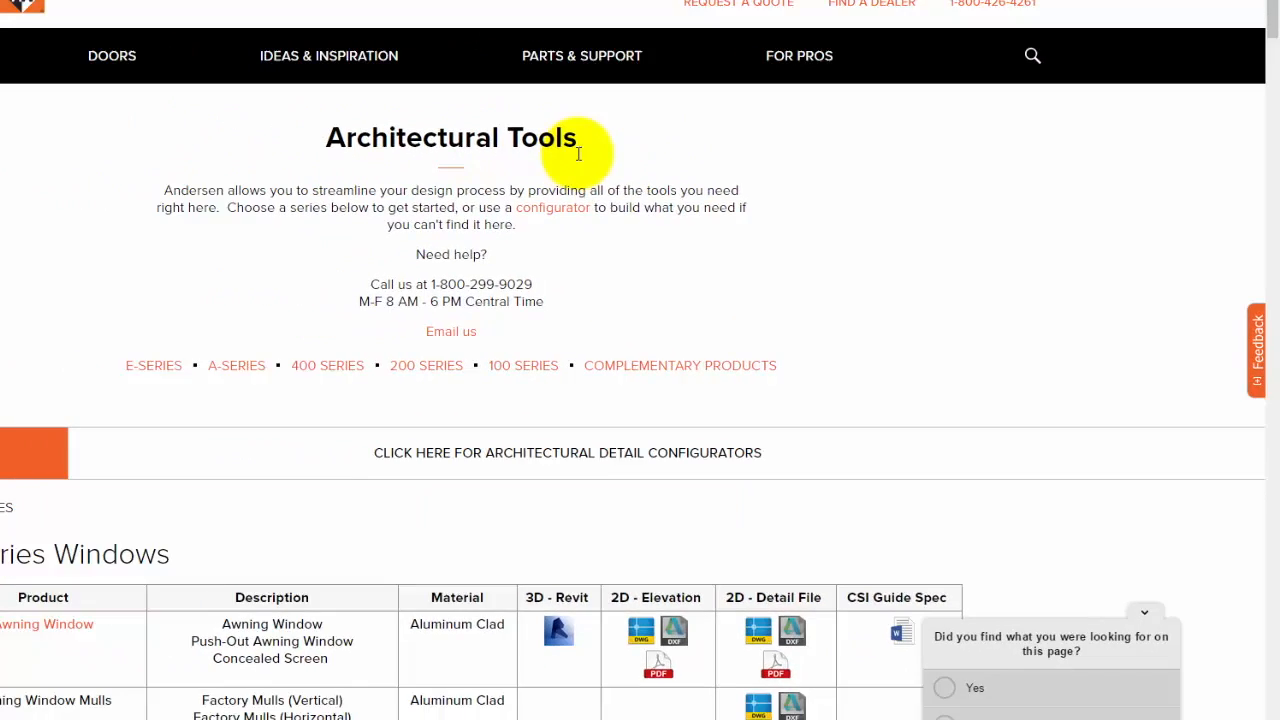
Look through the E-Series window and door tables for the Revit, elevation, detail and specification files offered per product.
{"action": "scroll", "coordinate": [361, 290], "scroll_direction": "down", "scroll_amount": 3}
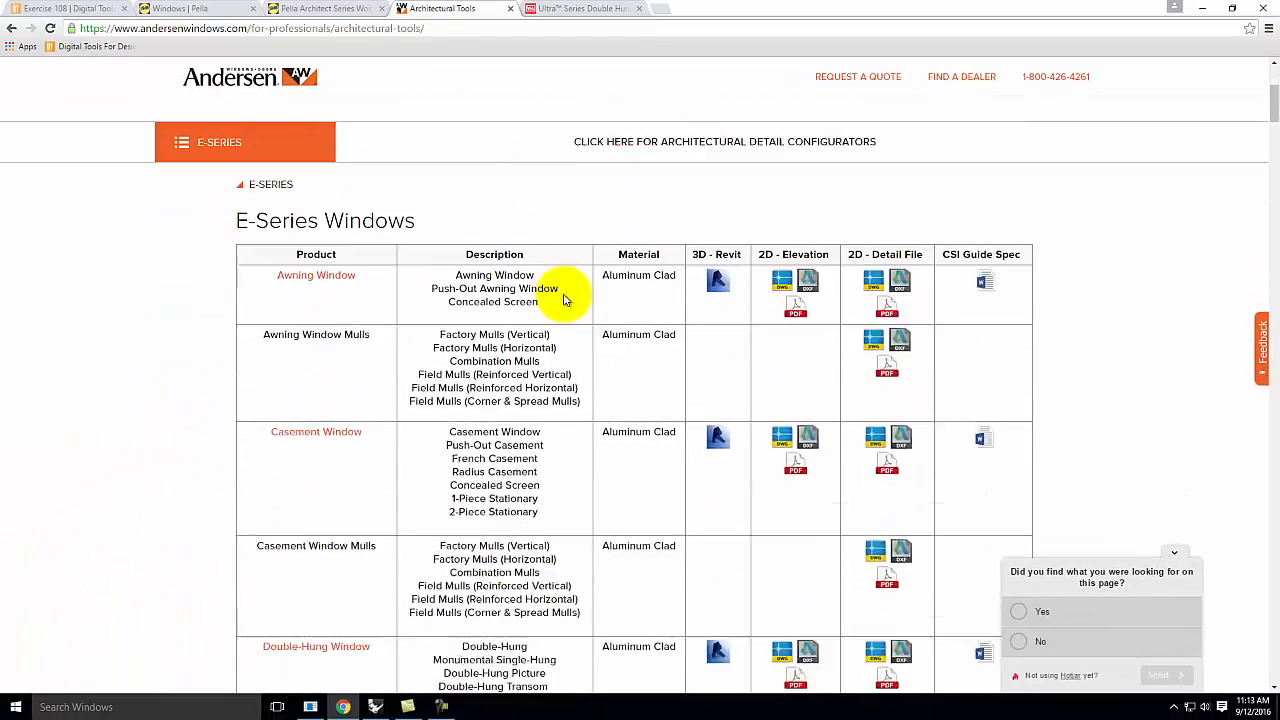
{"action": "scroll", "coordinate": [777, 280], "scroll_direction": "down", "scroll_amount": 5}
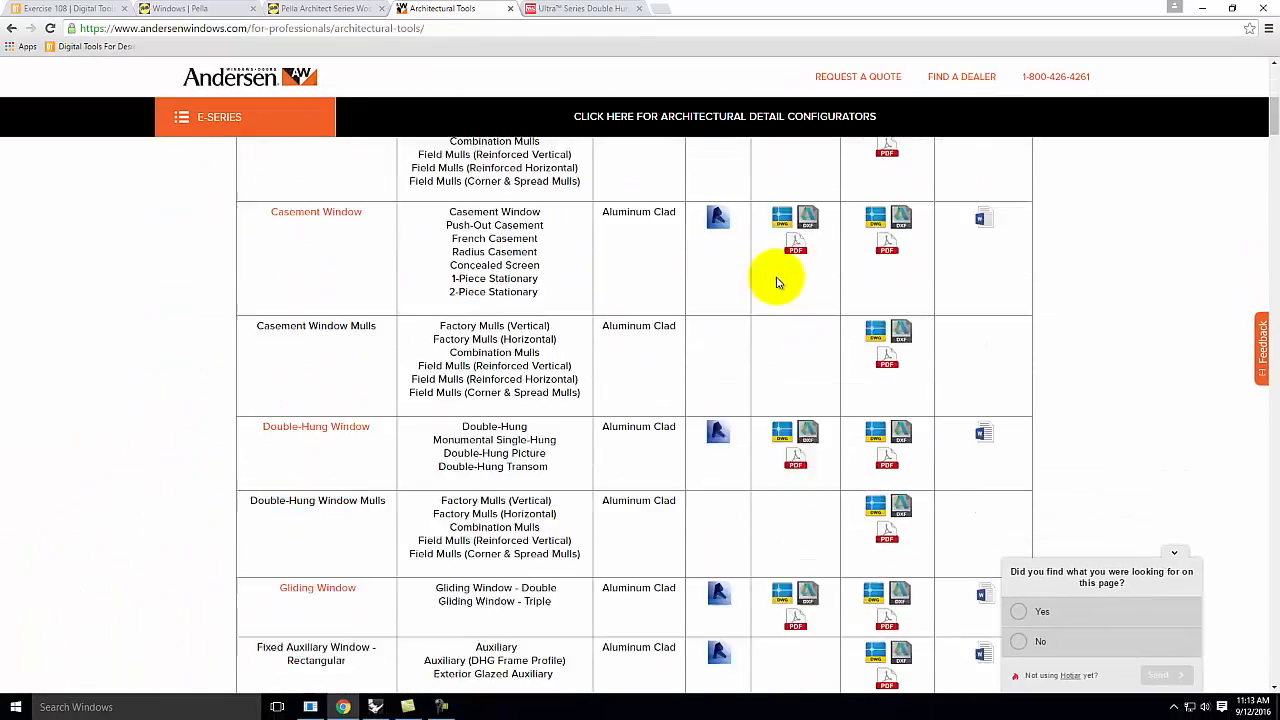
{"action": "scroll", "coordinate": [863, 357], "scroll_direction": "down", "scroll_amount": 9}
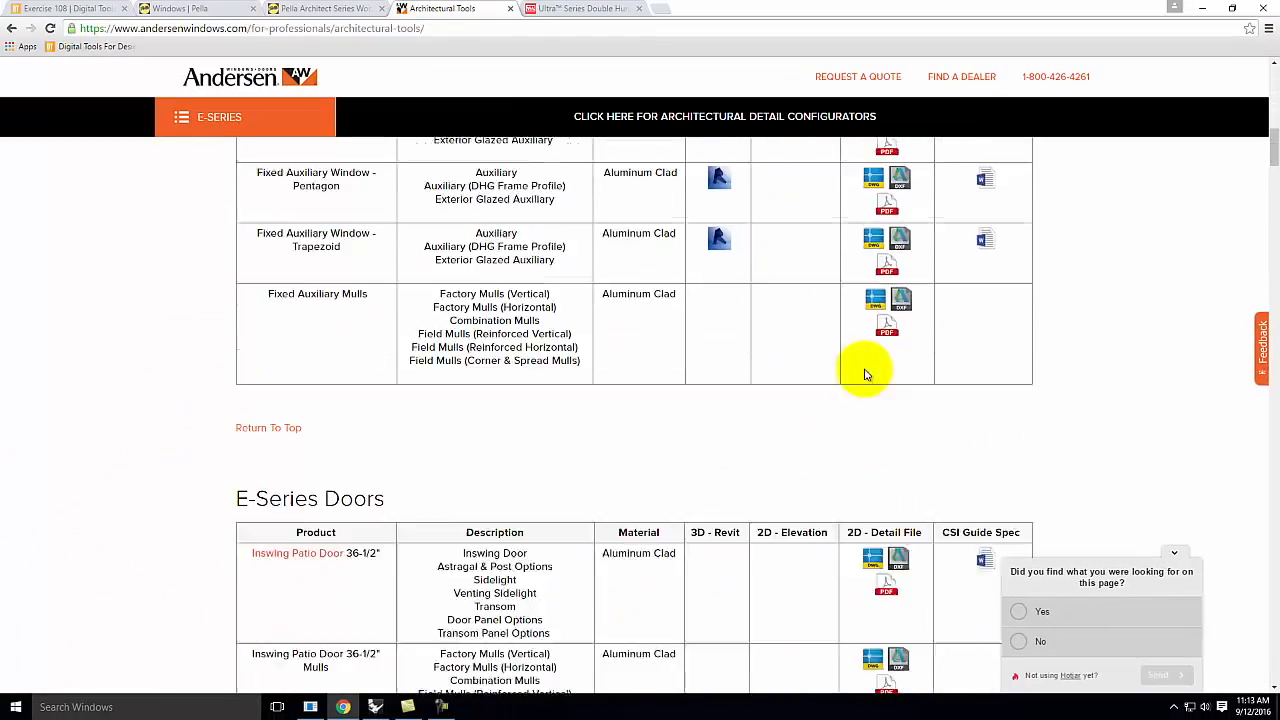
{"action": "scroll", "coordinate": [865, 372], "scroll_direction": "down", "scroll_amount": 4}
{"action": "scroll", "coordinate": [862, 372], "scroll_direction": "up", "scroll_amount": 15}
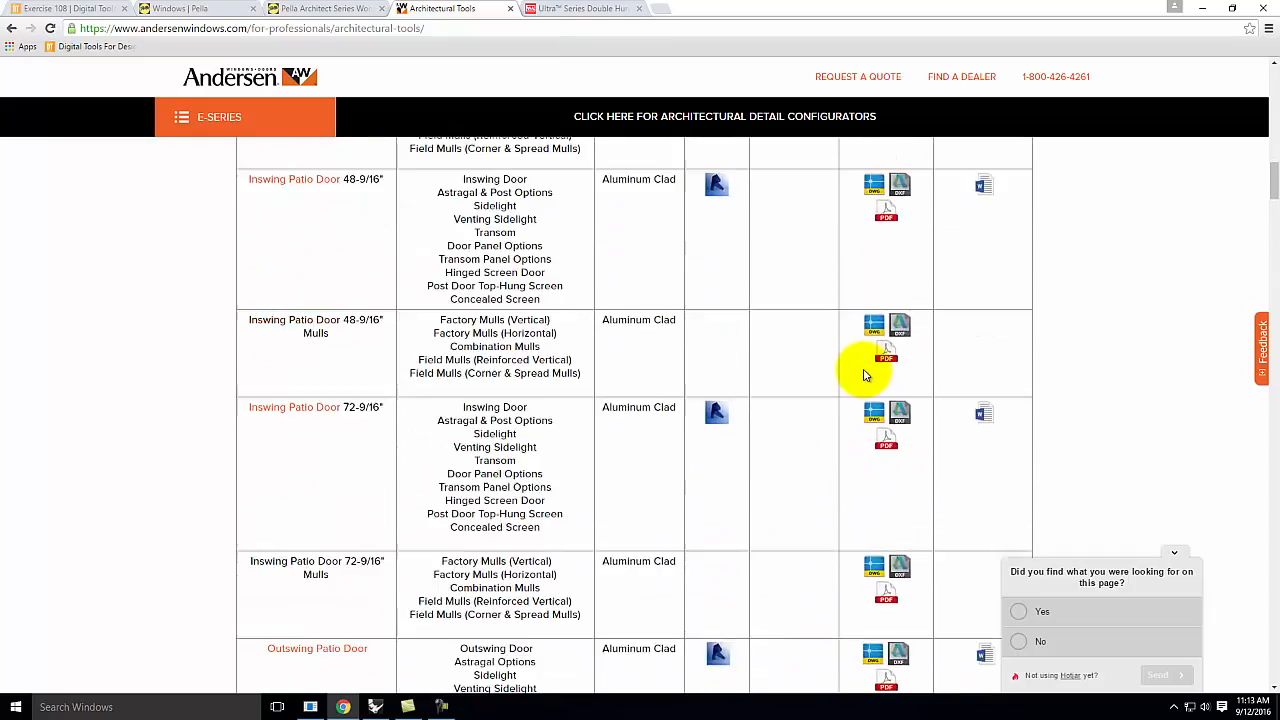
{"action": "scroll", "coordinate": [857, 373], "scroll_direction": "up", "scroll_amount": 4}
Download the DWG versions of the 2D elevation and 2D detail file for the E-Series Casement Window.
{"action": "scroll", "coordinate": [857, 366], "scroll_direction": "down", "scroll_amount": 2}
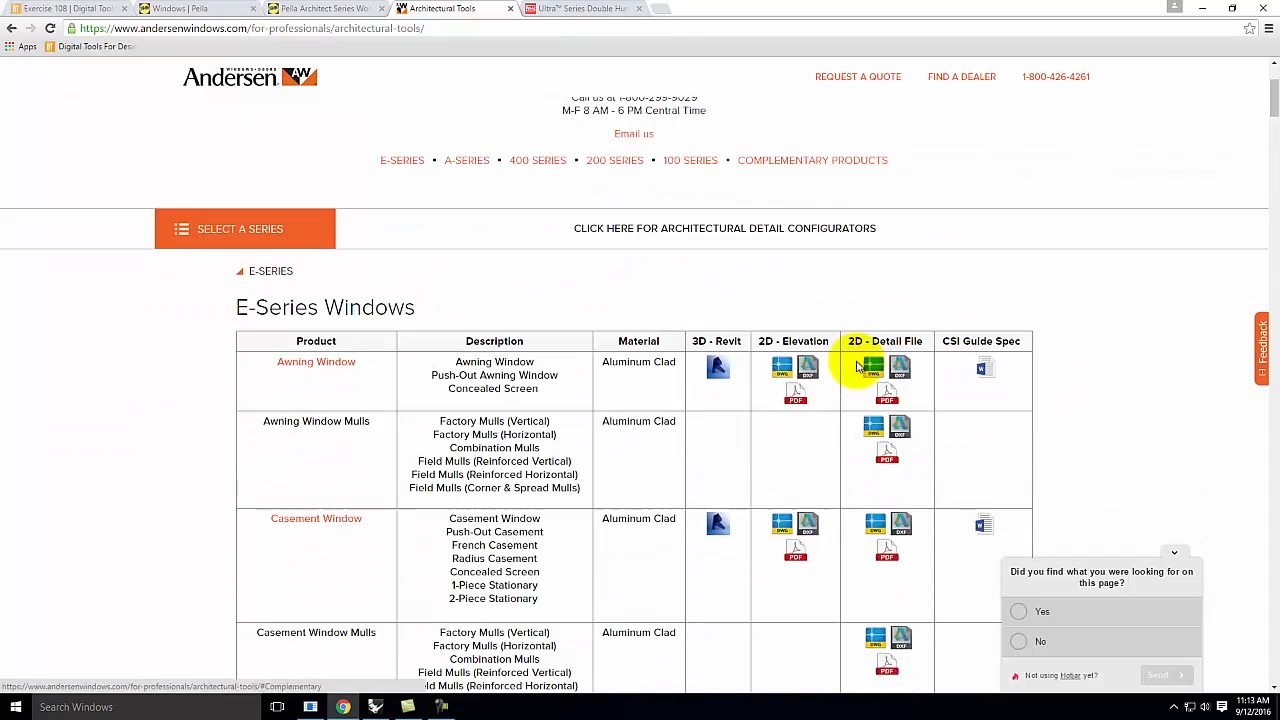
{"action": "scroll", "coordinate": [869, 323], "scroll_direction": "down", "scroll_amount": 1}
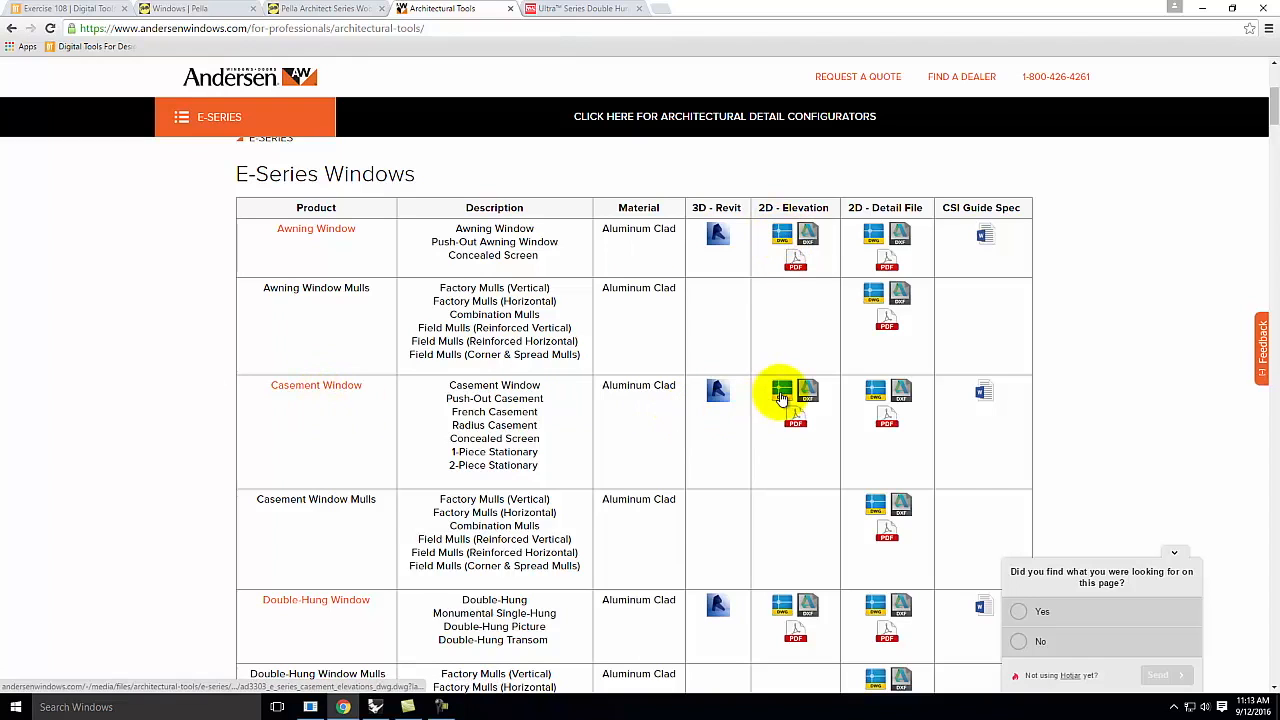
{"action": "scroll", "coordinate": [783, 395], "scroll_direction": "down", "scroll_amount": 3}
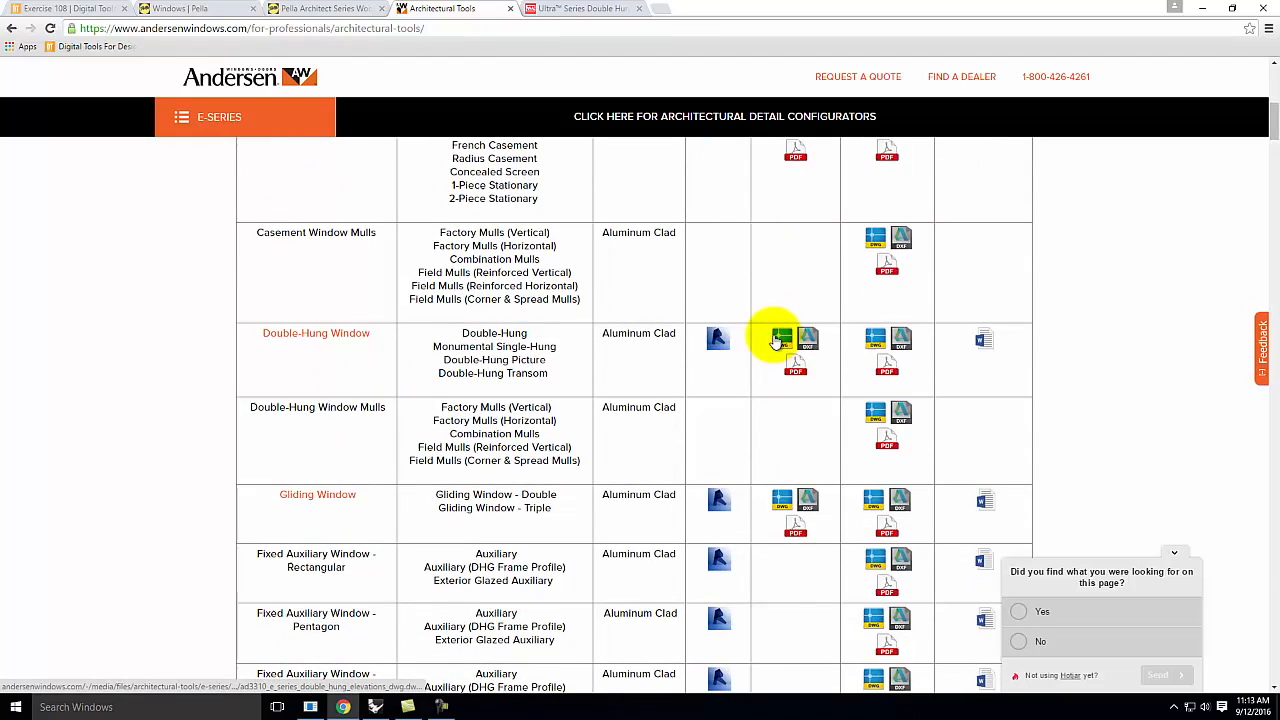
{"action": "scroll", "coordinate": [781, 343], "scroll_direction": "up", "scroll_amount": 2}
{"action": "scroll", "coordinate": [760, 345], "scroll_direction": "up", "scroll_amount": 1}
{"action": "scroll", "coordinate": [420, 410], "scroll_direction": "down", "scroll_amount": 1}
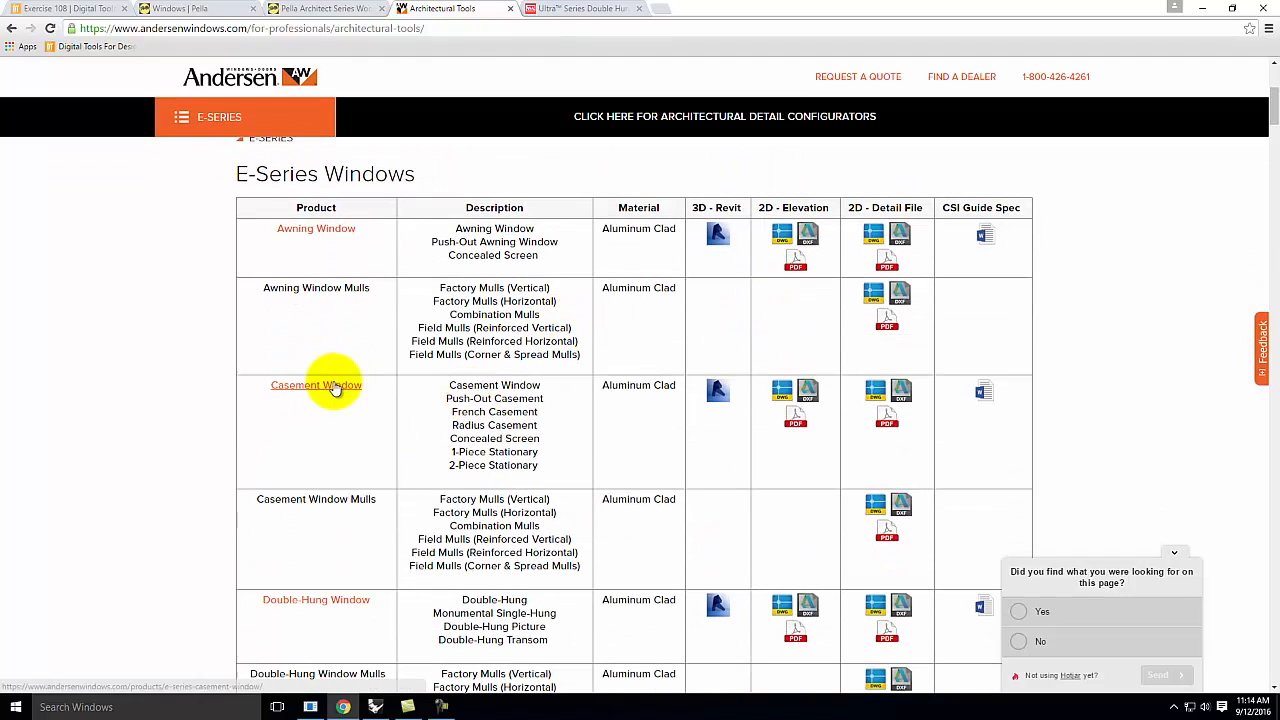
{"action": "left_click", "coordinate": [781, 393]}
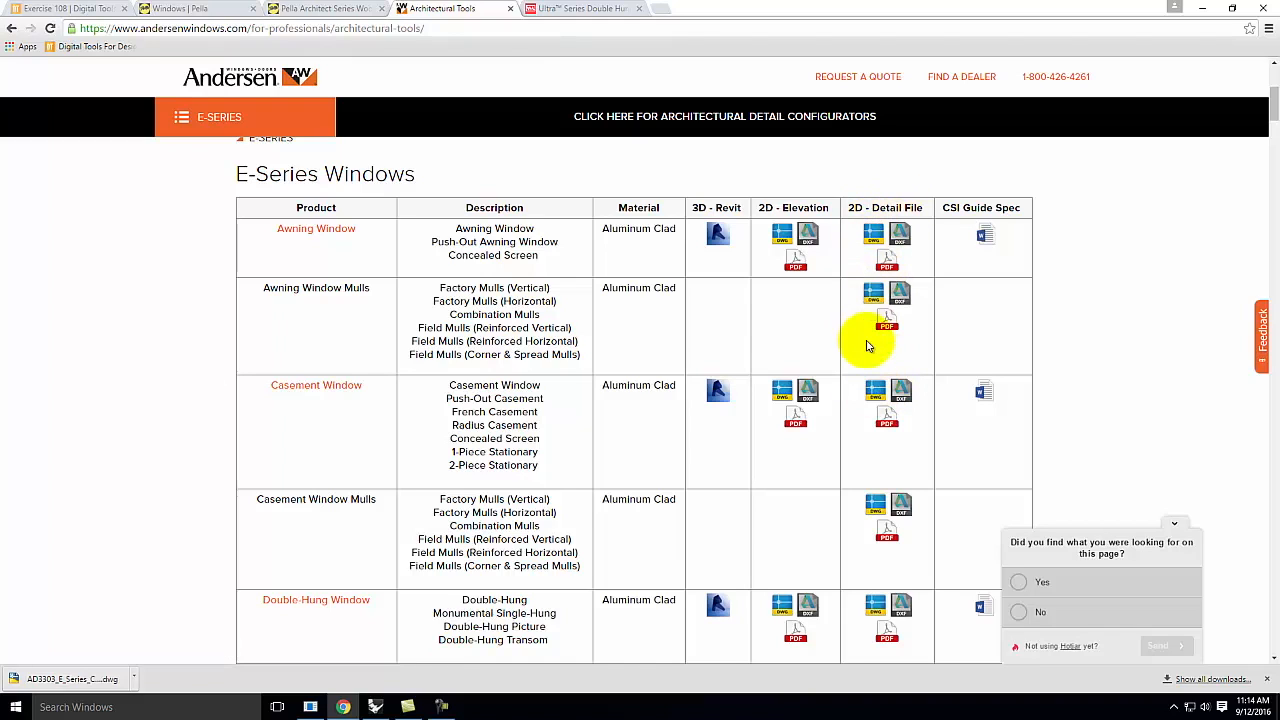
{"action": "left_click", "coordinate": [875, 390]}
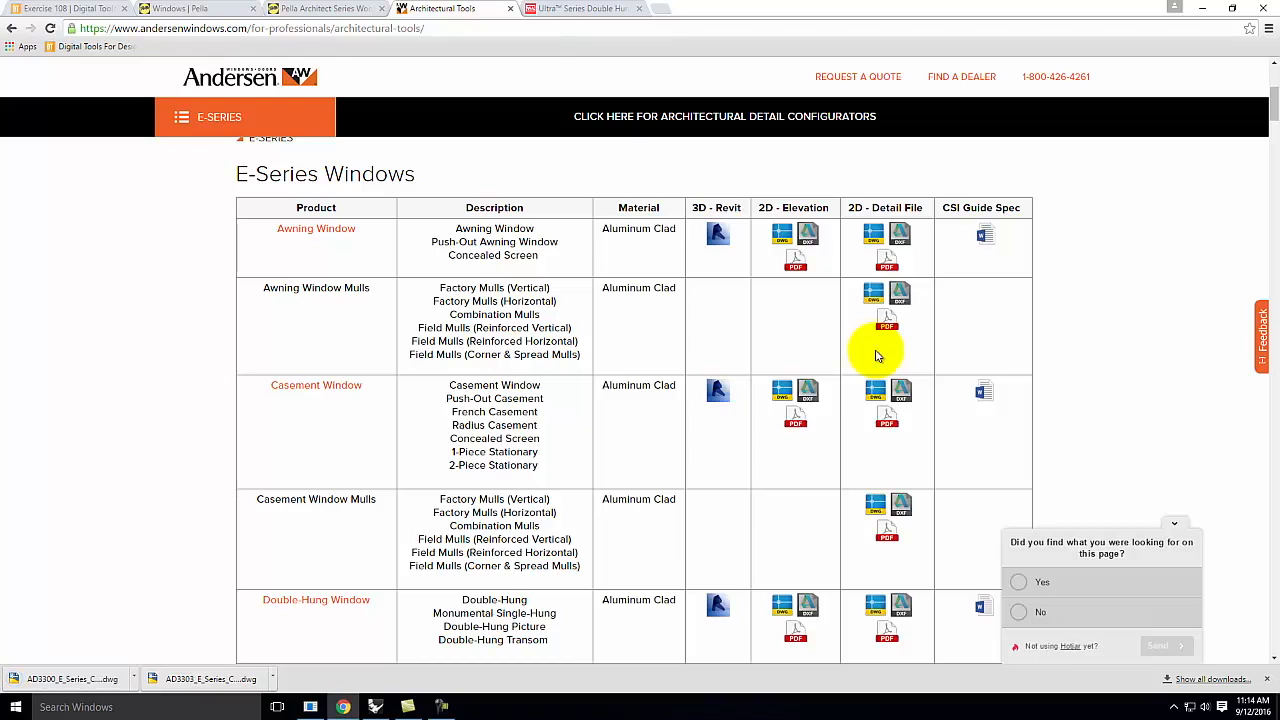
Review the available operating styles on Milgard's Ultra Series Double Hung Window page for professionals.
{"action": "left_click", "coordinate": [576, 8]}
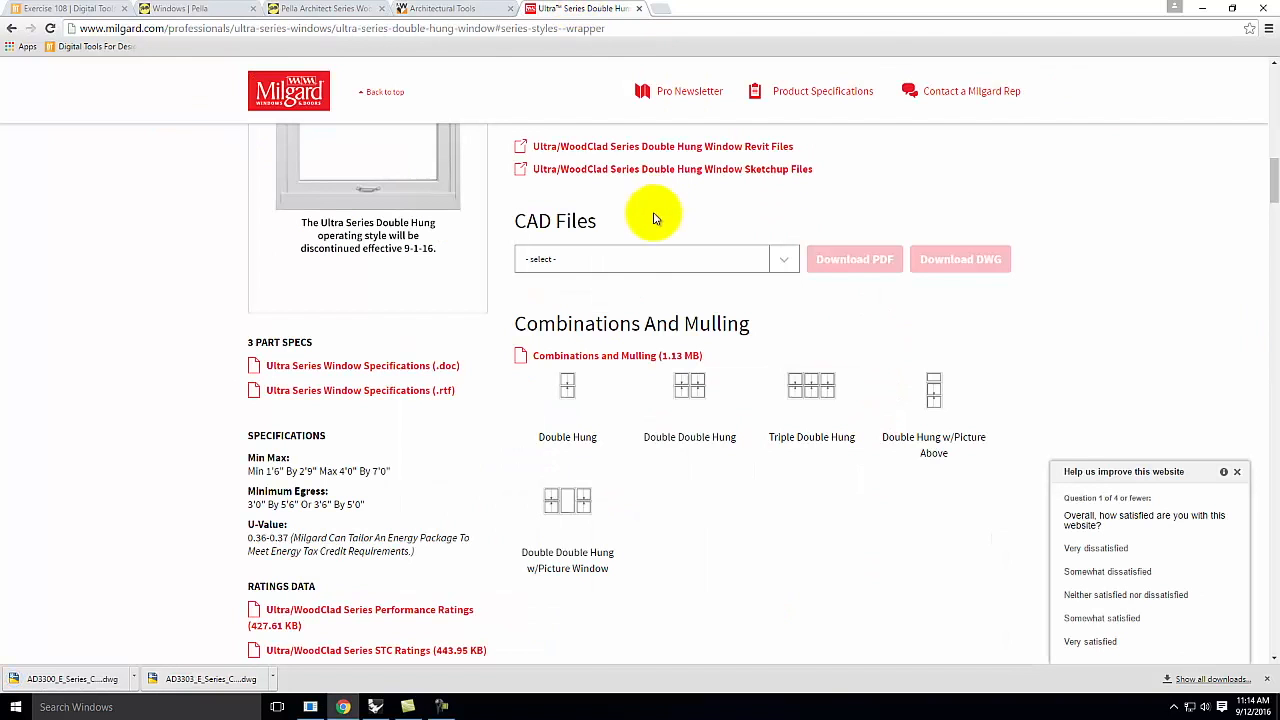
{"action": "scroll", "coordinate": [651, 214], "scroll_direction": "up", "scroll_amount": 10}
{"action": "scroll", "coordinate": [622, 209], "scroll_direction": "up", "scroll_amount": 4}
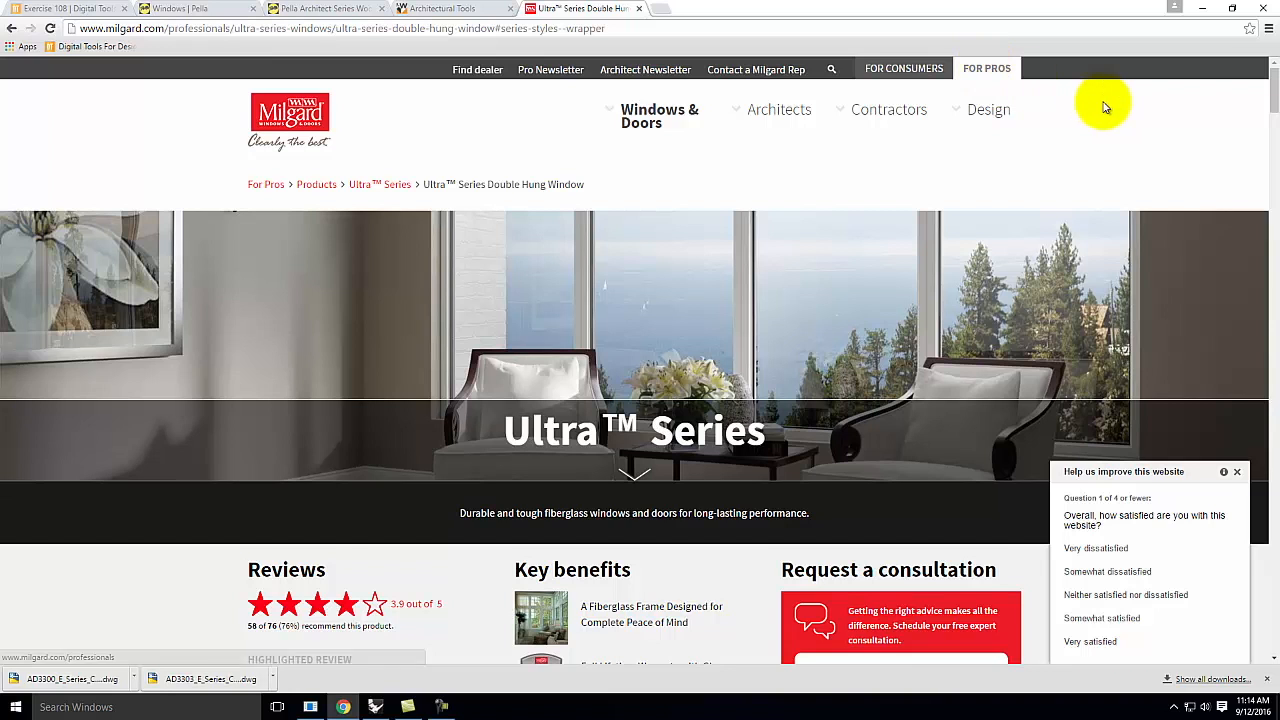
{"action": "scroll", "coordinate": [1092, 104], "scroll_direction": "down", "scroll_amount": 5}
{"action": "scroll", "coordinate": [1088, 107], "scroll_direction": "down", "scroll_amount": 5}
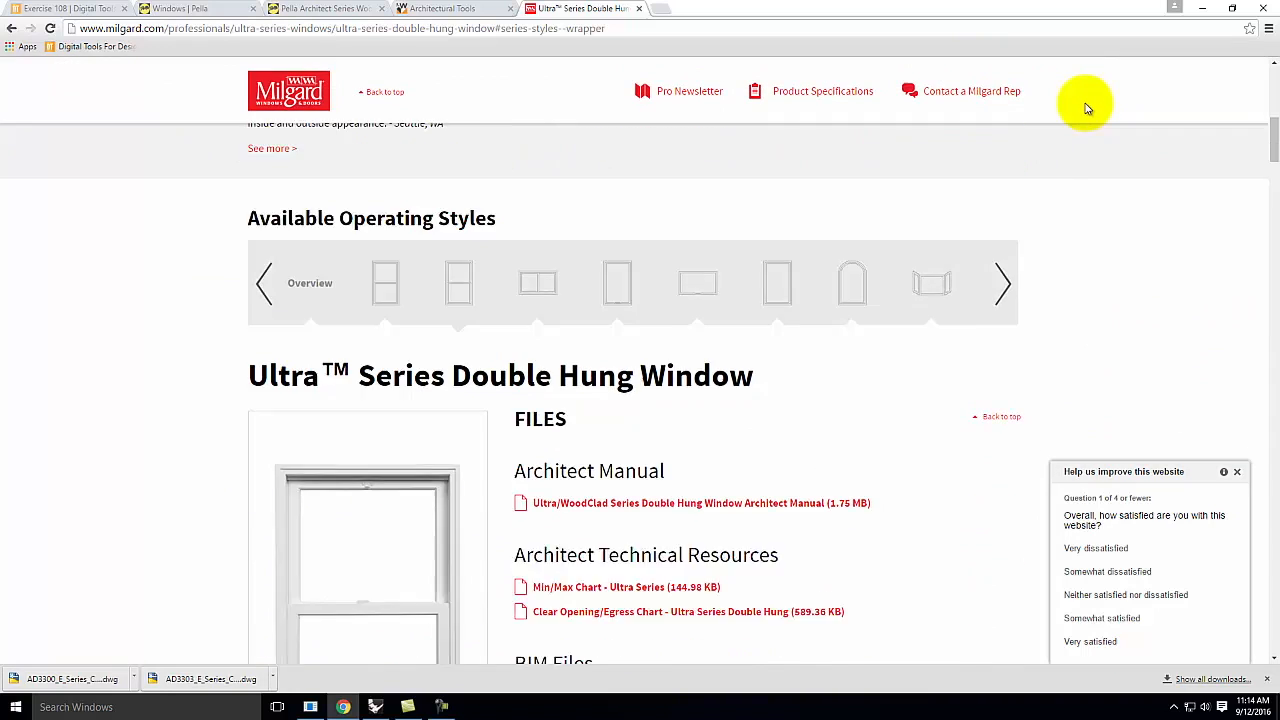
{"action": "scroll", "coordinate": [515, 215], "scroll_direction": "up", "scroll_amount": 2}
{"action": "scroll", "coordinate": [566, 294], "scroll_direction": "down", "scroll_amount": 2}
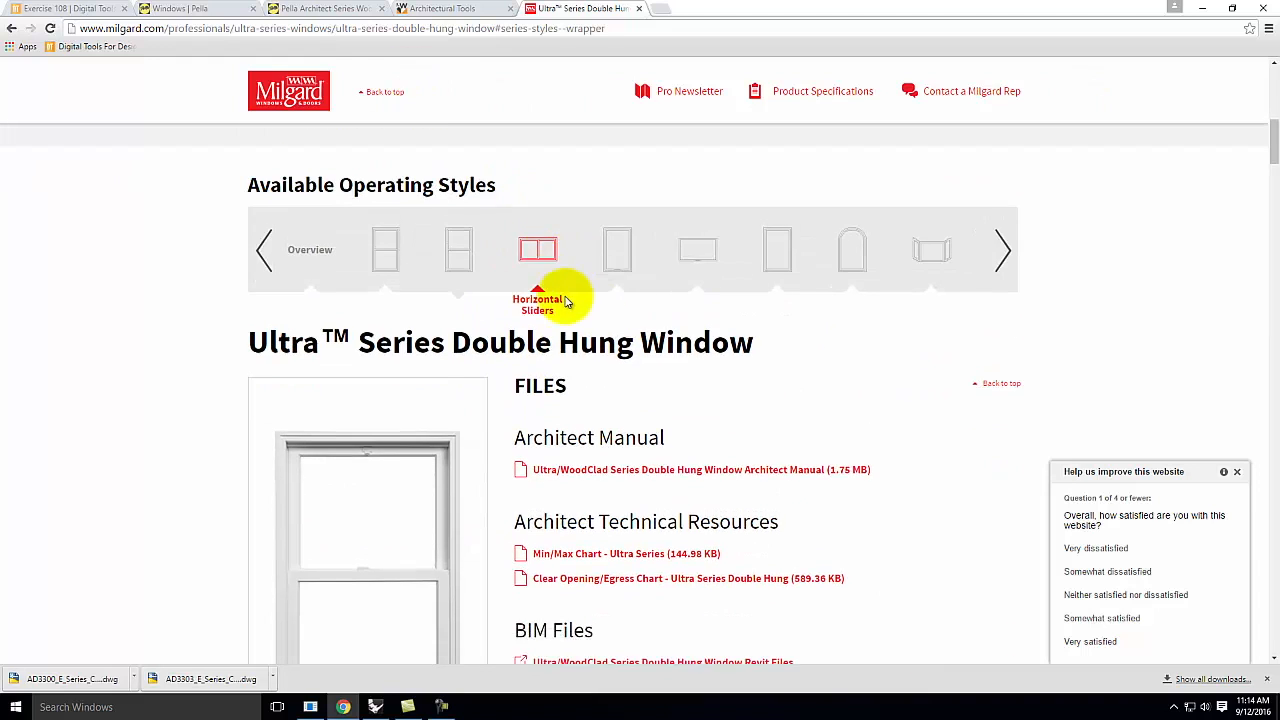
{"action": "left_click", "coordinate": [457, 148]}
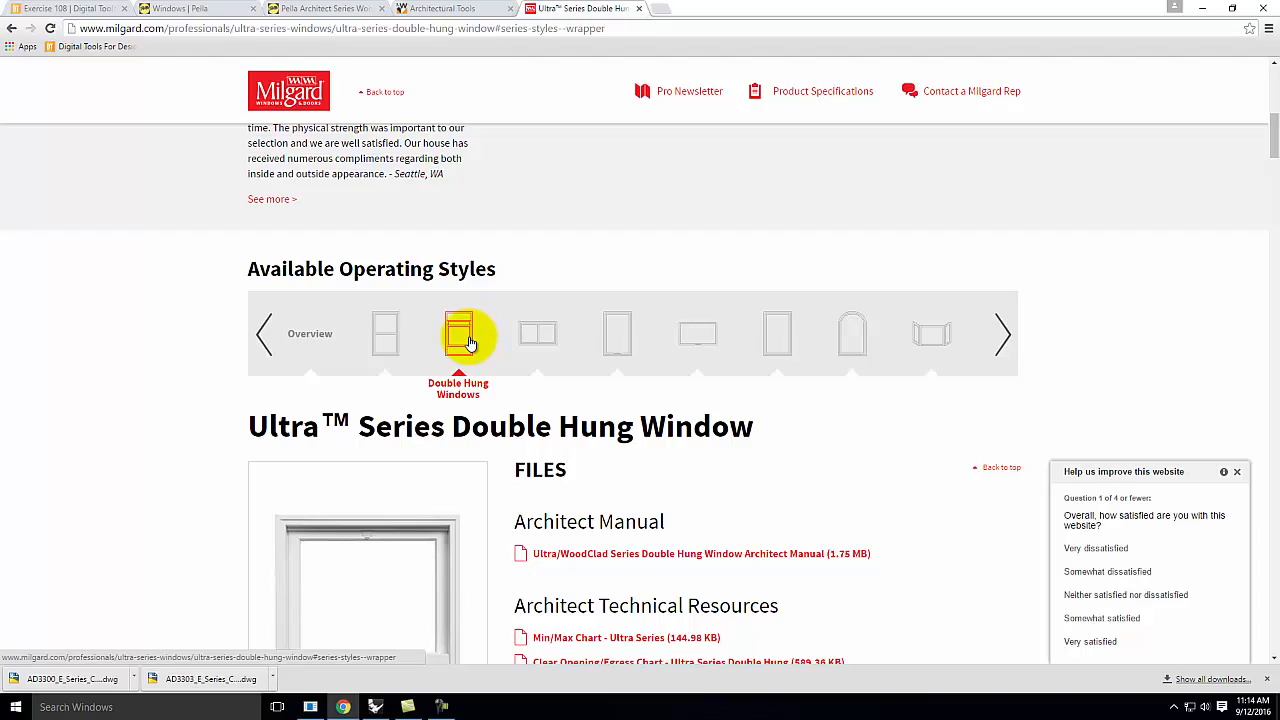
{"action": "left_click", "coordinate": [368, 335]}
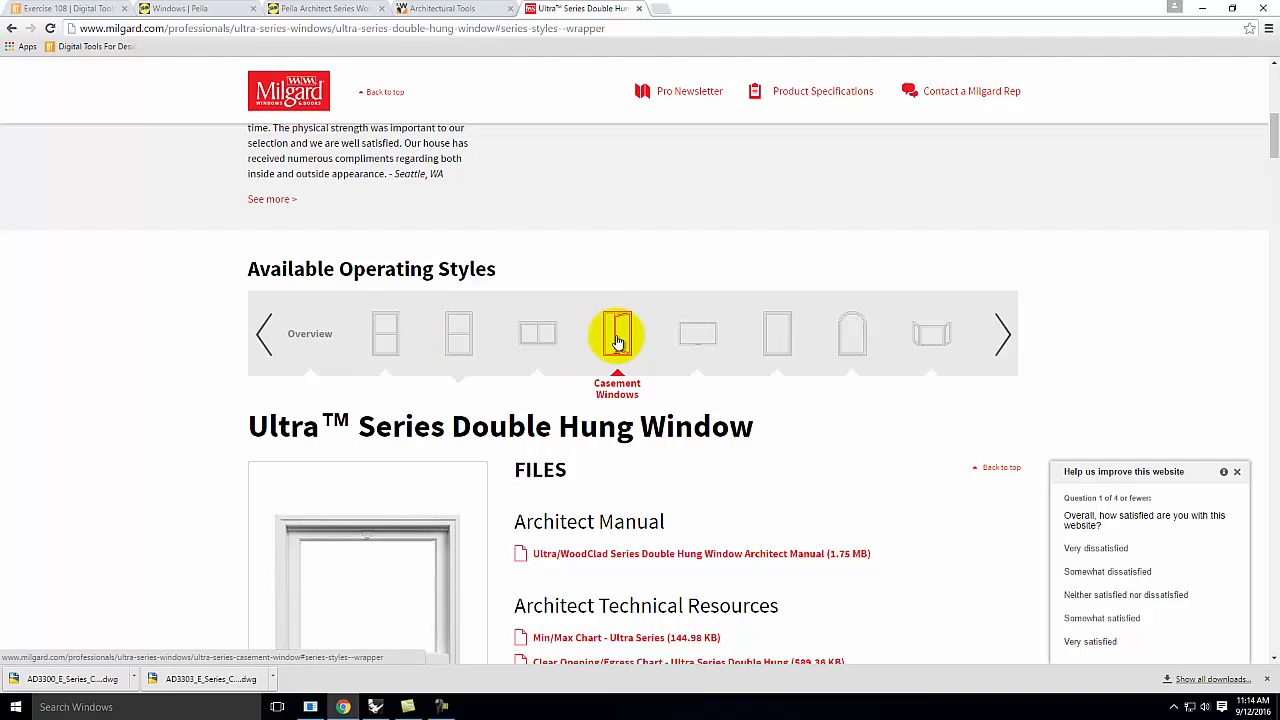
Choose "Ultra Series Double Hung: 1" Setback" as the CAD file on the Milgard page.
{"action": "scroll", "coordinate": [894, 409], "scroll_direction": "down", "scroll_amount": 2}
{"action": "scroll", "coordinate": [714, 268], "scroll_direction": "down", "scroll_amount": 2}
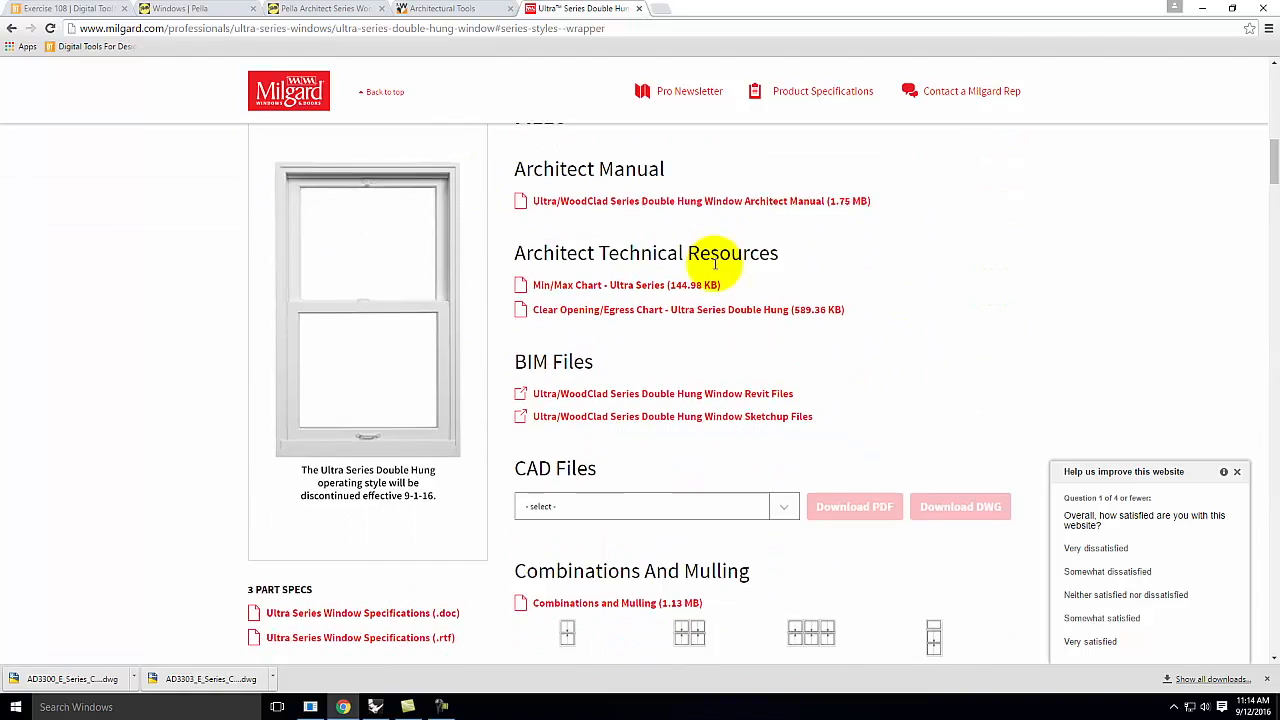
{"action": "scroll", "coordinate": [715, 265], "scroll_direction": "down", "scroll_amount": 2}
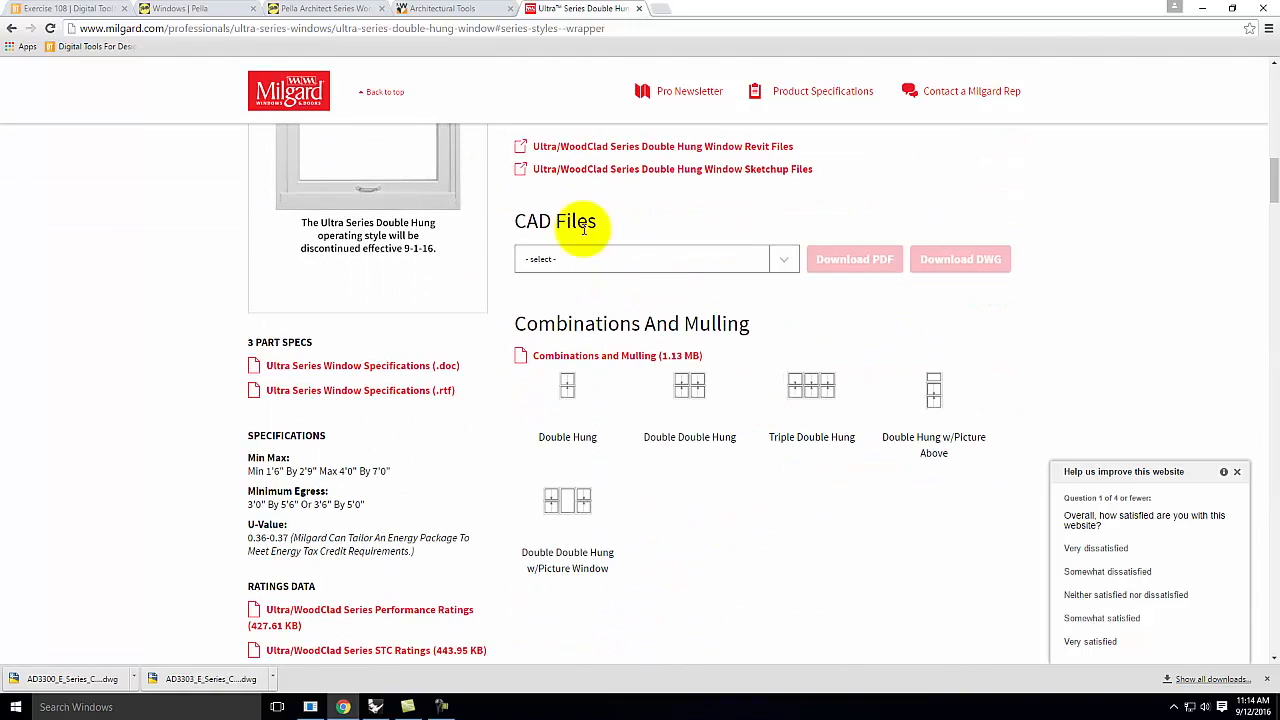
{"action": "left_click", "coordinate": [770, 263]}
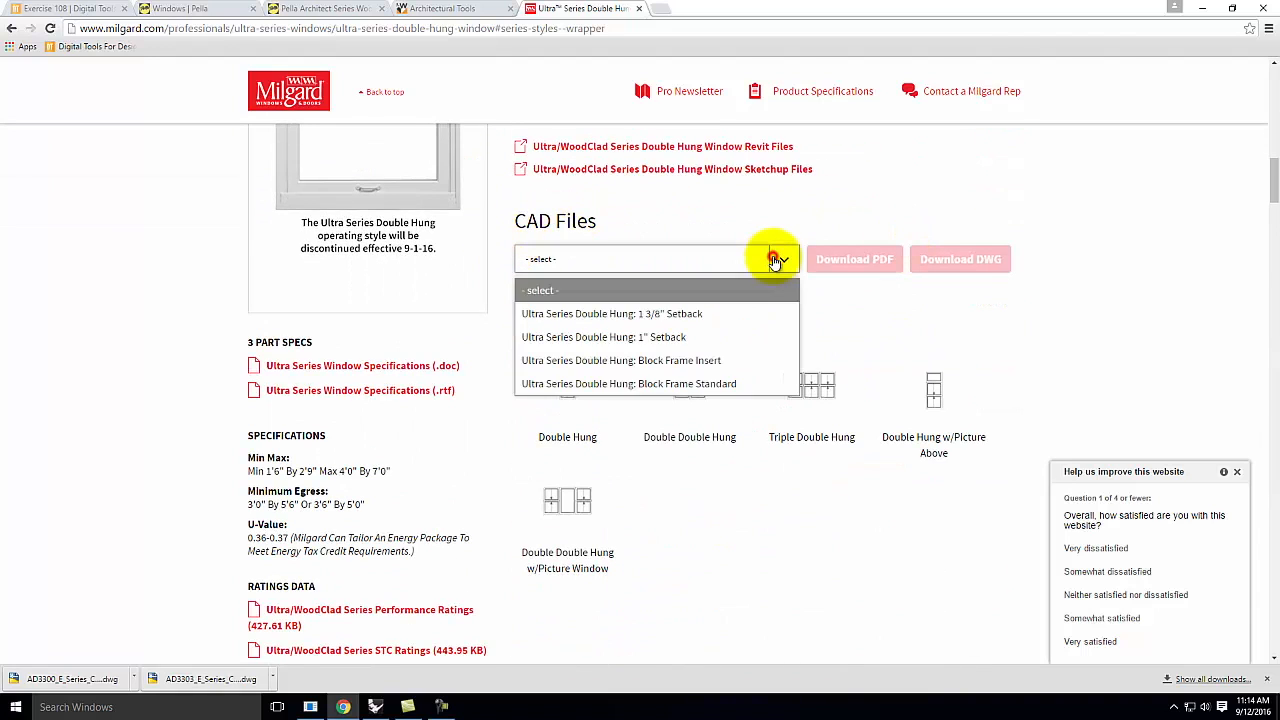
{"action": "left_click", "coordinate": [672, 340]}
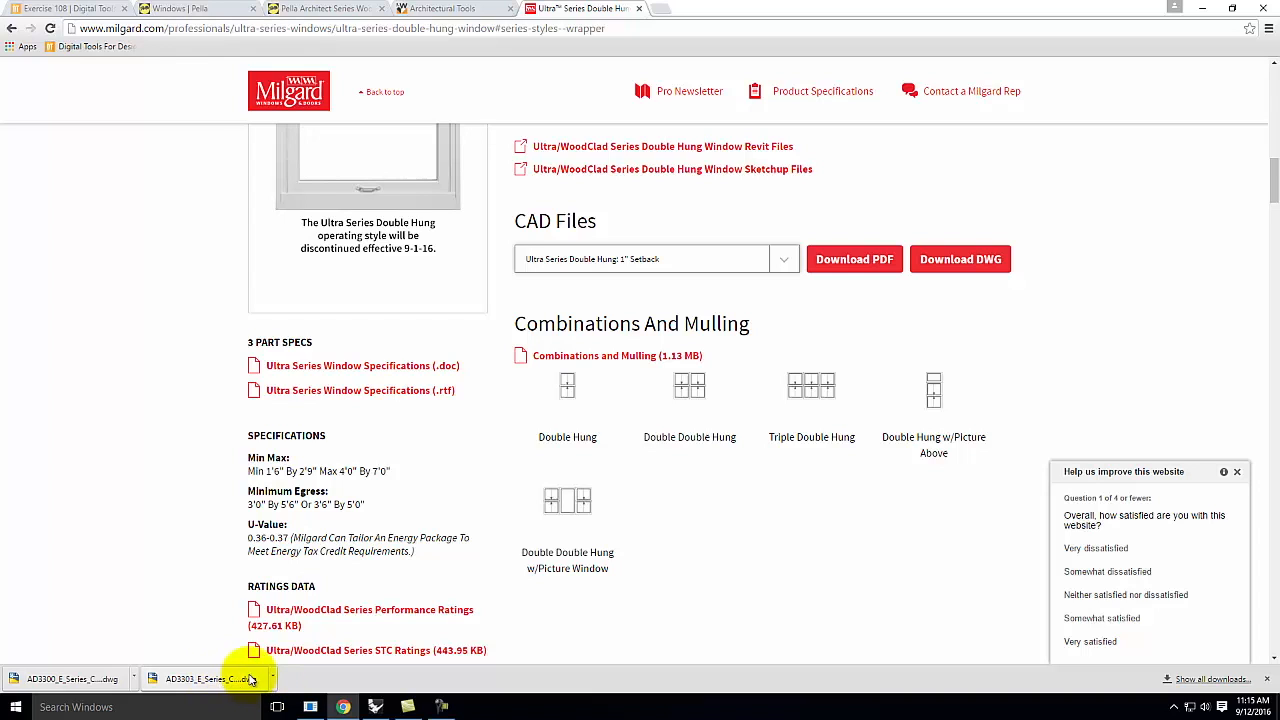
Show the downloaded E-Series Casement drawings in their folder and copy both DWG files, AD3300 and AD3303.
{"action": "left_click", "coordinate": [276, 680]}
{"action": "left_click", "coordinate": [333, 633]}
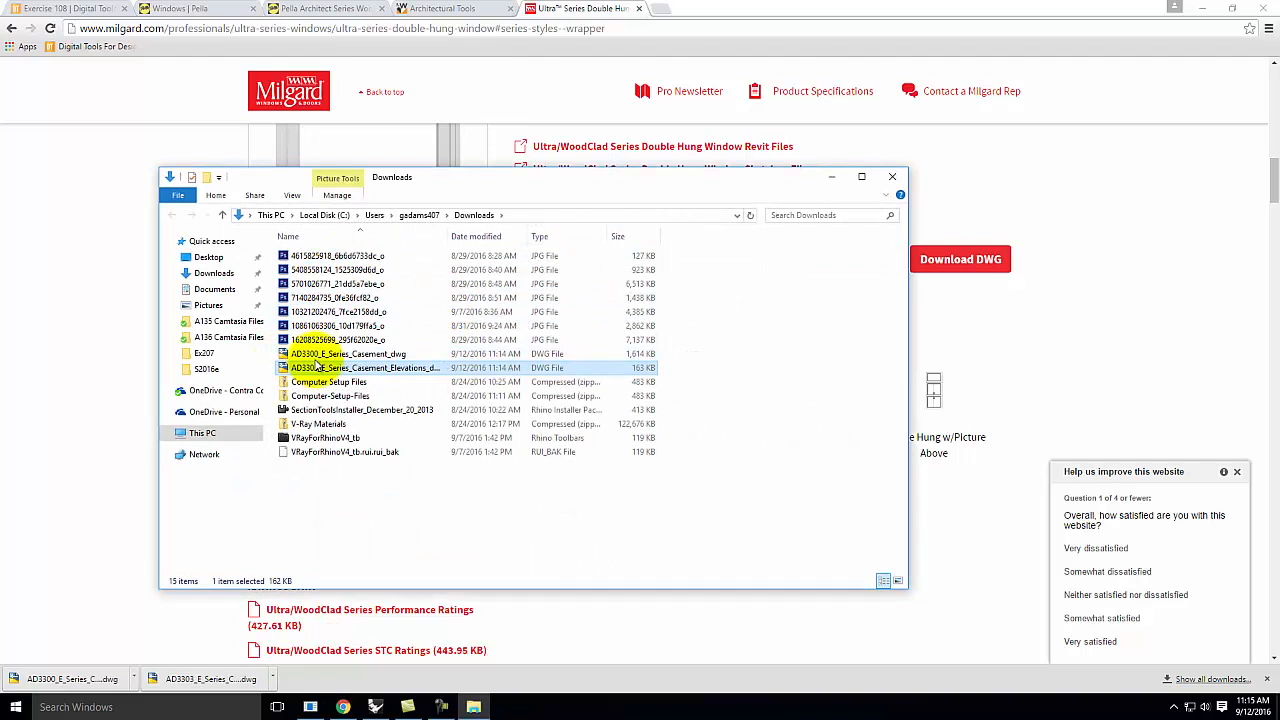
{"action": "left_click", "coordinate": [313, 356], "text": "ctrl"}
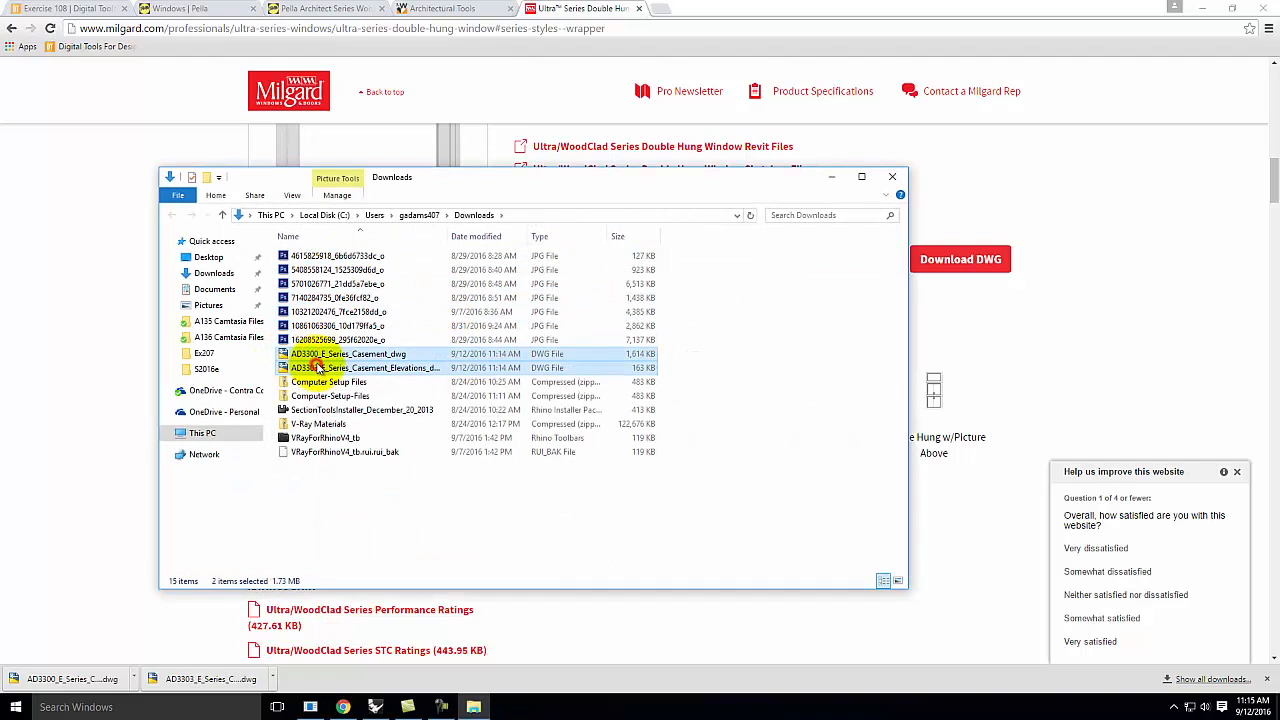
{"action": "right_click", "coordinate": [323, 367]}
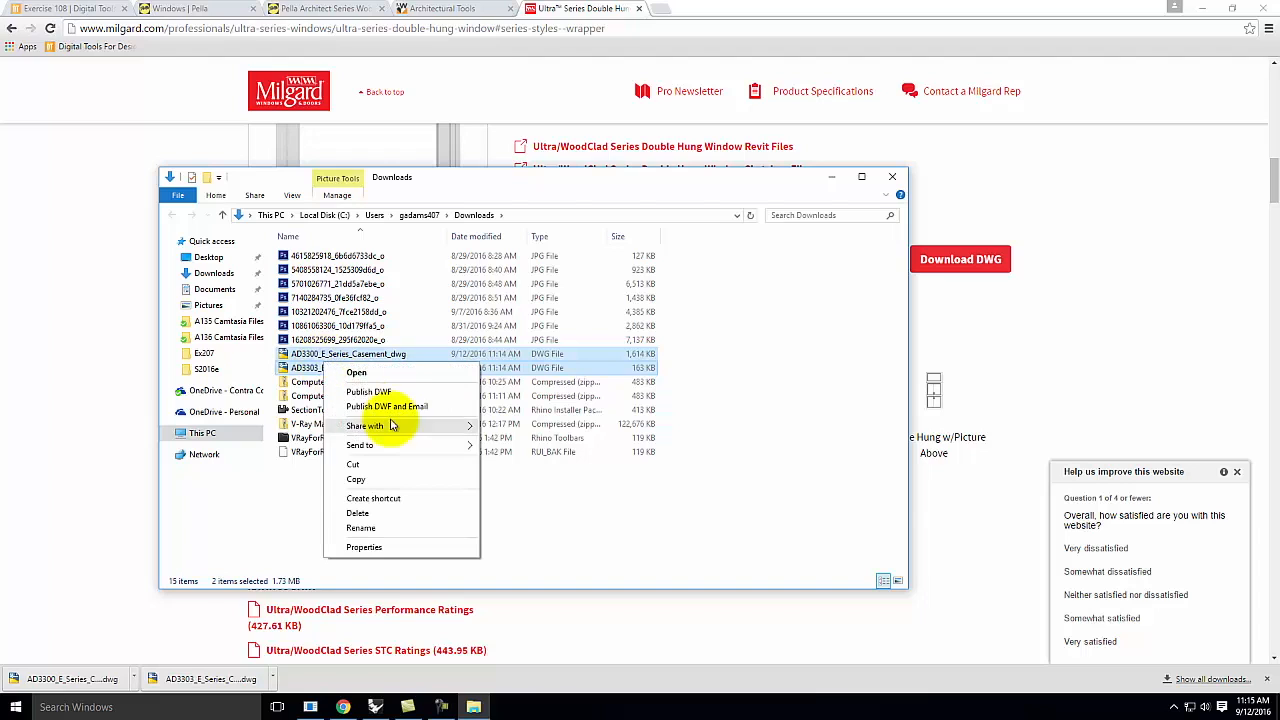
{"action": "left_click", "coordinate": [383, 479]}
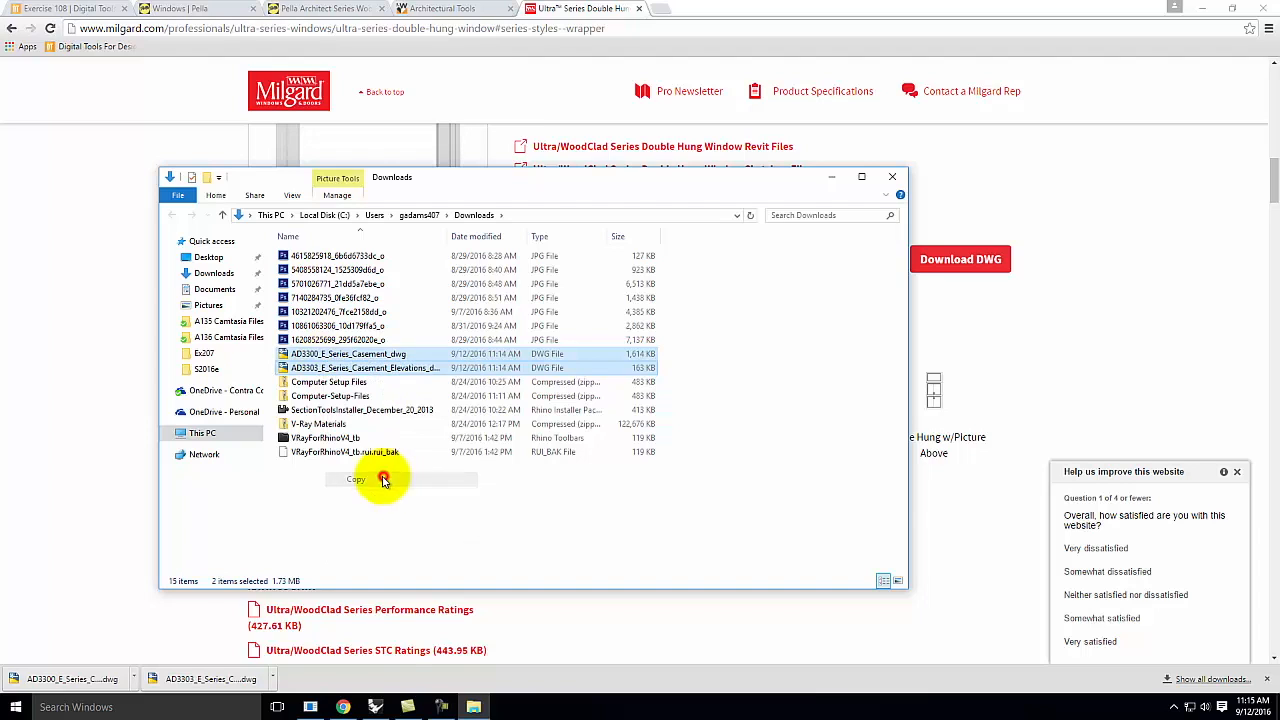
Browse to the Ex208 folder in OneDrive - Personal, under Live Demonstrations and Live - A136 Exercises.
{"action": "left_click", "coordinate": [212, 392]}
{"action": "left_click", "coordinate": [212, 411]}
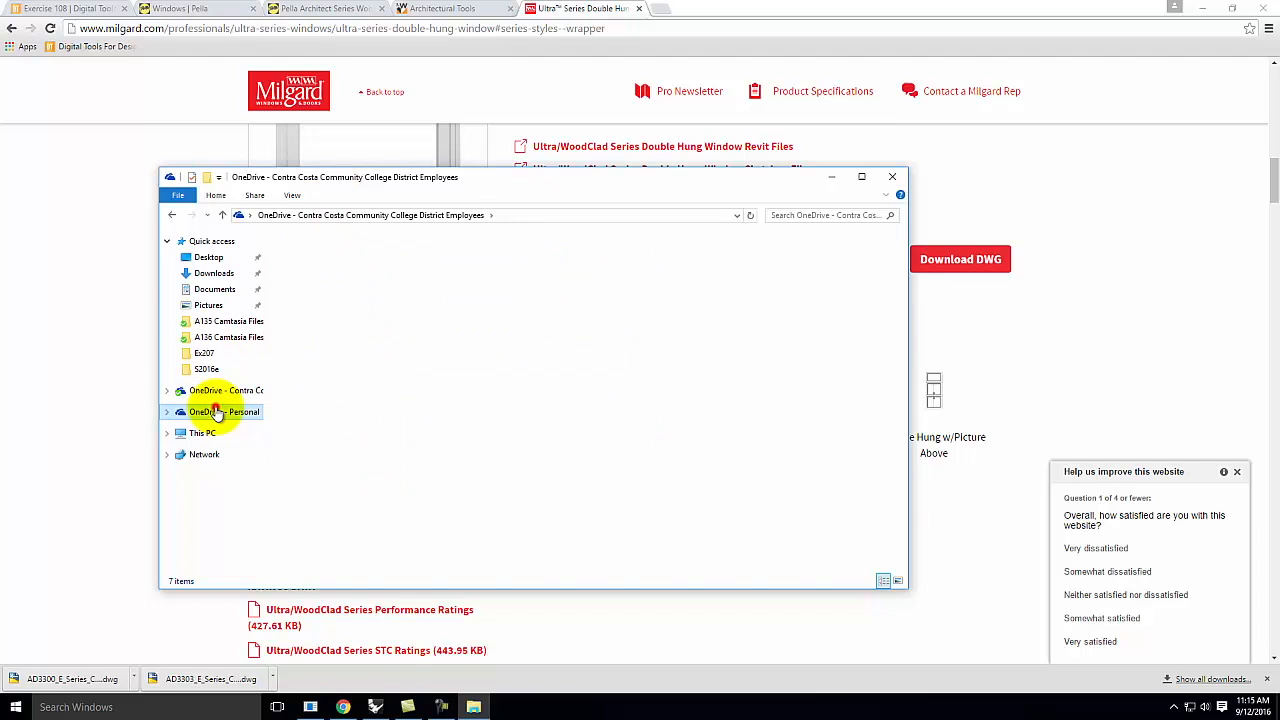
{"action": "double_click", "coordinate": [323, 256]}
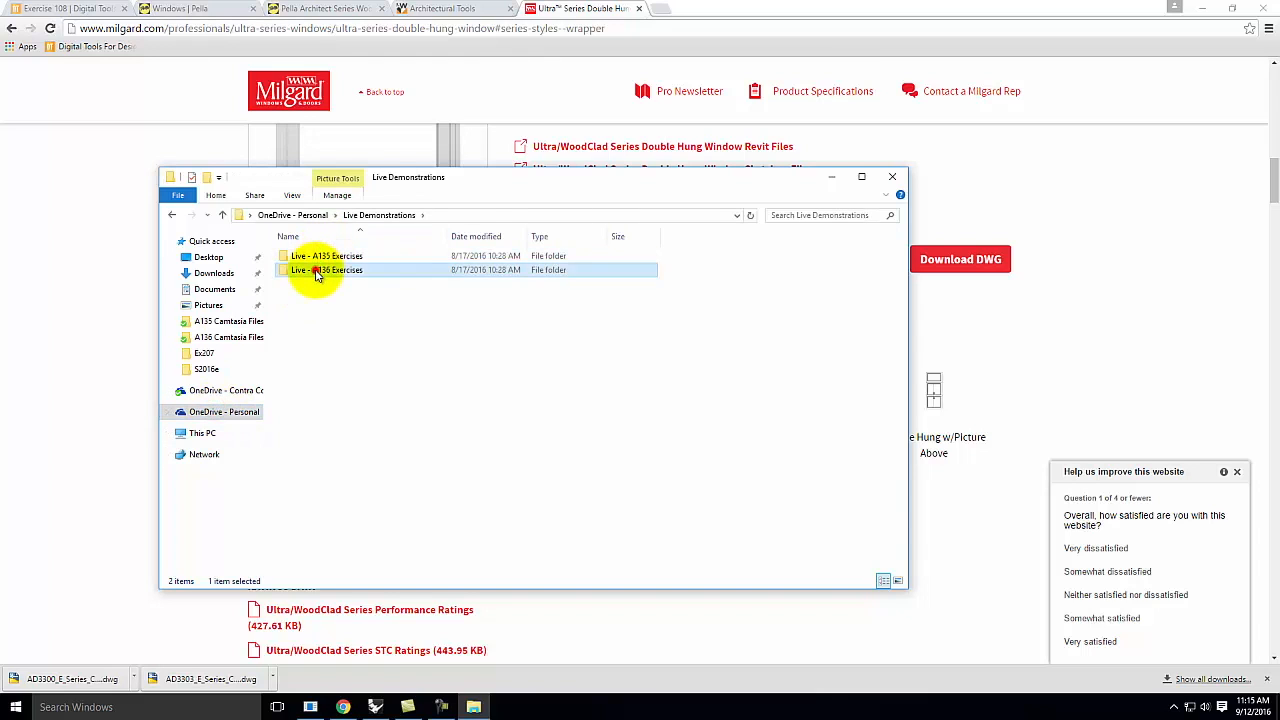
{"action": "double_click", "coordinate": [318, 270]}
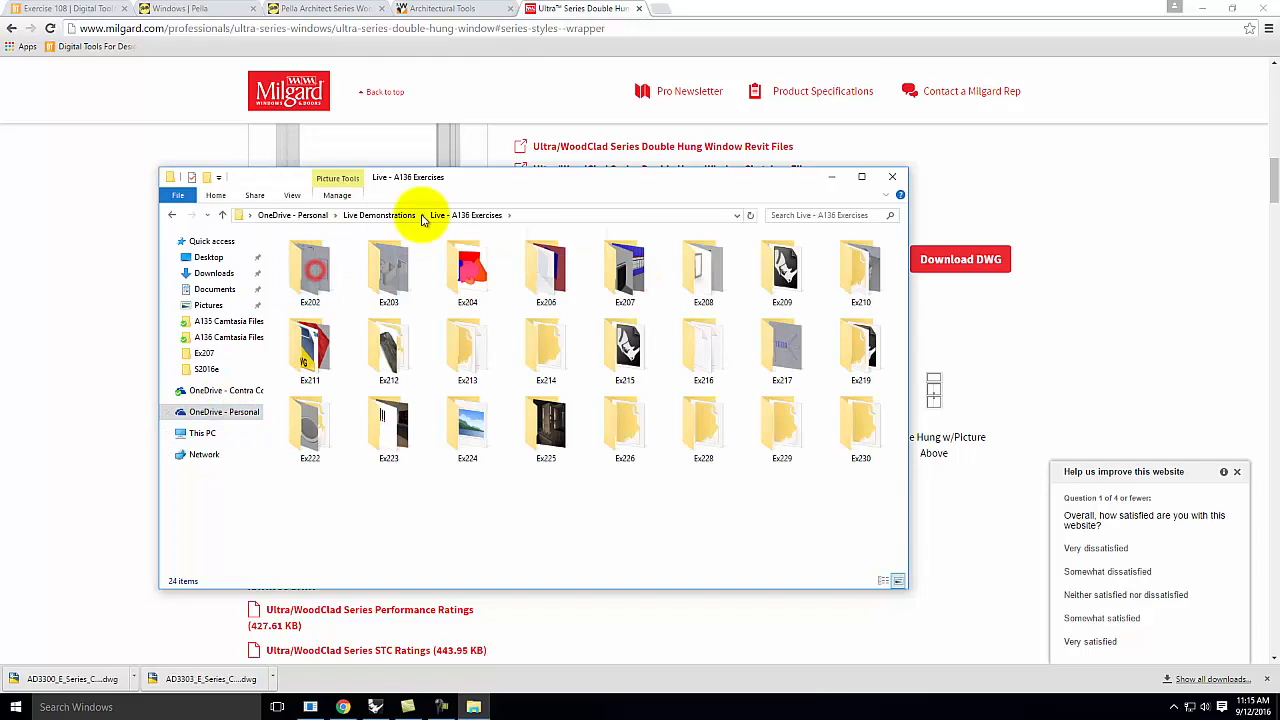
{"action": "double_click", "coordinate": [706, 270]}
Create a new folder named Ex208-F2016 inside the Ex208 folder.
{"action": "right_click", "coordinate": [345, 428]}
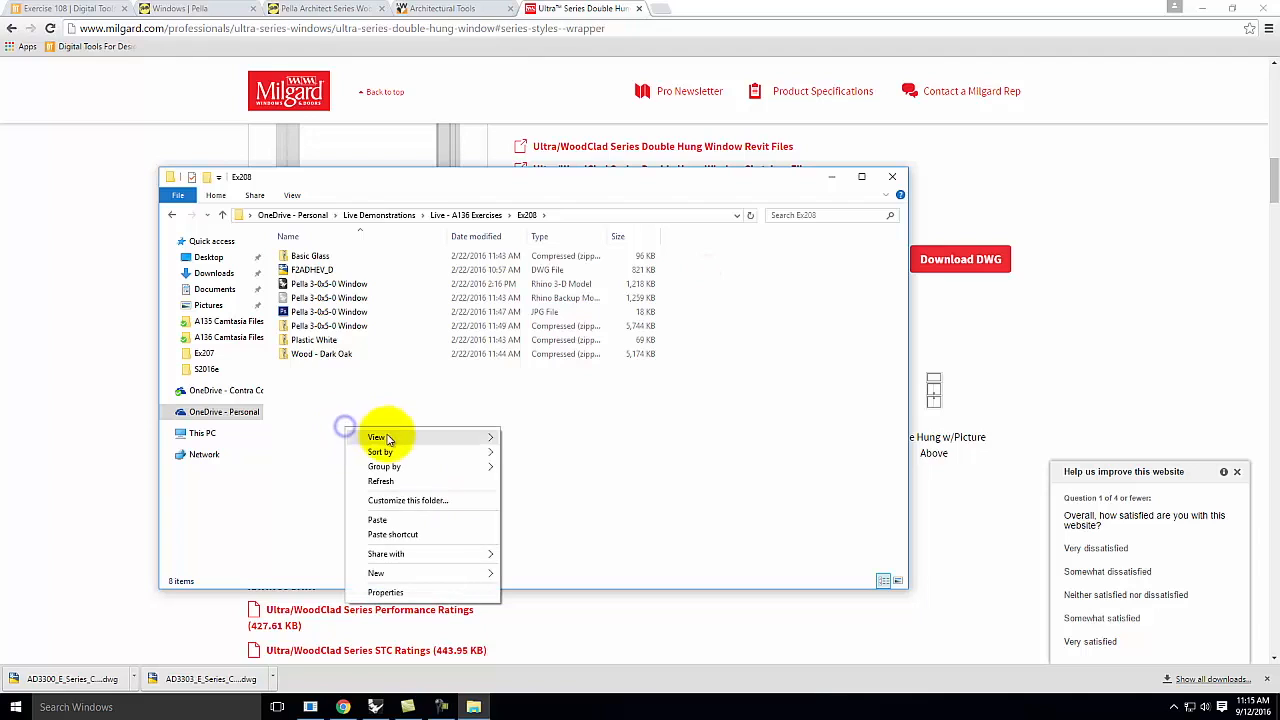
{"action": "mouse_move", "coordinate": [385, 578]}
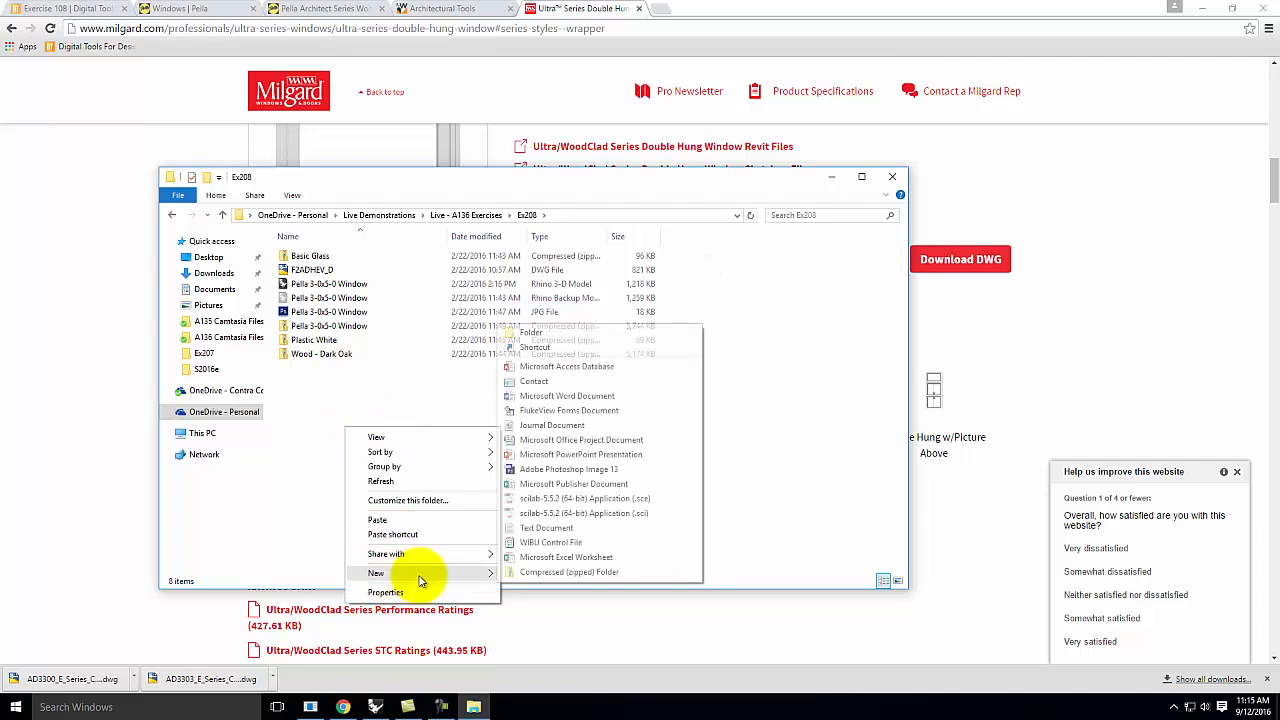
{"action": "left_click", "coordinate": [549, 333]}
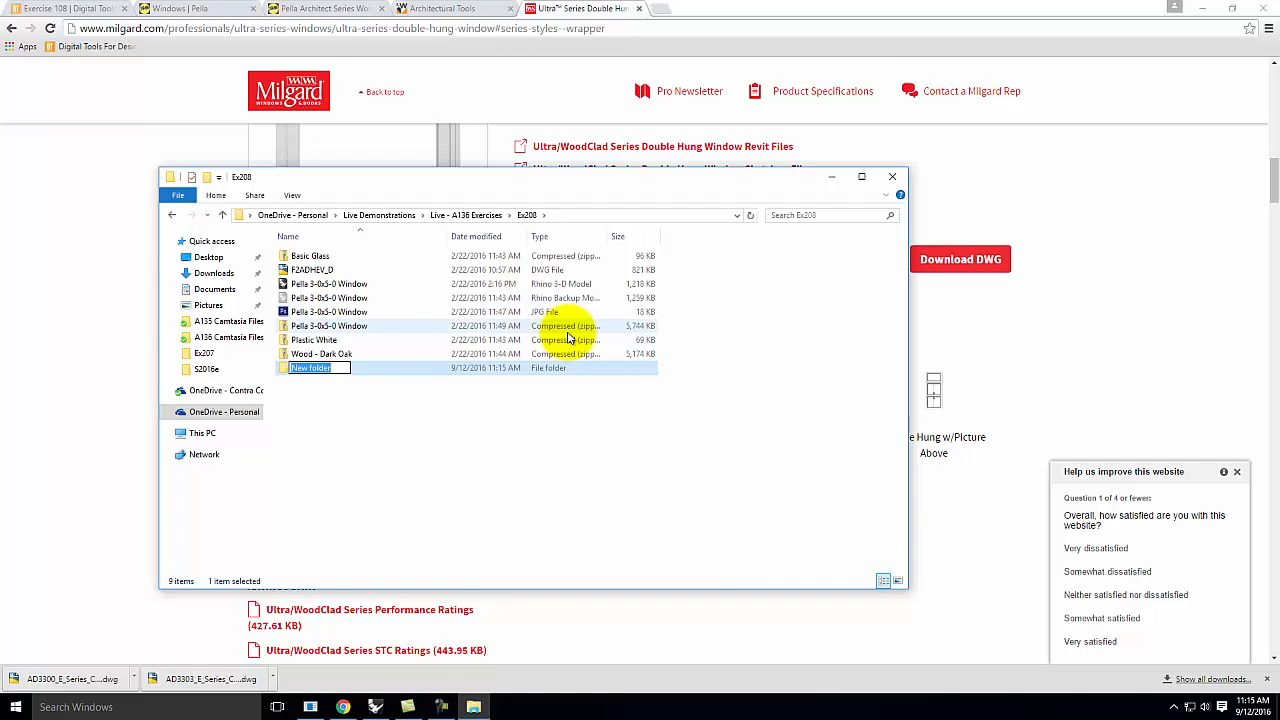
{"action": "type", "text": "Ex20"}
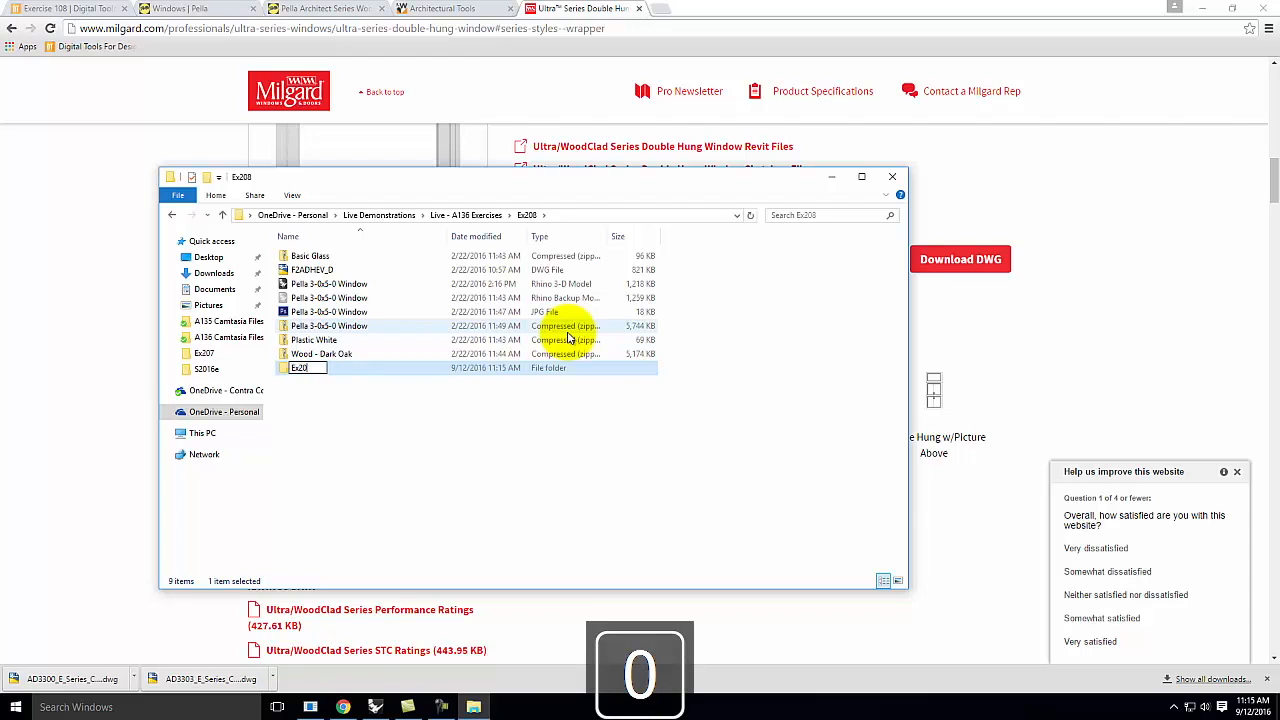
{"action": "type", "text": "1"}
{"action": "key", "text": "BackSpace"}
{"action": "type", "text": "8_F2016"}
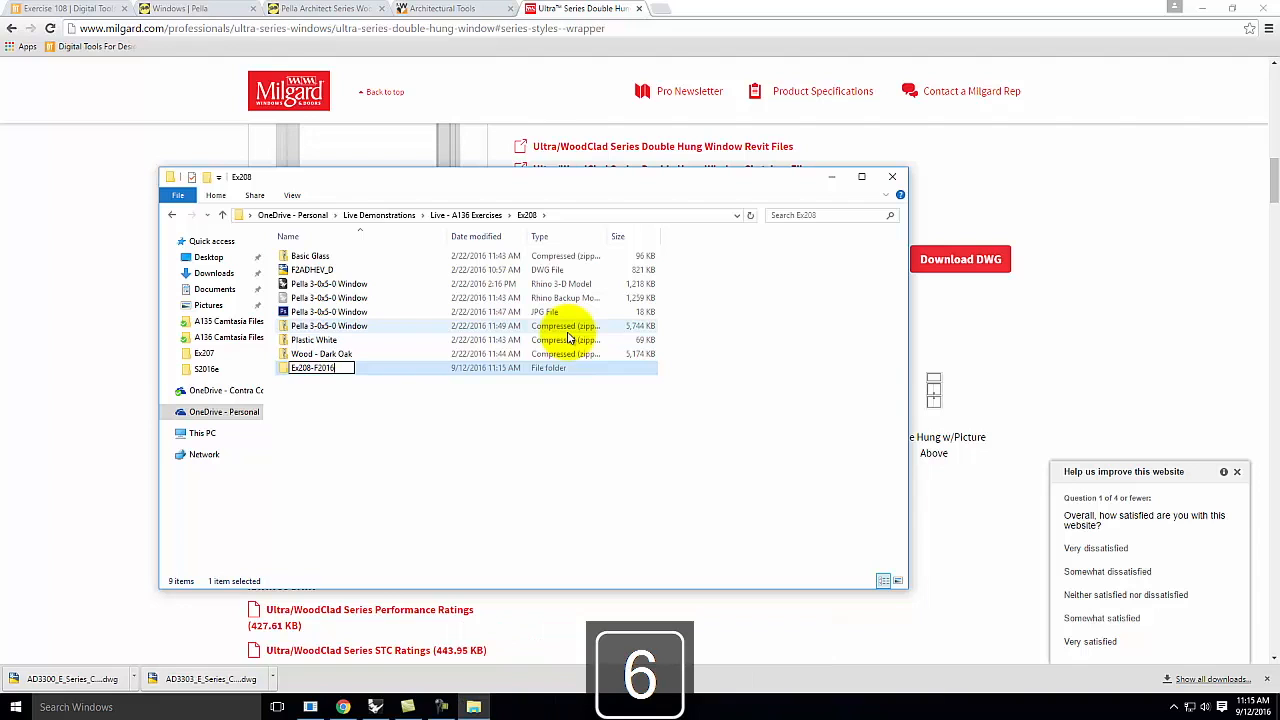
Paste the two copied E-Series Casement DWG files into the Ex208-F2016 folder.
{"action": "double_click", "coordinate": [367, 370]}
{"action": "right_click", "coordinate": [380, 336]}
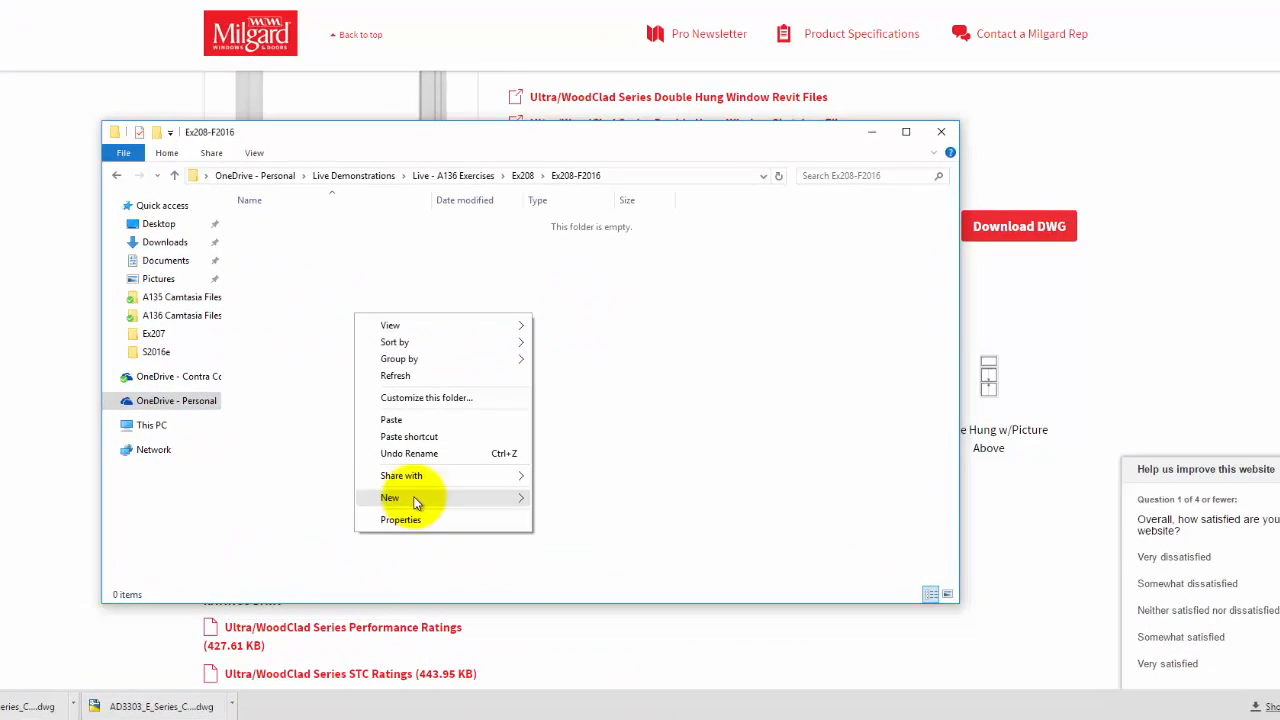
{"action": "left_click", "coordinate": [397, 416]}
{"action": "left_click", "coordinate": [373, 307]}
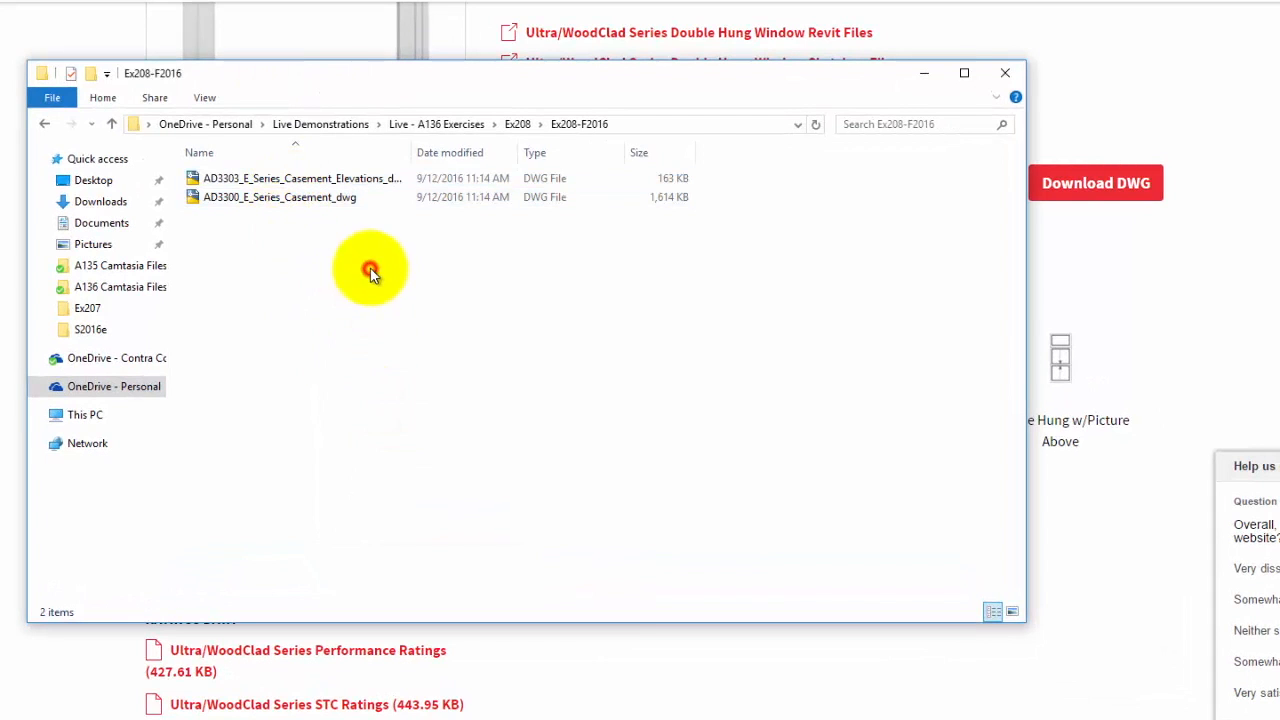
Open AD3303_E_Series_Casement_Elevations_dwg in AutoCAD and accept the proxy information notice.
{"action": "left_click", "coordinate": [312, 180]}
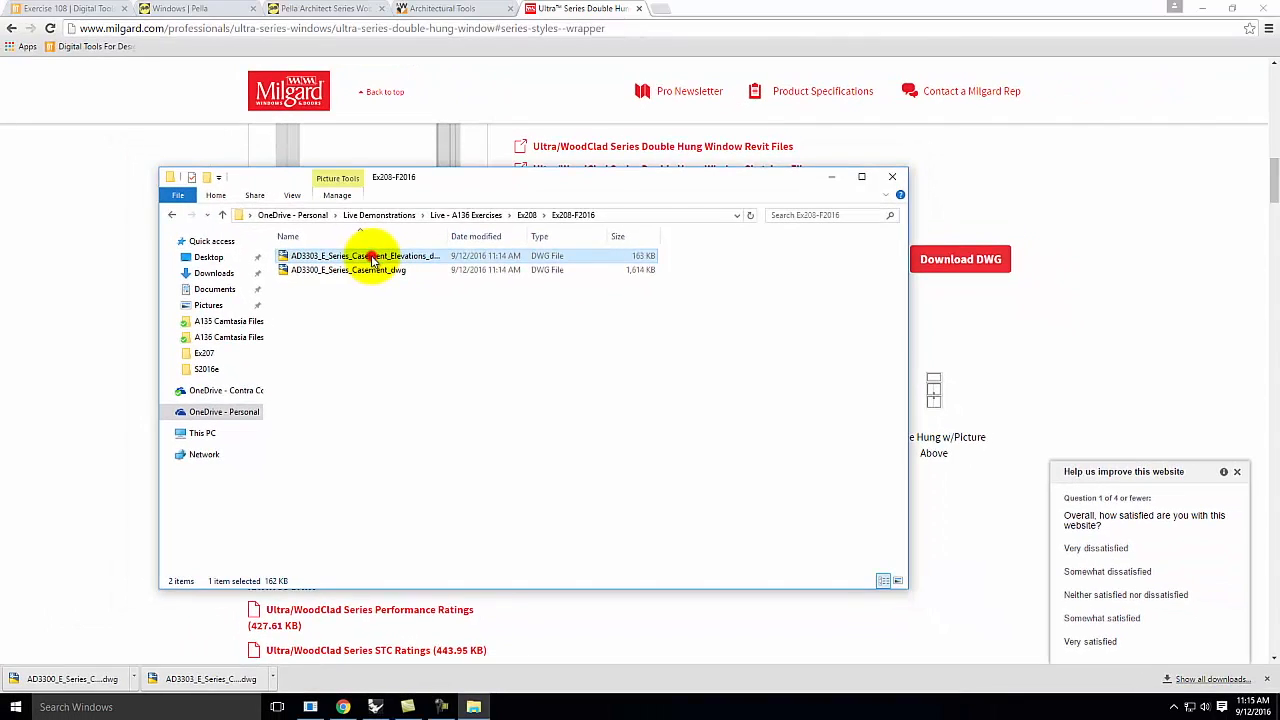
{"action": "double_click", "coordinate": [372, 258]}
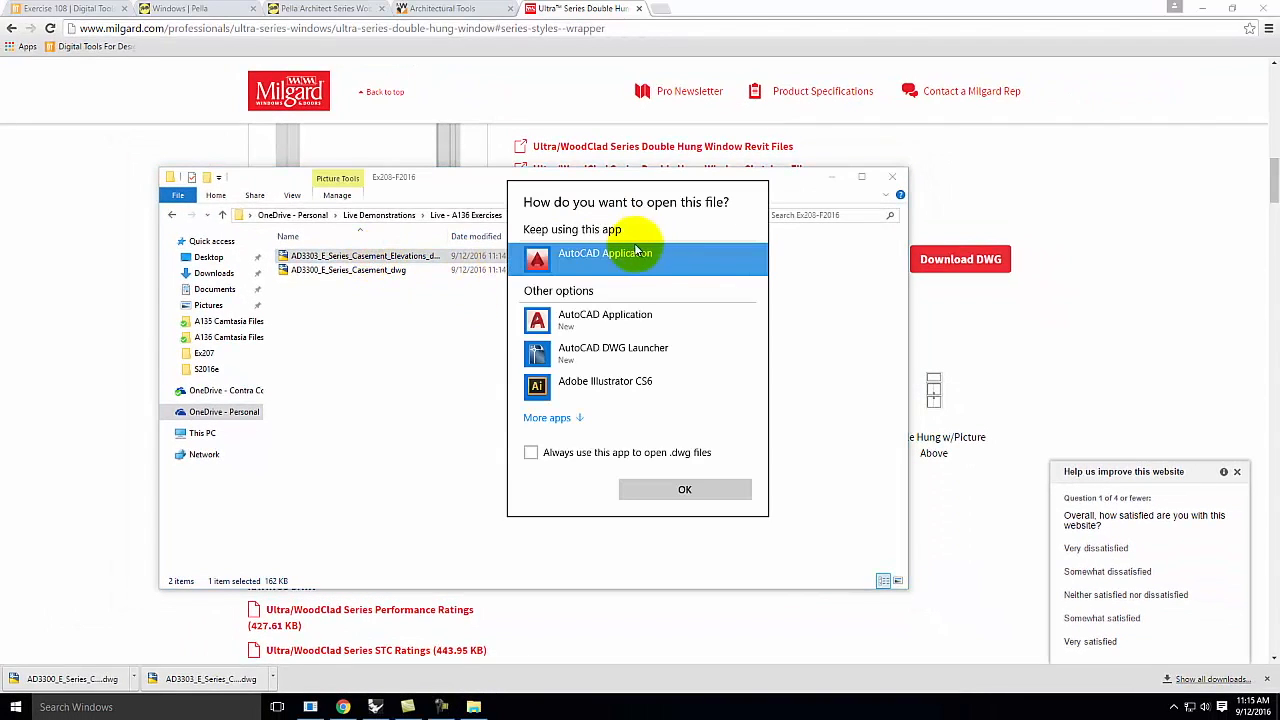
{"action": "double_click", "coordinate": [605, 258]}
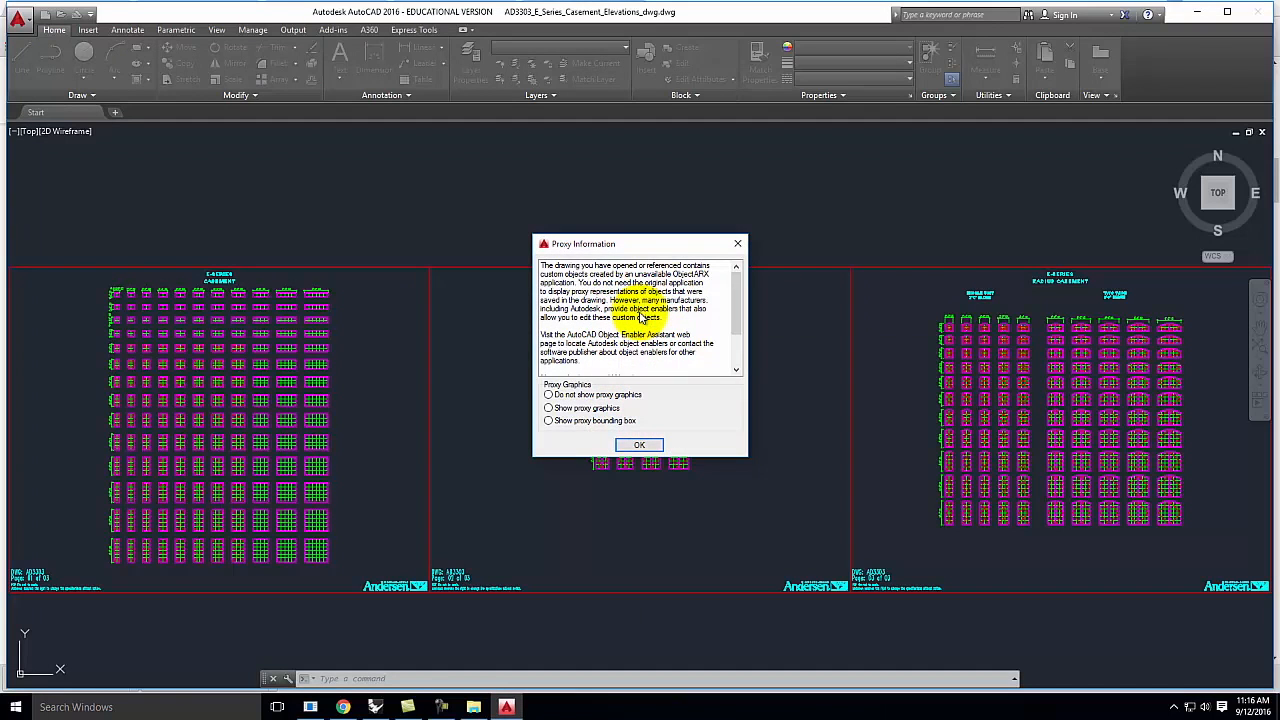
{"action": "left_click", "coordinate": [640, 445]}
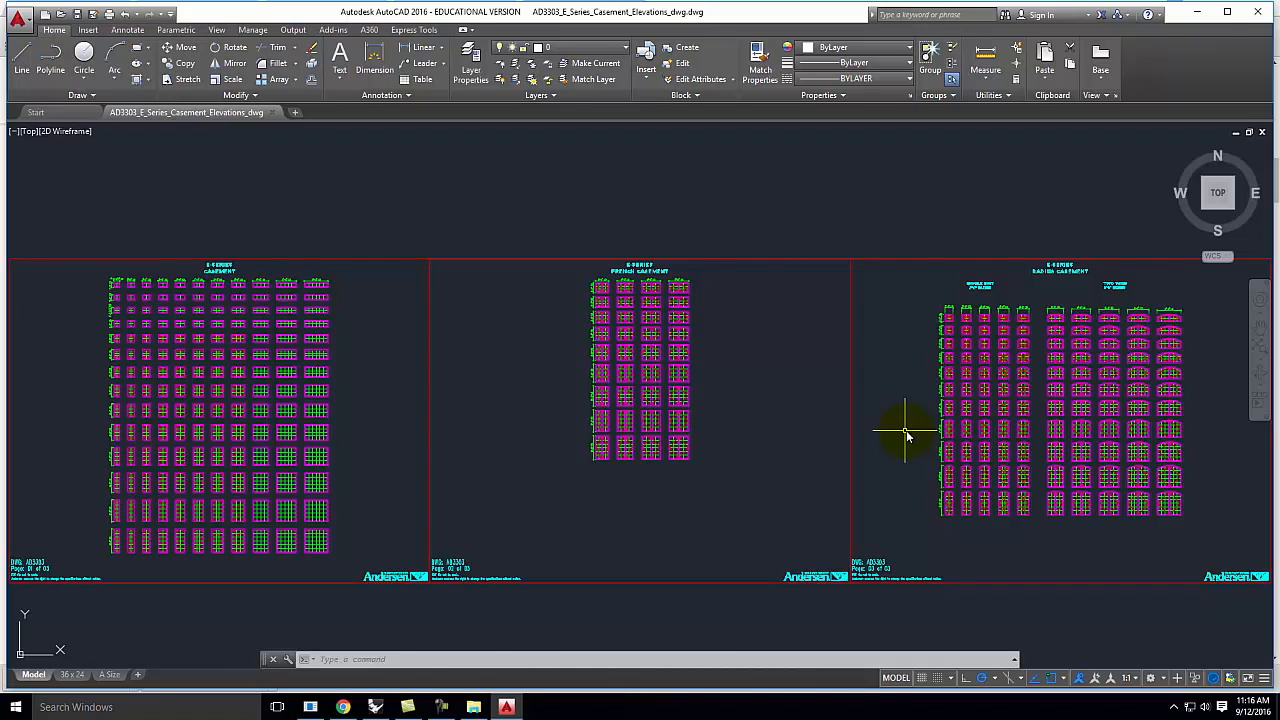
Switch to Rhino, start importing a file and browse to the Ex208-F2016 folder in the A136 exercises on OneDrive - Personal.
{"action": "left_click", "coordinate": [375, 707]}
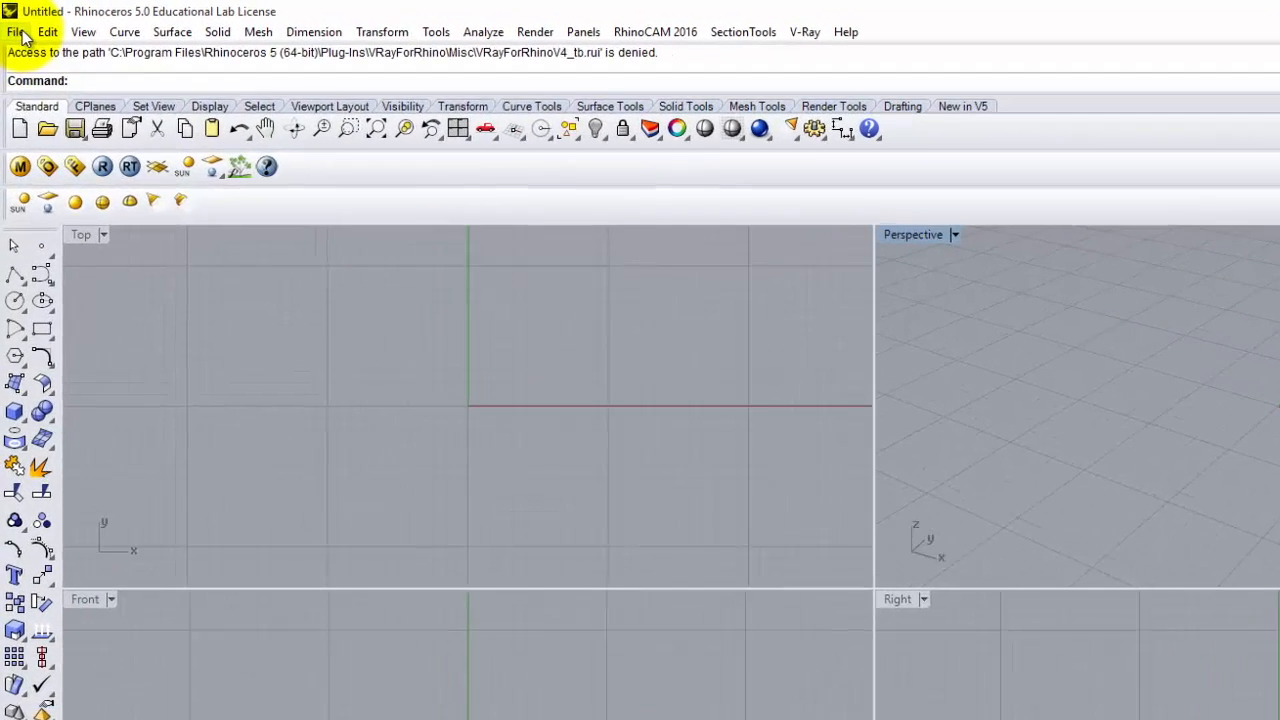
{"action": "left_click", "coordinate": [12, 22]}
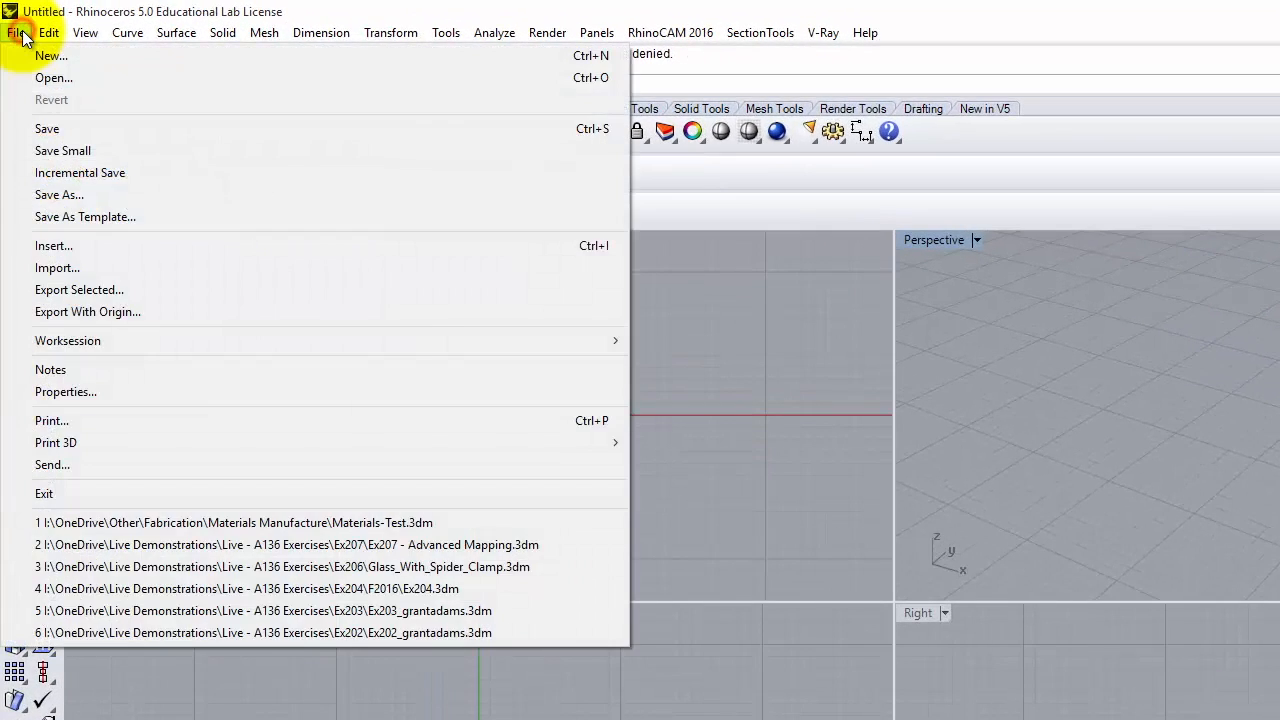
{"action": "left_click", "coordinate": [49, 268]}
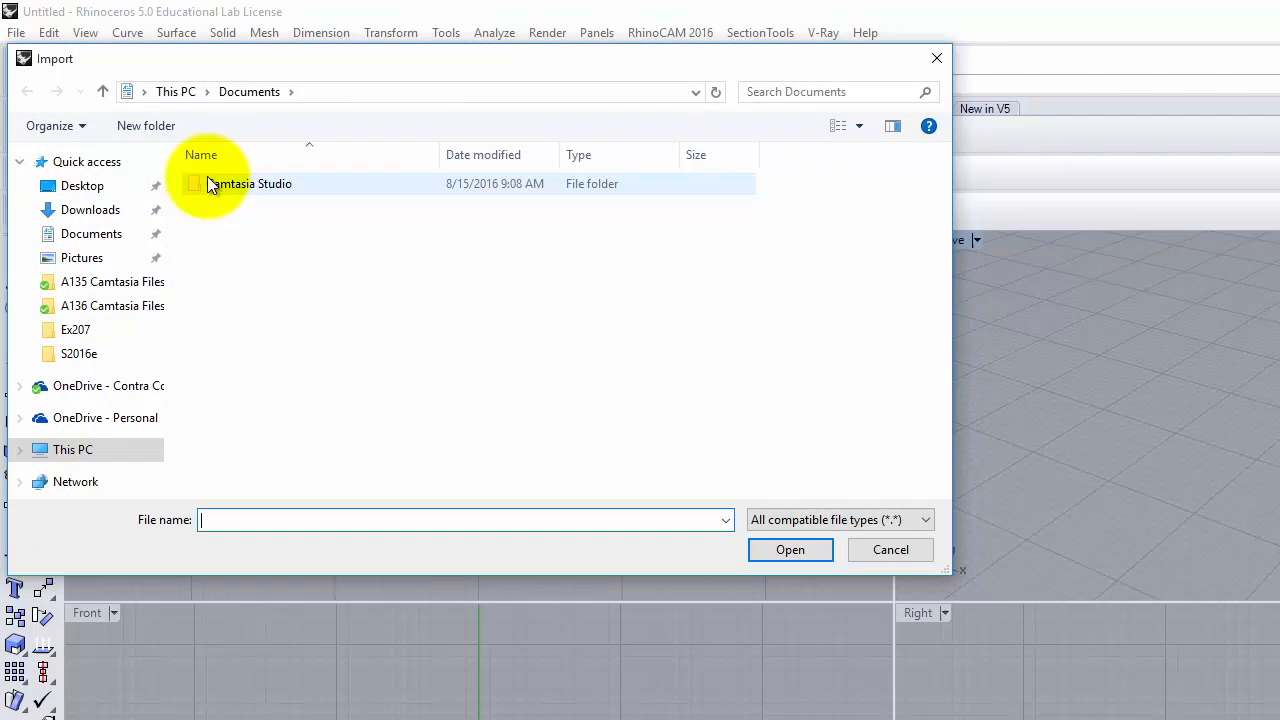
{"action": "left_click", "coordinate": [106, 417]}
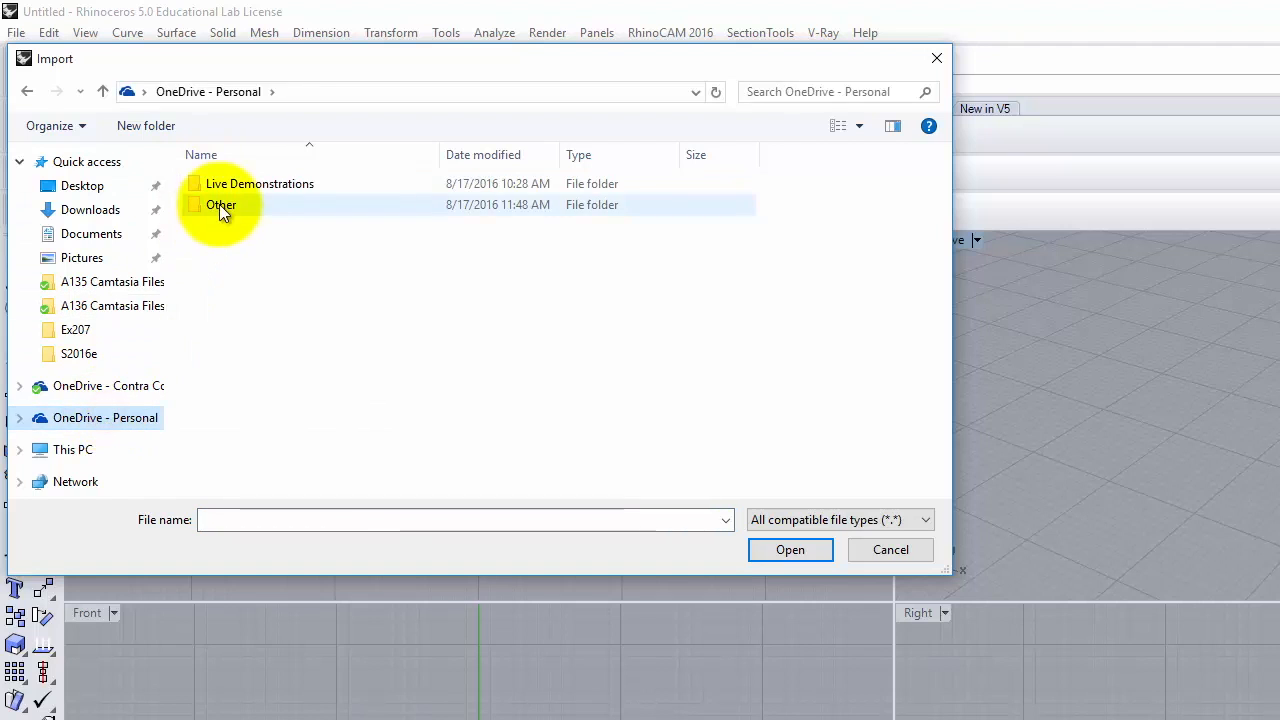
{"action": "double_click", "coordinate": [258, 187]}
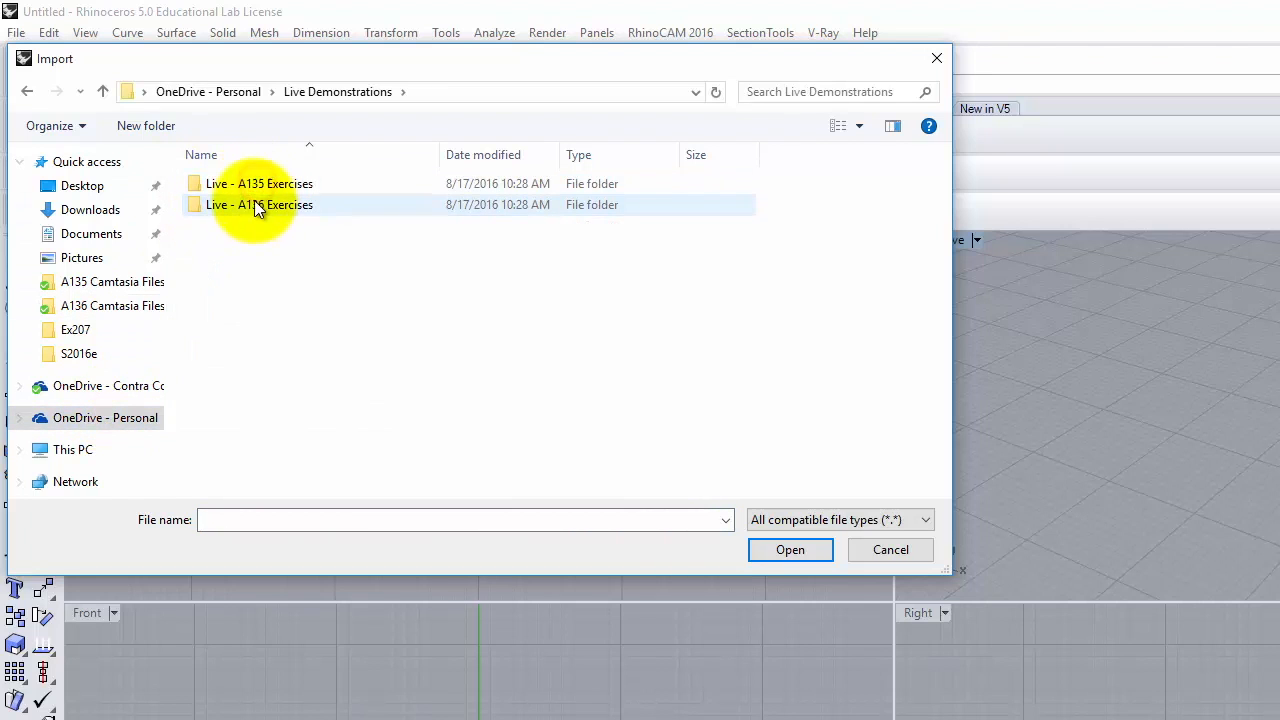
{"action": "double_click", "coordinate": [255, 206]}
{"action": "double_click", "coordinate": [771, 192]}
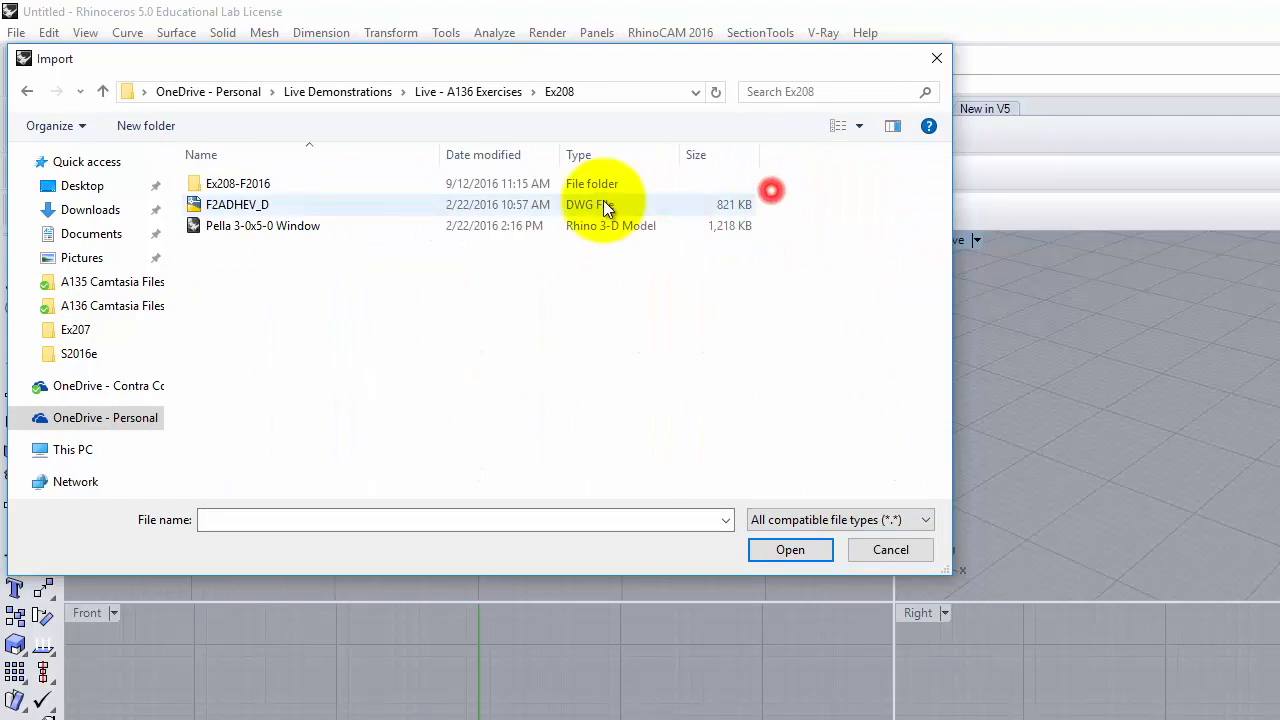
{"action": "double_click", "coordinate": [228, 183]}
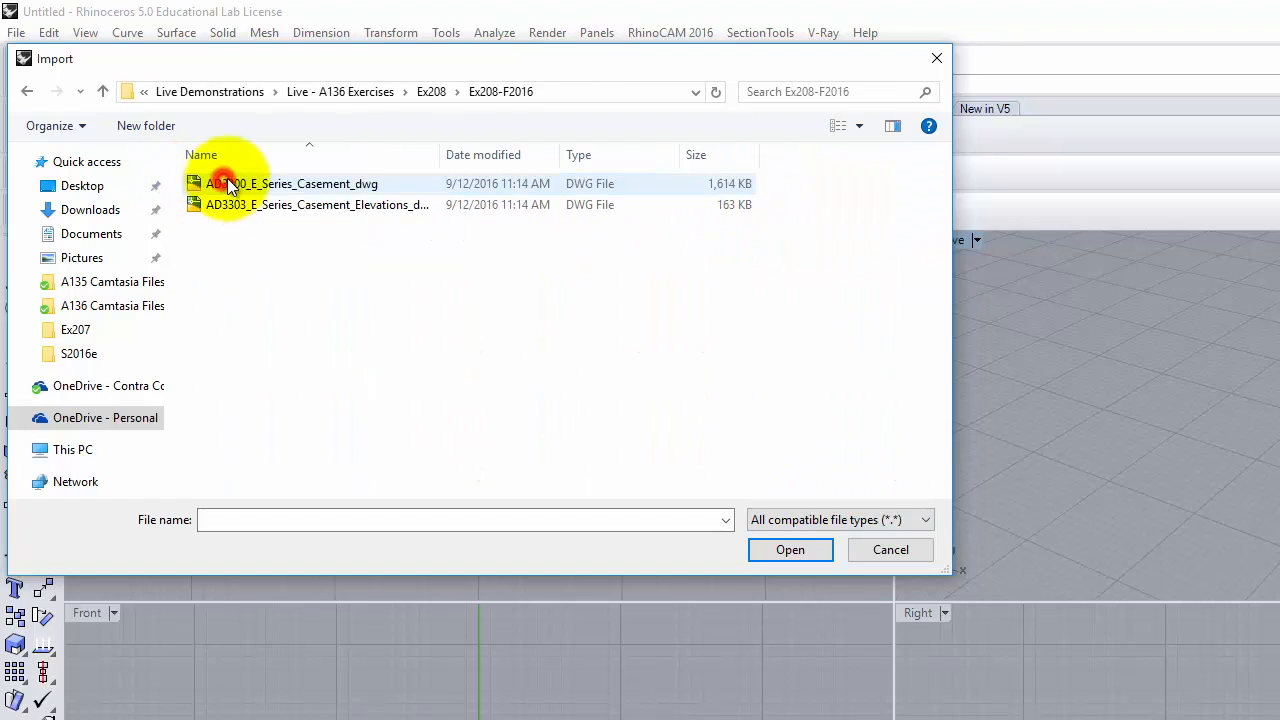
Import AD3303_E_Series_Casement_Elevations_dwg with inches as model and layout units and automatic mesh precision, and deselect the imported geometry.
{"action": "left_click", "coordinate": [305, 210]}
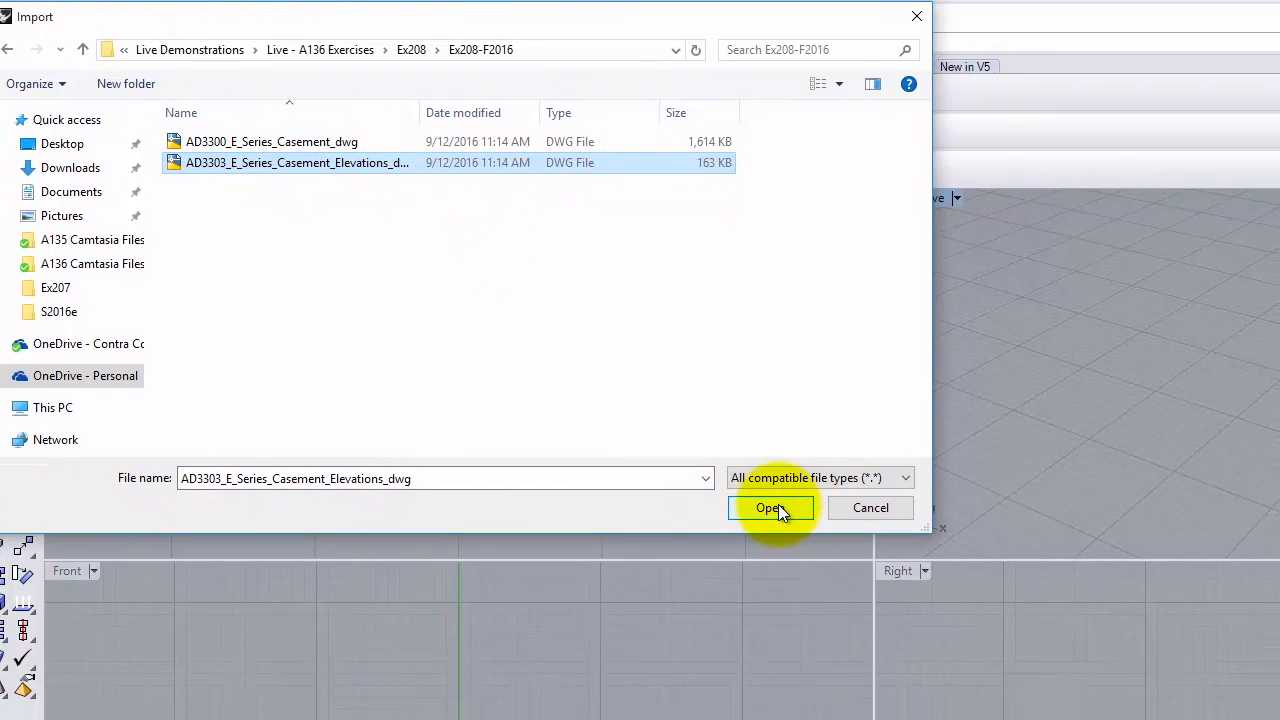
{"action": "left_click", "coordinate": [787, 524]}
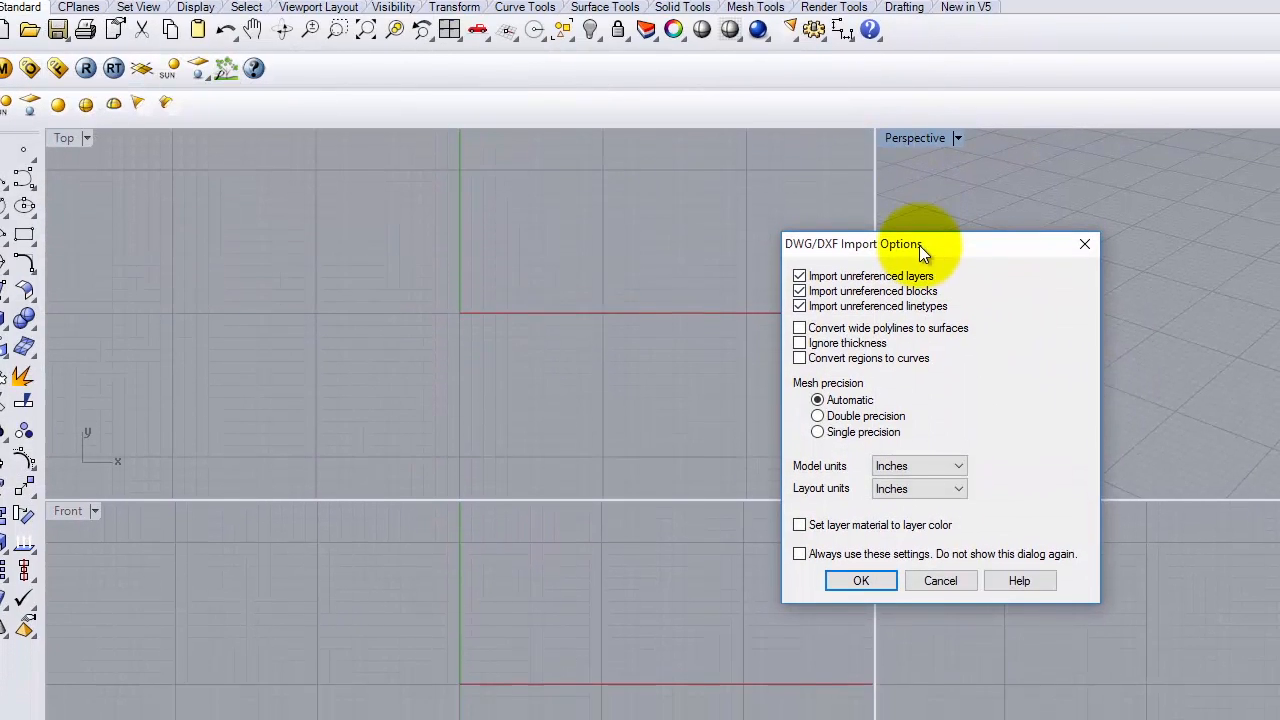
{"action": "left_click_drag", "start_coordinate": [926, 284], "coordinate": [617, 252]}
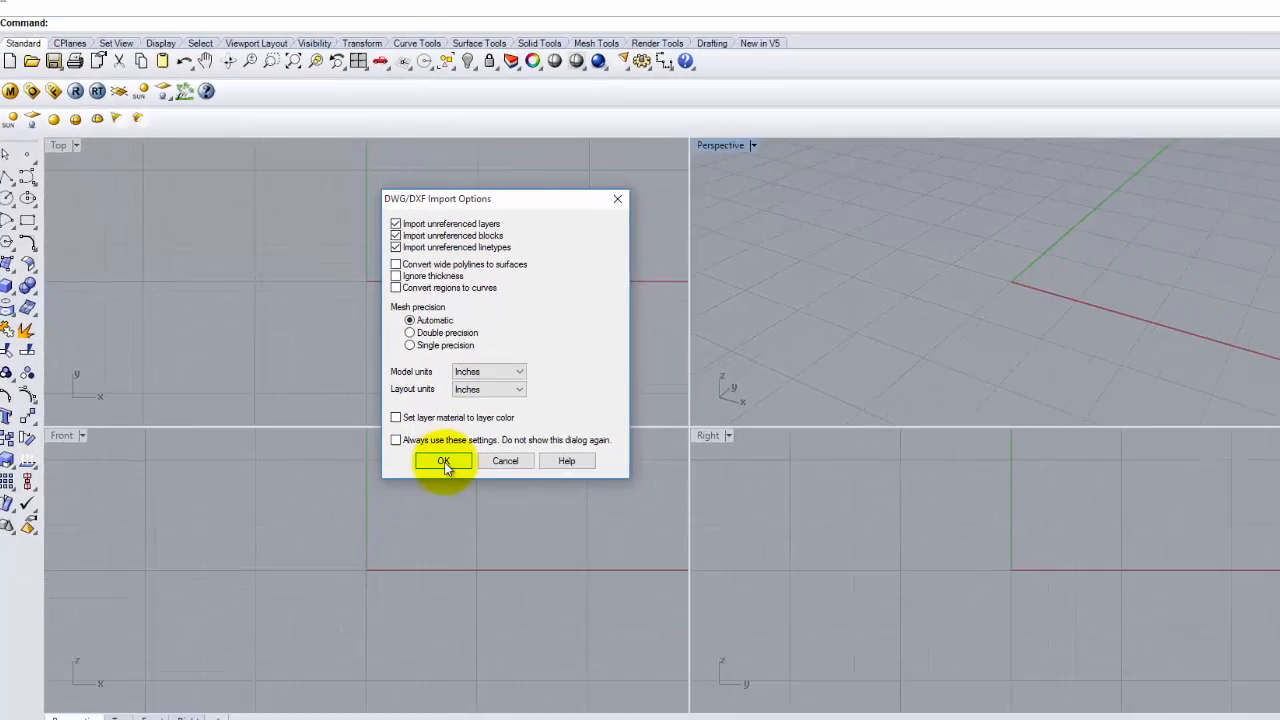
{"action": "left_click", "coordinate": [562, 521]}
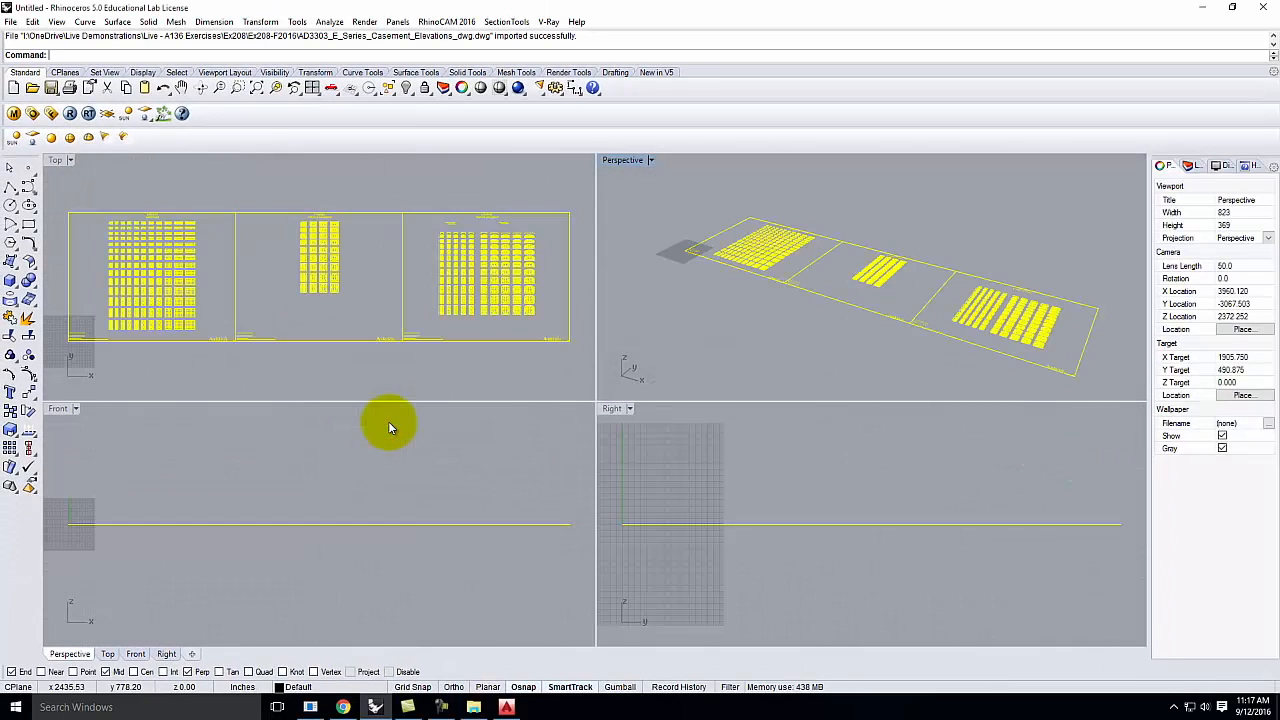
{"action": "left_click", "coordinate": [348, 174]}
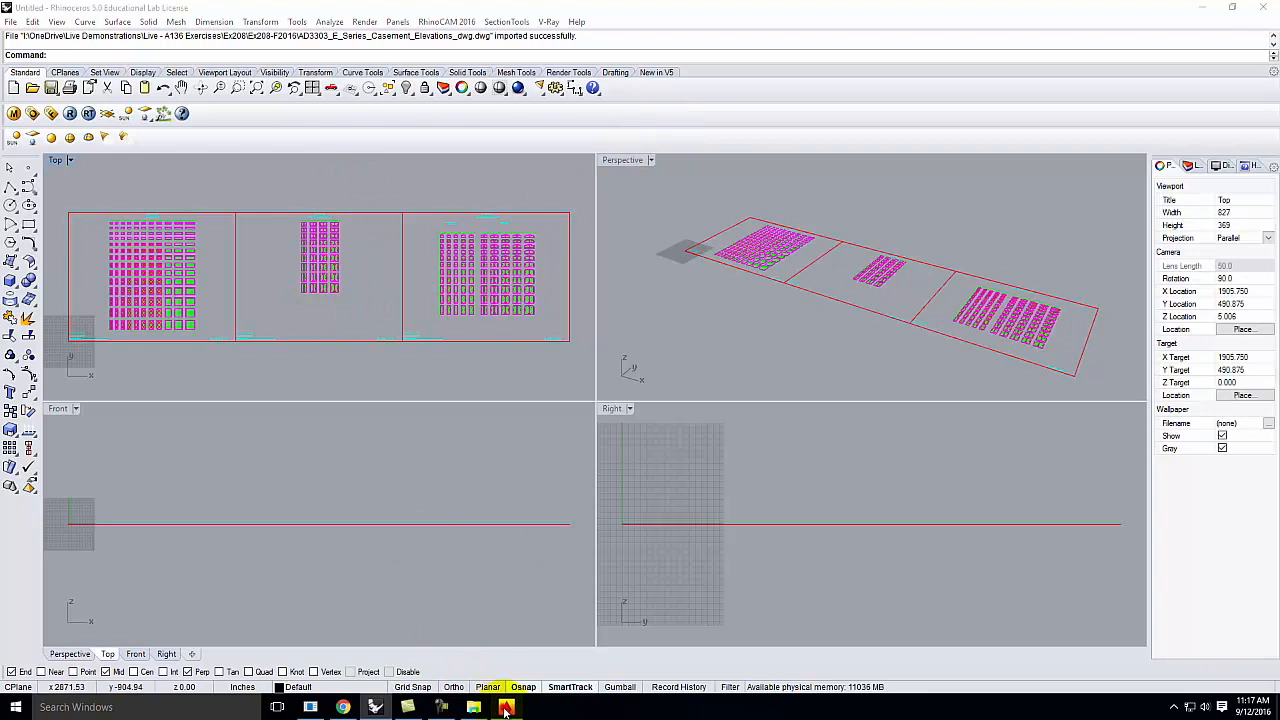
Compare the AutoCAD drawing with the version imported into Rhino and examine the casement window elevations closely in the Top view.
{"action": "left_click", "coordinate": [505, 706]}
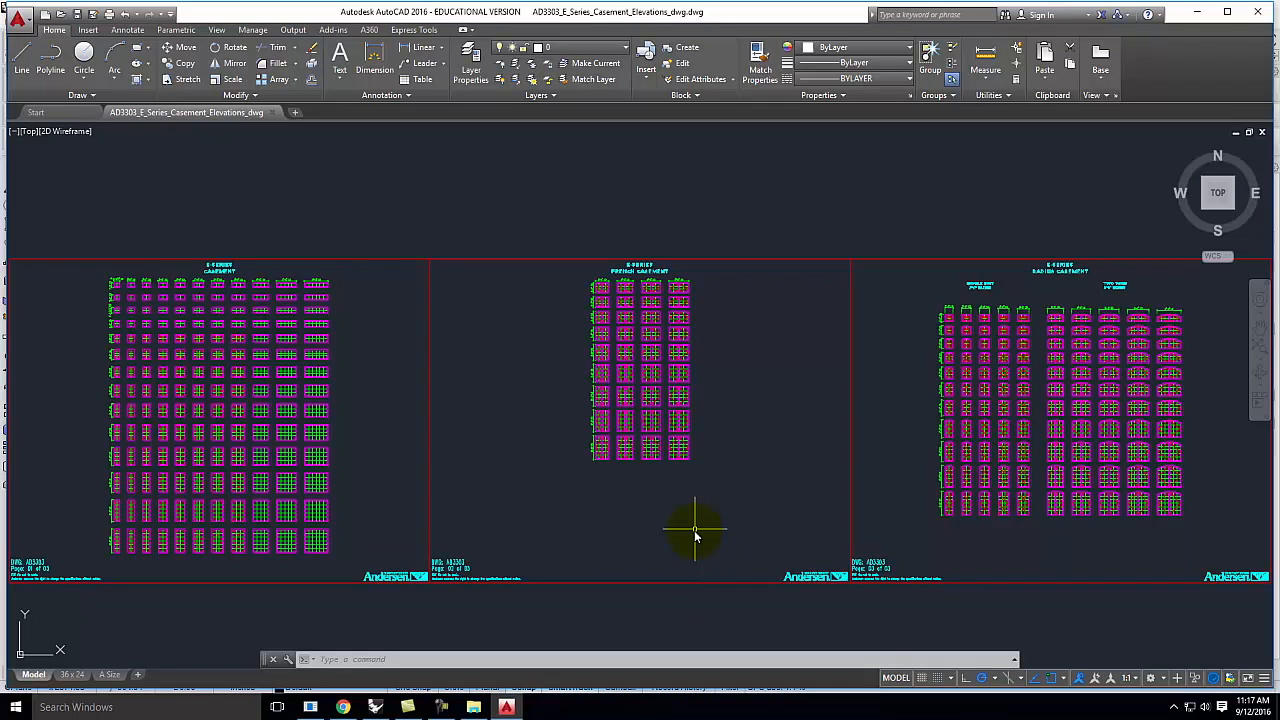
{"action": "left_click", "coordinate": [375, 706]}
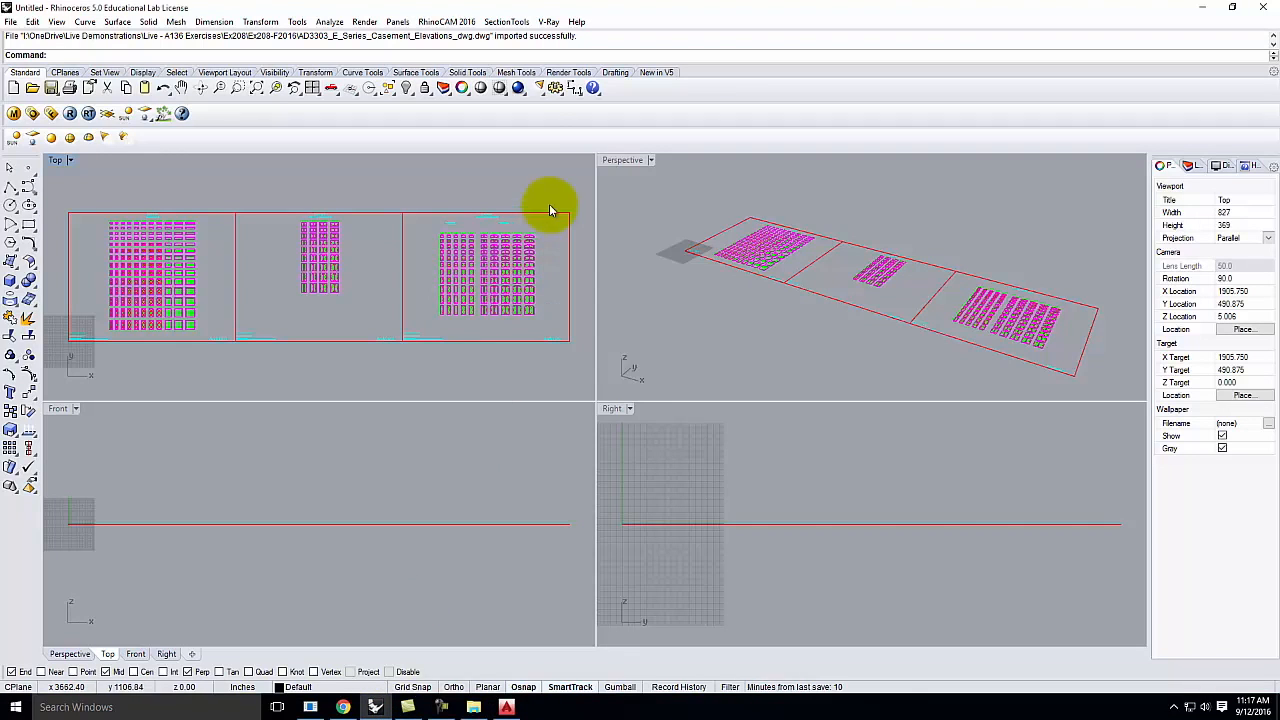
{"action": "scroll", "coordinate": [100, 250], "scroll_direction": "up", "scroll_amount": 10}
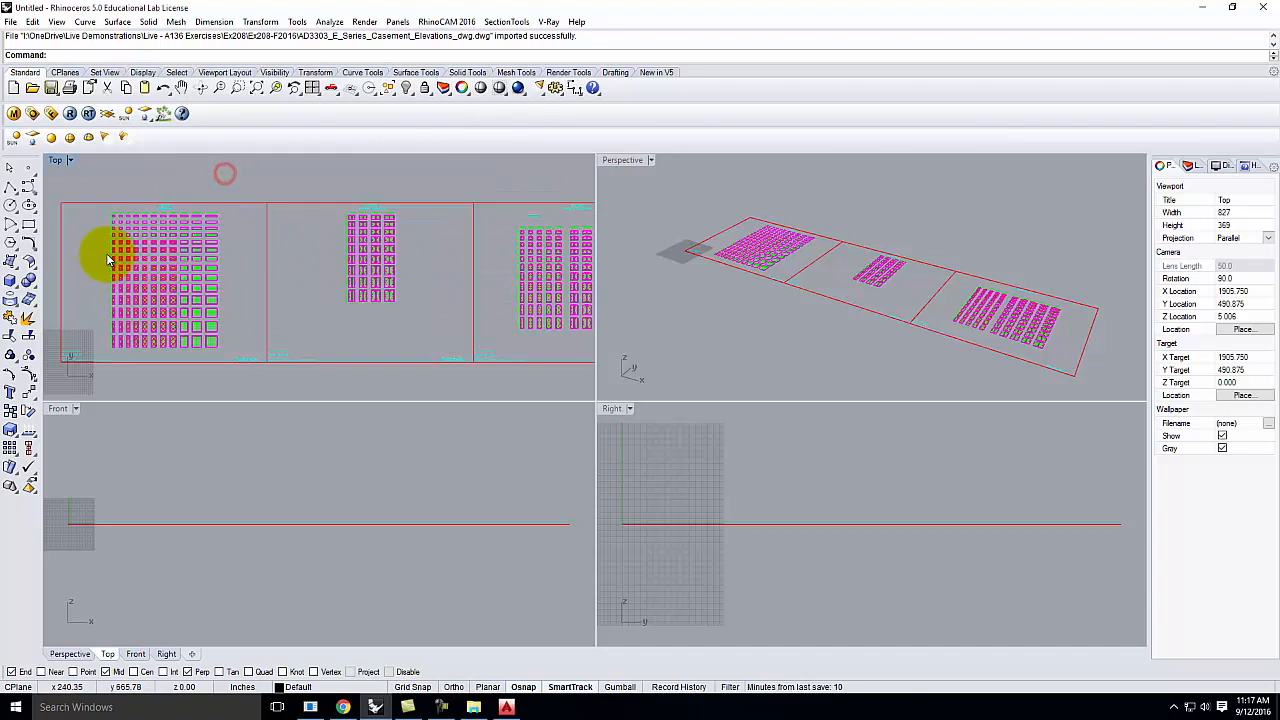
{"action": "scroll", "coordinate": [175, 210], "scroll_direction": "up", "scroll_amount": 5}
{"action": "scroll", "coordinate": [230, 220], "scroll_direction": "down", "scroll_amount": 4}
{"action": "scroll", "coordinate": [350, 235], "scroll_direction": "up", "scroll_amount": 3}
{"action": "scroll", "coordinate": [320, 320], "scroll_direction": "down", "scroll_amount": 3}
{"action": "scroll", "coordinate": [320, 320], "scroll_direction": "up", "scroll_amount": 2}
{"action": "scroll", "coordinate": [138, 222], "scroll_direction": "down", "scroll_amount": 3}
{"action": "scroll", "coordinate": [457, 240], "scroll_direction": "down", "scroll_amount": 2}
{"action": "scroll", "coordinate": [394, 223], "scroll_direction": "up", "scroll_amount": 6}
{"action": "scroll", "coordinate": [330, 240], "scroll_direction": "down", "scroll_amount": 3}
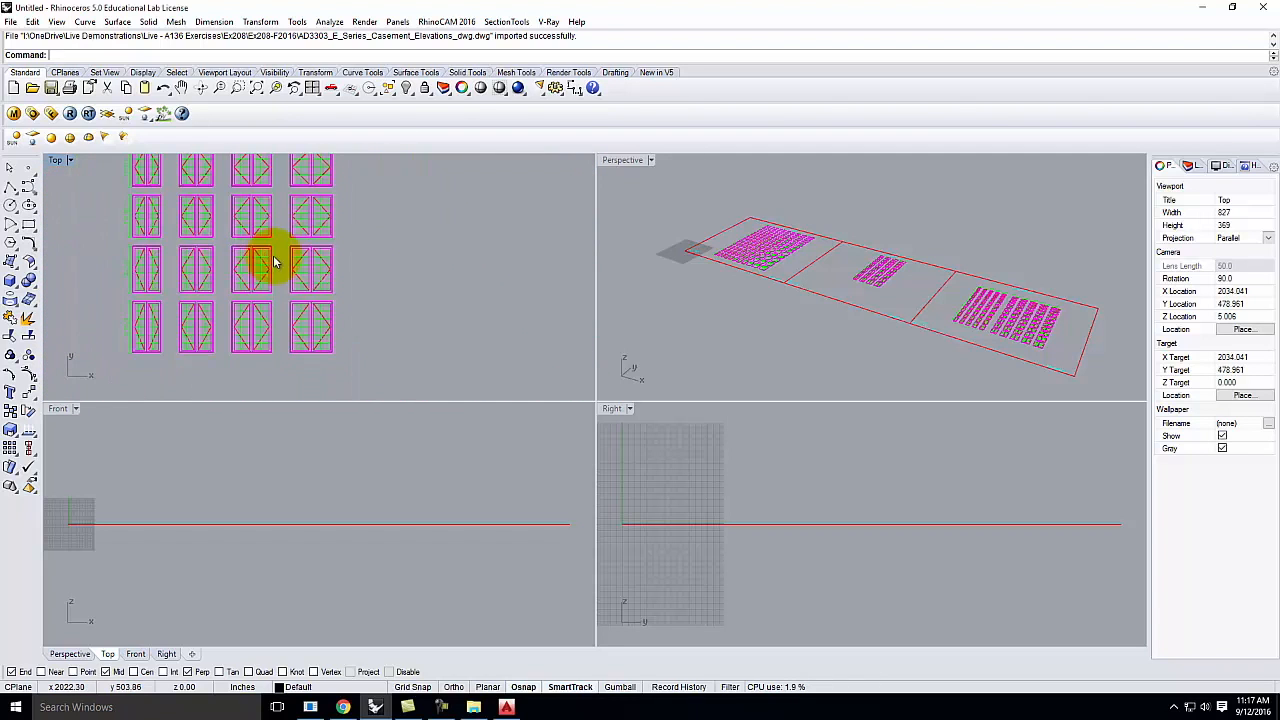
{"action": "scroll", "coordinate": [308, 195], "scroll_direction": "up", "scroll_amount": 5}
{"action": "scroll", "coordinate": [257, 206], "scroll_direction": "down", "scroll_amount": 6}
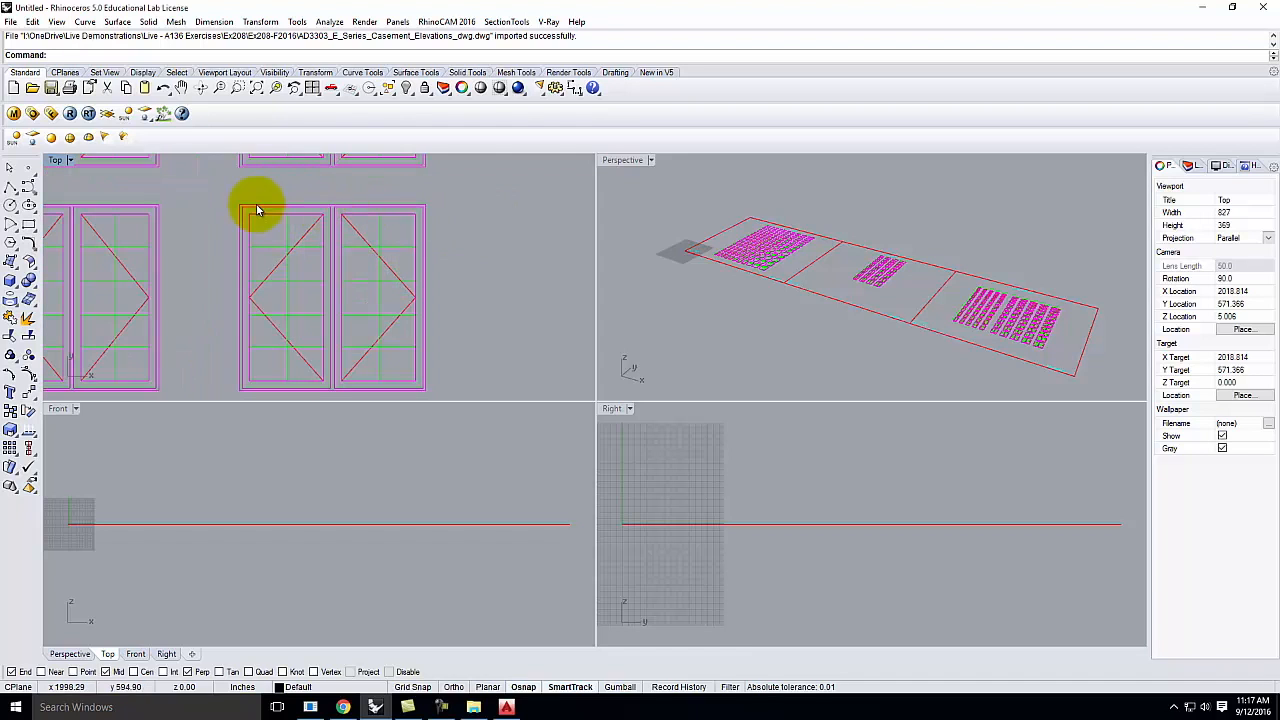
Examine the rows of E-Series French casement elevations in the Top view to choose a window size.
{"action": "scroll", "coordinate": [419, 170], "scroll_direction": "up", "scroll_amount": 5}
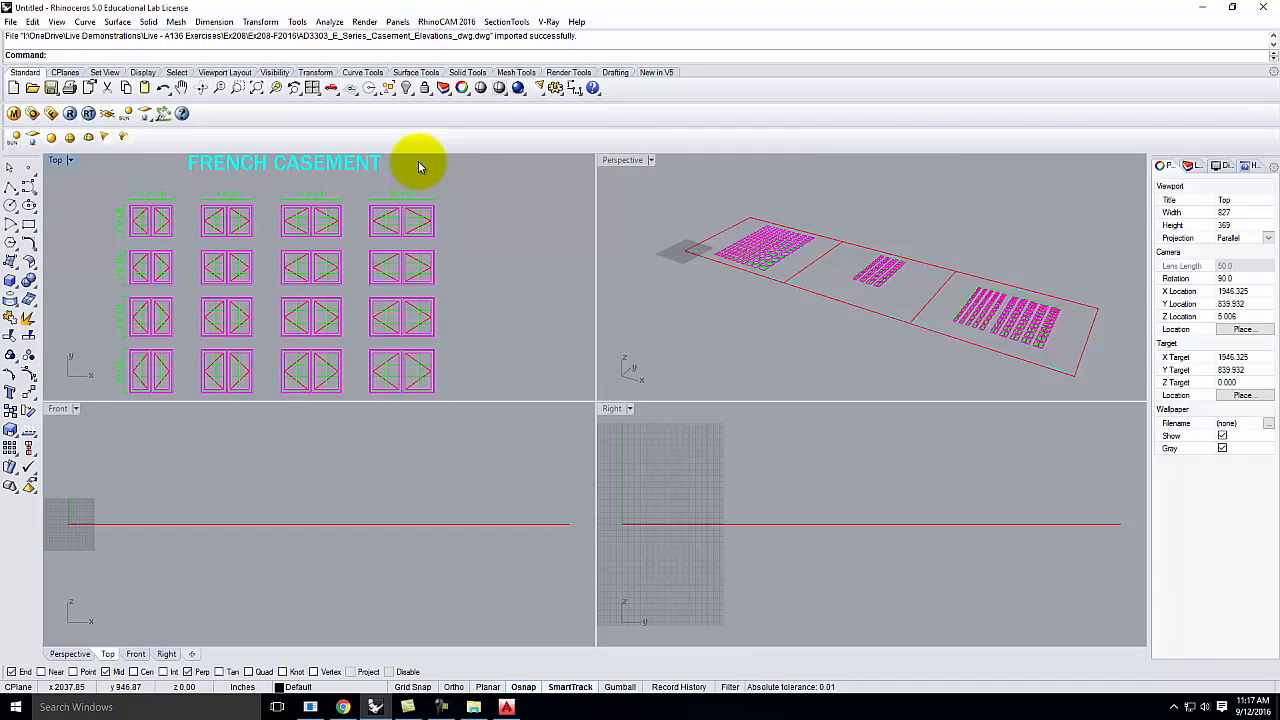
{"action": "scroll", "coordinate": [418, 180], "scroll_direction": "down", "scroll_amount": 2}
{"action": "scroll", "coordinate": [443, 363], "scroll_direction": "down", "scroll_amount": 3}
{"action": "scroll", "coordinate": [400, 277], "scroll_direction": "up", "scroll_amount": 6}
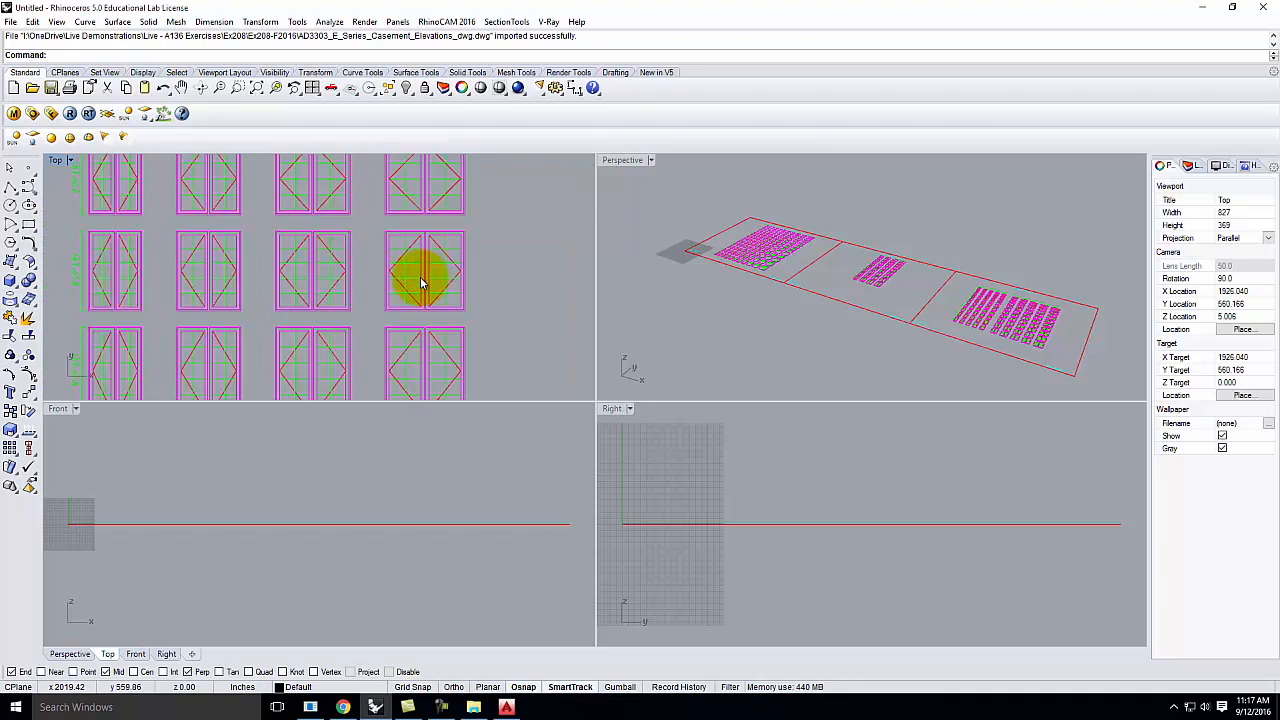
{"action": "scroll", "coordinate": [426, 259], "scroll_direction": "down", "scroll_amount": 2}
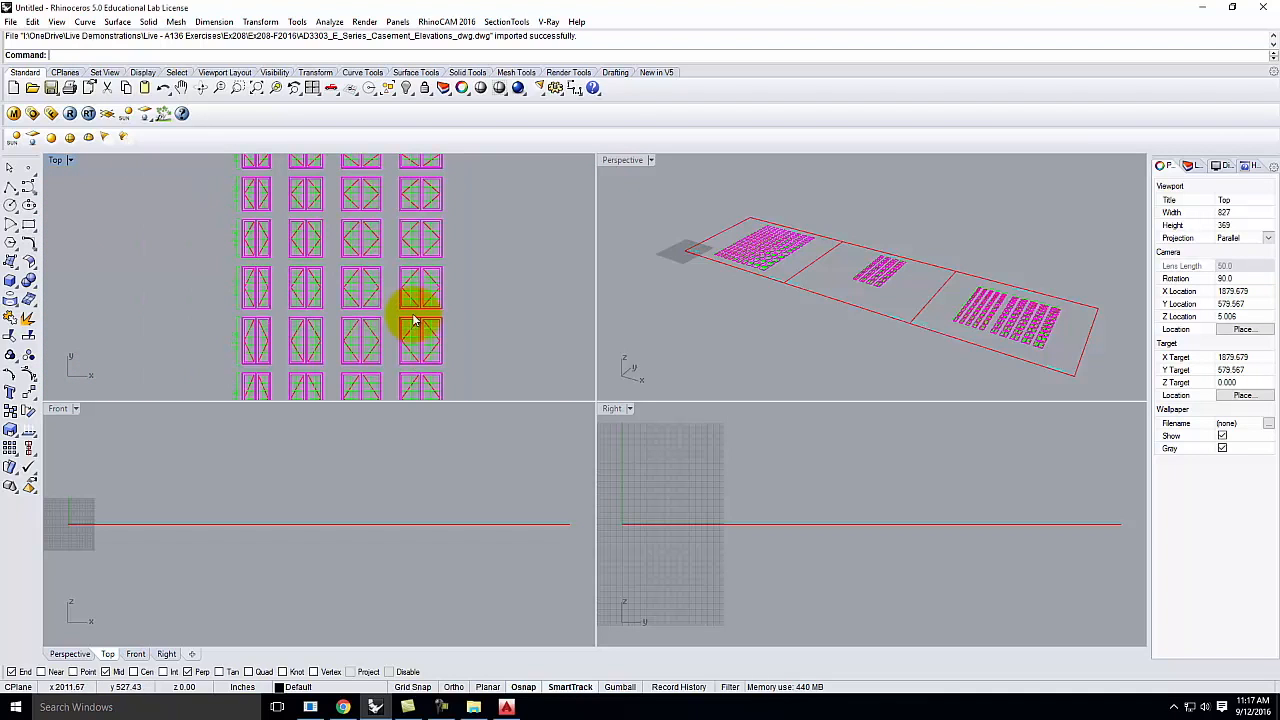
{"action": "scroll", "coordinate": [362, 243], "scroll_direction": "up", "scroll_amount": 3}
{"action": "scroll", "coordinate": [358, 300], "scroll_direction": "down", "scroll_amount": 4}
{"action": "scroll", "coordinate": [365, 238], "scroll_direction": "up", "scroll_amount": 4}
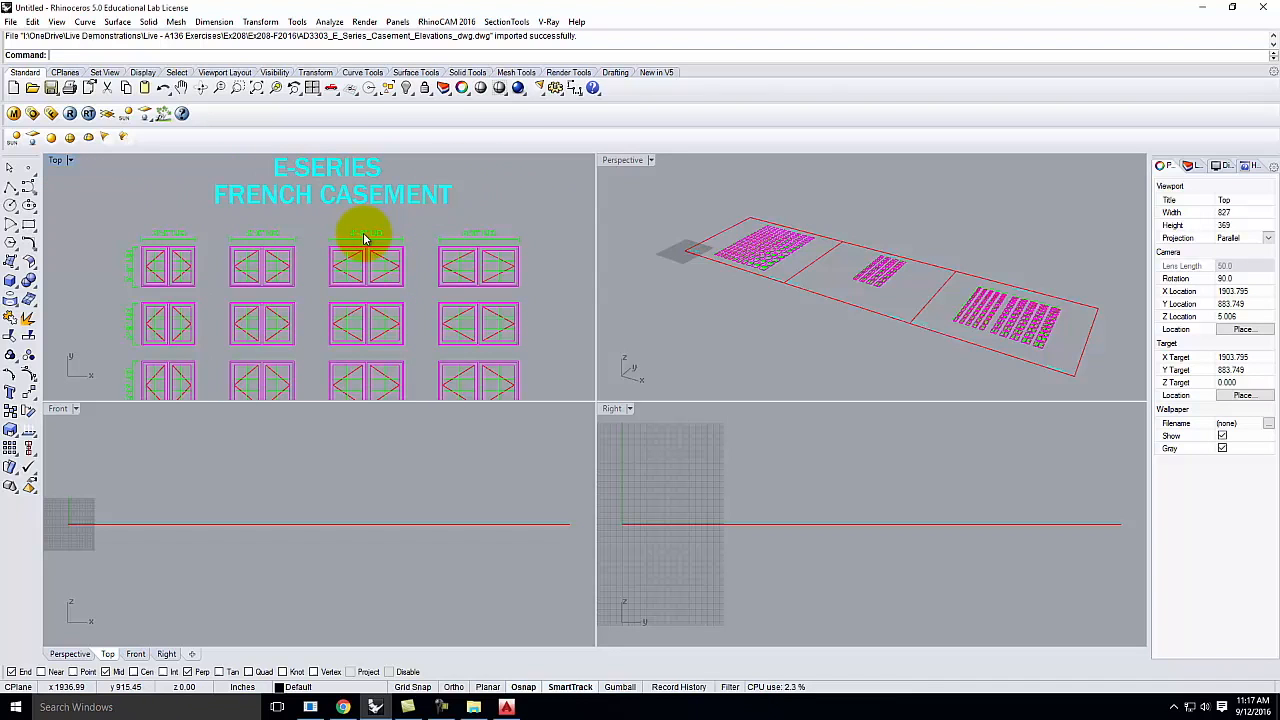
{"action": "scroll", "coordinate": [277, 214], "scroll_direction": "down", "scroll_amount": 3}
{"action": "scroll", "coordinate": [266, 343], "scroll_direction": "up", "scroll_amount": 2}
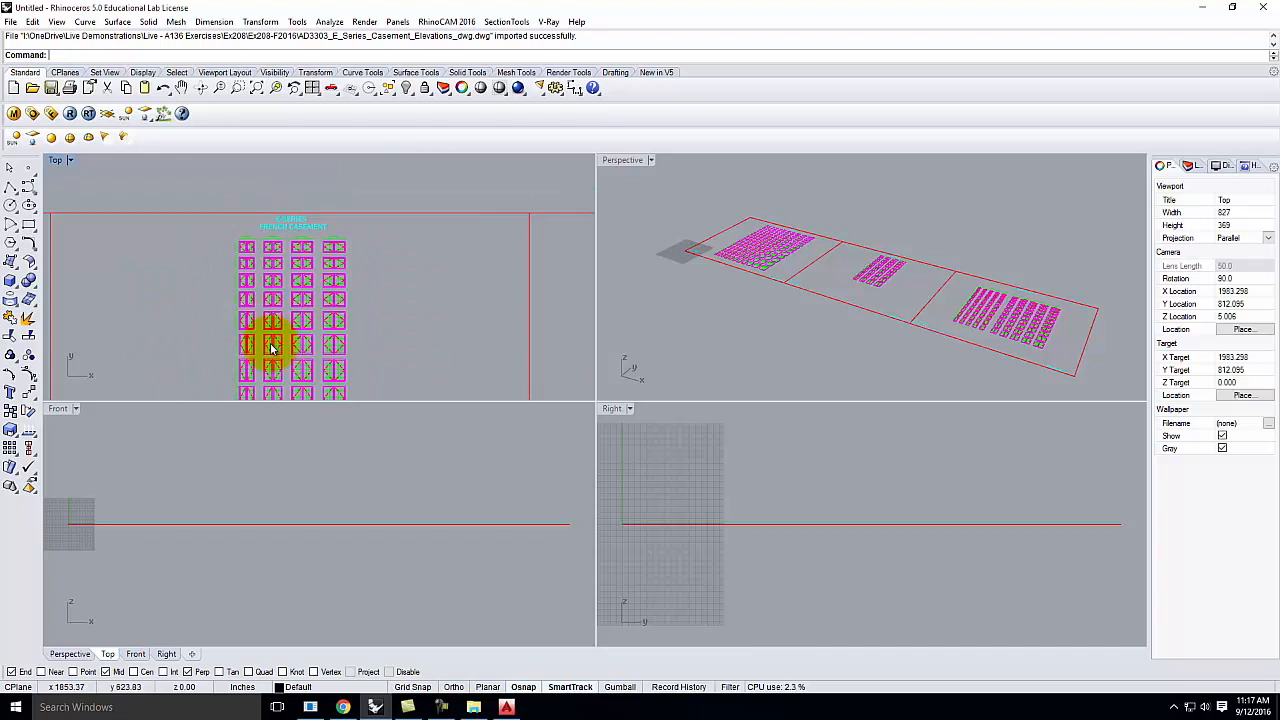
{"action": "scroll", "coordinate": [278, 289], "scroll_direction": "up", "scroll_amount": 2}
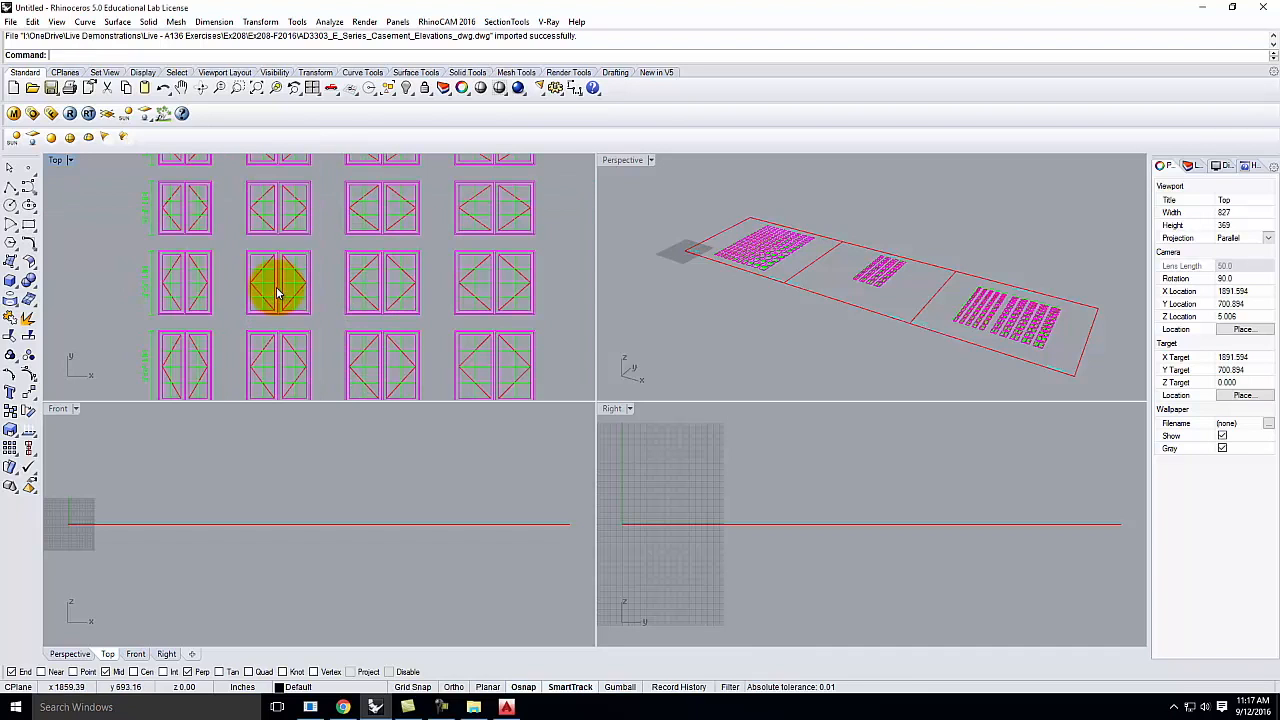
{"action": "scroll", "coordinate": [278, 292], "scroll_direction": "down", "scroll_amount": 4}
{"action": "scroll", "coordinate": [283, 371], "scroll_direction": "up", "scroll_amount": 4}
{"action": "scroll", "coordinate": [291, 273], "scroll_direction": "down", "scroll_amount": 4}
{"action": "scroll", "coordinate": [286, 366], "scroll_direction": "up", "scroll_amount": 4}
Move one two-sash French casement elevation from the second column by its lower-left corner to empty space below the drawing sheets.
{"action": "scroll", "coordinate": [277, 286], "scroll_direction": "down", "scroll_amount": 3}
{"action": "scroll", "coordinate": [287, 360], "scroll_direction": "up", "scroll_amount": 2}
{"action": "left_click_drag", "start_coordinate": [228, 262], "coordinate": [324, 377]}
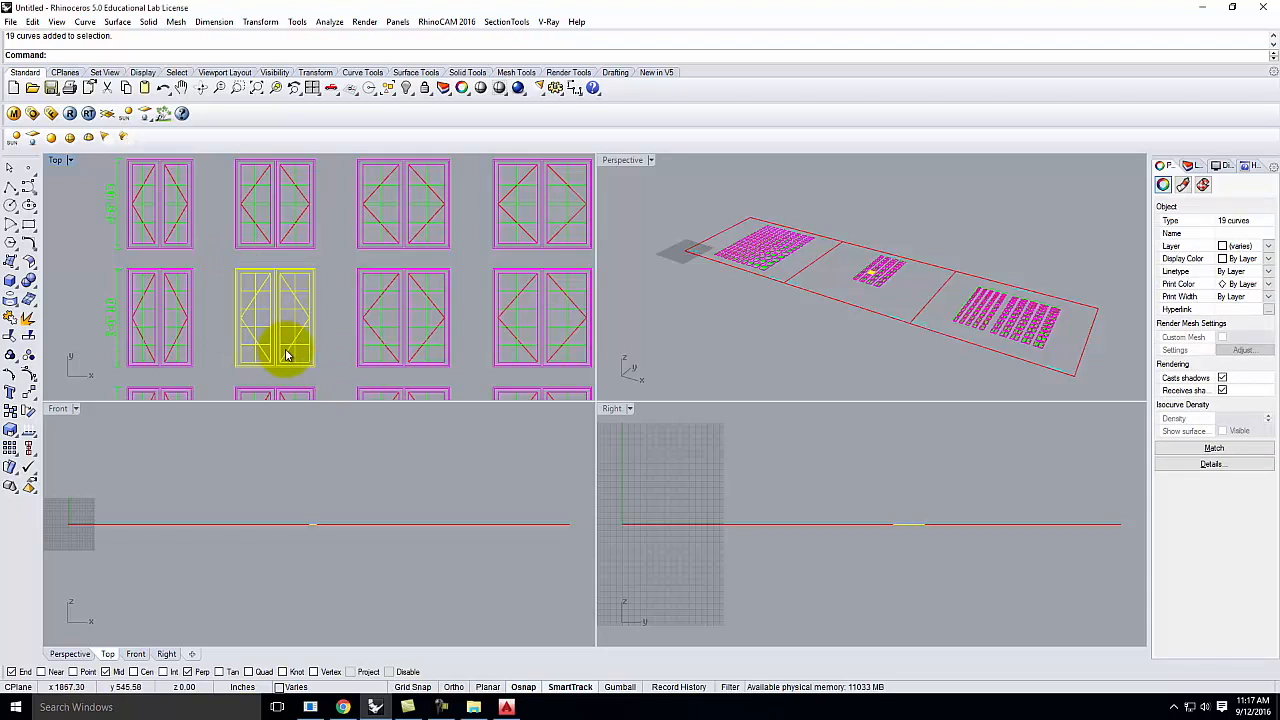
{"action": "key", "text": "Return"}
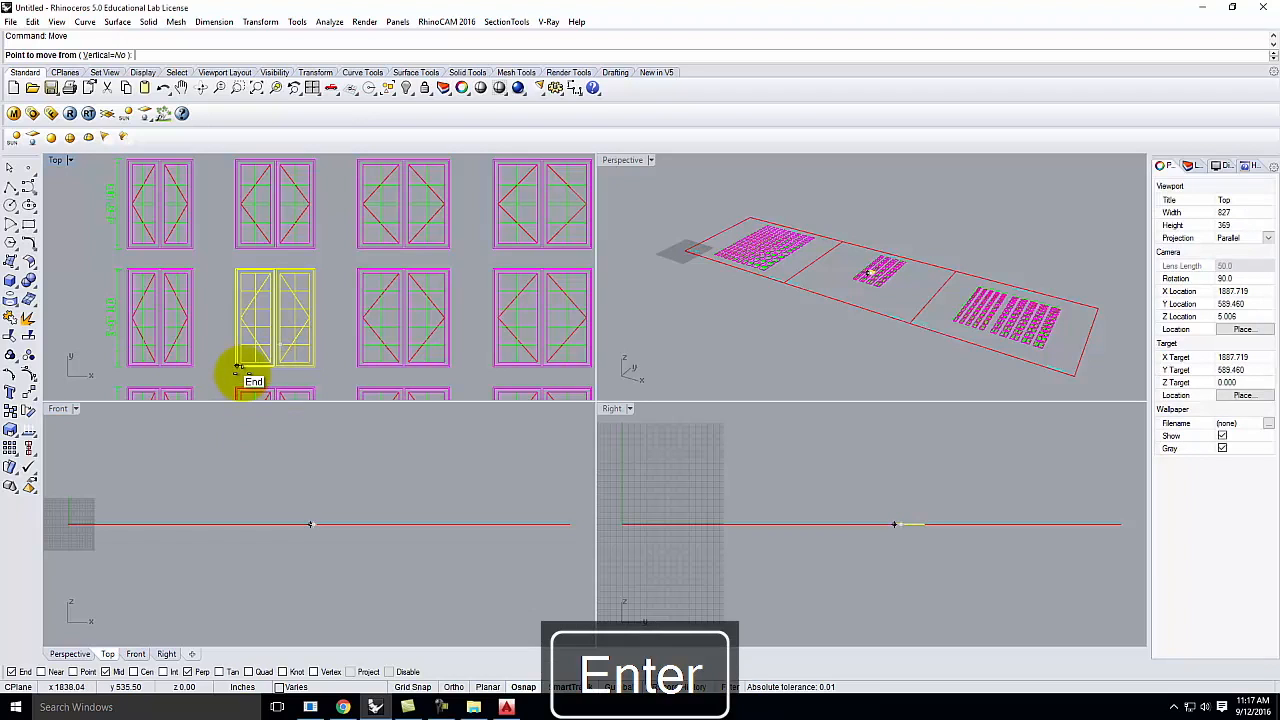
{"action": "left_click", "coordinate": [235, 370]}
{"action": "scroll", "coordinate": [343, 286], "scroll_direction": "down", "scroll_amount": 6}
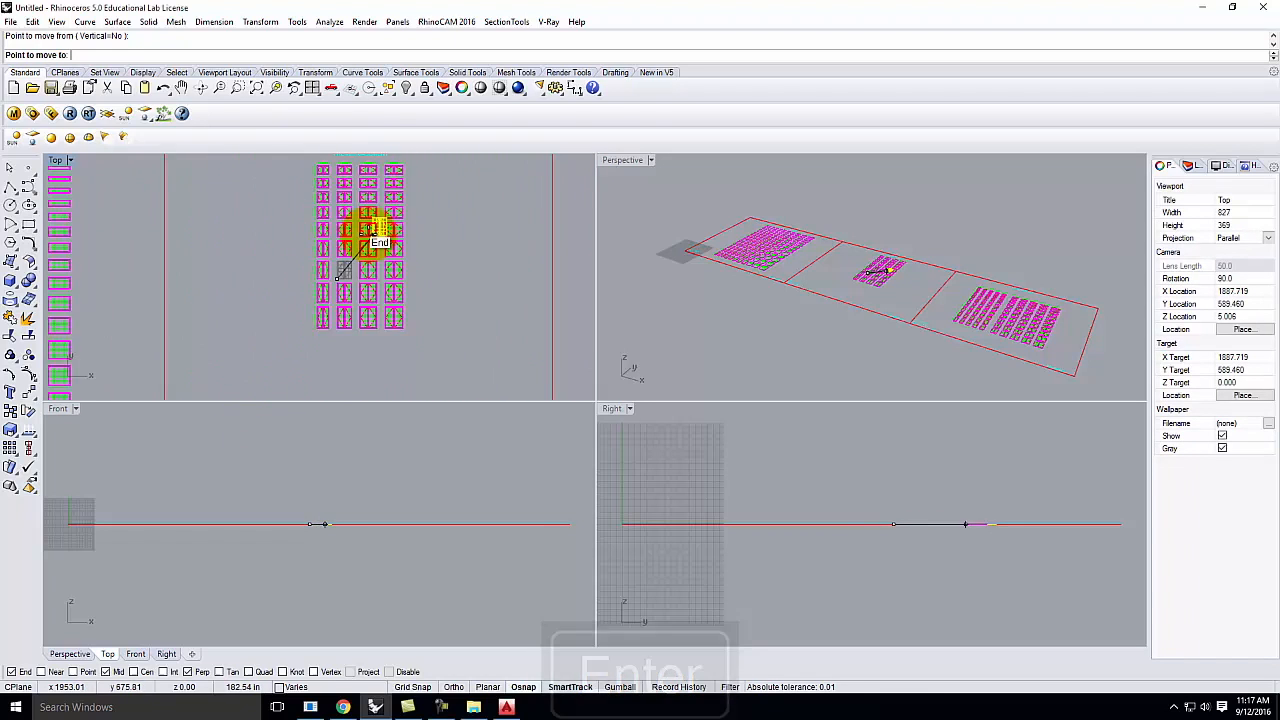
{"action": "left_click", "coordinate": [343, 365]}
{"action": "key", "text": "Escape"}
Delete all the imported drawing sheets and their contents, keeping only the separated casement window.
{"action": "scroll", "coordinate": [110, 290], "scroll_direction": "down", "scroll_amount": 2}
{"action": "left_click_drag", "start_coordinate": [81, 201], "coordinate": [456, 314]}
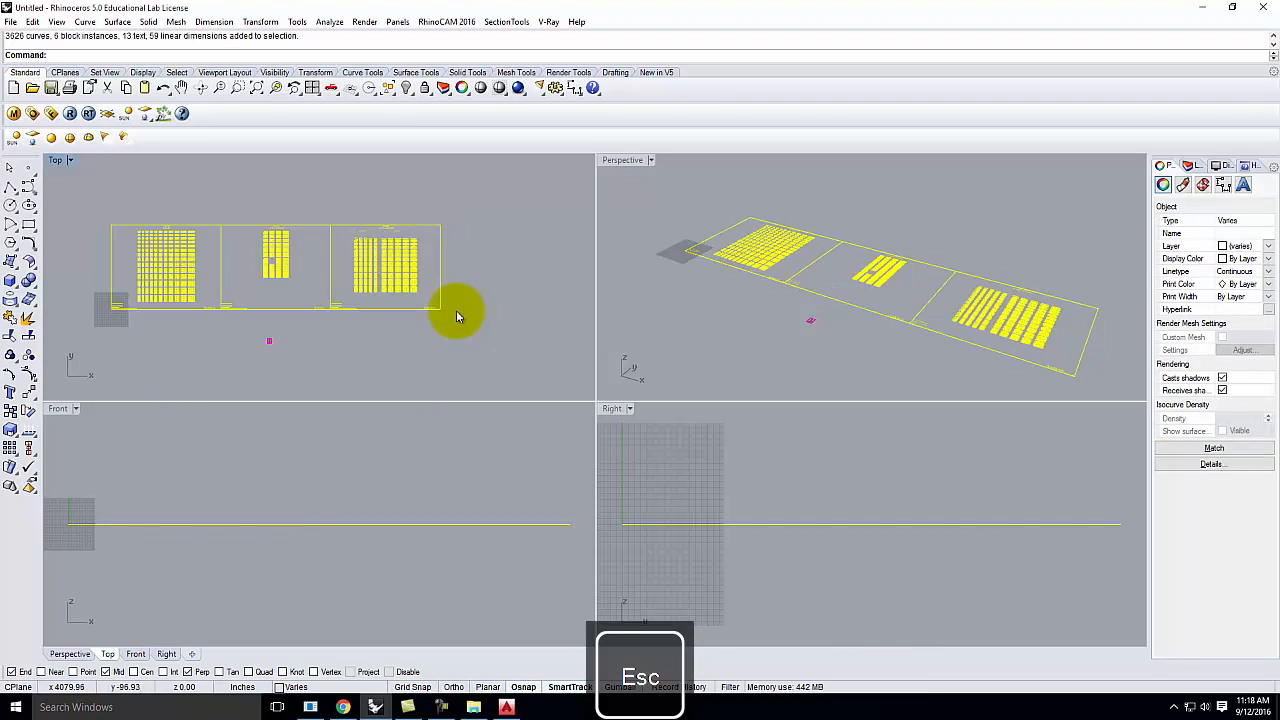
{"action": "key", "text": "Delete"}
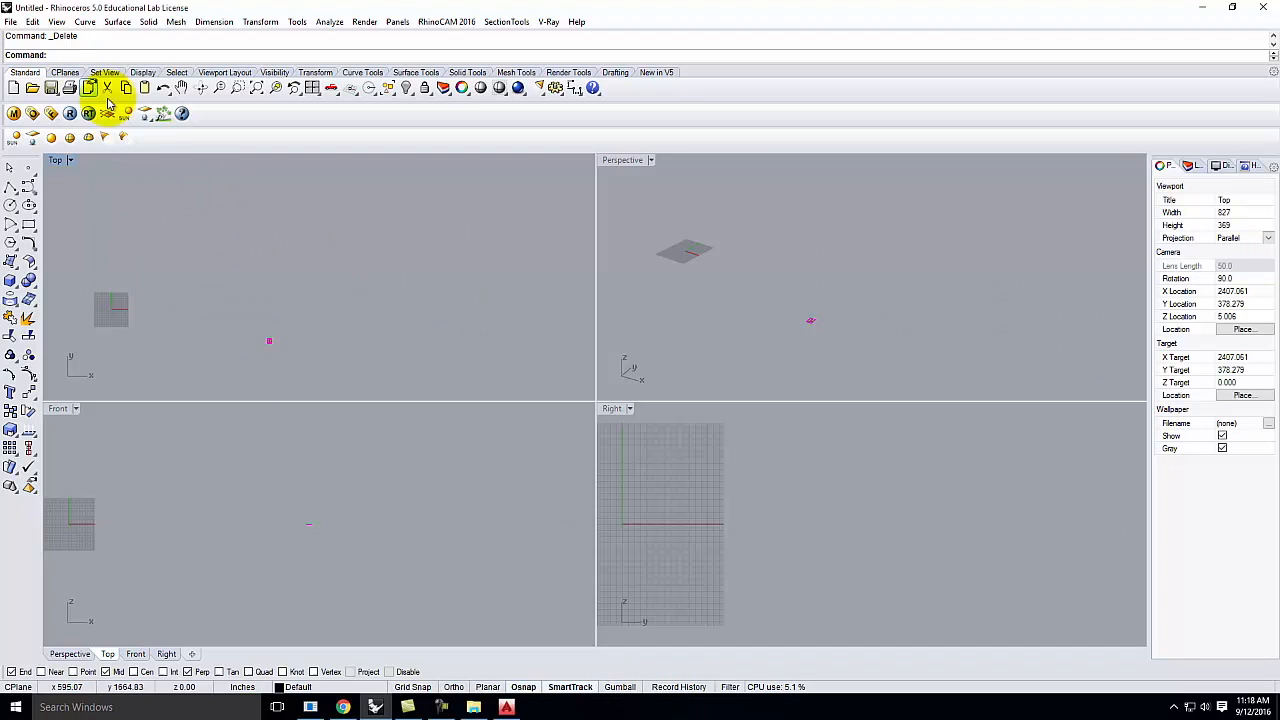
Show the hidden block definitions in the Block Manager and delete all the *D definitions.
{"action": "left_click", "coordinate": [33, 21]}
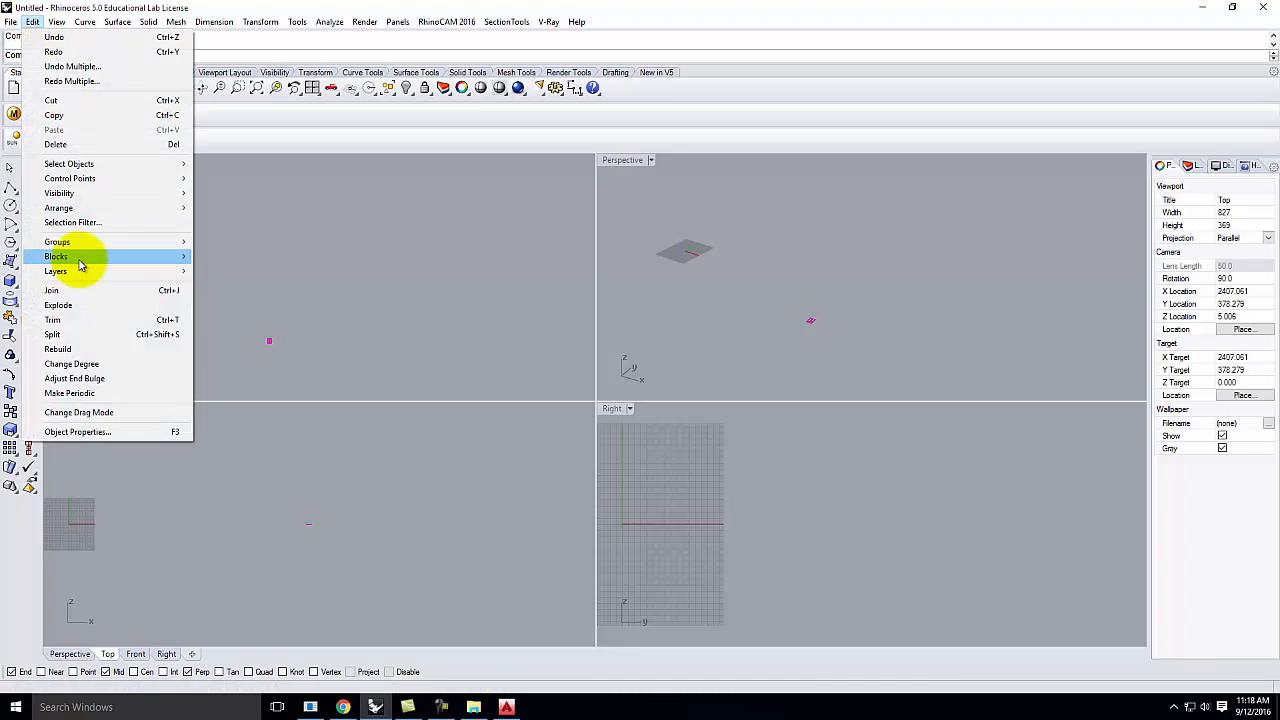
{"action": "mouse_move", "coordinate": [80, 263]}
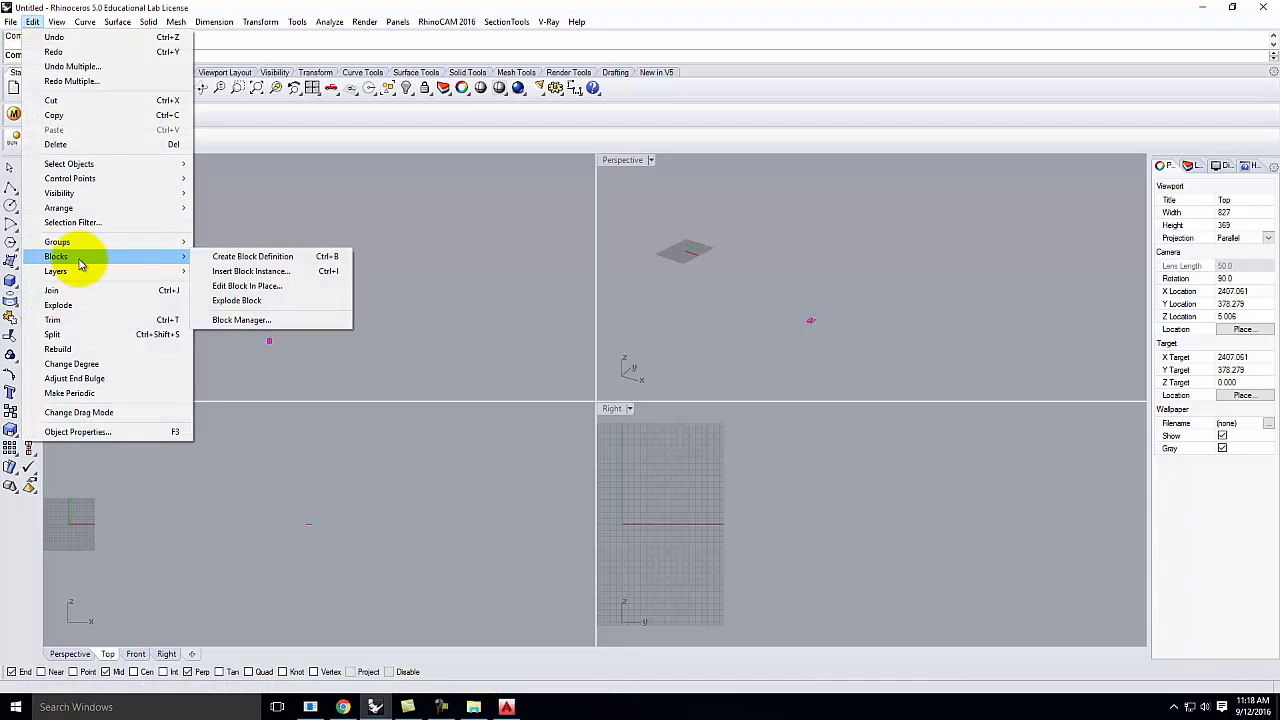
{"action": "left_click", "coordinate": [284, 321]}
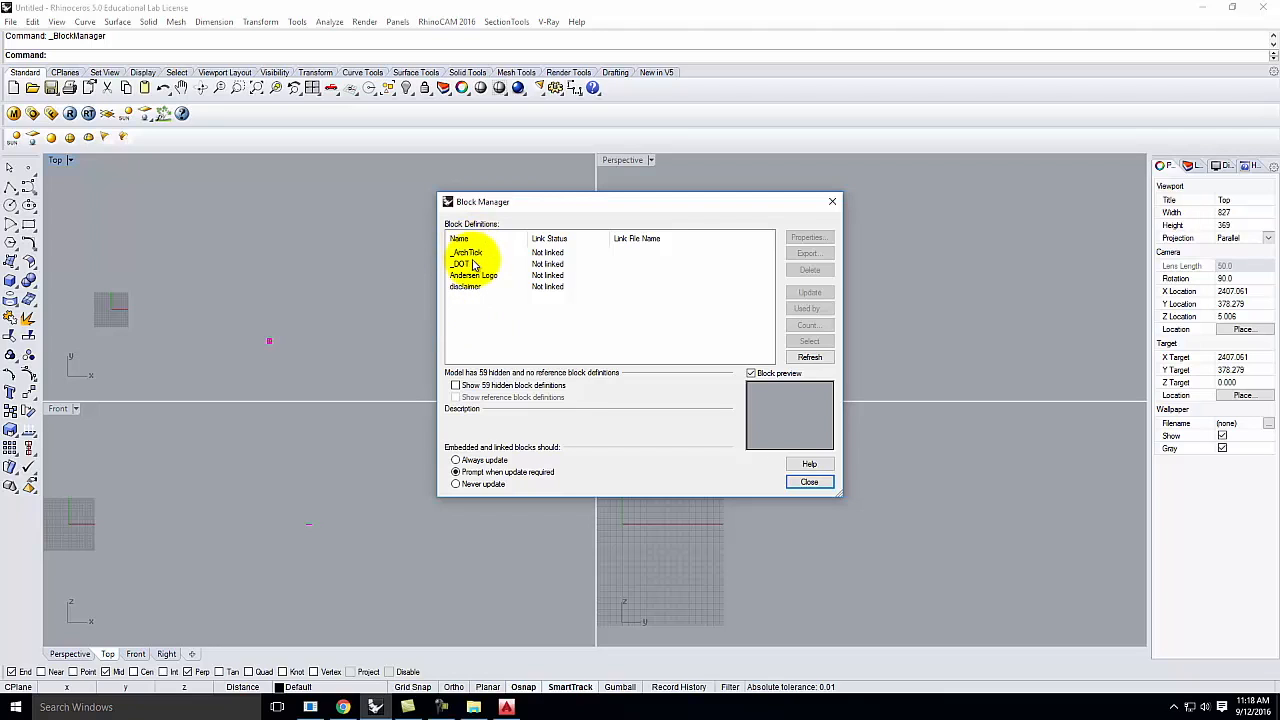
{"action": "left_click", "coordinate": [455, 386]}
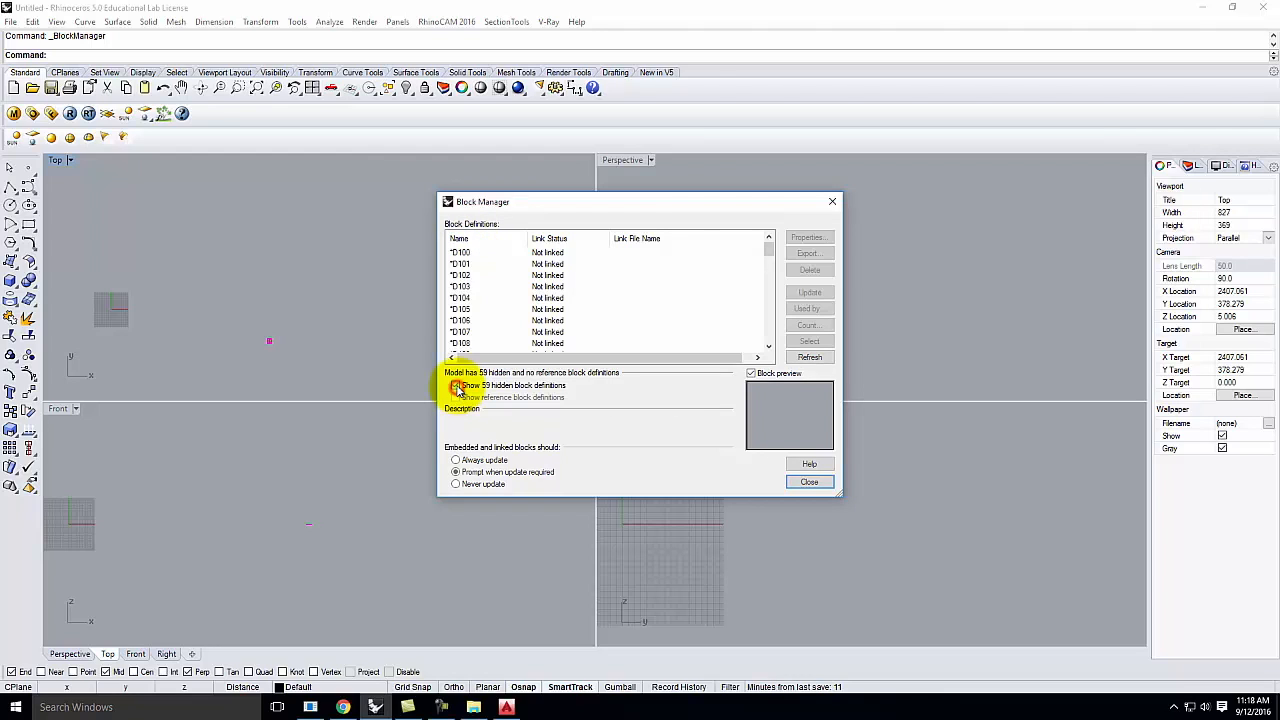
{"action": "left_click", "coordinate": [485, 254]}
{"action": "left_click_drag", "start_coordinate": [766, 252], "coordinate": [766, 336]}
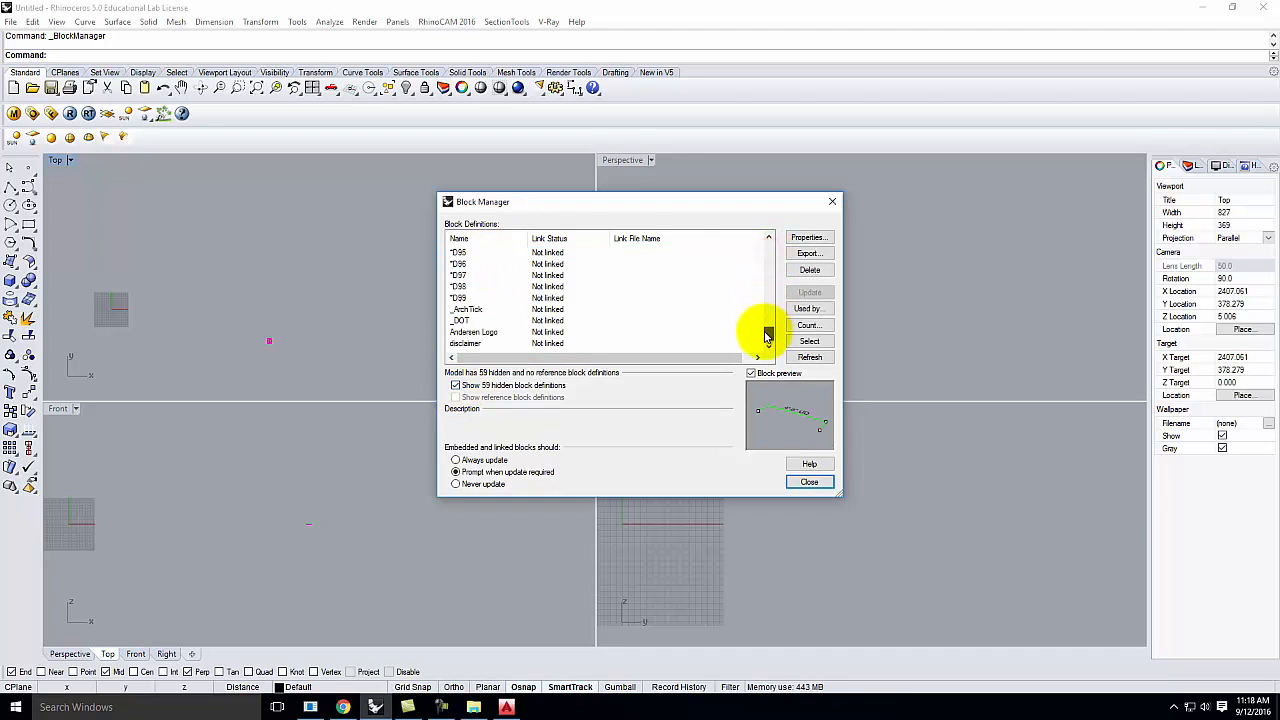
{"action": "left_click", "coordinate": [474, 298], "text": "shift"}
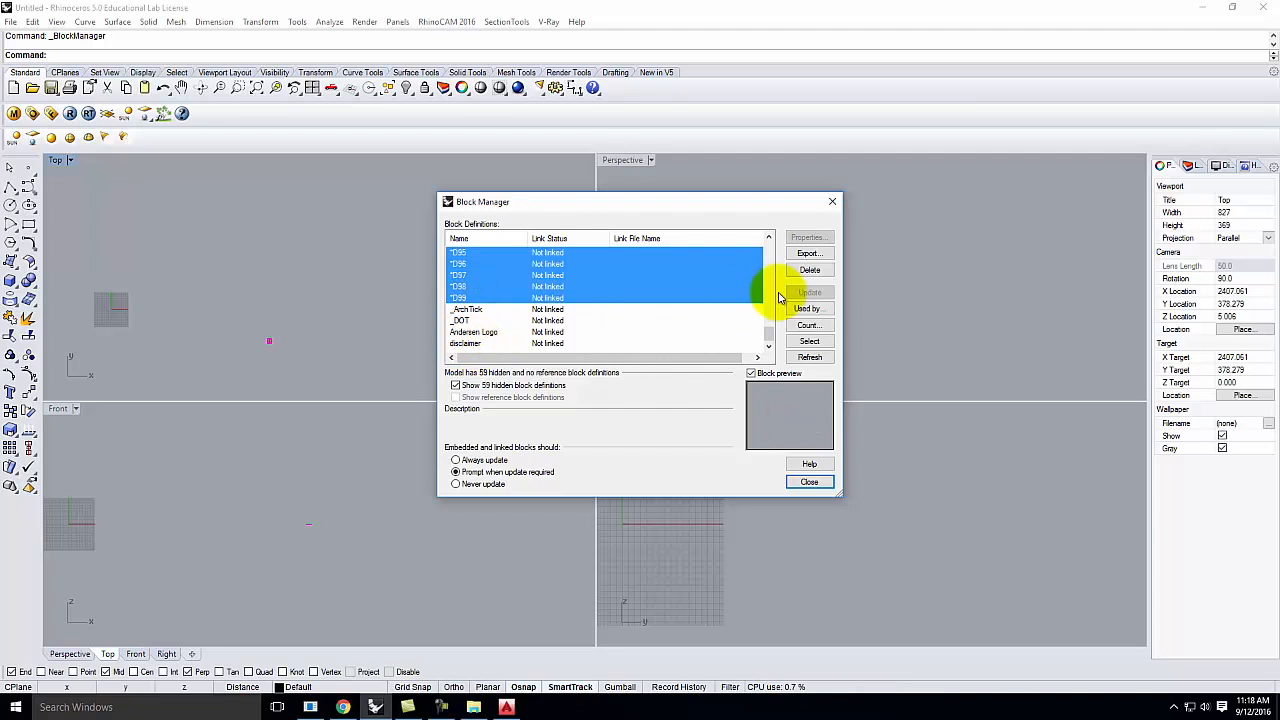
{"action": "left_click", "coordinate": [810, 270]}
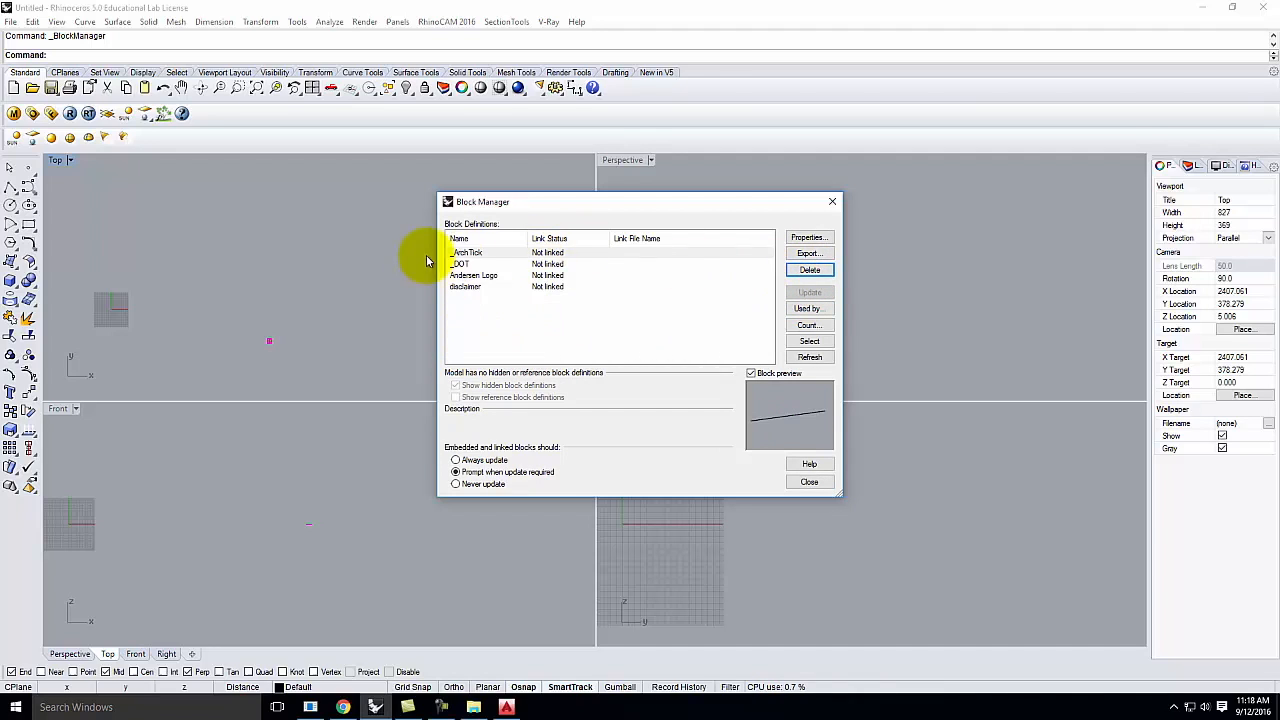
Delete the _ArchTick, _DOT, Andersen Logo and disclaimer block definitions and close the Block Manager.
{"action": "left_click", "coordinate": [463, 252]}
{"action": "left_click", "coordinate": [466, 285], "text": "shift"}
{"action": "left_click", "coordinate": [810, 270]}
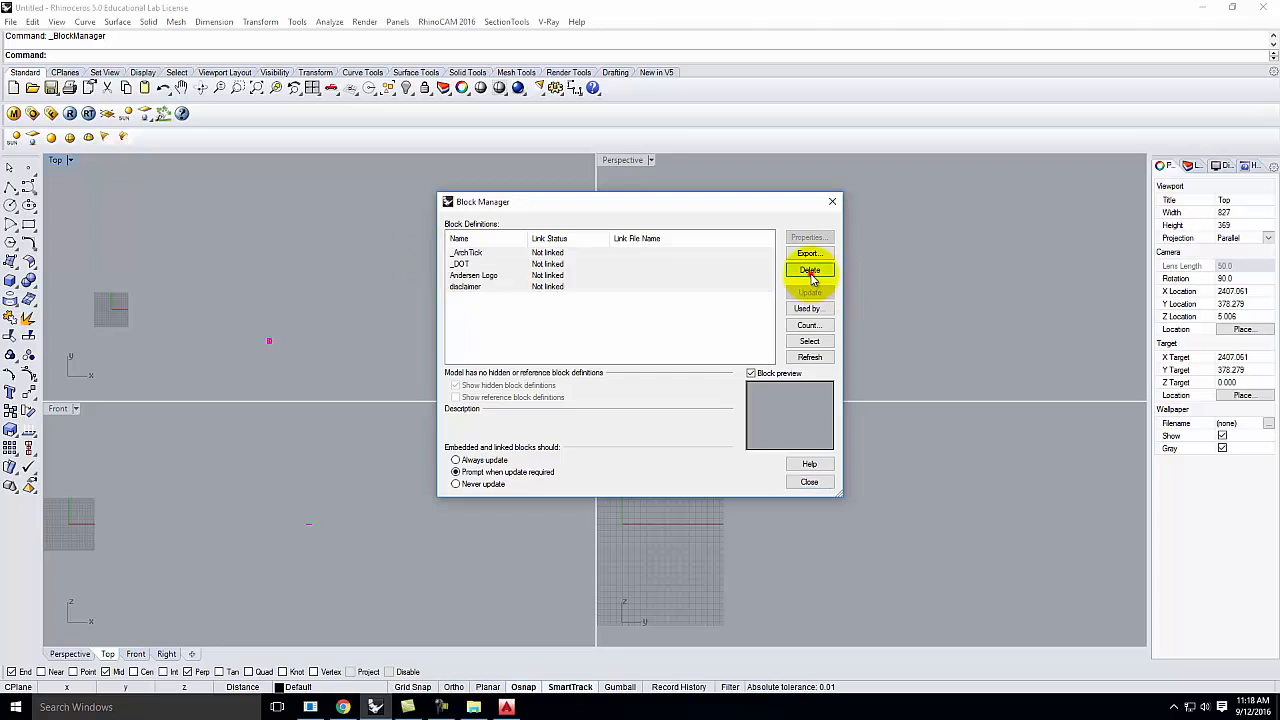
{"action": "left_click", "coordinate": [809, 483]}
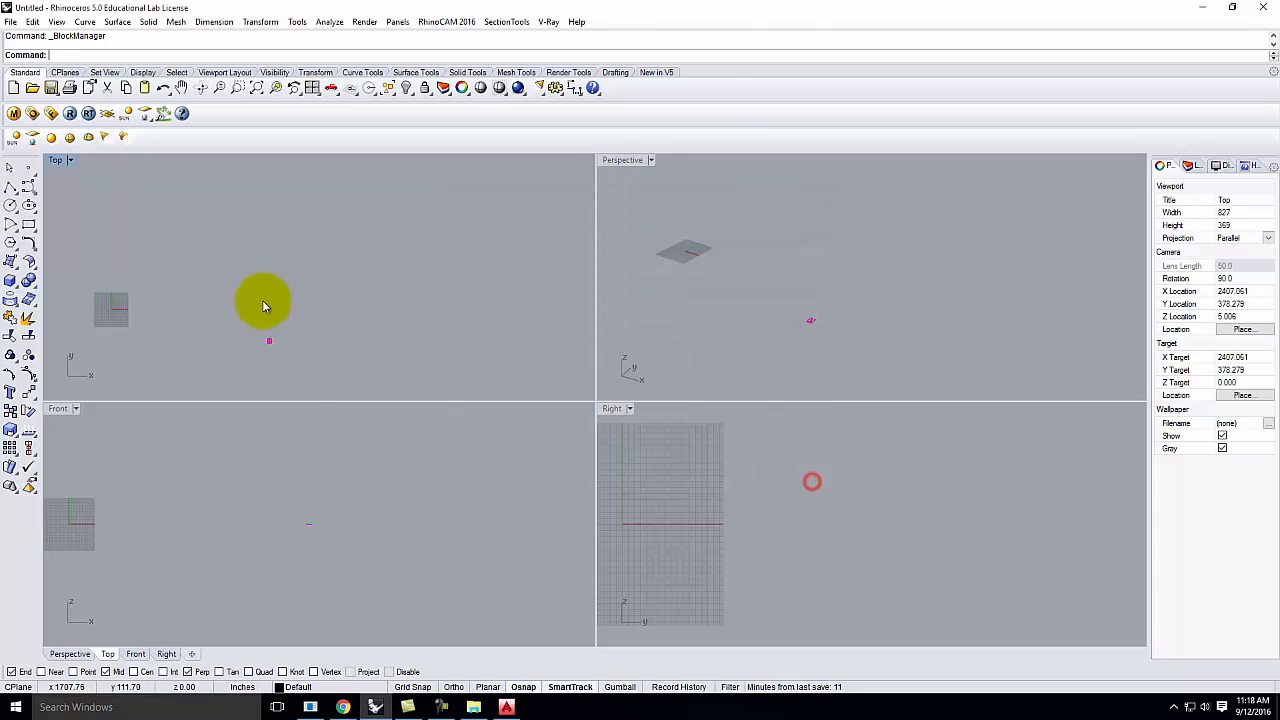
Move the whole casement window from its lower-left corner to the origin at 0,0.
{"action": "left_click", "coordinate": [362, 362]}
{"action": "left_click_drag", "start_coordinate": [256, 316], "coordinate": [275, 360]}
{"action": "scroll", "coordinate": [276, 349], "scroll_direction": "up", "scroll_amount": 6}
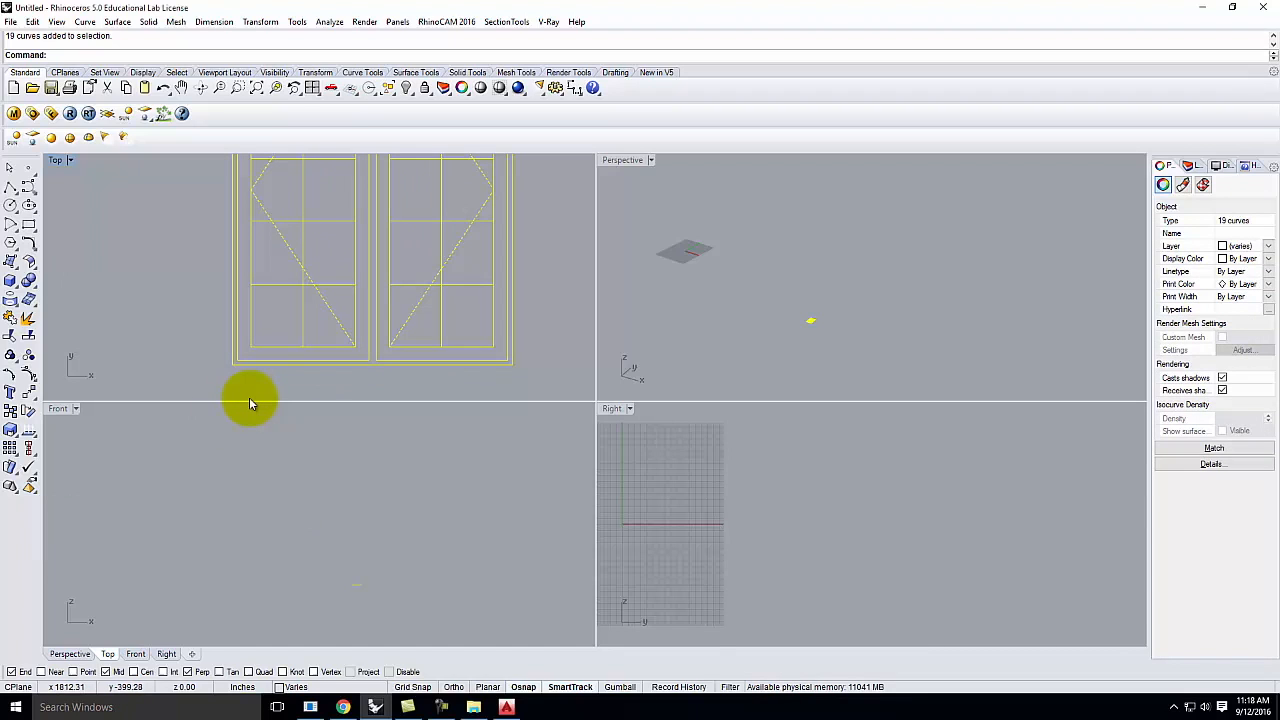
{"action": "type", "text": "move"}
{"action": "key", "text": "Return"}
{"action": "left_click", "coordinate": [230, 362]}
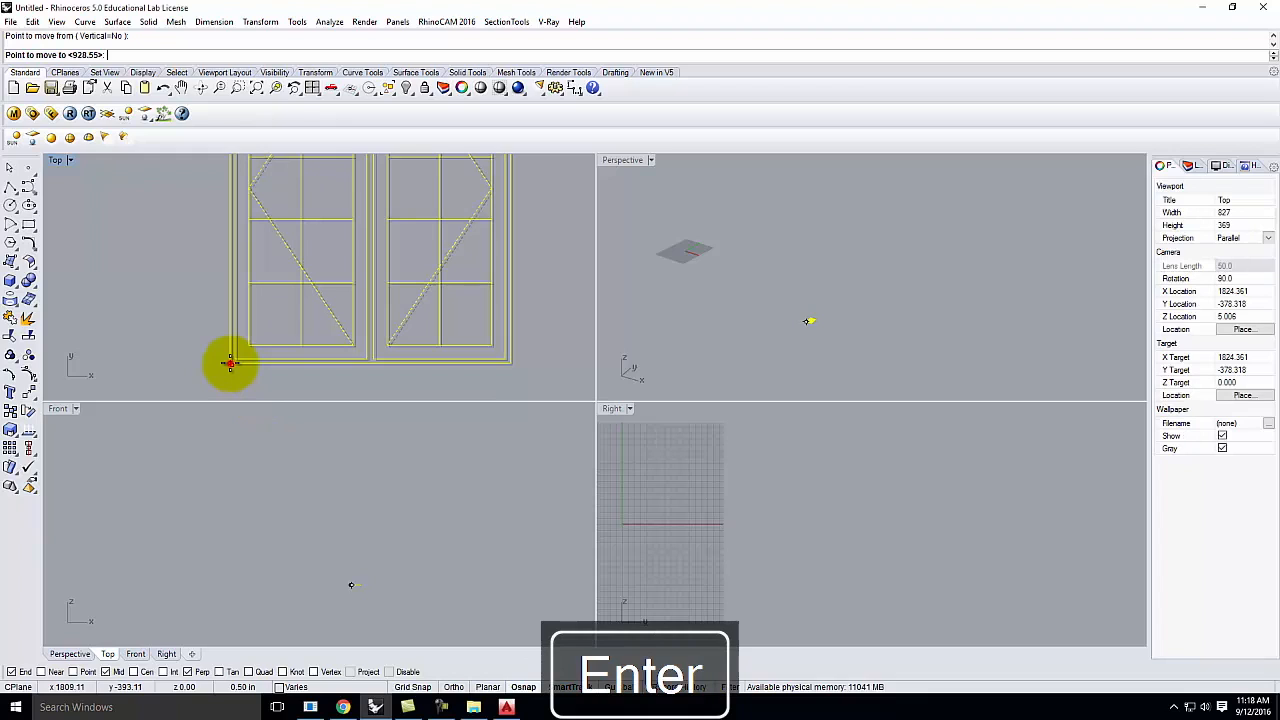
{"action": "type", "text": "0,0"}
{"action": "key", "text": "Return"}
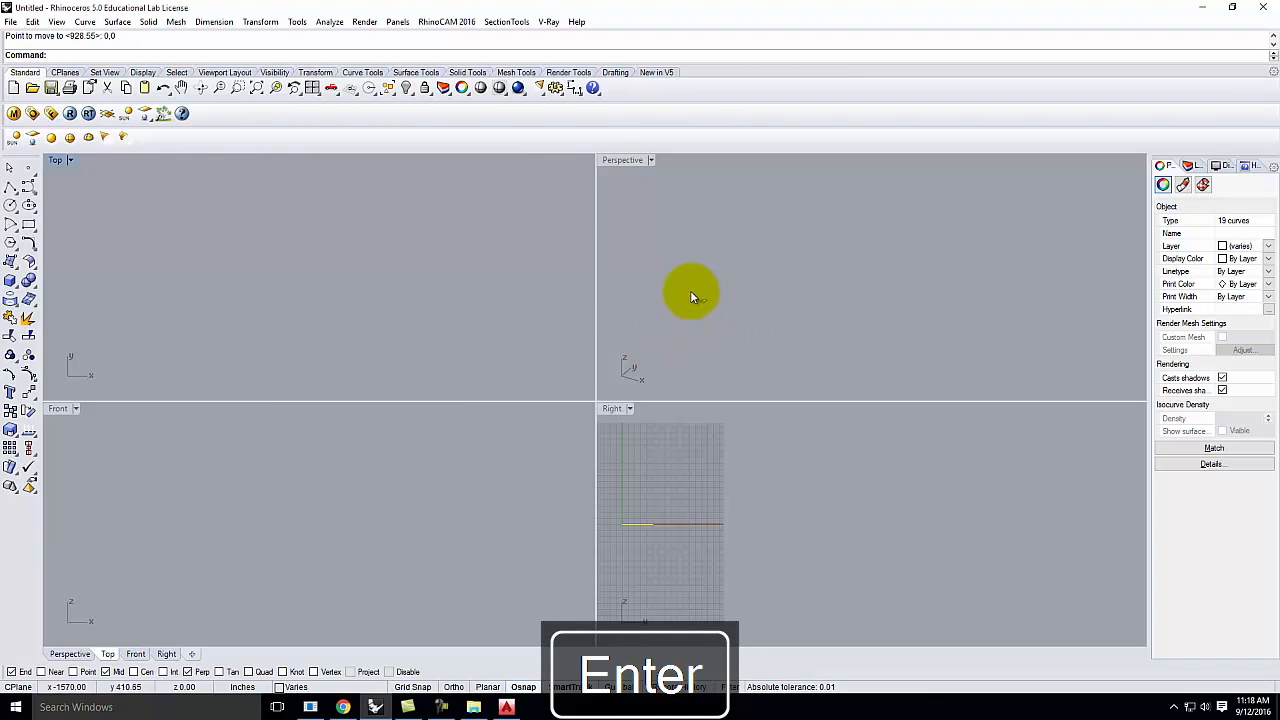
Maximize the Perspective view and zoom to the selected window curves.
{"action": "double_click", "coordinate": [627, 161]}
{"action": "scroll", "coordinate": [164, 510], "scroll_direction": "up", "scroll_amount": 3}
{"action": "key", "text": "Return"}
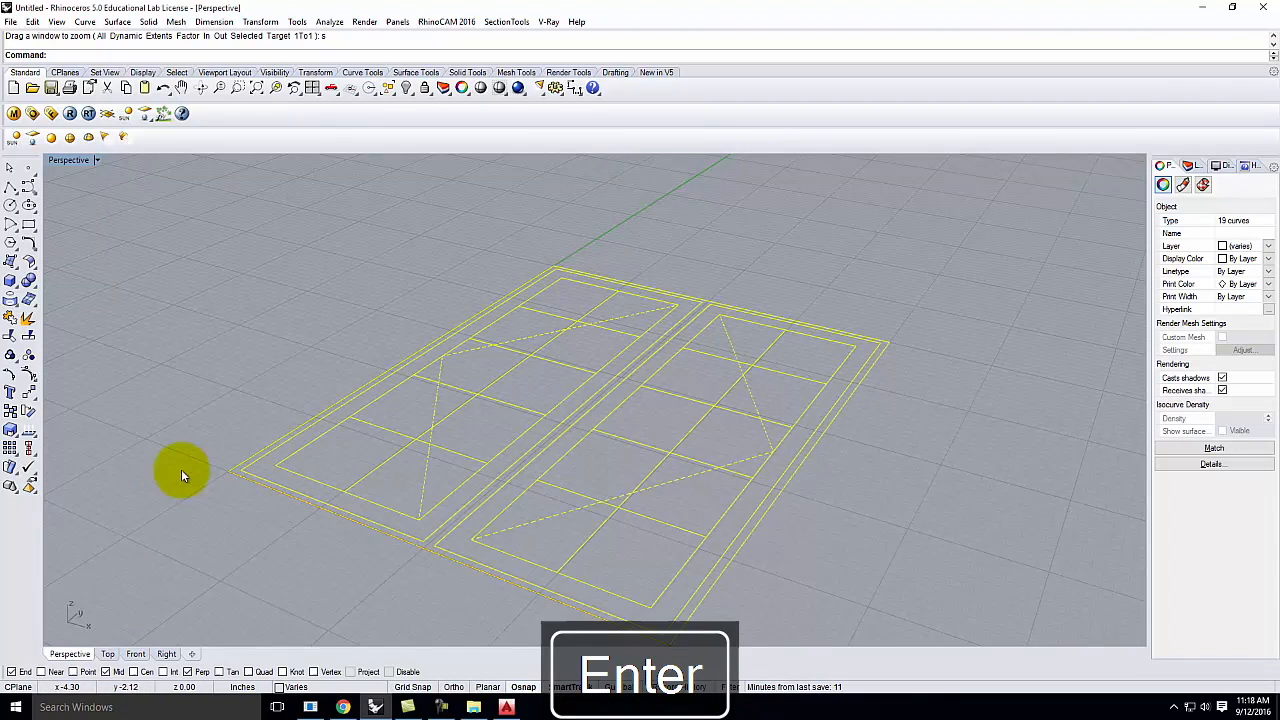
Examine the window linework in Perspective and check a horizontal grille line in the left sash.
{"action": "right_click_drag", "start_coordinate": [175, 429], "coordinate": [254, 402]}
{"action": "scroll", "coordinate": [255, 404], "scroll_direction": "down", "scroll_amount": 7}
{"action": "scroll", "coordinate": [236, 467], "scroll_direction": "up", "scroll_amount": 10}
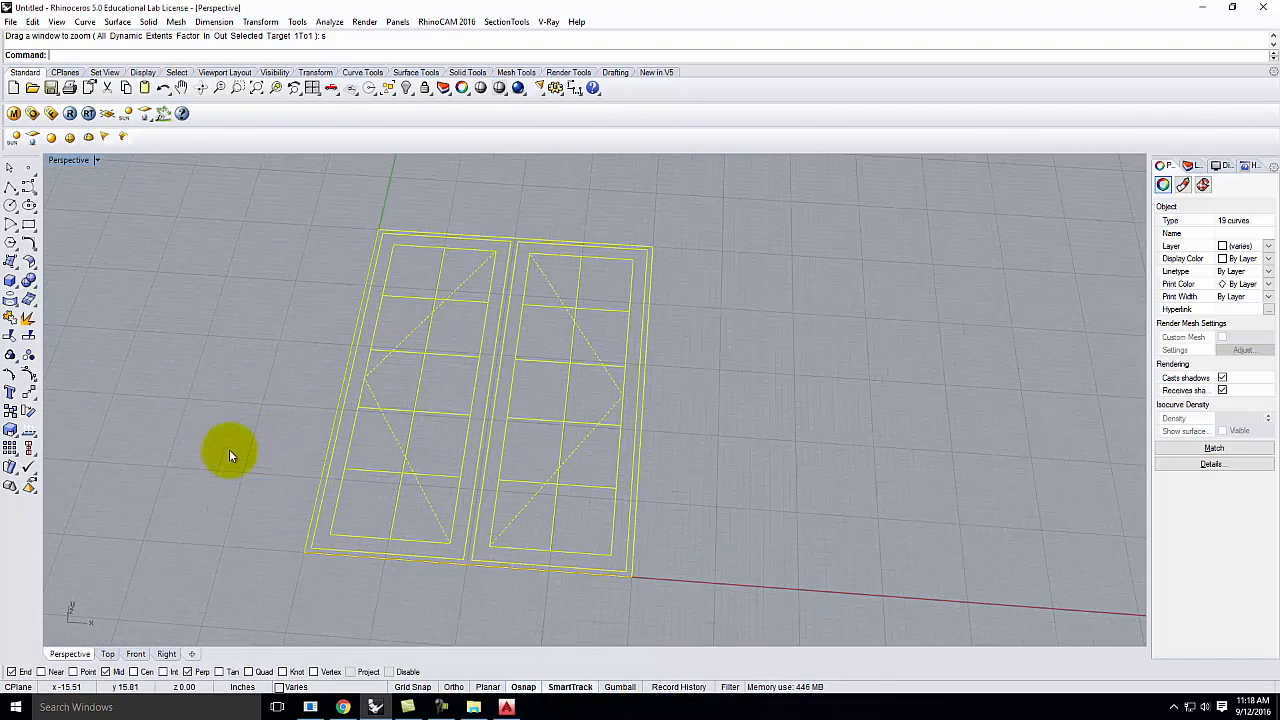
{"action": "scroll", "coordinate": [440, 350], "scroll_direction": "up", "scroll_amount": 5}
{"action": "left_click", "coordinate": [475, 343]}
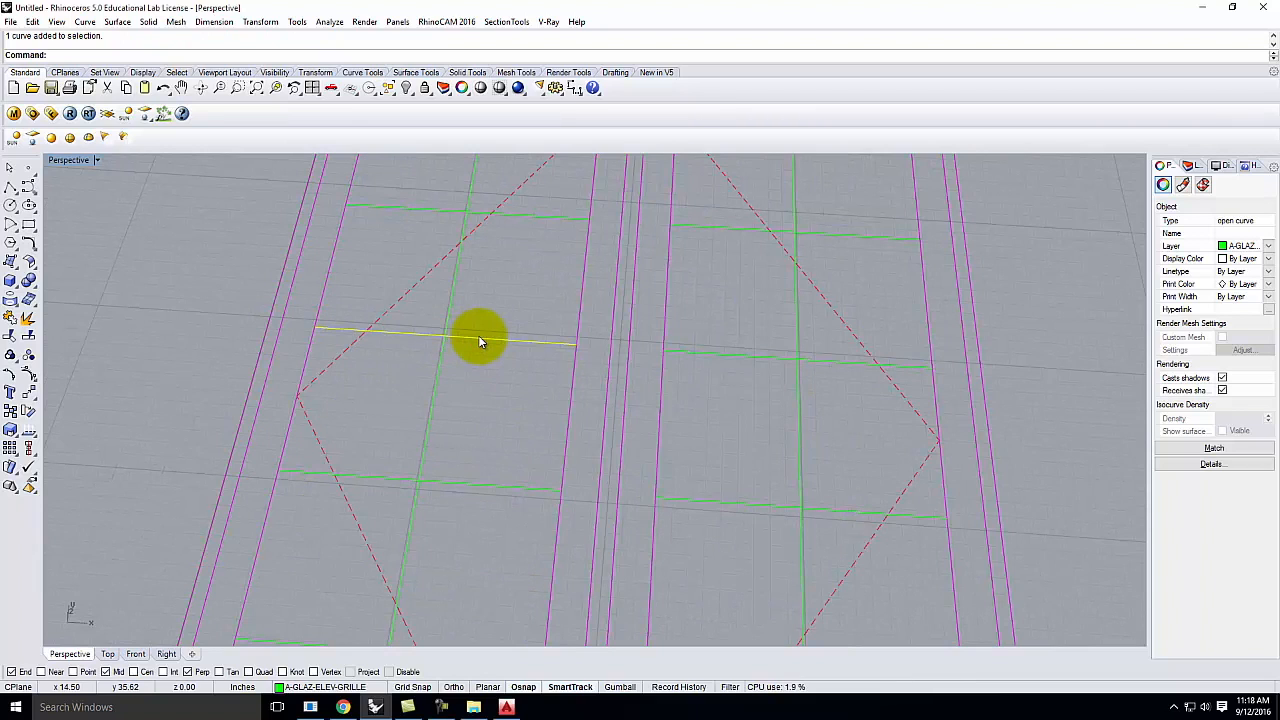
{"action": "scroll", "coordinate": [380, 323], "scroll_direction": "down", "scroll_amount": 5}
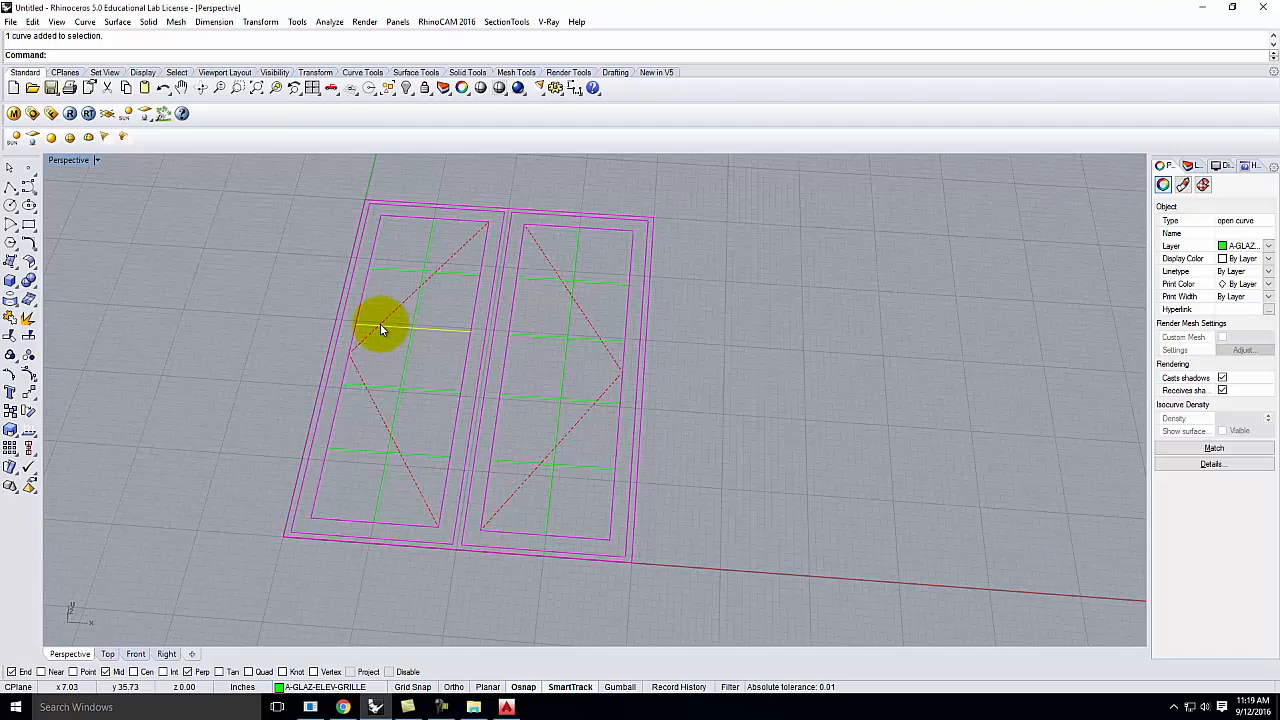
{"action": "left_click", "coordinate": [365, 187]}
{"action": "scroll", "coordinate": [330, 268], "scroll_direction": "down", "scroll_amount": 6}
{"action": "right_click_drag", "start_coordinate": [272, 314], "coordinate": [358, 302]}
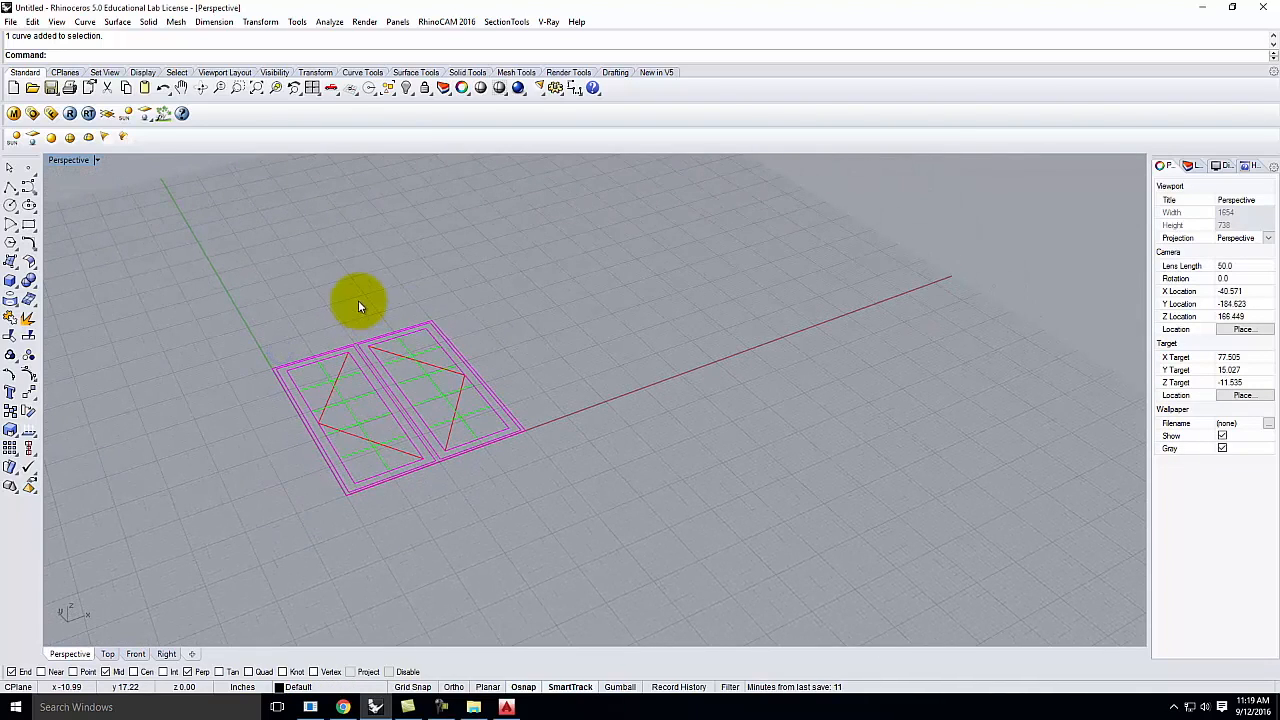
Rename Layer 01 as Construction Lines.
{"action": "left_click", "coordinate": [1190, 166]}
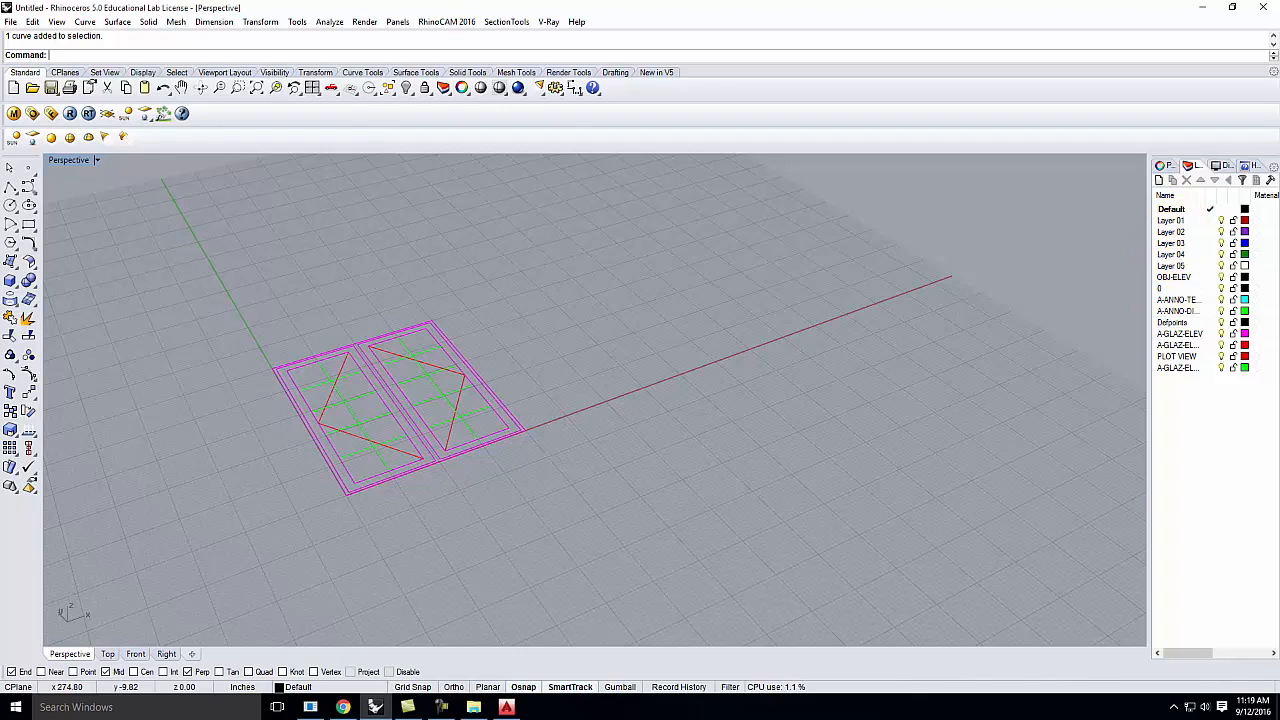
{"action": "left_click", "coordinate": [1187, 224]}
{"action": "type", "text": "Const"}
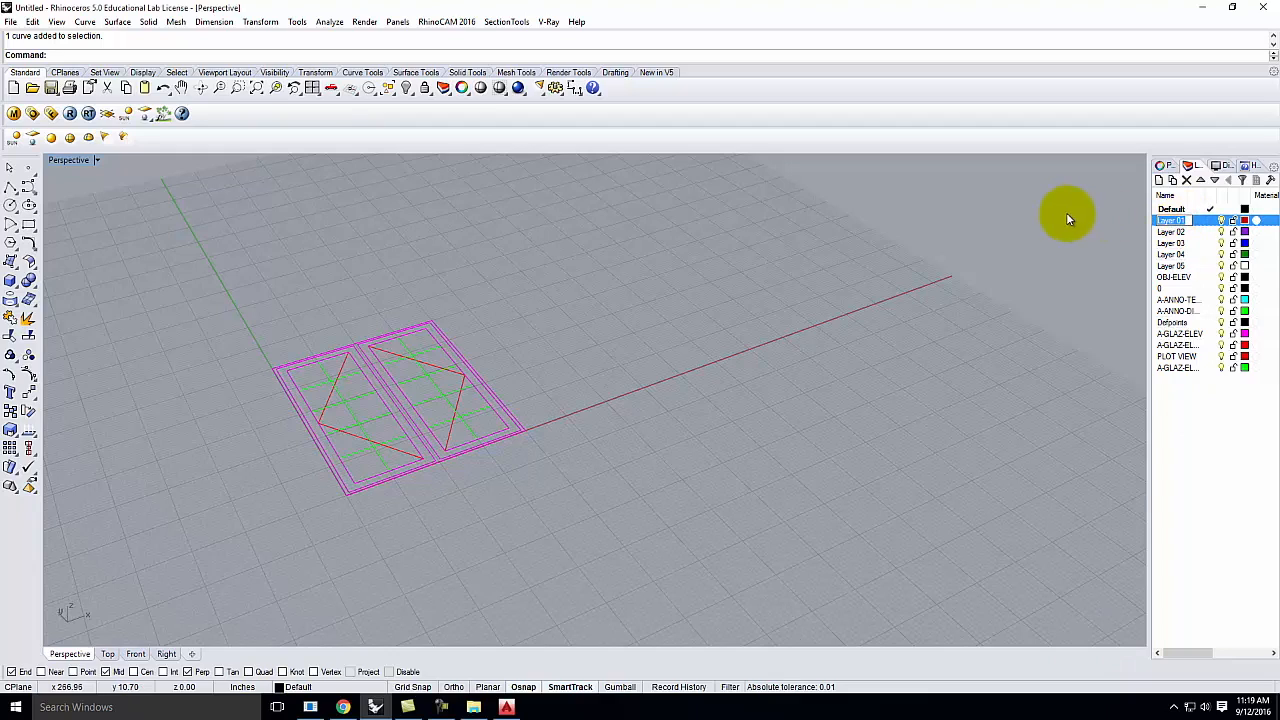
{"action": "type", "text": "ructio"}
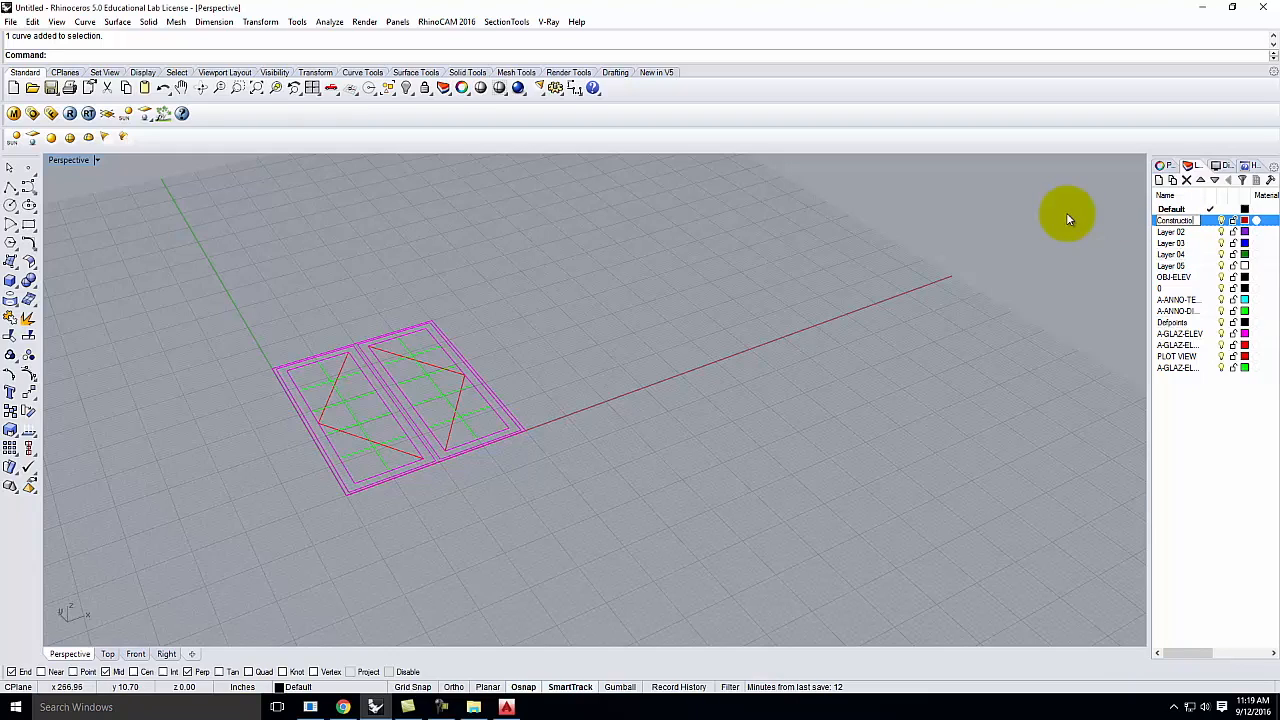
{"action": "type", "text": "n Lines"}
{"action": "left_click", "coordinate": [561, 350]}
Assign all the window curves to the Construction Lines layer and deselect them.
{"action": "left_click_drag", "start_coordinate": [180, 232], "coordinate": [530, 489]}
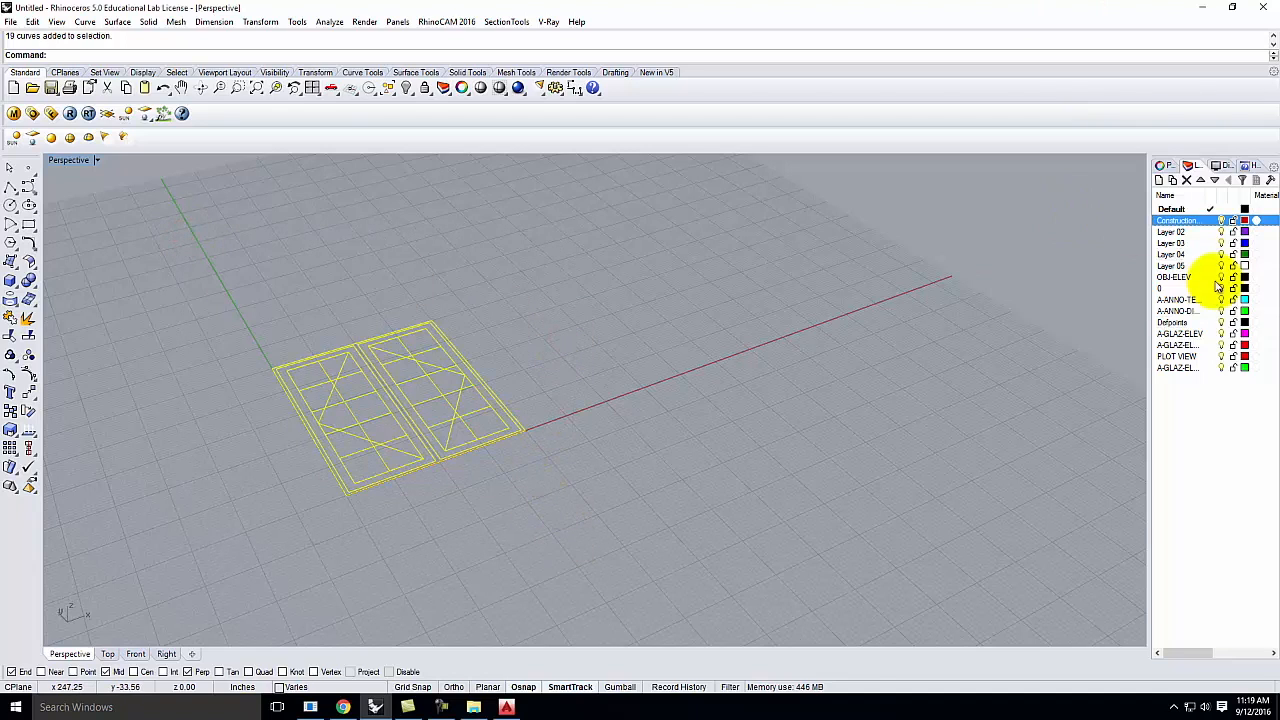
{"action": "right_click", "coordinate": [1190, 220]}
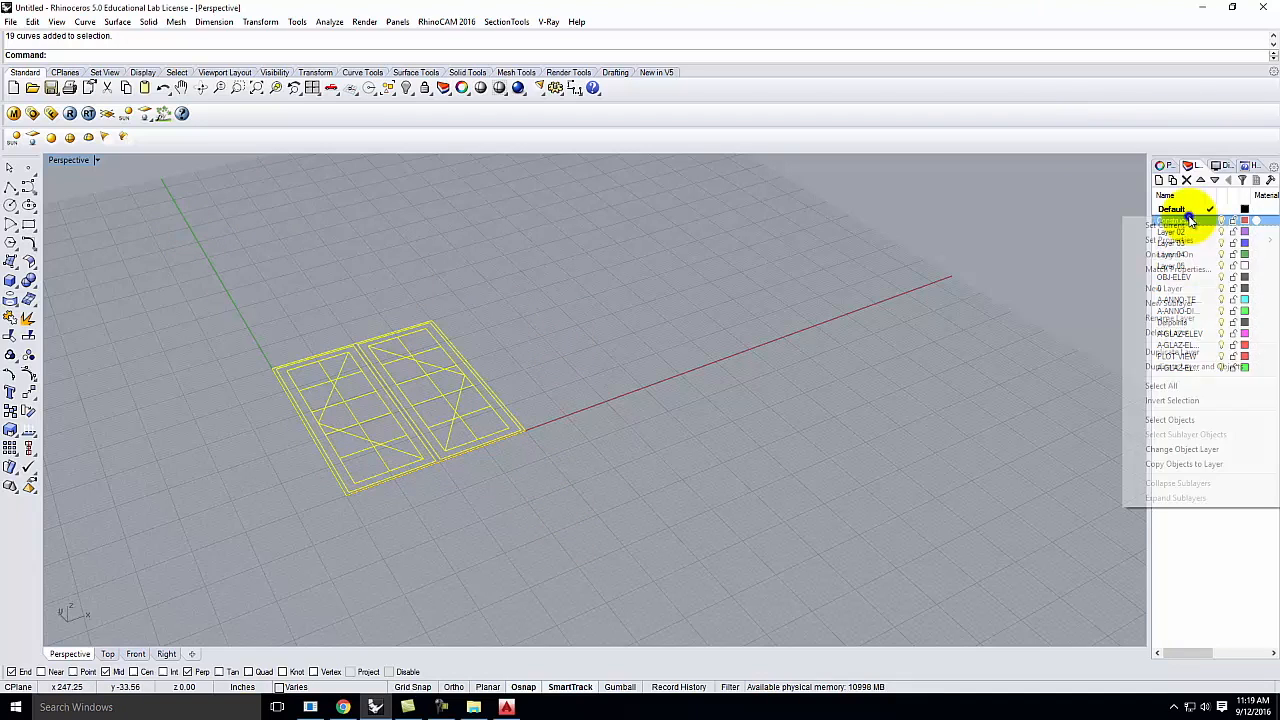
{"action": "left_click", "coordinate": [1176, 449]}
{"action": "left_click", "coordinate": [904, 334]}
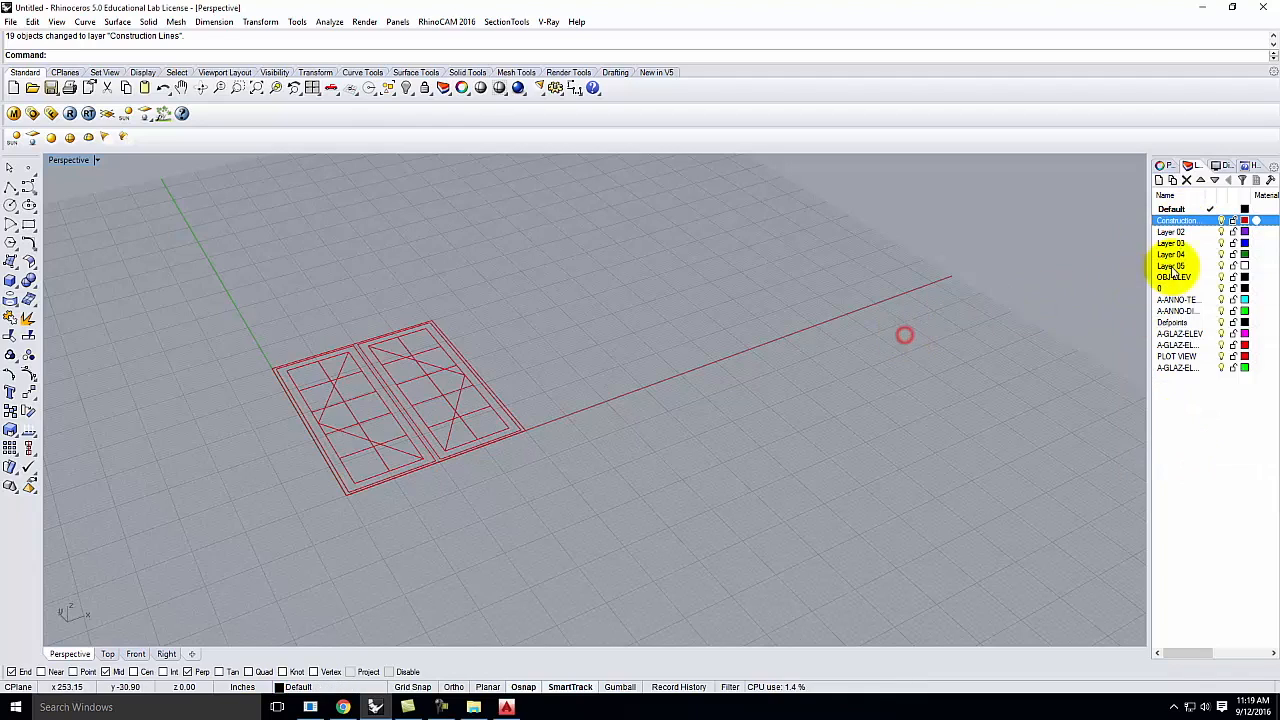
Delete the imported drawing layers from OBJ-ELEV through the last A-GLAZ layer in the layer list.
{"action": "left_click", "coordinate": [1172, 243]}
{"action": "left_click", "coordinate": [1174, 277]}
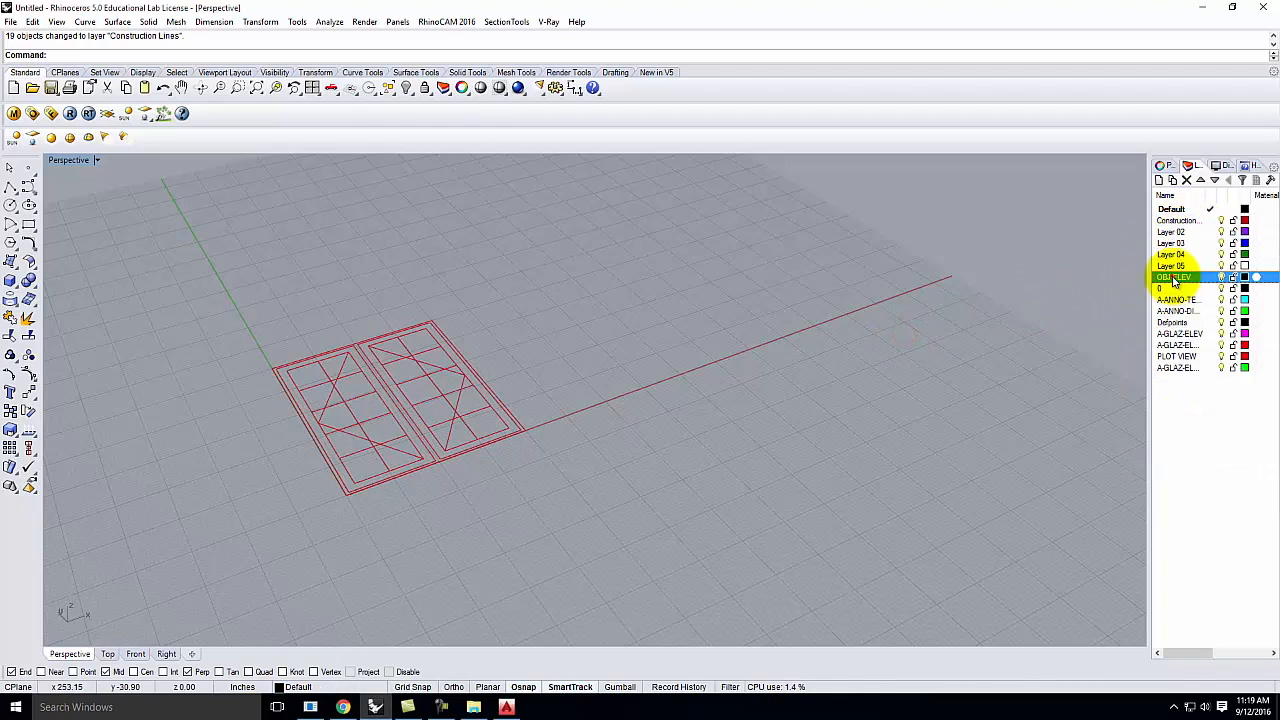
{"action": "left_click", "coordinate": [1174, 367], "text": "shift"}
{"action": "left_click", "coordinate": [1187, 180]}
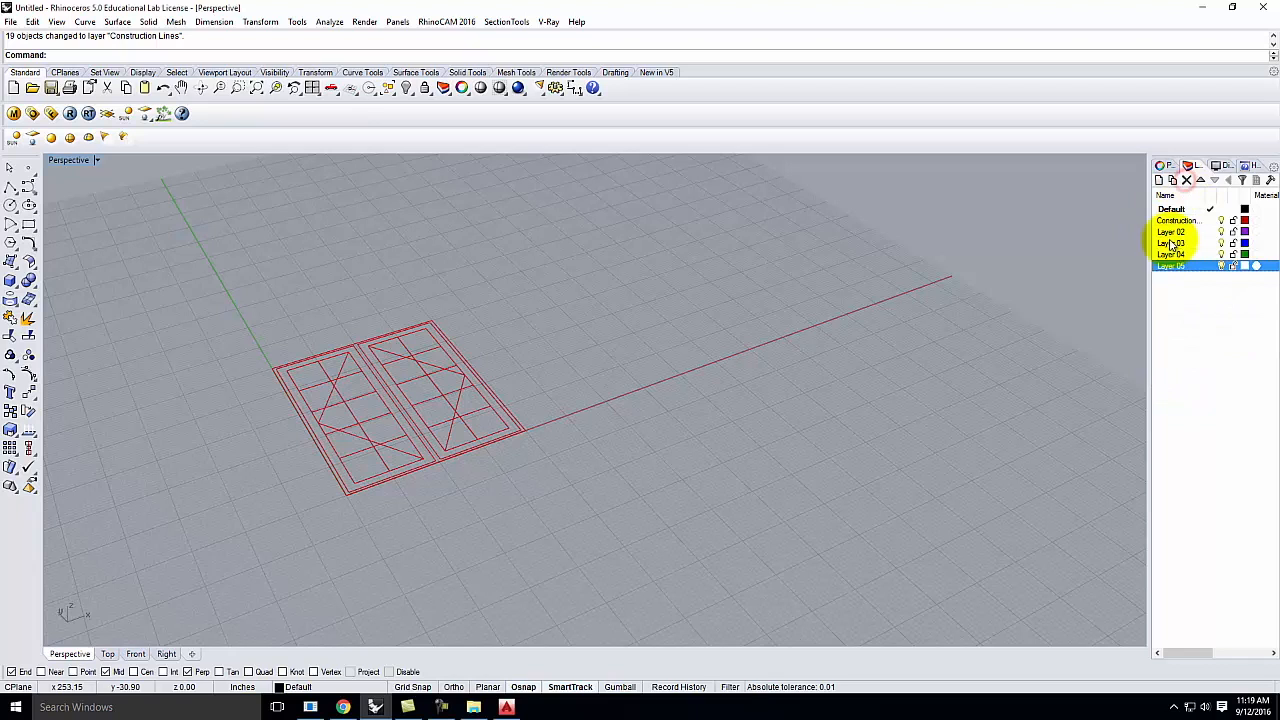
{"action": "left_click", "coordinate": [1190, 303]}
Rename Layer 02 as Window Frame and make it the current layer.
{"action": "left_click", "coordinate": [1210, 220]}
{"action": "right_click_drag", "start_coordinate": [677, 394], "coordinate": [613, 391]}
{"action": "scroll", "coordinate": [330, 308], "scroll_direction": "up", "scroll_amount": 8}
{"action": "left_click", "coordinate": [1183, 232]}
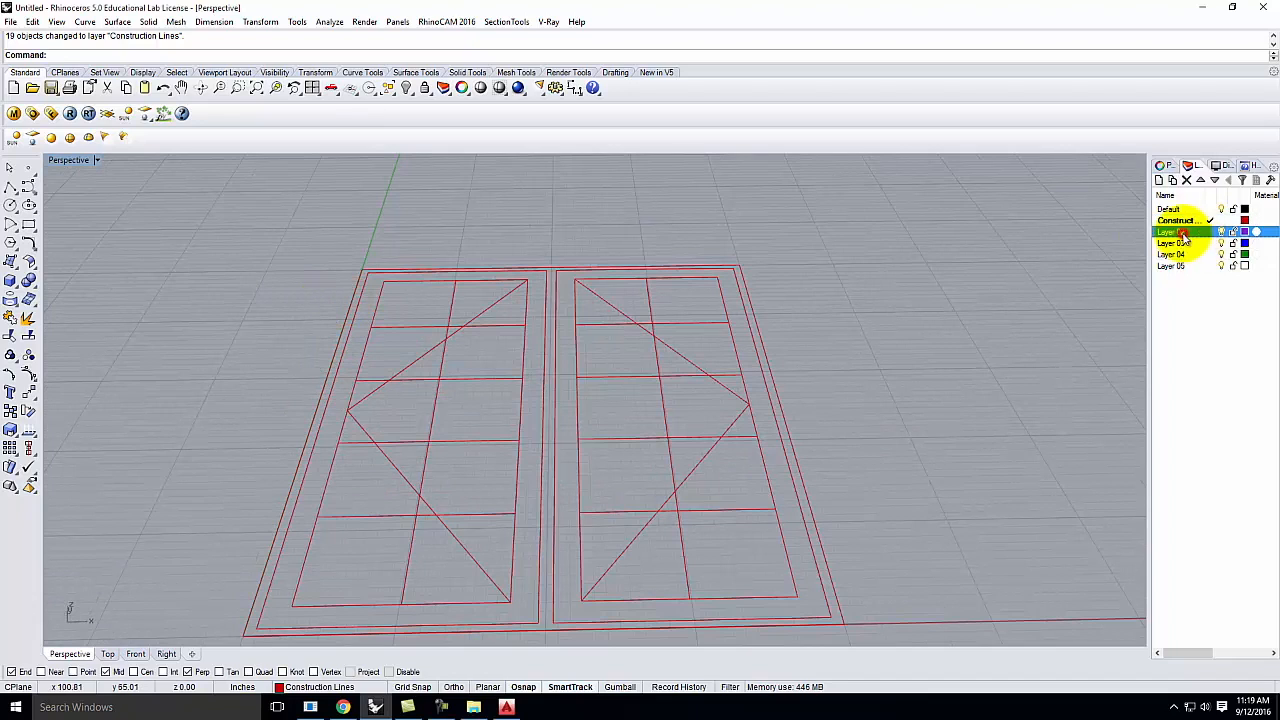
{"action": "left_click", "coordinate": [1183, 232]}
{"action": "type", "text": "Window Frame"}
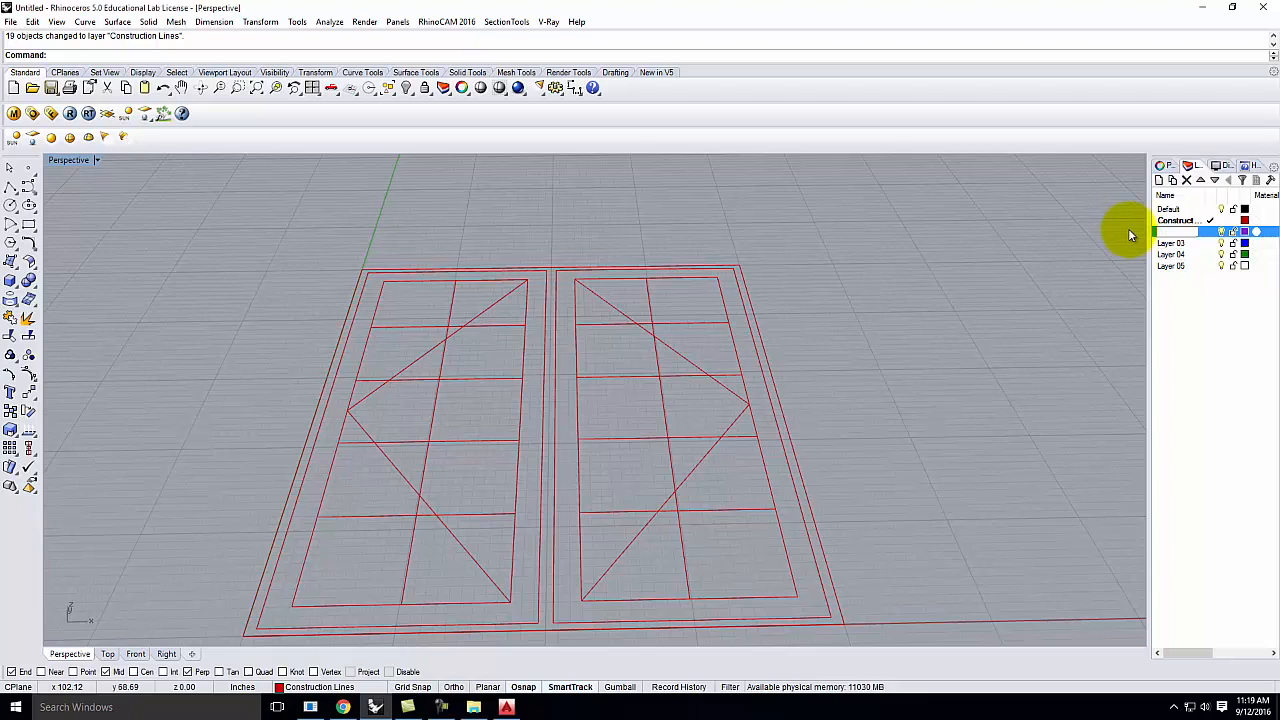
{"action": "left_click", "coordinate": [1220, 304]}
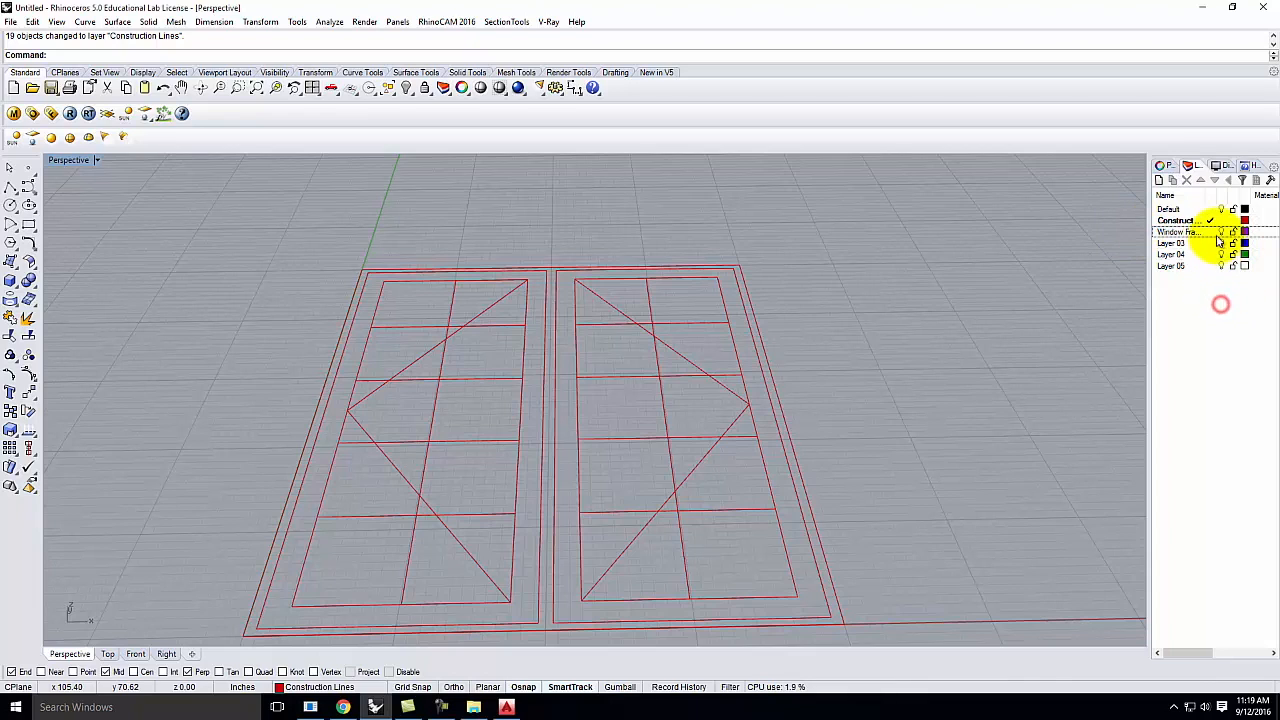
{"action": "left_click", "coordinate": [1210, 232]}
Create a corner-to-corner rectangular plane covering the window's full outer outline.
{"action": "scroll", "coordinate": [615, 283], "scroll_direction": "down", "scroll_amount": 3}
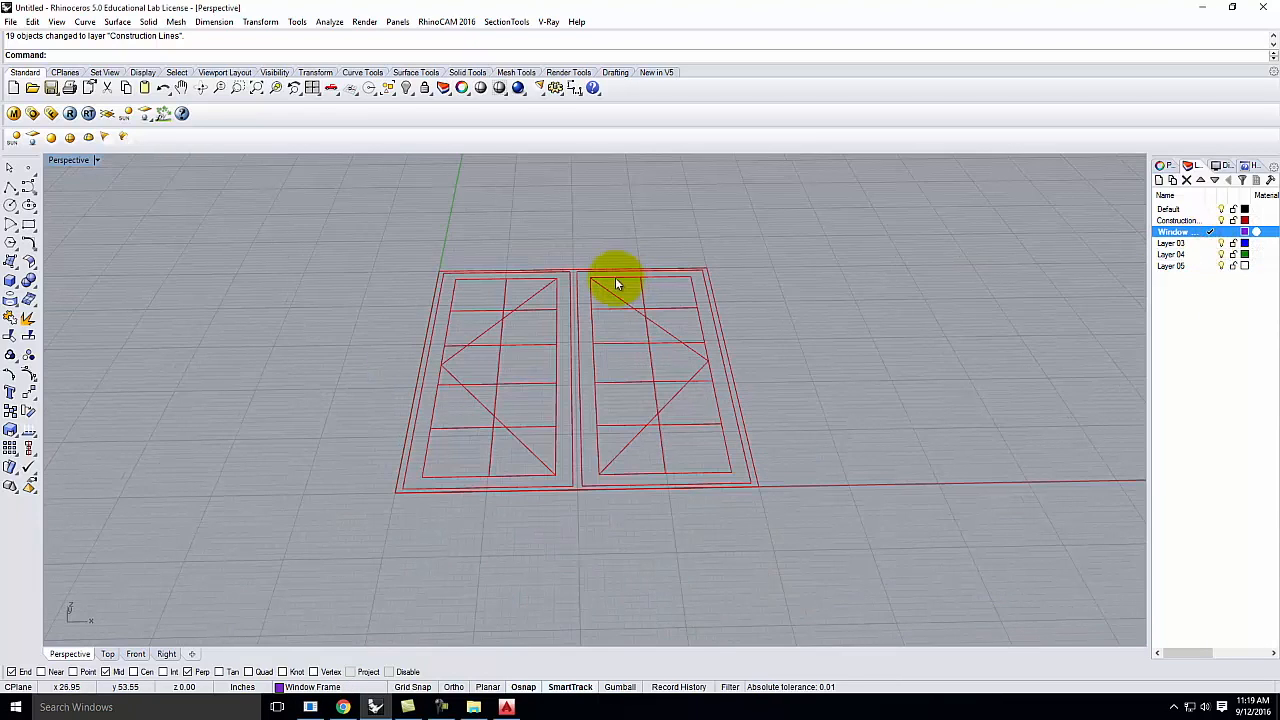
{"action": "right_click_drag", "start_coordinate": [560, 310], "coordinate": [531, 401]}
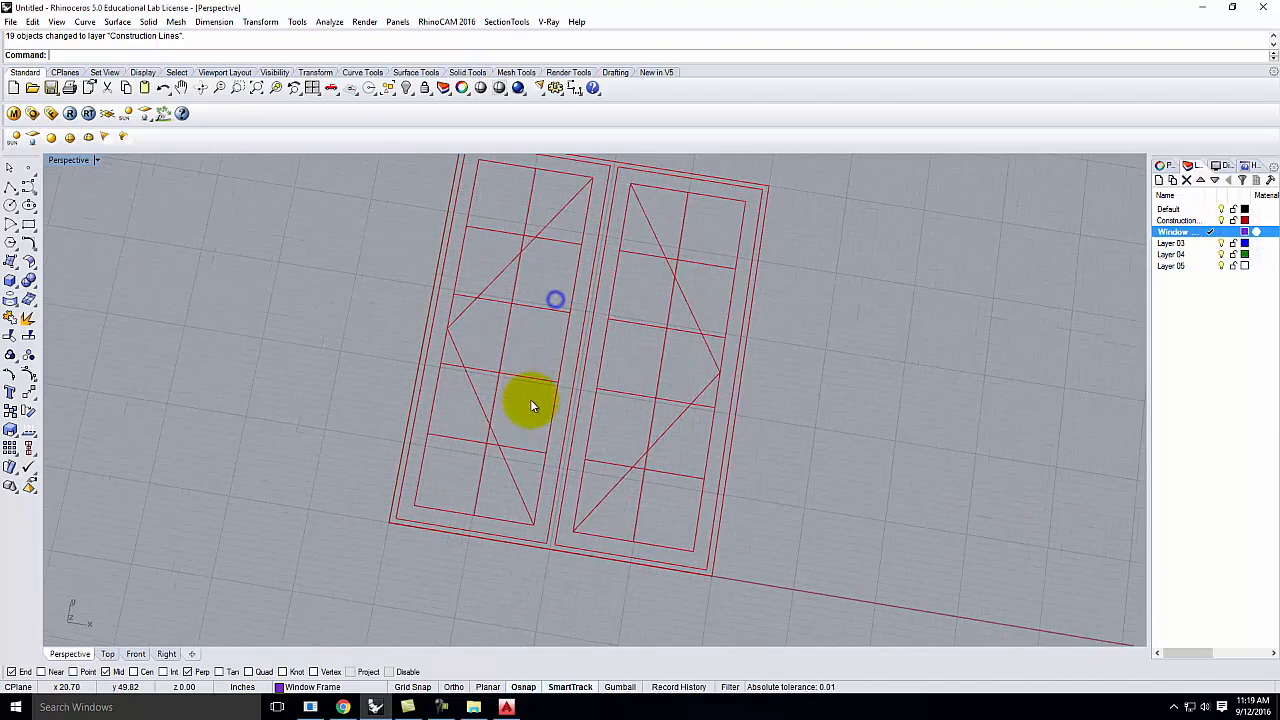
{"action": "left_click", "coordinate": [611, 323]}
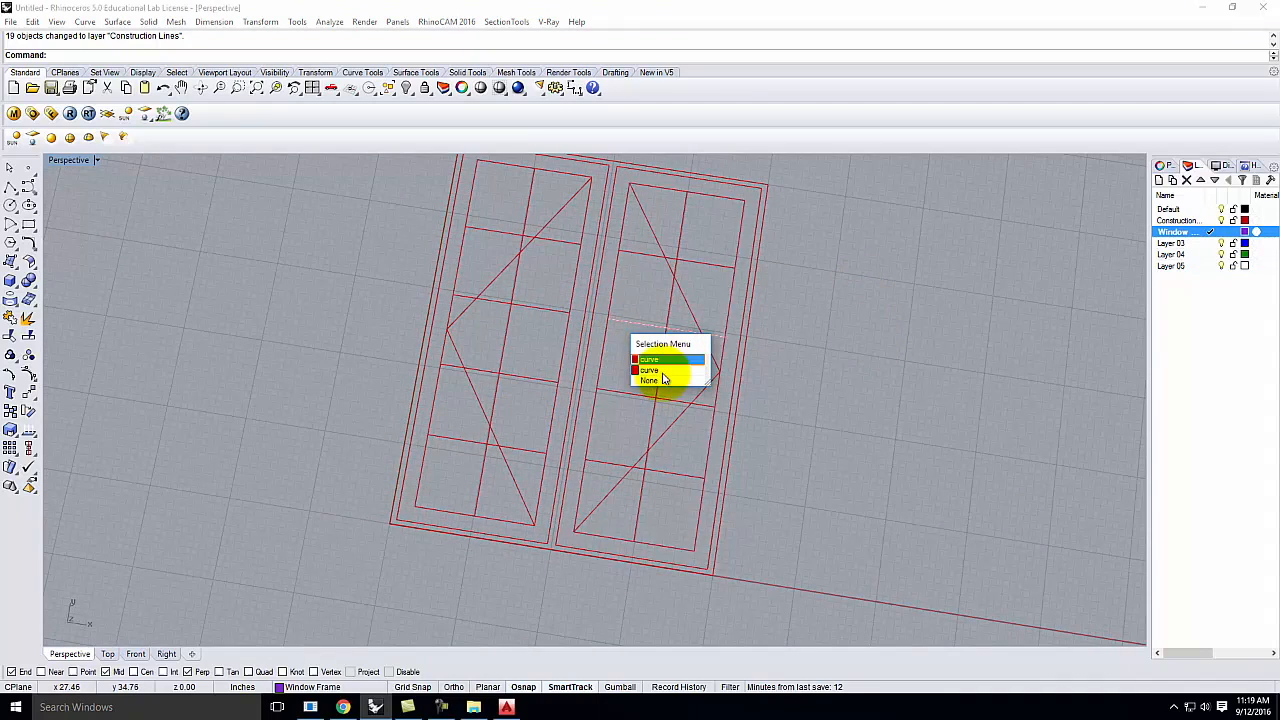
{"action": "left_click", "coordinate": [808, 348]}
{"action": "scroll", "coordinate": [554, 371], "scroll_direction": "down", "scroll_amount": 4}
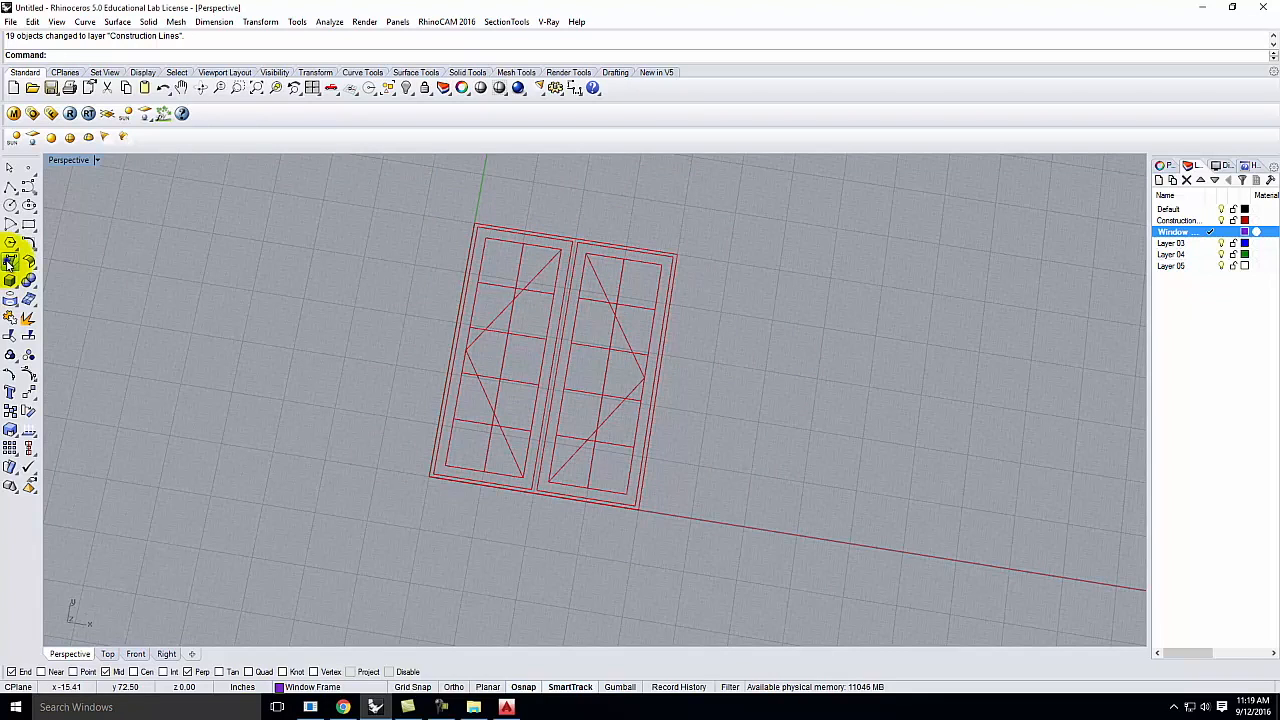
{"action": "left_click", "coordinate": [8, 262]}
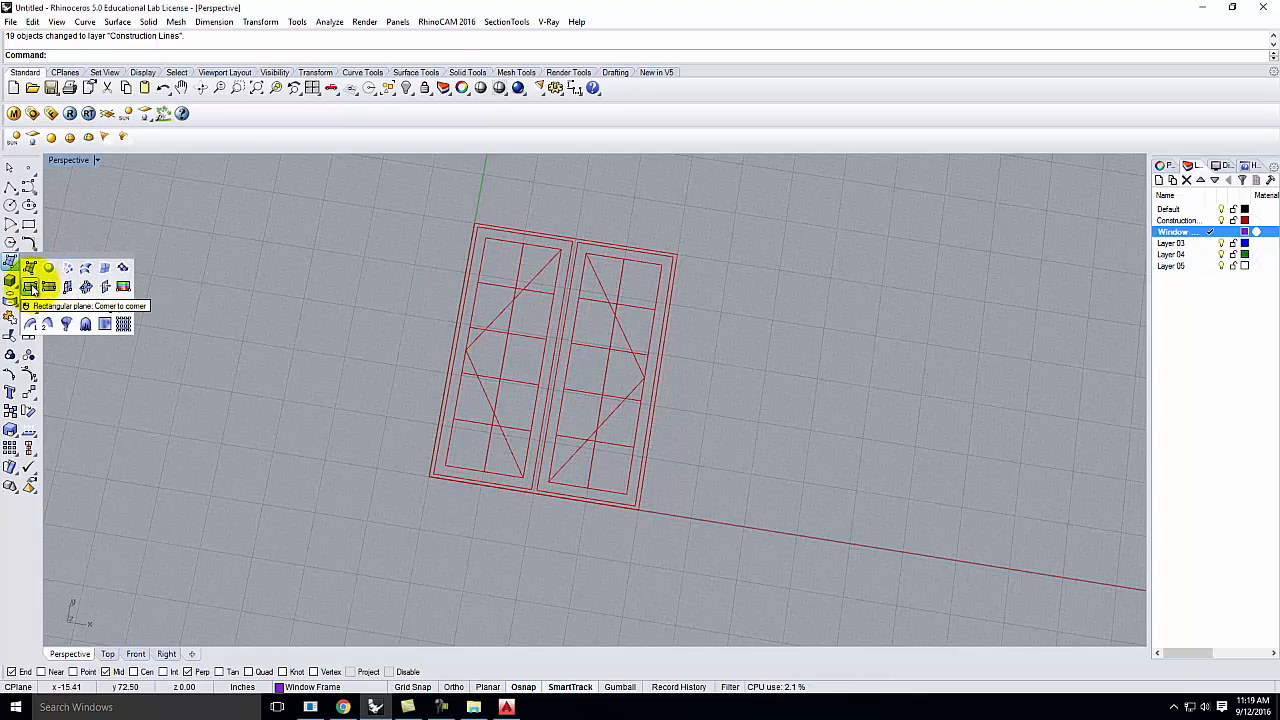
{"action": "left_click", "coordinate": [31, 287]}
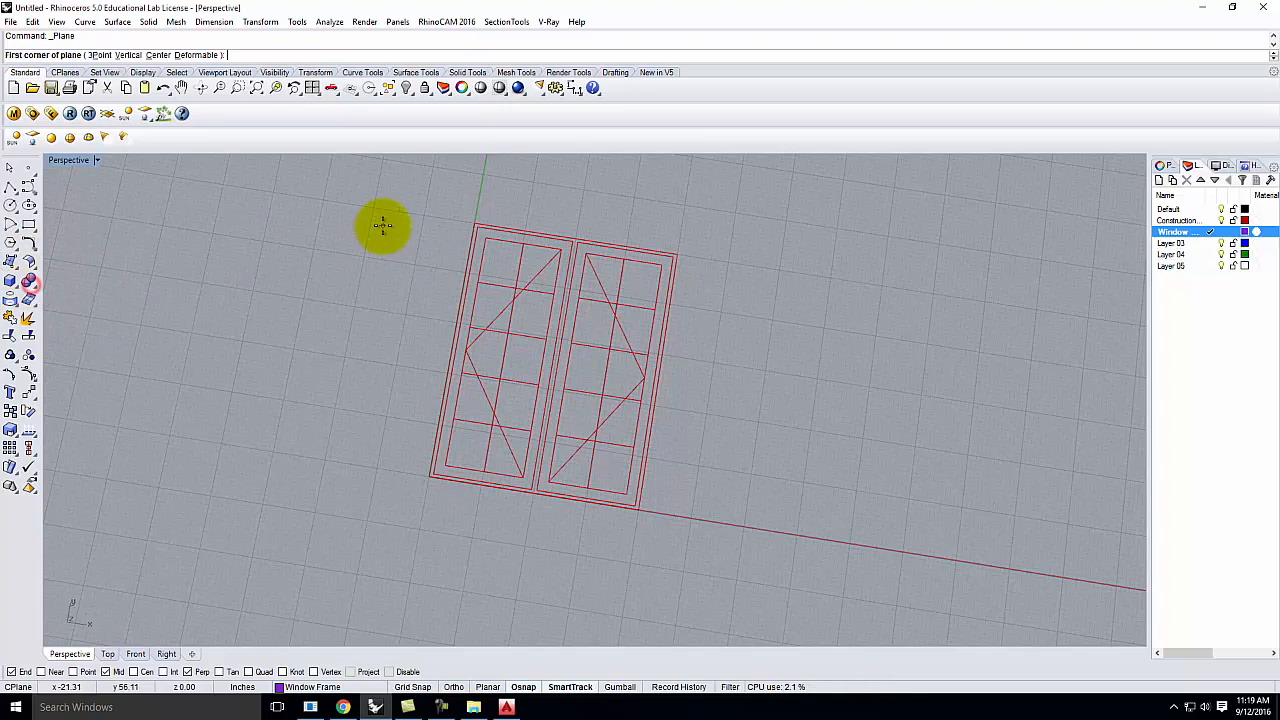
{"action": "left_click", "coordinate": [476, 219]}
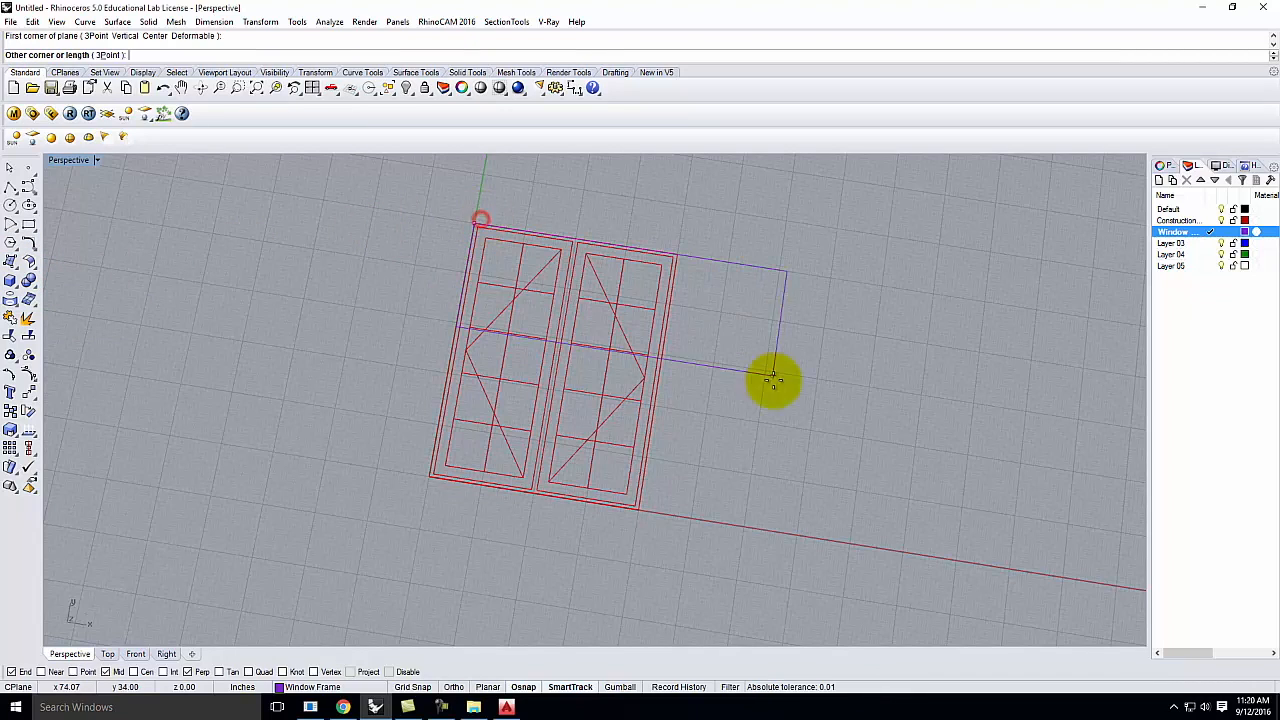
{"action": "left_click", "coordinate": [640, 507]}
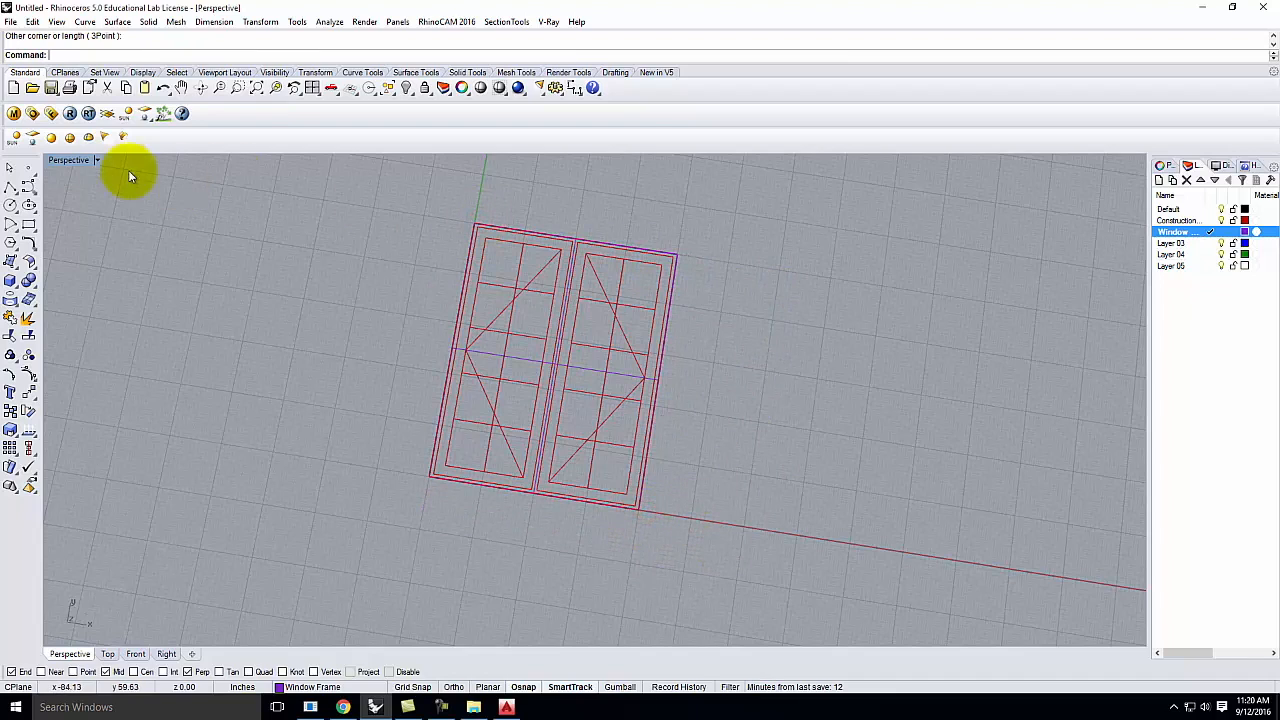
Display the Perspective viewport in shaded mode and view the window plane at an angle.
{"action": "left_click", "coordinate": [97, 162]}
{"action": "left_click", "coordinate": [80, 205]}
{"action": "mouse_move", "coordinate": [233, 328]}
{"action": "right_mouse_down"}
{"action": "mouse_move", "coordinate": [362, 263]}
{"action": "mouse_move", "coordinate": [326, 237]}
{"action": "mouse_move", "coordinate": [323, 260]}
{"action": "mouse_move", "coordinate": [334, 237]}
{"action": "right_mouse_up"}
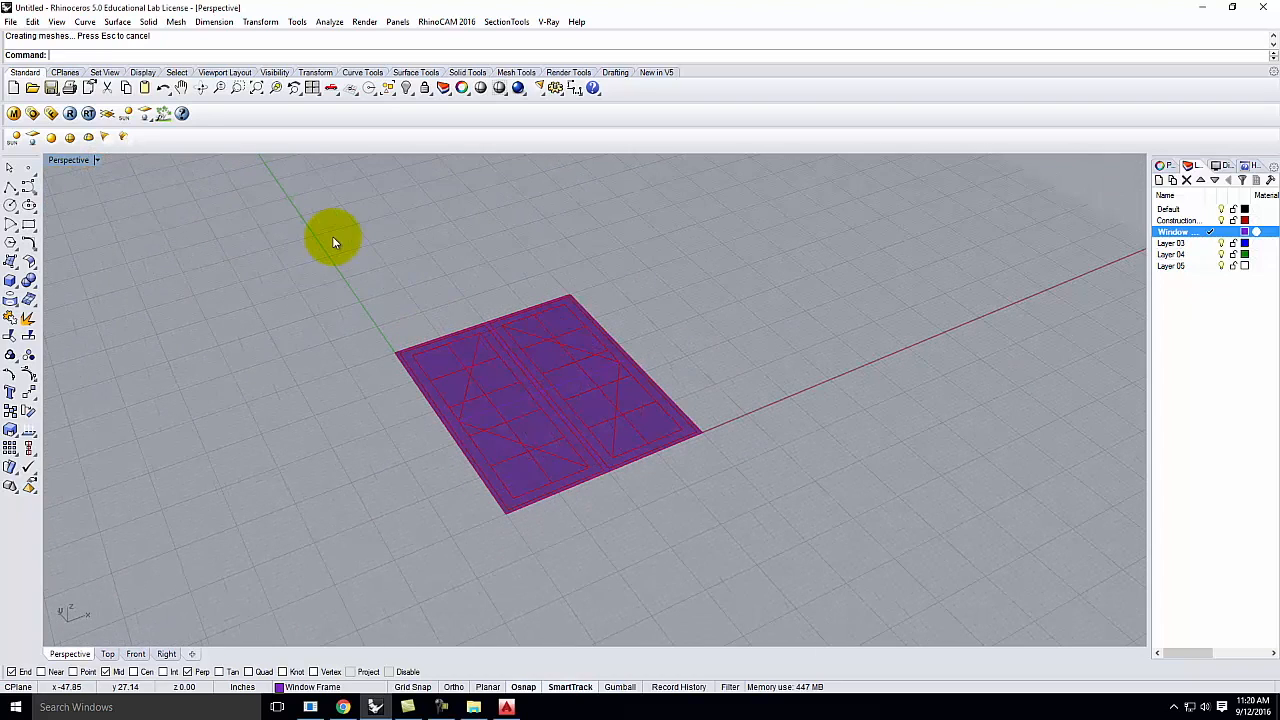
Set the Window Frame layer's color to Light Gray.
{"action": "left_click", "coordinate": [1246, 232]}
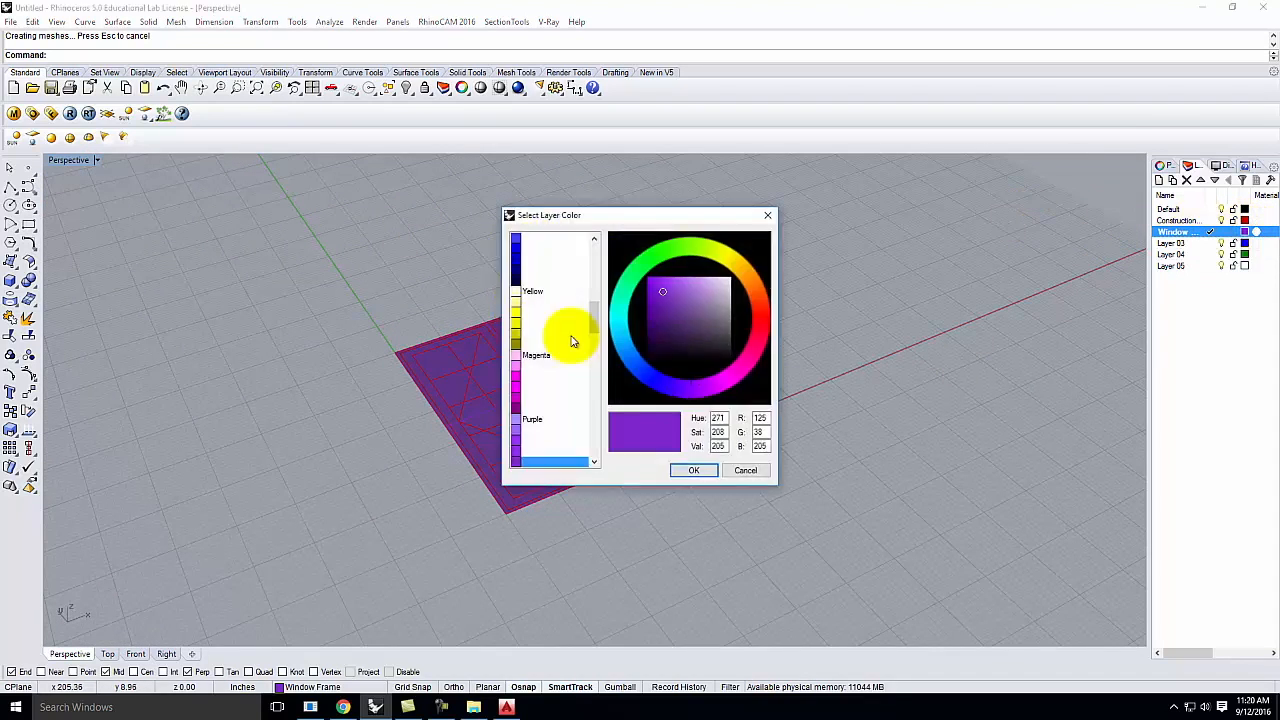
{"action": "left_click_drag", "start_coordinate": [595, 332], "coordinate": [548, 250]}
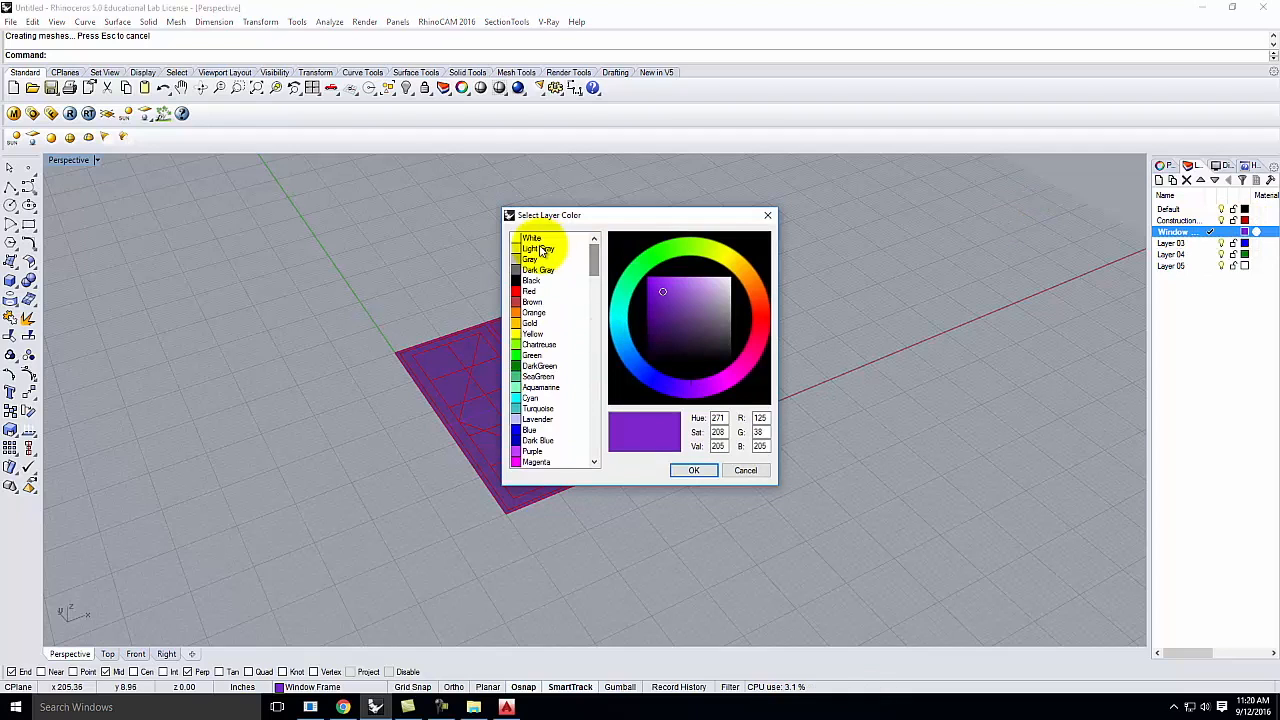
{"action": "left_click", "coordinate": [538, 248]}
{"action": "left_click", "coordinate": [694, 470]}
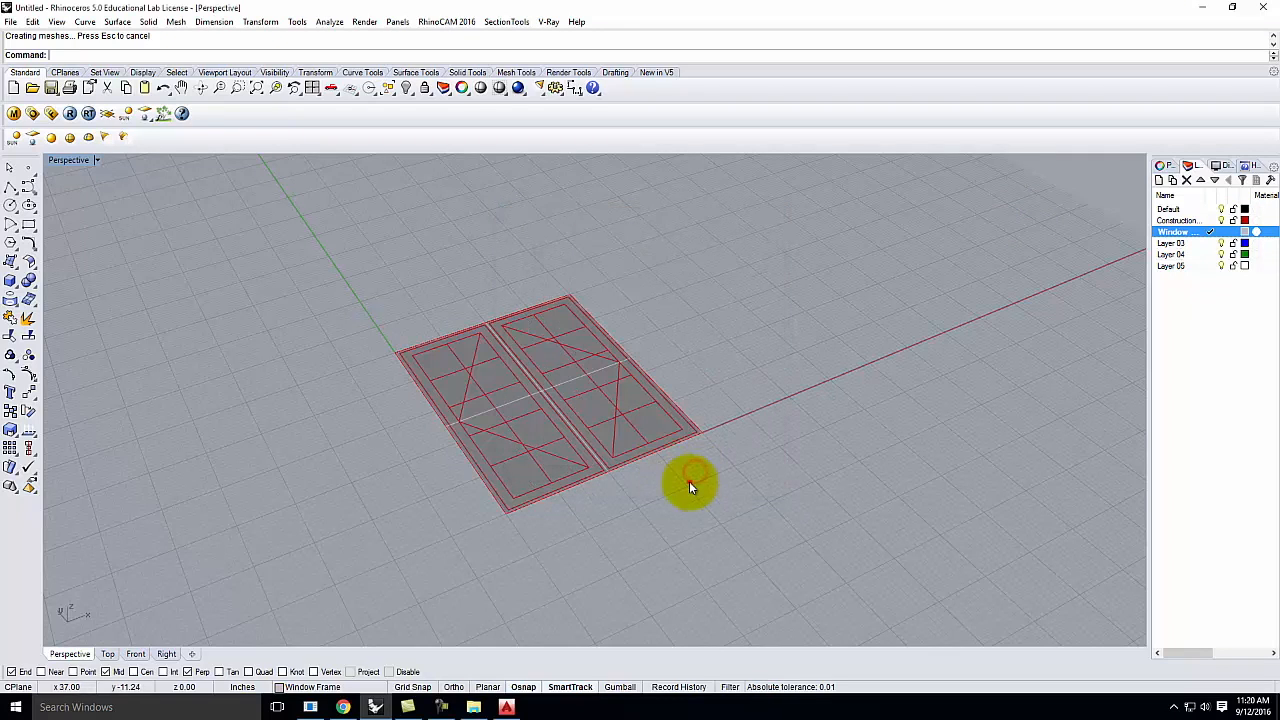
Examine the plane's extent beneath the window curves by selecting it, and clear the selection.
{"action": "scroll", "coordinate": [616, 368], "scroll_direction": "up", "scroll_amount": 2}
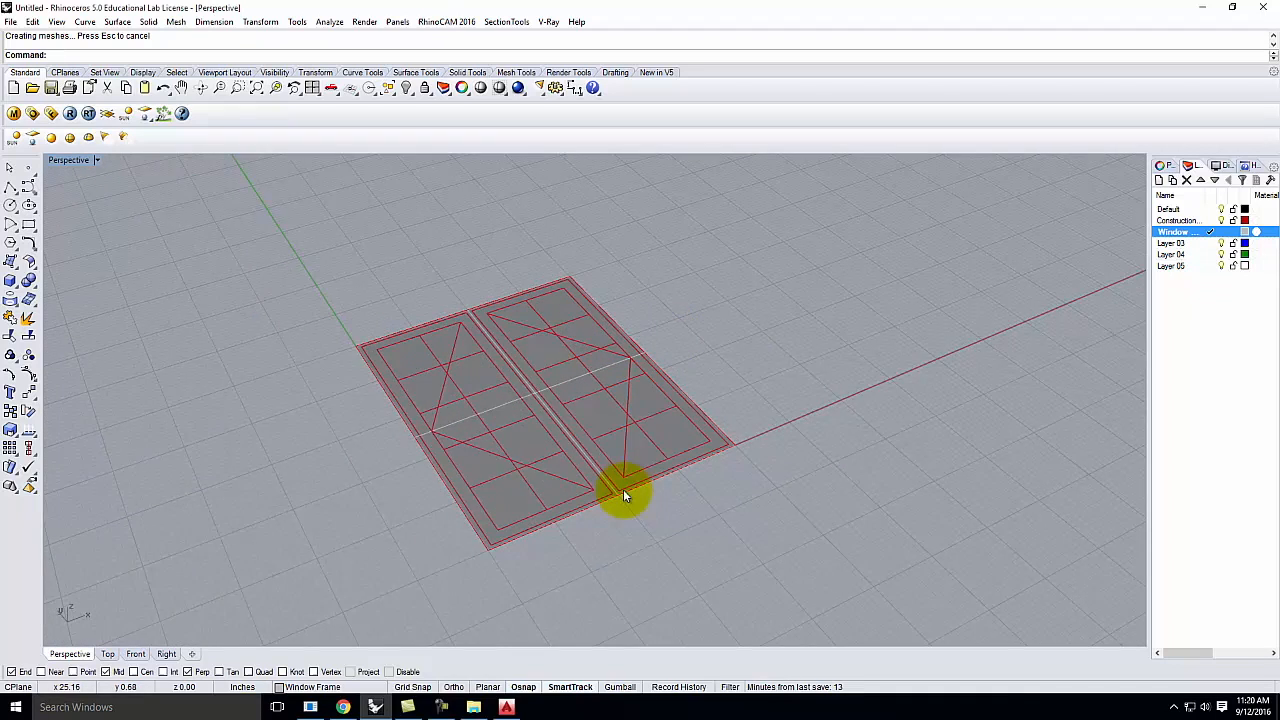
{"action": "scroll", "coordinate": [611, 466], "scroll_direction": "up", "scroll_amount": 2}
{"action": "left_click", "coordinate": [611, 464]}
{"action": "left_click", "coordinate": [832, 275]}
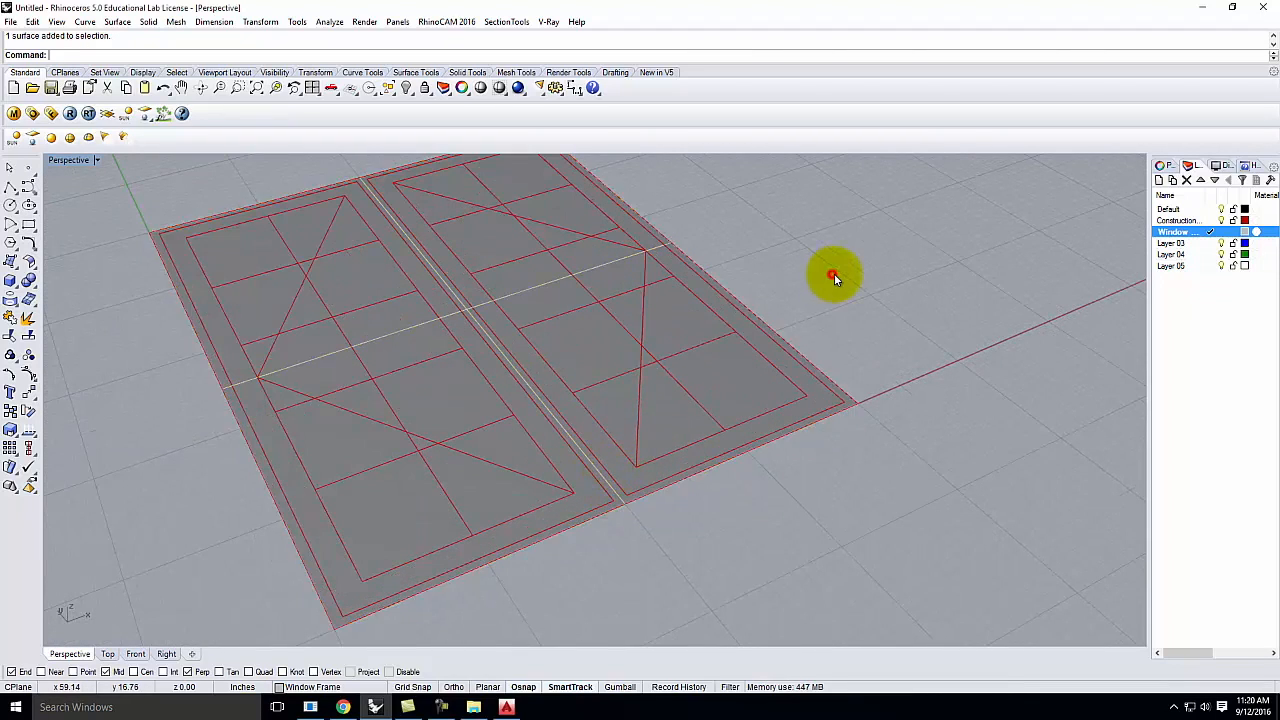
{"action": "scroll", "coordinate": [543, 434], "scroll_direction": "down", "scroll_amount": 4}
{"action": "right_click_drag", "start_coordinate": [743, 443], "coordinate": [704, 462]}
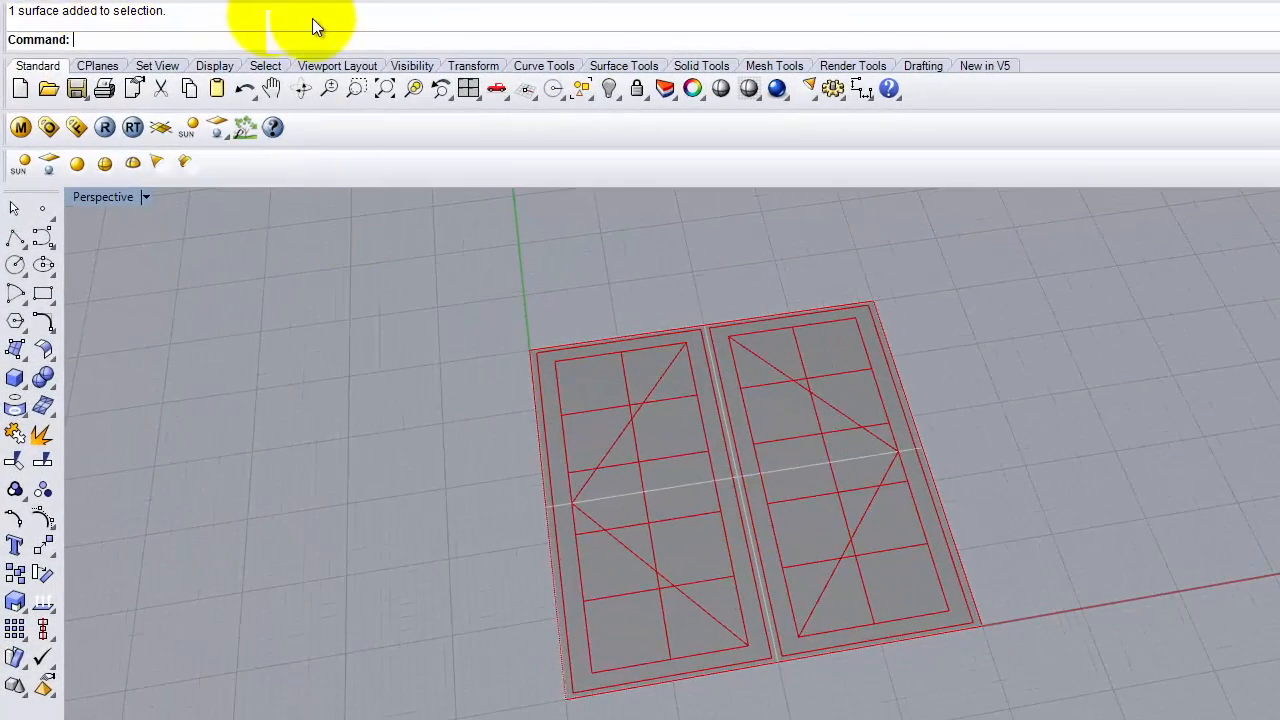
Split the plane using the sash outlines and inner glass outlines of both window panels as cutting objects.
{"action": "left_click", "coordinate": [382, 1]}
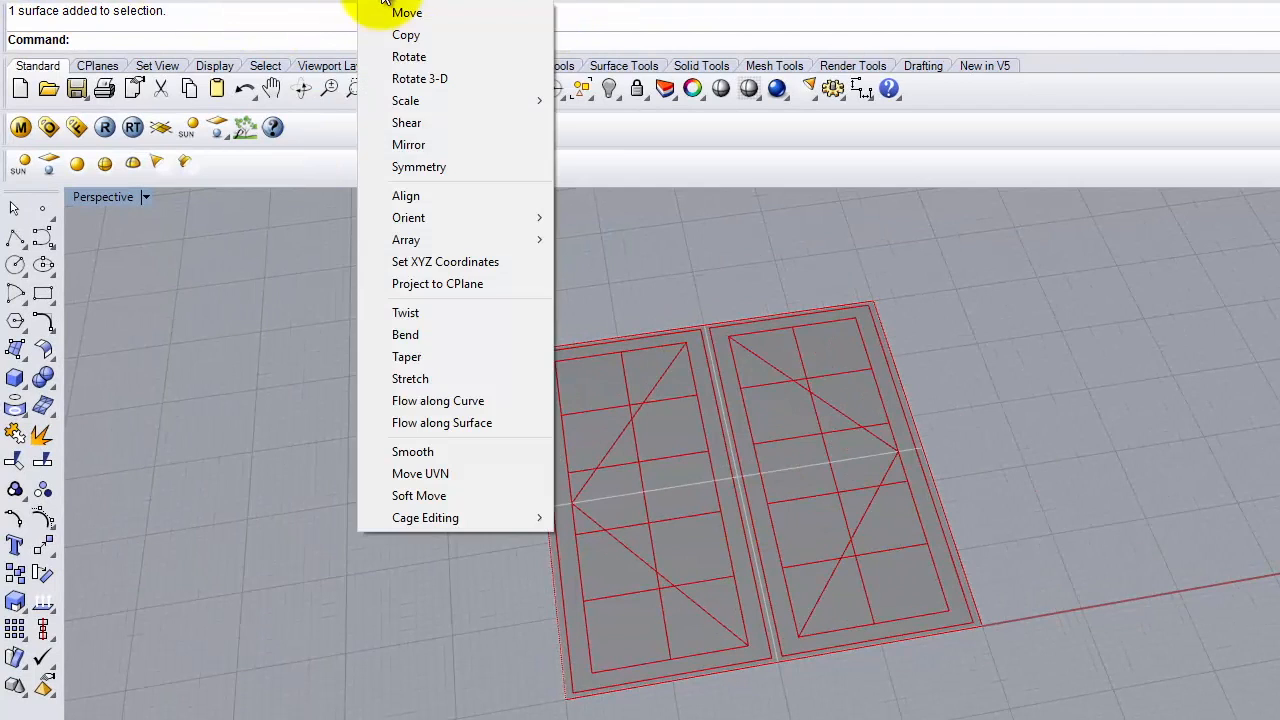
{"action": "mouse_move", "coordinate": [46, 2]}
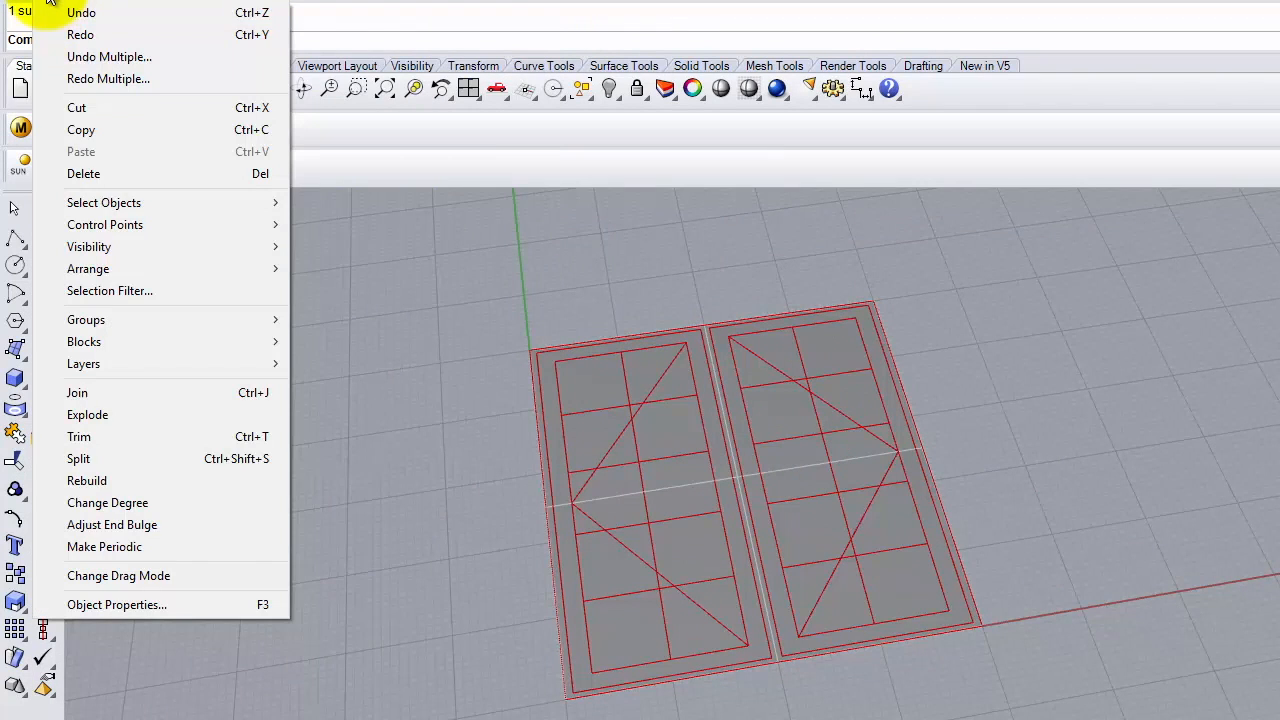
{"action": "left_click", "coordinate": [92, 452]}
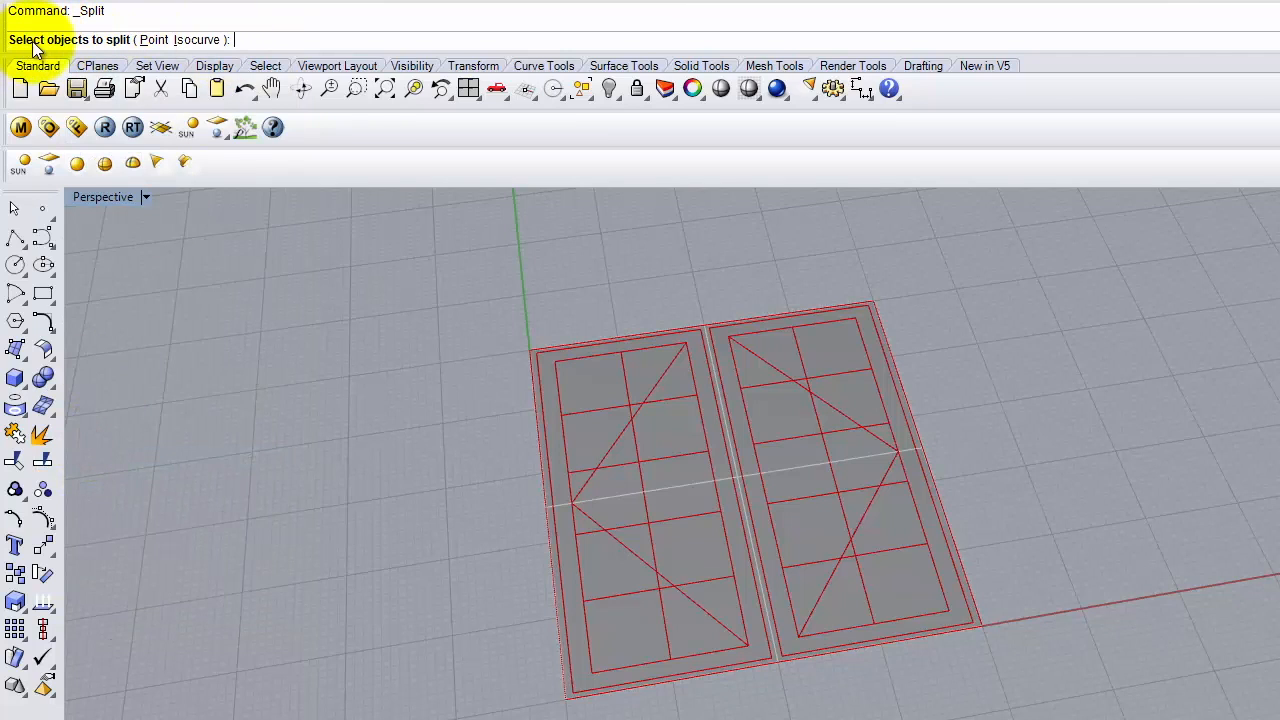
{"action": "left_click", "coordinate": [681, 433]}
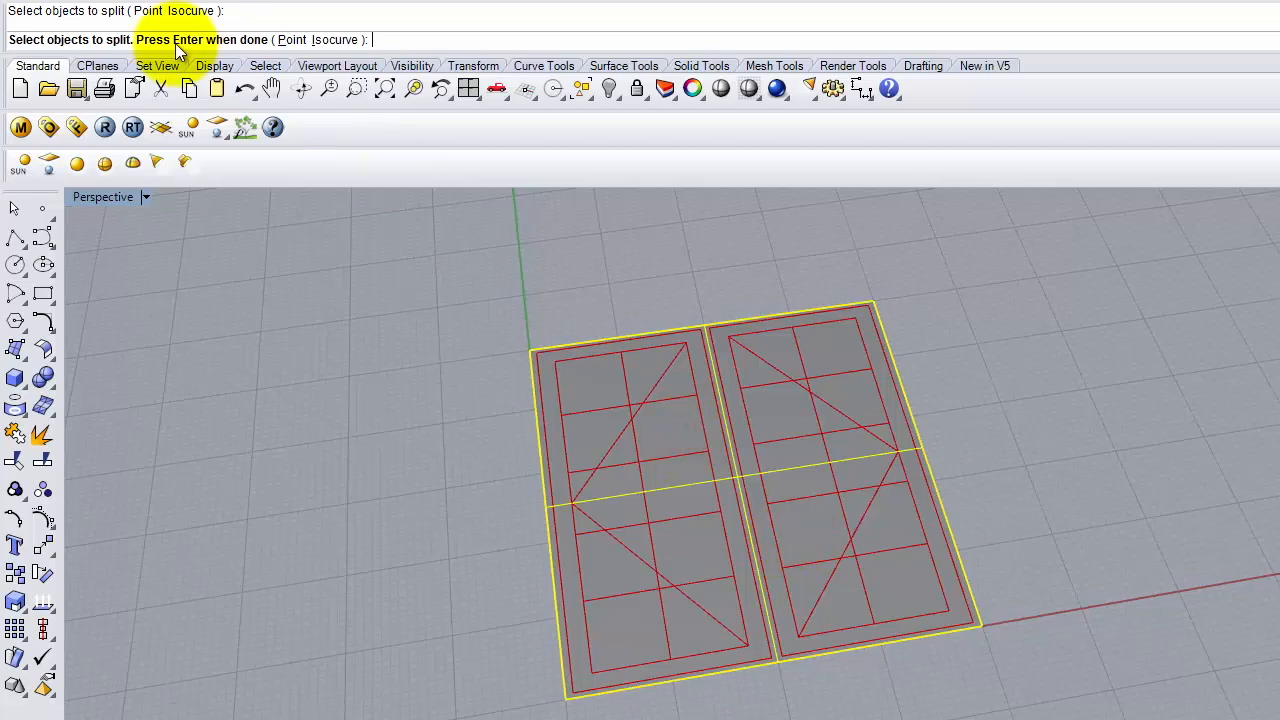
{"action": "key", "text": "Return"}
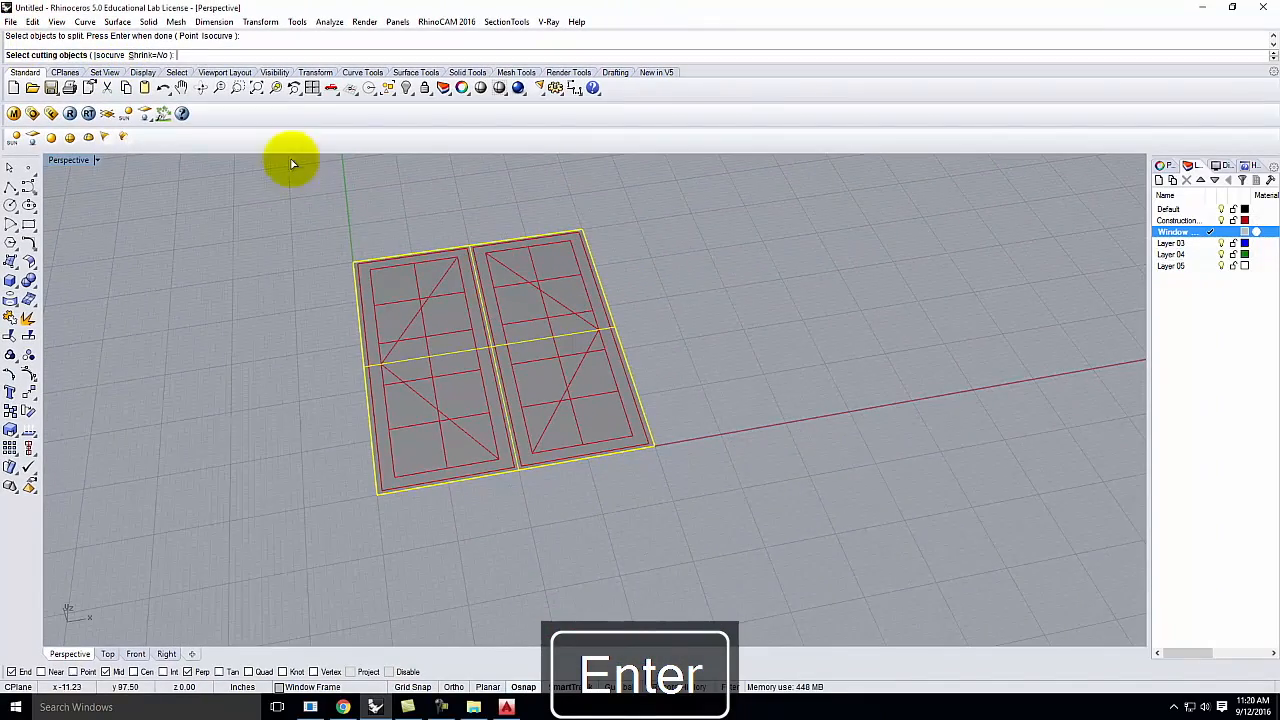
{"action": "scroll", "coordinate": [362, 270], "scroll_direction": "up", "scroll_amount": 5}
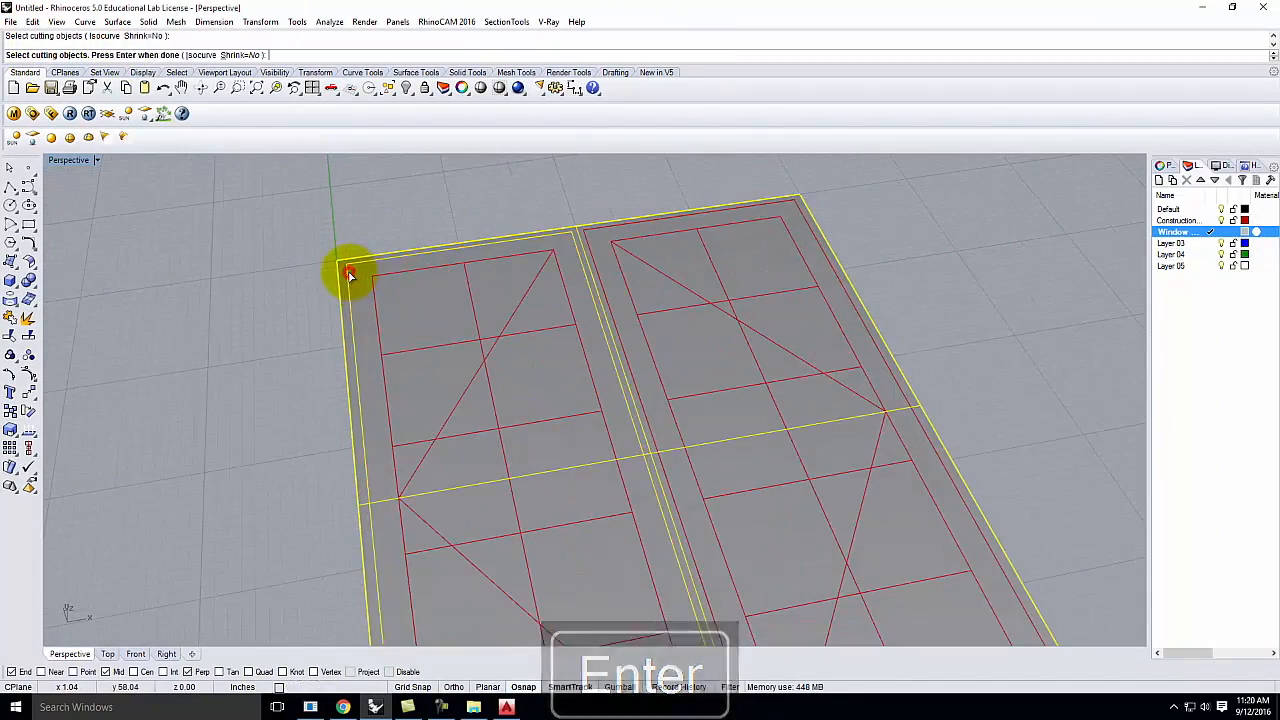
{"action": "left_click", "coordinate": [372, 291]}
{"action": "scroll", "coordinate": [410, 245], "scroll_direction": "down", "scroll_amount": 3}
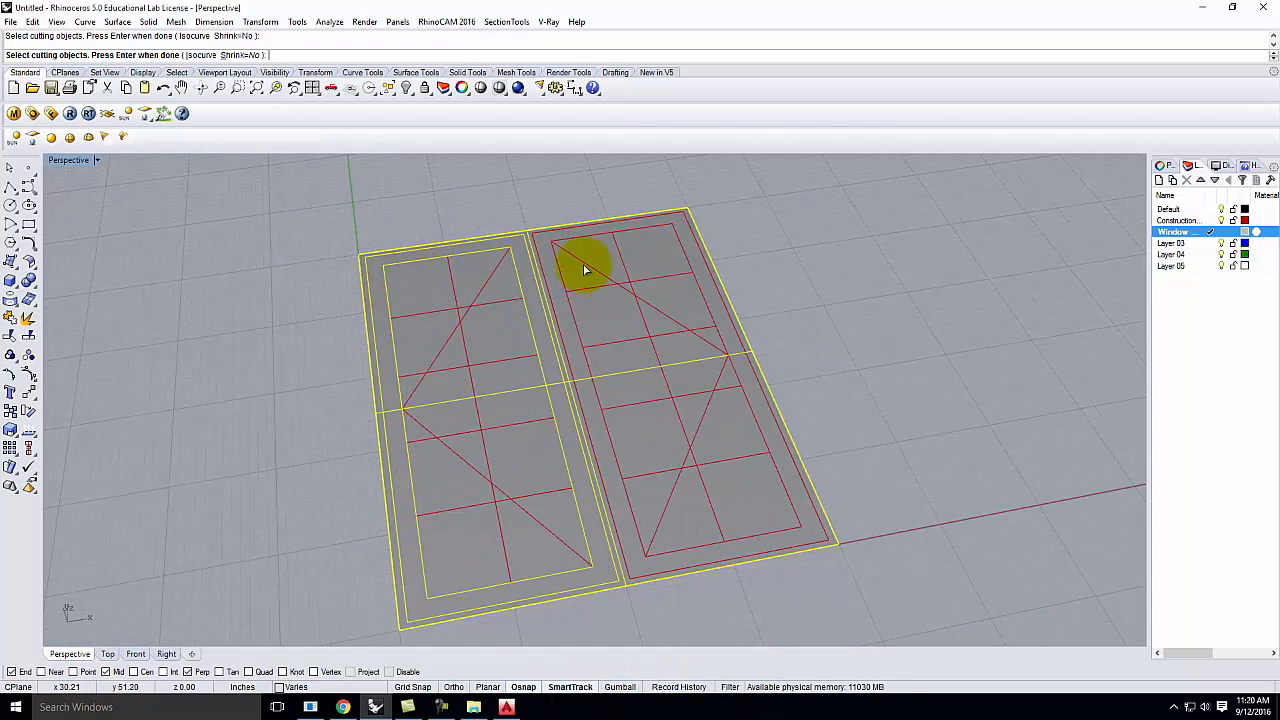
{"action": "left_click", "coordinate": [543, 231]}
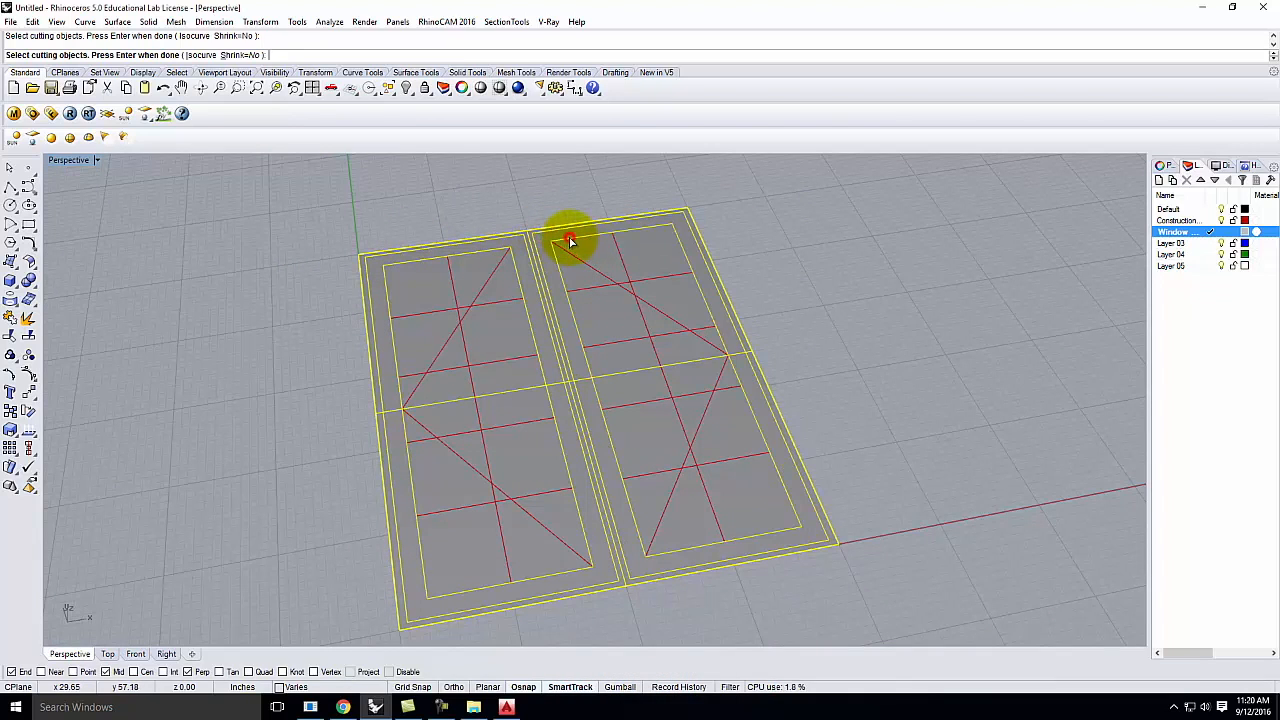
{"action": "key", "text": "Return"}
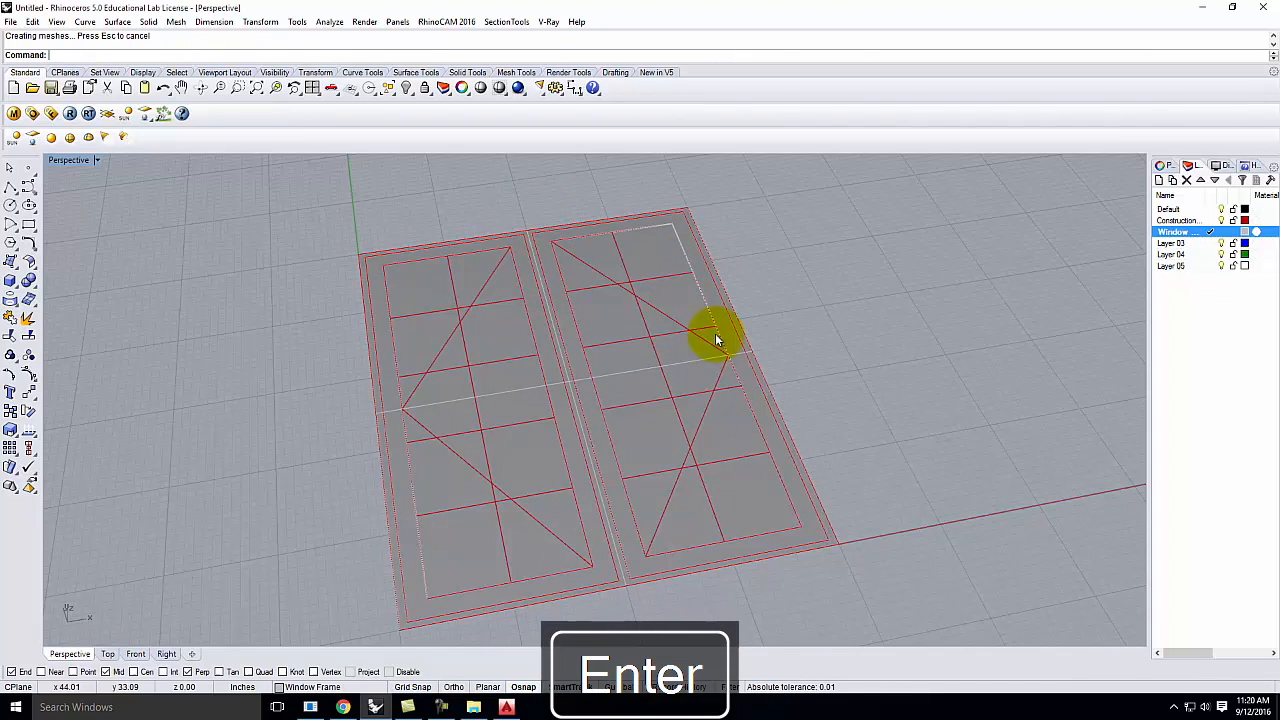
Select the sash frame surface on the x-axis side of the window to check the split pieces.
{"action": "scroll", "coordinate": [790, 500], "scroll_direction": "up", "scroll_amount": 3}
{"action": "left_click", "coordinate": [812, 512]}
{"action": "scroll", "coordinate": [858, 487], "scroll_direction": "down", "scroll_amount": 3}
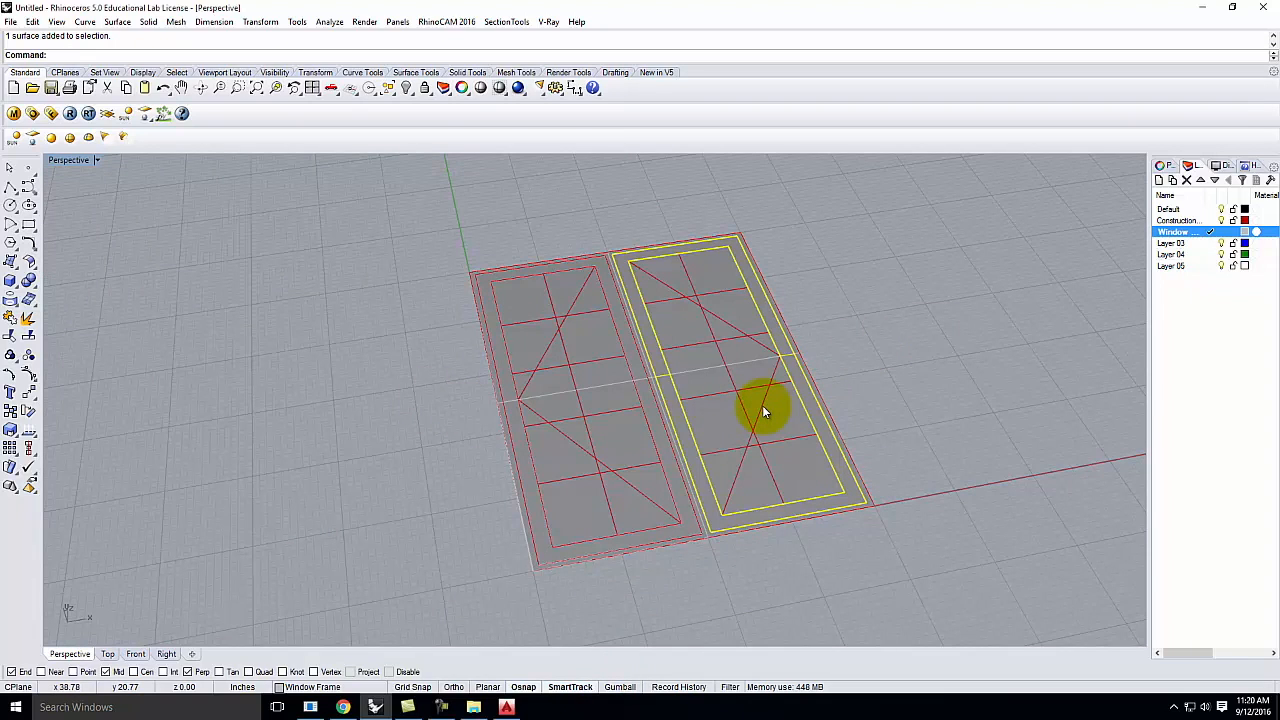
Select the outer window frame surface that surrounds both sashes.
{"action": "scroll", "coordinate": [885, 495], "scroll_direction": "up", "scroll_amount": 5}
{"action": "left_click", "coordinate": [842, 511]}
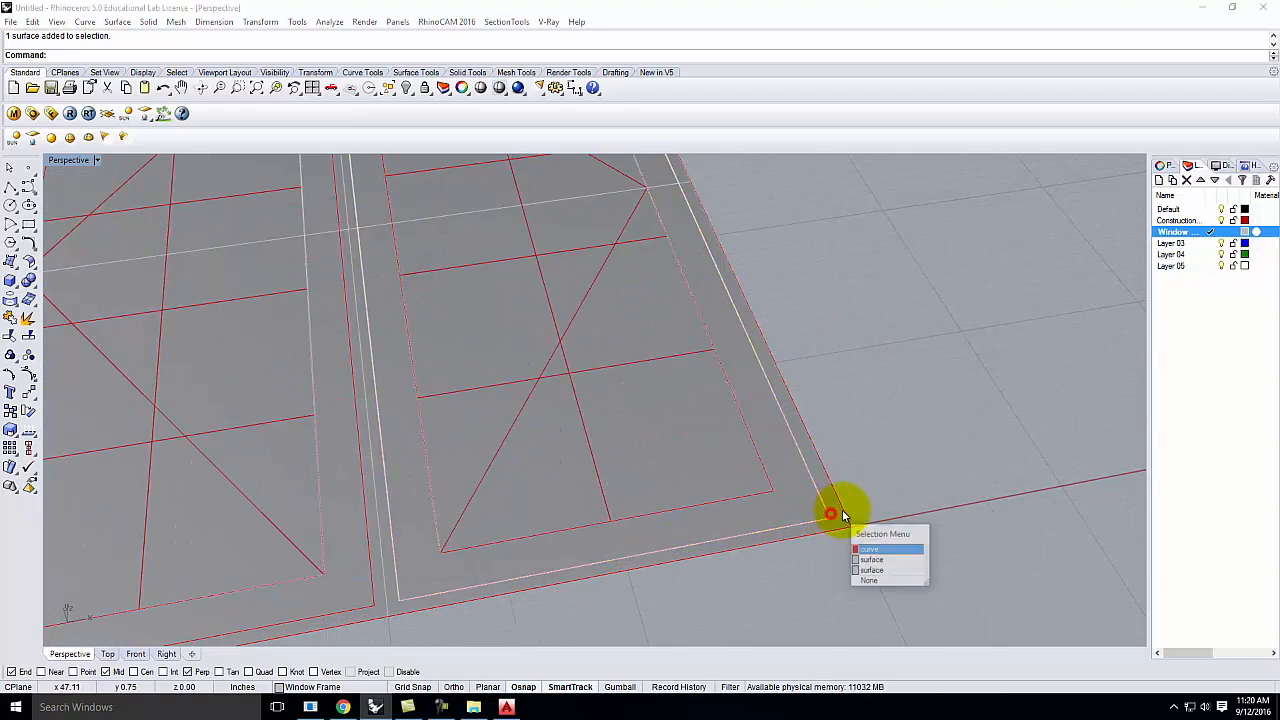
{"action": "left_click", "coordinate": [916, 490]}
{"action": "left_click", "coordinate": [836, 517]}
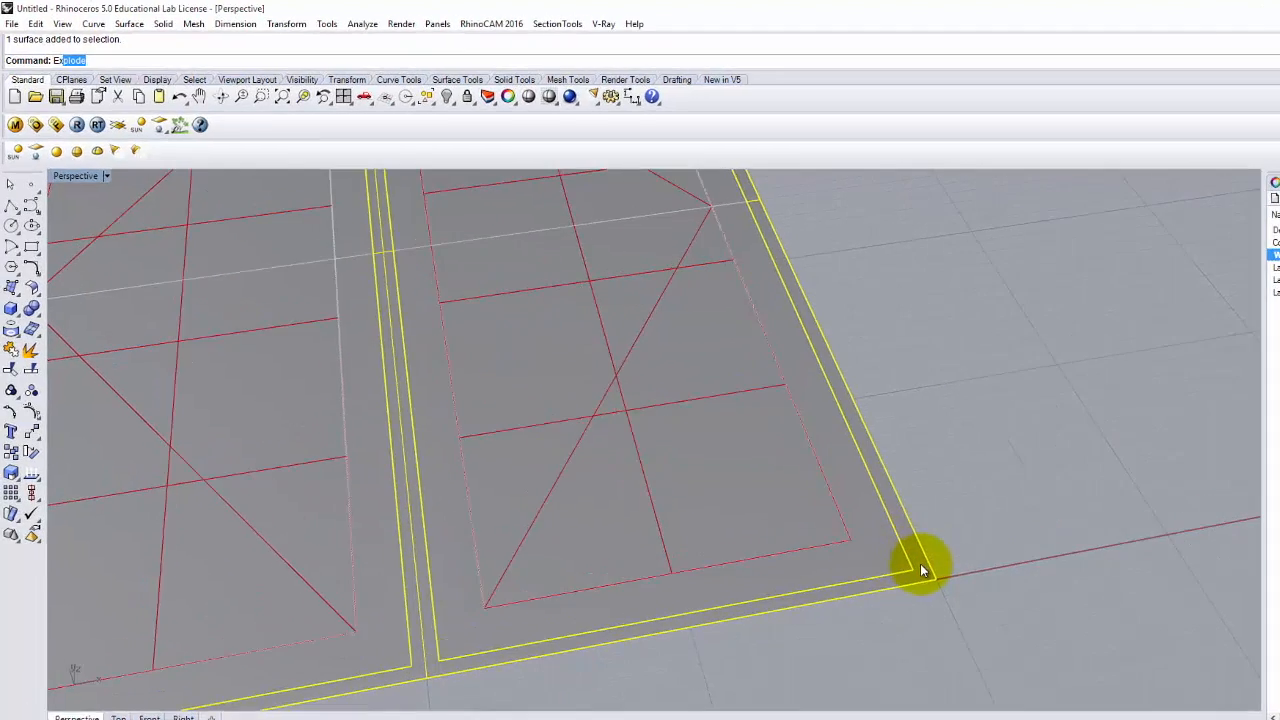
Try to extrude the outer frame surface by 1 inch without the solid option, and undo the extrusion.
{"action": "type", "text": "Extrud"}
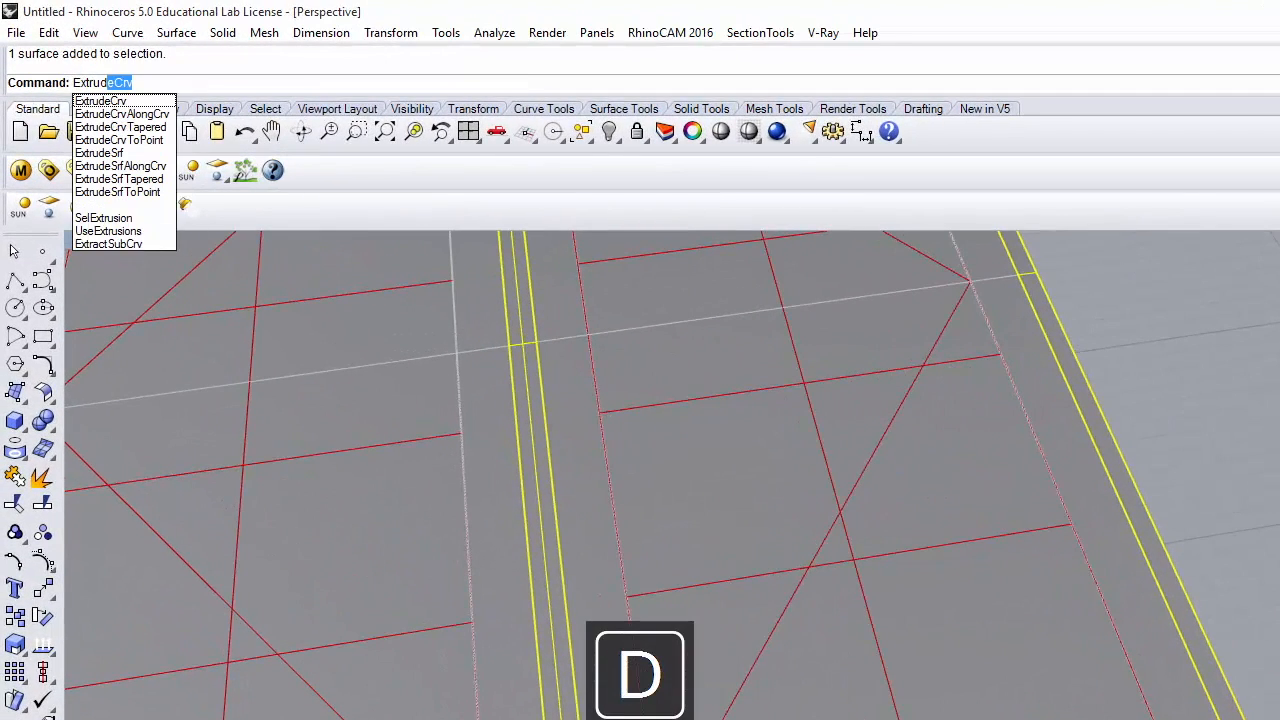
{"action": "type", "text": "eSr"}
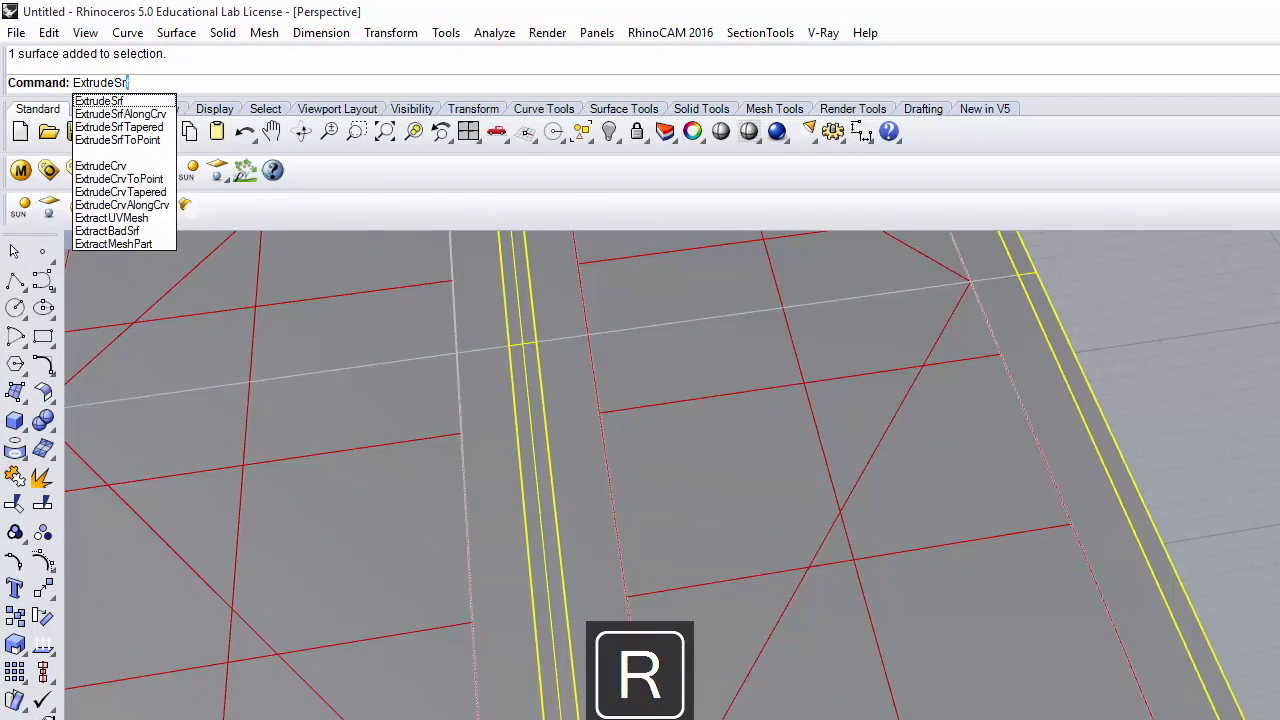
{"action": "key", "text": "Return"}
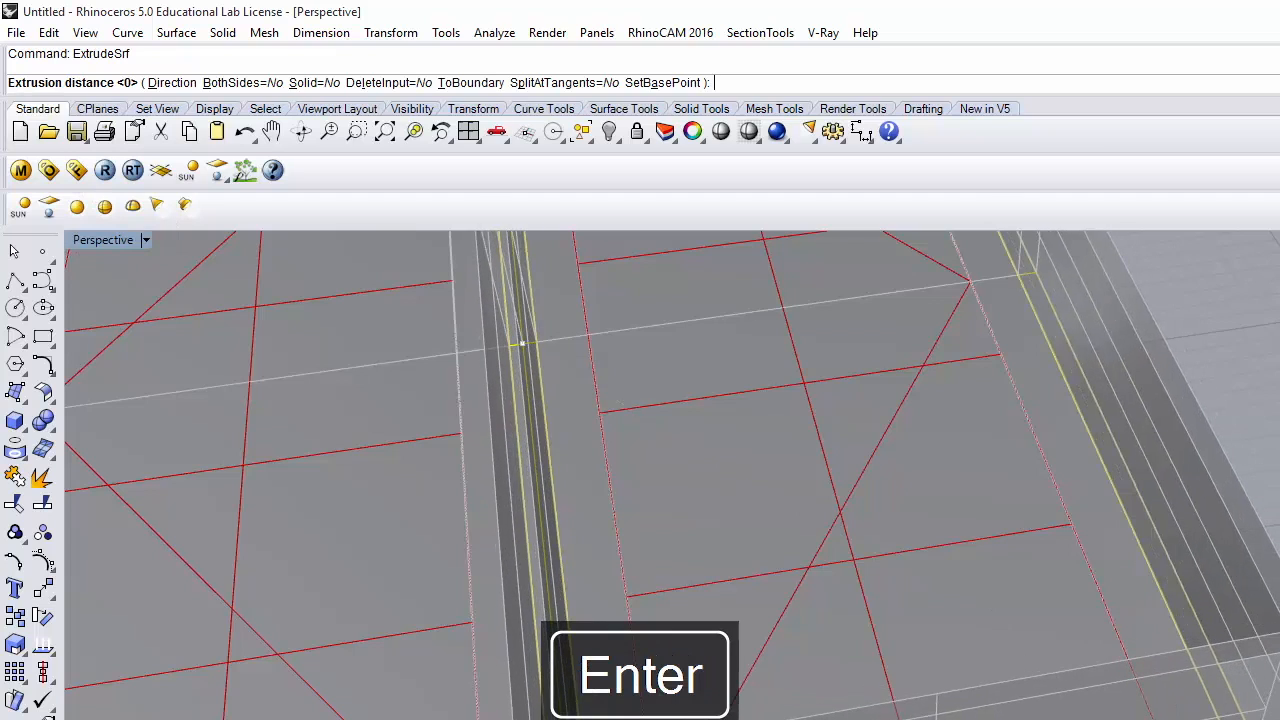
{"action": "type", "text": "1"}
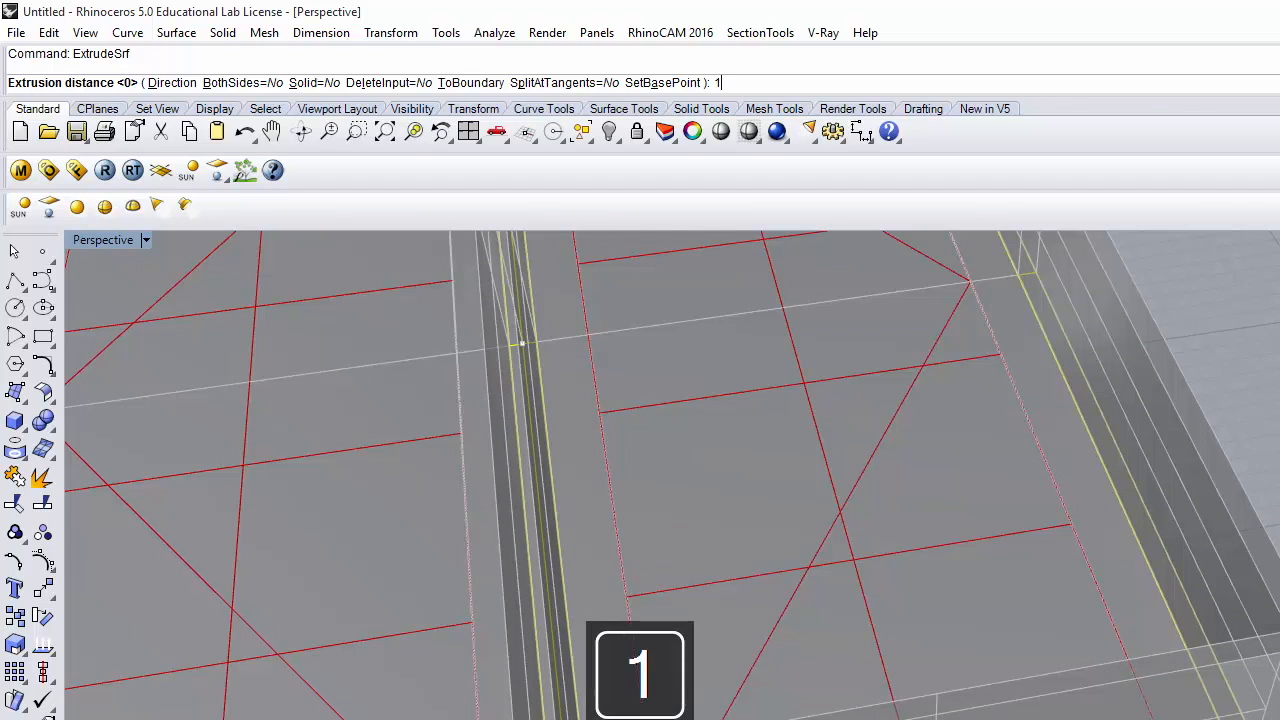
{"action": "key", "text": "Return"}
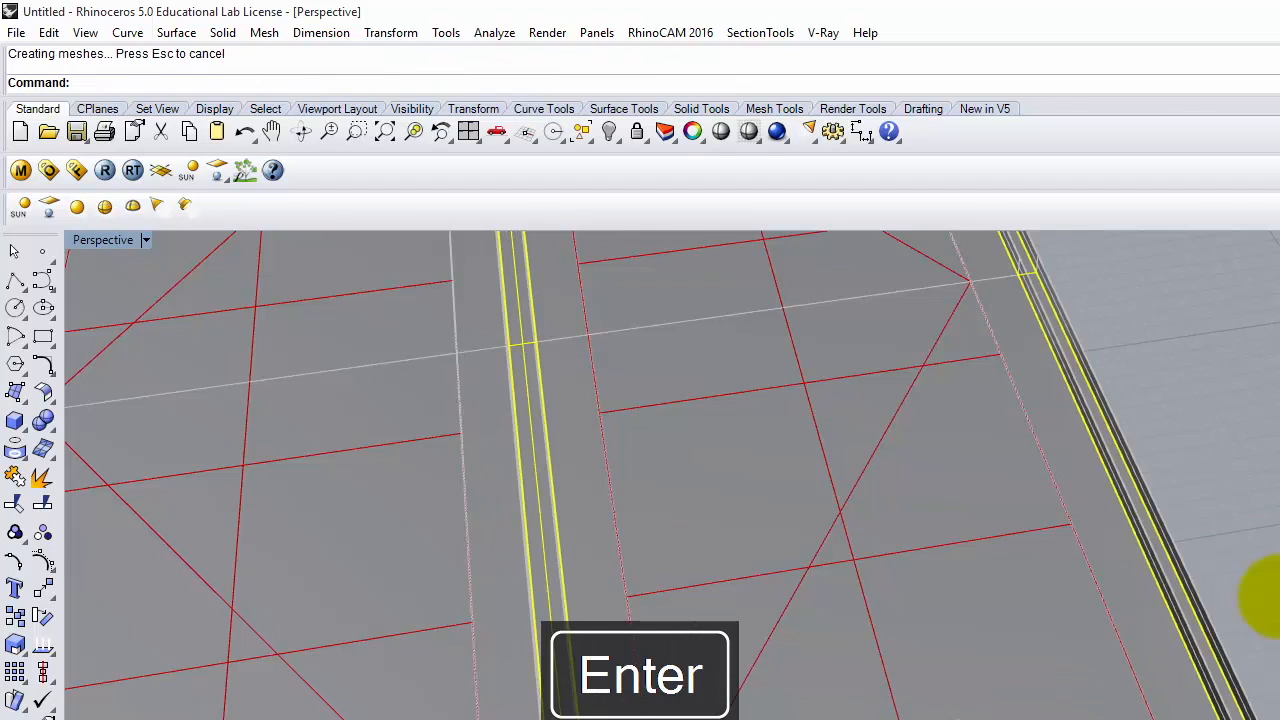
{"action": "key", "text": "ctrl+z"}
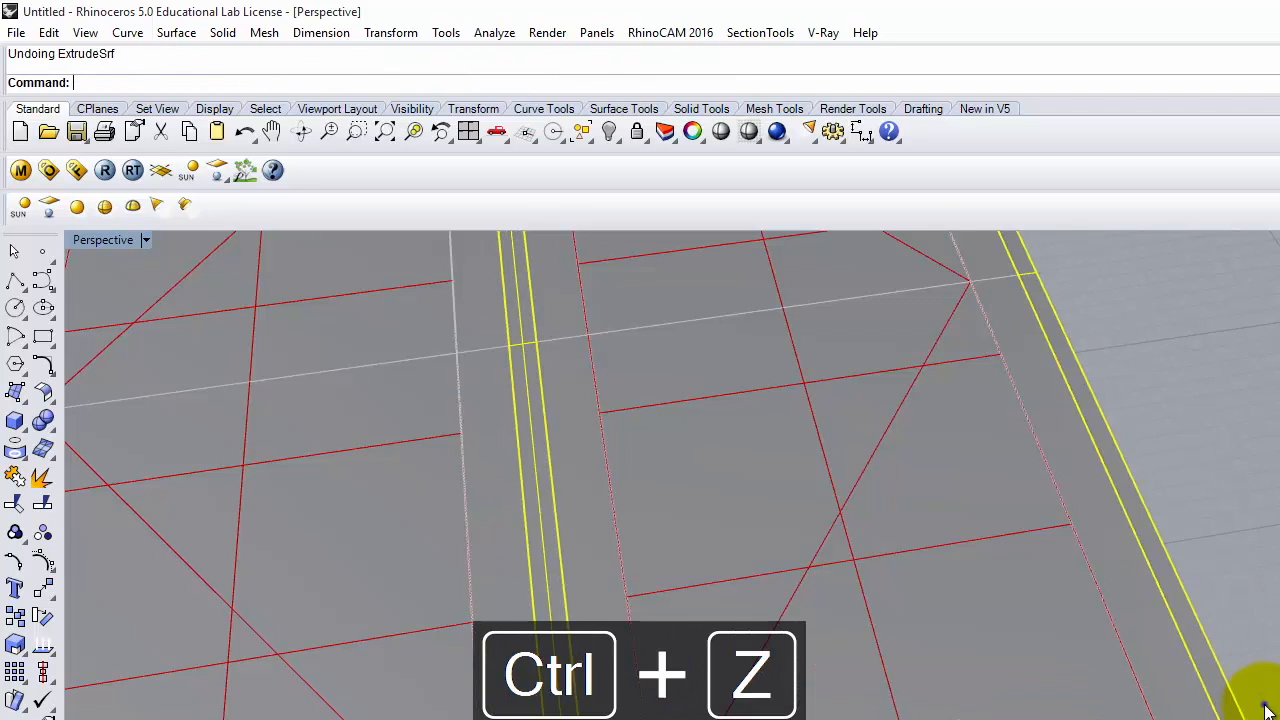
Extrude the selected outer frame surface by 1 inch with the Solid option set to Yes.
{"action": "right_click", "coordinate": [1267, 703]}
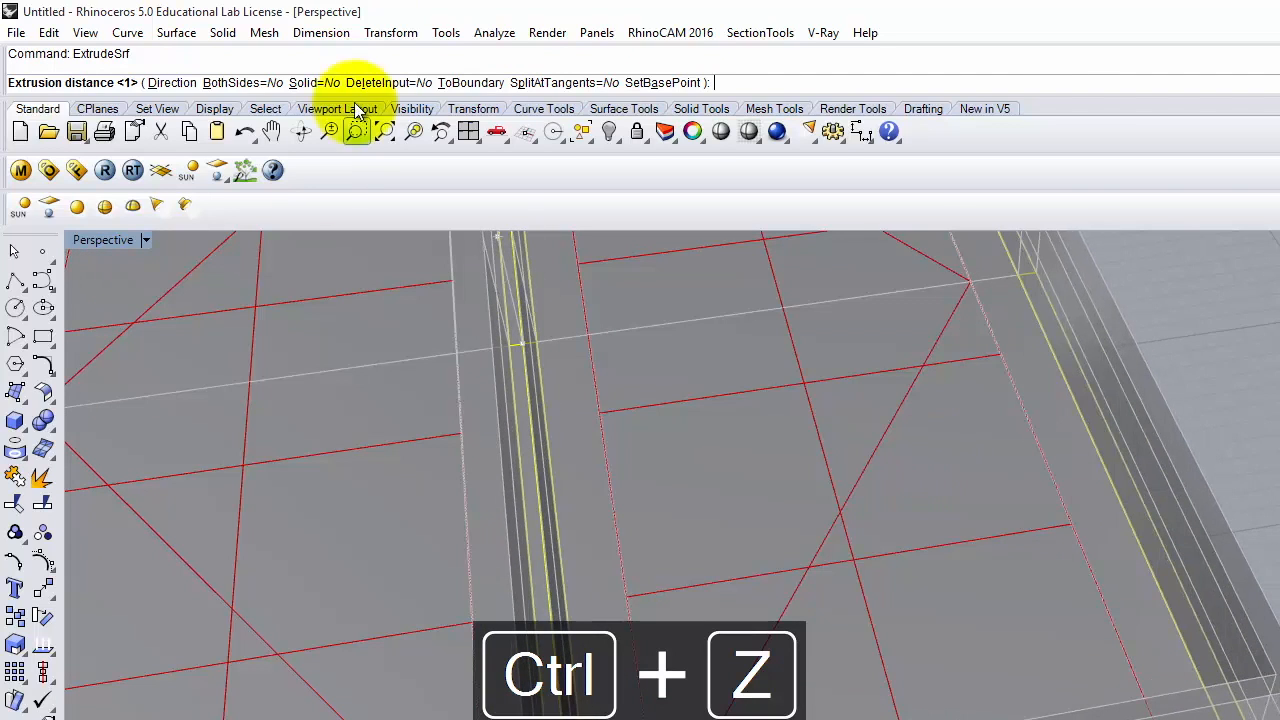
{"action": "left_click", "coordinate": [310, 83]}
{"action": "type", "text": "1"}
{"action": "key", "text": "Delete"}
{"action": "key", "text": "BackSpace"}
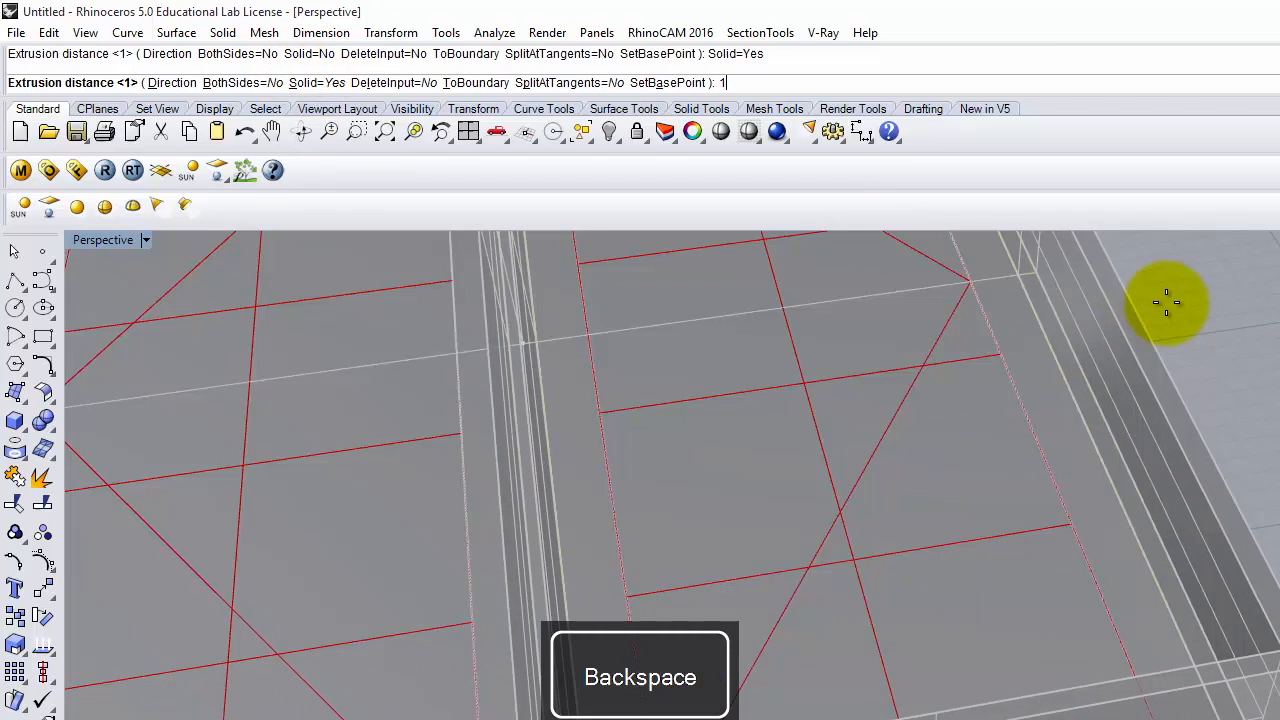
{"action": "key", "text": "Return"}
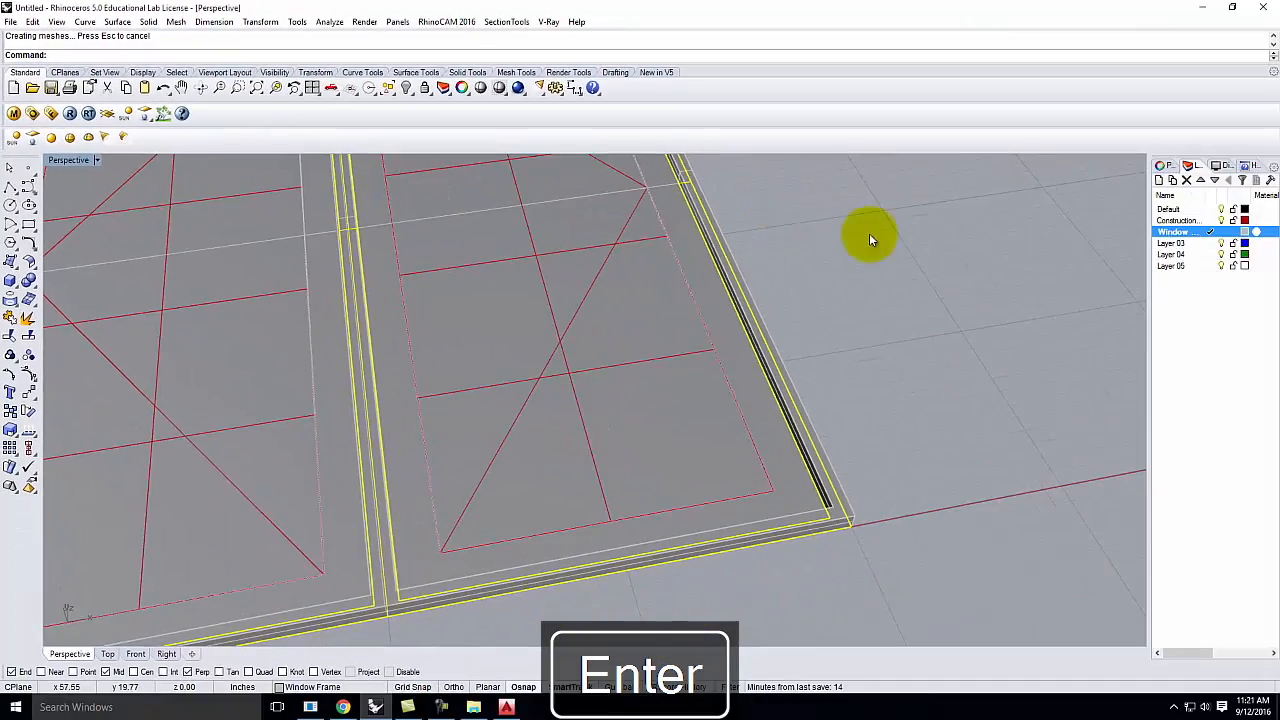
Extrude the outer frame surface from its underside as a solid with a distance of -2.5".
{"action": "right_click_drag", "start_coordinate": [864, 566], "coordinate": [832, 356]}
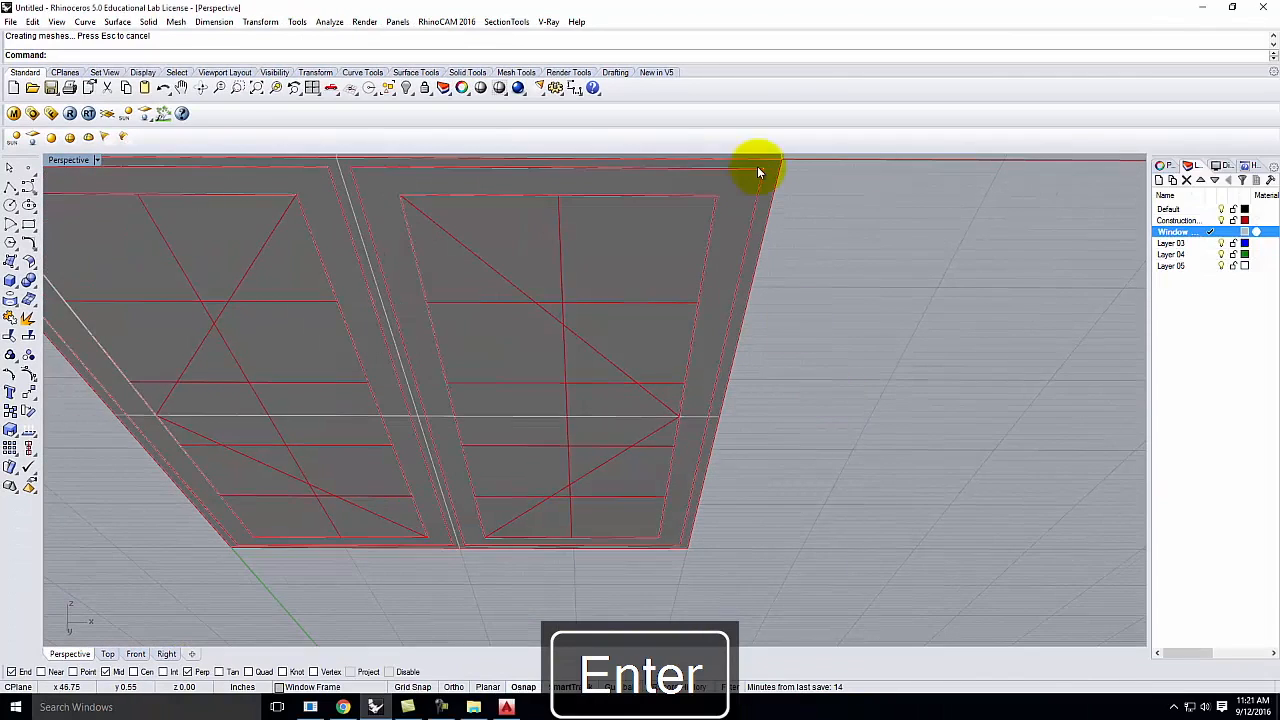
{"action": "scroll", "coordinate": [759, 167], "scroll_direction": "up", "scroll_amount": 4}
{"action": "left_click", "coordinate": [776, 182]}
{"action": "right_click", "coordinate": [784, 199]}
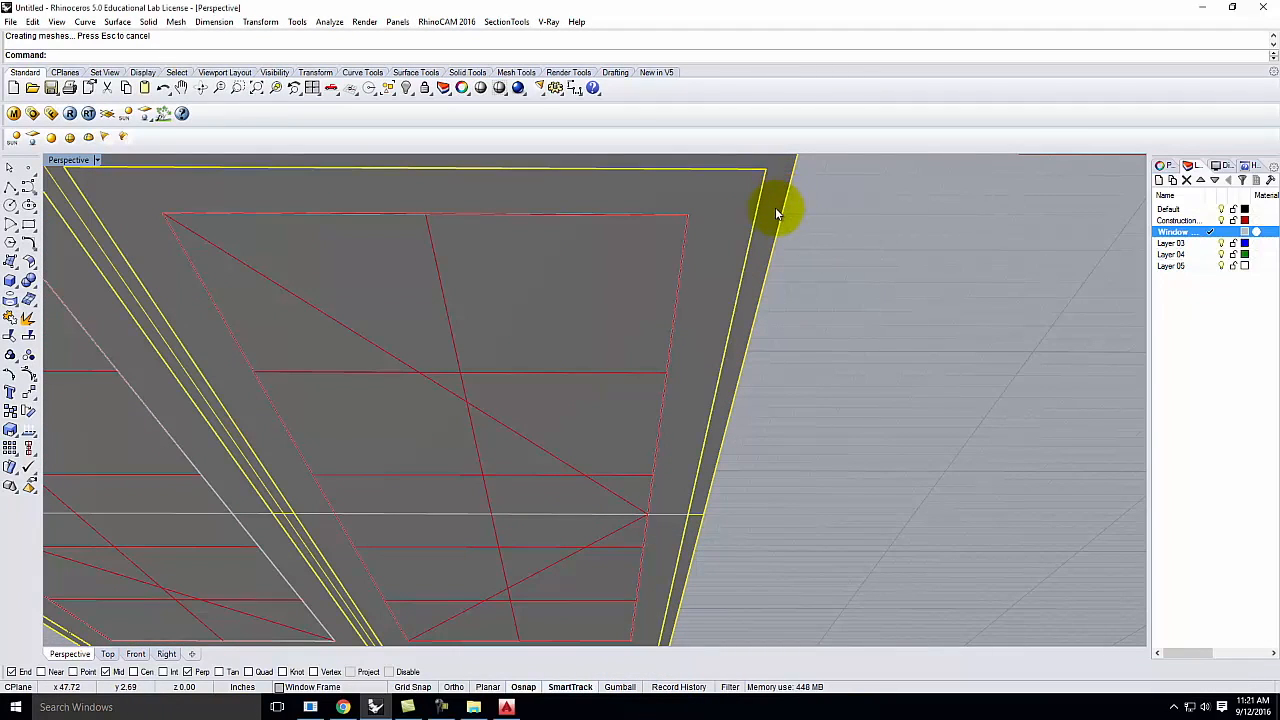
{"action": "right_click", "coordinate": [776, 213]}
{"action": "type", "text": "-"}
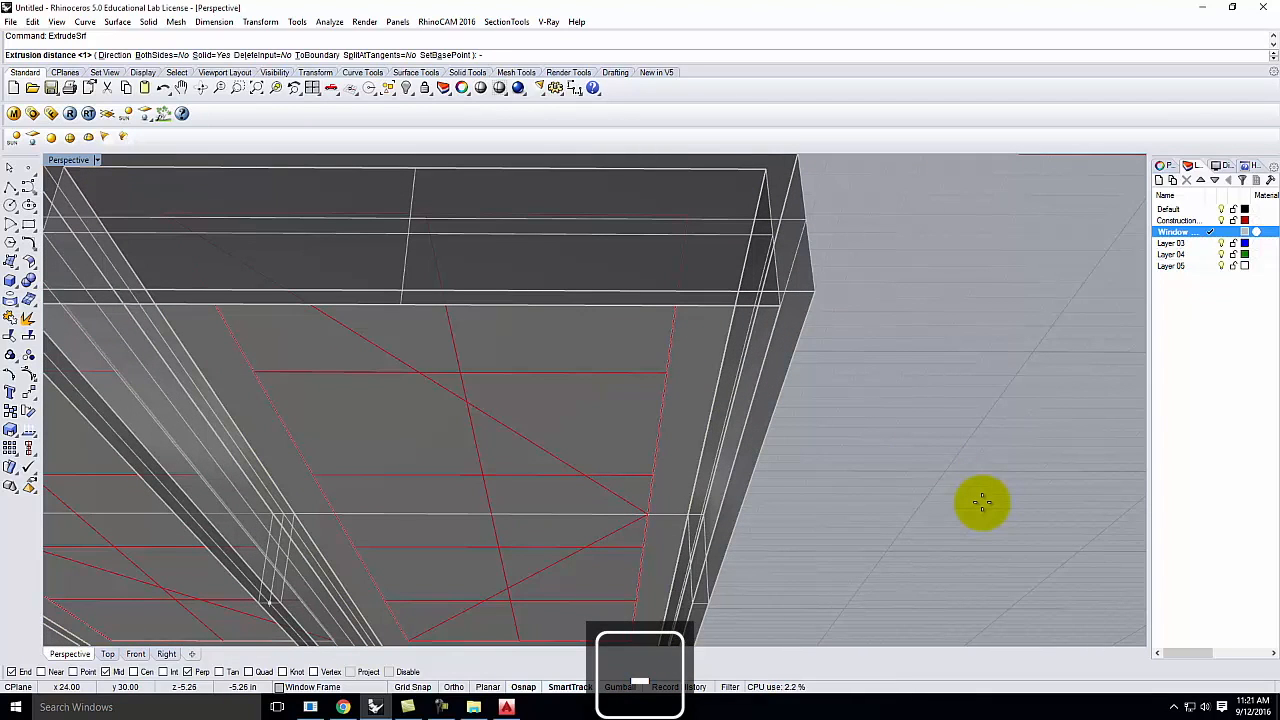
{"action": "type", "text": "25"}
{"action": "key", "text": "Return"}
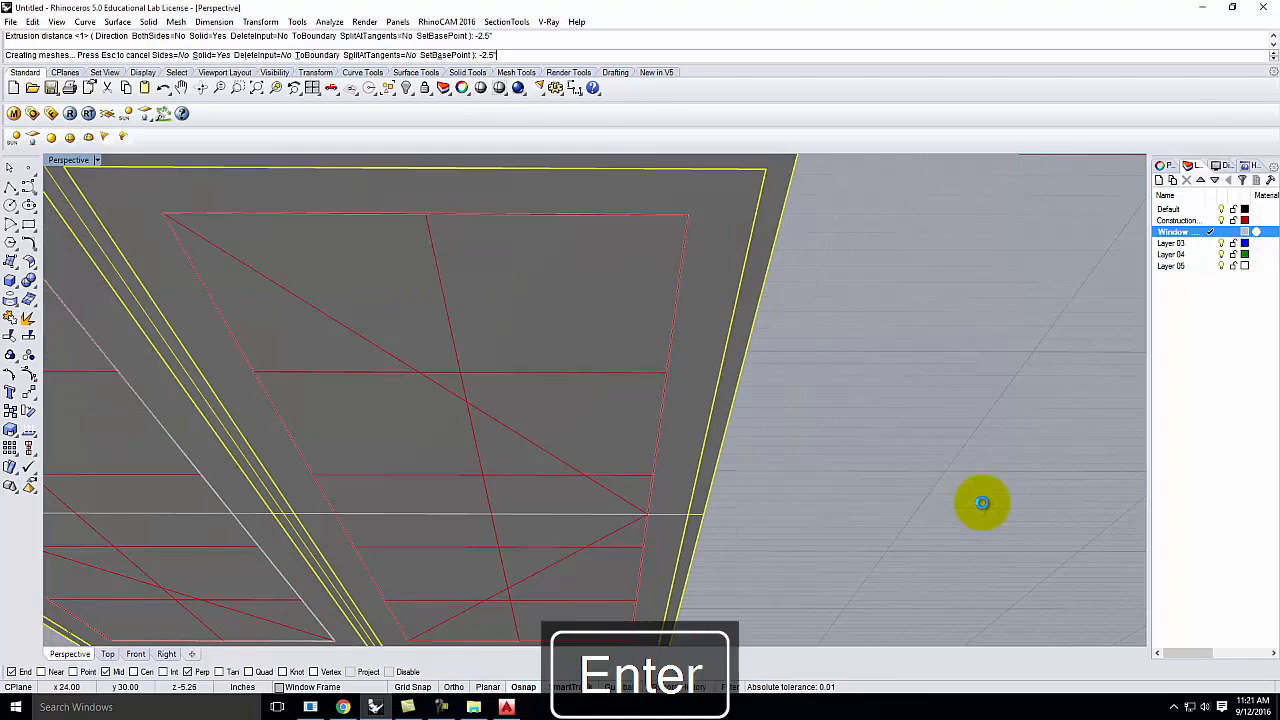
Extrude the sash frame surface on the x-axis side of the window as a solid with a distance of -1.
{"action": "scroll", "coordinate": [915, 220], "scroll_direction": "down", "scroll_amount": 5}
{"action": "right_click_drag", "start_coordinate": [894, 186], "coordinate": [896, 294]}
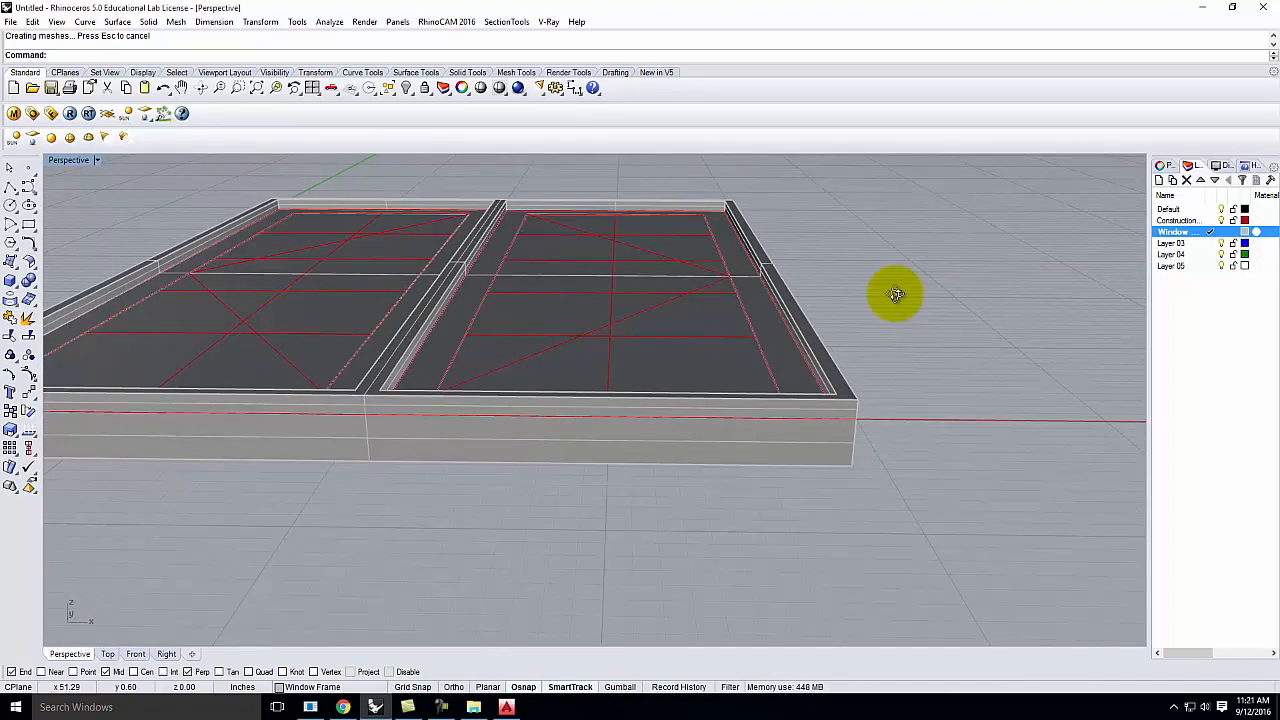
{"action": "scroll", "coordinate": [896, 294], "scroll_direction": "up", "scroll_amount": 3}
{"action": "right_click_drag", "start_coordinate": [894, 309], "coordinate": [892, 376]}
{"action": "left_click", "coordinate": [816, 432]}
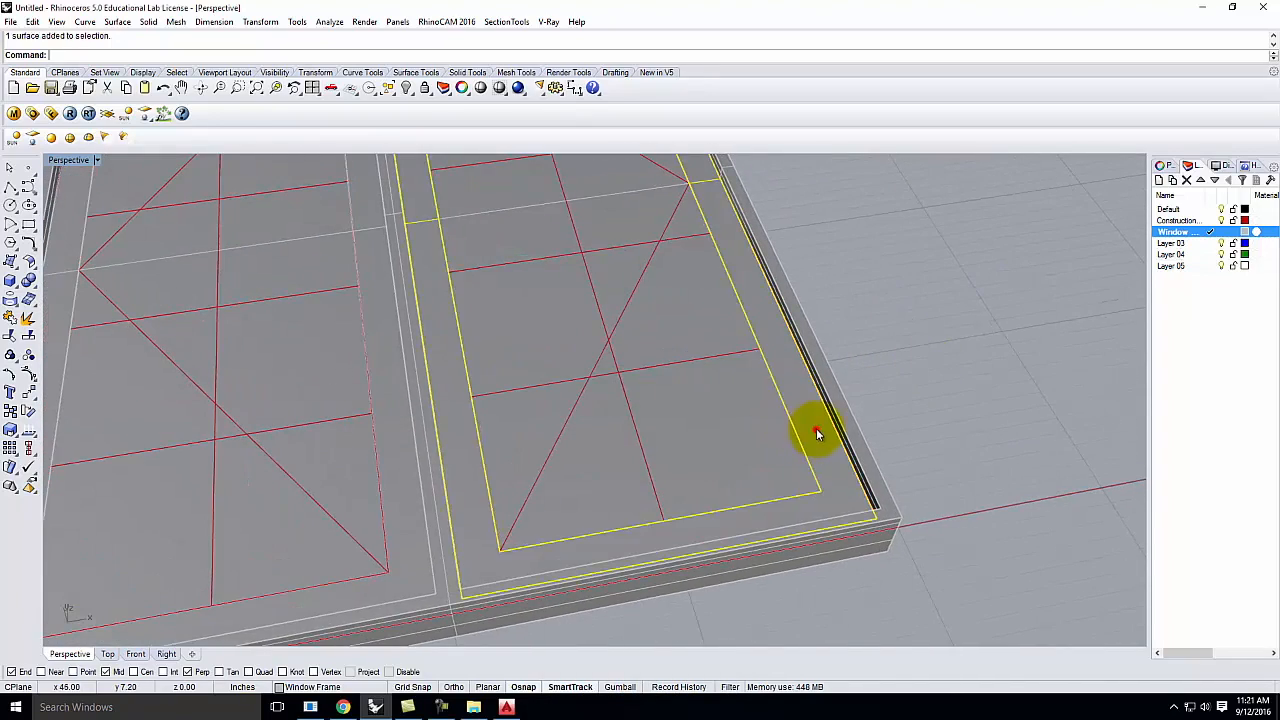
{"action": "scroll", "coordinate": [272, 500], "scroll_direction": "down", "scroll_amount": 3}
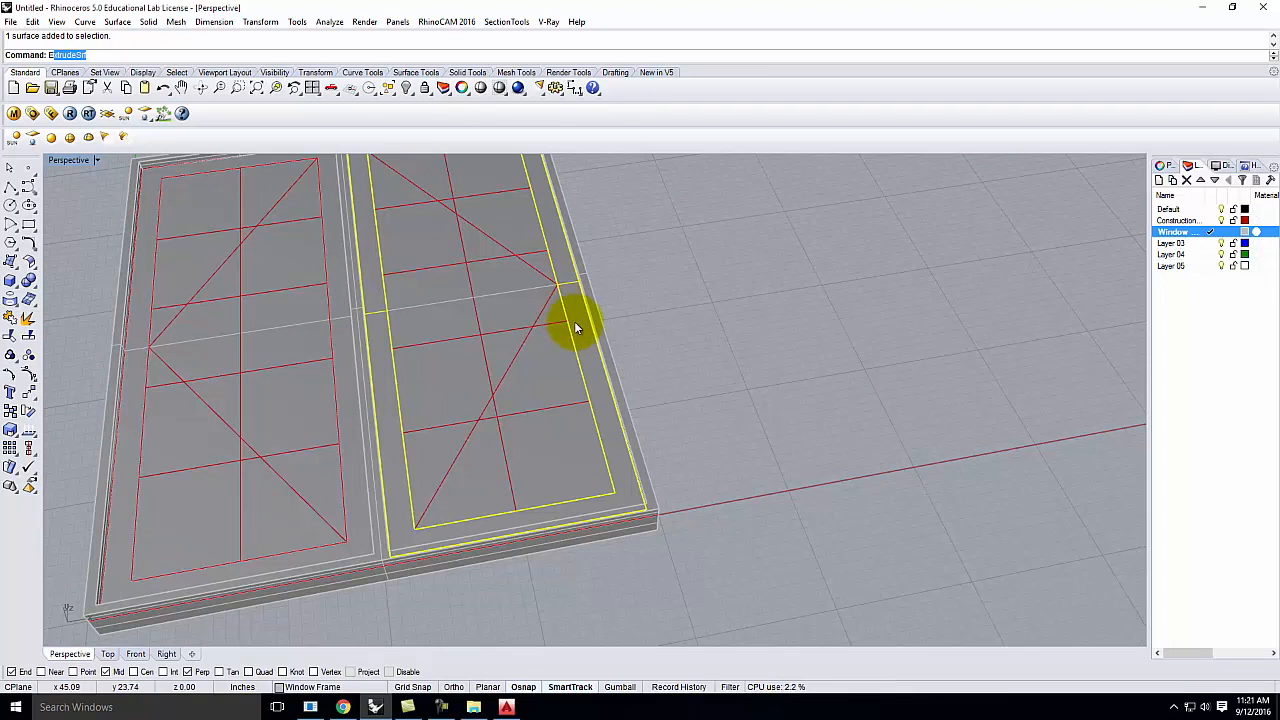
{"action": "type", "text": "t"}
{"action": "key", "text": "Return"}
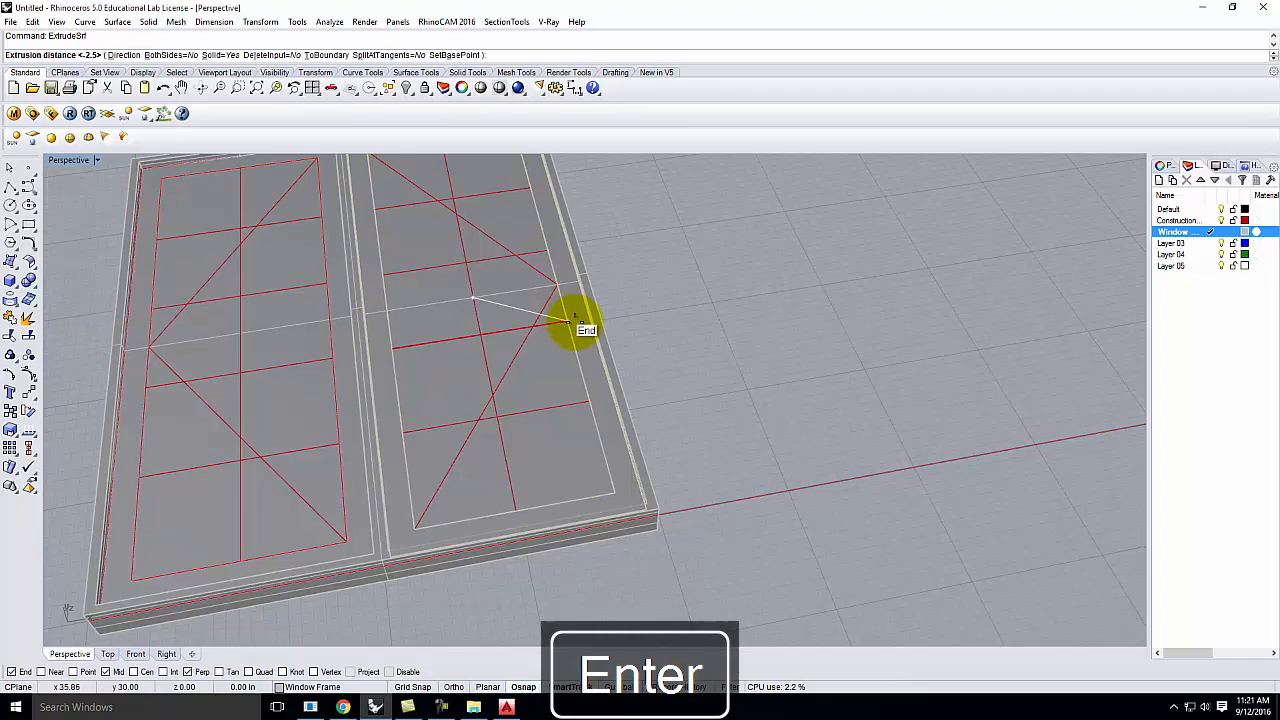
{"action": "type", "text": "-"}
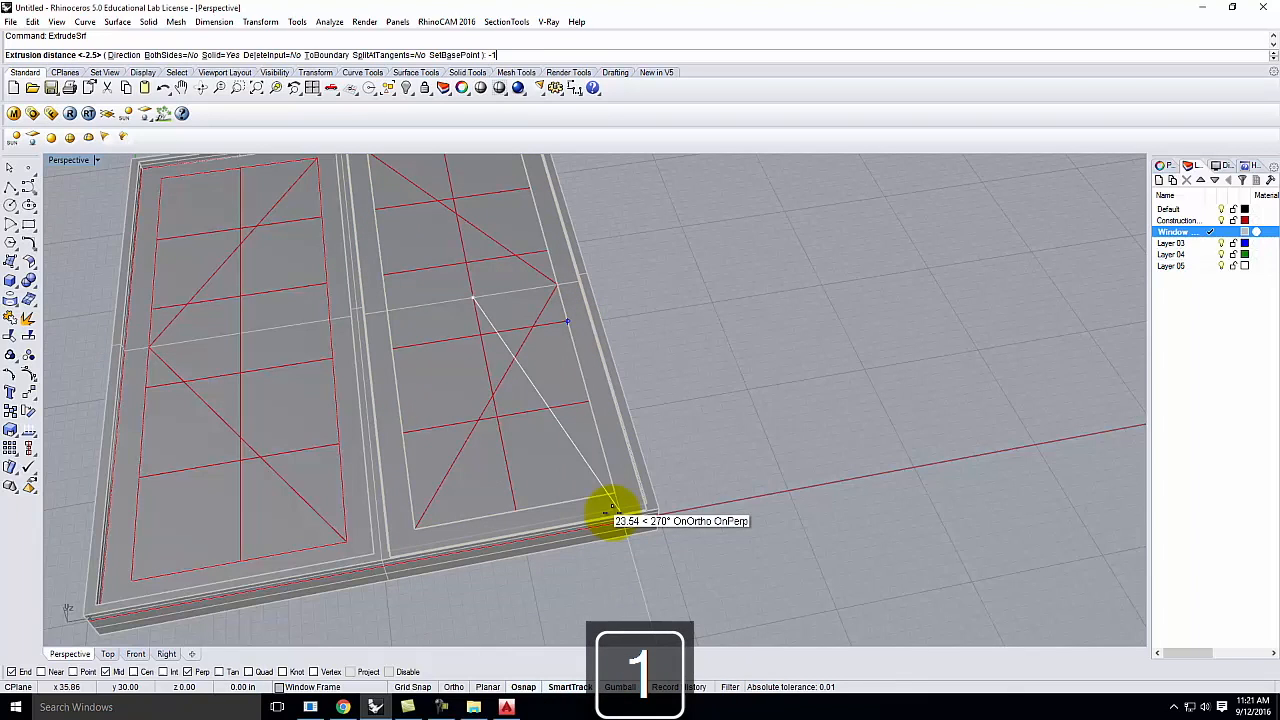
{"action": "type", "text": "1"}
{"action": "key", "text": "Return"}
Extrude the other panel's sash frame surface as a solid with a distance of -1.
{"action": "scroll", "coordinate": [749, 491], "scroll_direction": "down", "scroll_amount": 5}
{"action": "right_click_drag", "start_coordinate": [749, 491], "coordinate": [735, 371]}
{"action": "scroll", "coordinate": [507, 325], "scroll_direction": "up", "scroll_amount": 5}
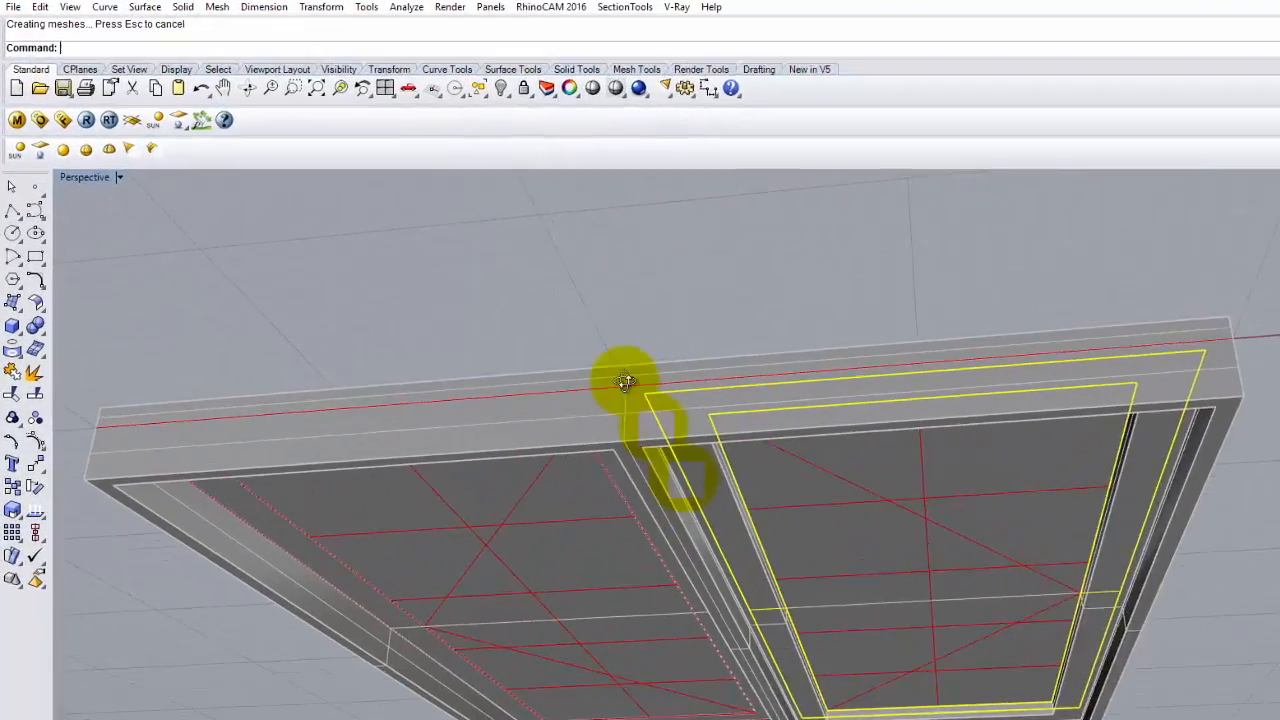
{"action": "right_click_drag", "start_coordinate": [596, 300], "coordinate": [518, 335]}
{"action": "scroll", "coordinate": [628, 356], "scroll_direction": "up", "scroll_amount": 3}
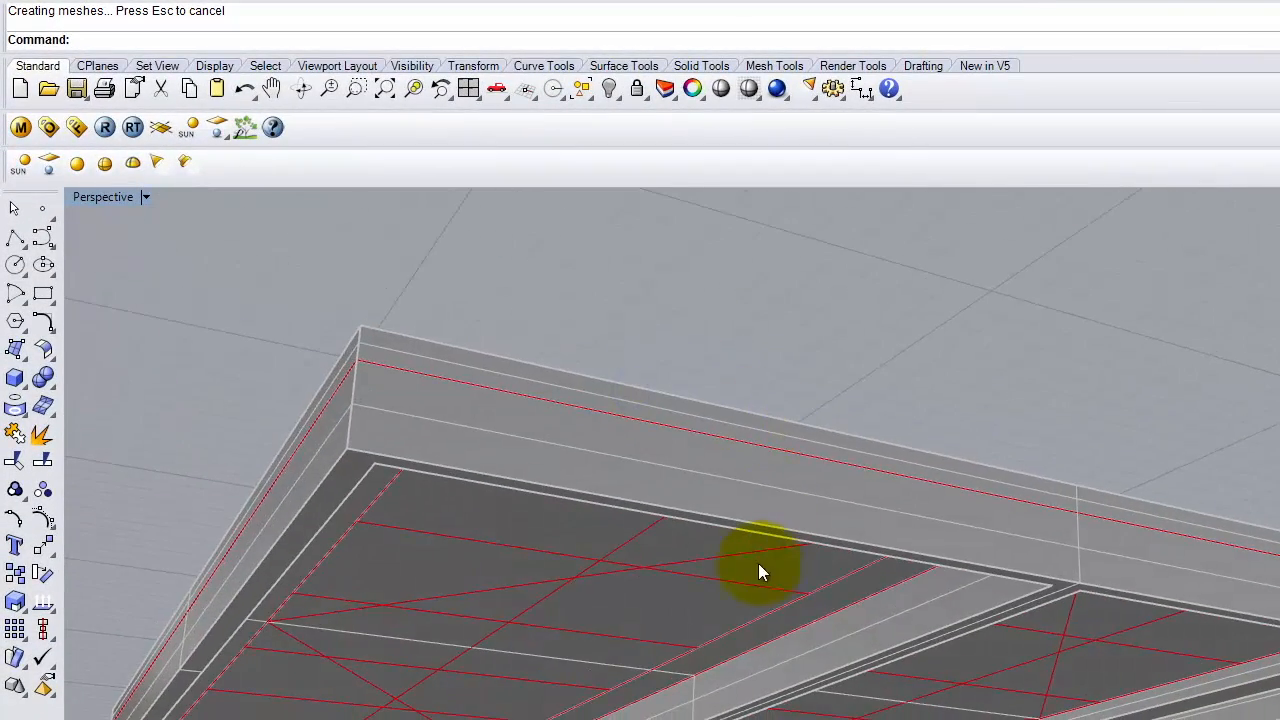
{"action": "left_click", "coordinate": [824, 612]}
{"action": "key", "text": "Return"}
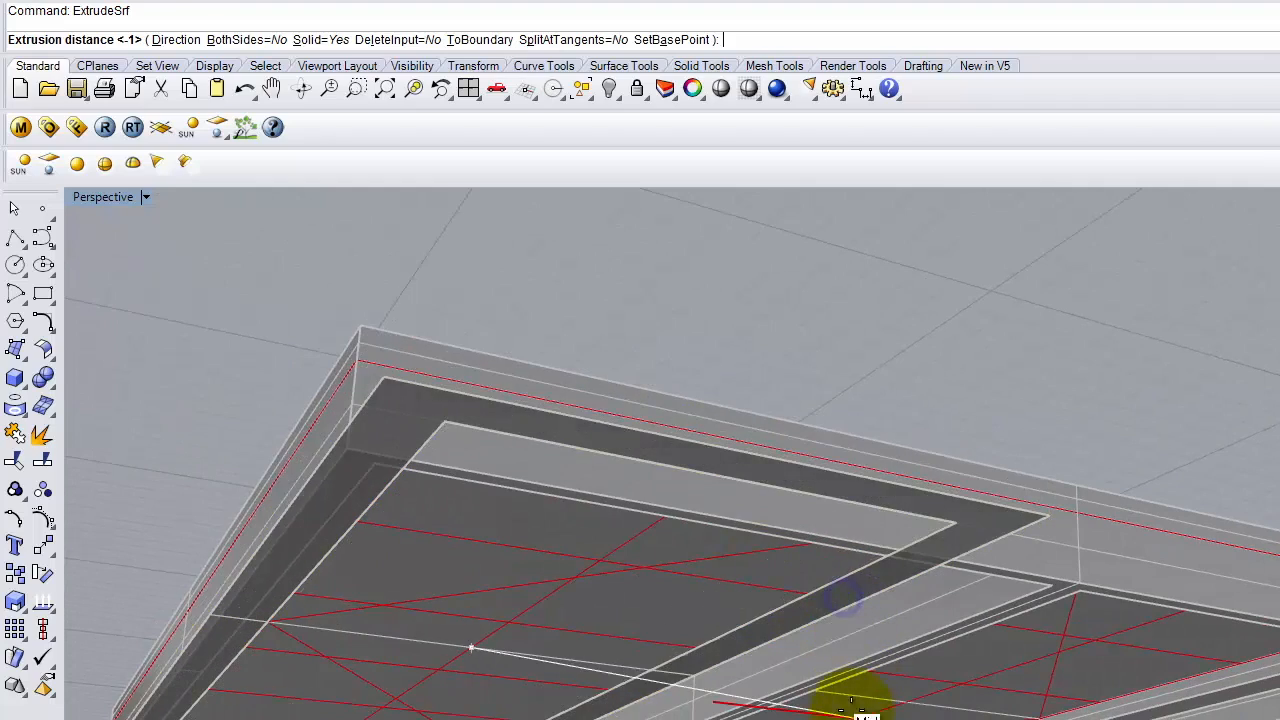
{"action": "type", "text": "-1"}
{"action": "key", "text": "Return"}
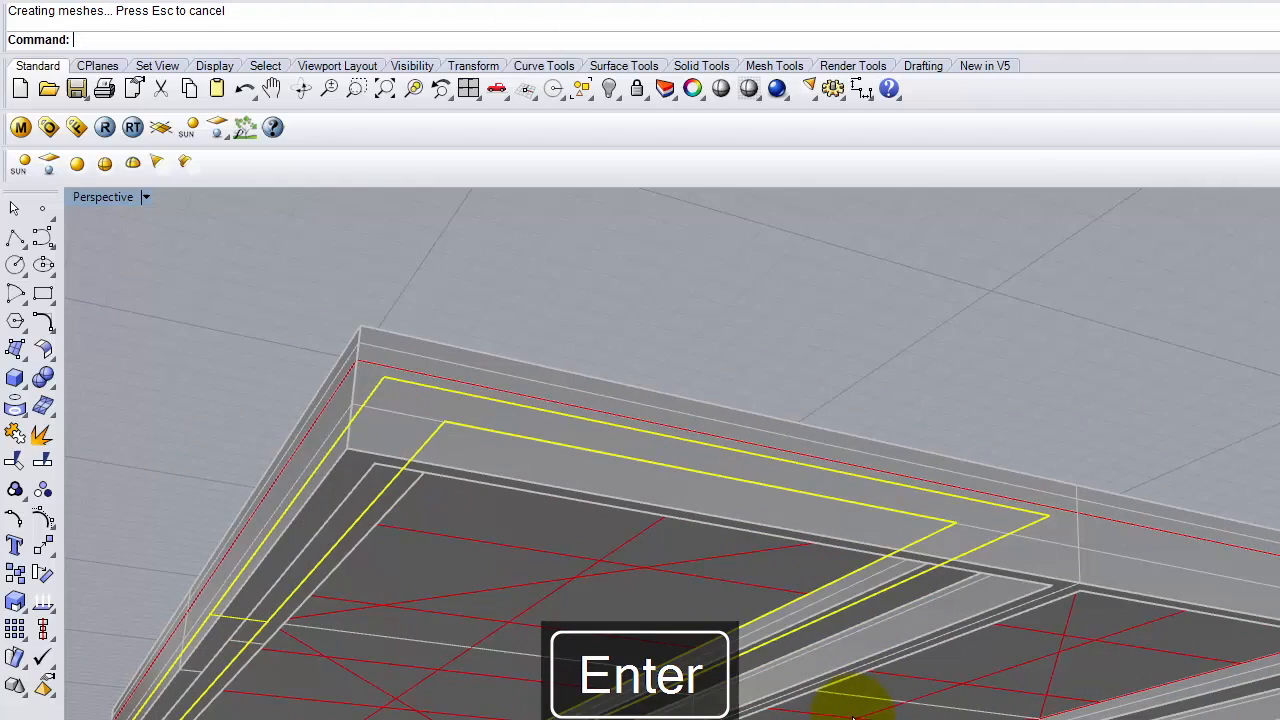
Move the glass surfaces of both panels vertically by -.5" so they sit within the sash depth.
{"action": "left_click", "coordinate": [1009, 386]}
{"action": "right_click_drag", "start_coordinate": [1116, 374], "coordinate": [998, 576]}
{"action": "left_click", "coordinate": [993, 583]}
{"action": "left_click", "coordinate": [709, 598]}
{"action": "type", "text": "move"}
{"action": "key", "text": "Return"}
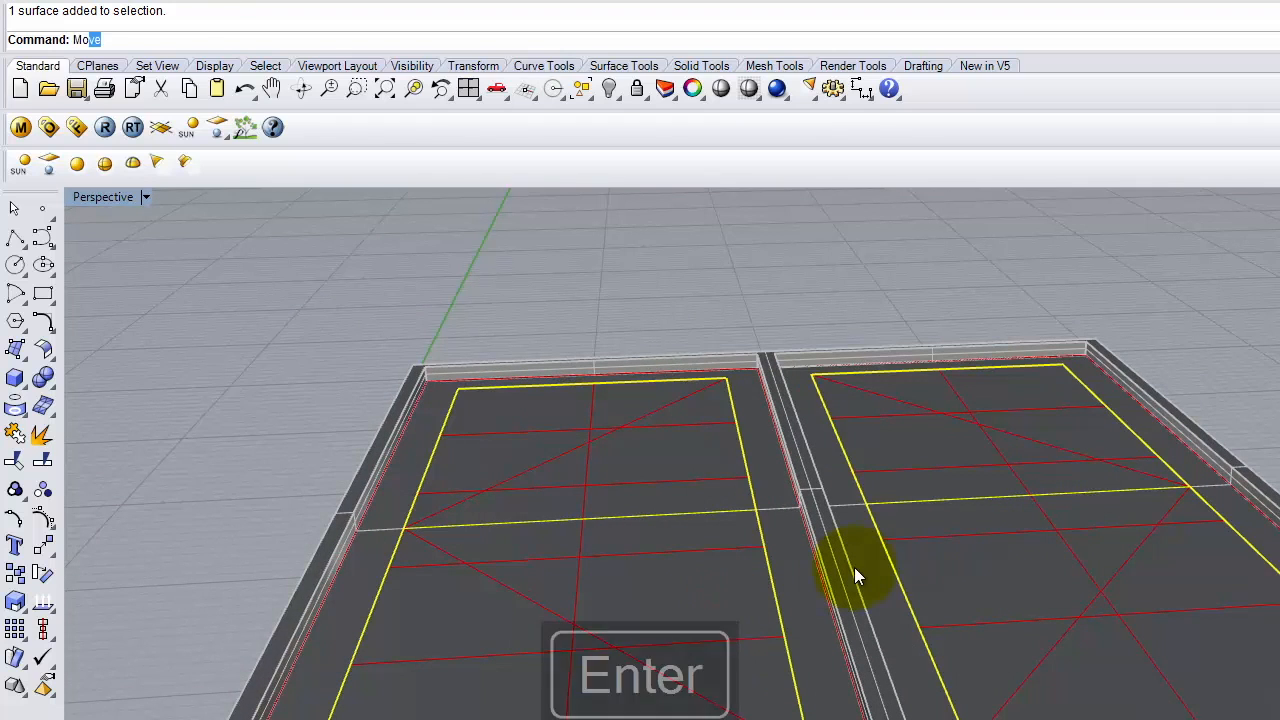
{"action": "type", "text": "v"}
{"action": "key", "text": "Return"}
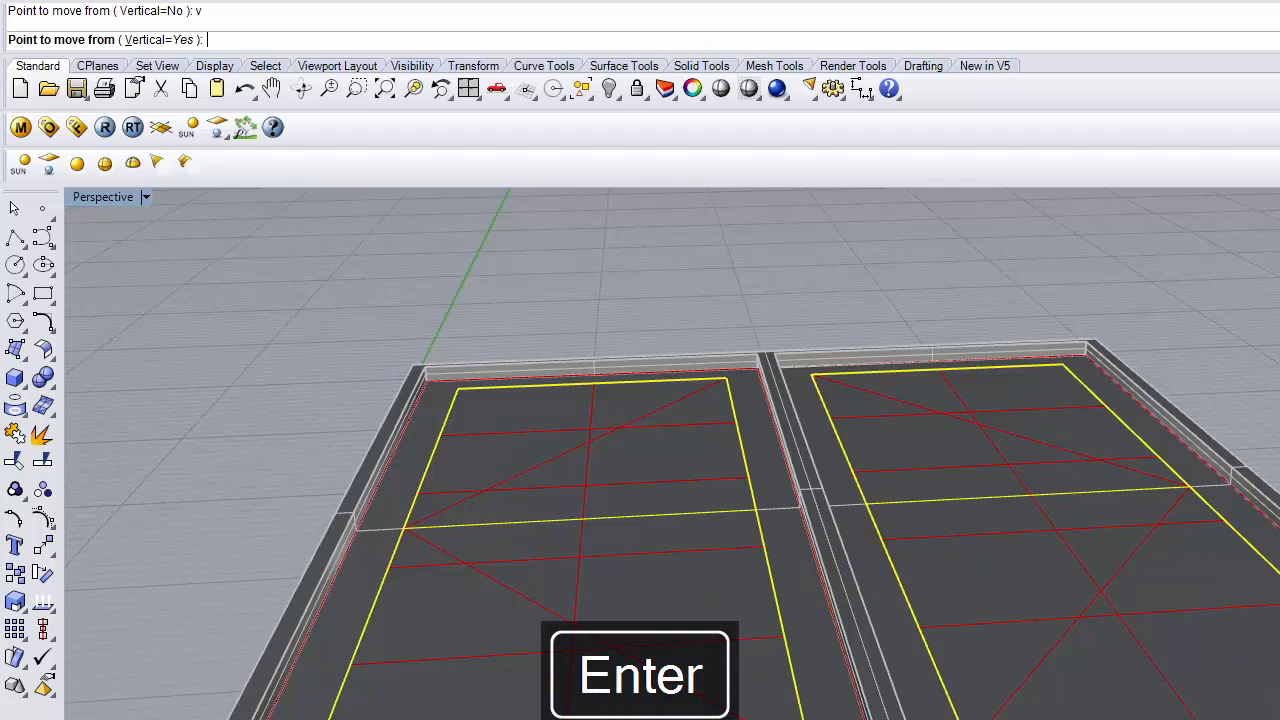
{"action": "left_click", "coordinate": [1170, 598]}
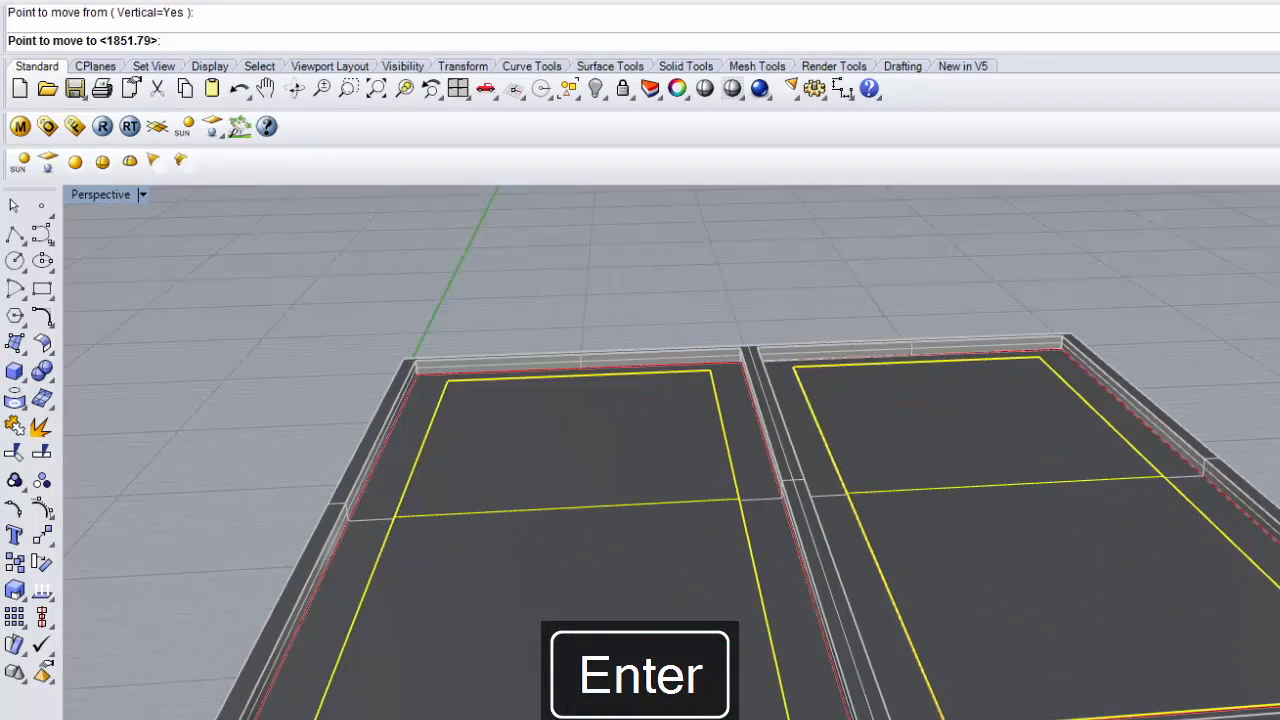
{"action": "type", "text": "-.5"}
{"action": "key", "text": "Return"}
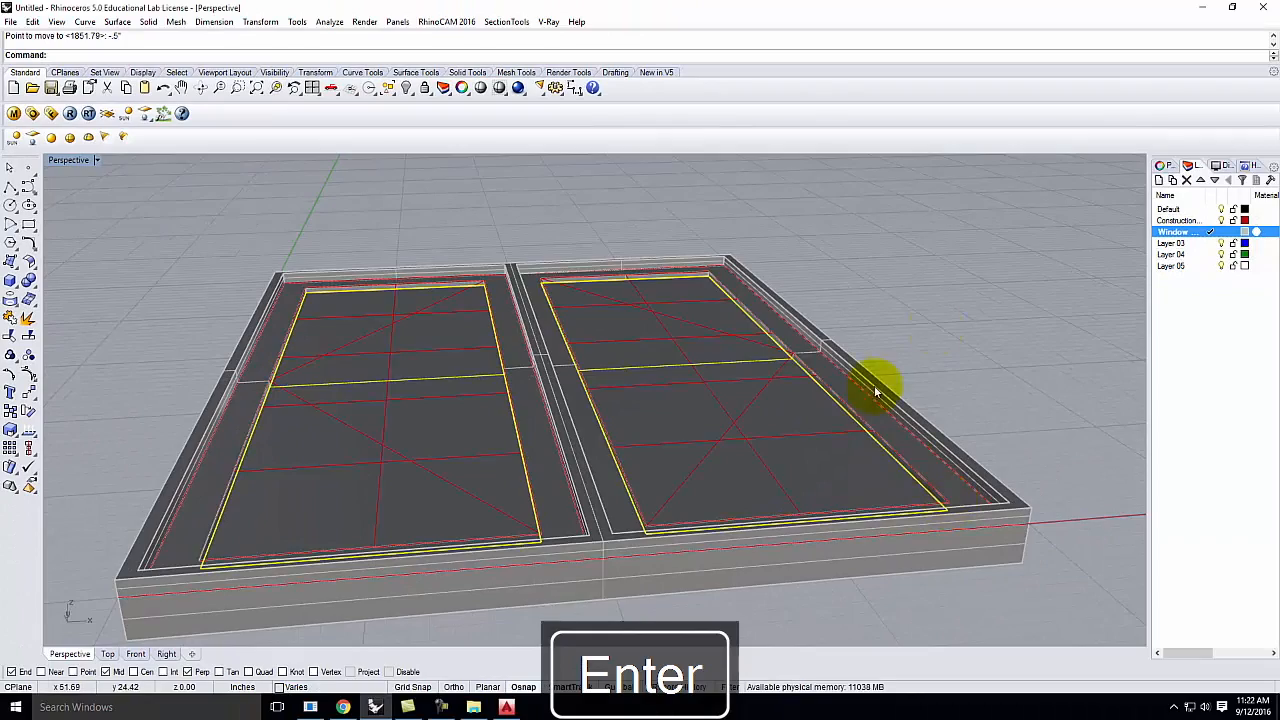
Offset the glass surface of the panel on the x-axis side as a solid to both sides with a distance of .25".
{"action": "right_click_drag", "start_coordinate": [875, 392], "coordinate": [805, 433]}
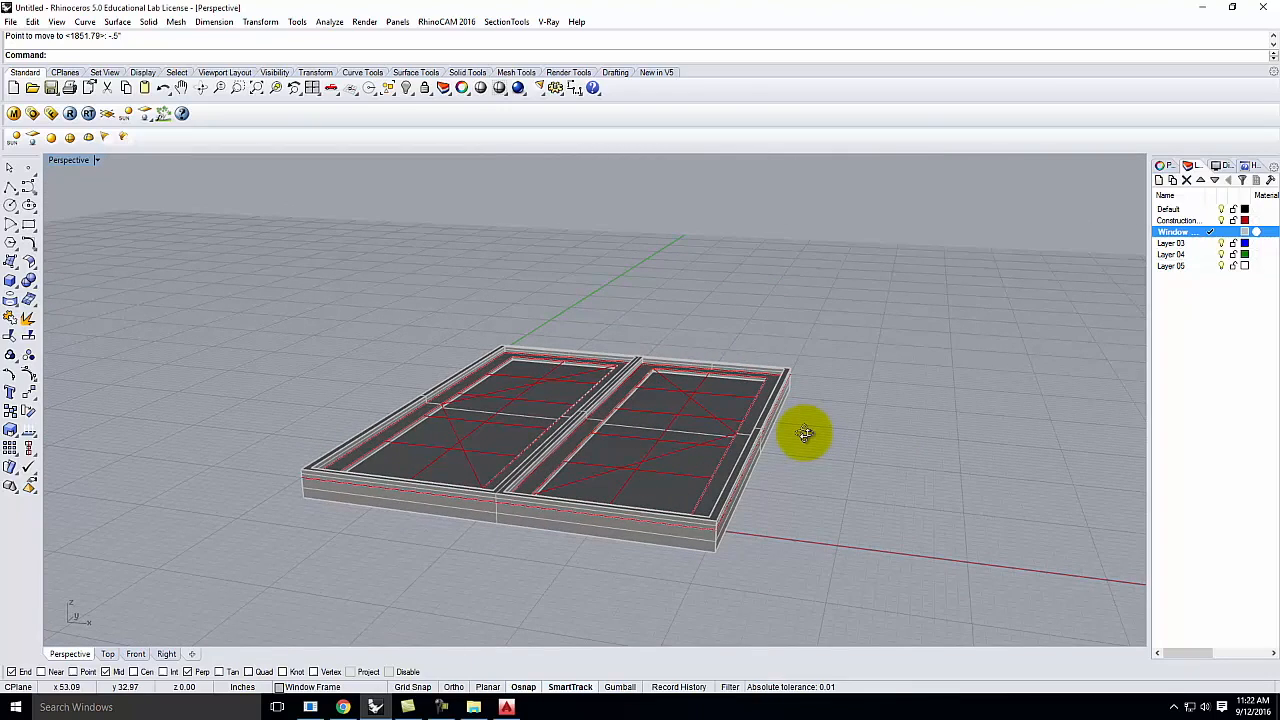
{"action": "right_click_drag", "start_coordinate": [529, 429], "coordinate": [539, 458]}
{"action": "scroll", "coordinate": [646, 430], "scroll_direction": "up", "scroll_amount": 5}
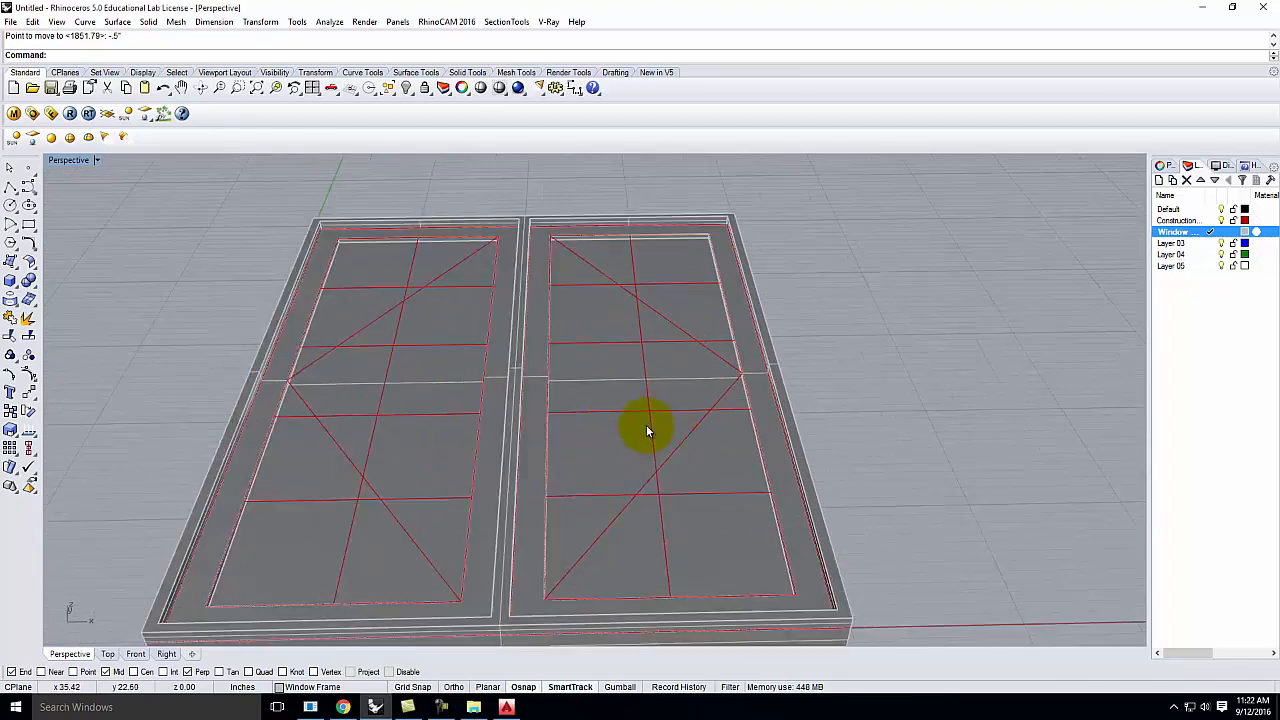
{"action": "left_click", "coordinate": [596, 462]}
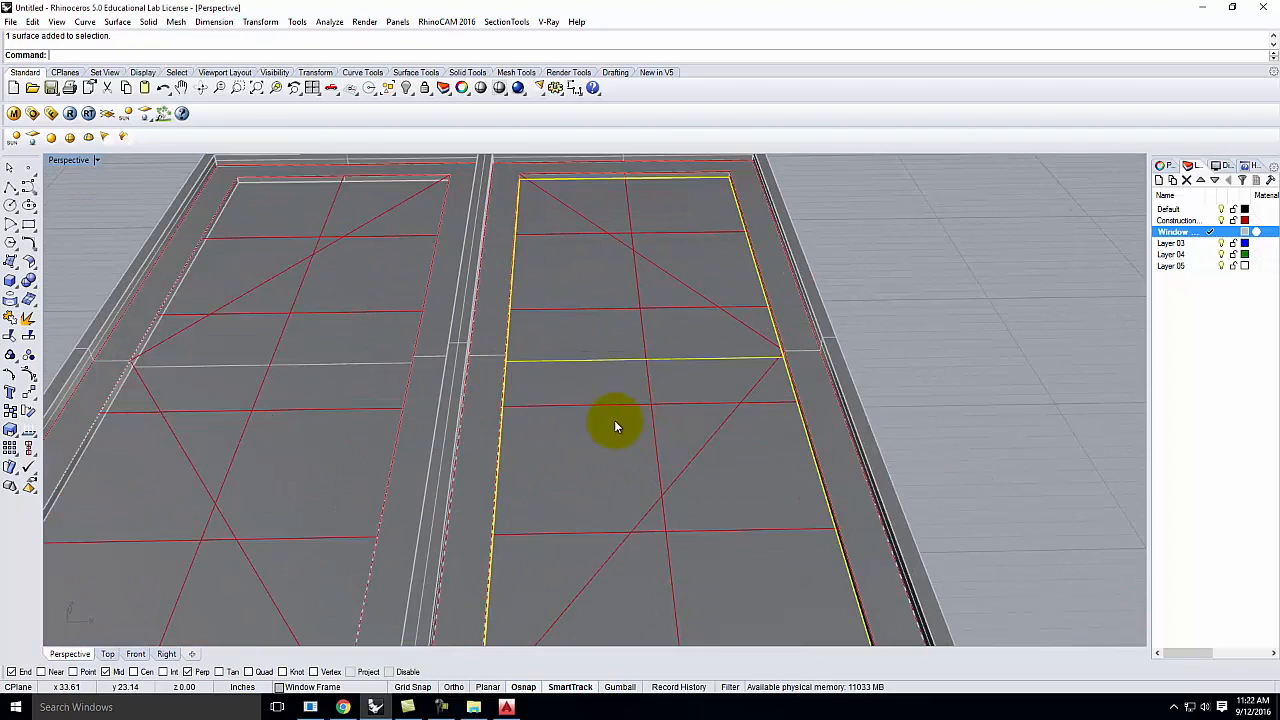
{"action": "type", "text": "Offsets"}
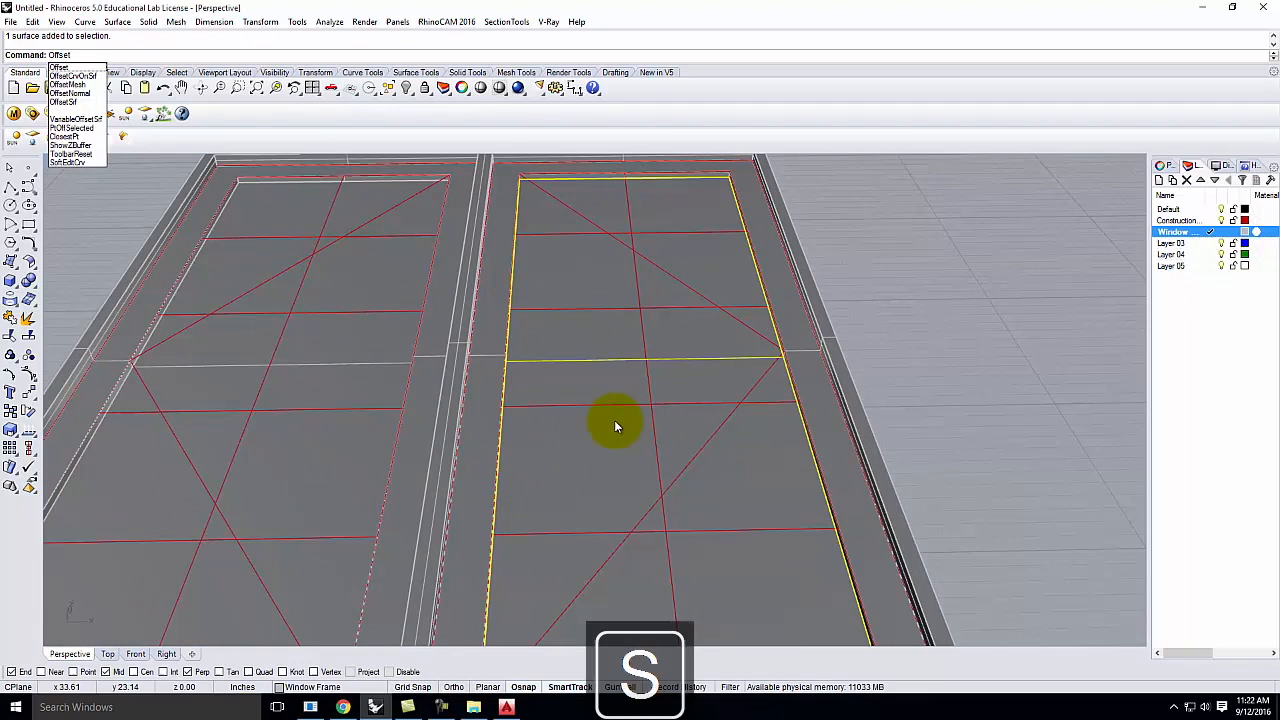
{"action": "key", "text": "Return"}
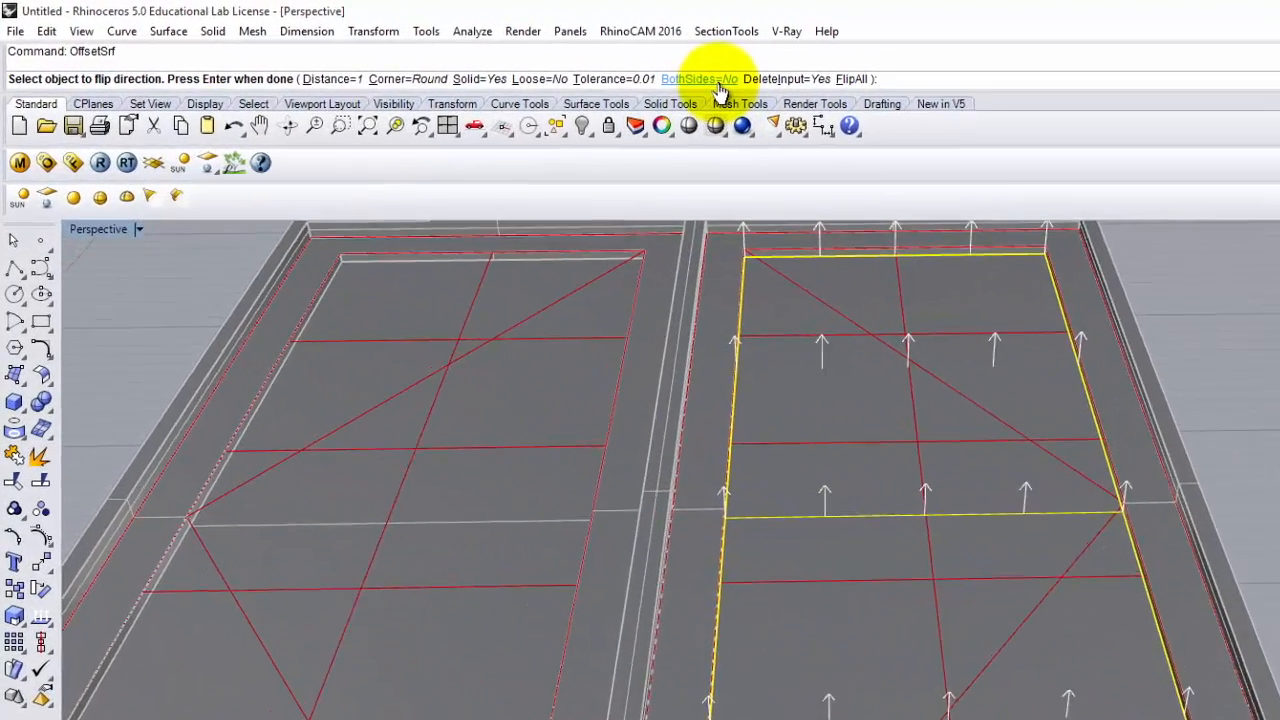
{"action": "left_click", "coordinate": [500, 57]}
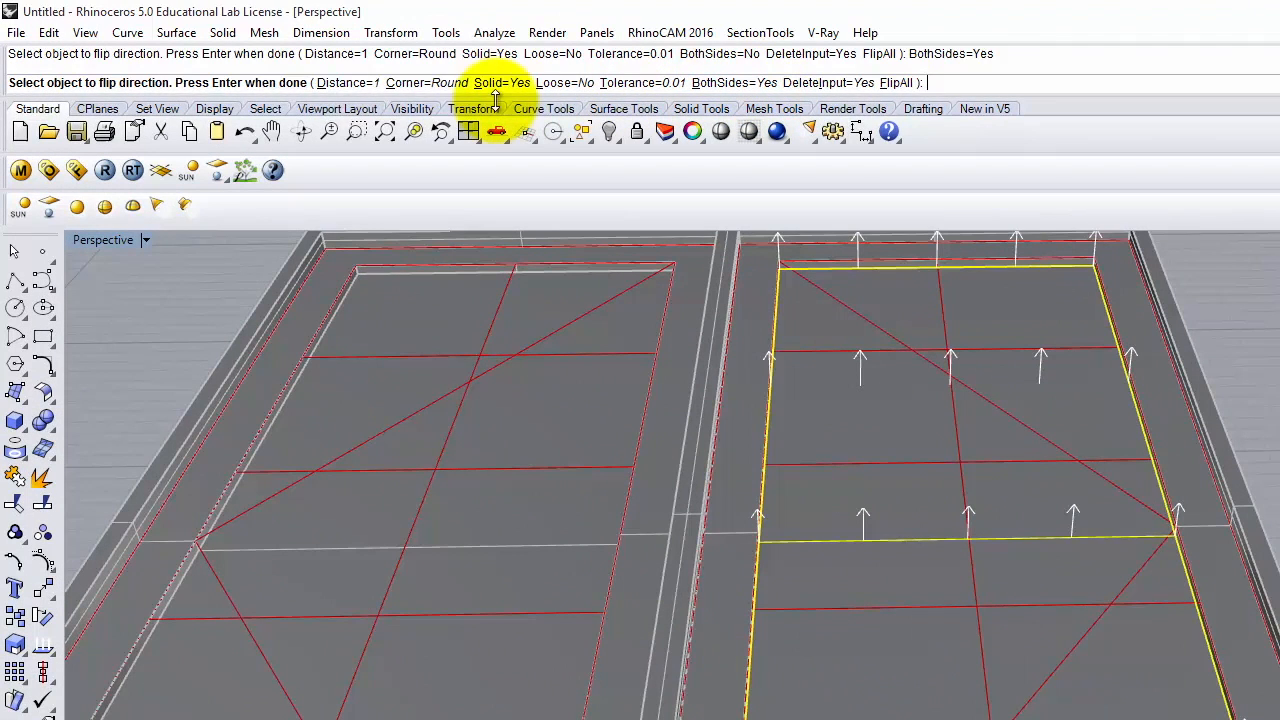
{"action": "left_click", "coordinate": [336, 83]}
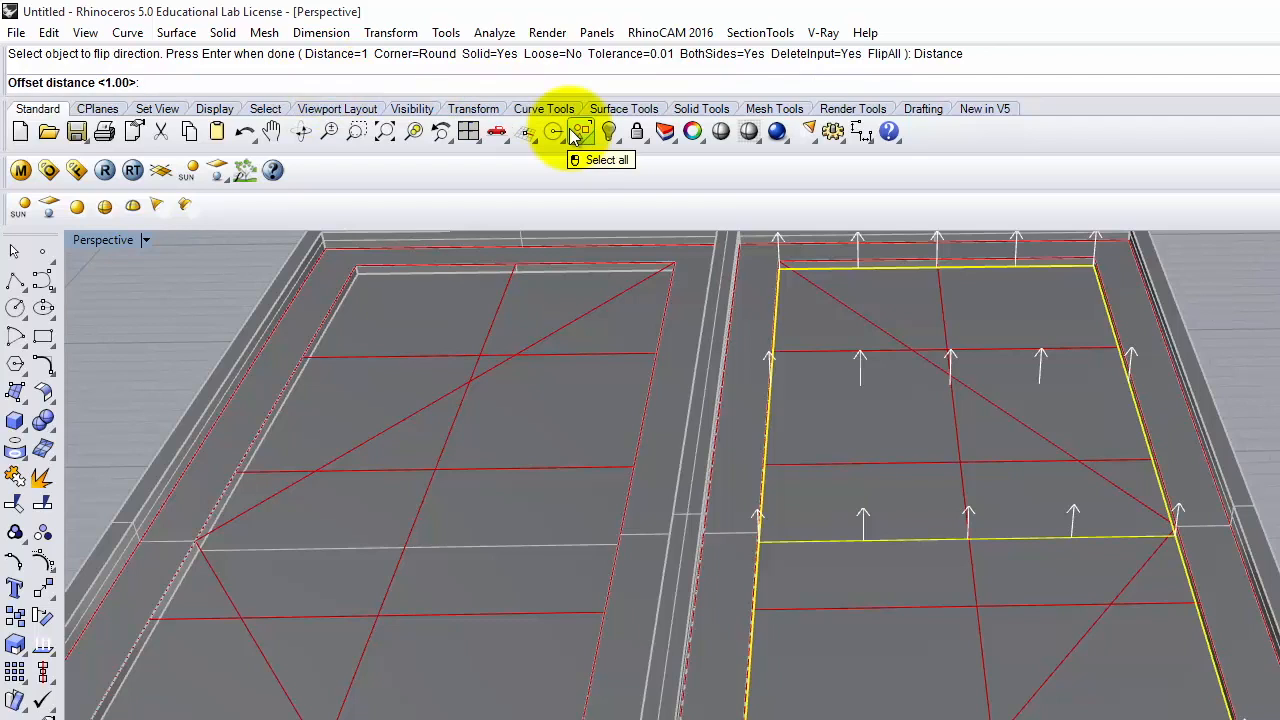
{"action": "type", "text": ".25"}
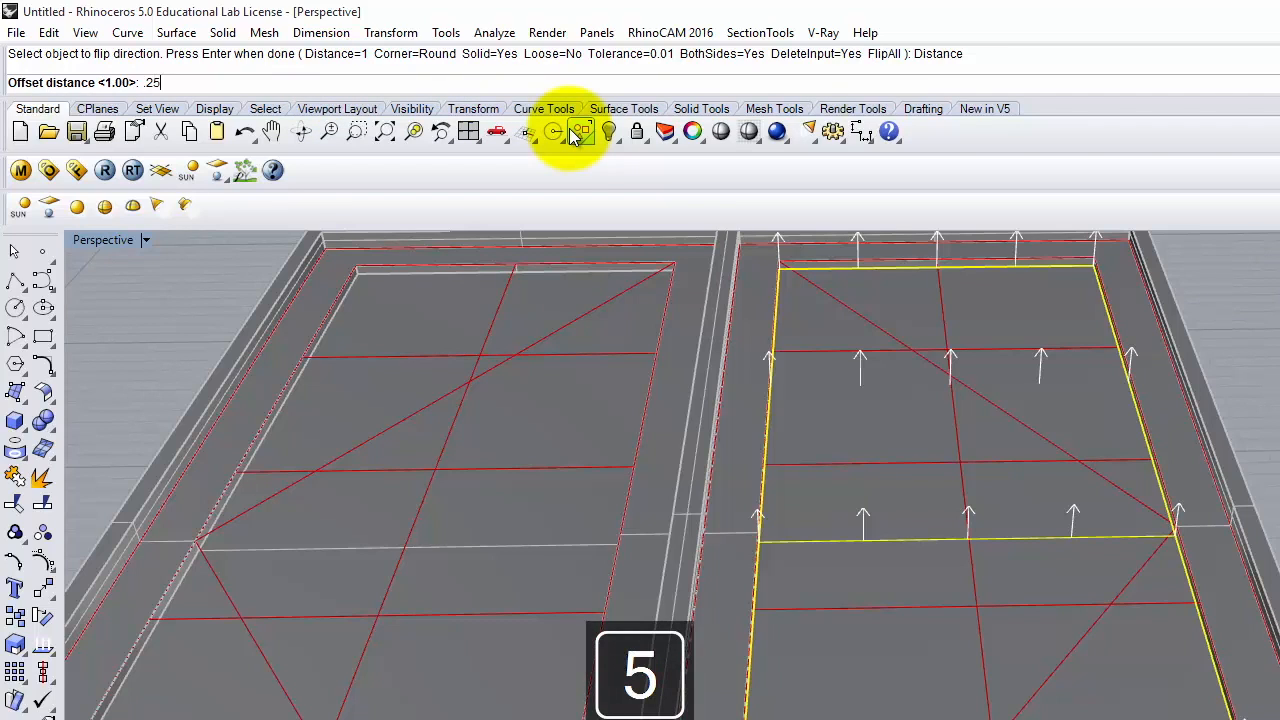
{"action": "key", "text": "Return"}
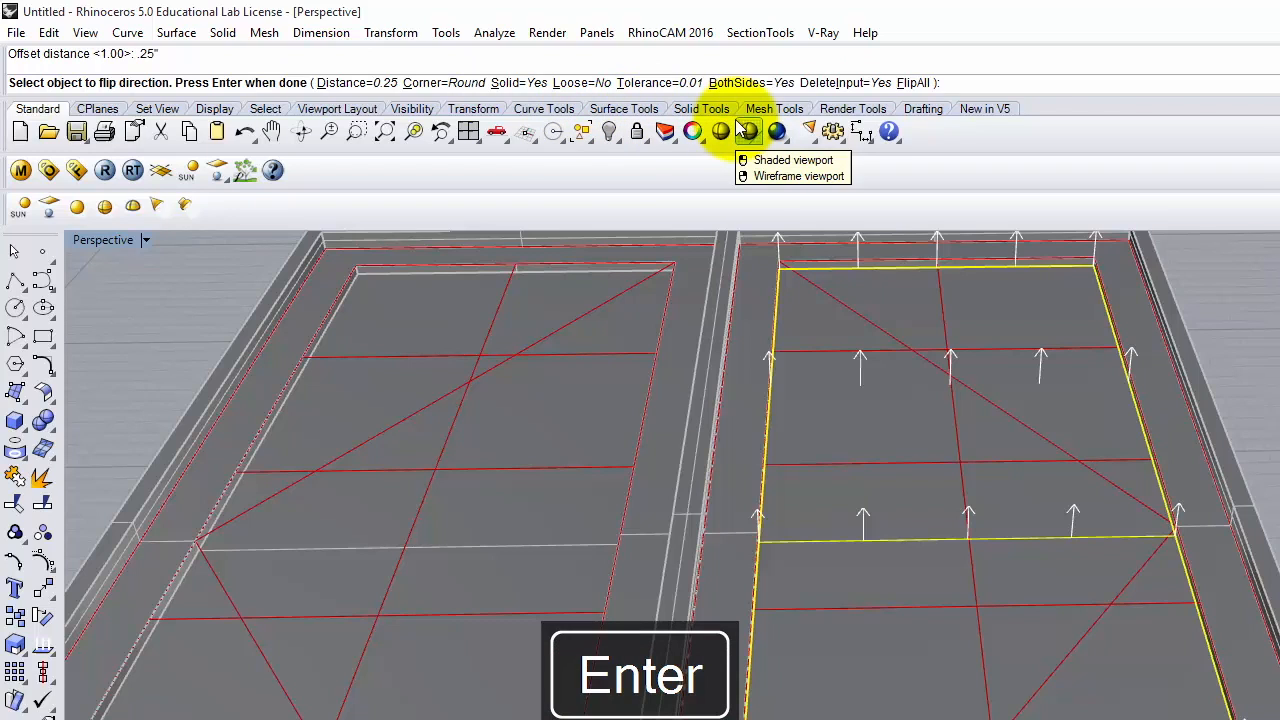
{"action": "key", "text": "Return"}
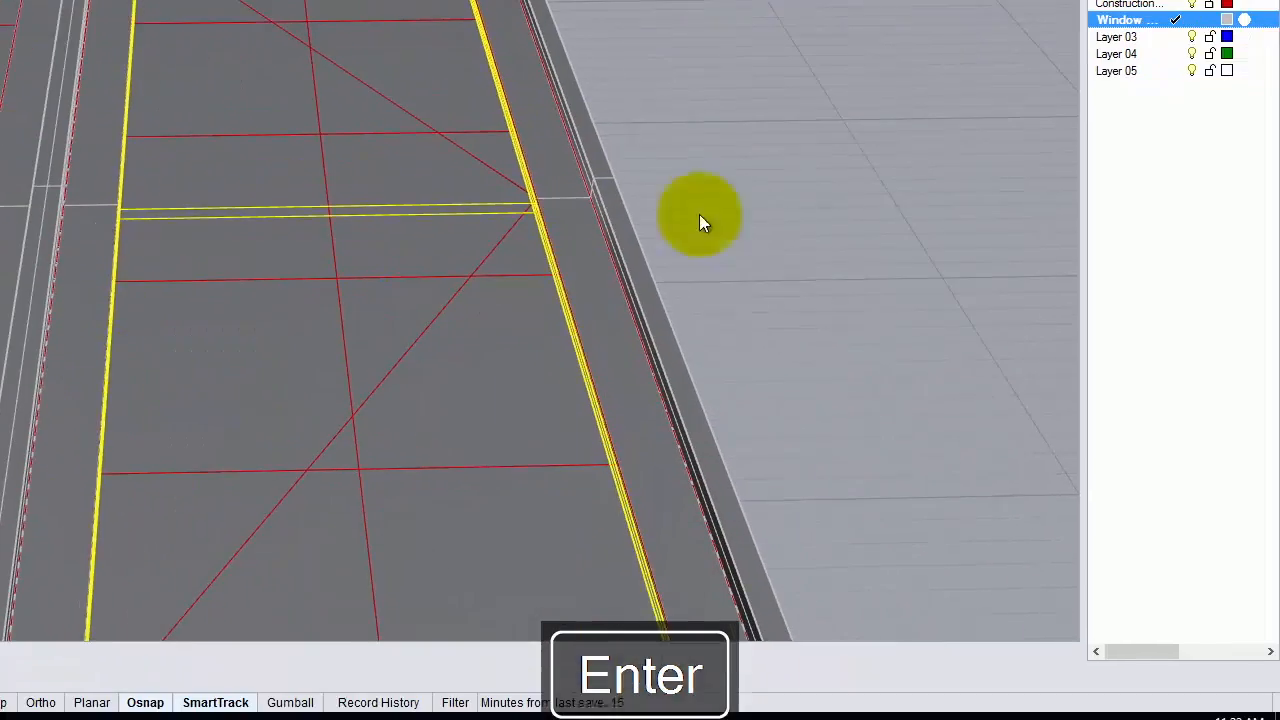
Offset the other panel's glass surface as a solid to both sides, keeping the .25 distance.
{"action": "left_click", "coordinate": [829, 171]}
{"action": "right_click_drag", "start_coordinate": [762, 256], "coordinate": [544, 262]}
{"action": "left_click", "coordinate": [355, 510]}
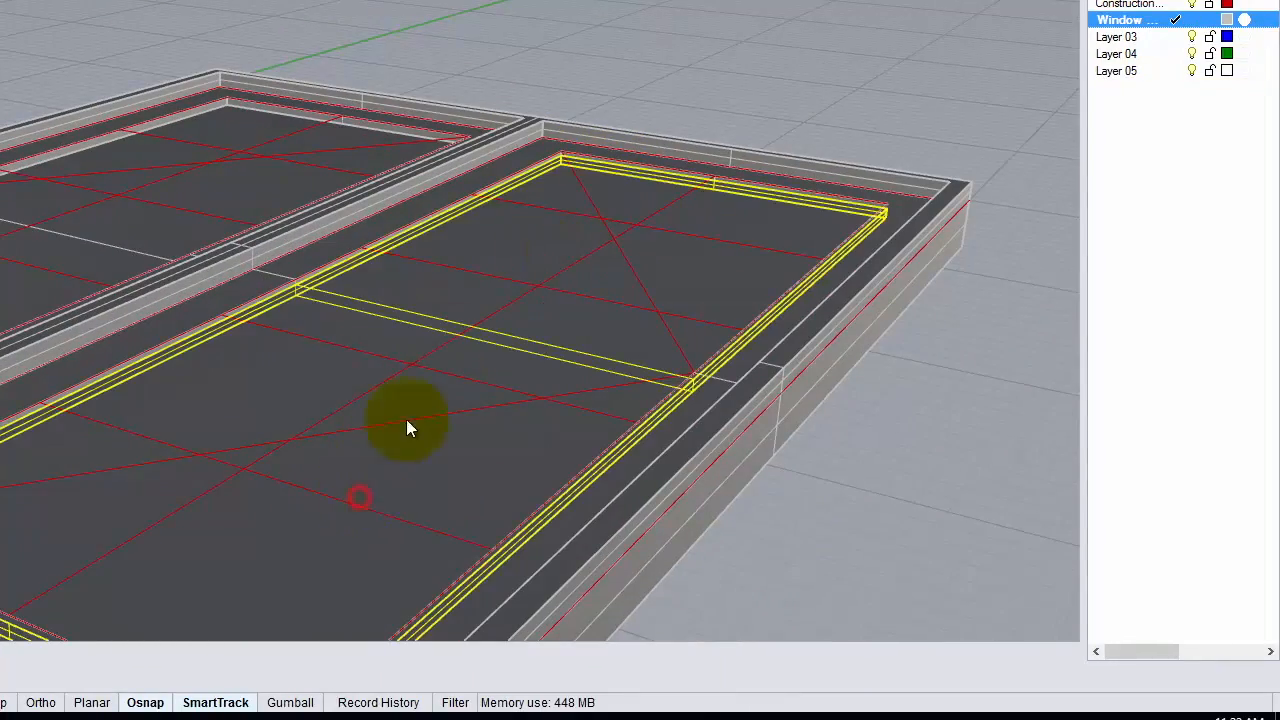
{"action": "right_click_drag", "start_coordinate": [340, 437], "coordinate": [388, 452]}
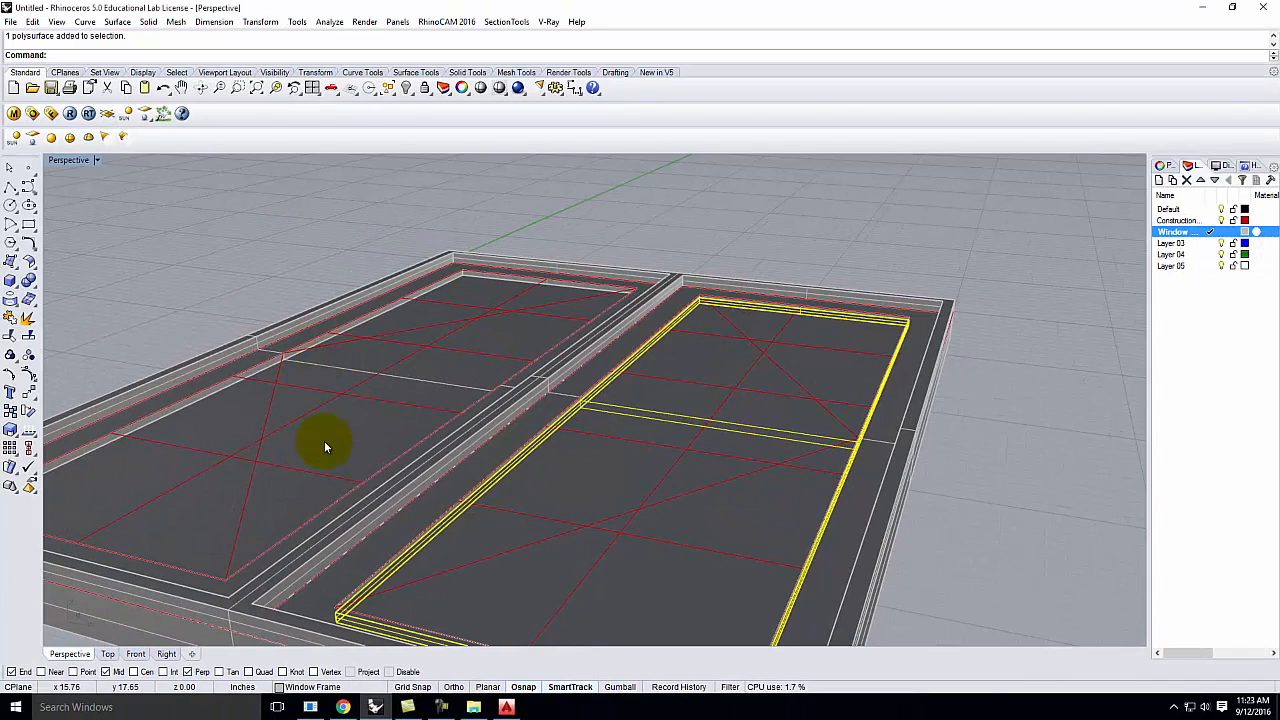
{"action": "left_click", "coordinate": [326, 434]}
{"action": "right_click", "coordinate": [330, 432]}
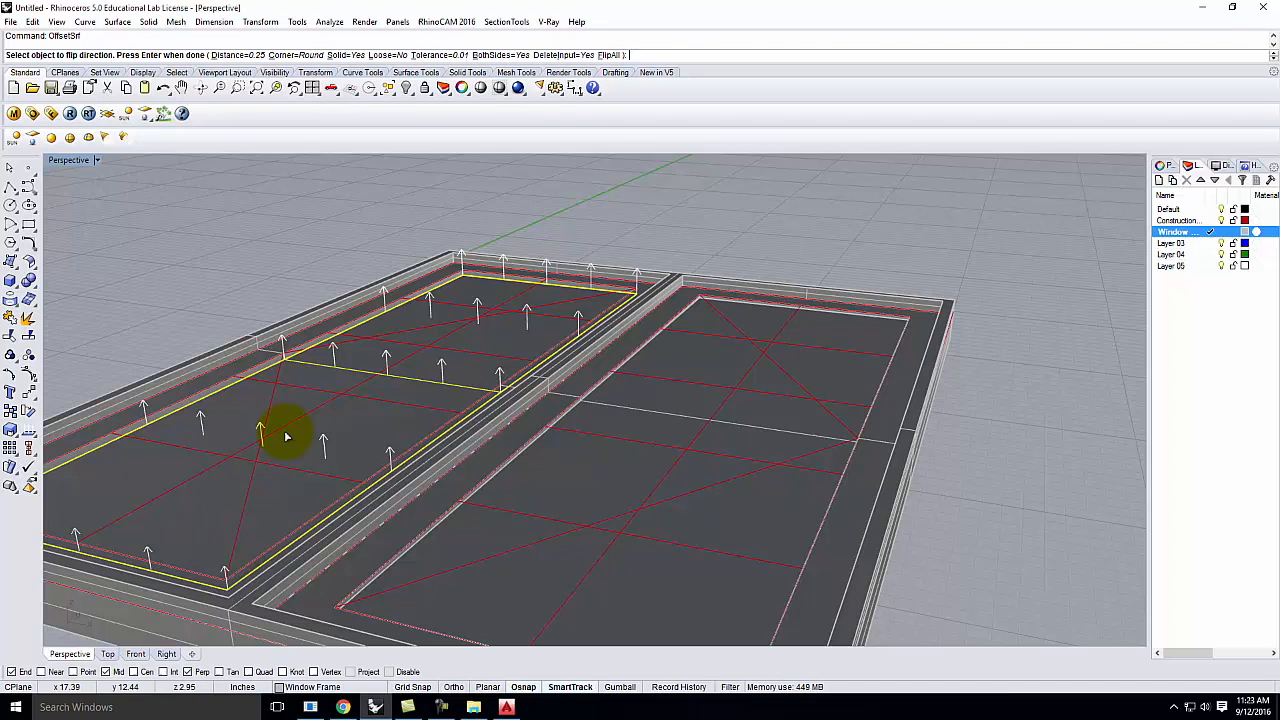
{"action": "key", "text": "Return"}
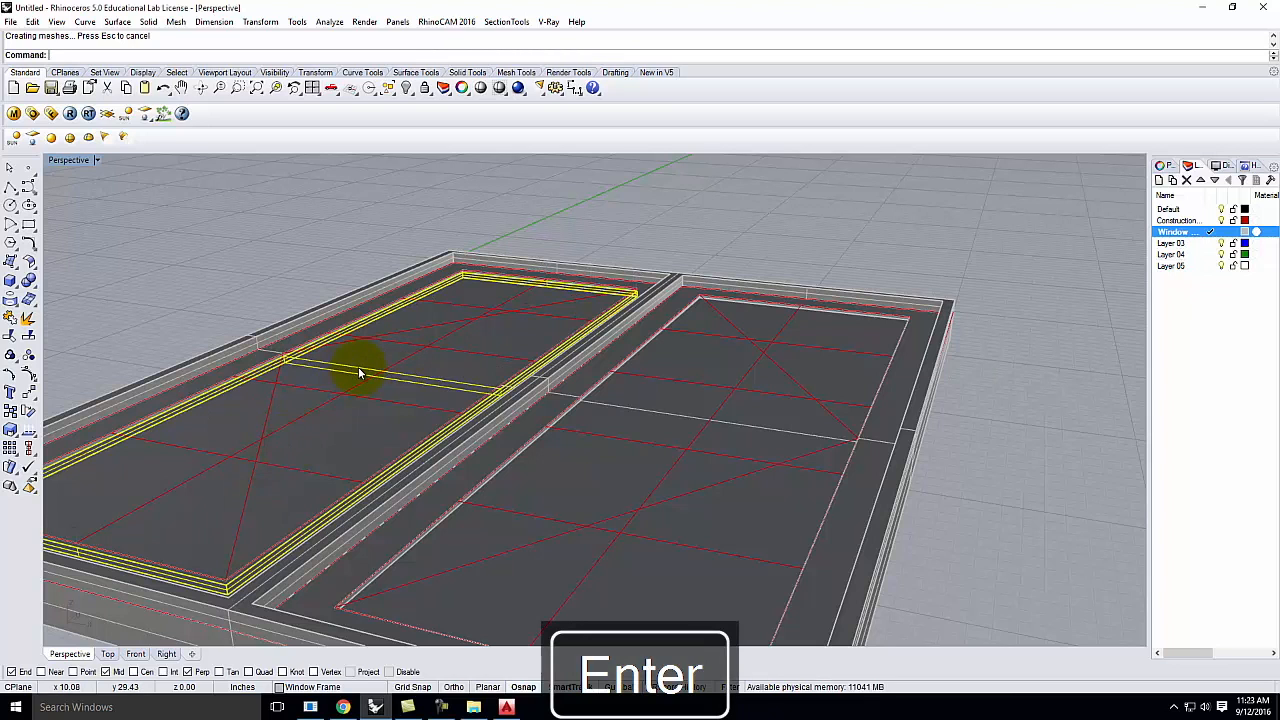
Examine how the thickened glass, sash and outer frame solids fit together by selecting them individually from several angles.
{"action": "scroll", "coordinate": [620, 322], "scroll_direction": "down", "scroll_amount": 4}
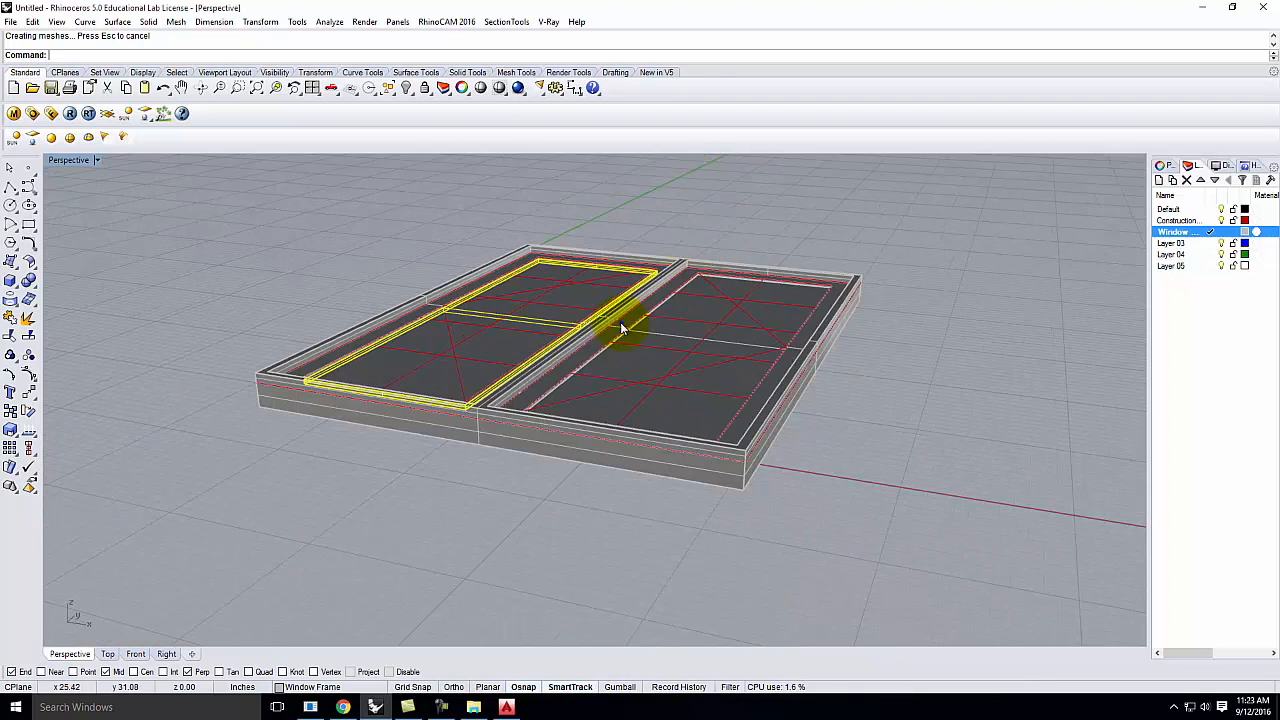
{"action": "scroll", "coordinate": [632, 408], "scroll_direction": "up", "scroll_amount": 5}
{"action": "left_click", "coordinate": [683, 402]}
{"action": "left_click", "coordinate": [1042, 414]}
{"action": "left_click", "coordinate": [722, 391]}
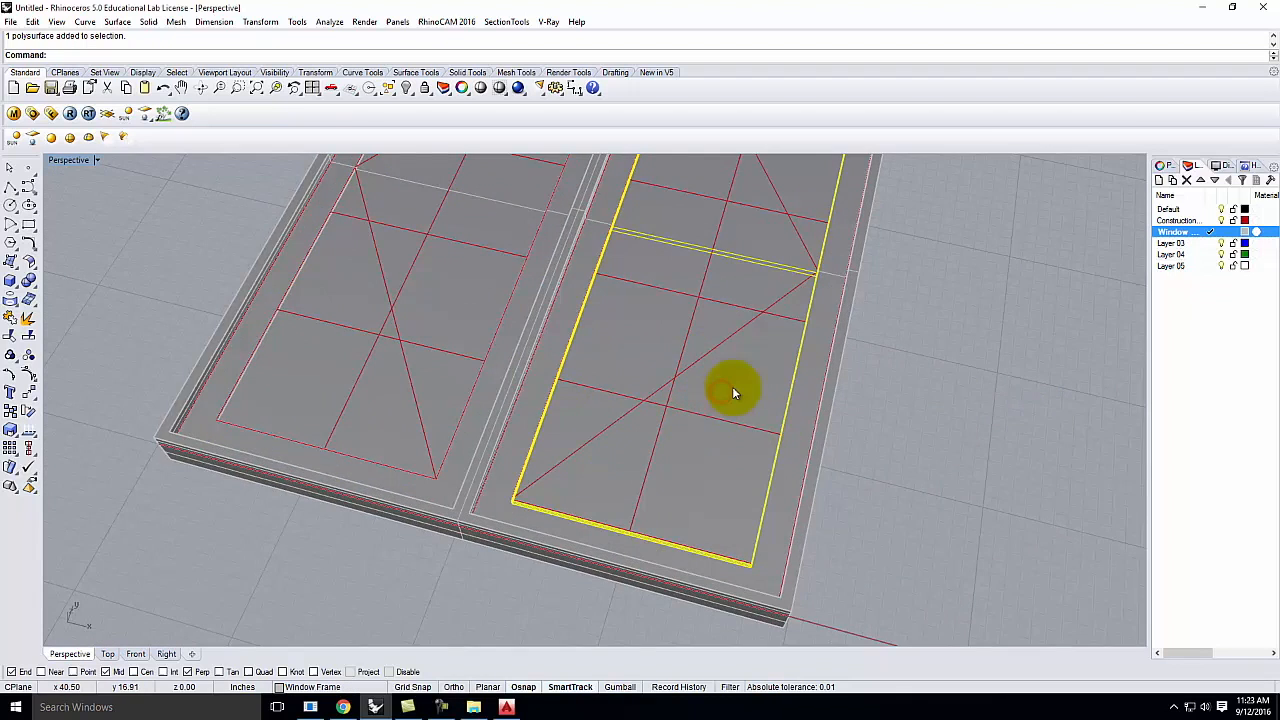
{"action": "scroll", "coordinate": [894, 457], "scroll_direction": "down", "scroll_amount": 6}
{"action": "right_click_drag", "start_coordinate": [894, 371], "coordinate": [663, 366]}
{"action": "left_click", "coordinate": [660, 347]}
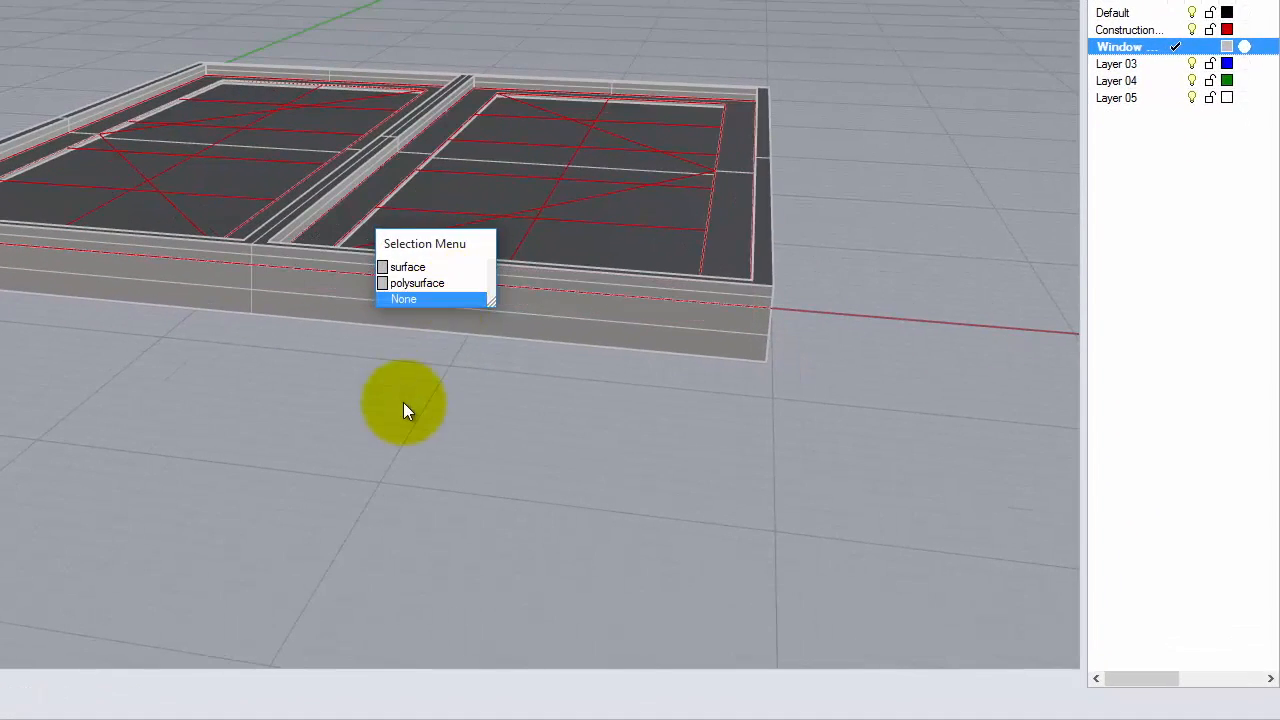
{"action": "left_click", "coordinate": [404, 408]}
{"action": "left_click", "coordinate": [597, 340]}
{"action": "right_click_drag", "start_coordinate": [826, 320], "coordinate": [732, 364]}
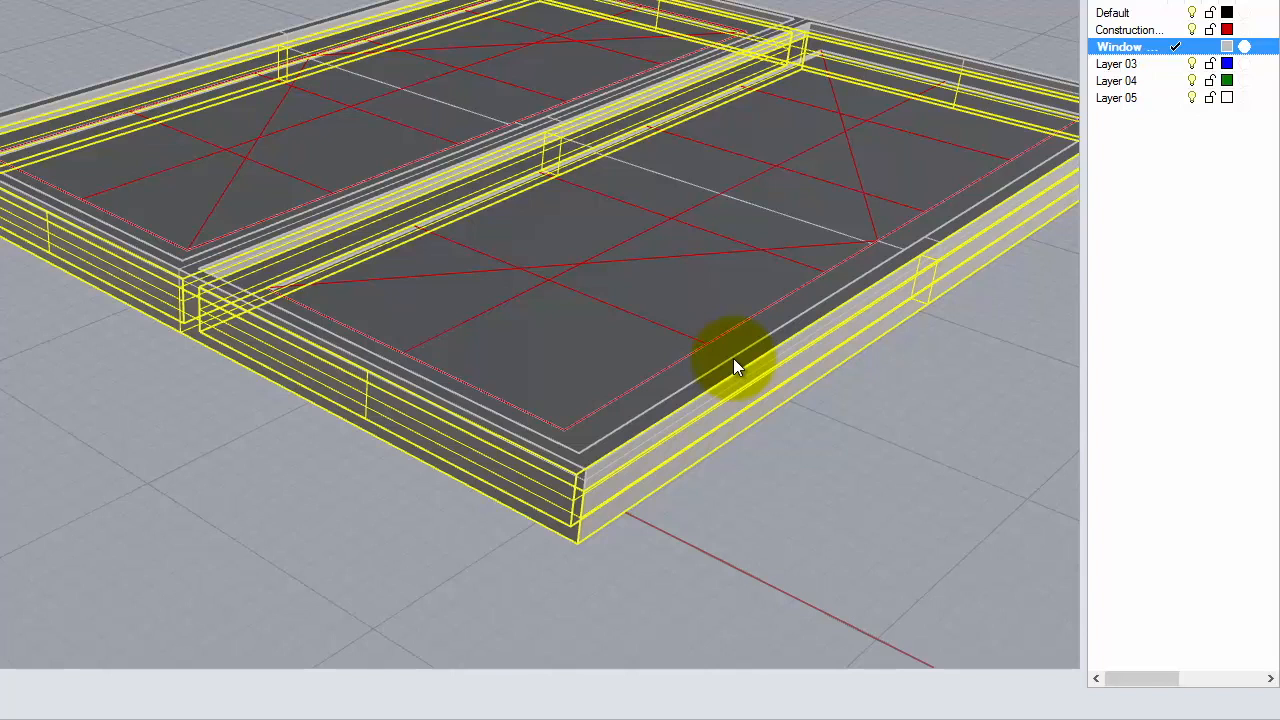
{"action": "scroll", "coordinate": [733, 358], "scroll_direction": "down", "scroll_amount": 2}
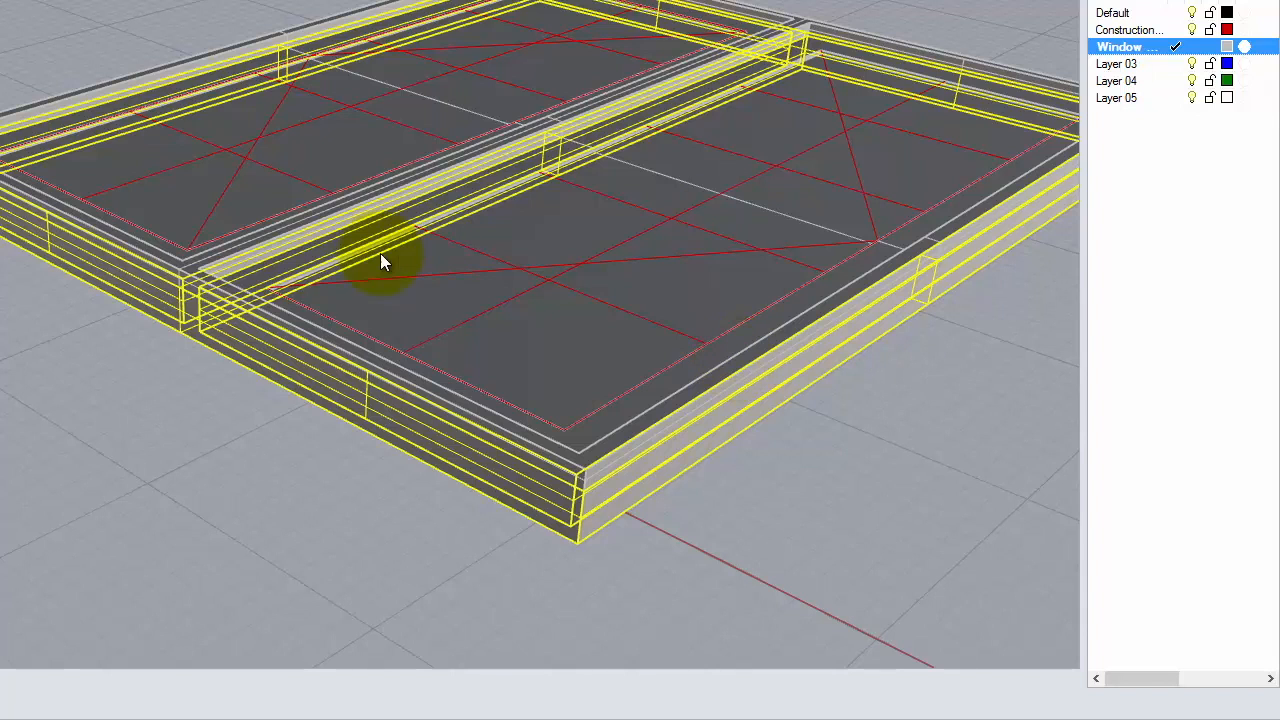
{"action": "scroll", "coordinate": [14, 300], "scroll_direction": "down", "scroll_amount": 2}
{"action": "scroll", "coordinate": [14, 320], "scroll_direction": "up", "scroll_amount": 5}
{"action": "right_click_drag", "start_coordinate": [12, 330], "coordinate": [143, 303]}
{"action": "scroll", "coordinate": [143, 303], "scroll_direction": "down", "scroll_amount": 4}
{"action": "right_click_drag", "start_coordinate": [518, 251], "coordinate": [465, 222]}
{"action": "key", "text": "Escape"}
Rename Layer 03 as Window Glass.
{"action": "double_click", "coordinate": [1140, 50]}
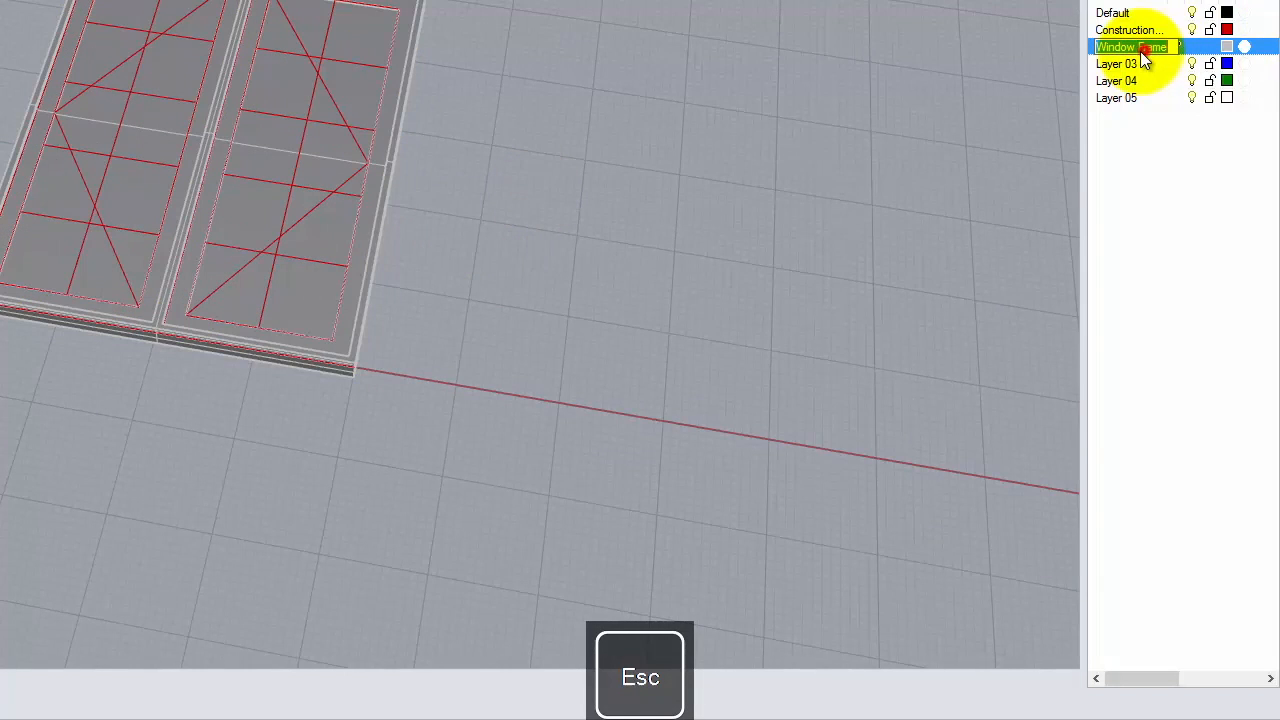
{"action": "left_click", "coordinate": [1142, 66]}
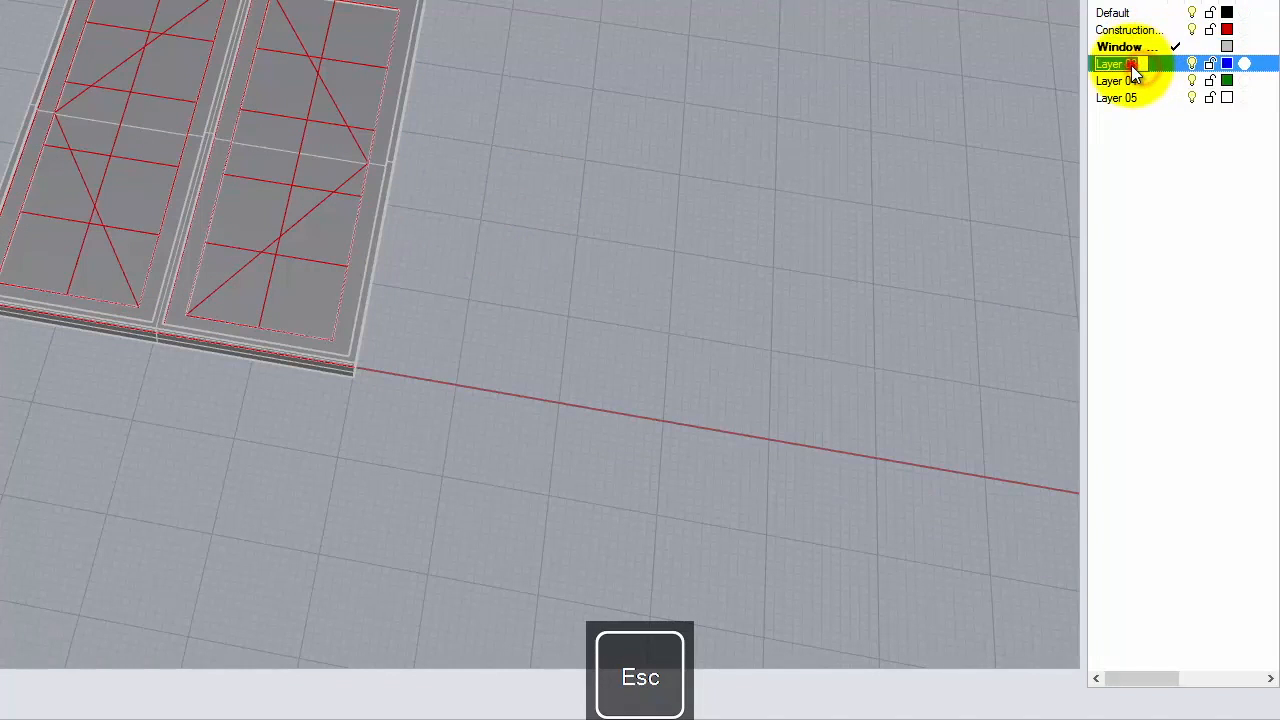
{"action": "left_click_drag", "start_coordinate": [1141, 67], "coordinate": [1043, 69]}
{"action": "type", "text": "Window2 G\\"}
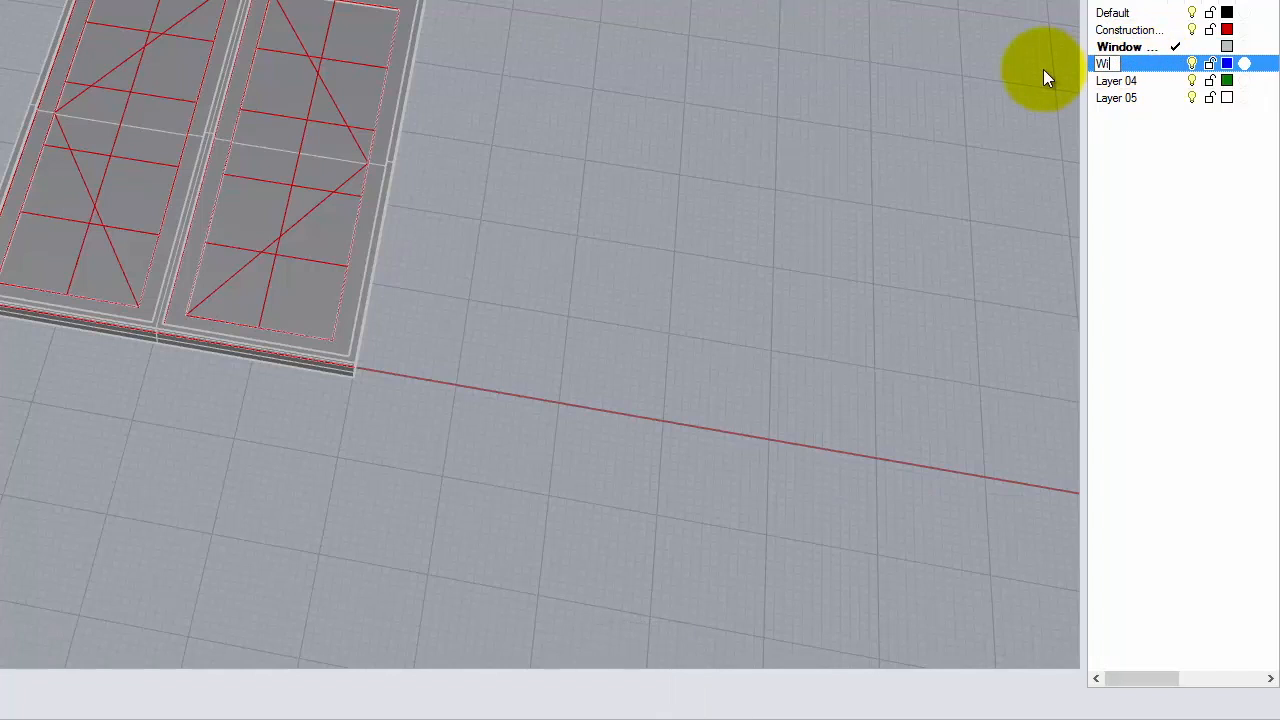
{"action": "key", "text": "BackSpace"}
{"action": "type", "text": "Glass"}
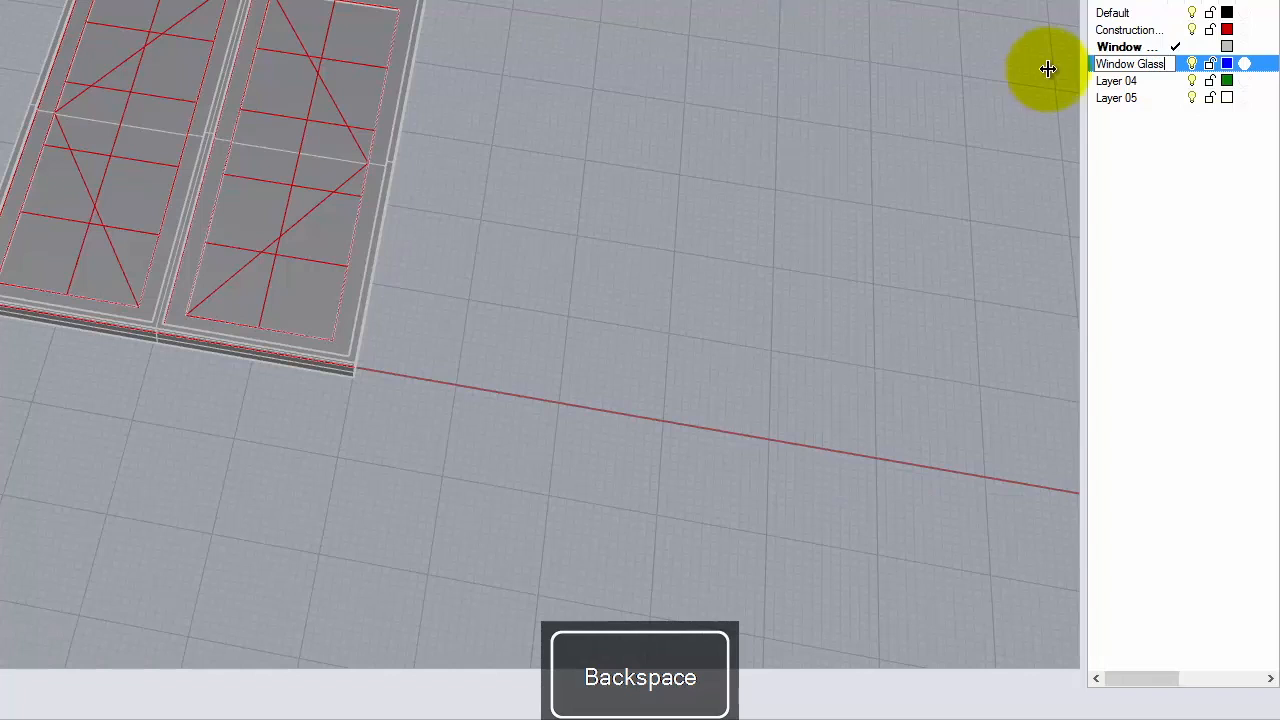
{"action": "left_click", "coordinate": [1115, 81]}
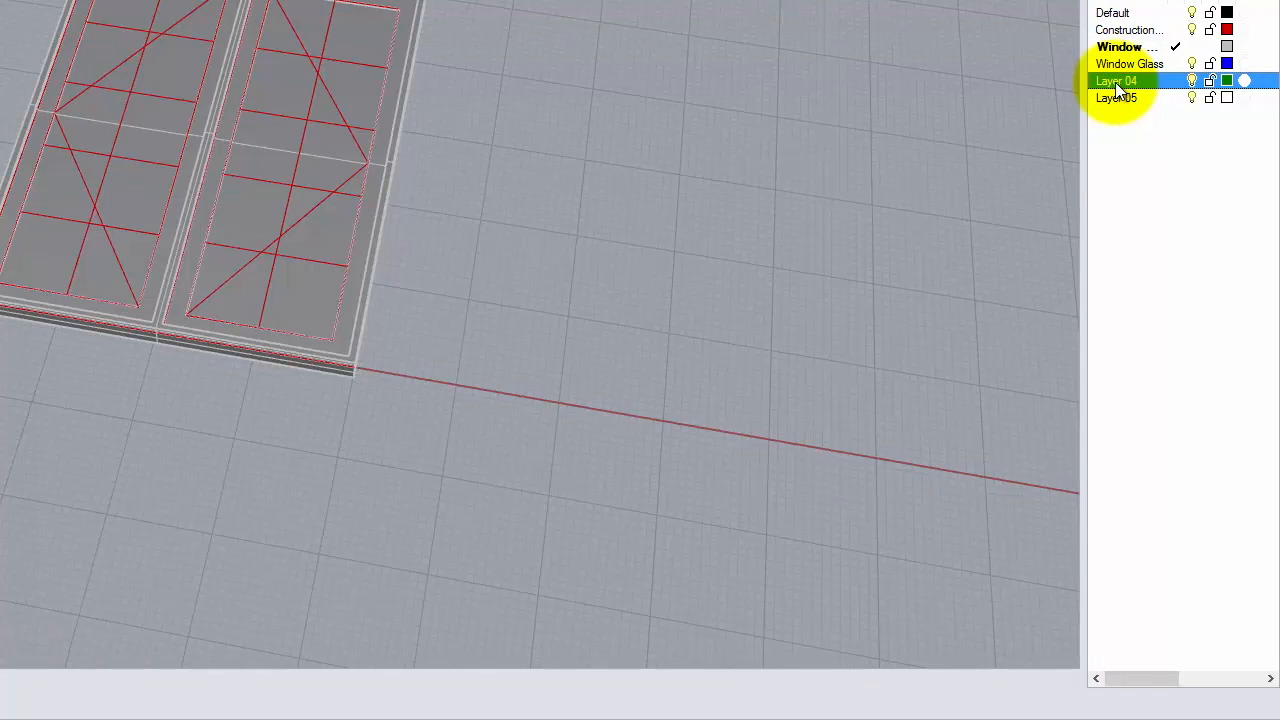
{"action": "left_click", "coordinate": [1166, 139]}
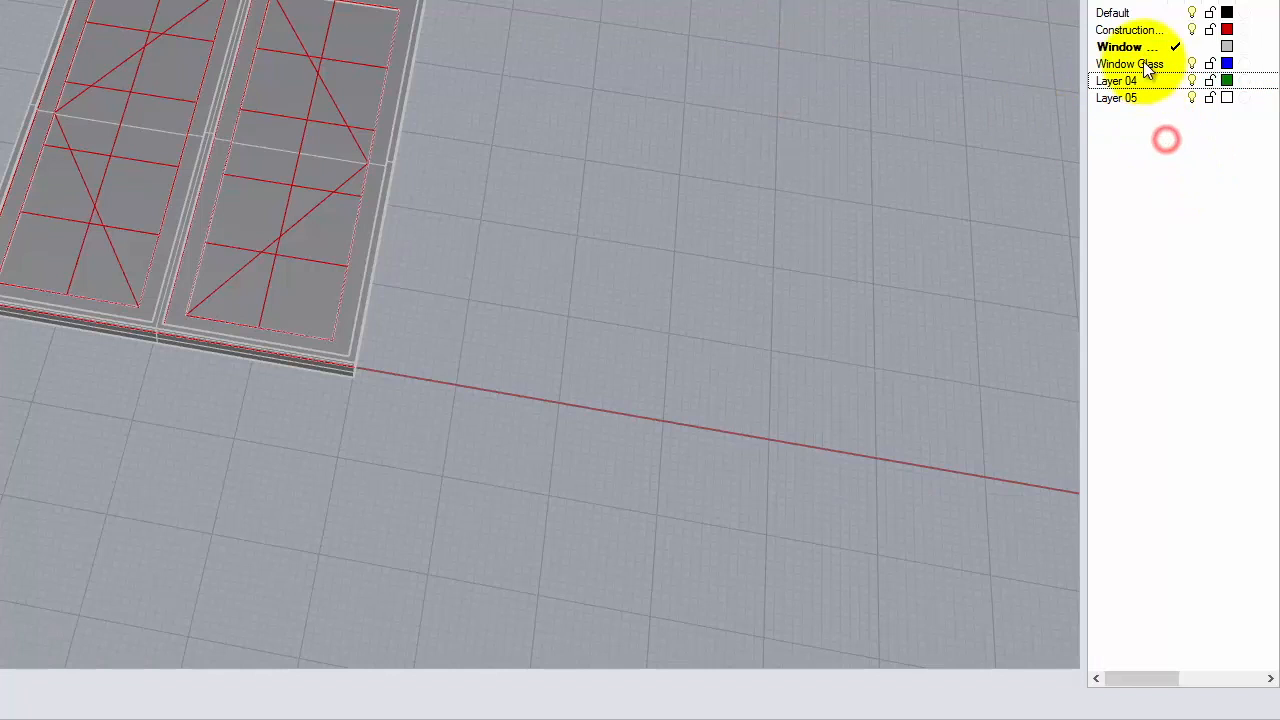
Make Layer 04 the current layer and rename it Window 4-0x5-0.
{"action": "double_click", "coordinate": [1118, 83]}
{"action": "left_click", "coordinate": [1144, 83]}
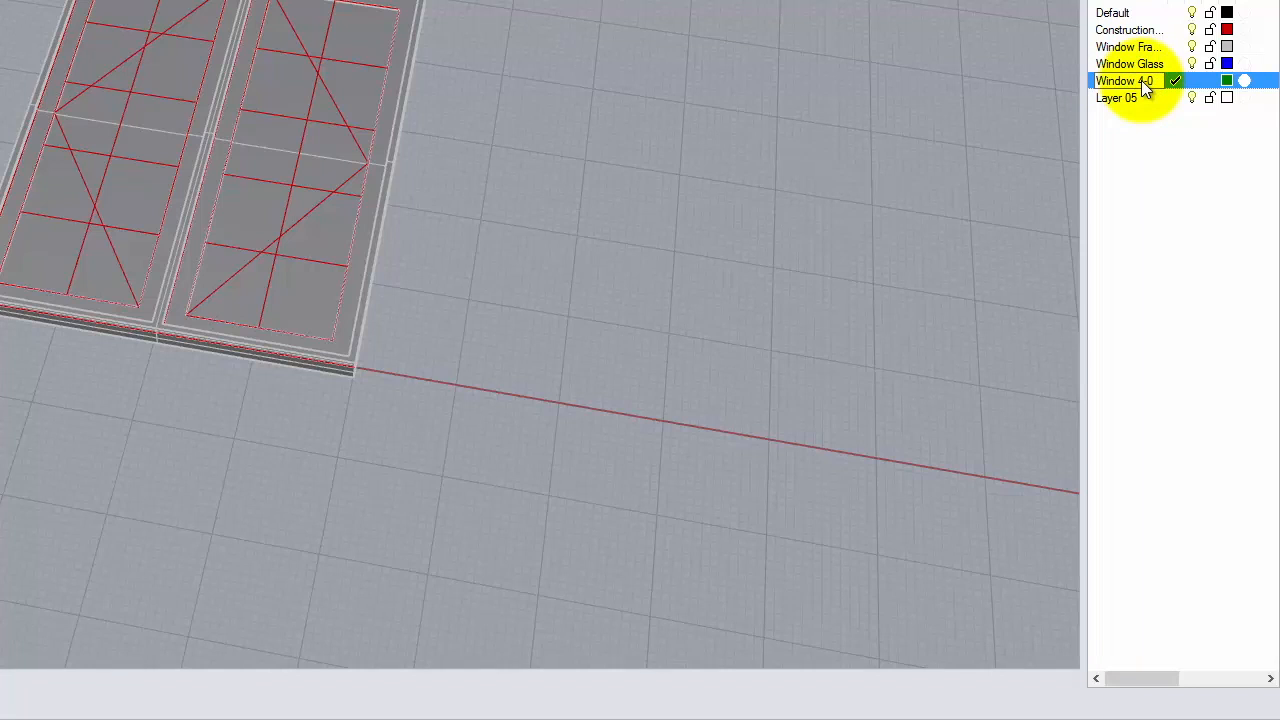
{"action": "type", "text": "Window 4-0x5-0"}
{"action": "left_click", "coordinate": [1154, 202]}
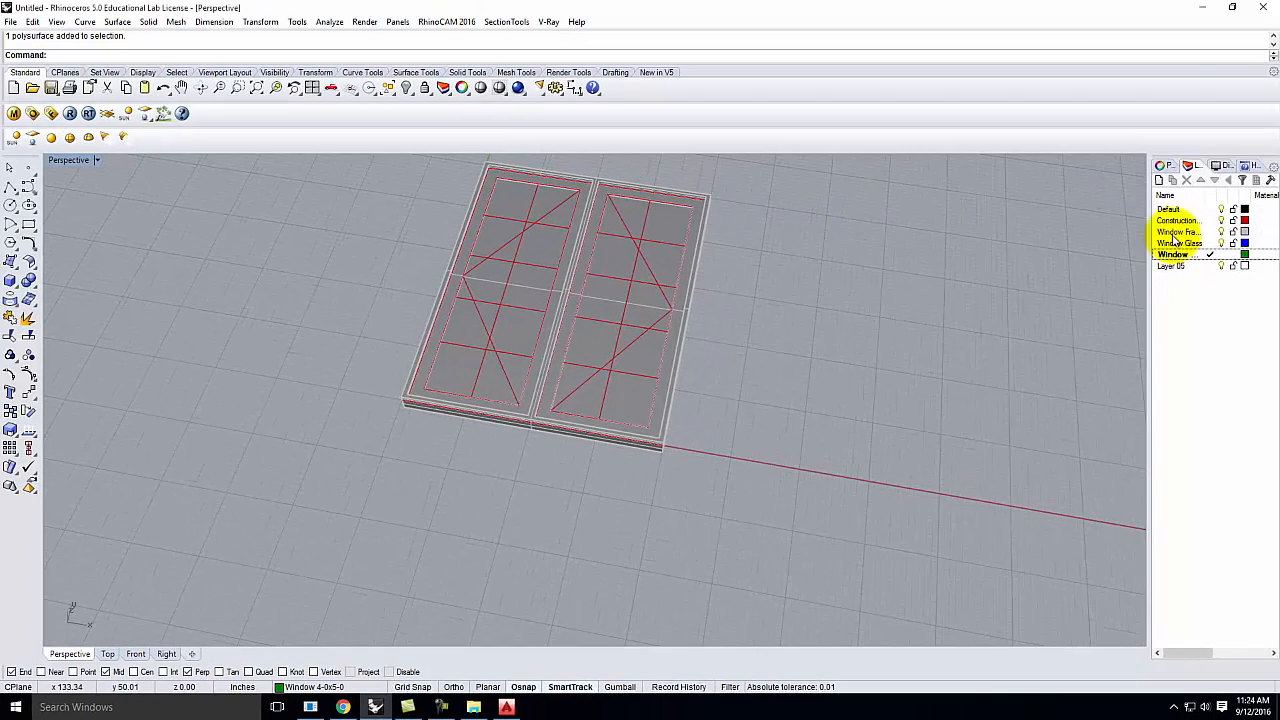
Nest the Window Frame and Window Glass layers as sublayers of Window 4-0x5-0.
{"action": "left_click", "coordinate": [1126, 47]}
{"action": "left_click", "coordinate": [1175, 244], "text": "shift"}
{"action": "left_click_drag", "start_coordinate": [1174, 238], "coordinate": [1179, 256]}
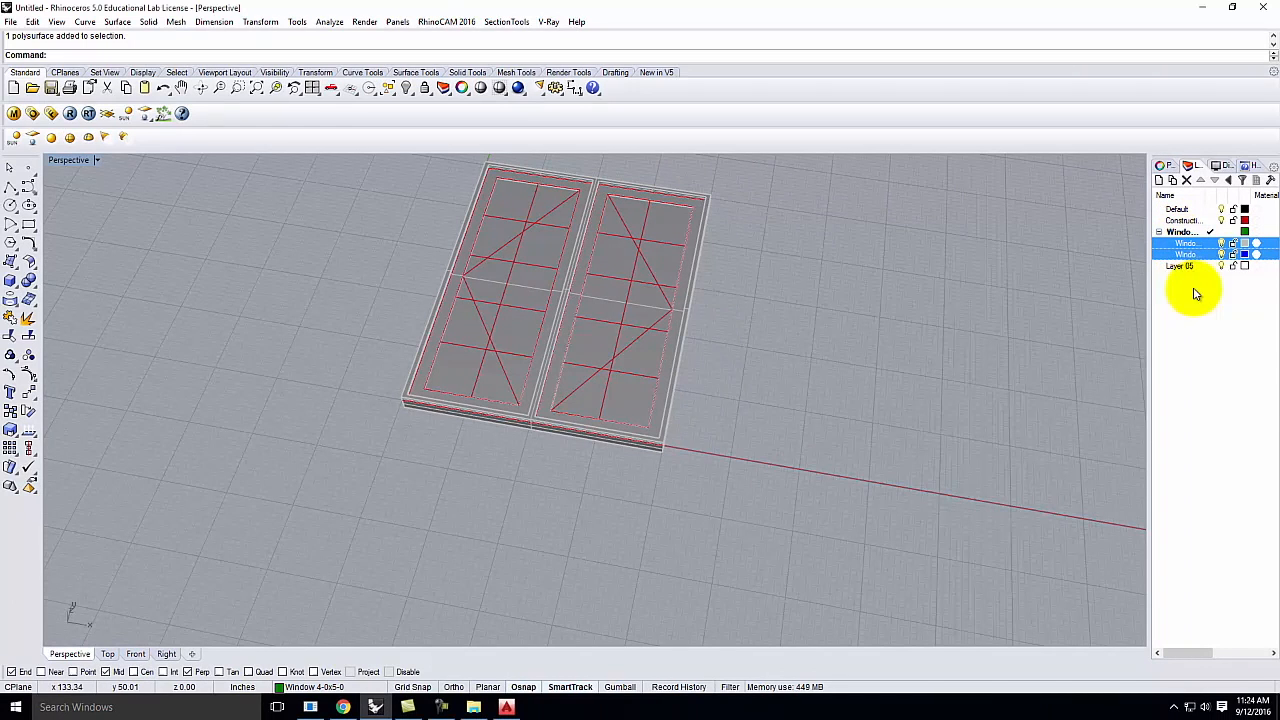
{"action": "left_click", "coordinate": [1194, 288]}
{"action": "left_click", "coordinate": [962, 260]}
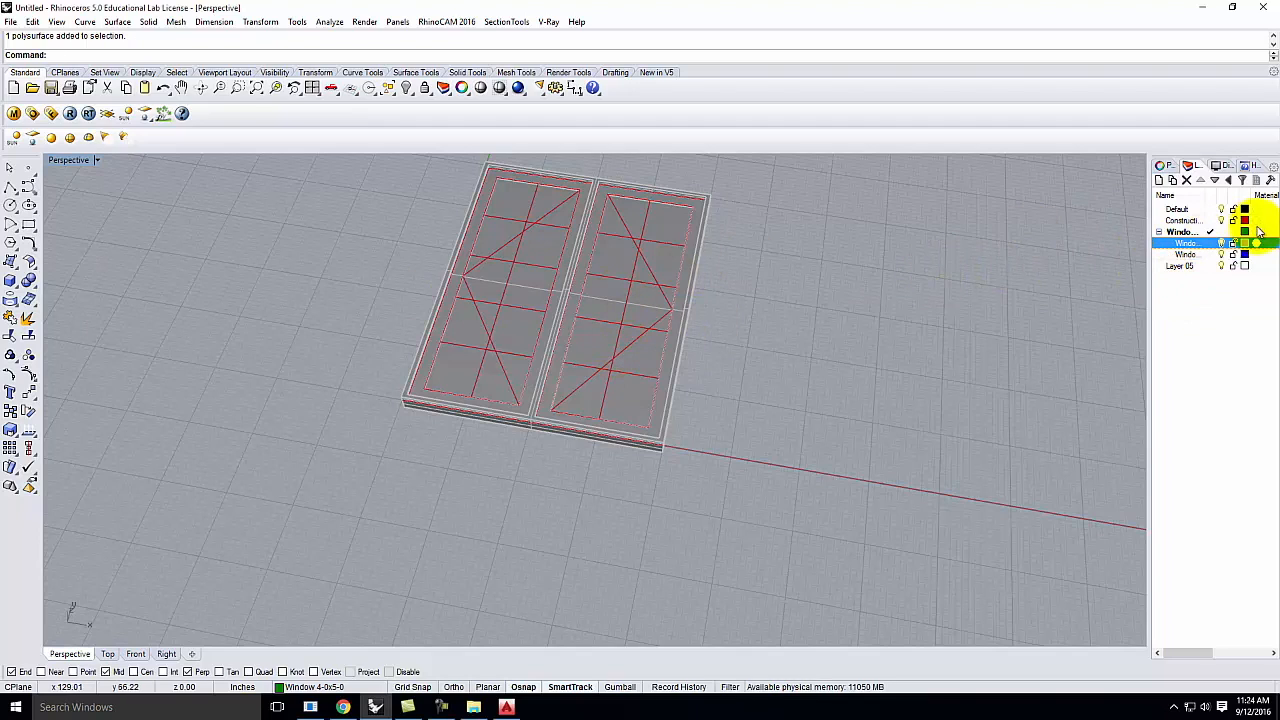
Load the Basic Glass material into the V-Ray scene materials from Digital Tools > Resources > V-Ray > V-Ray Materials > Glass on the college OneDrive.
{"action": "left_click", "coordinate": [17, 115]}
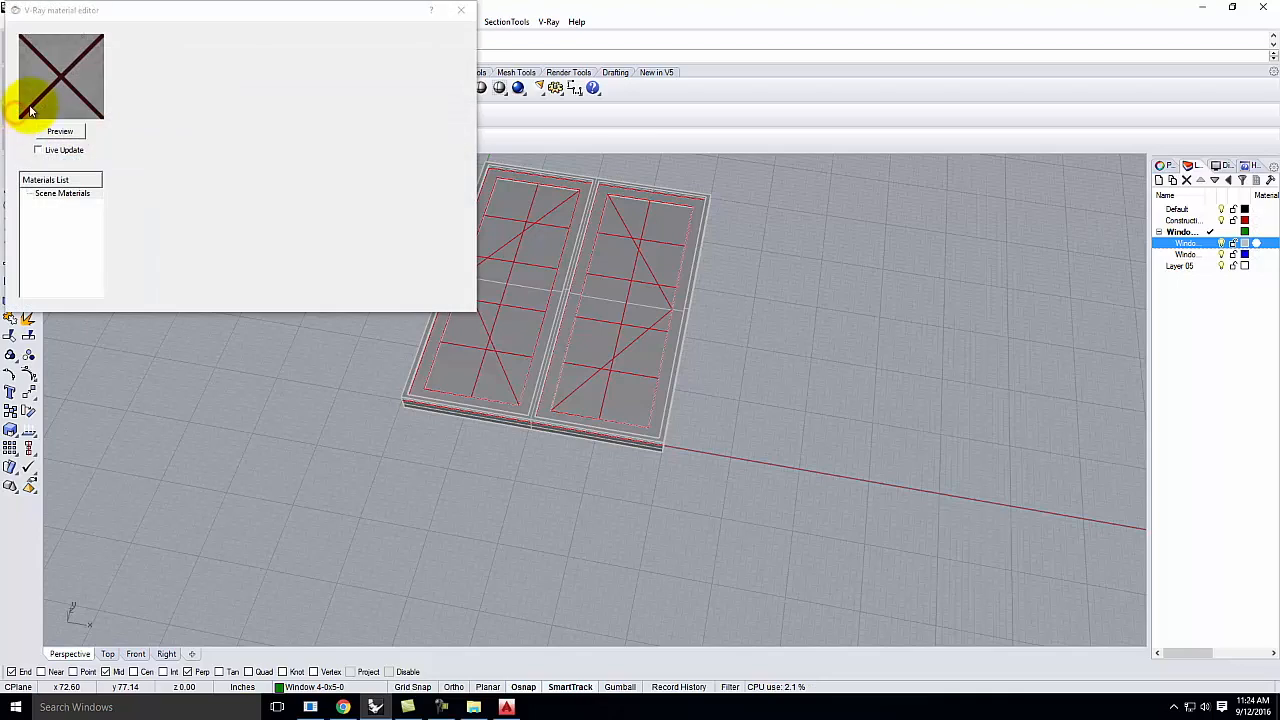
{"action": "left_click", "coordinate": [57, 194]}
{"action": "right_click", "coordinate": [57, 194]}
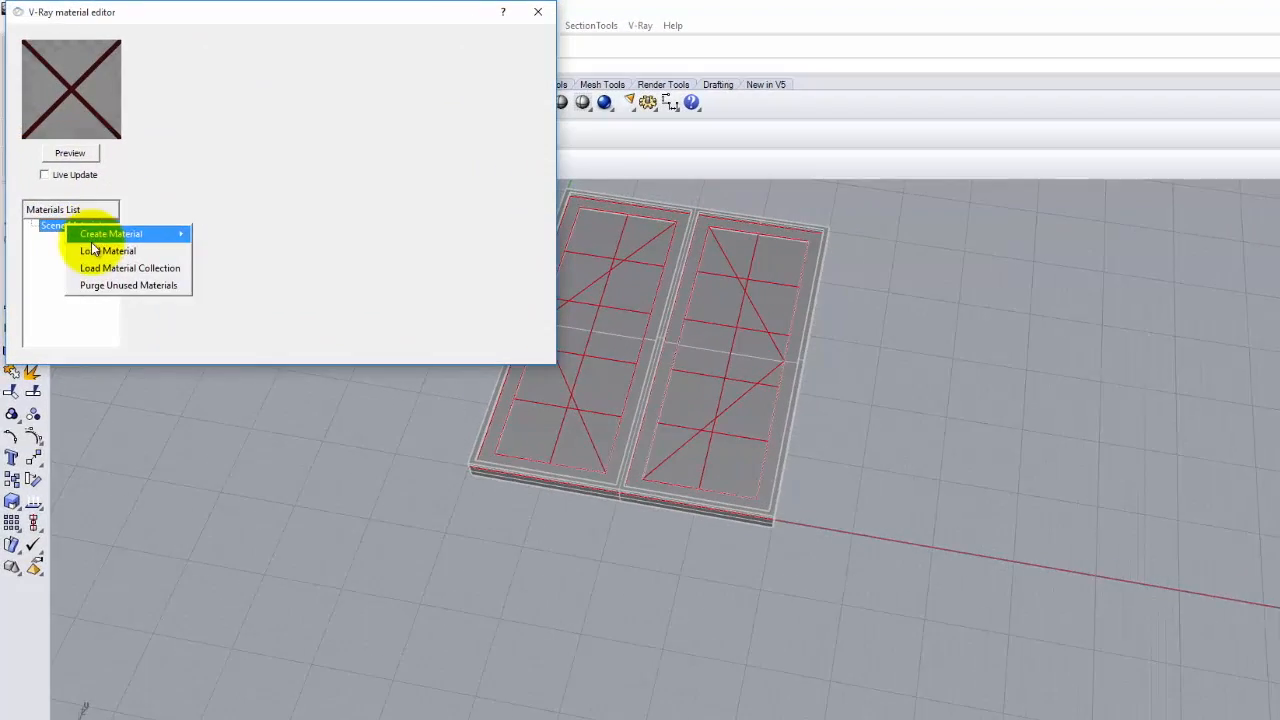
{"action": "left_click", "coordinate": [80, 211]}
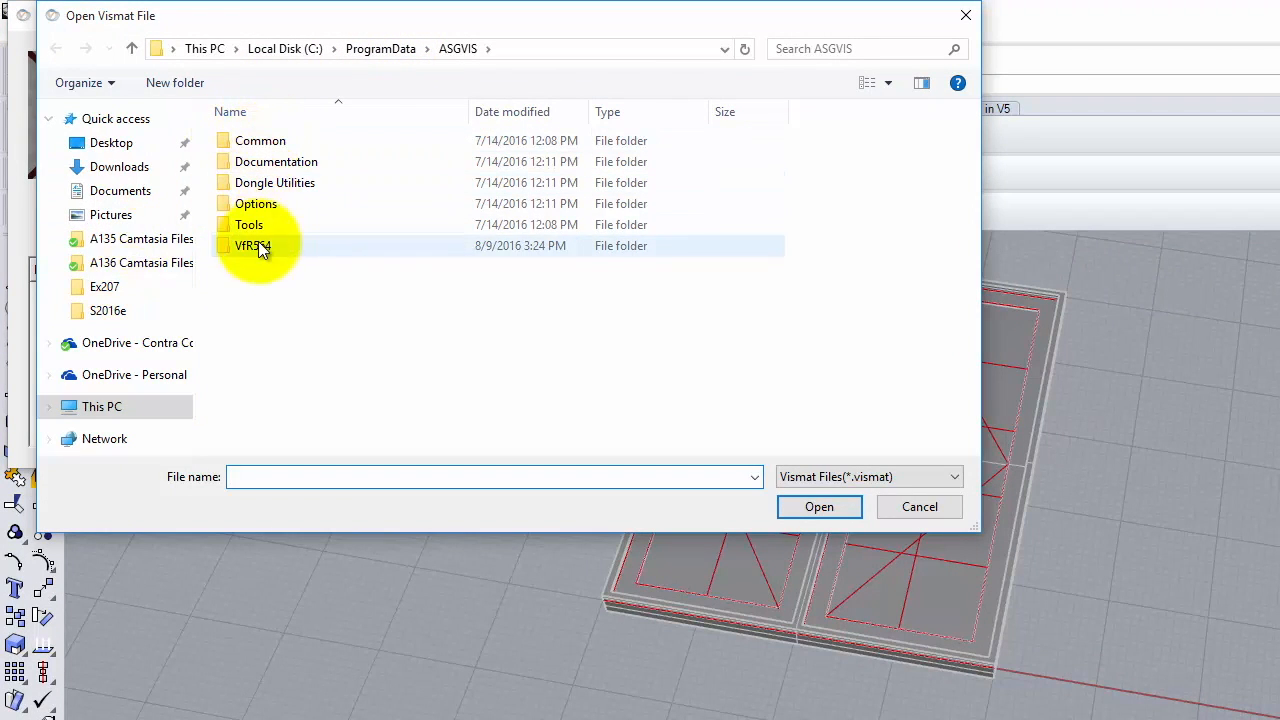
{"action": "left_click", "coordinate": [150, 343]}
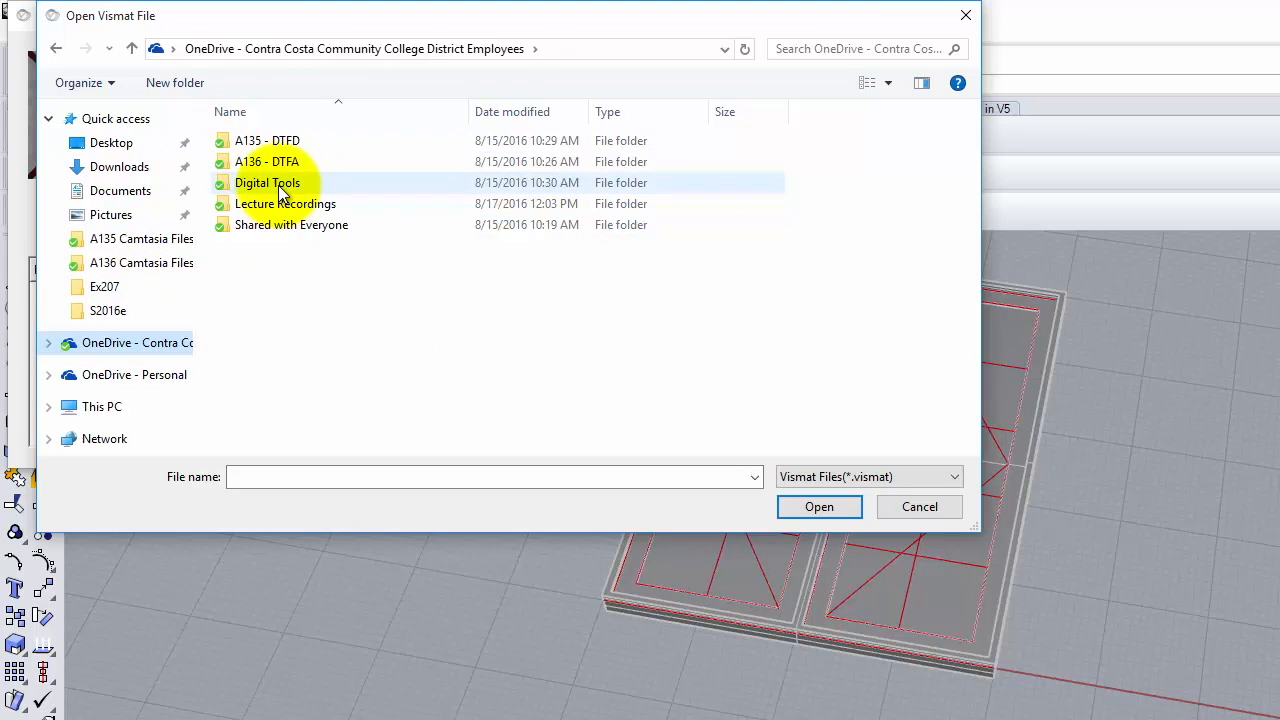
{"action": "double_click", "coordinate": [290, 184]}
{"action": "double_click", "coordinate": [277, 141]}
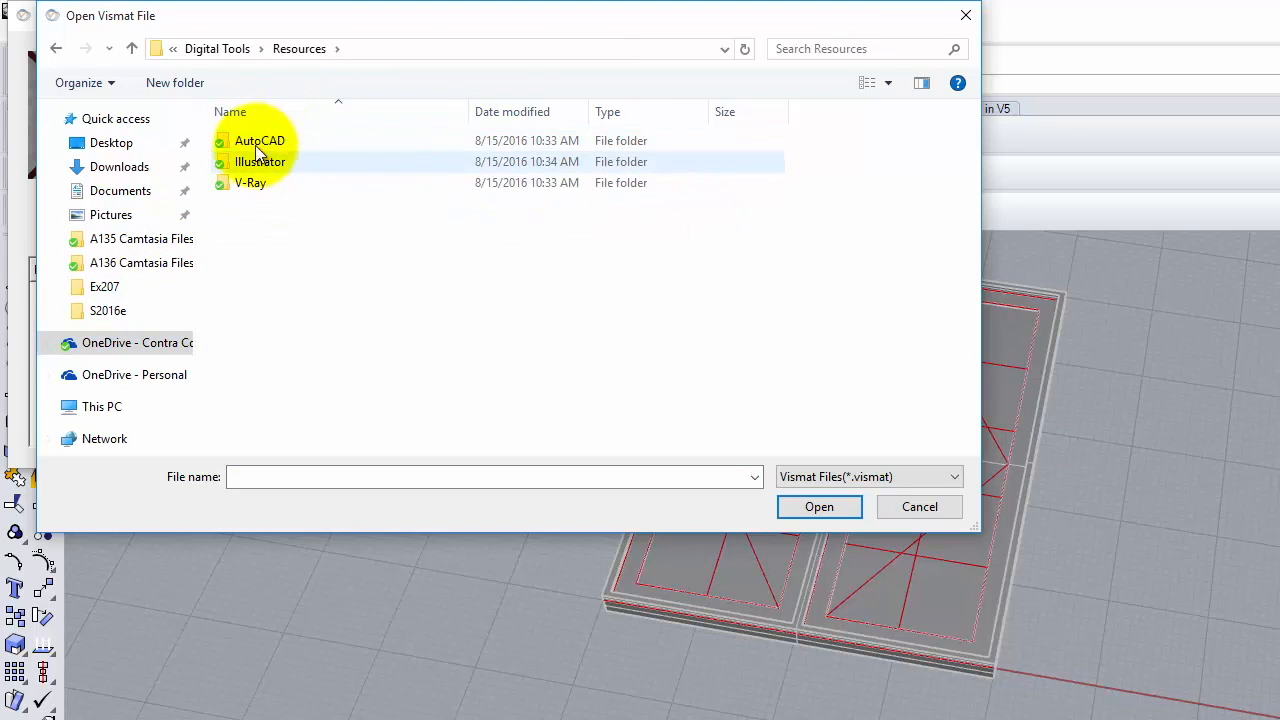
{"action": "double_click", "coordinate": [252, 183]}
{"action": "double_click", "coordinate": [265, 203]}
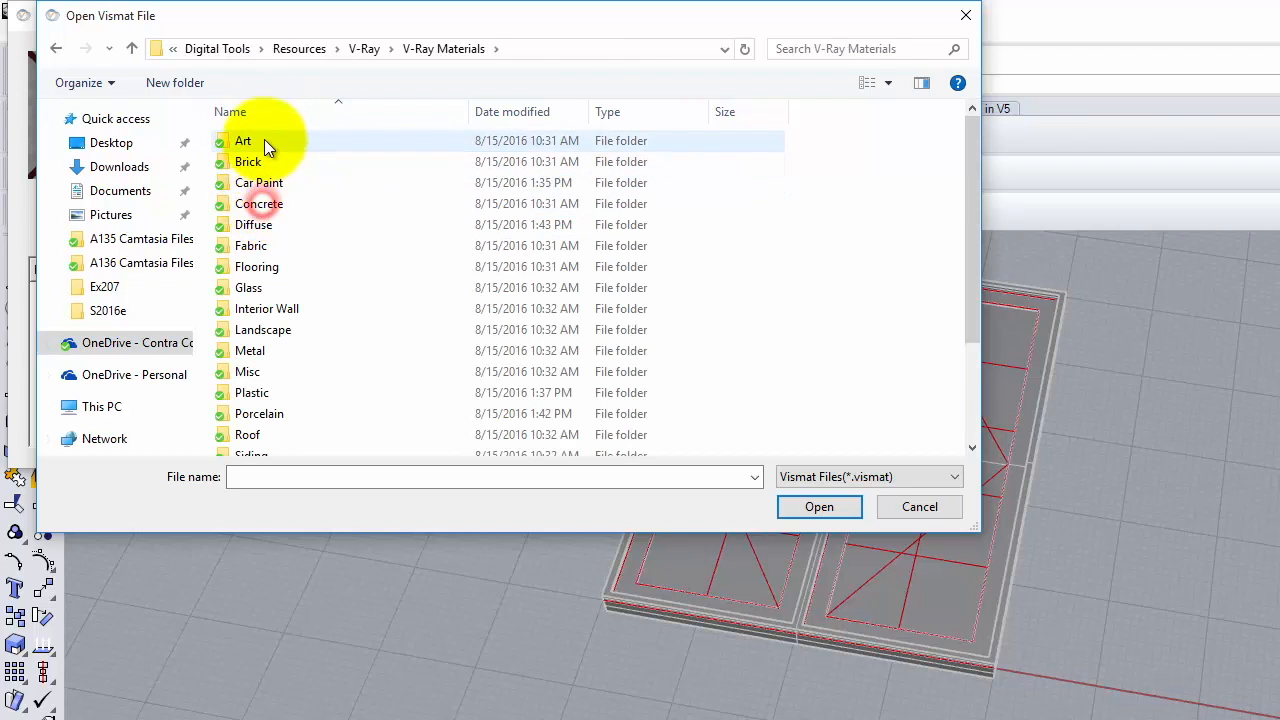
{"action": "scroll", "coordinate": [310, 320], "scroll_direction": "down", "scroll_amount": 2}
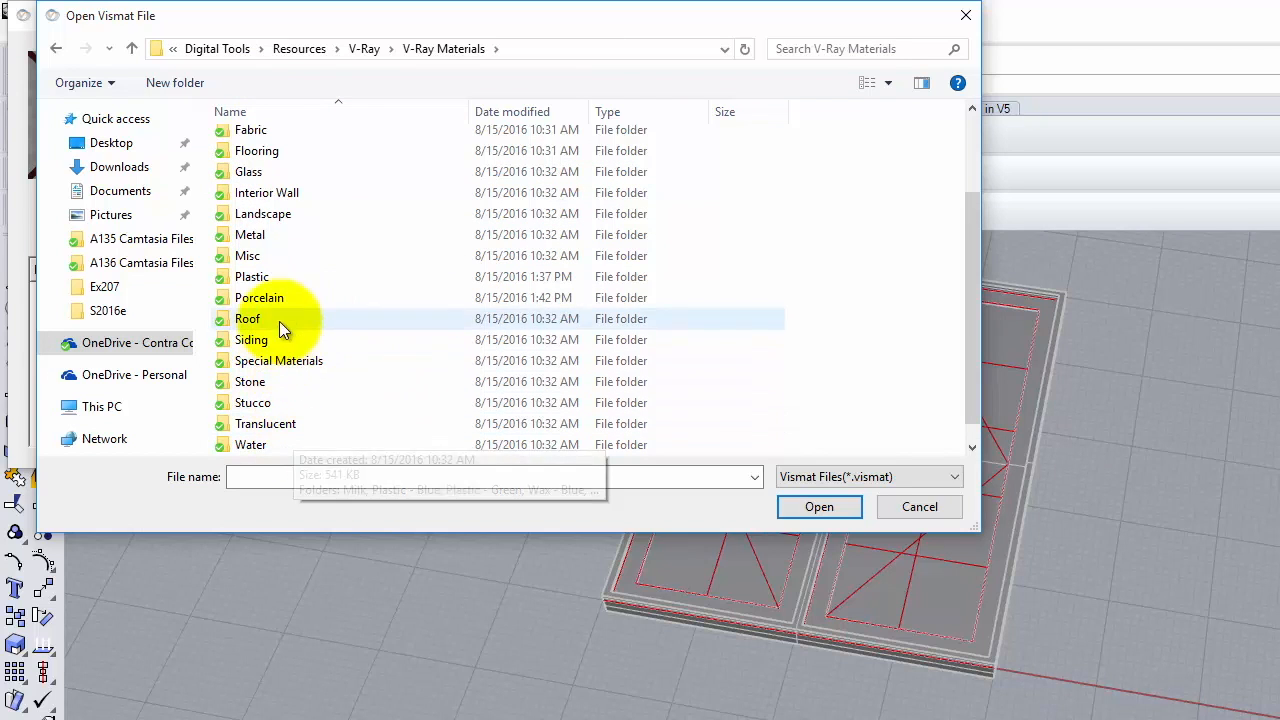
{"action": "double_click", "coordinate": [286, 175]}
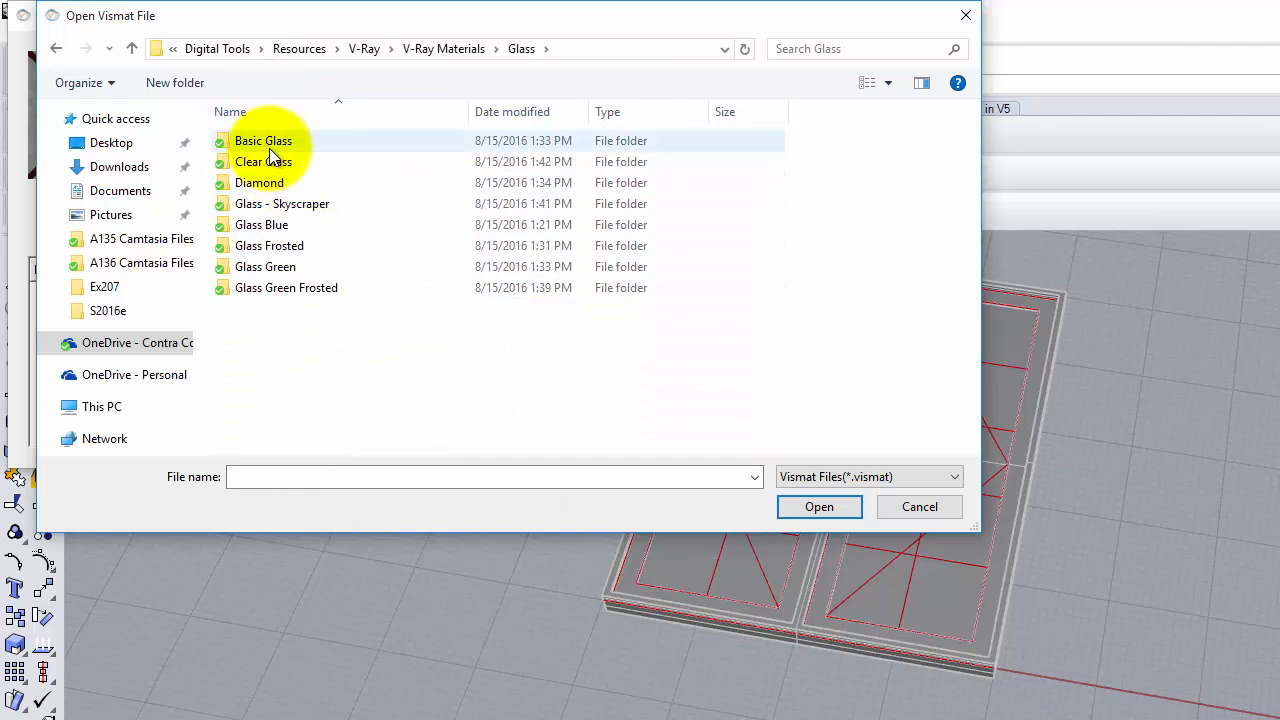
{"action": "double_click", "coordinate": [273, 145]}
{"action": "double_click", "coordinate": [273, 145]}
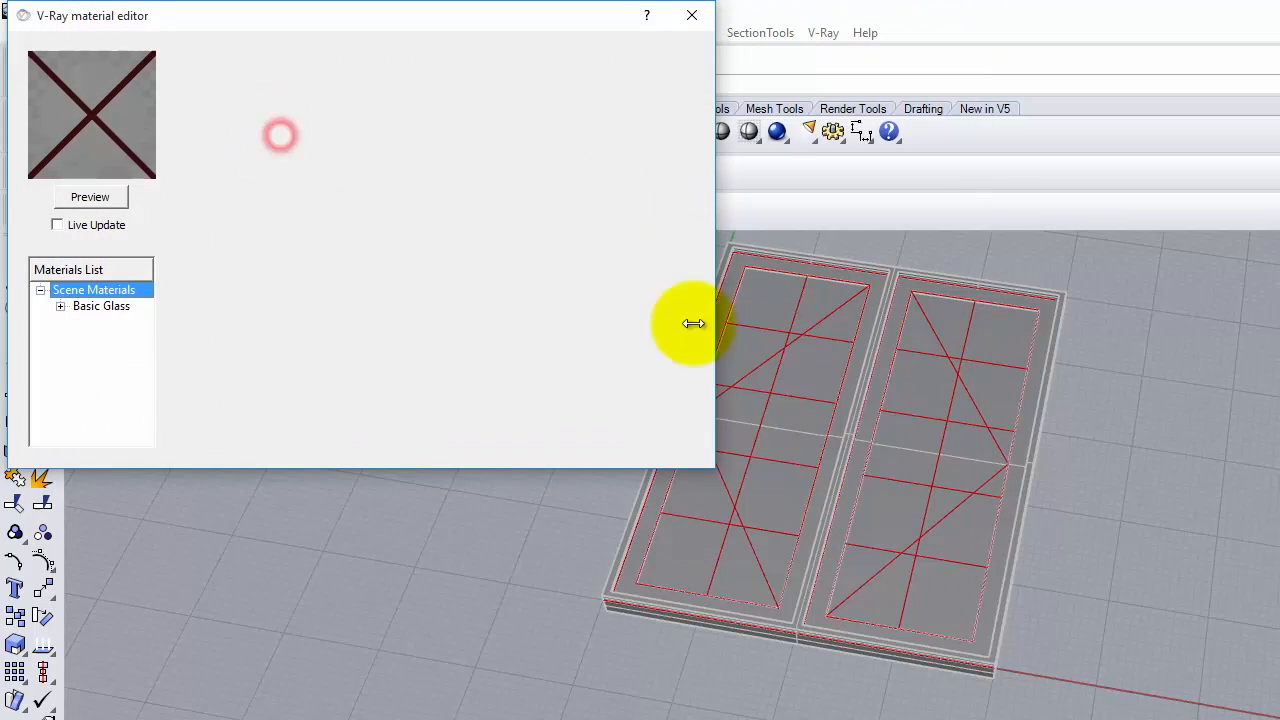
Apply the Basic Glass material to the Window Glass layer.
{"action": "left_click", "coordinate": [103, 306]}
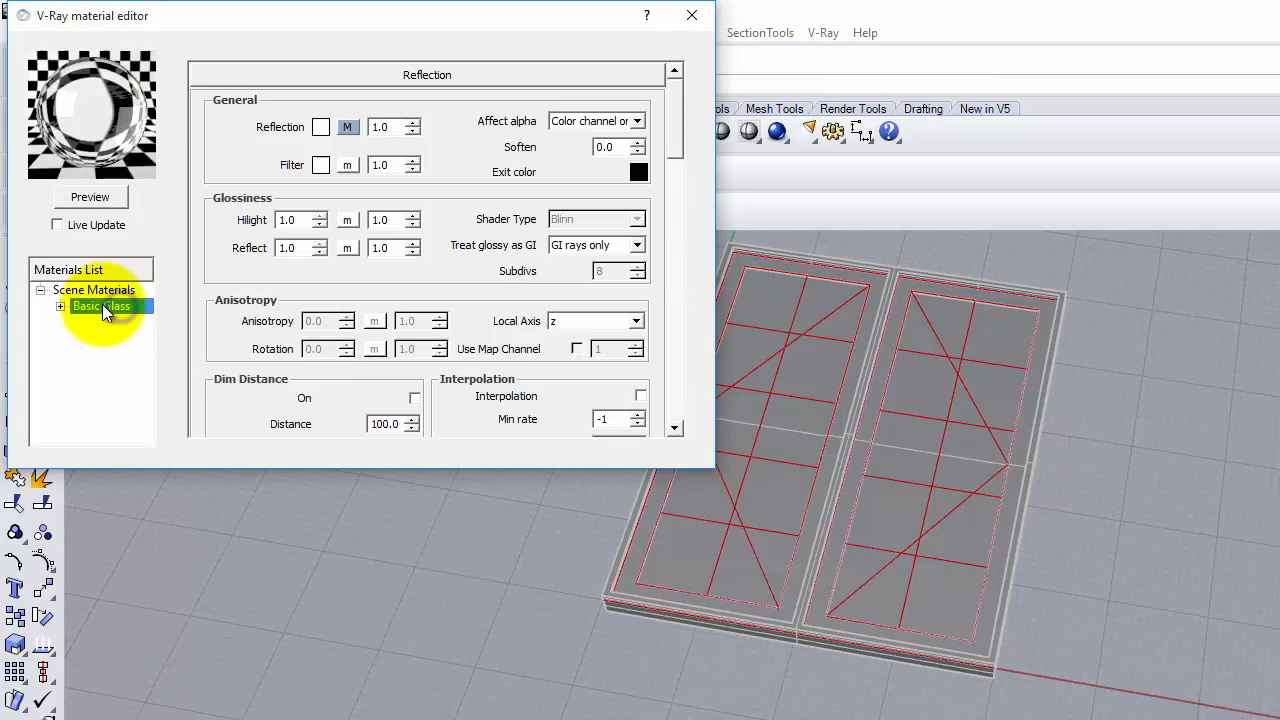
{"action": "right_click", "coordinate": [118, 308]}
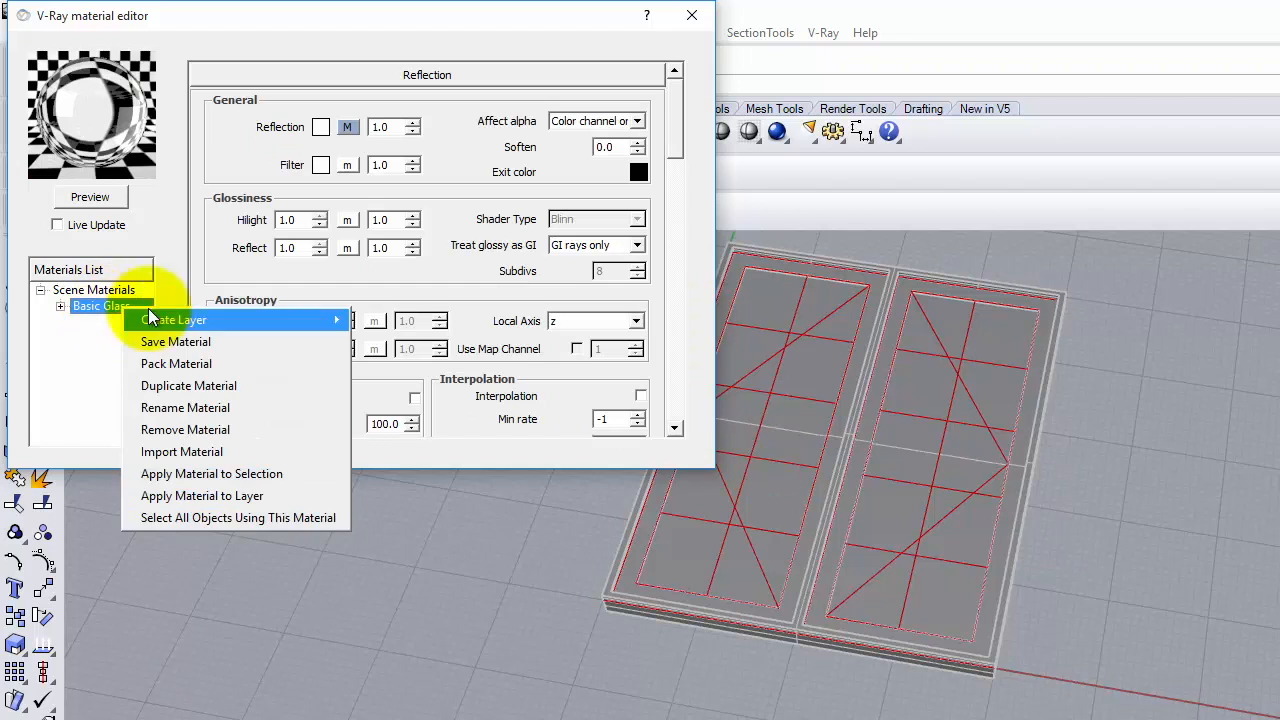
{"action": "left_click", "coordinate": [197, 493]}
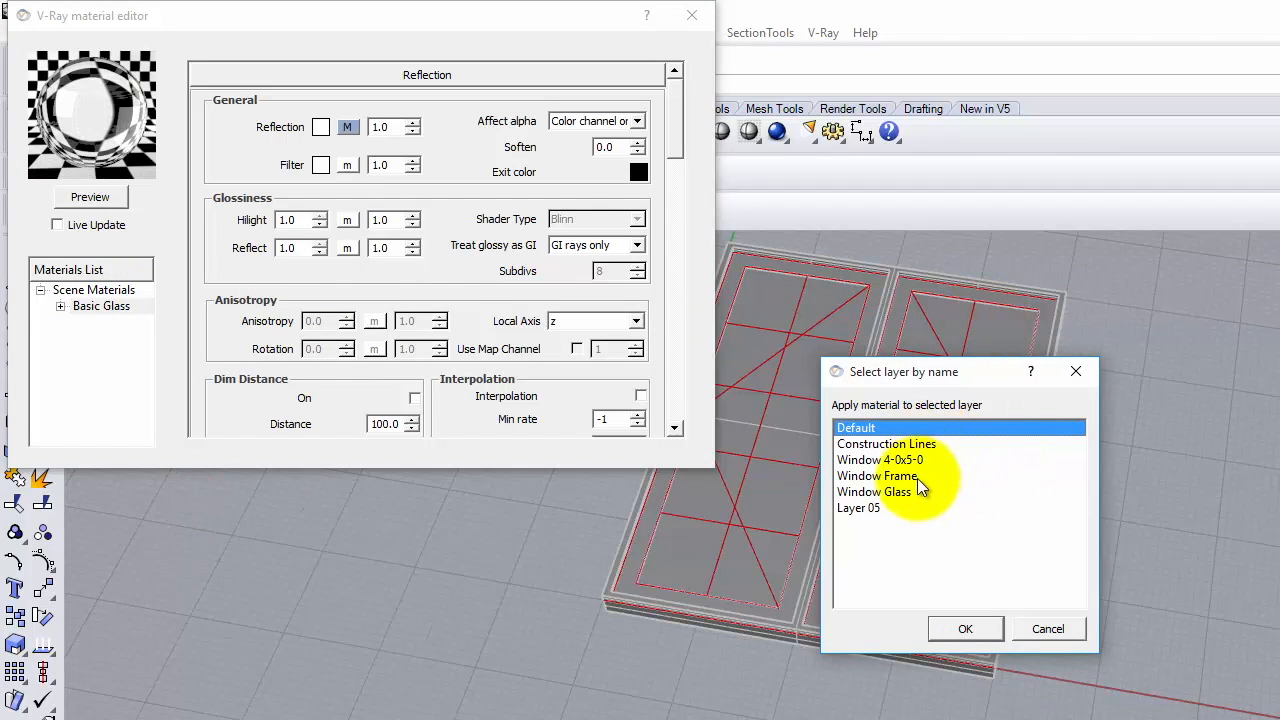
{"action": "left_click", "coordinate": [918, 477]}
{"action": "left_click", "coordinate": [905, 491]}
{"action": "left_click", "coordinate": [965, 628]}
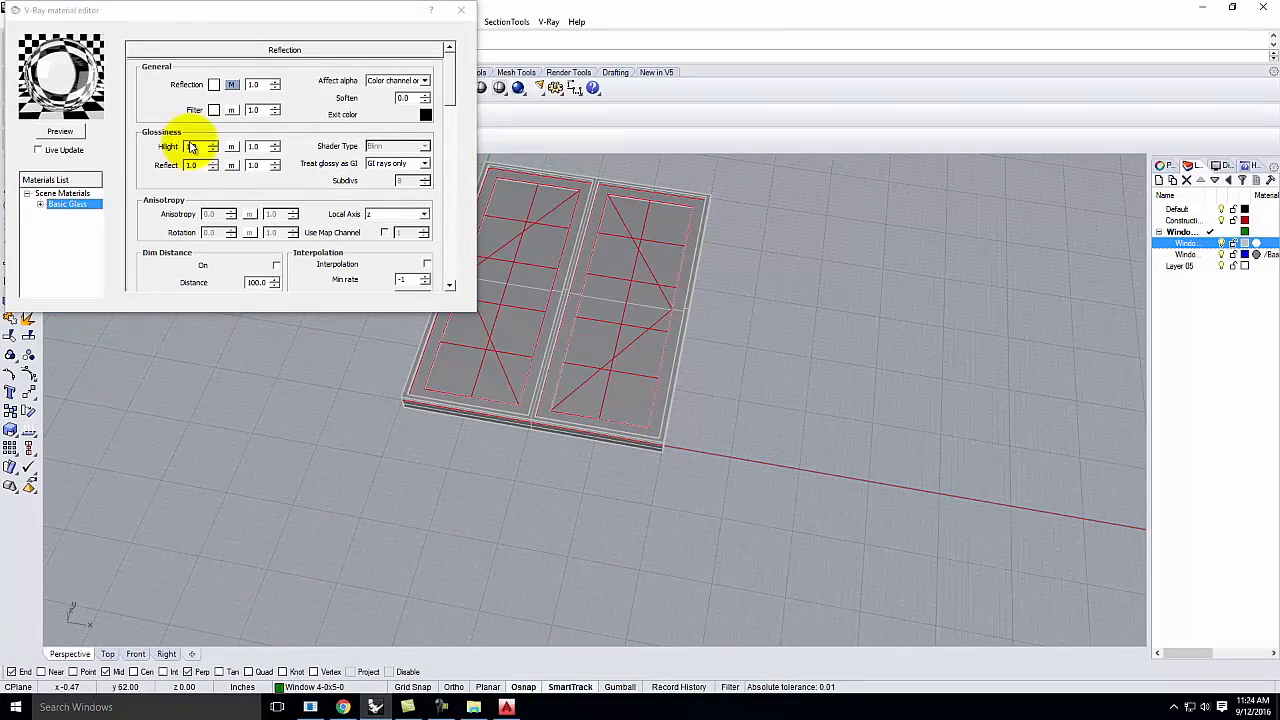
Load the Wood - Walnut material from the Wood folder of V-Ray Materials into the scene materials.
{"action": "right_click", "coordinate": [76, 195]}
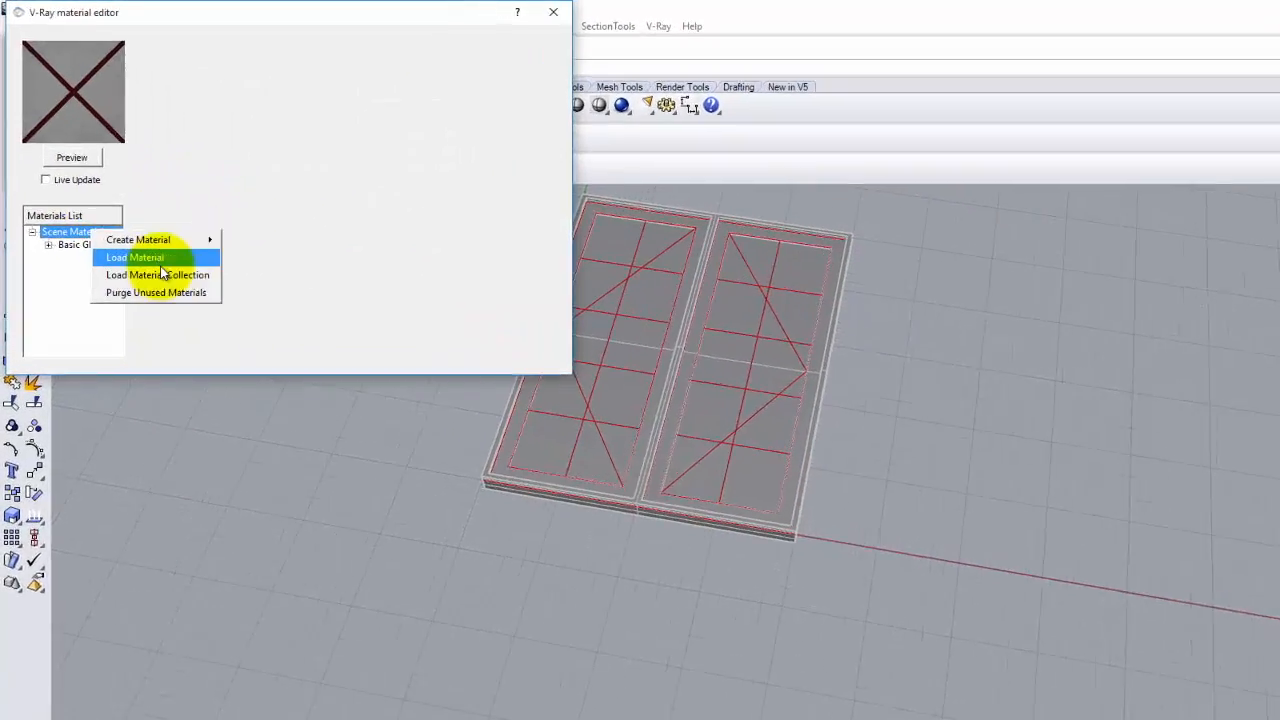
{"action": "left_click", "coordinate": [108, 213]}
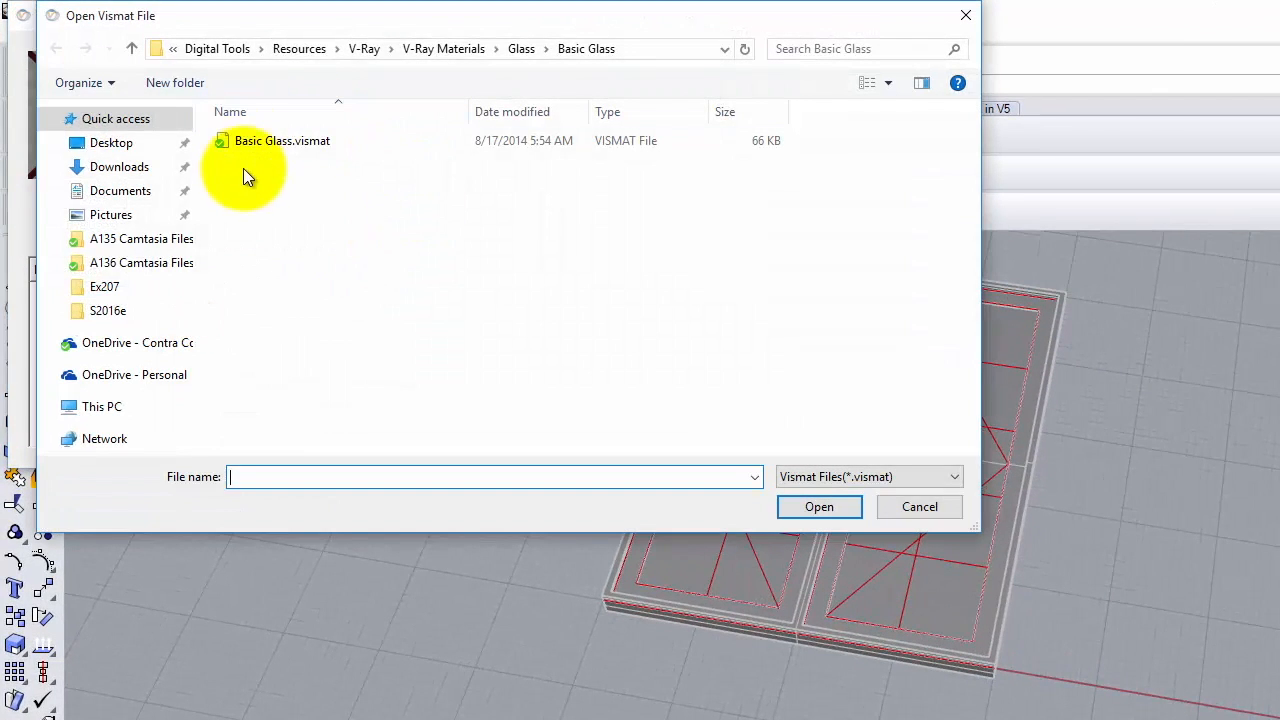
{"action": "left_click", "coordinate": [443, 48]}
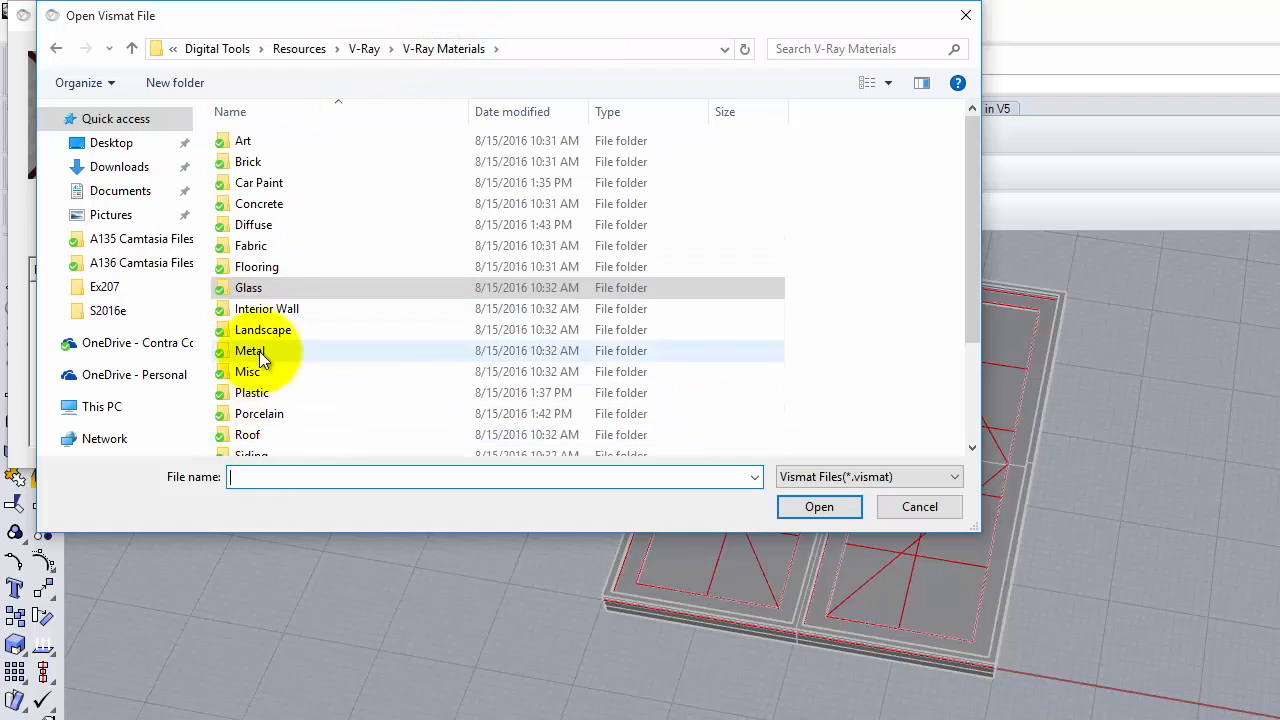
{"action": "scroll", "coordinate": [255, 335], "scroll_direction": "down", "scroll_amount": 3}
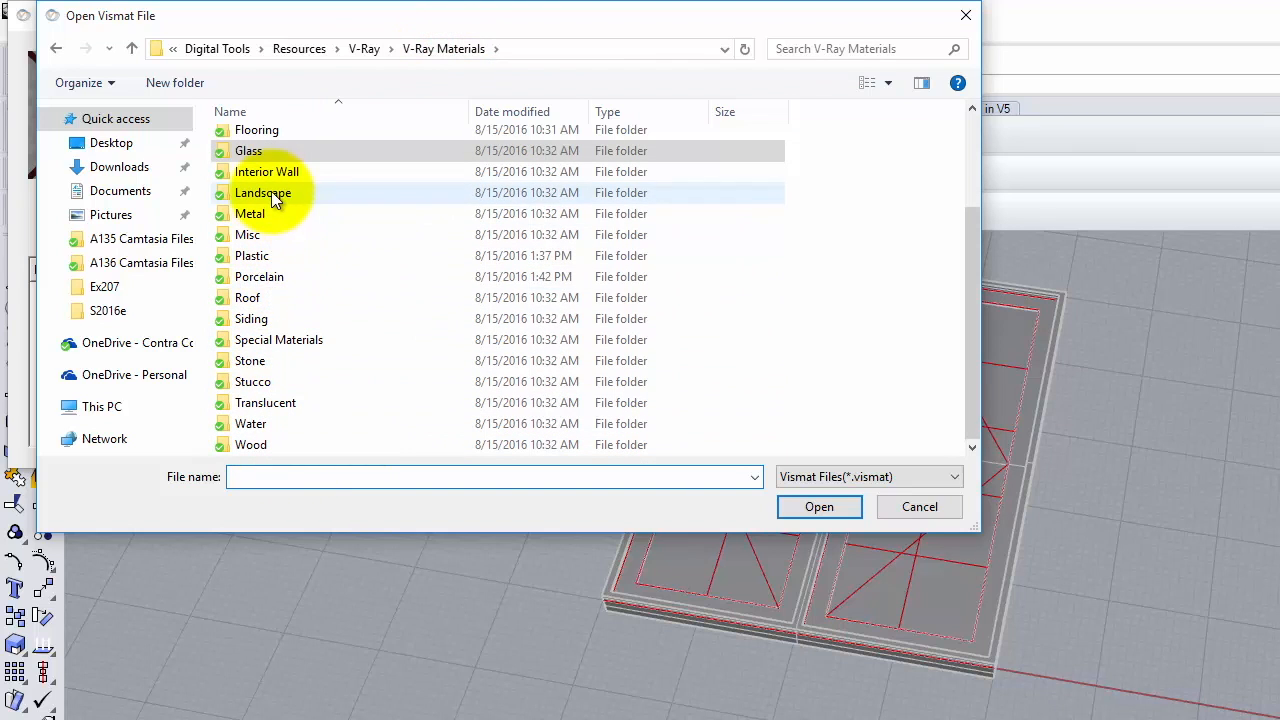
{"action": "double_click", "coordinate": [251, 444]}
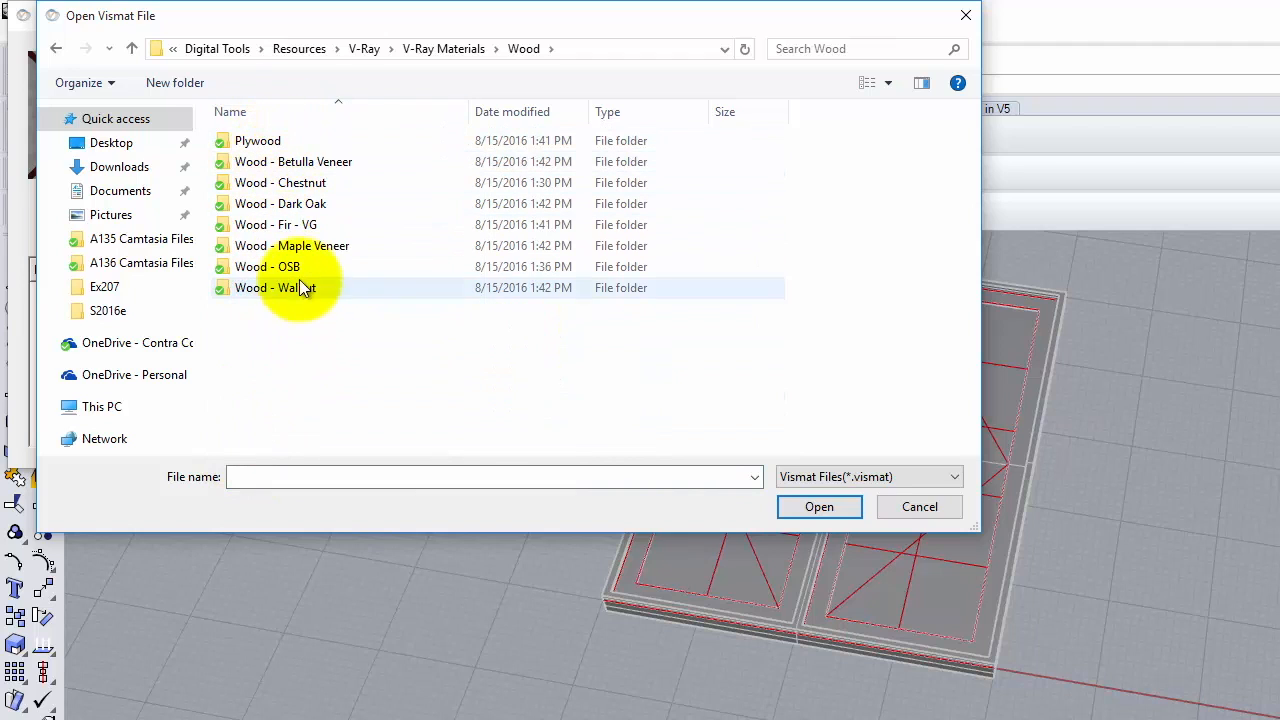
{"action": "double_click", "coordinate": [333, 287]}
{"action": "double_click", "coordinate": [289, 144]}
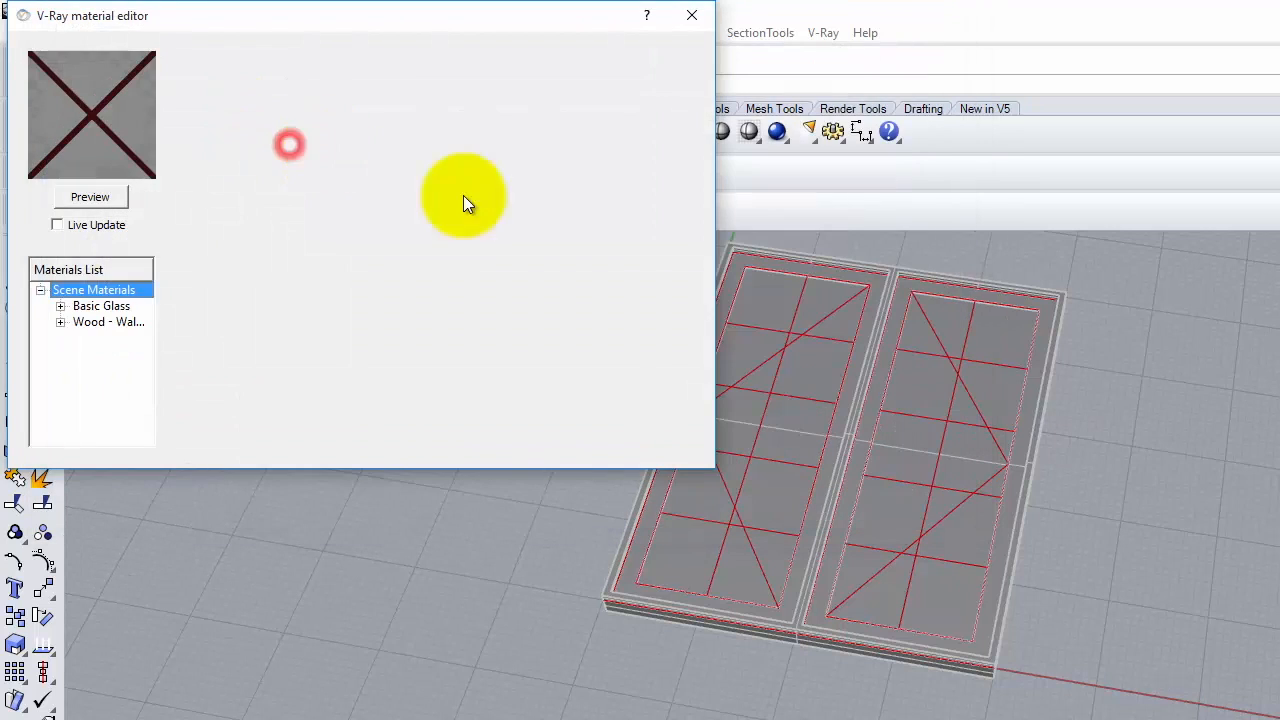
Apply the Wood - Walnut material to the Window Frame layer and close the V-Ray material editor.
{"action": "left_click", "coordinate": [99, 321]}
{"action": "right_click", "coordinate": [100, 321]}
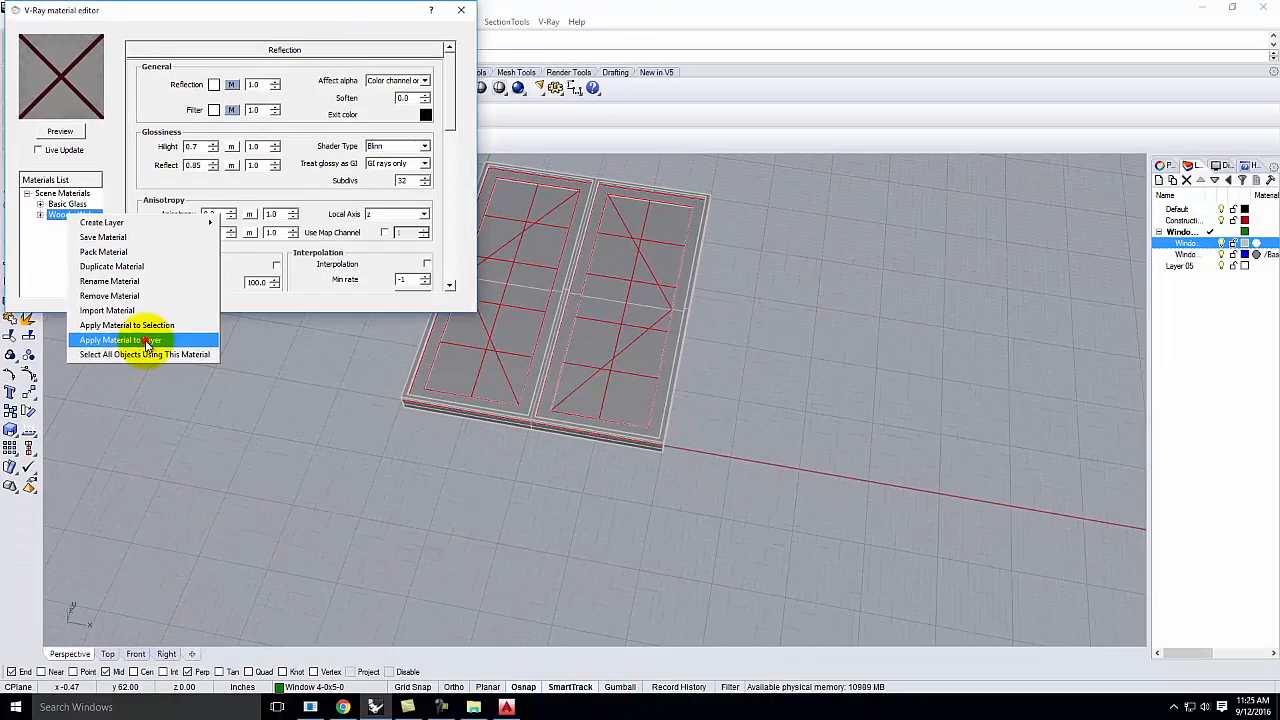
{"action": "left_click", "coordinate": [148, 340]}
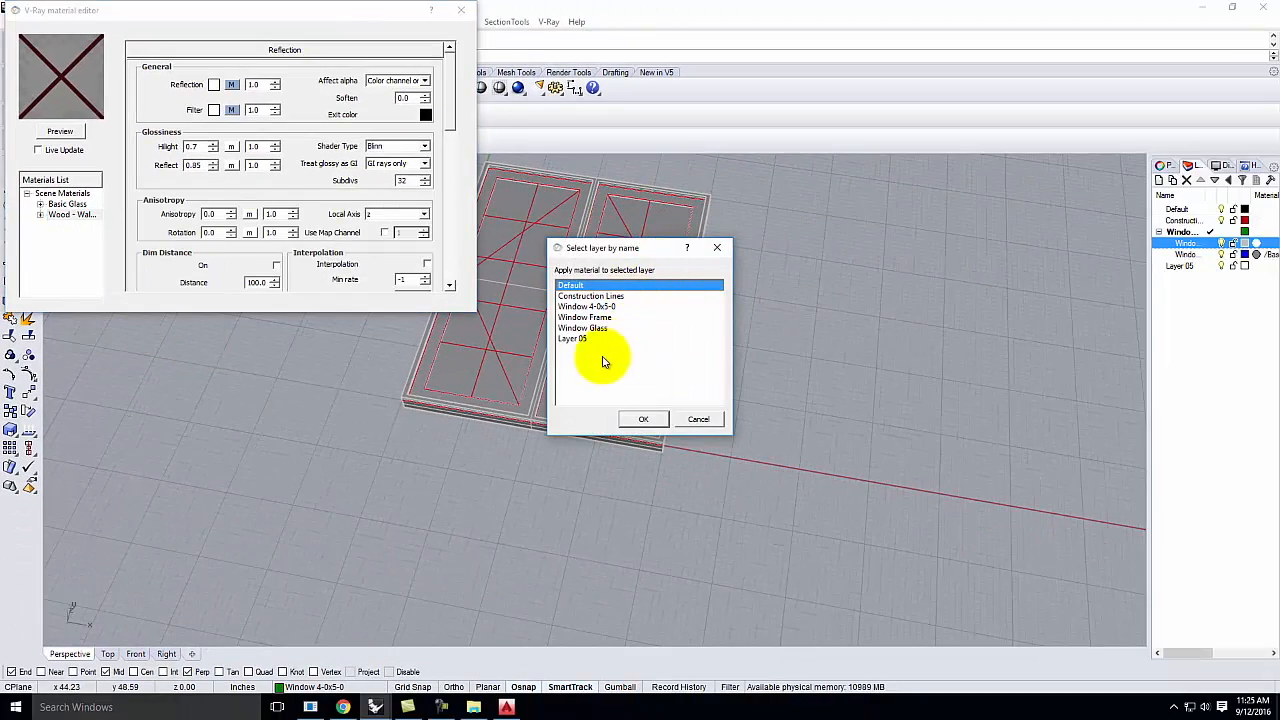
{"action": "left_click", "coordinate": [592, 317]}
{"action": "left_click", "coordinate": [644, 419]}
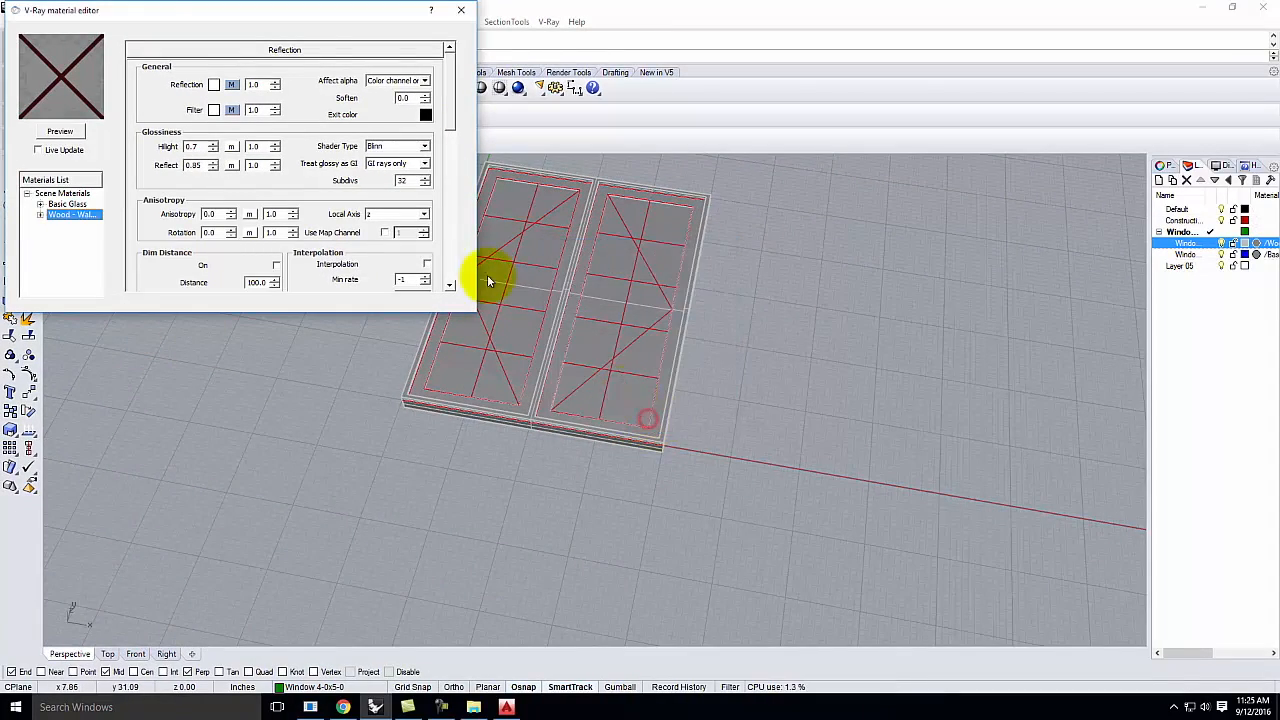
{"action": "left_click", "coordinate": [461, 10]}
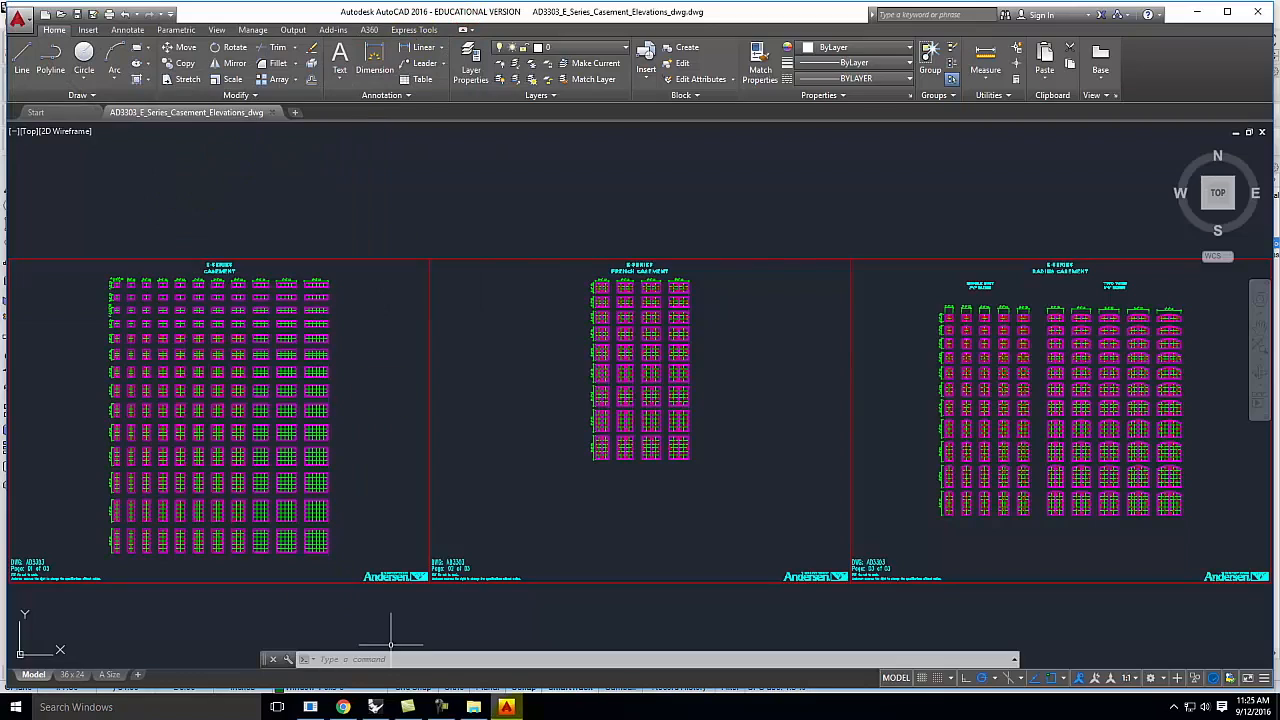
Return to Rhino and switch the Perspective viewport to Rendered display.
{"action": "left_click", "coordinate": [375, 707]}
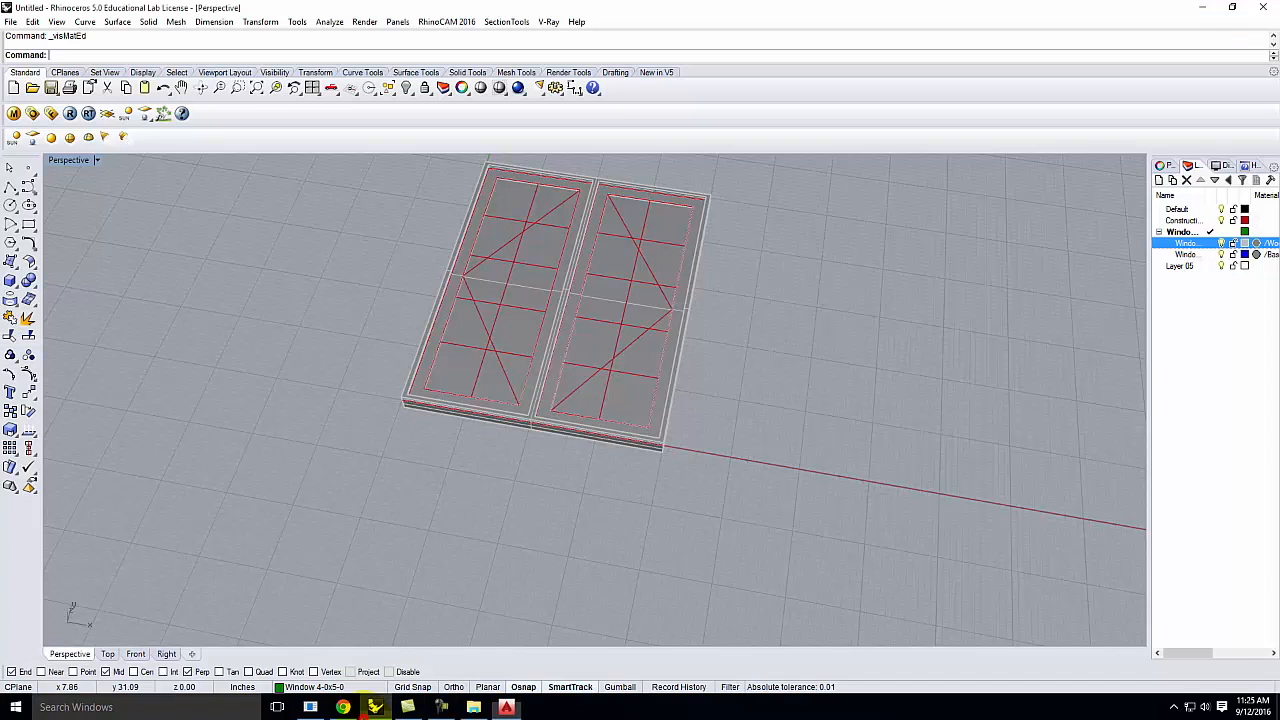
{"action": "left_click", "coordinate": [97, 160]}
{"action": "left_click", "coordinate": [82, 223]}
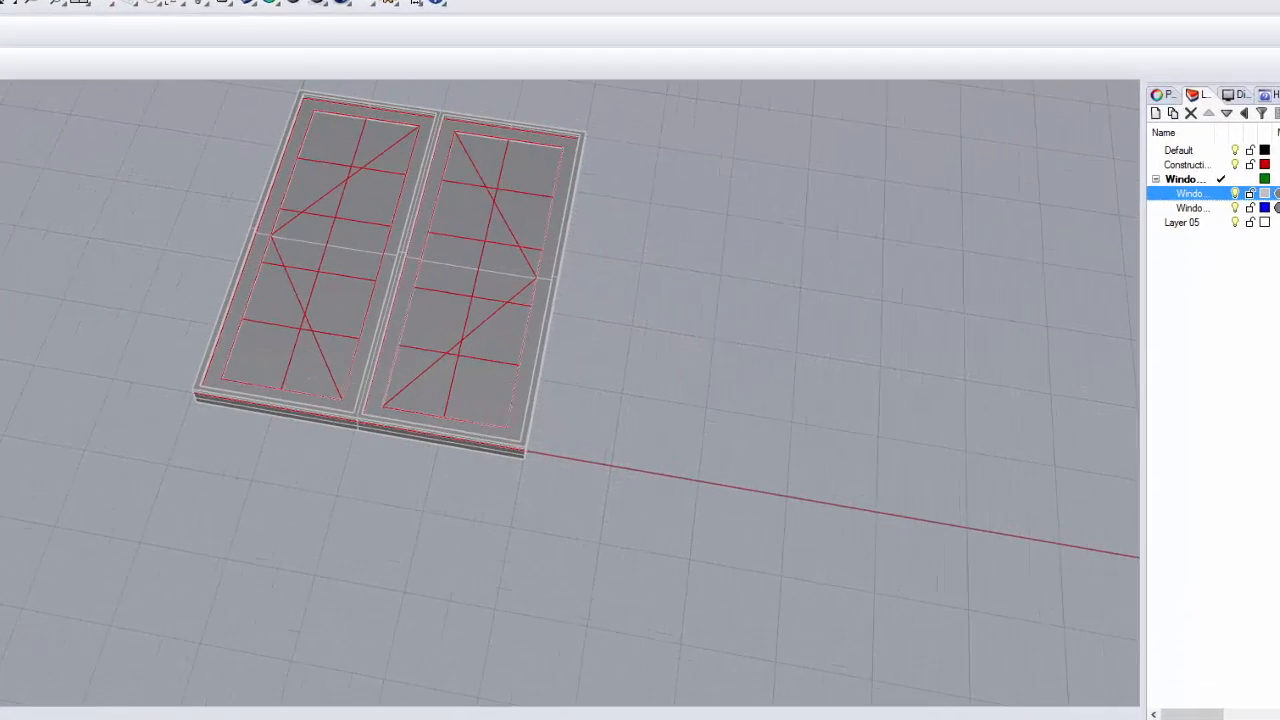
{"action": "right_click_drag", "start_coordinate": [604, 196], "coordinate": [634, 280]}
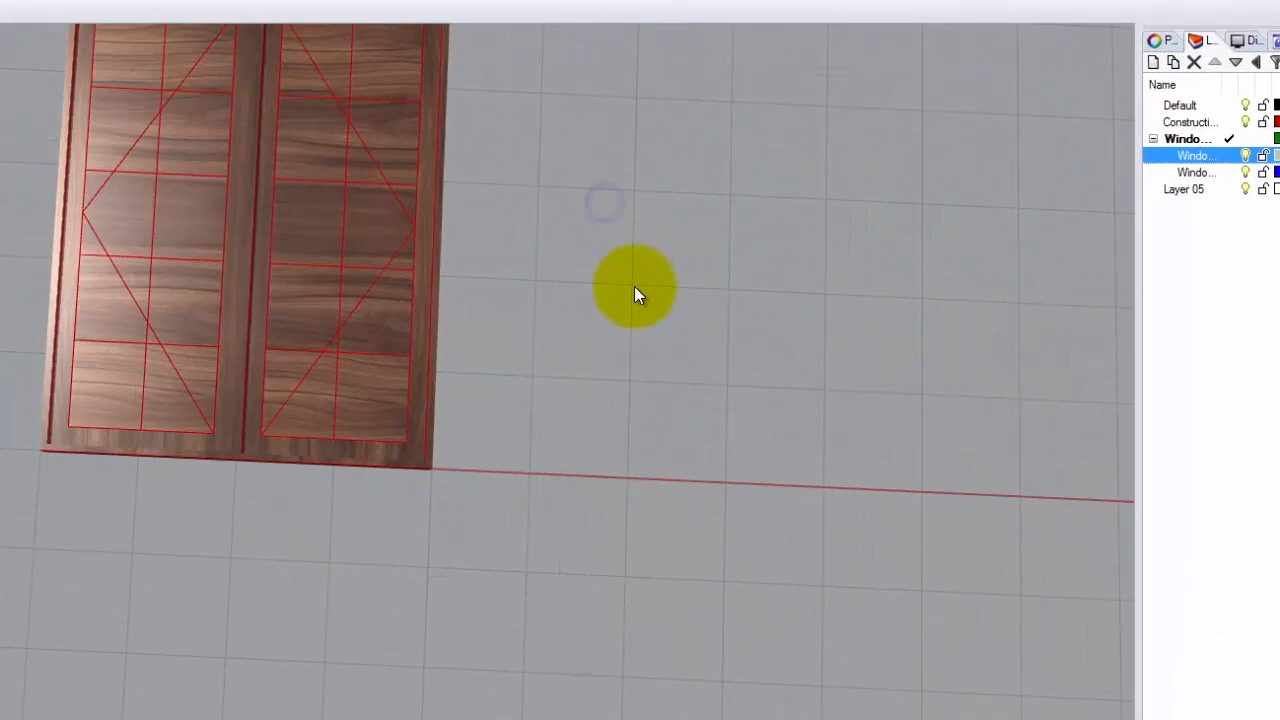
Move the glass panels of both sashes to the Window Glass layer.
{"action": "left_click", "coordinate": [306, 152]}
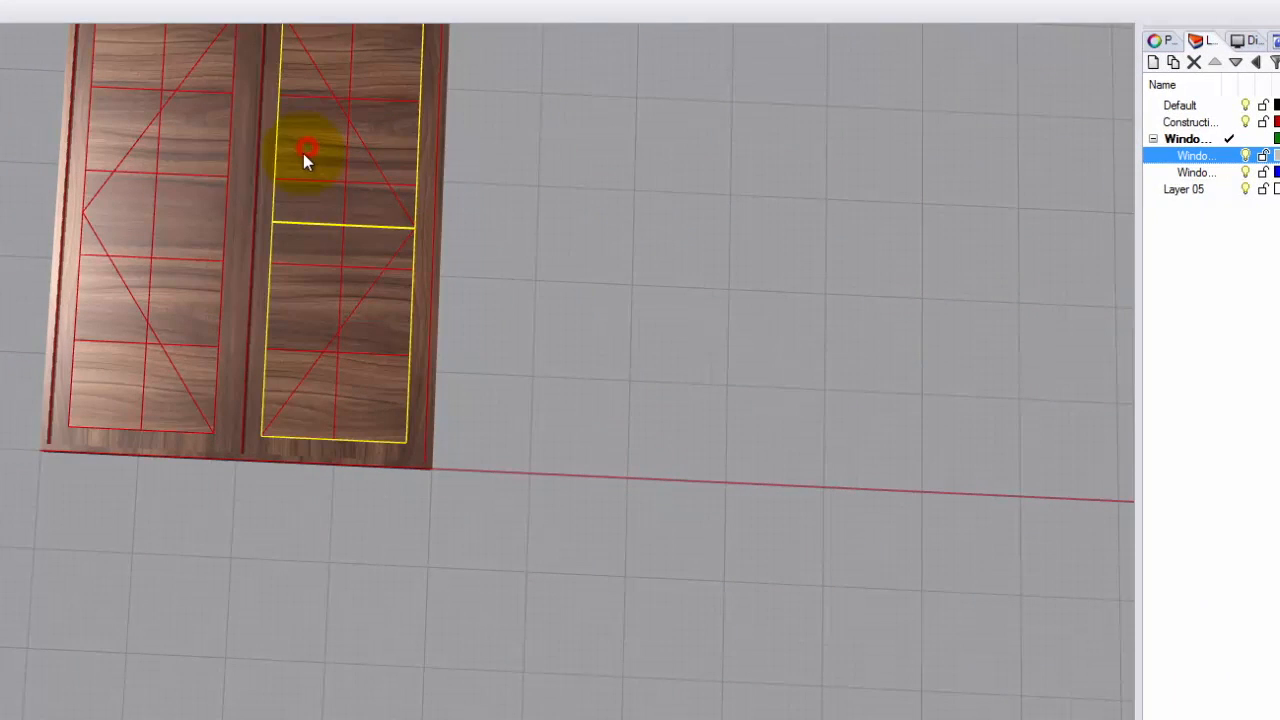
{"action": "left_click", "coordinate": [191, 210], "text": "shift"}
{"action": "right_click", "coordinate": [1216, 174]}
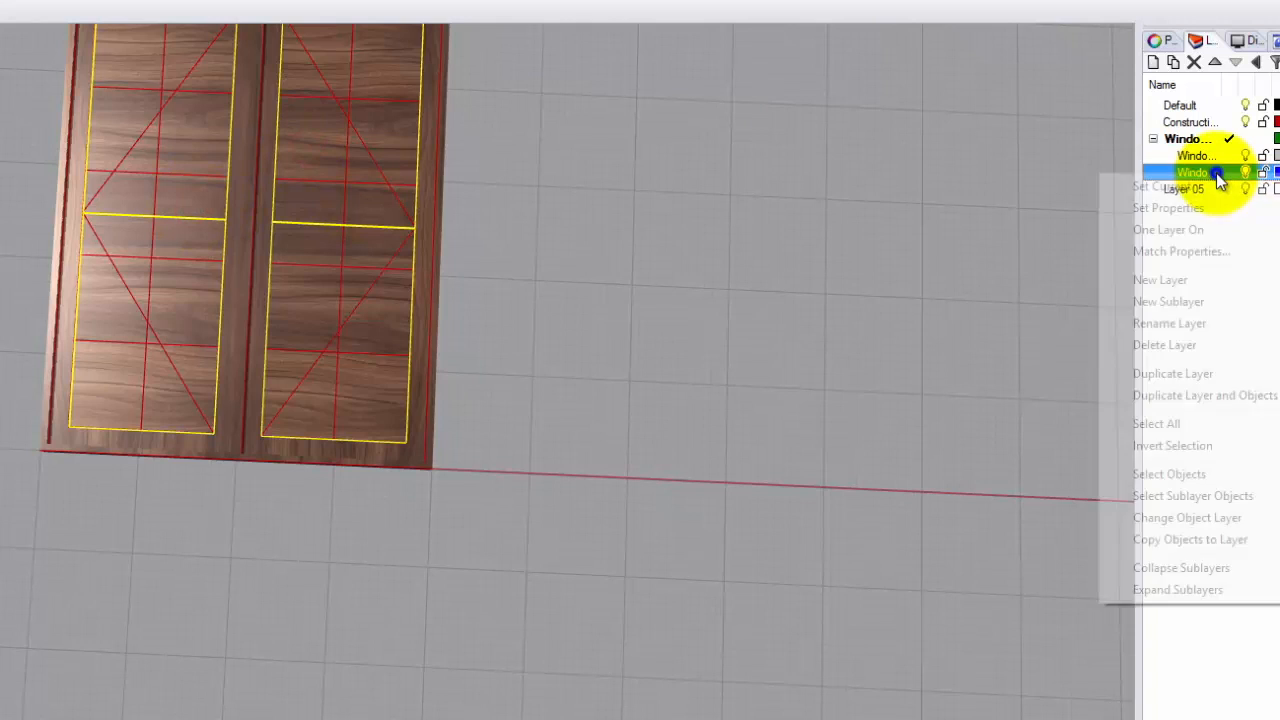
{"action": "left_click", "coordinate": [1201, 515]}
Examine the rendered walnut frame and glass panes of the window from several angles and distances.
{"action": "right_click_drag", "start_coordinate": [585, 137], "coordinate": [231, 476]}
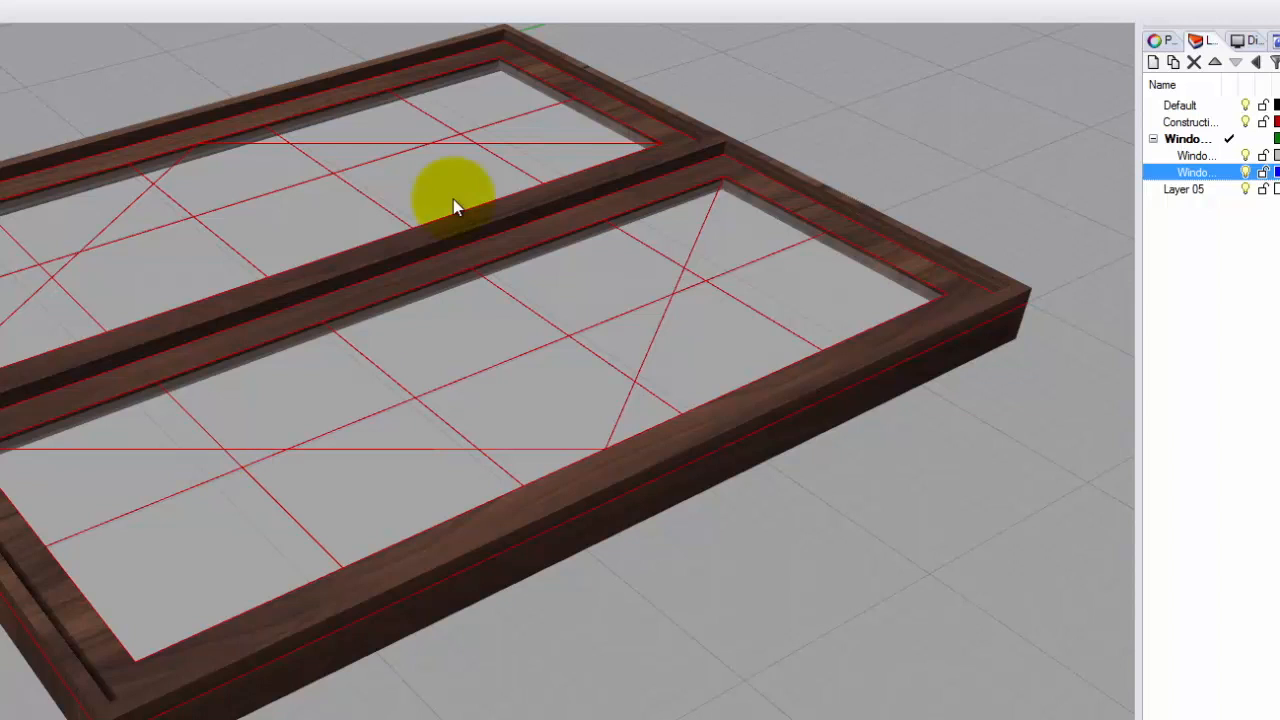
{"action": "scroll", "coordinate": [90, 252], "scroll_direction": "down", "scroll_amount": 5}
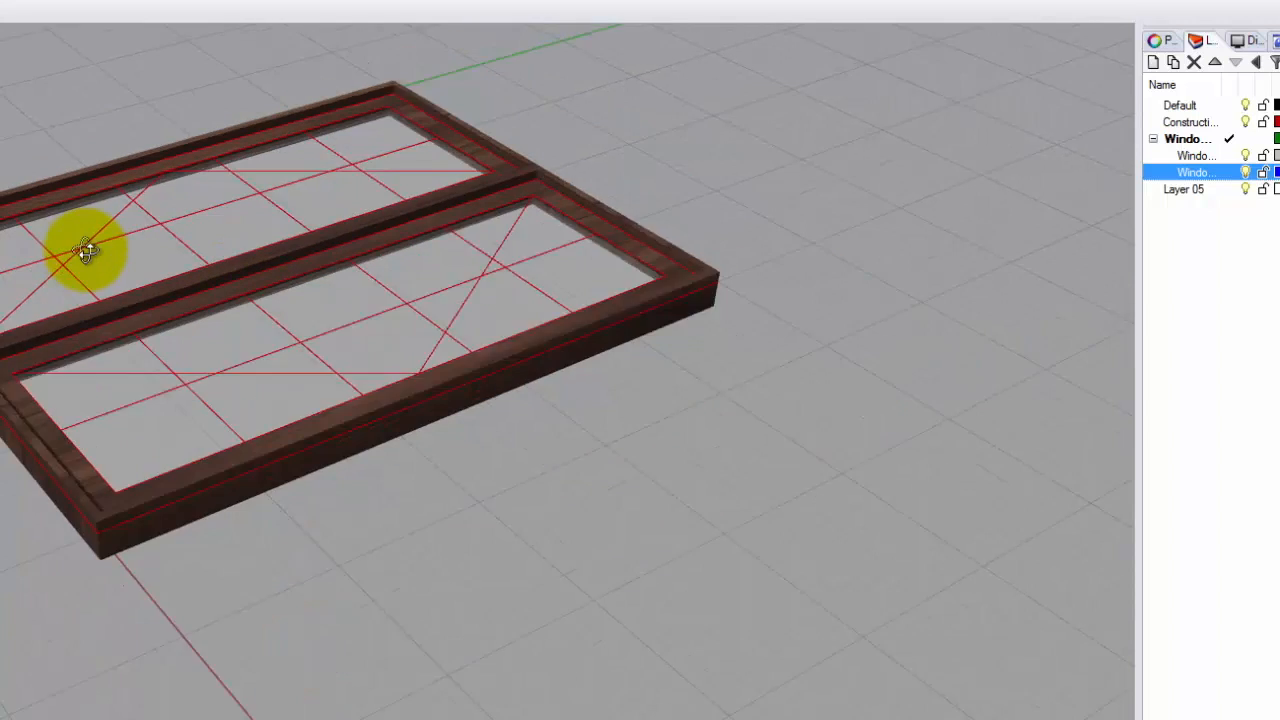
{"action": "right_click_drag", "start_coordinate": [102, 305], "coordinate": [154, 361]}
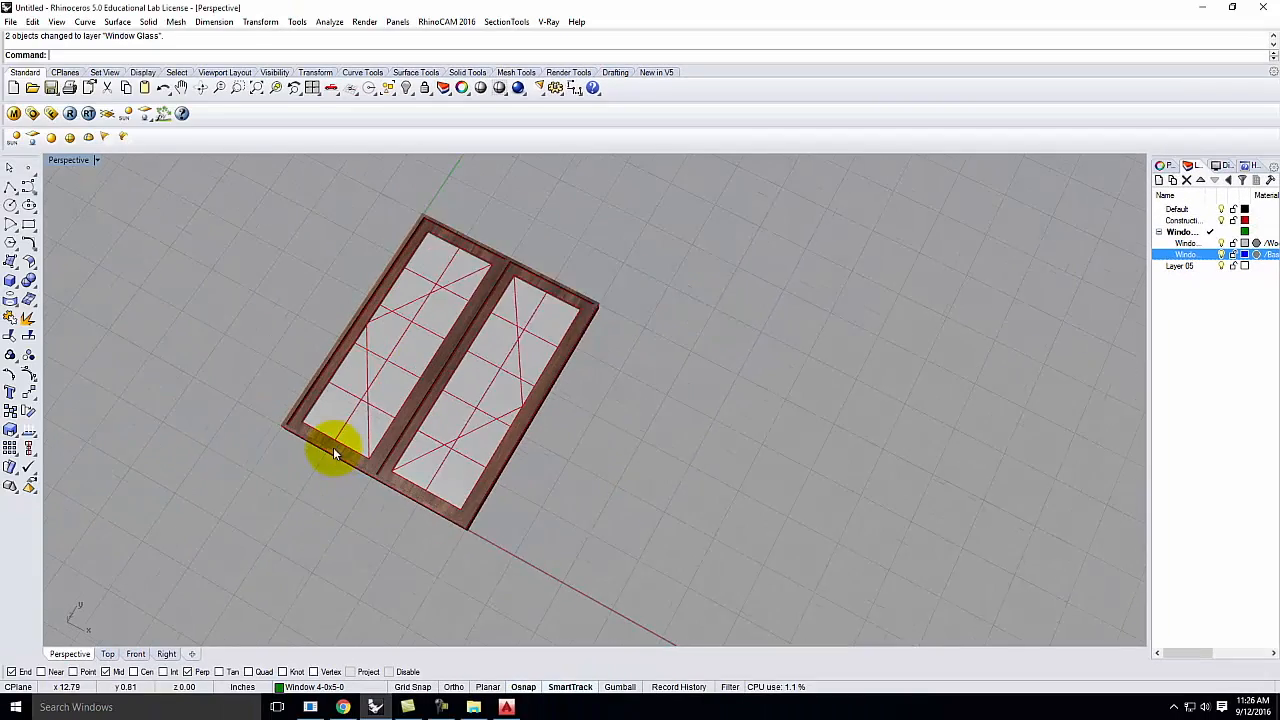
{"action": "scroll", "coordinate": [510, 318], "scroll_direction": "up", "scroll_amount": 5}
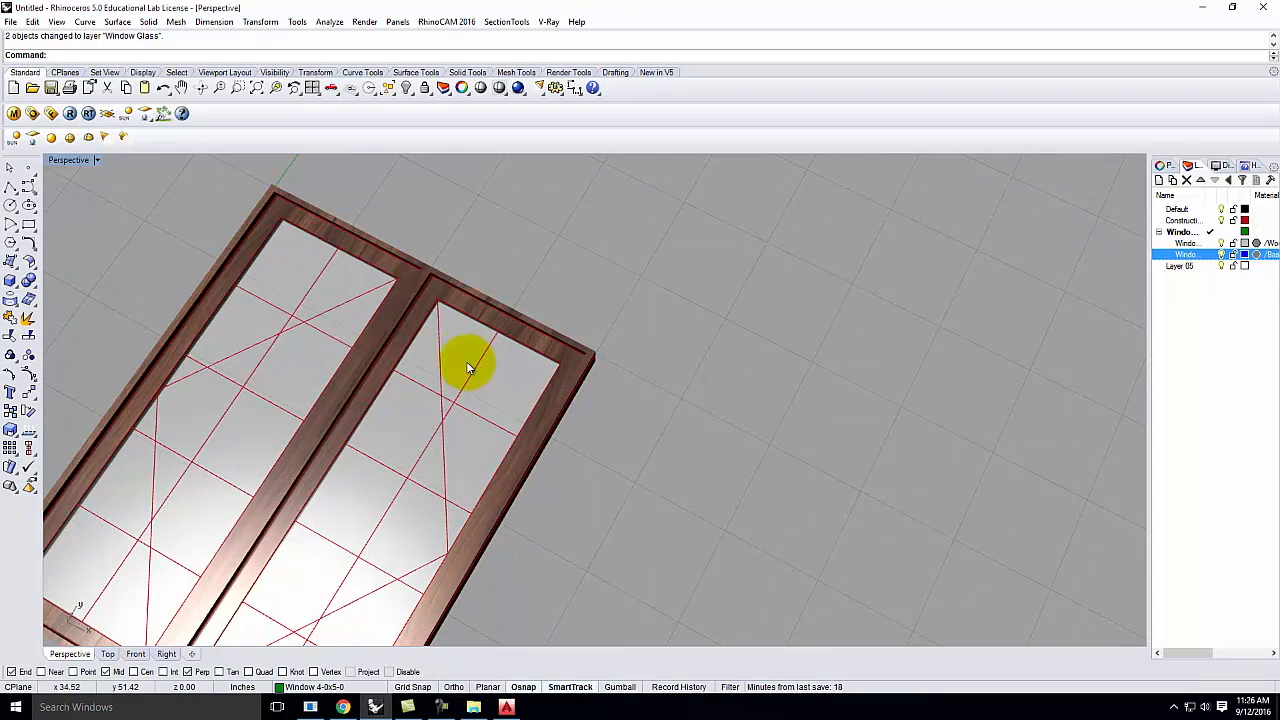
{"action": "scroll", "coordinate": [480, 300], "scroll_direction": "down", "scroll_amount": 3}
{"action": "right_click_drag", "start_coordinate": [451, 320], "coordinate": [462, 527]}
{"action": "scroll", "coordinate": [434, 230], "scroll_direction": "up", "scroll_amount": 3}
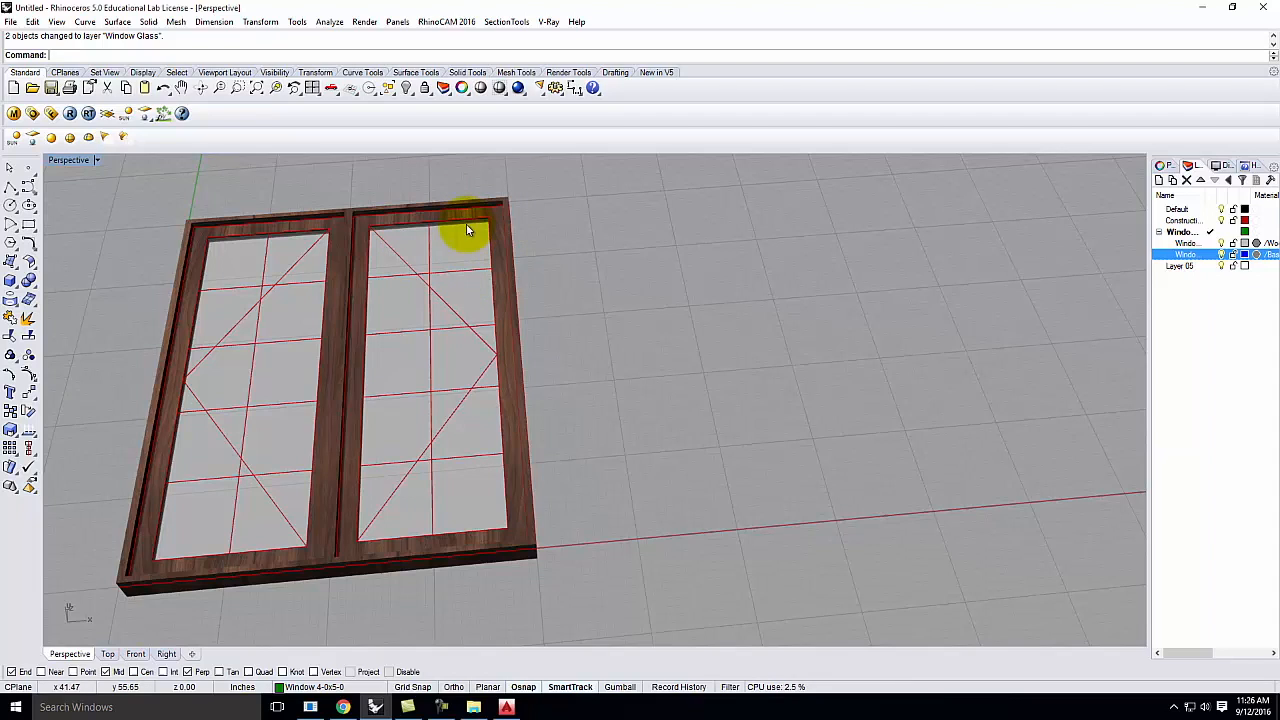
Turn off the Construction Lines layer and delete it together with the linework on it.
{"action": "left_click", "coordinate": [1221, 220]}
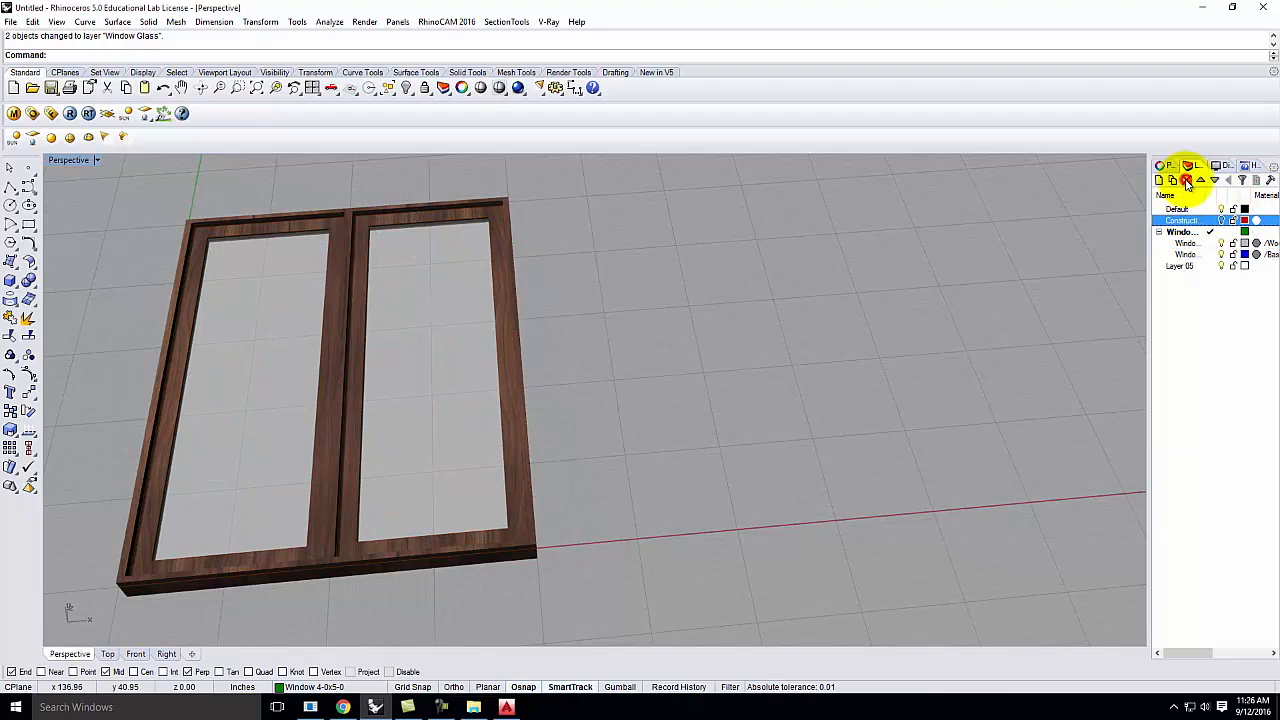
{"action": "left_click", "coordinate": [1187, 181]}
{"action": "left_click", "coordinate": [618, 381]}
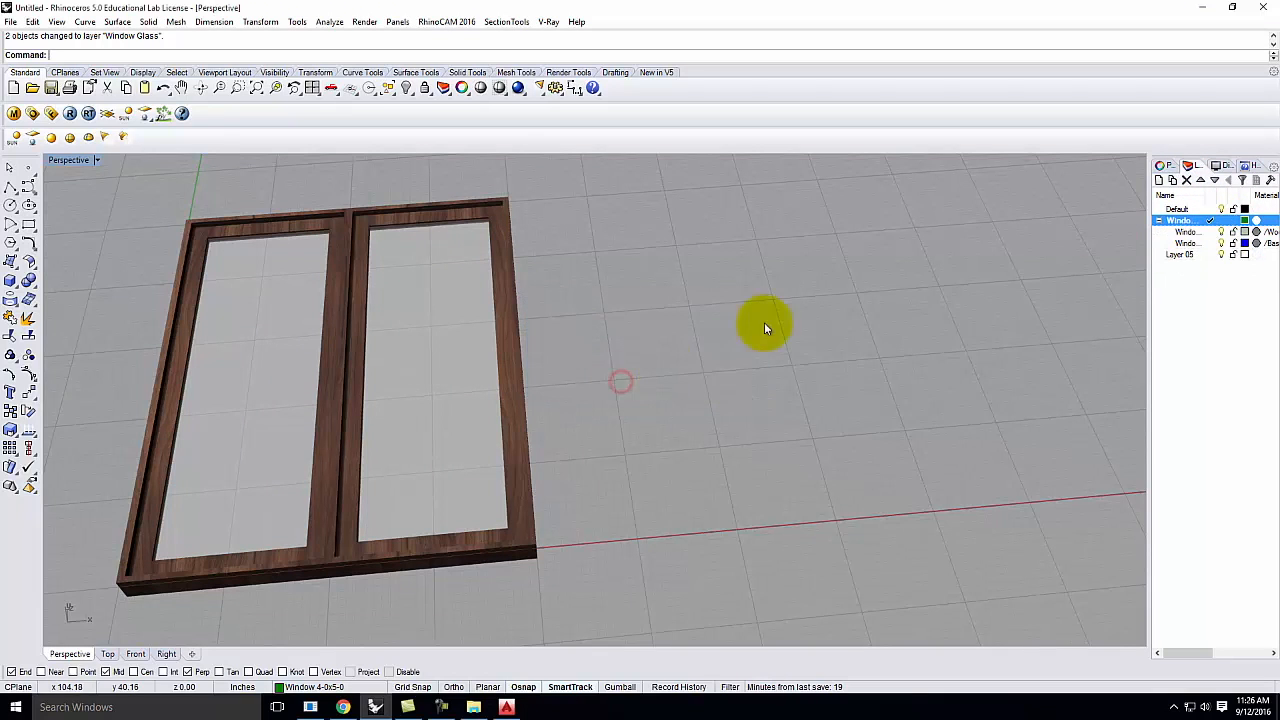
Delete the Default layer, and rename Layer 05 as Mullions and make it current.
{"action": "left_click", "coordinate": [1178, 208]}
{"action": "left_click", "coordinate": [1187, 181]}
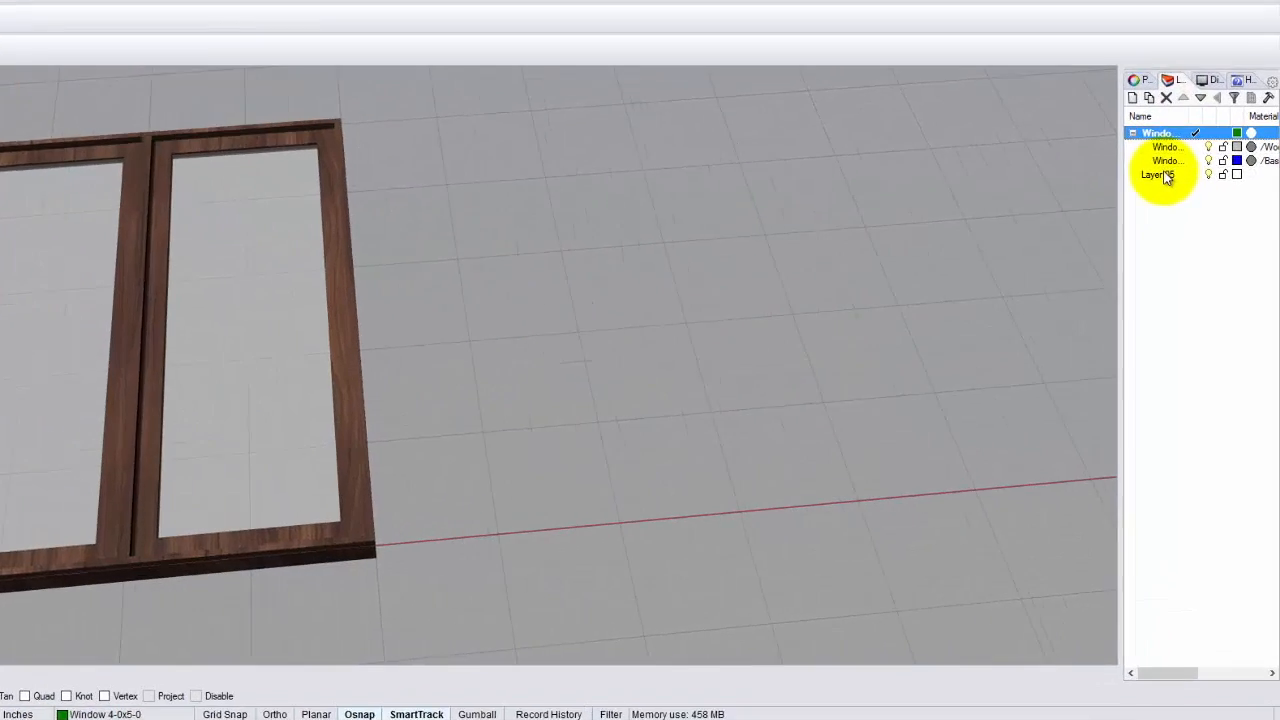
{"action": "double_click", "coordinate": [1185, 243]}
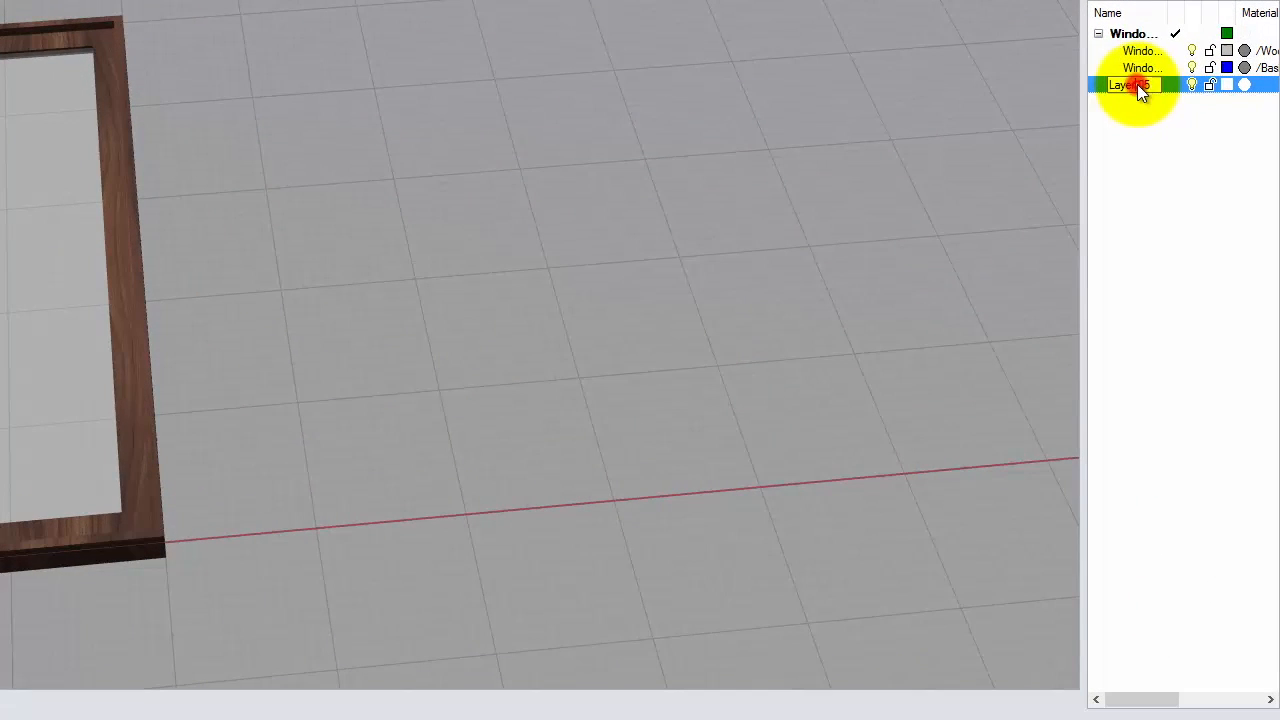
{"action": "key", "text": "BackSpace"}
{"action": "type", "text": "Mullions"}
{"action": "left_click", "coordinate": [1181, 221]}
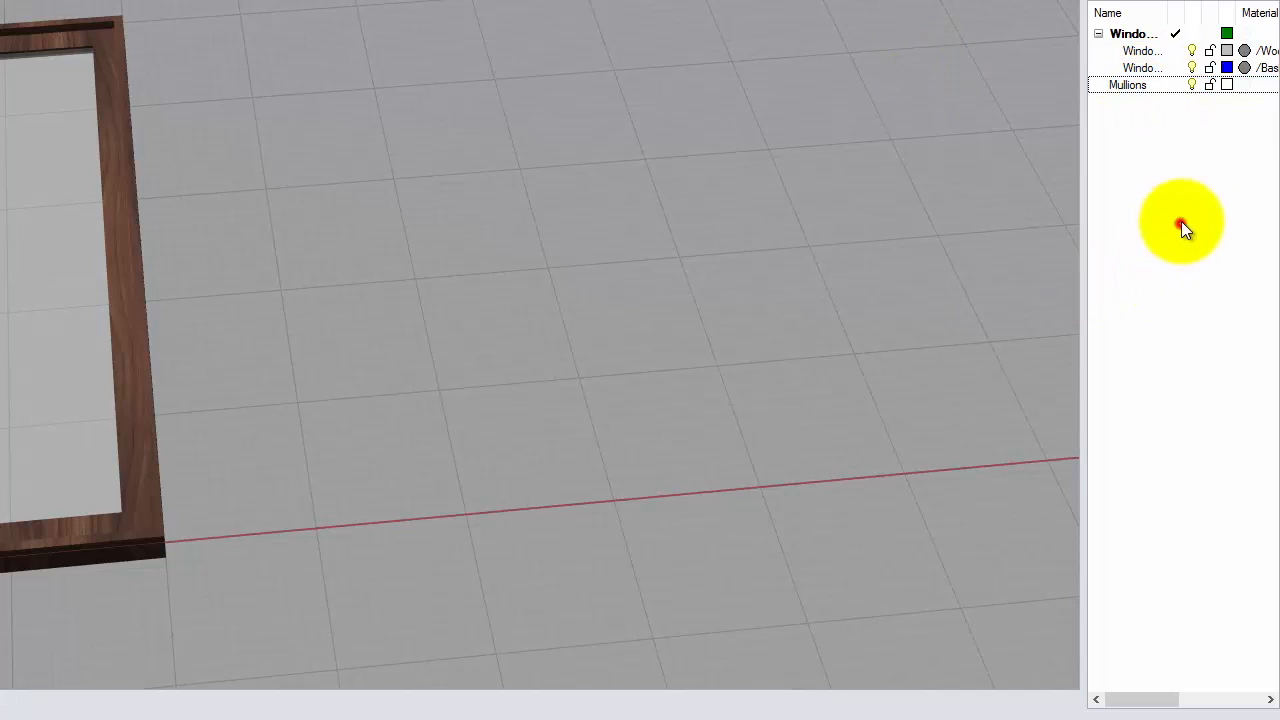
{"action": "left_click", "coordinate": [1177, 84]}
Undo the recent layer changes, including the deletion of the Default and Construction Lines layers.
{"action": "key", "text": "ctrl+alt+z"}
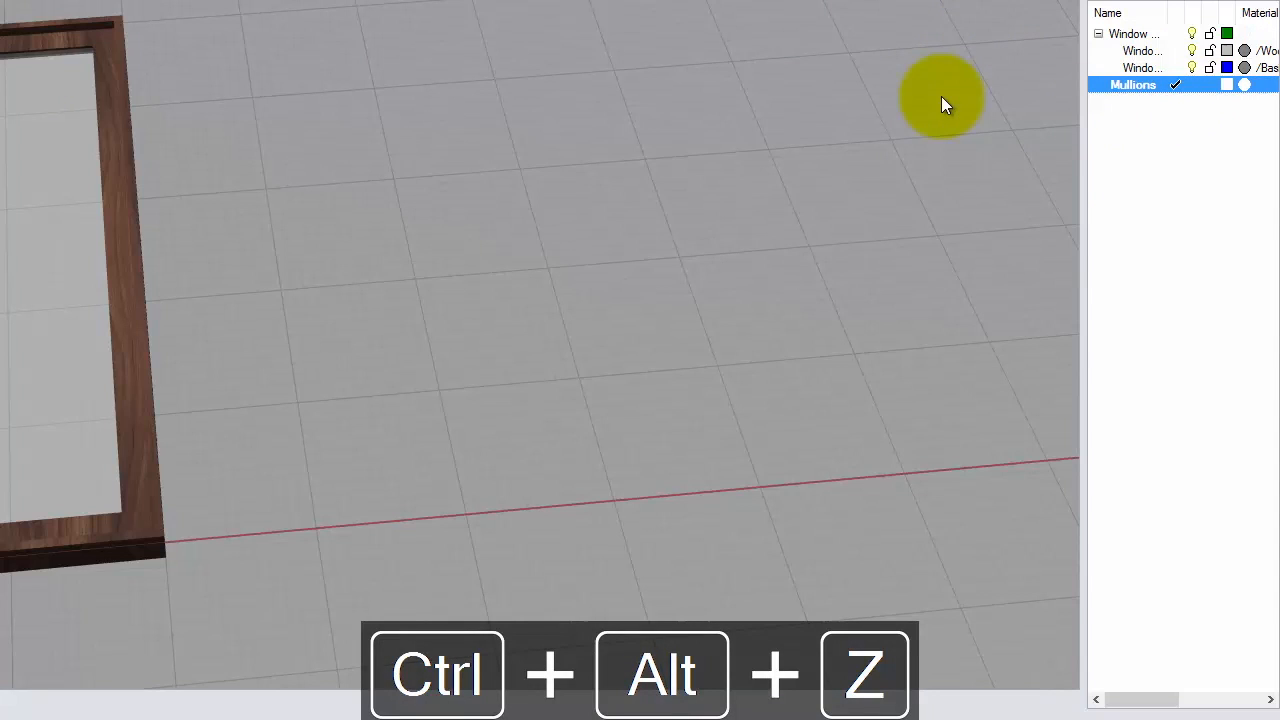
{"action": "key", "text": "ctrl+z"}
{"action": "key", "text": "ctrl+z"}
{"action": "key", "text": "ctrl+z"}
{"action": "key", "text": "ctrl+z"}
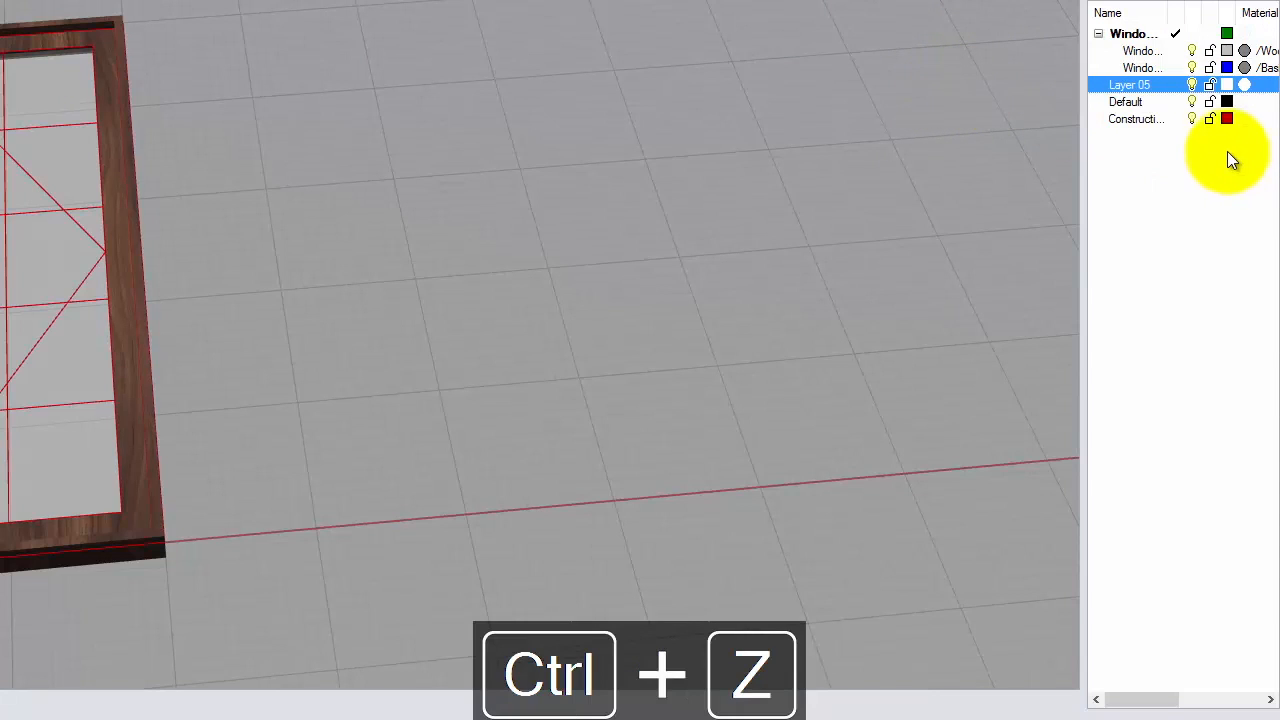
Make Layer 05 the current layer and rename it Mullions.
{"action": "left_click", "coordinate": [1143, 102]}
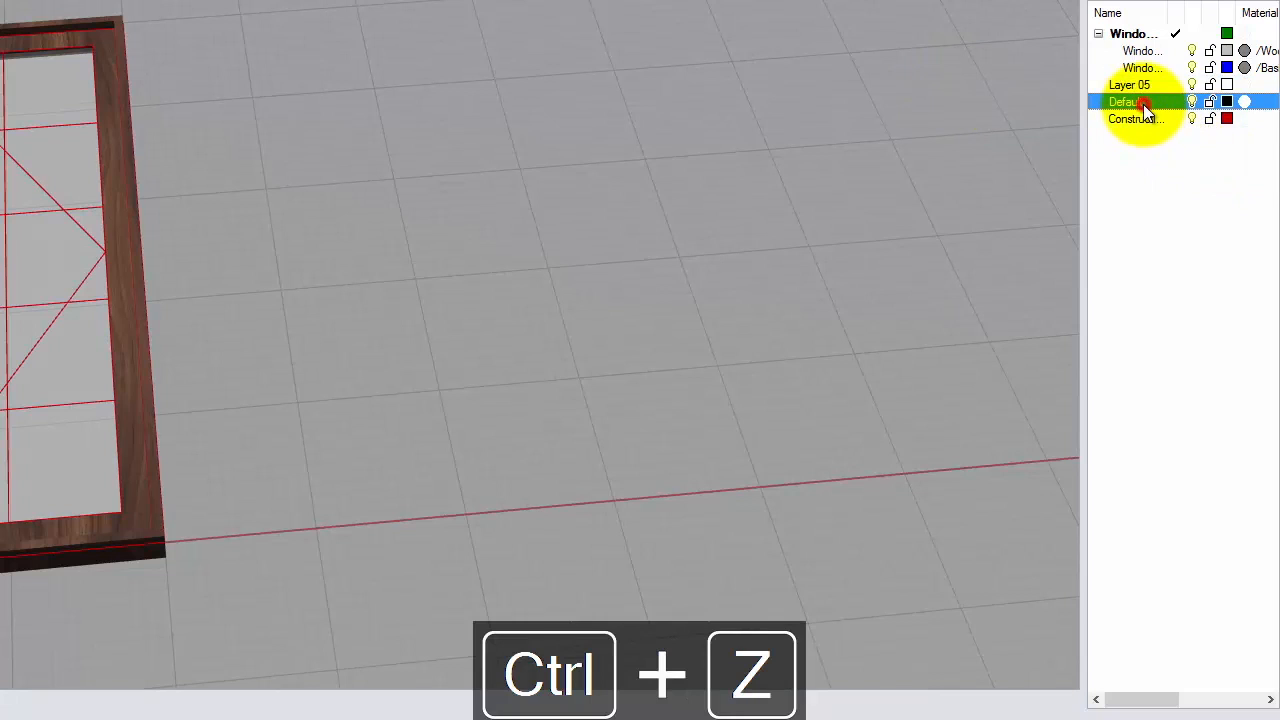
{"action": "double_click", "coordinate": [1138, 86]}
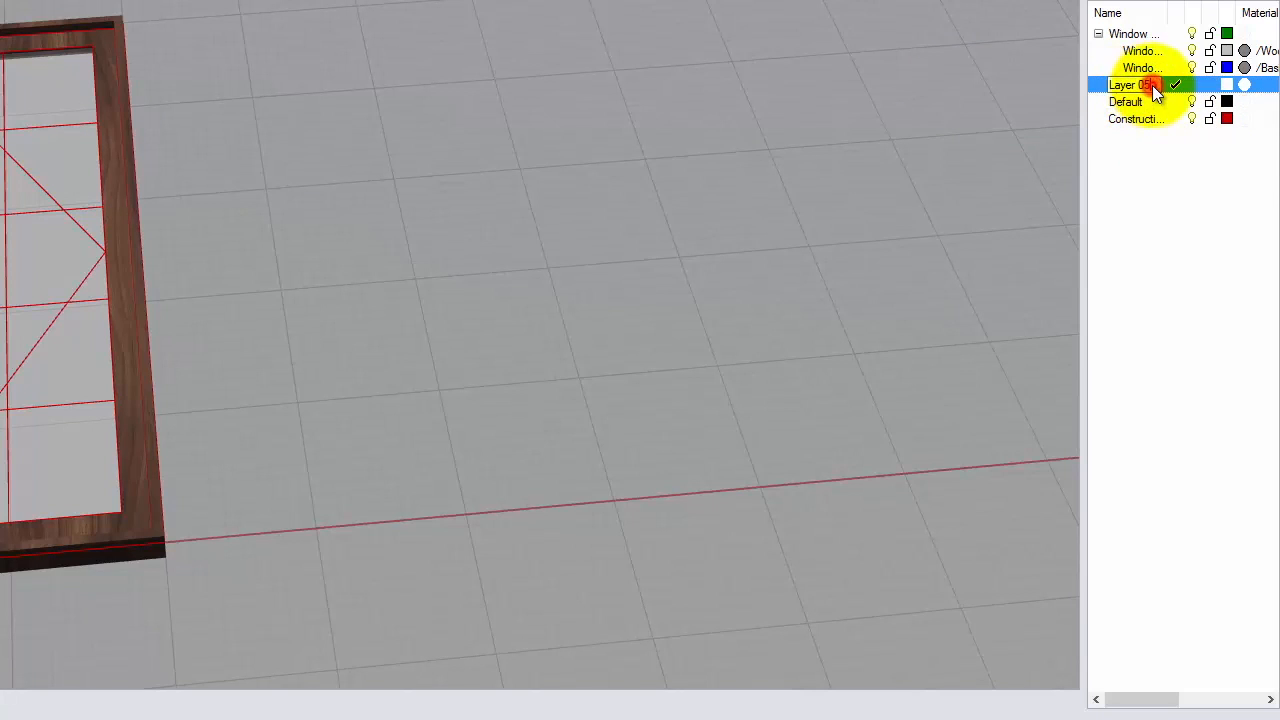
{"action": "left_click", "coordinate": [1152, 85]}
{"action": "type", "text": "Mulli"}
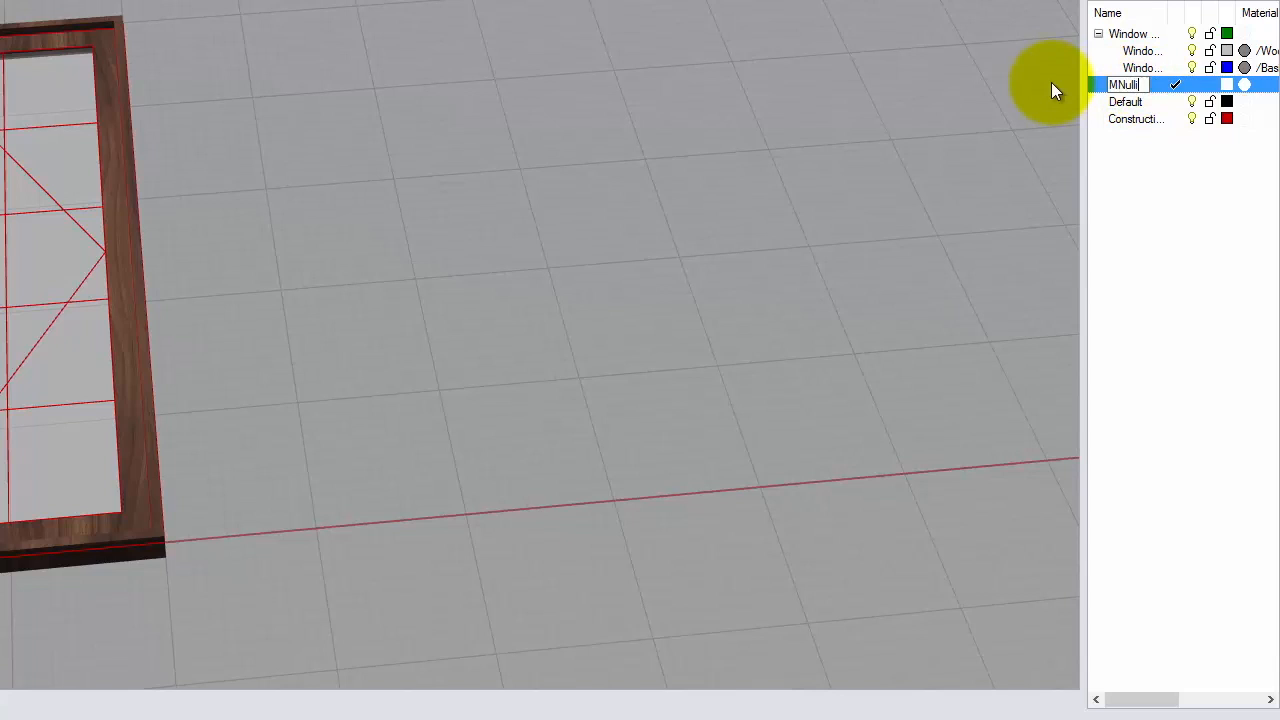
{"action": "key", "text": "BackSpace"}
{"action": "key", "text": "BackSpace"}
{"action": "key", "text": "BackSpace"}
{"action": "key", "text": "BackSpace"}
{"action": "key", "text": "BackSpace"}
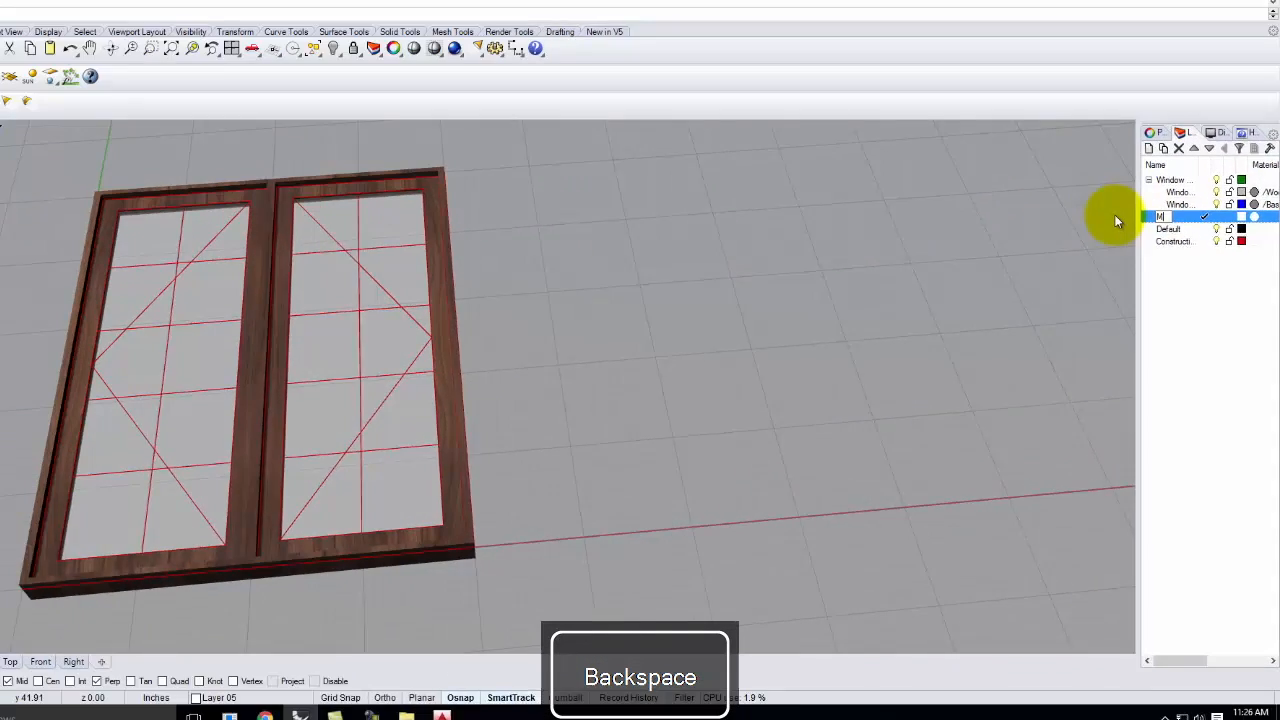
{"action": "type", "text": "ullions"}
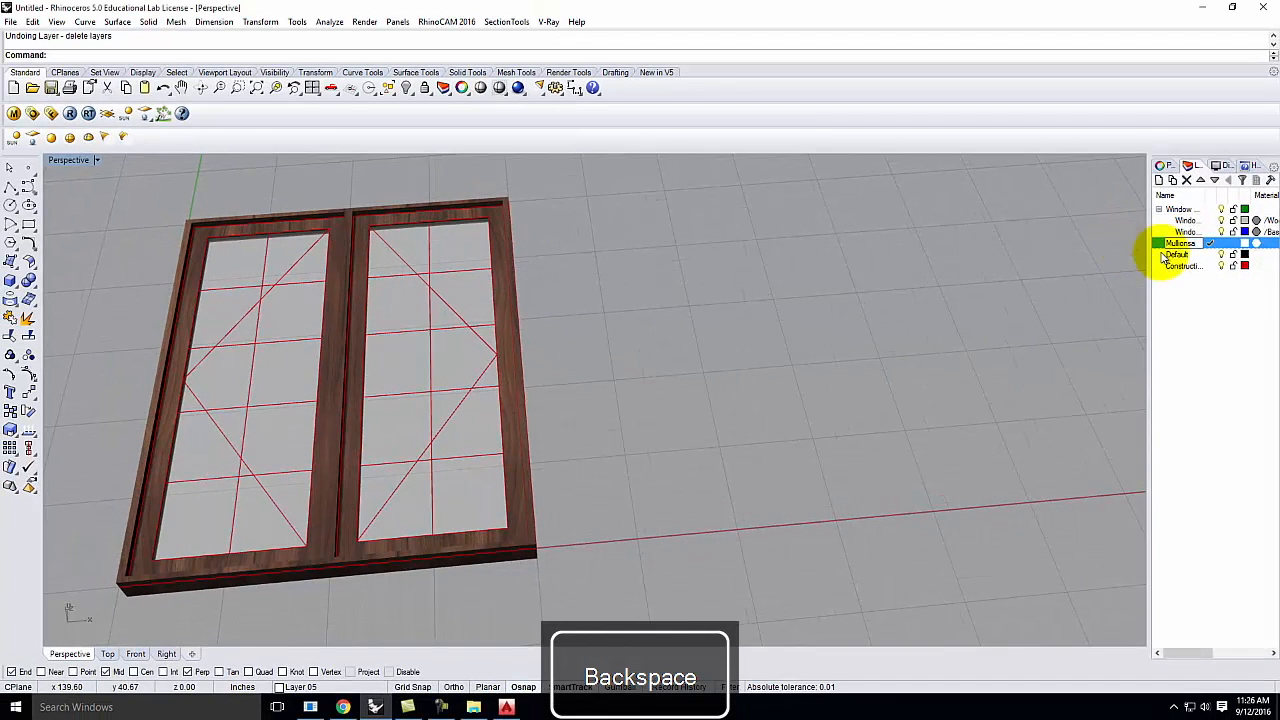
{"action": "key", "text": "Return"}
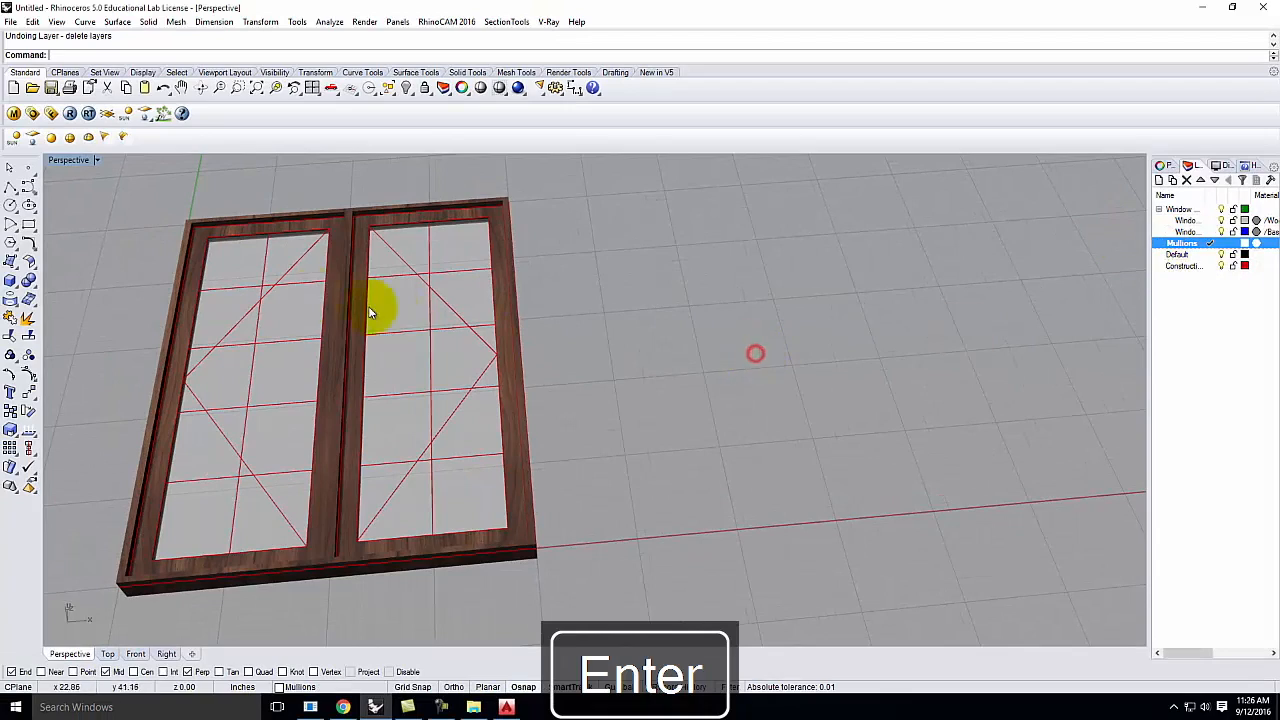
Examine the grille construction lines across the right sash's glass, picking the lengthwise centre line and the uppermost crossline.
{"action": "scroll", "coordinate": [331, 251], "scroll_direction": "up", "scroll_amount": 5}
{"action": "right_click_drag", "start_coordinate": [719, 314], "coordinate": [627, 255]}
{"action": "scroll", "coordinate": [600, 270], "scroll_direction": "up", "scroll_amount": 3}
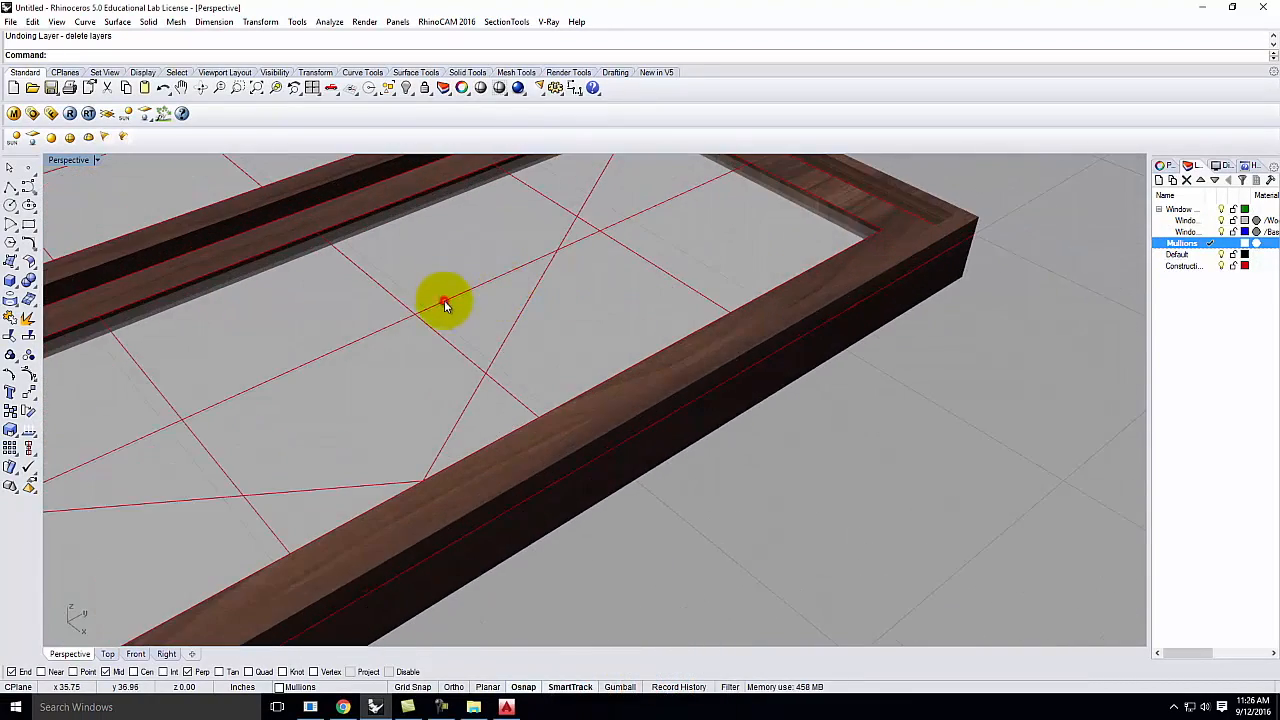
{"action": "left_click", "coordinate": [445, 305]}
{"action": "scroll", "coordinate": [746, 287], "scroll_direction": "down", "scroll_amount": 5}
{"action": "left_click", "coordinate": [620, 228]}
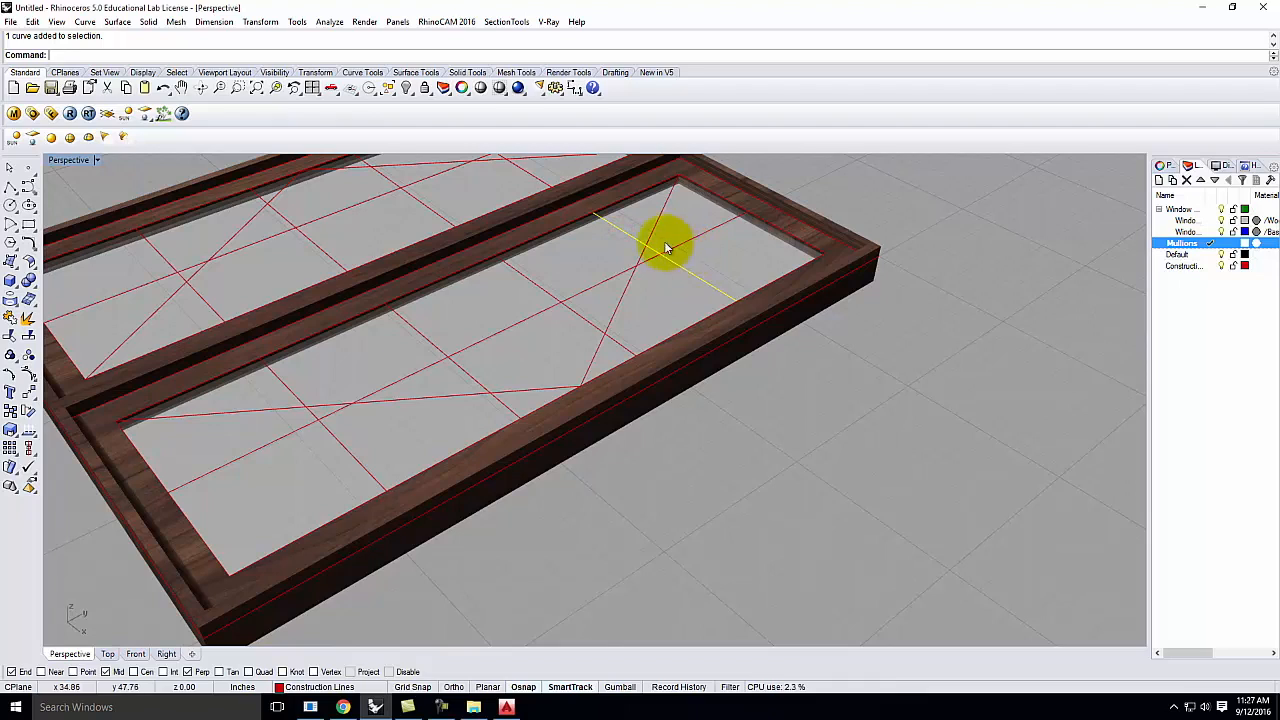
{"action": "scroll", "coordinate": [670, 240], "scroll_direction": "up", "scroll_amount": 3}
{"action": "right_click_drag", "start_coordinate": [852, 283], "coordinate": [695, 331]}
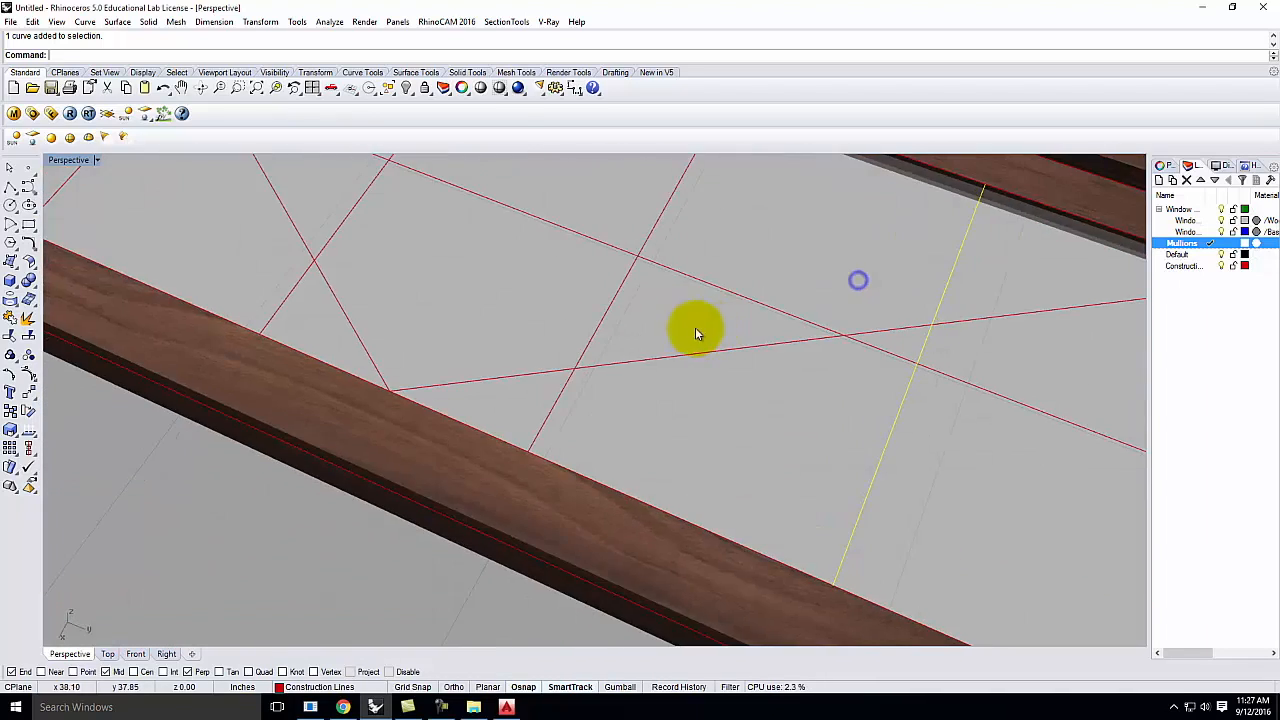
{"action": "scroll", "coordinate": [685, 331], "scroll_direction": "down", "scroll_amount": 4}
{"action": "scroll", "coordinate": [817, 396], "scroll_direction": "up", "scroll_amount": 5}
{"action": "right_click_drag", "start_coordinate": [606, 370], "coordinate": [699, 397]}
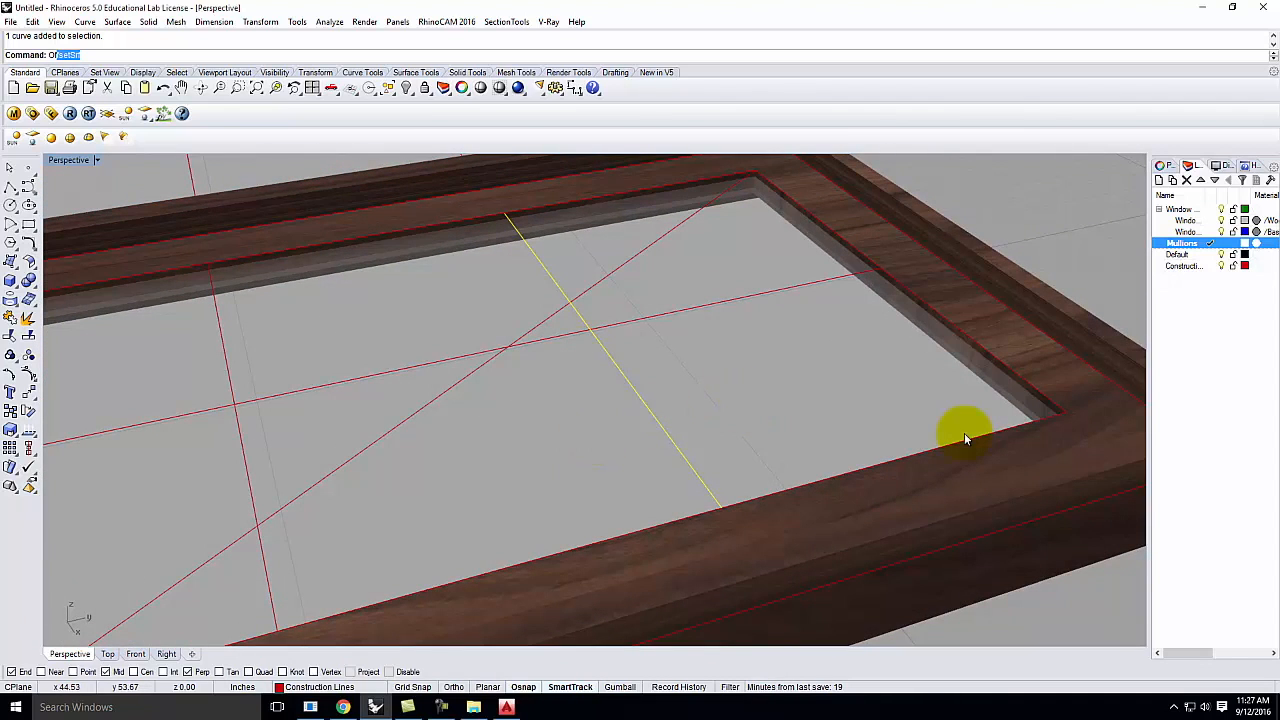
{"action": "key", "text": "Return"}
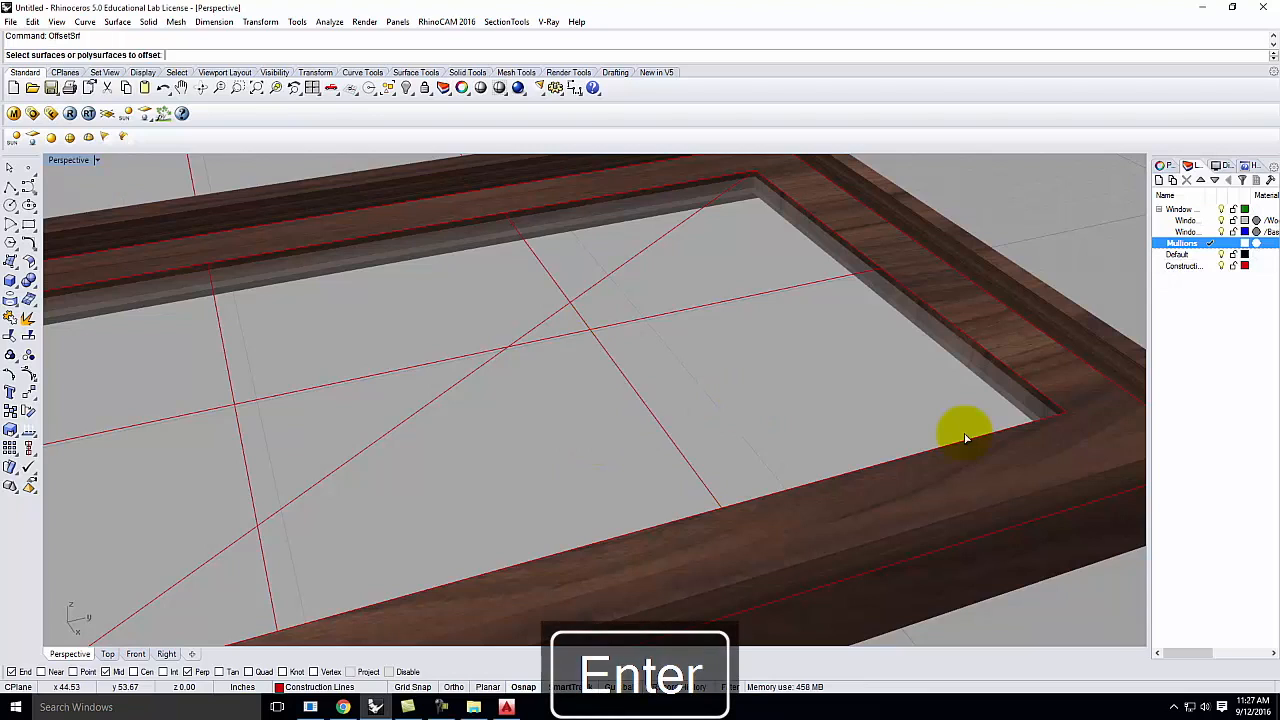
{"action": "key", "text": "Escape"}
{"action": "type", "text": "Offset"}
{"action": "key", "text": "BackSpace"}
{"action": "type", "text": "Crv\\"}
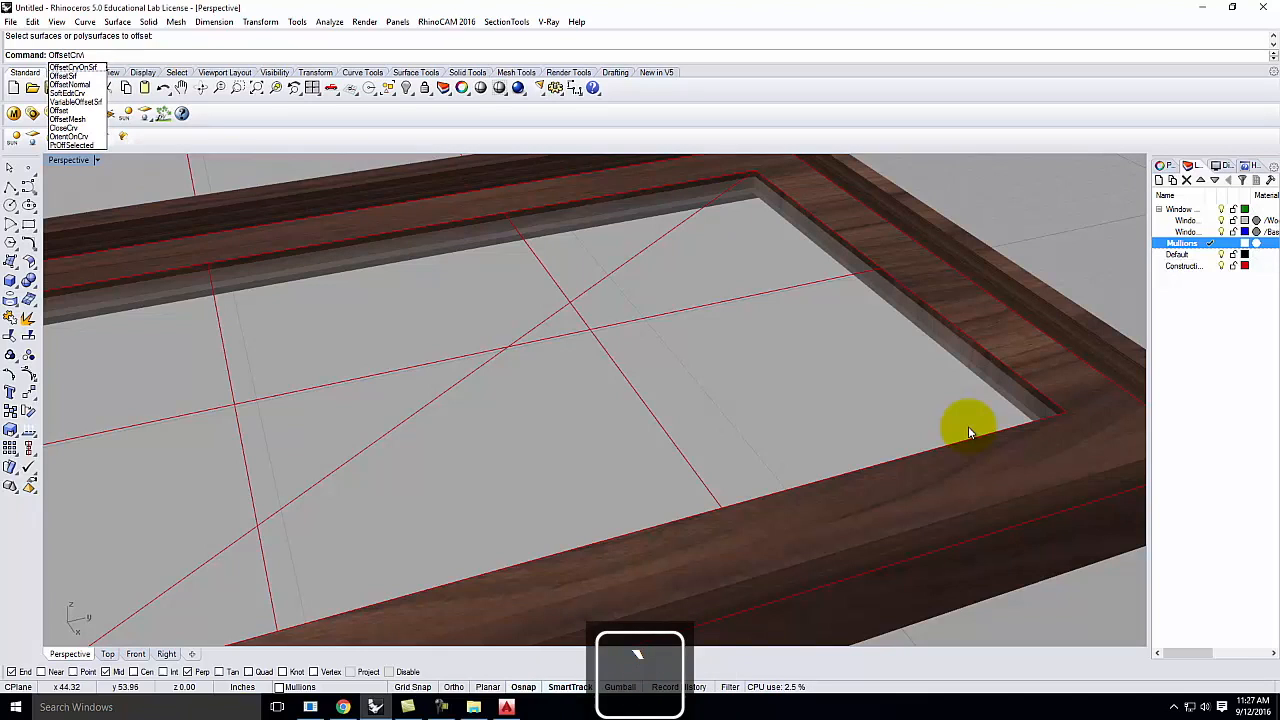
{"action": "key", "text": "BackSpace"}
{"action": "key", "text": "Return"}
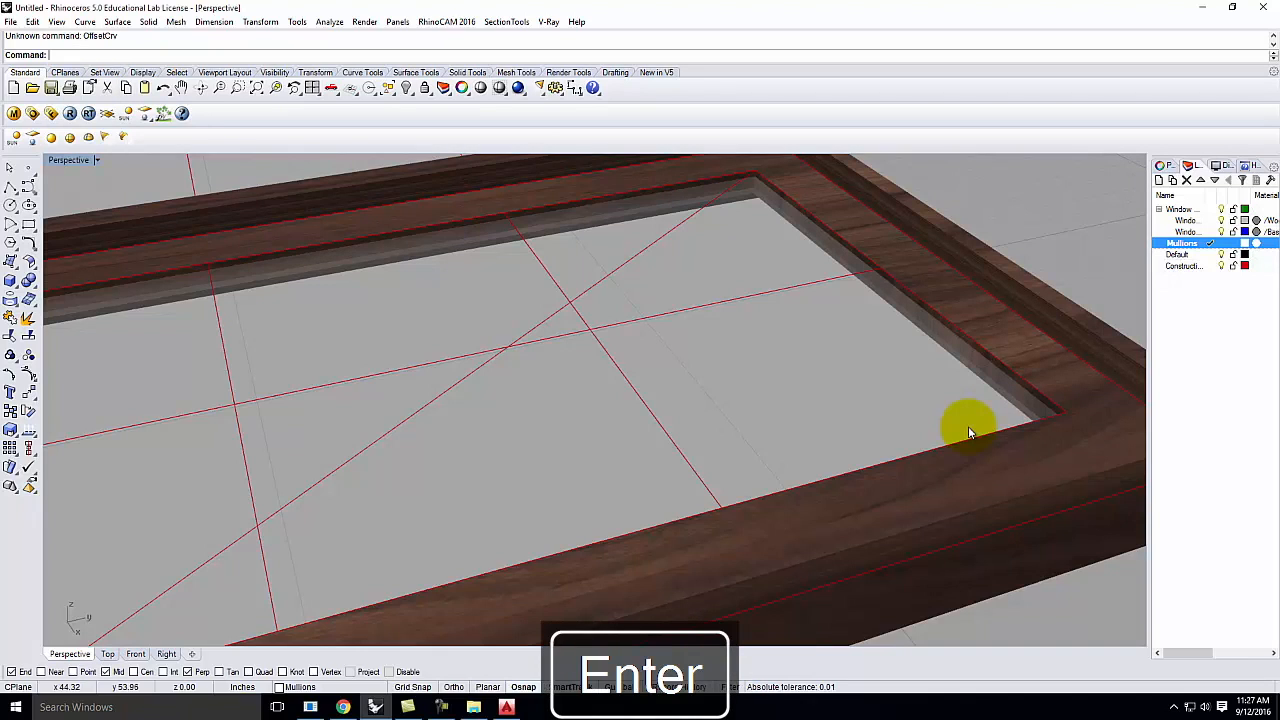
Offset the uppermost grille crossline of the right sash 3/8 inch to both sides with the Offset command.
{"action": "type", "text": "Offset"}
{"action": "key", "text": "Return"}
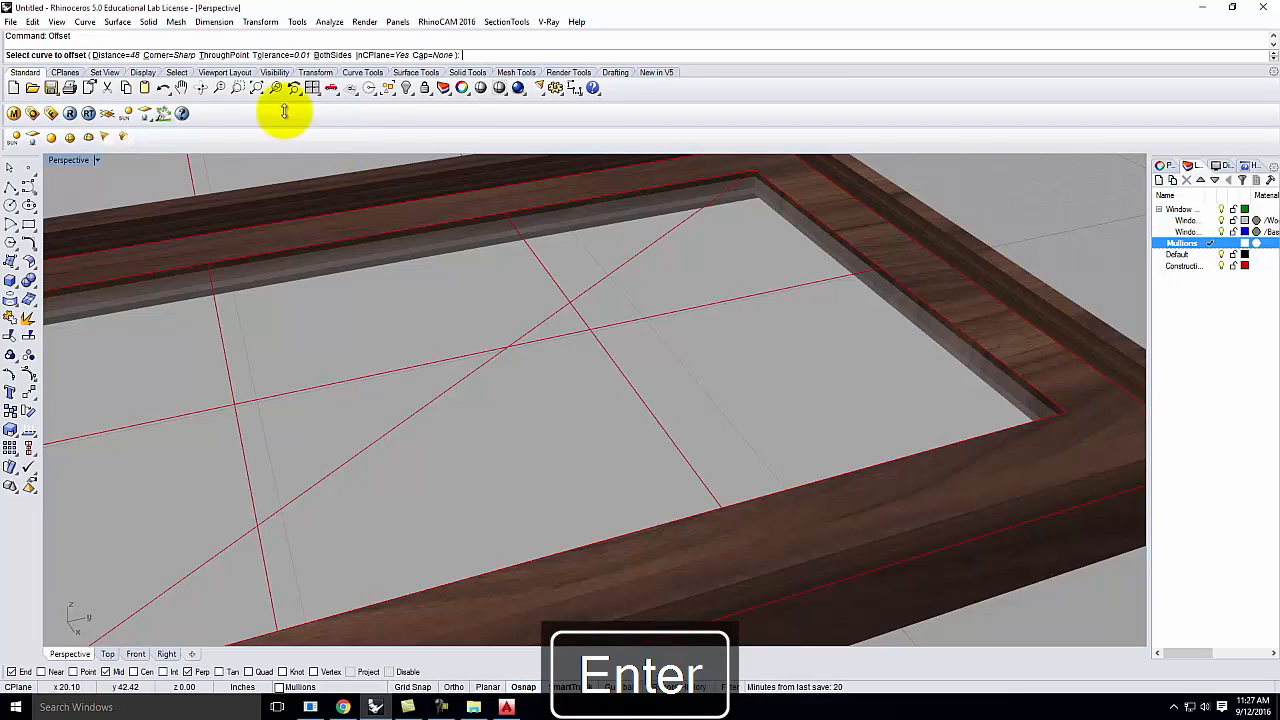
{"action": "left_click", "coordinate": [110, 54]}
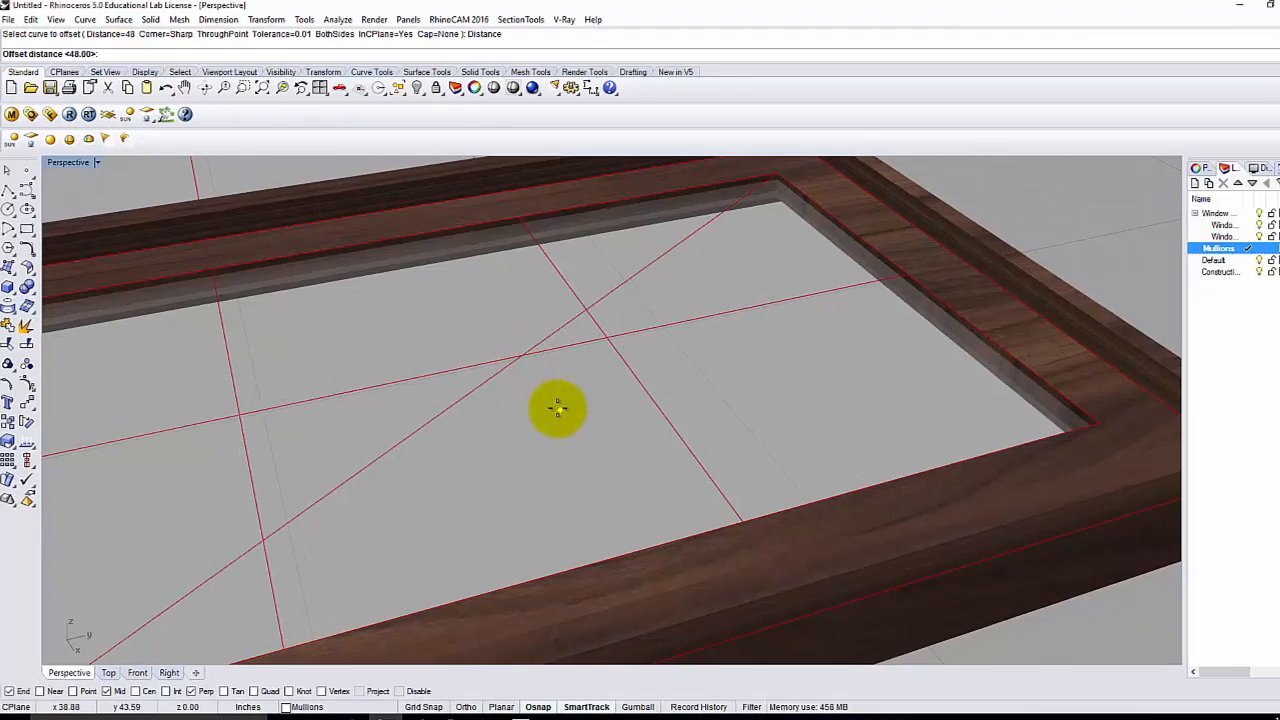
{"action": "type", "text": "3"}
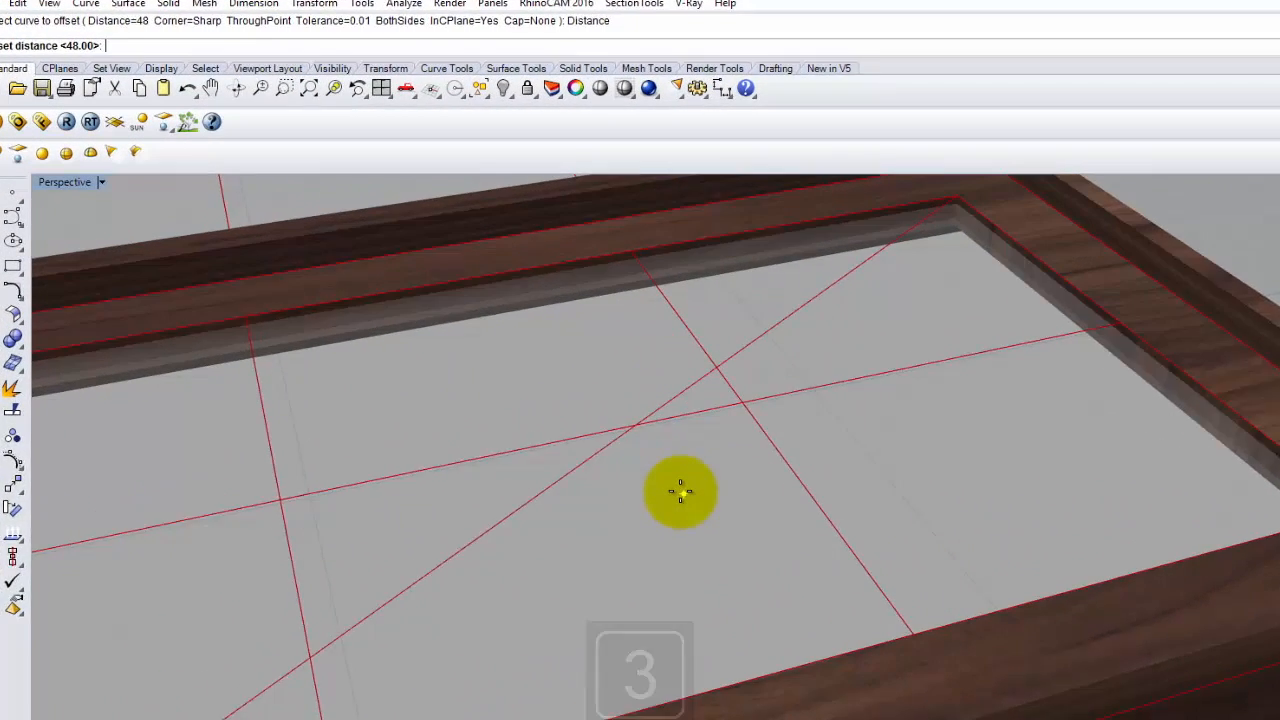
{"action": "type", "text": "/8"}
{"action": "key", "text": "Return"}
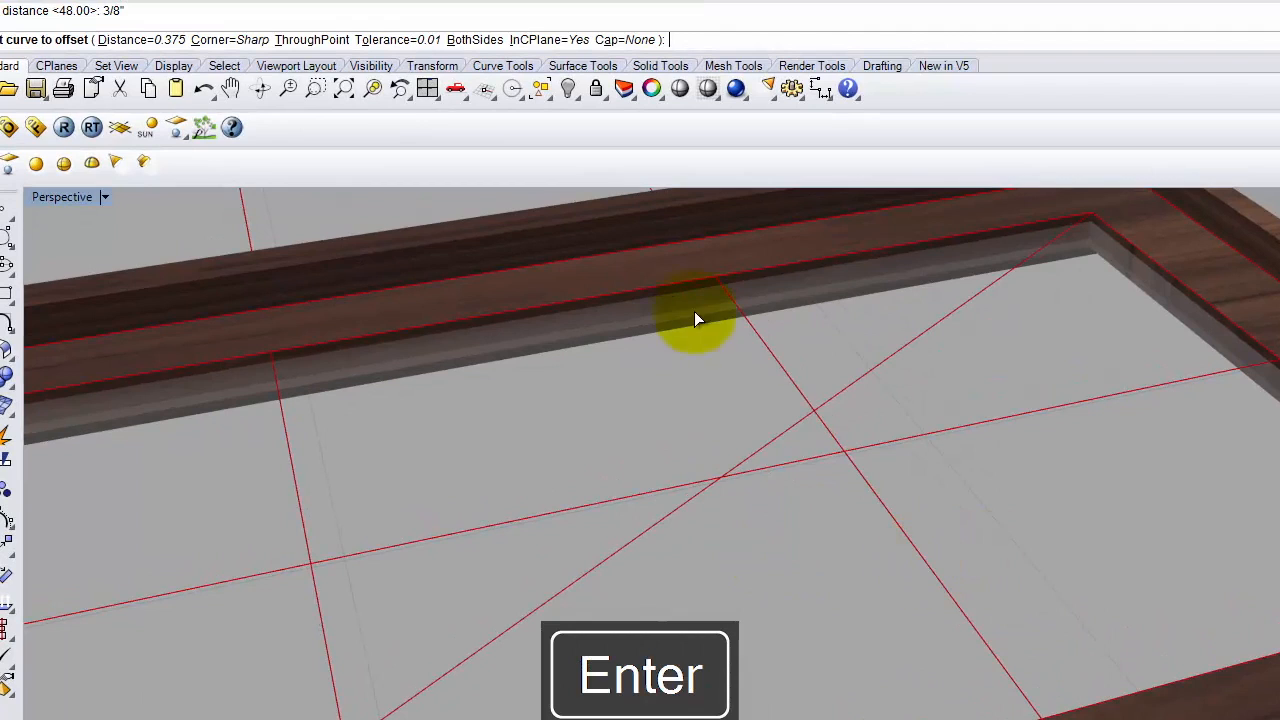
{"action": "left_click", "coordinate": [462, 40]}
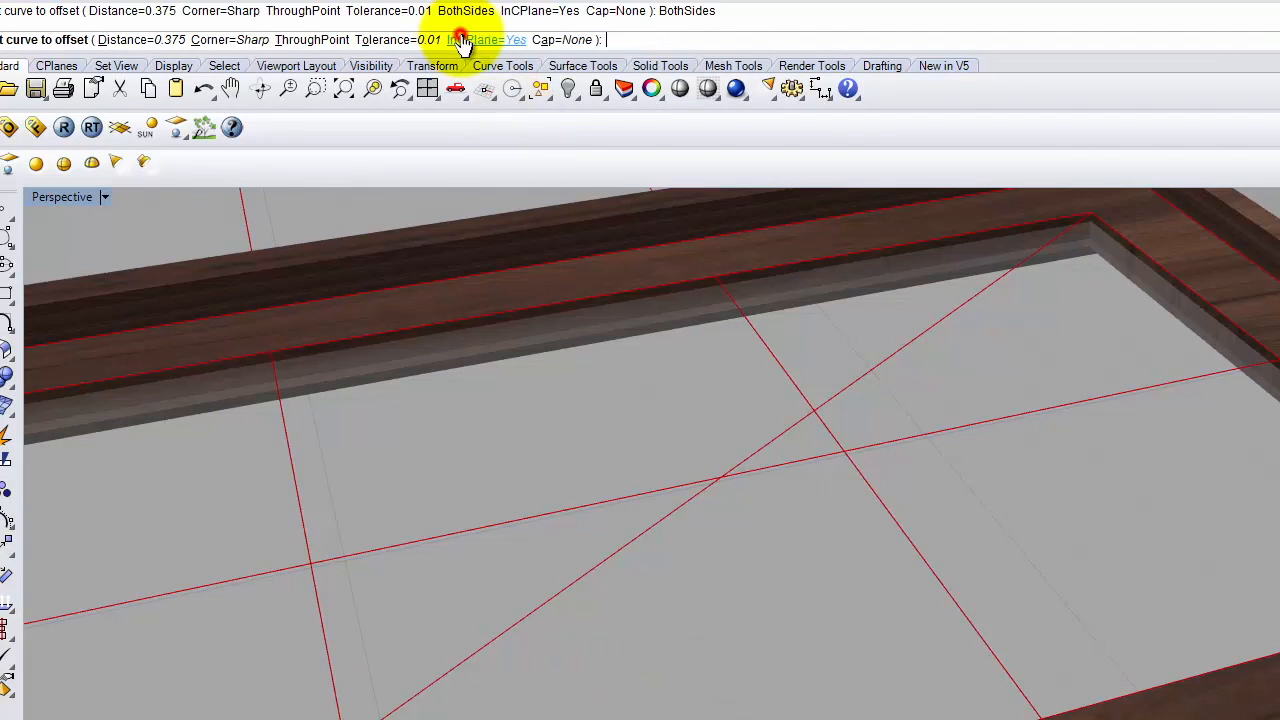
{"action": "left_click", "coordinate": [920, 550]}
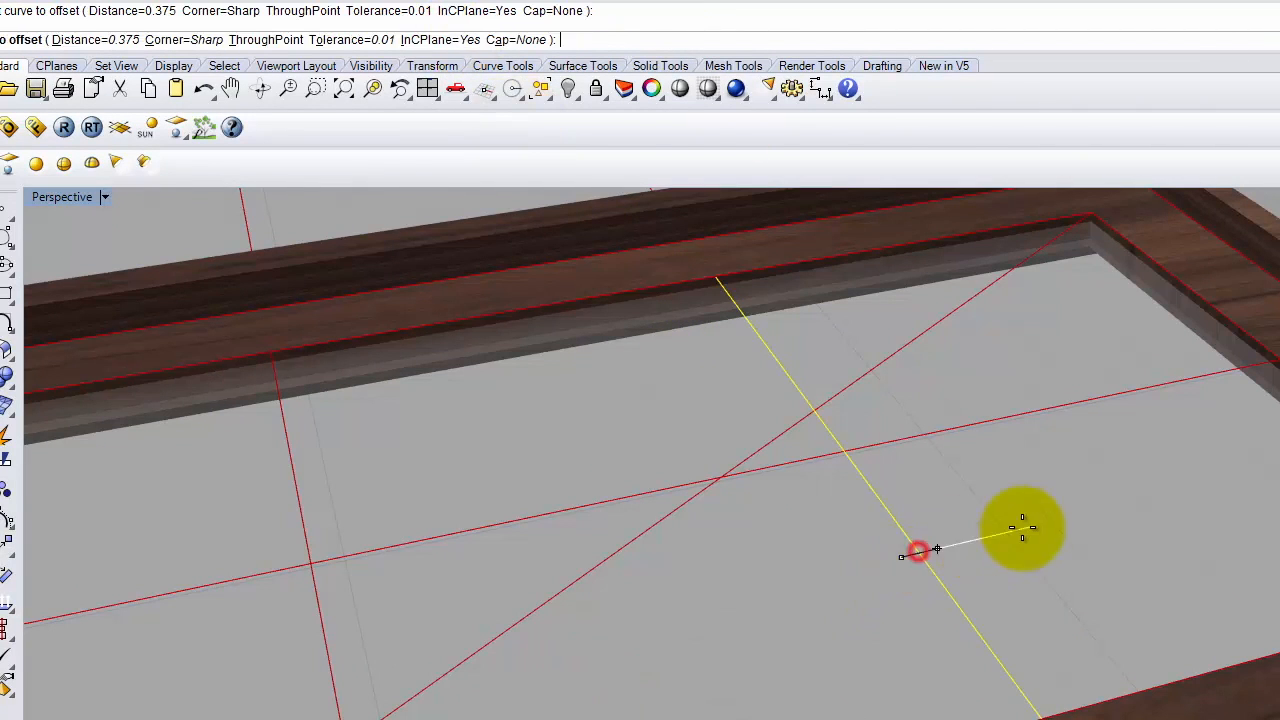
{"action": "left_click", "coordinate": [1086, 514]}
Offset the lengthwise centre grille line of the right sash to both sides at the same distance.
{"action": "right_click_drag", "start_coordinate": [1117, 580], "coordinate": [1146, 570]}
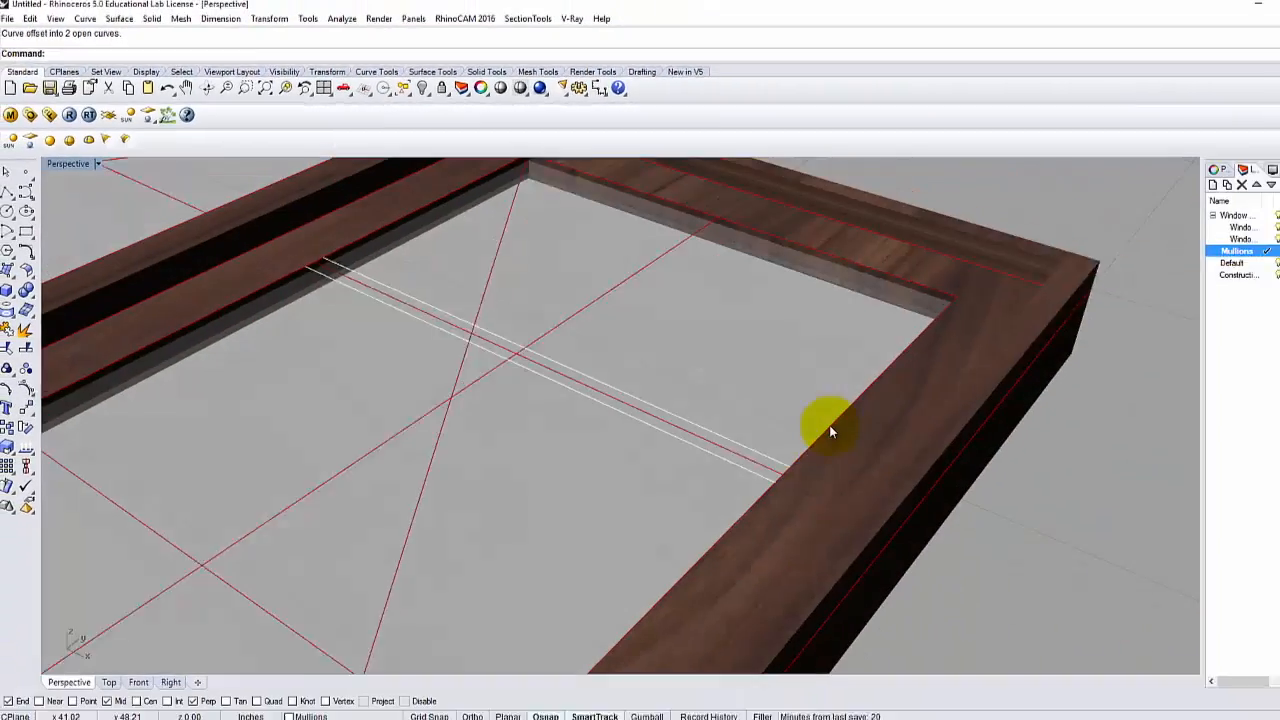
{"action": "scroll", "coordinate": [614, 536], "scroll_direction": "down", "scroll_amount": 3}
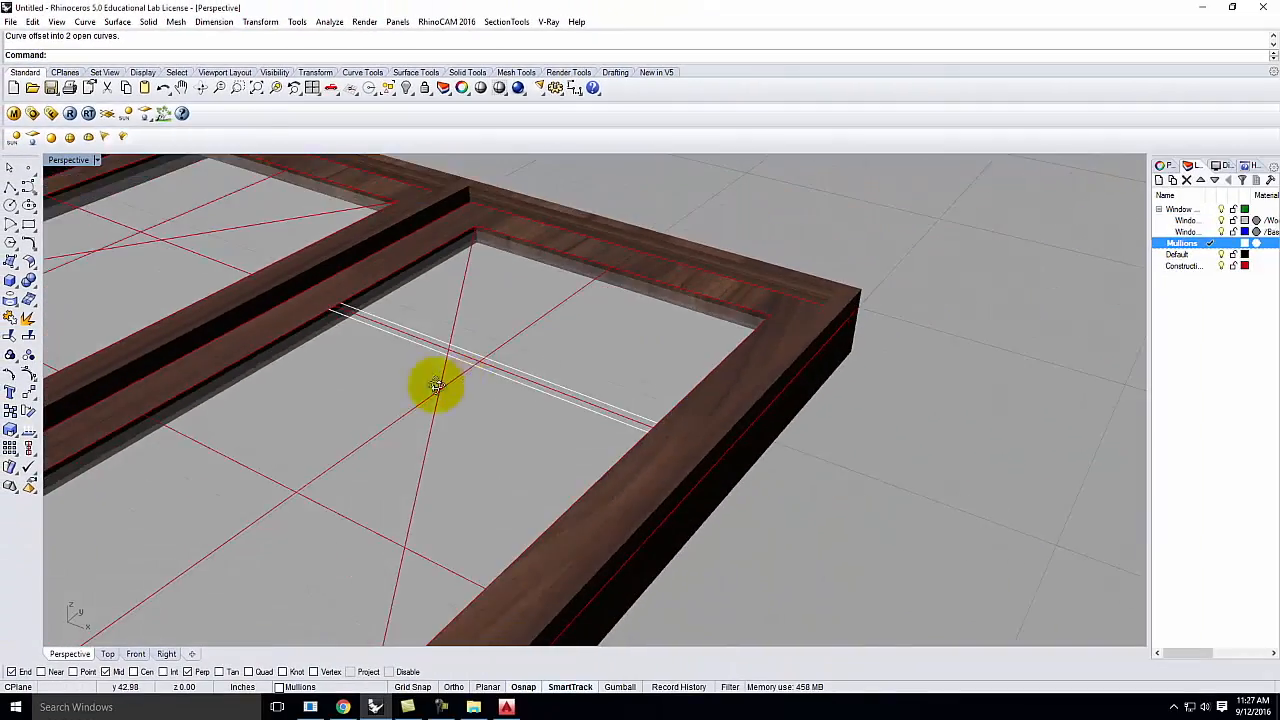
{"action": "right_click_drag", "start_coordinate": [437, 386], "coordinate": [507, 399]}
{"action": "left_click", "coordinate": [434, 473]}
{"action": "key", "text": "Return"}
{"action": "type", "text": "b"}
{"action": "key", "text": "Return"}
{"action": "left_click", "coordinate": [552, 458]}
Create a corner-to-corner plane surface between the two offset lines of the right sash's uppermost crossbar.
{"action": "right_click_drag", "start_coordinate": [545, 447], "coordinate": [486, 396]}
{"action": "scroll", "coordinate": [488, 397], "scroll_direction": "up", "scroll_amount": 5}
{"action": "scroll", "coordinate": [507, 382], "scroll_direction": "down", "scroll_amount": 4}
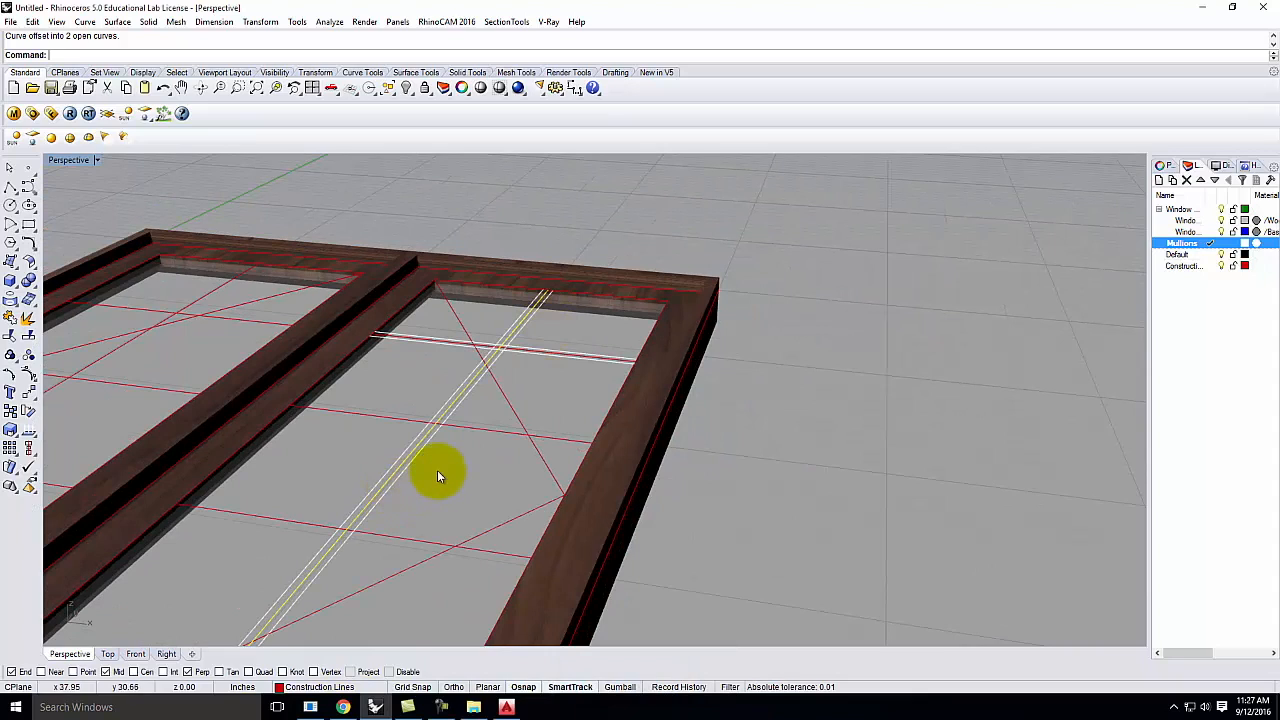
{"action": "scroll", "coordinate": [497, 360], "scroll_direction": "up", "scroll_amount": 2}
{"action": "right_click_drag", "start_coordinate": [498, 380], "coordinate": [409, 463]}
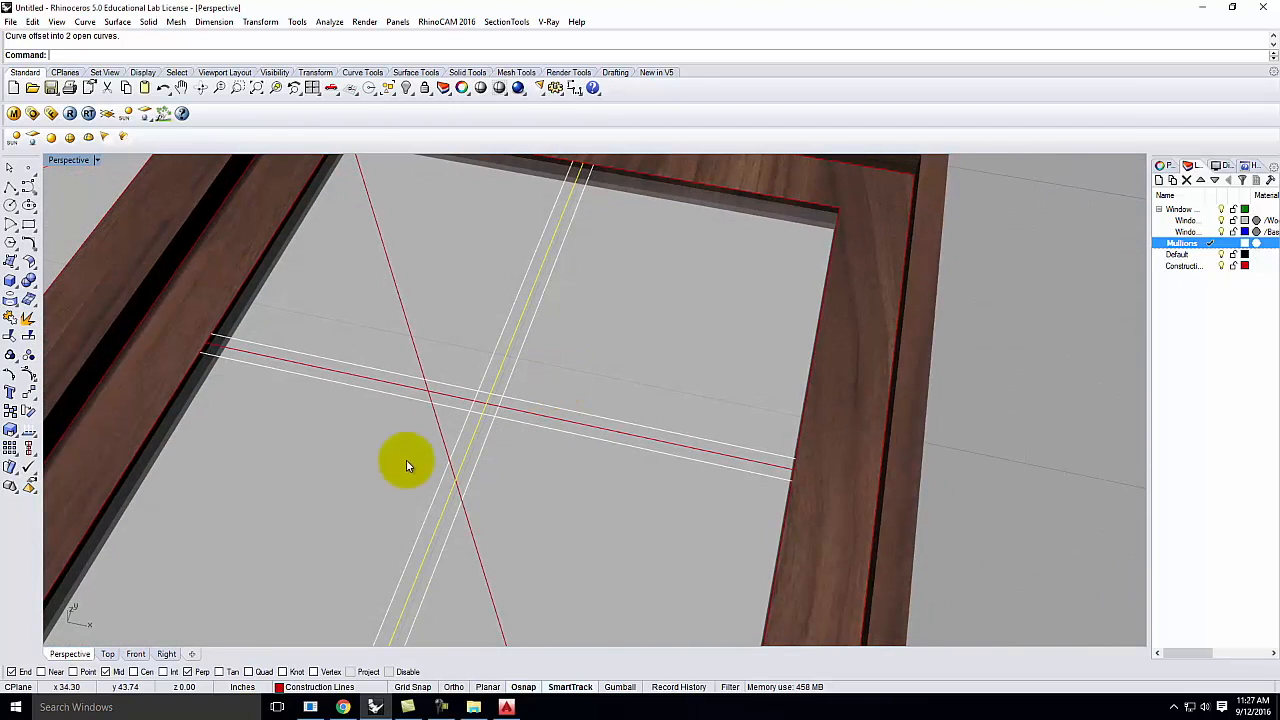
{"action": "left_click", "coordinate": [9, 282]}
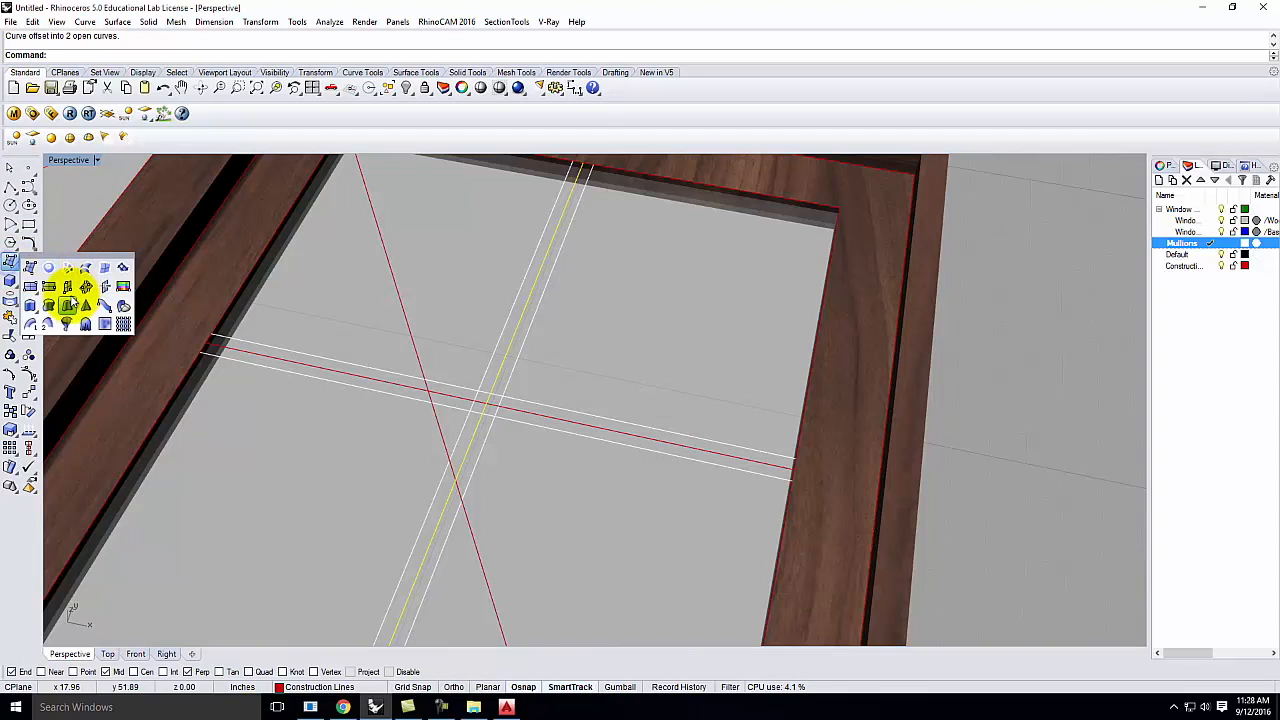
{"action": "left_click", "coordinate": [30, 287]}
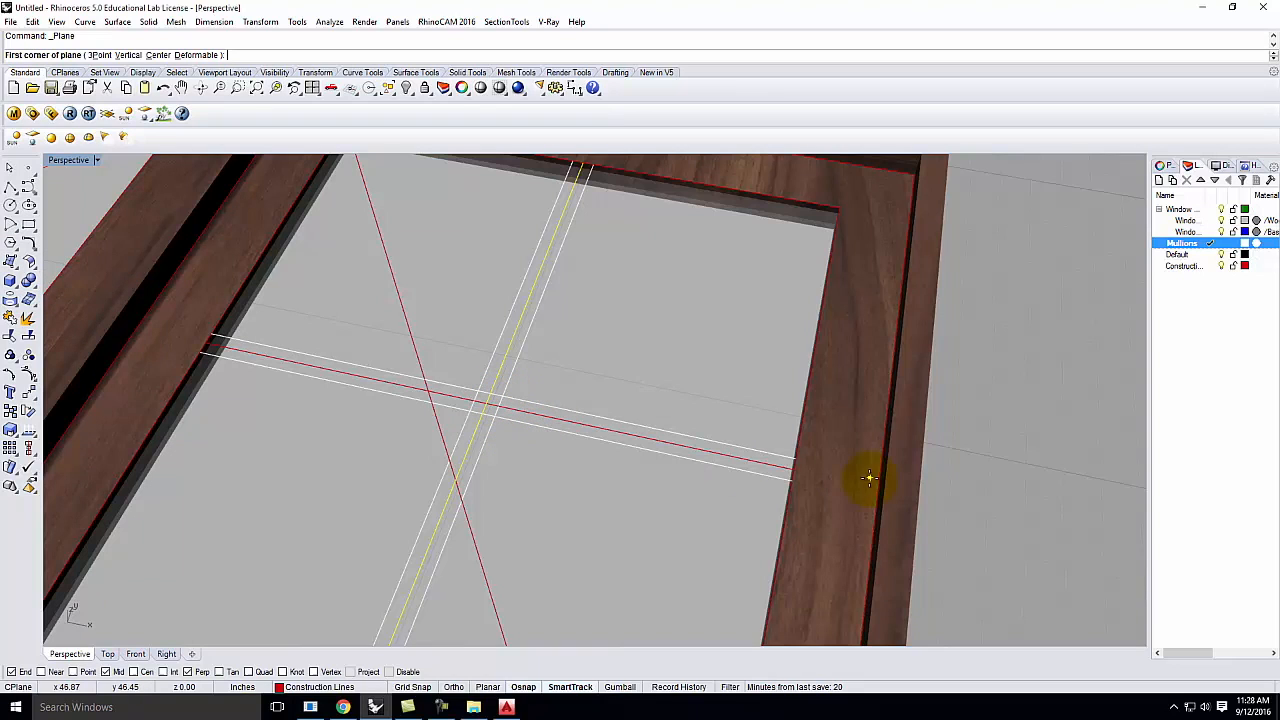
{"action": "left_click", "coordinate": [795, 462]}
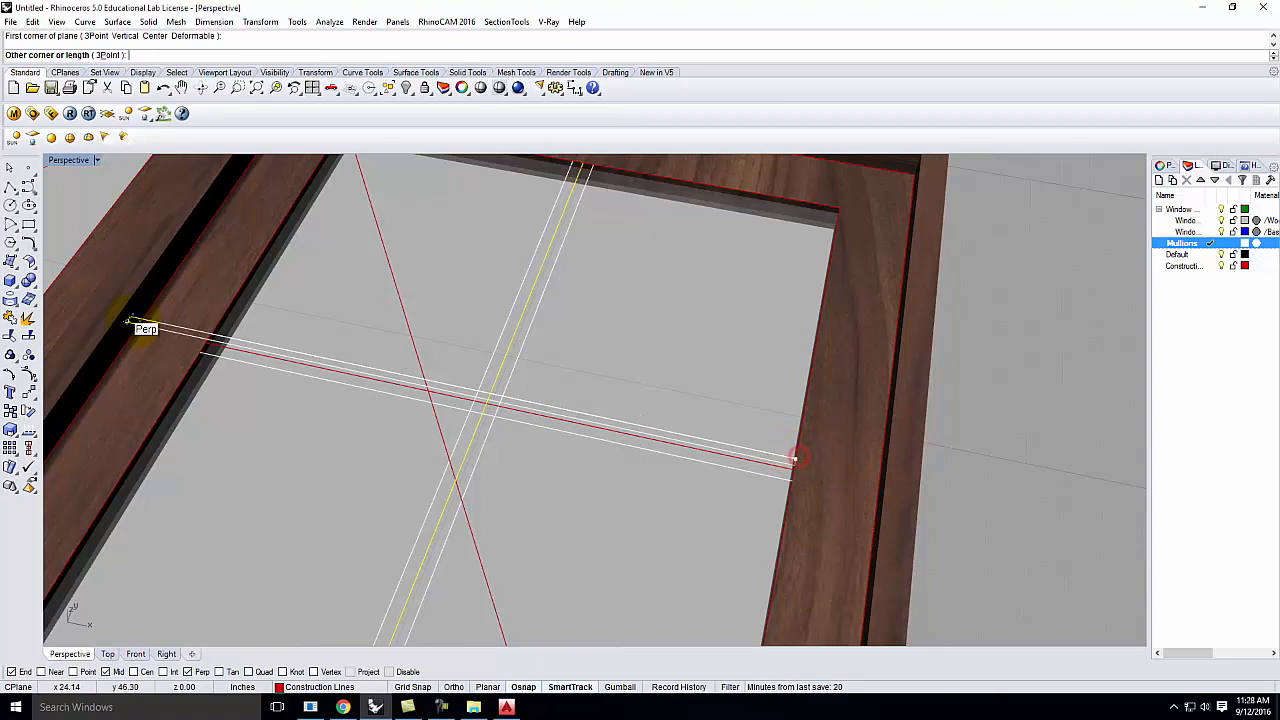
{"action": "left_click", "coordinate": [197, 349]}
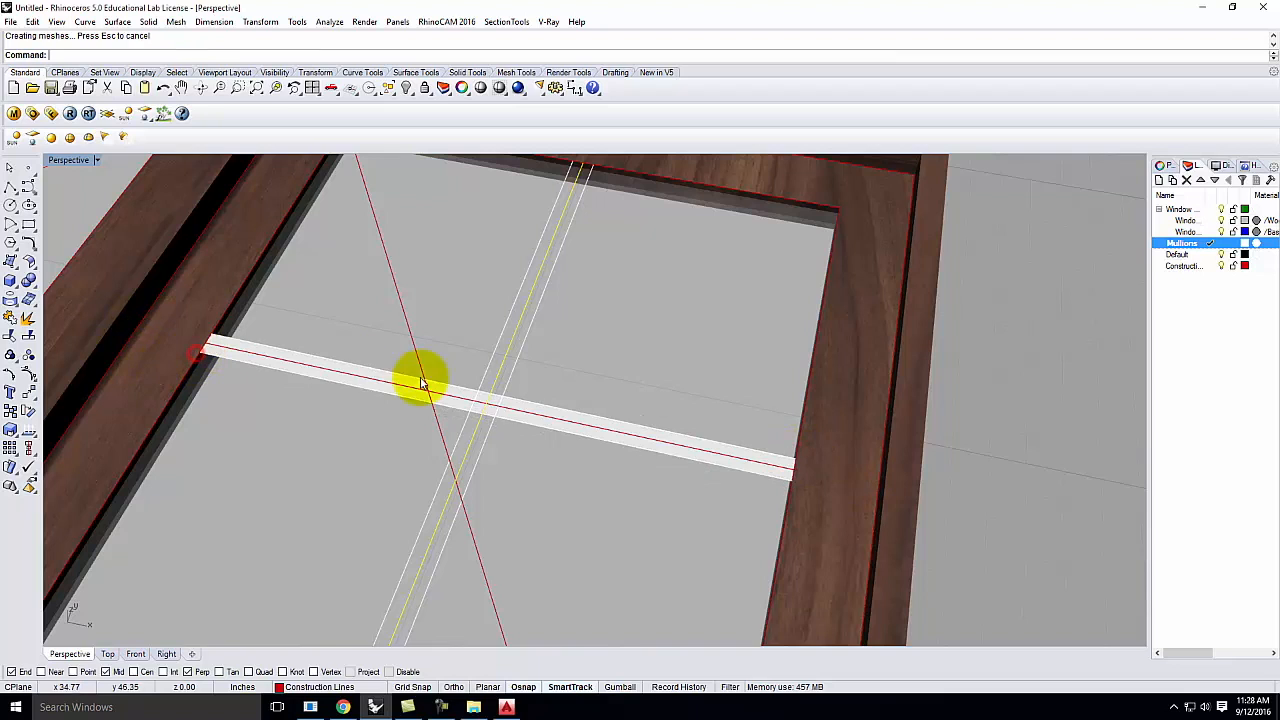
Create a corner-to-corner plane between the two lengthwise offset lines, from the sash's end rail to the crossbar, using the Int object snap.
{"action": "right_click_drag", "start_coordinate": [436, 405], "coordinate": [664, 187]}
{"action": "right_click", "coordinate": [681, 218]}
{"action": "left_click", "coordinate": [680, 217]}
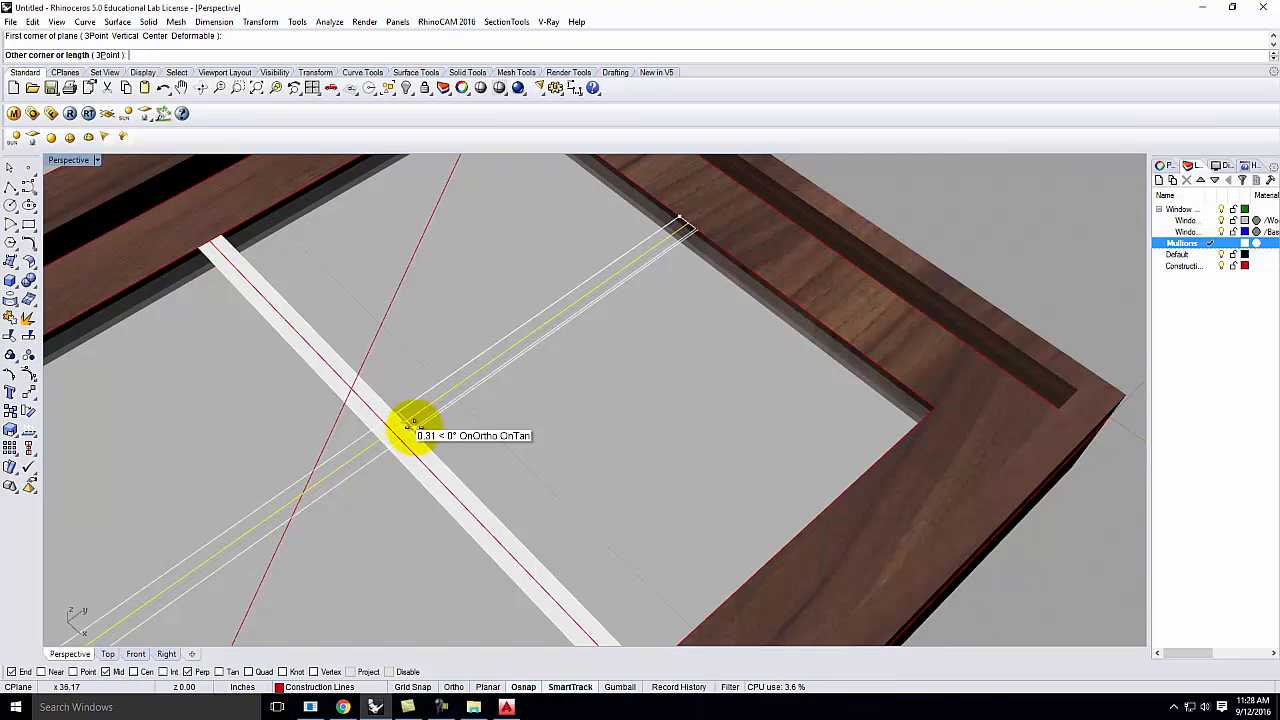
{"action": "scroll", "coordinate": [415, 433], "scroll_direction": "up", "scroll_amount": 2}
{"action": "scroll", "coordinate": [414, 430], "scroll_direction": "up", "scroll_amount": 3}
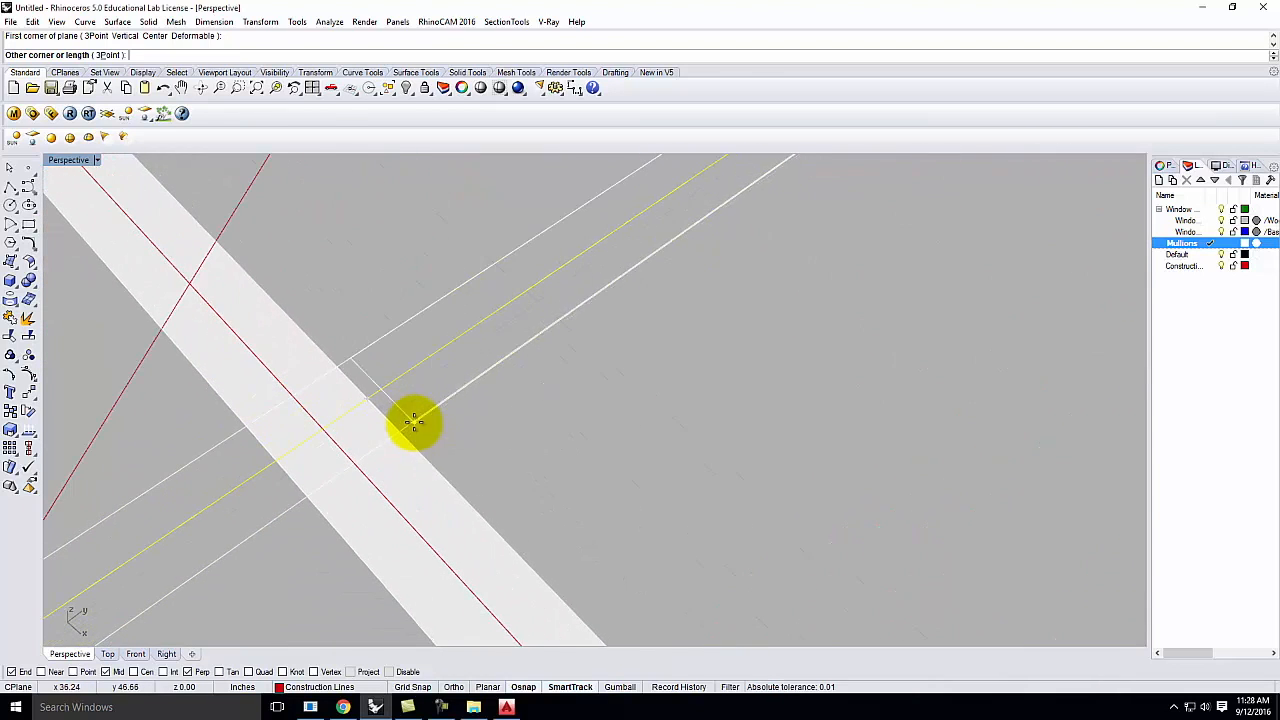
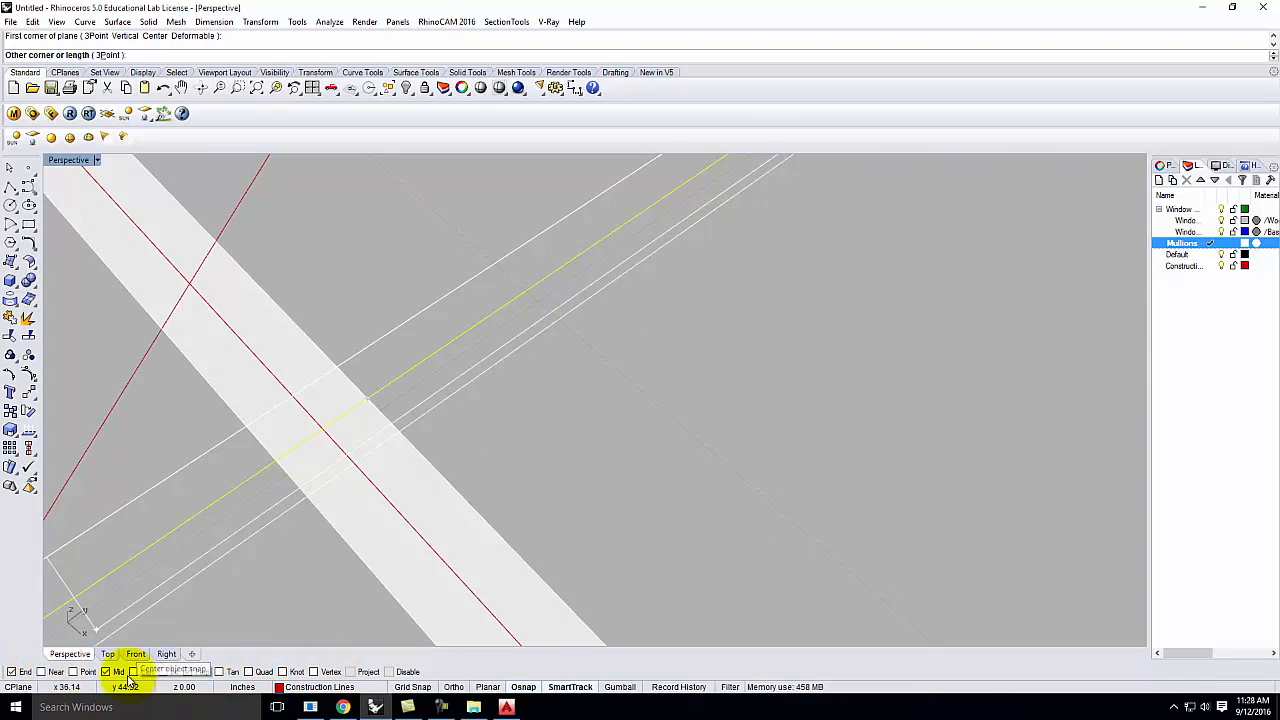
{"action": "left_click", "coordinate": [165, 672]}
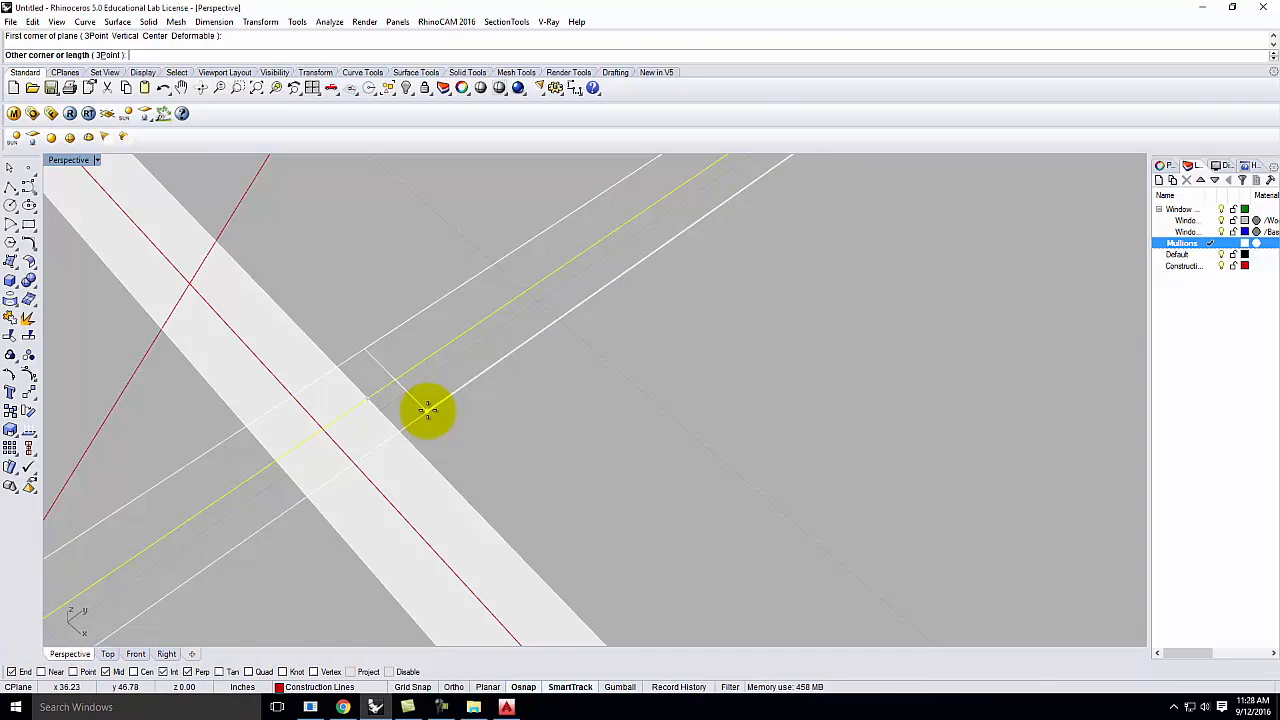
{"action": "left_click", "coordinate": [400, 428]}
{"action": "scroll", "coordinate": [414, 390], "scroll_direction": "down", "scroll_amount": 5}
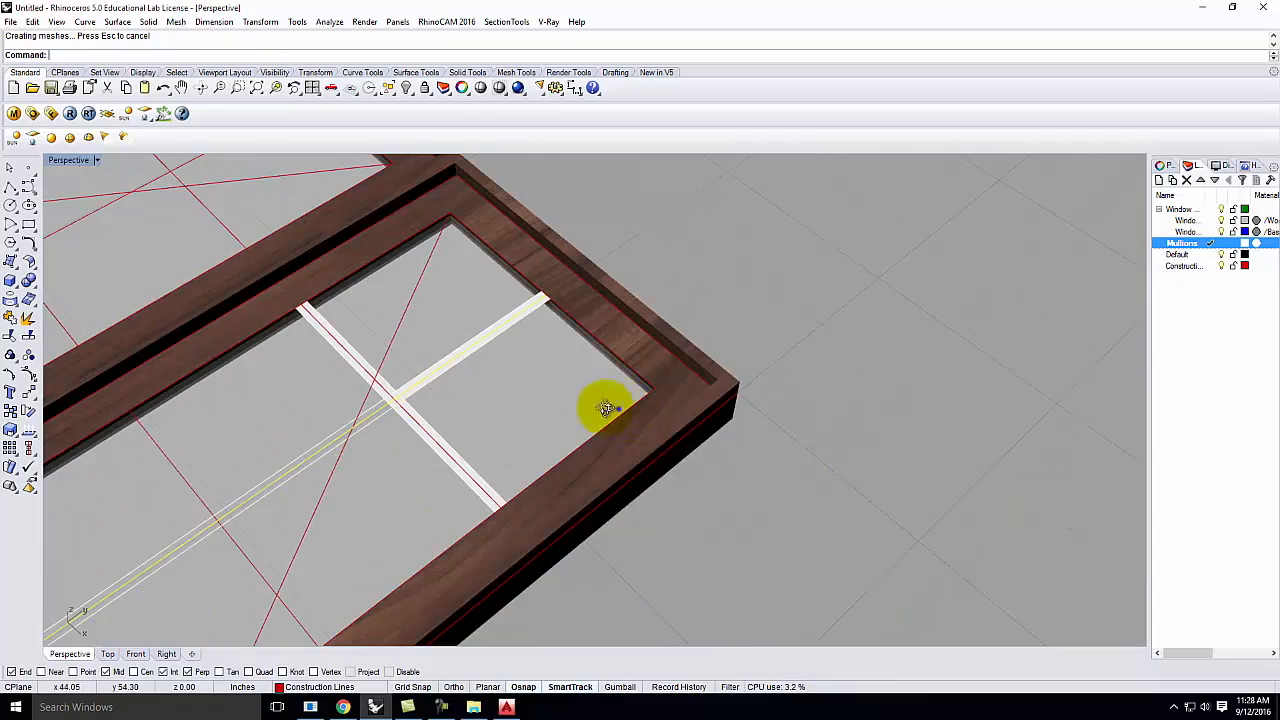
Examine from several angles how the two flat mullion surfaces meet the right sash's wood frame.
{"action": "right_click_drag", "start_coordinate": [605, 408], "coordinate": [436, 312]}
{"action": "scroll", "coordinate": [609, 408], "scroll_direction": "up", "scroll_amount": 5}
{"action": "right_click_drag", "start_coordinate": [531, 436], "coordinate": [545, 503]}
{"action": "scroll", "coordinate": [550, 480], "scroll_direction": "down", "scroll_amount": 5}
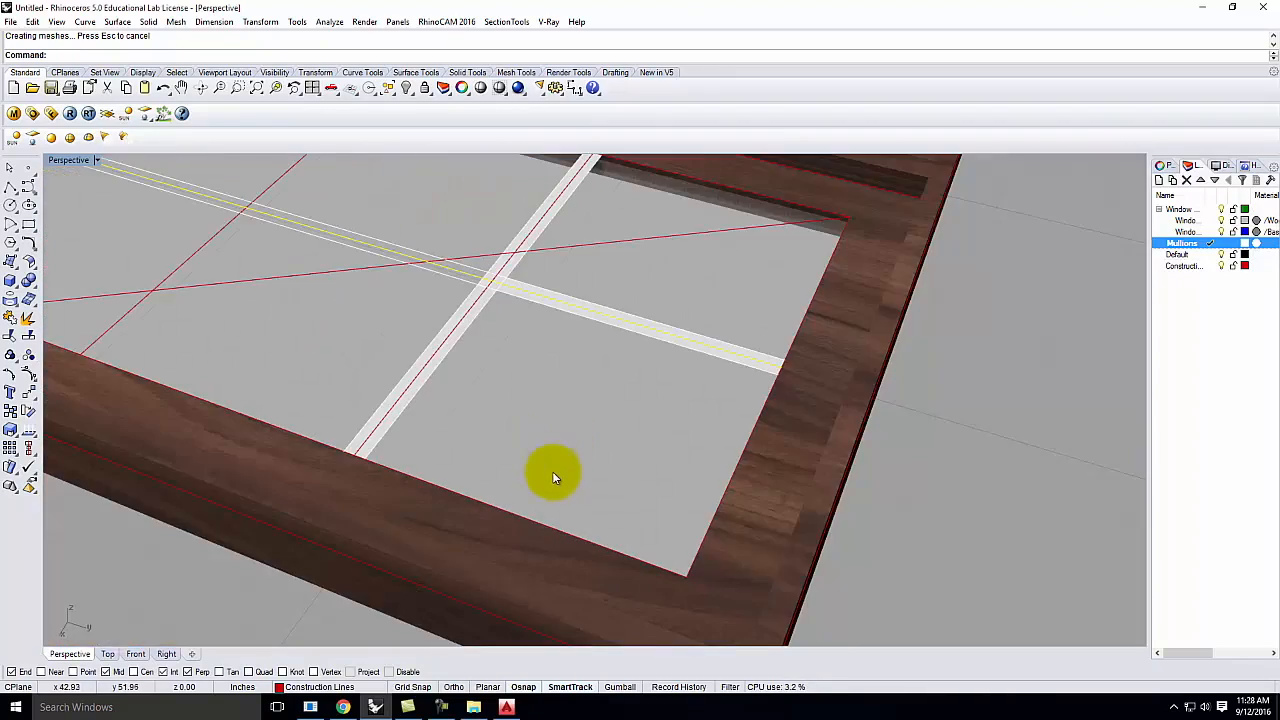
{"action": "scroll", "coordinate": [522, 277], "scroll_direction": "up", "scroll_amount": 6}
{"action": "scroll", "coordinate": [585, 311], "scroll_direction": "down", "scroll_amount": 4}
{"action": "right_click_drag", "start_coordinate": [551, 334], "coordinate": [617, 371]}
{"action": "scroll", "coordinate": [641, 453], "scroll_direction": "up", "scroll_amount": 4}
{"action": "right_click_drag", "start_coordinate": [641, 453], "coordinate": [606, 466]}
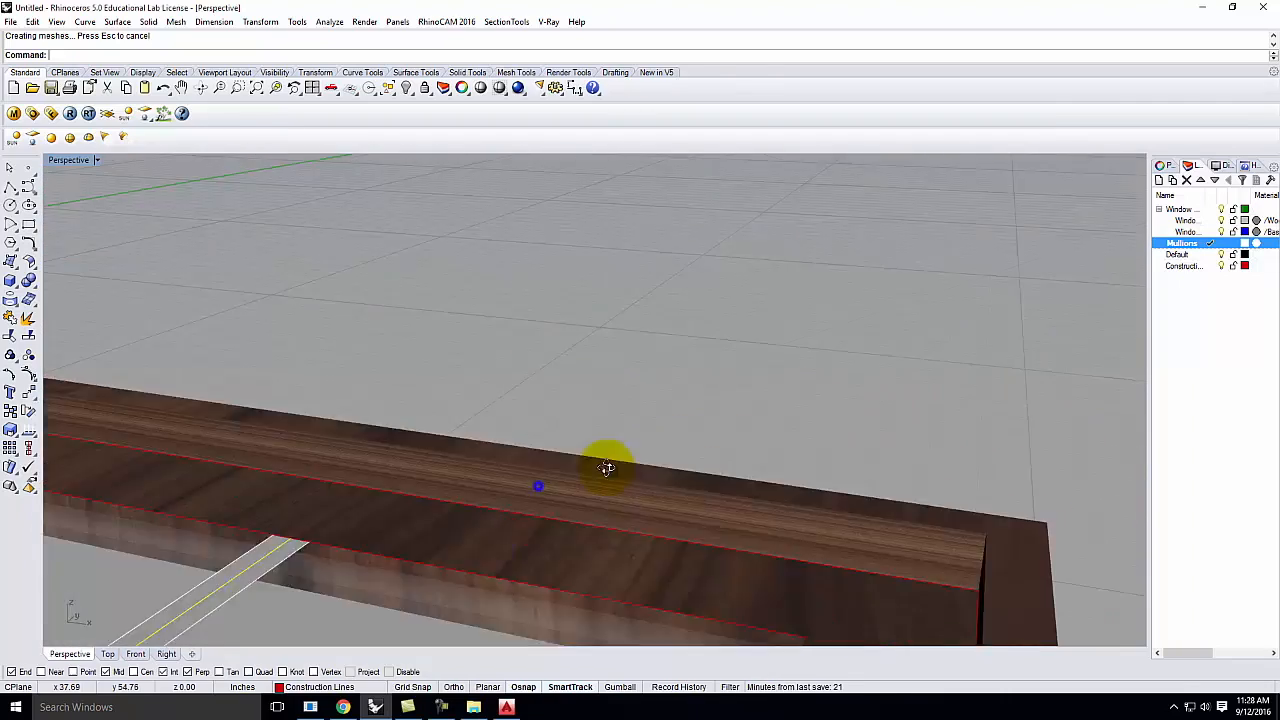
{"action": "scroll", "coordinate": [704, 423], "scroll_direction": "down", "scroll_amount": 8}
{"action": "scroll", "coordinate": [586, 471], "scroll_direction": "up", "scroll_amount": 5}
{"action": "right_click_drag", "start_coordinate": [586, 471], "coordinate": [636, 381]}
Move both mullion surfaces vertically by -.125" from the lengthwise surface's end corner, with the Vertical option set to Yes.
{"action": "left_click", "coordinate": [745, 411]}
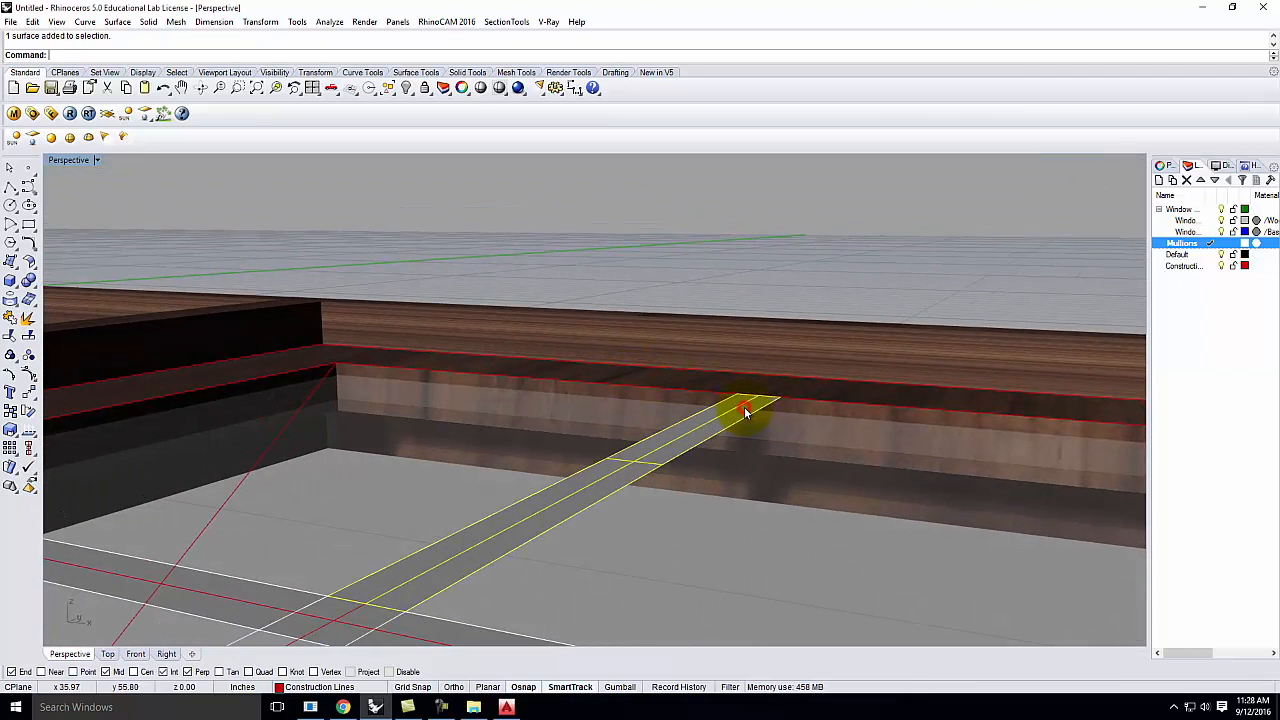
{"action": "left_click", "coordinate": [228, 580], "text": "shift"}
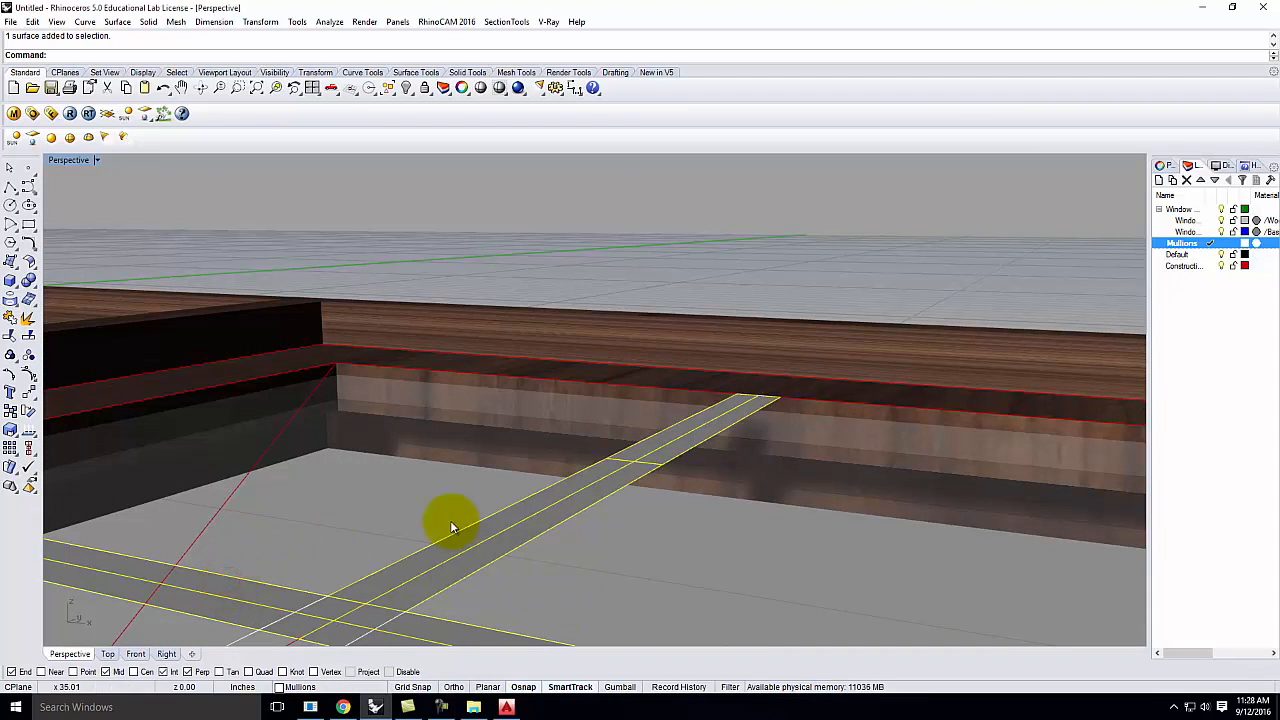
{"action": "key", "text": "Return"}
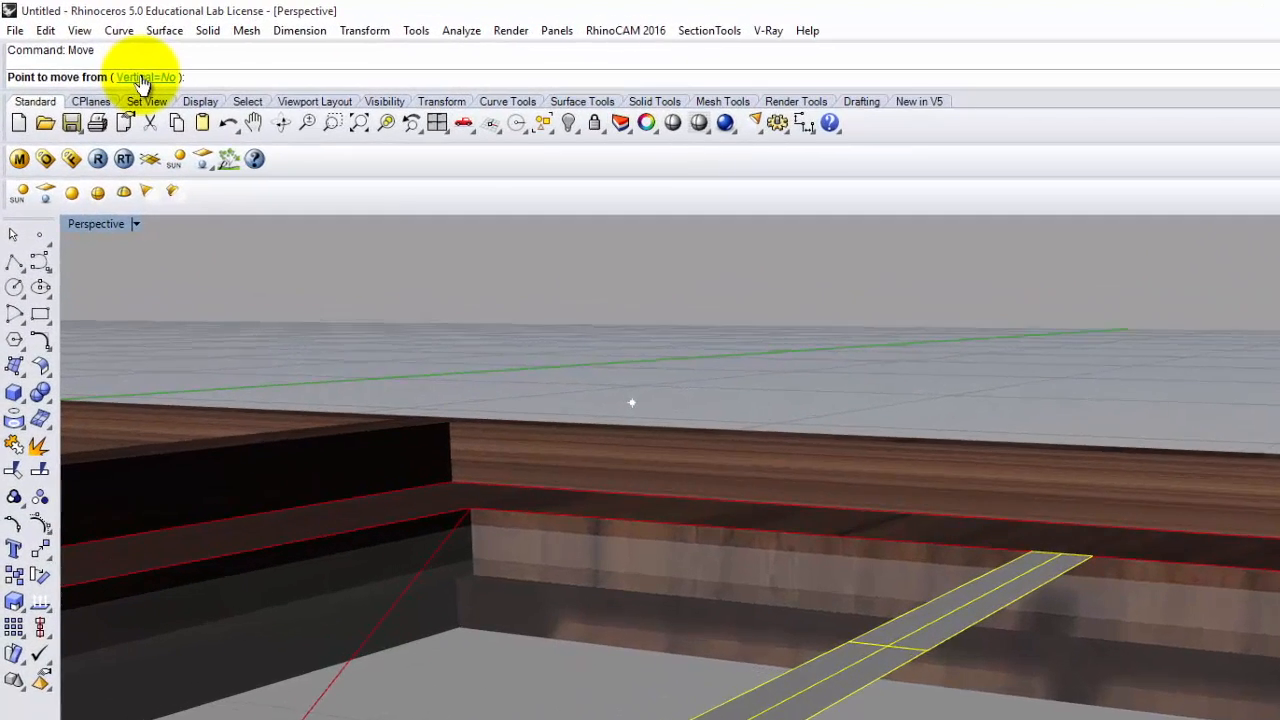
{"action": "left_click", "coordinate": [143, 77]}
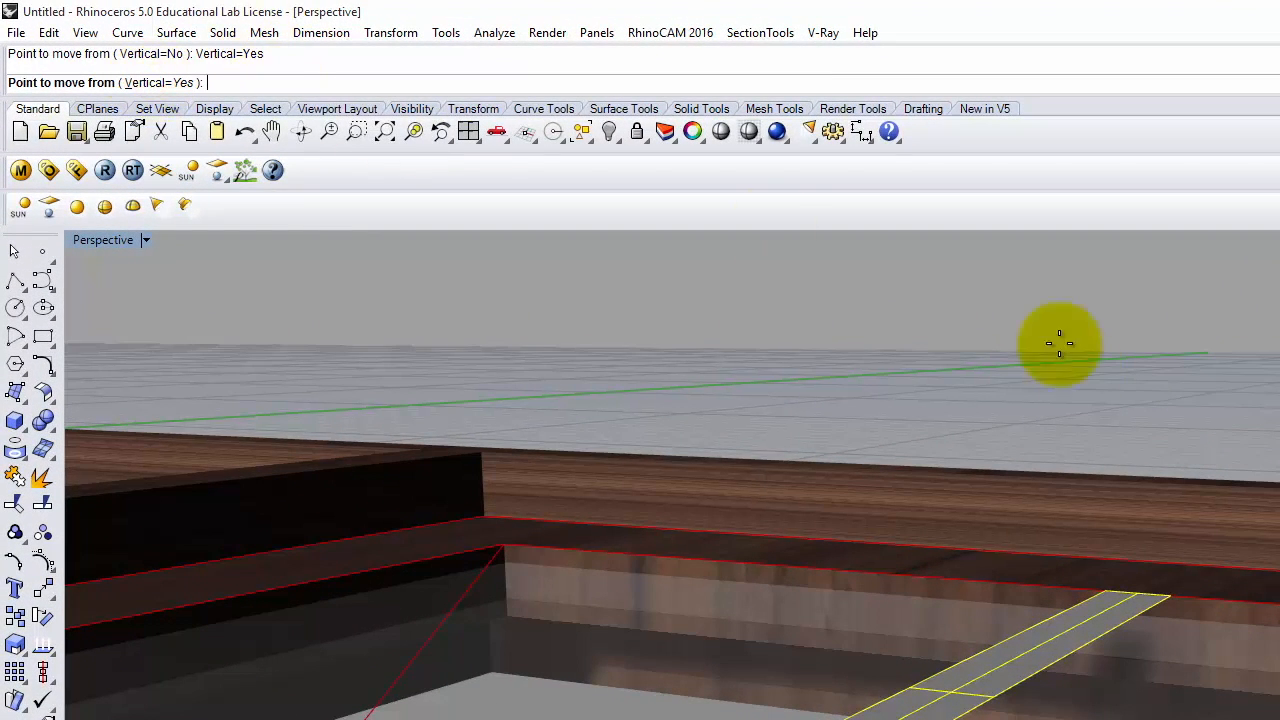
{"action": "type", "text": "-"}
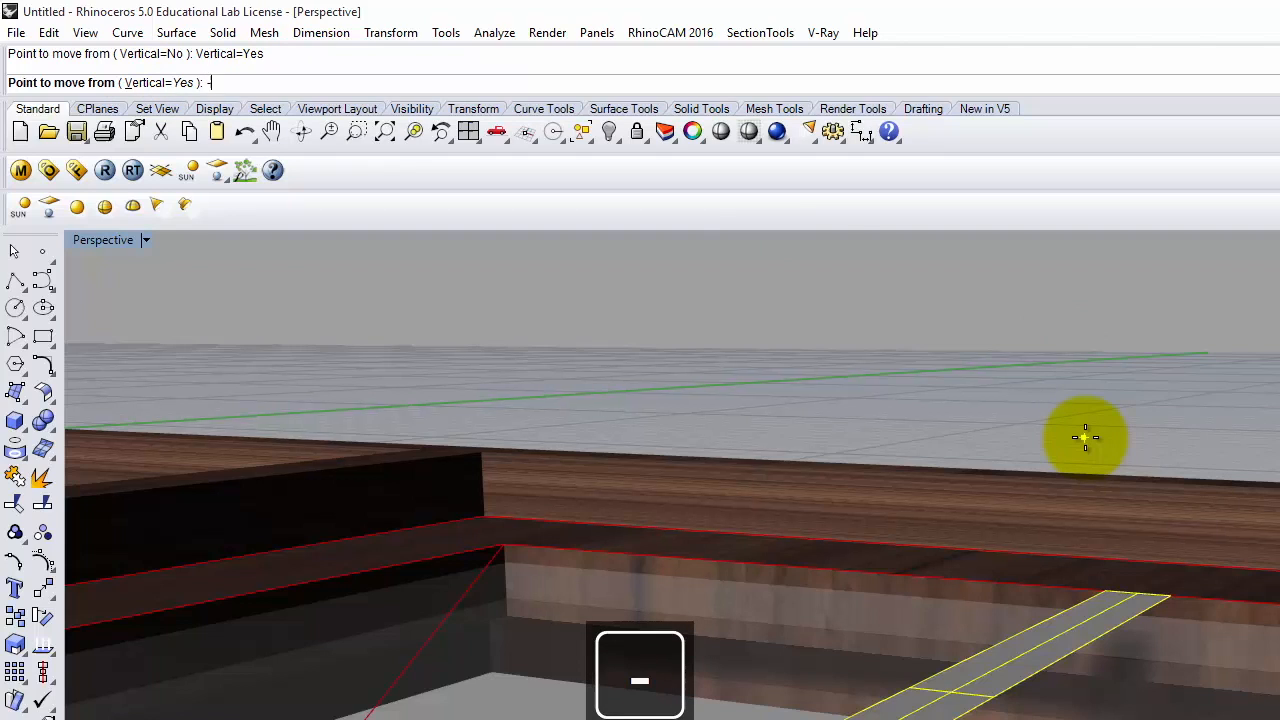
{"action": "type", "text": ".0"}
{"action": "key", "text": "BackSpace"}
{"action": "type", "text": "125"}
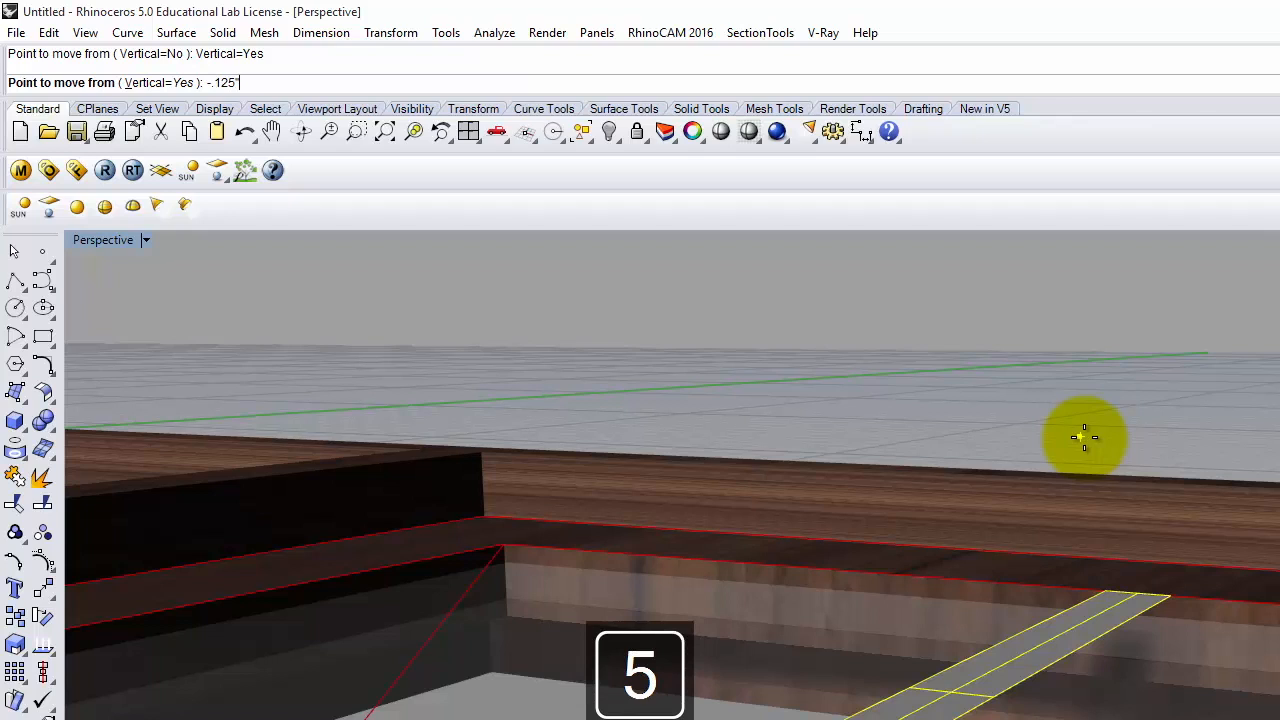
{"action": "key", "text": "Return"}
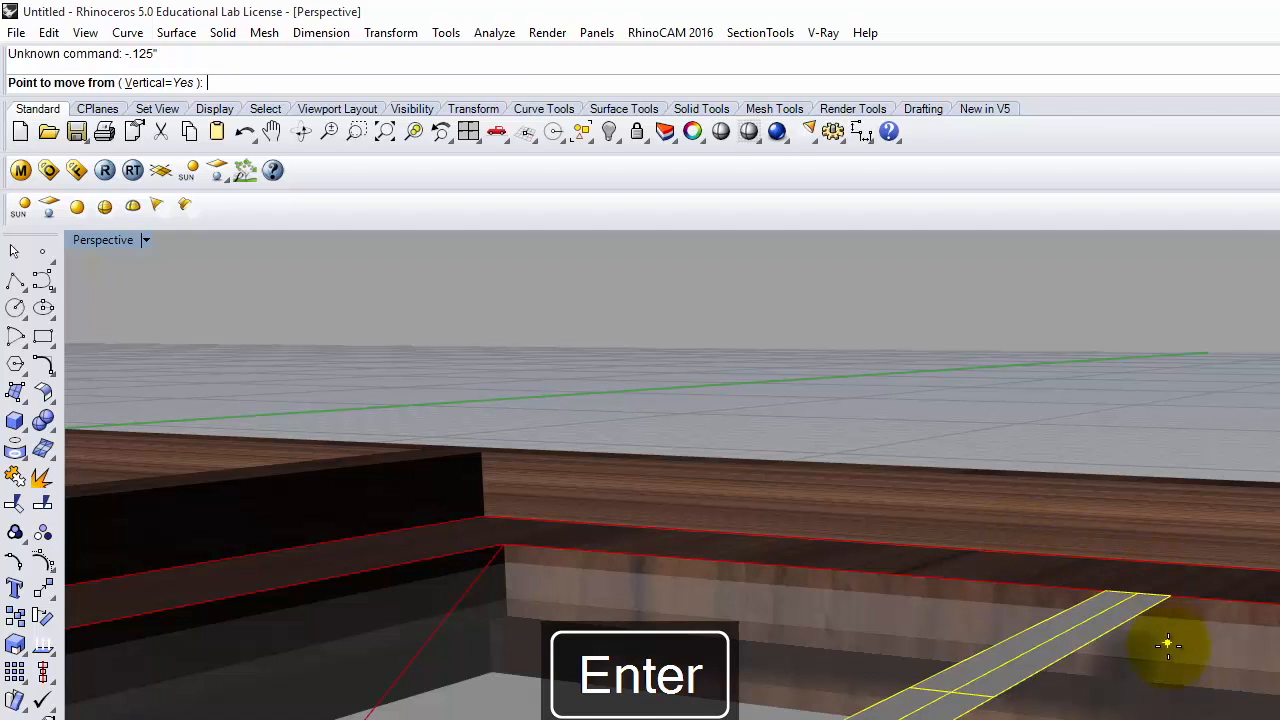
{"action": "left_click", "coordinate": [1170, 597]}
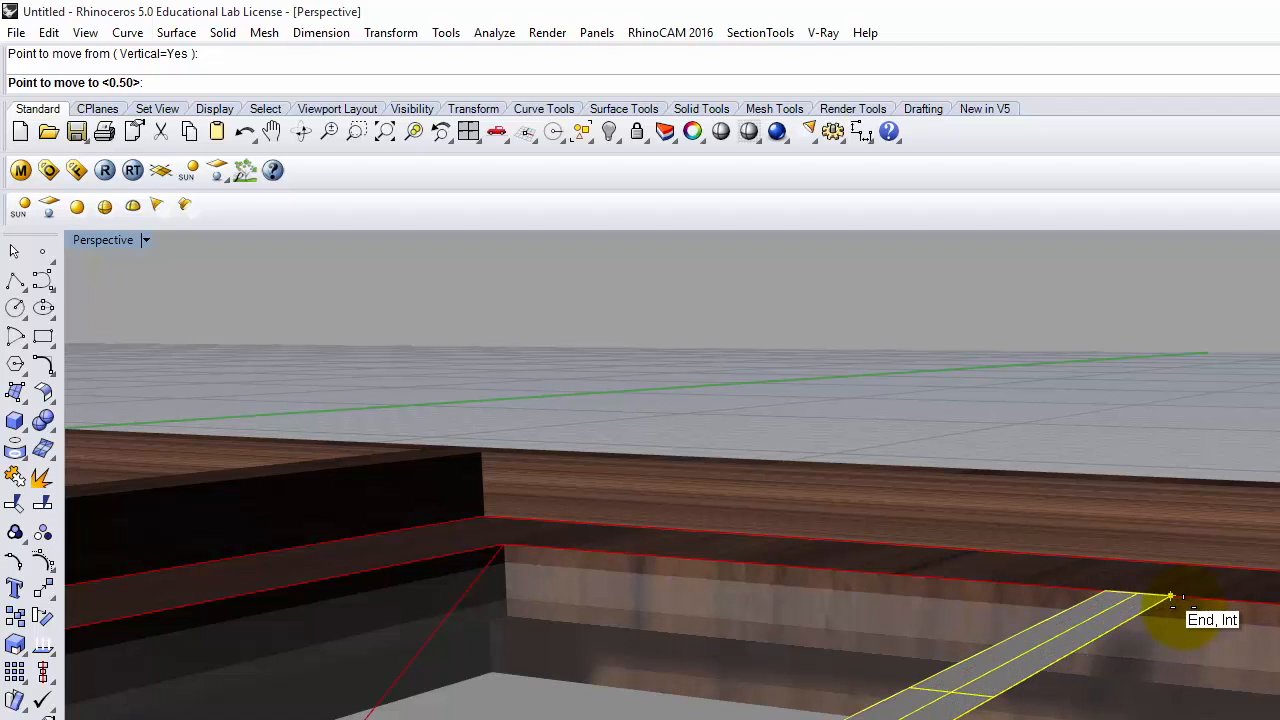
{"action": "key", "text": "Delete"}
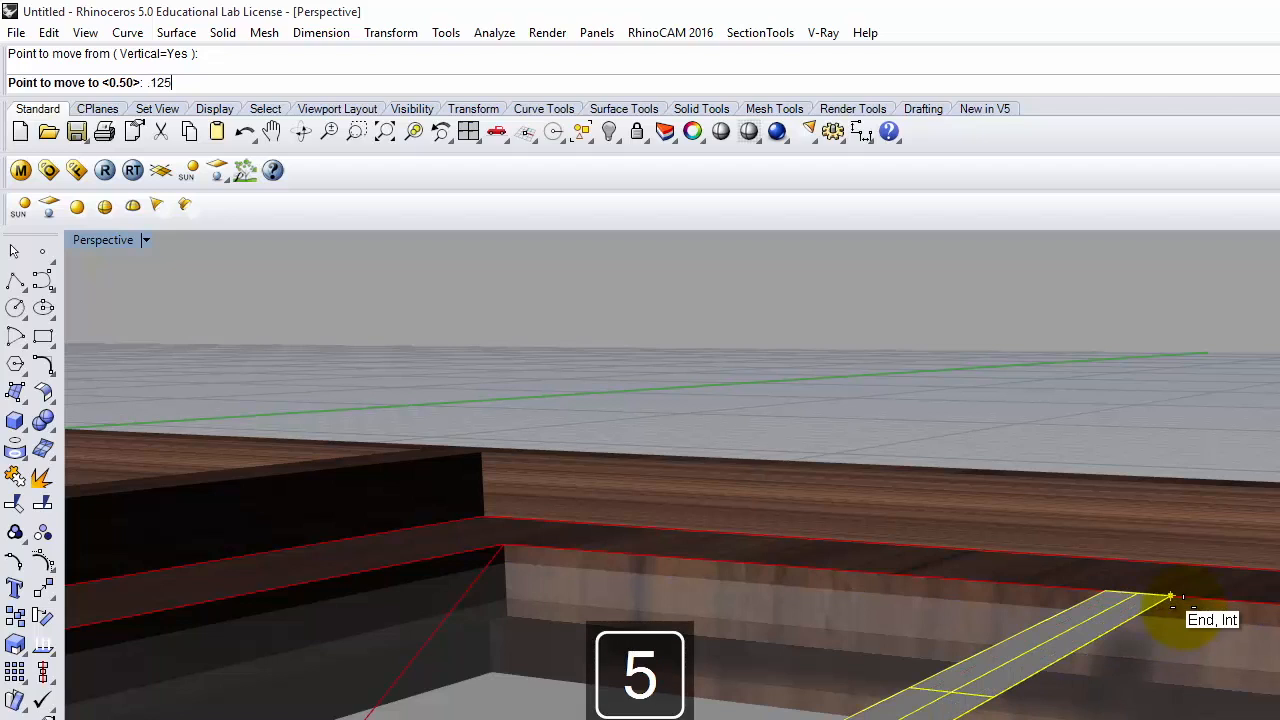
{"action": "key", "text": "BackSpace"}
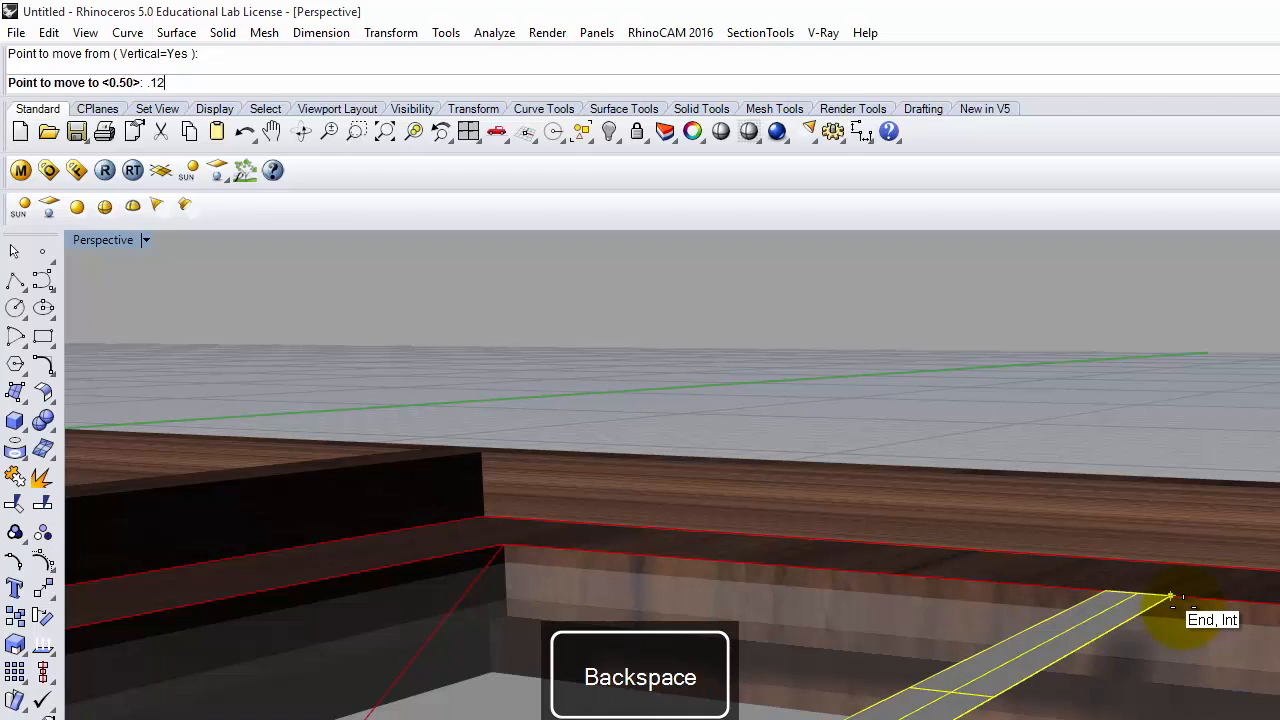
{"action": "type", "text": "-"}
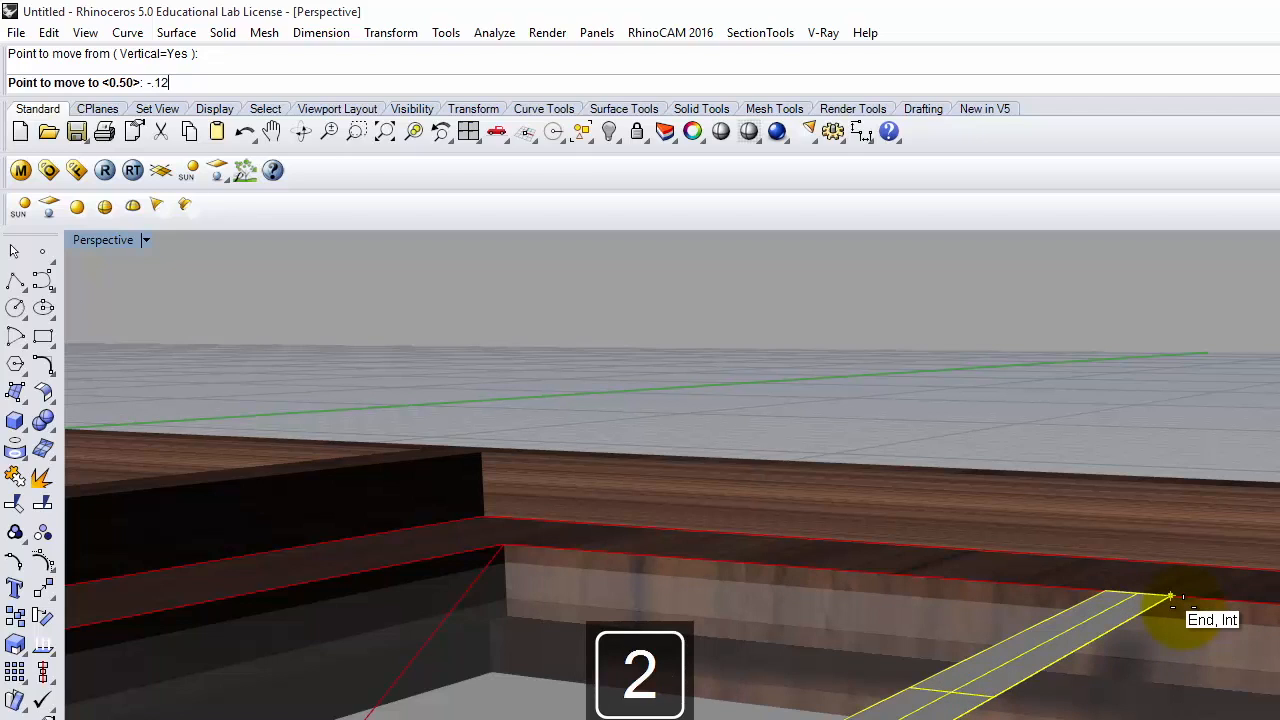
{"action": "type", "text": ".125\""}
{"action": "key", "text": "Return"}
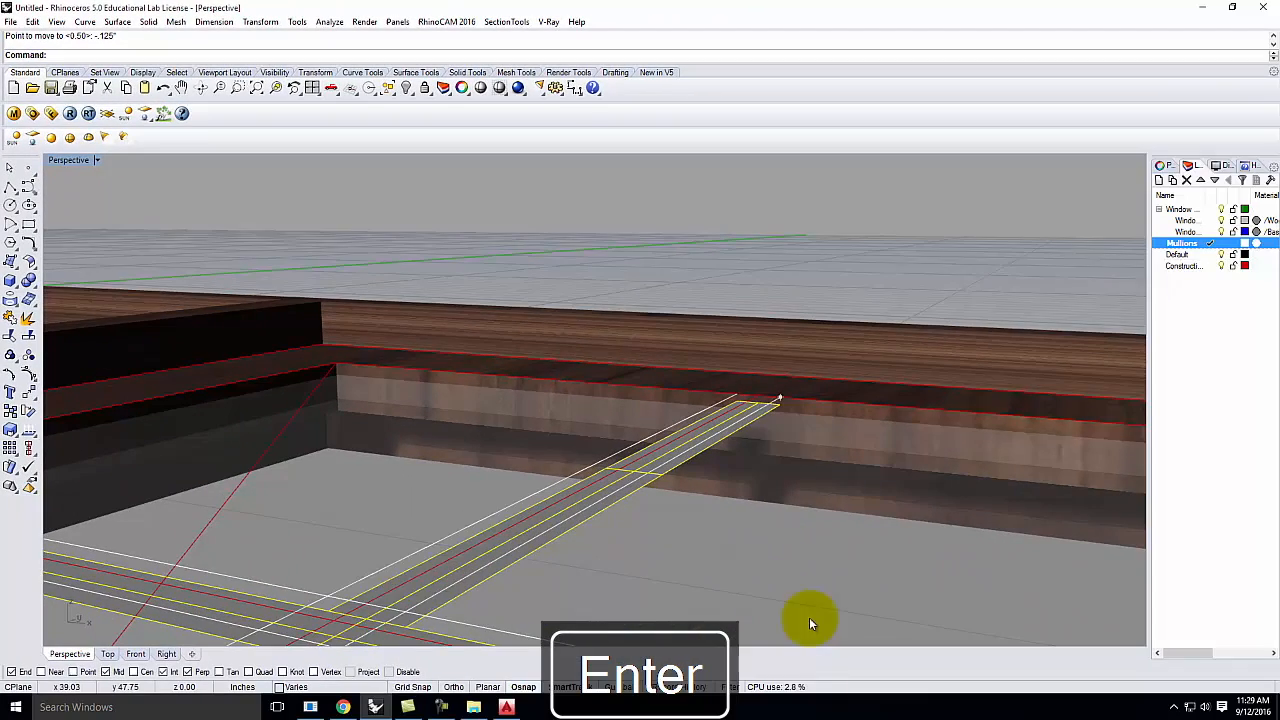
Clear the selection, inspect the lowered mullion surfaces against the frame, and set the Perspective view to Shaded display.
{"action": "left_click", "coordinate": [808, 254]}
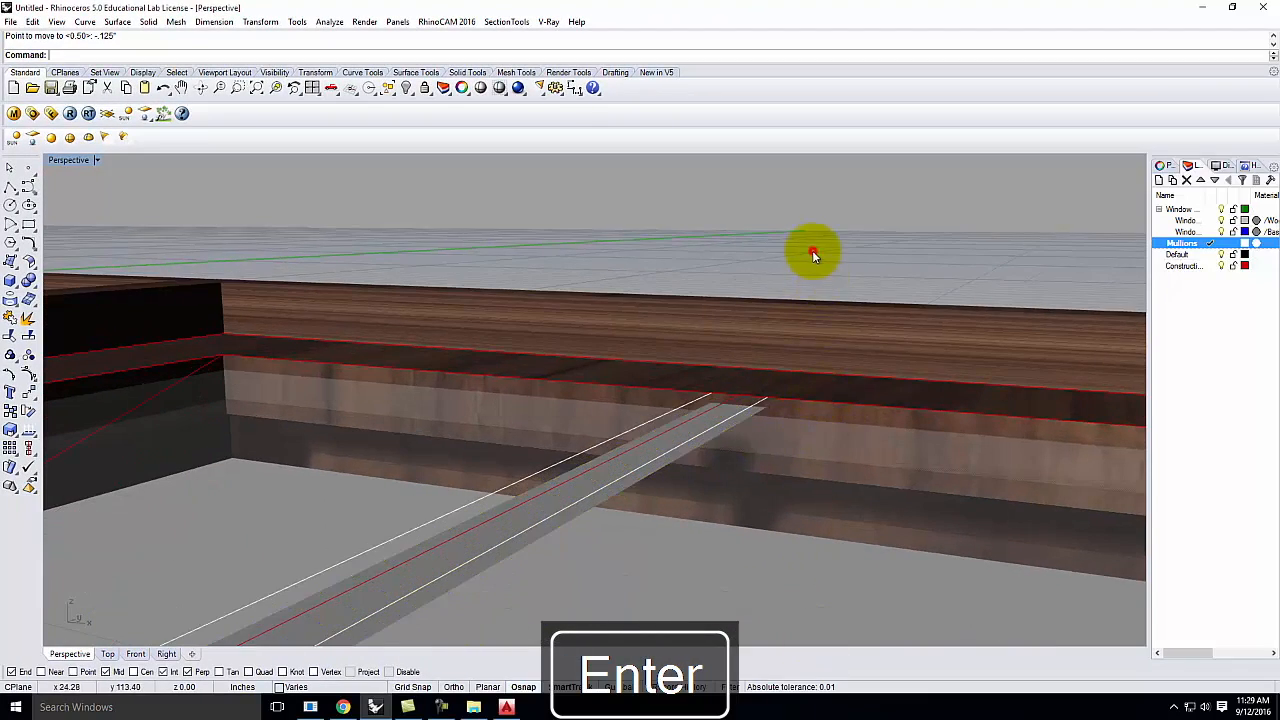
{"action": "right_click_drag", "start_coordinate": [803, 454], "coordinate": [846, 469]}
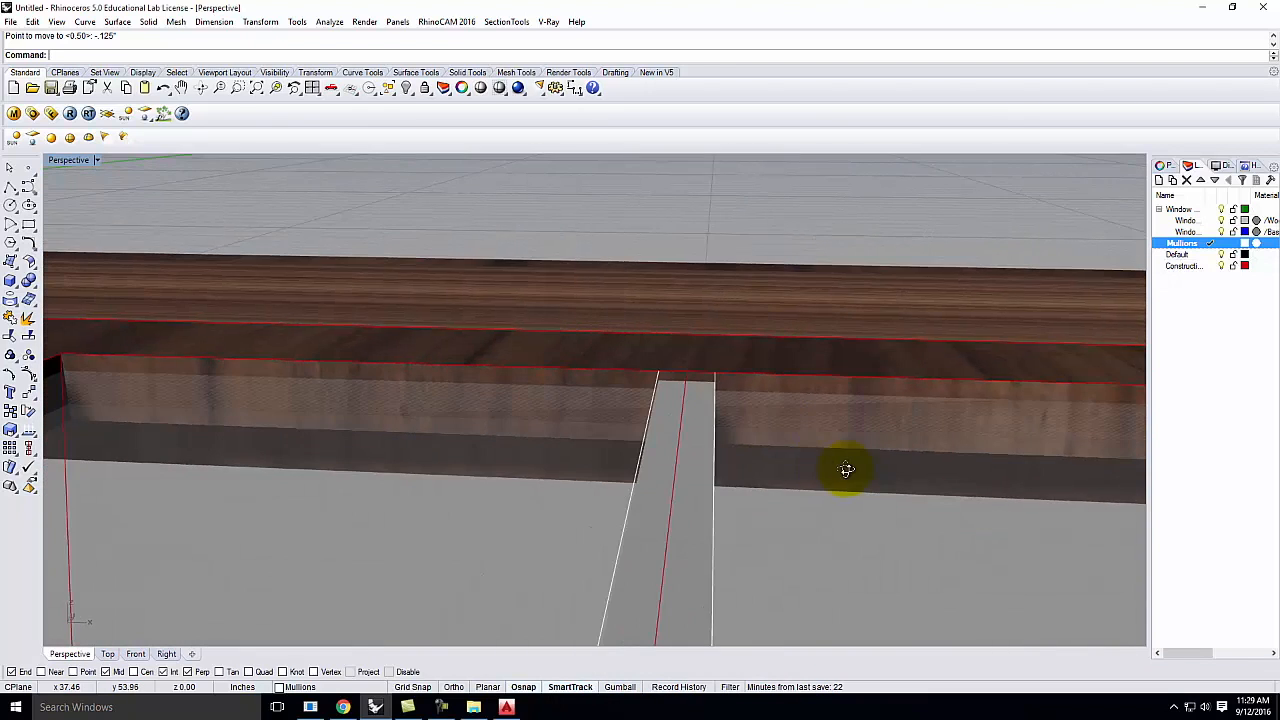
{"action": "scroll", "coordinate": [832, 340], "scroll_direction": "down", "scroll_amount": 3}
{"action": "right_click_drag", "start_coordinate": [1012, 410], "coordinate": [829, 371]}
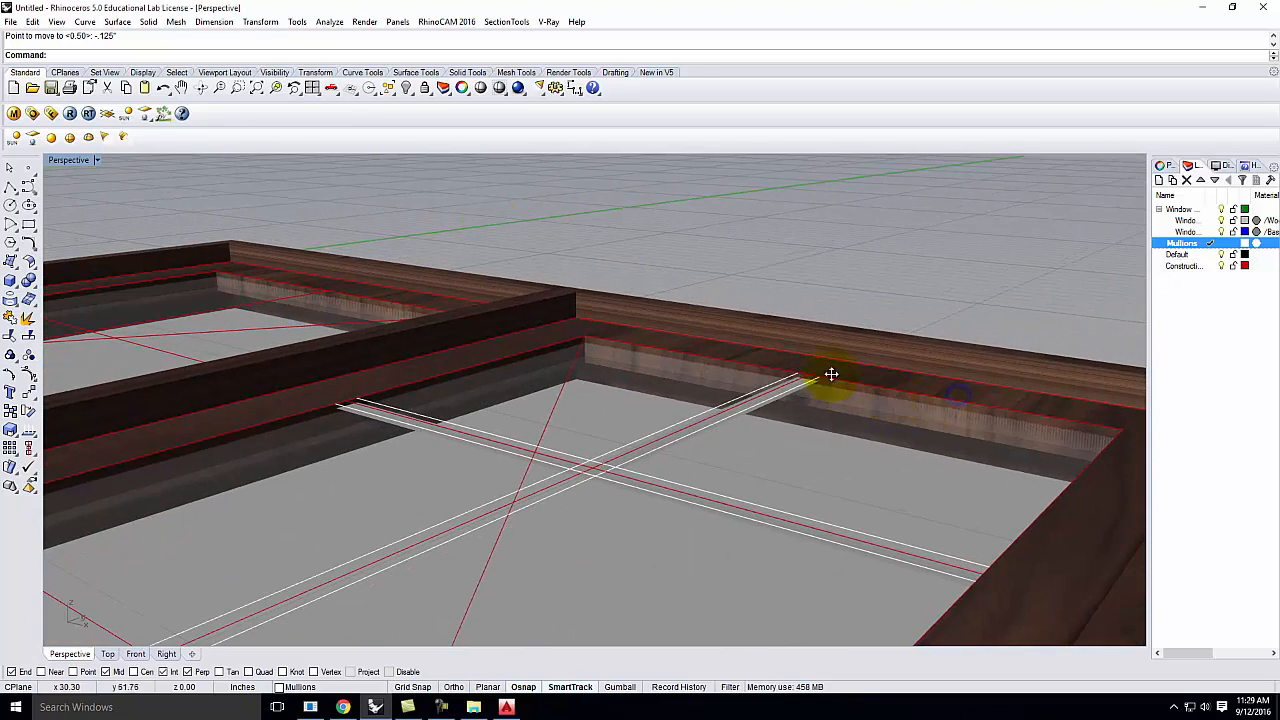
{"action": "left_click", "coordinate": [87, 163]}
{"action": "left_click", "coordinate": [81, 208]}
Extrude the lengthwise mullion surface by -.75" as a solid with ExtrudeSrf.
{"action": "right_click_drag", "start_coordinate": [835, 413], "coordinate": [686, 394]}
{"action": "scroll", "coordinate": [686, 397], "scroll_direction": "up", "scroll_amount": 3}
{"action": "left_click", "coordinate": [686, 398]}
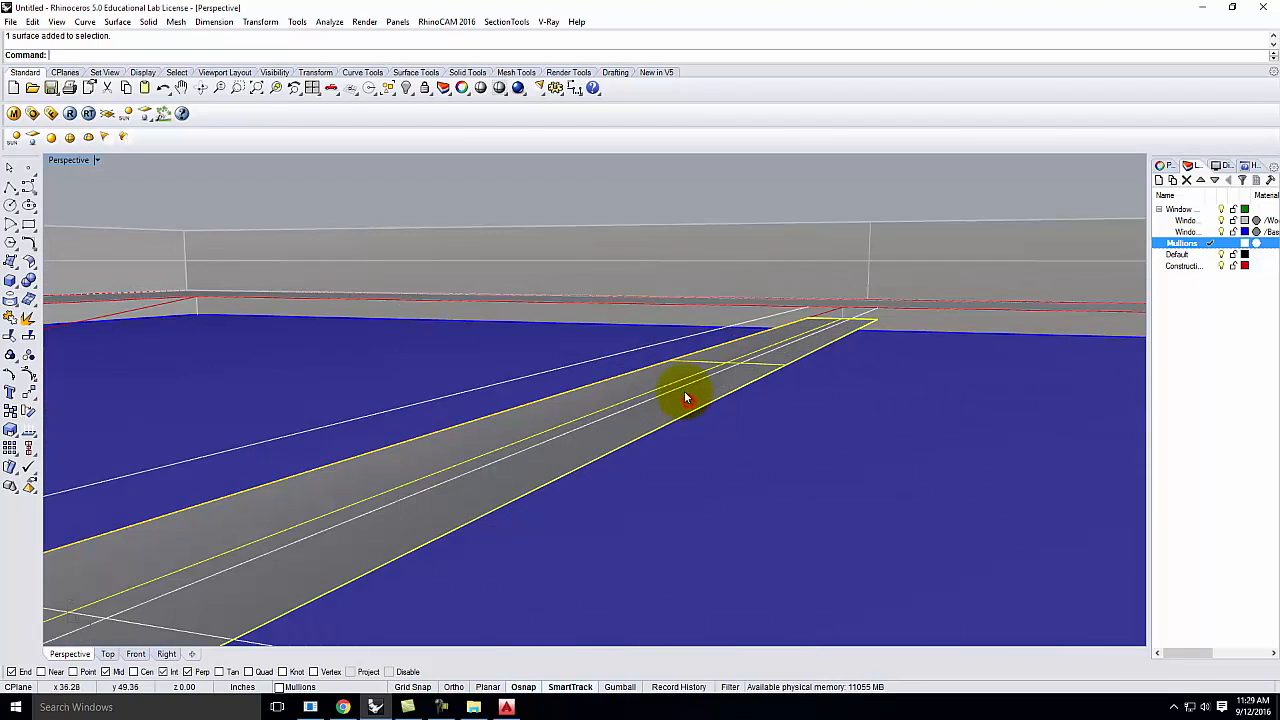
{"action": "type", "text": "ExtrudeSrf"}
{"action": "key", "text": "Return"}
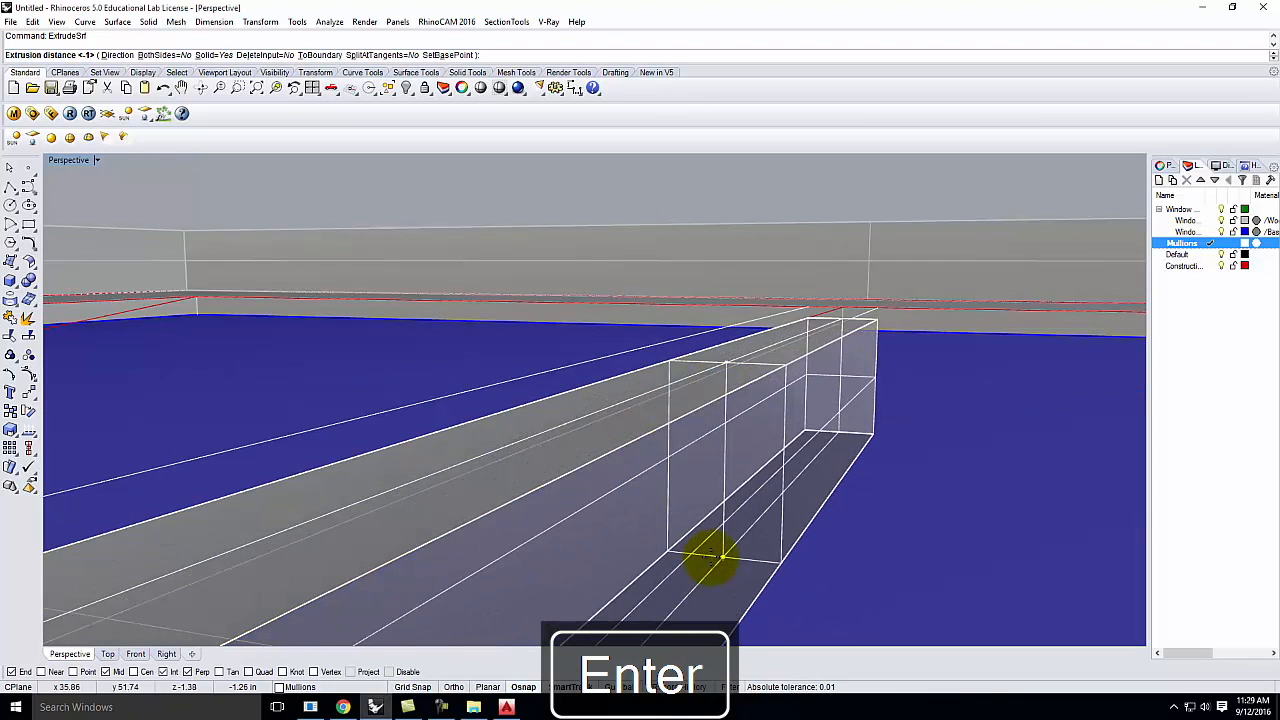
{"action": "type", "text": "-.75\""}
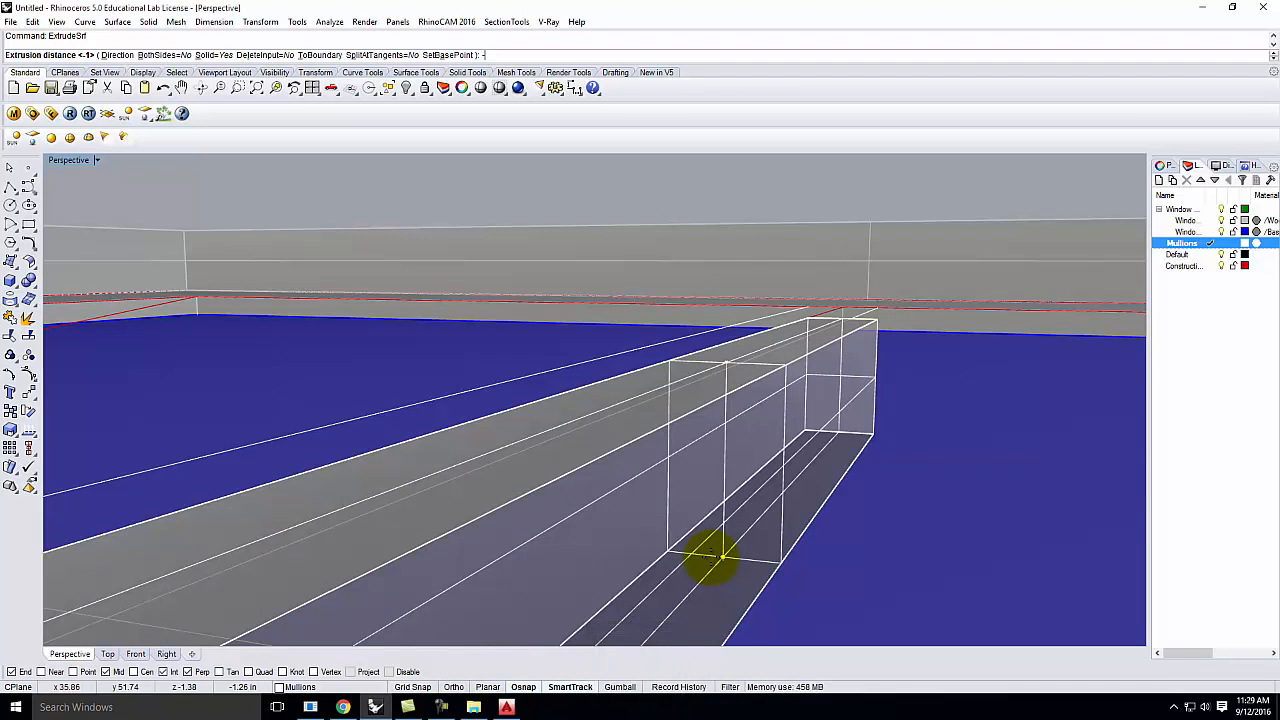
{"action": "key", "text": "Delete"}
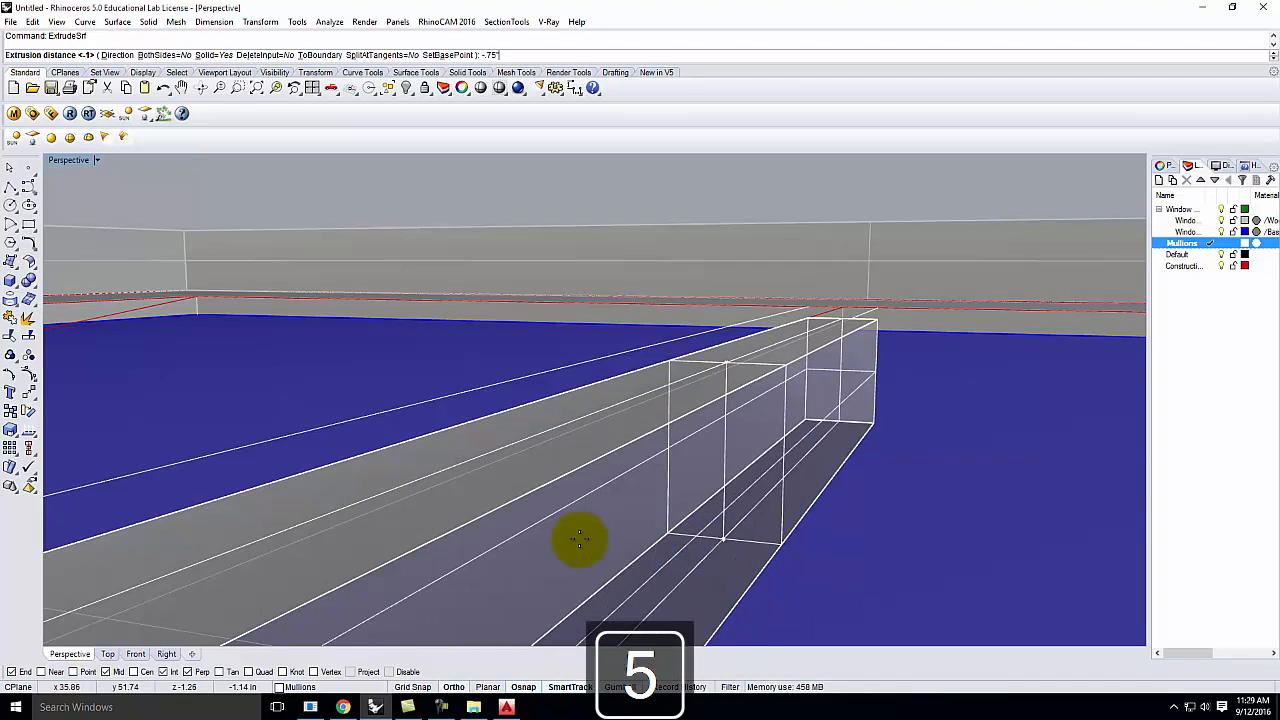
{"action": "key", "text": "Return"}
Extrude the crossbar surface downward as a solid to the underside corner of the extruded lengthwise mullion.
{"action": "right_click_drag", "start_coordinate": [666, 358], "coordinate": [805, 479]}
{"action": "scroll", "coordinate": [614, 423], "scroll_direction": "up", "scroll_amount": 5}
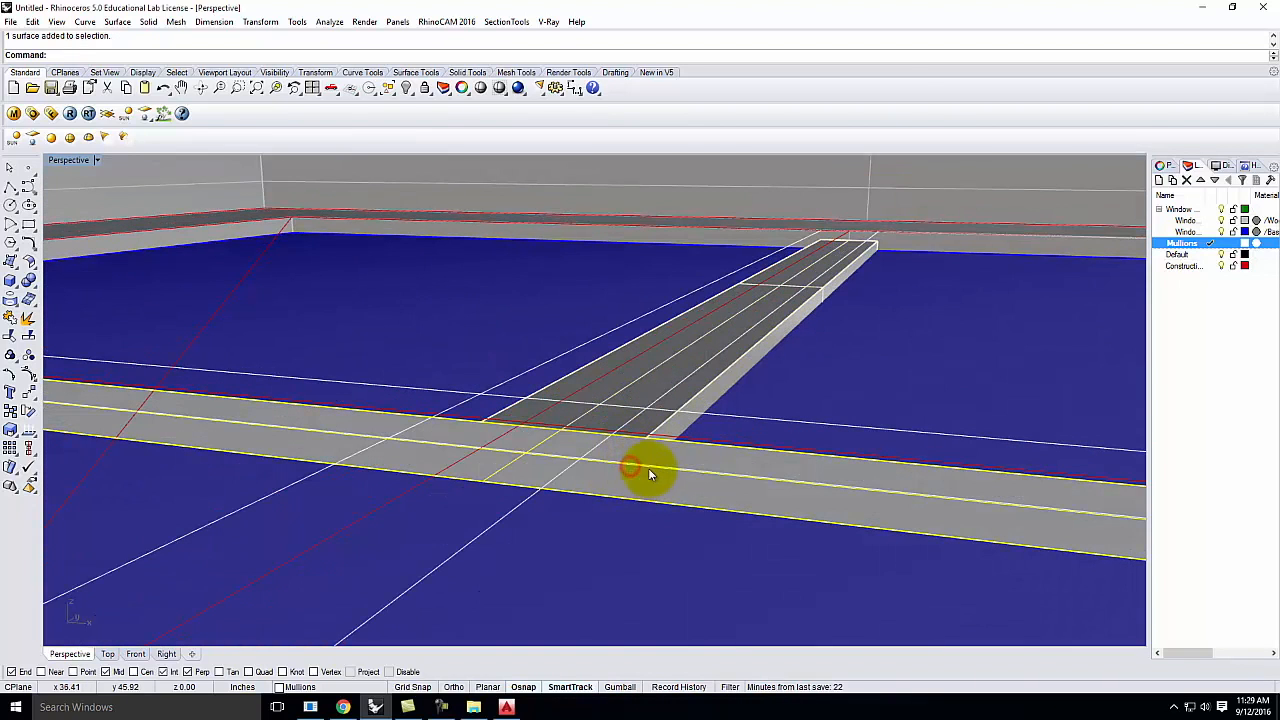
{"action": "right_click", "coordinate": [614, 405]}
{"action": "scroll", "coordinate": [615, 400], "scroll_direction": "down", "scroll_amount": 6}
{"action": "right_click_drag", "start_coordinate": [653, 464], "coordinate": [622, 392]}
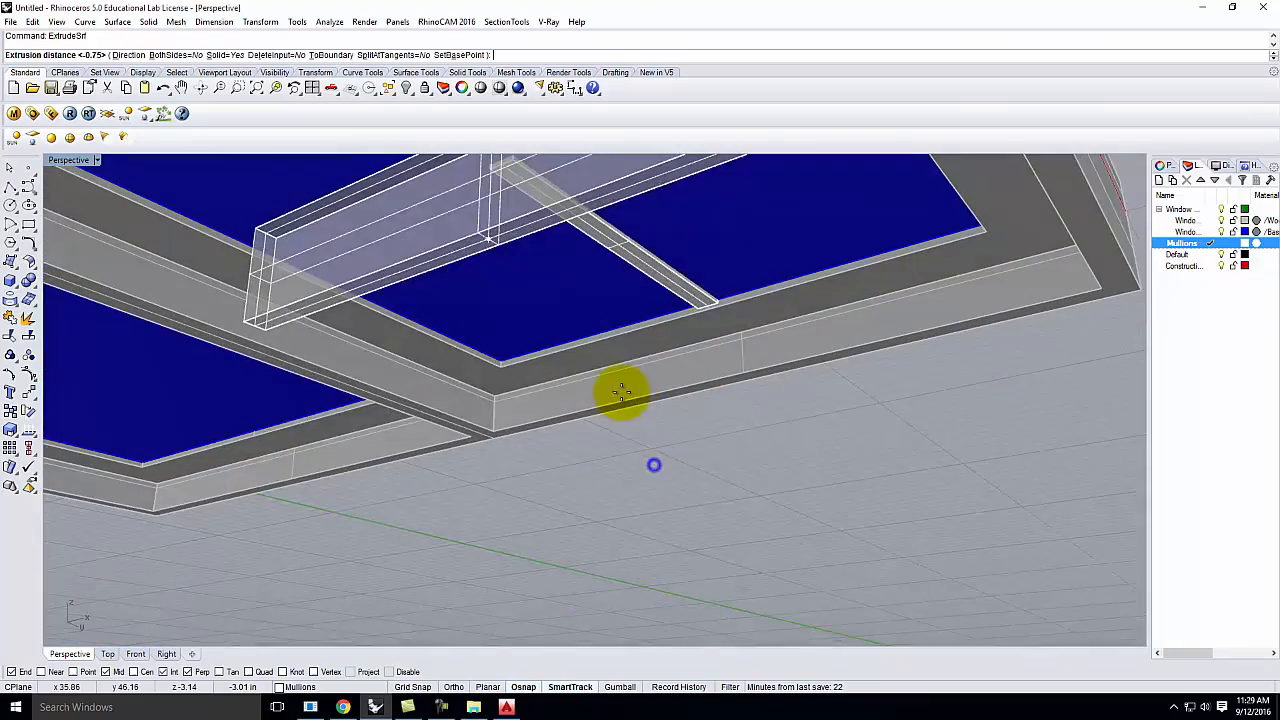
{"action": "scroll", "coordinate": [506, 202], "scroll_direction": "up", "scroll_amount": 3}
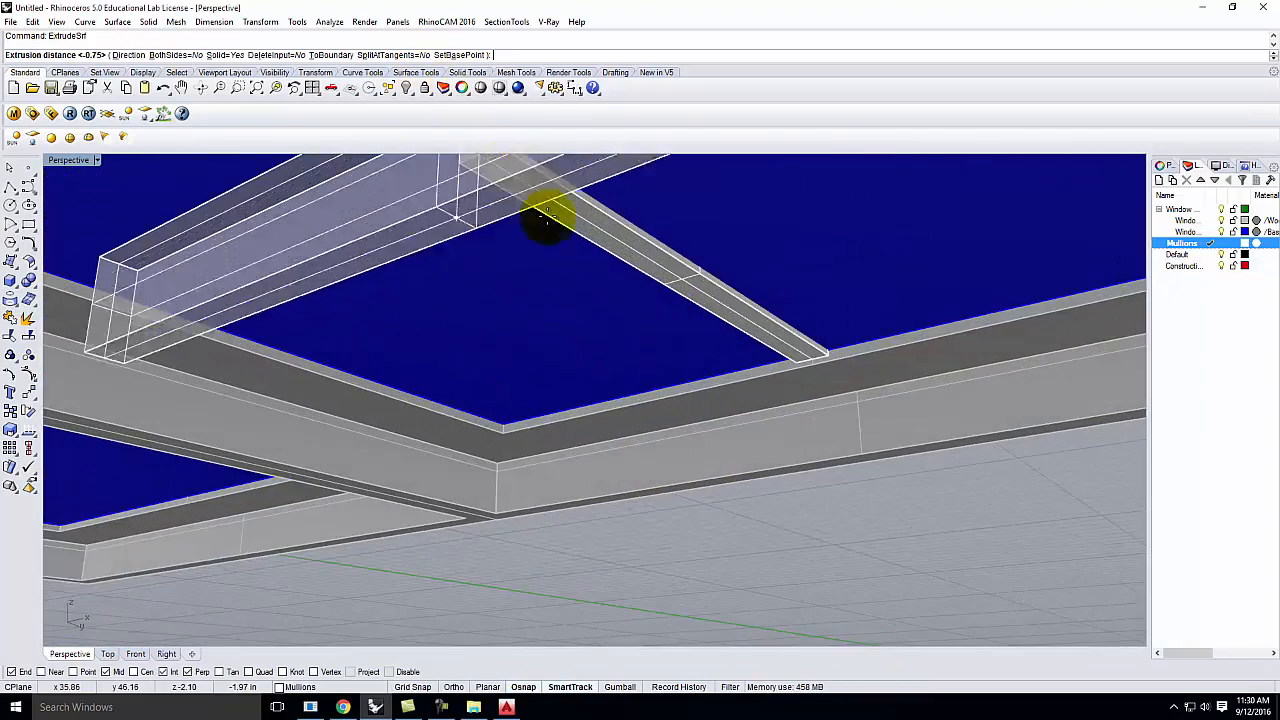
{"action": "scroll", "coordinate": [545, 217], "scroll_direction": "down", "scroll_amount": 5}
{"action": "scroll", "coordinate": [530, 235], "scroll_direction": "up", "scroll_amount": 5}
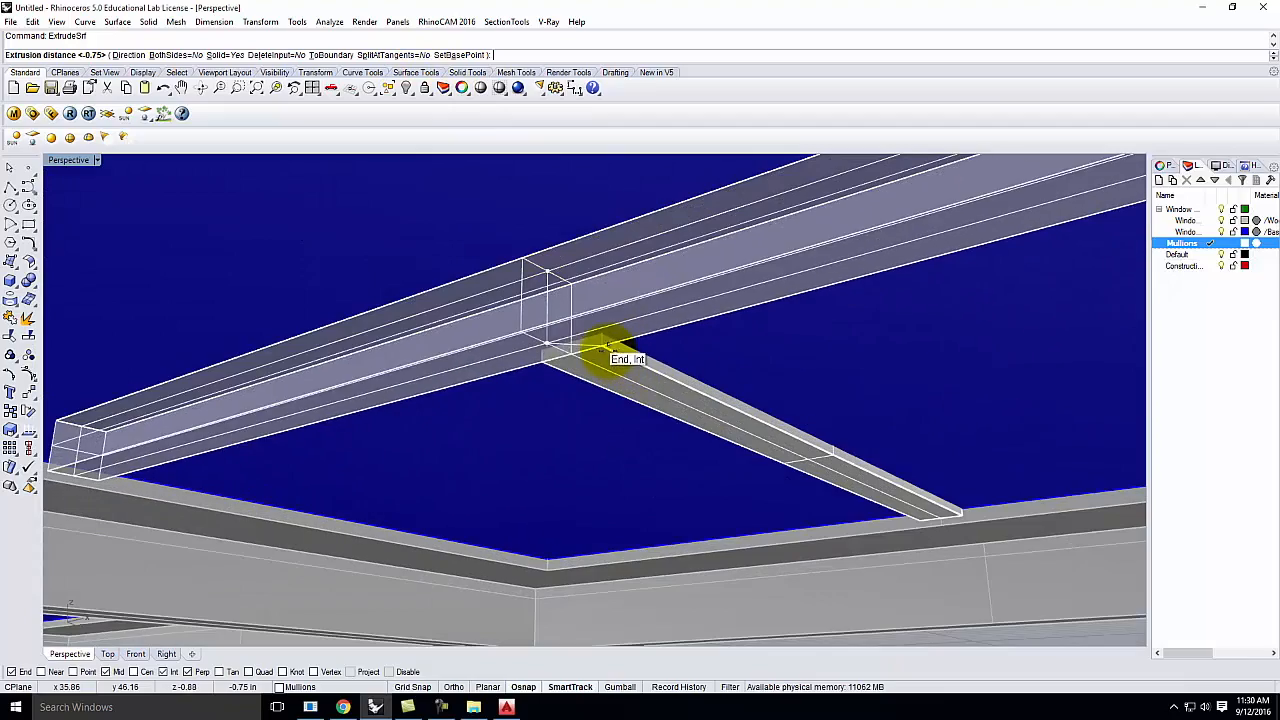
{"action": "left_click", "coordinate": [608, 348]}
Examine the extruded crossbar where it meets the window frame and the lengthwise mullion.
{"action": "right_click_drag", "start_coordinate": [606, 351], "coordinate": [757, 361]}
{"action": "scroll", "coordinate": [669, 306], "scroll_direction": "down", "scroll_amount": 5}
{"action": "left_click", "coordinate": [865, 243]}
{"action": "scroll", "coordinate": [735, 384], "scroll_direction": "up", "scroll_amount": 8}
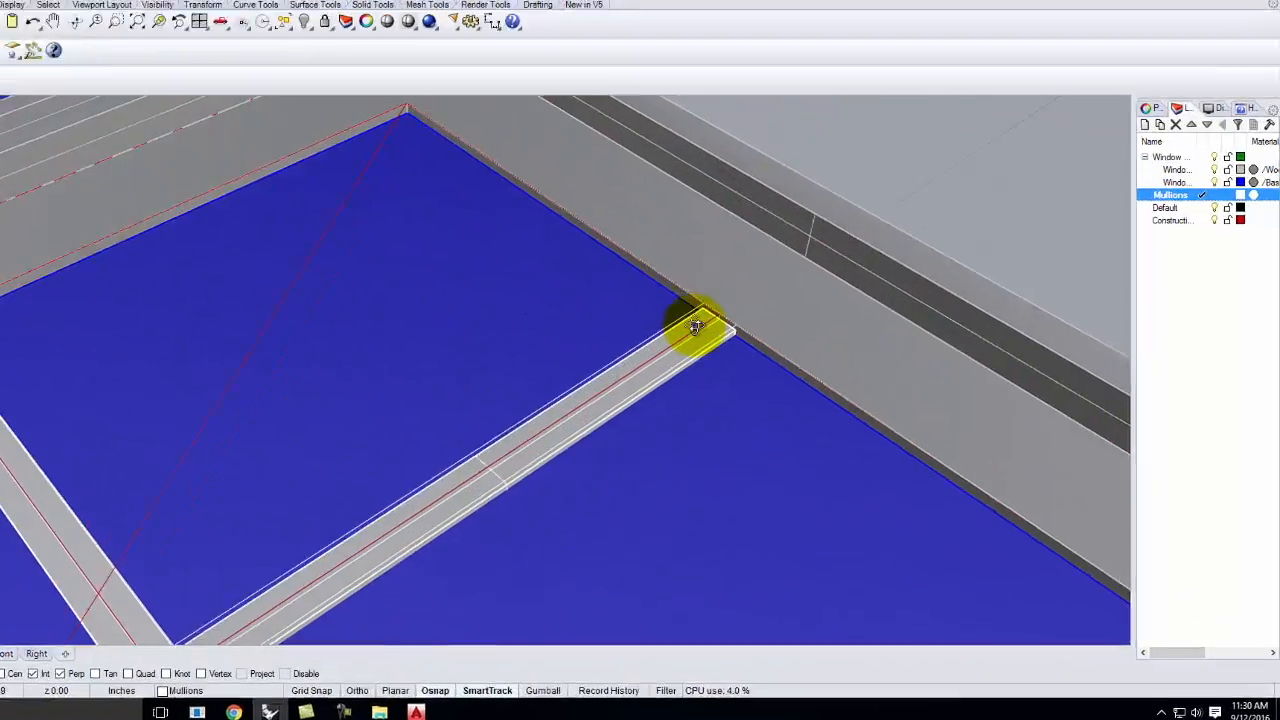
{"action": "right_click_drag", "start_coordinate": [695, 326], "coordinate": [738, 240]}
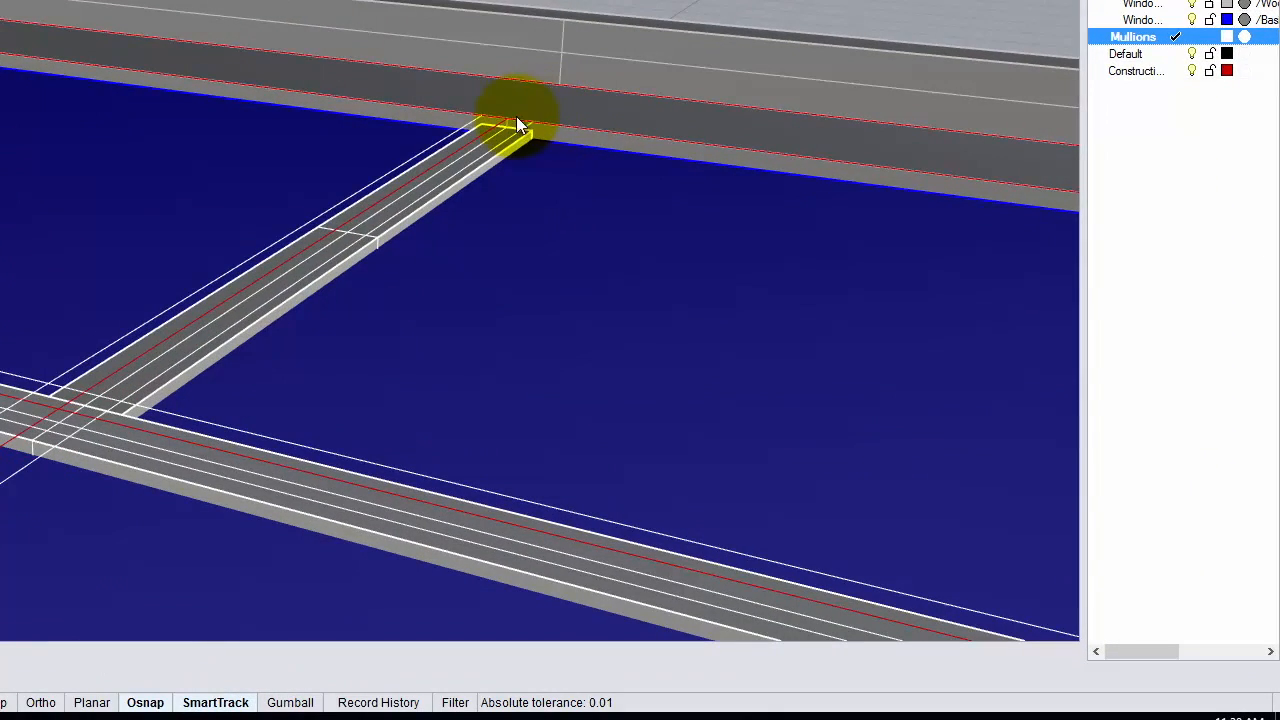
{"action": "scroll", "coordinate": [420, 169], "scroll_direction": "down", "scroll_amount": 6}
{"action": "scroll", "coordinate": [389, 262], "scroll_direction": "up", "scroll_amount": 10}
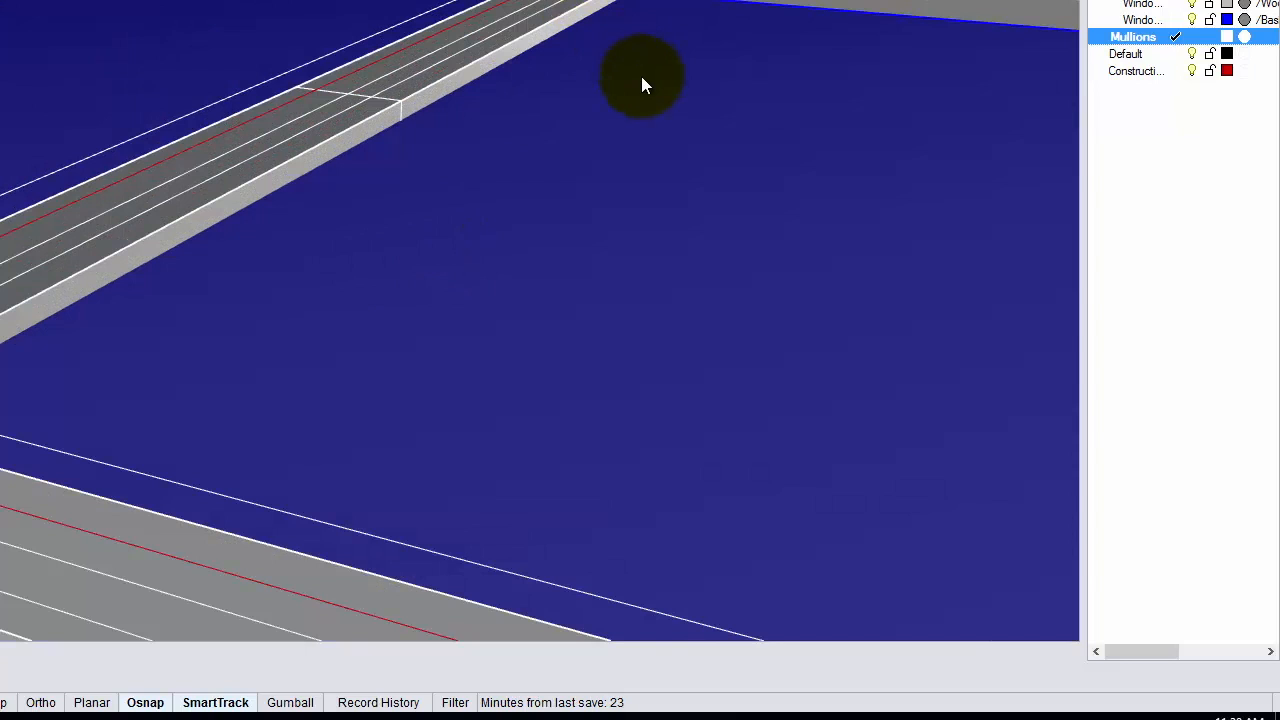
{"action": "mouse_move", "coordinate": [231, 189]}
{"action": "right_mouse_down"}
{"action": "mouse_move", "coordinate": [157, 183]}
{"action": "mouse_move", "coordinate": [213, 185]}
{"action": "mouse_move", "coordinate": [250, 205]}
{"action": "right_mouse_up"}
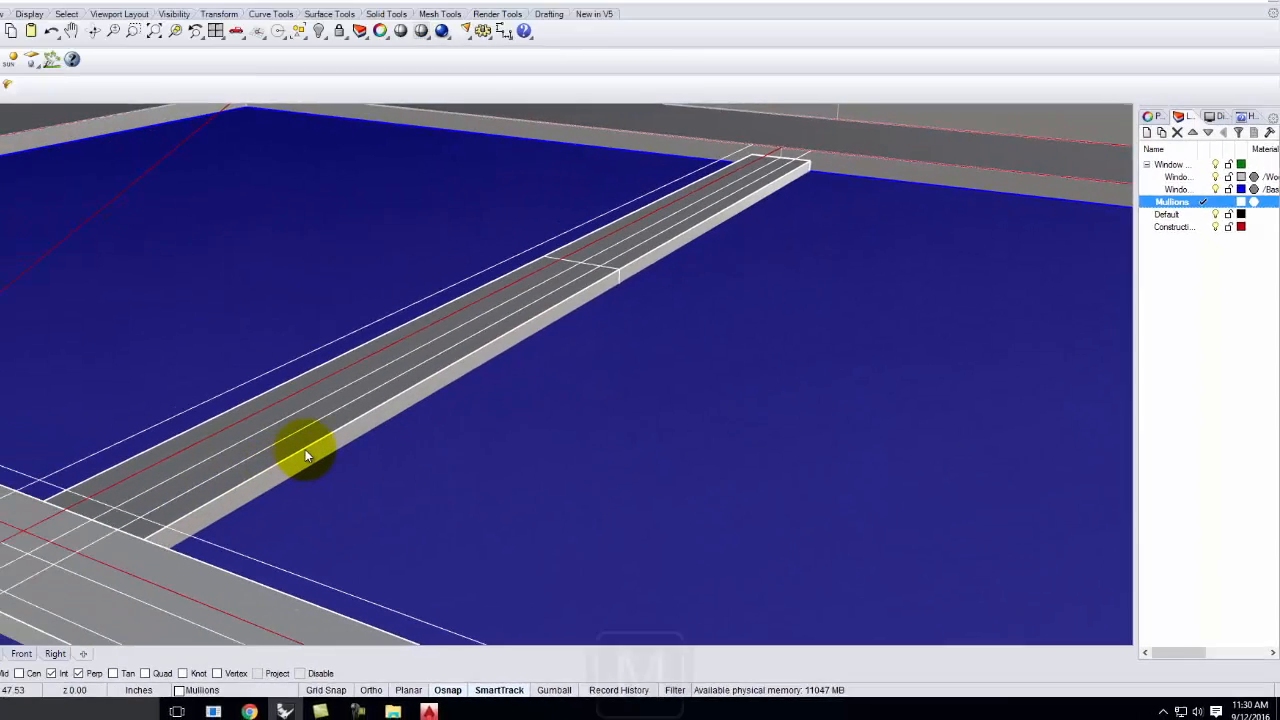
Start a ChamferSrf operation with both the first and second chamfer distances set to 0.0625".
{"action": "type", "text": "chamfer"}
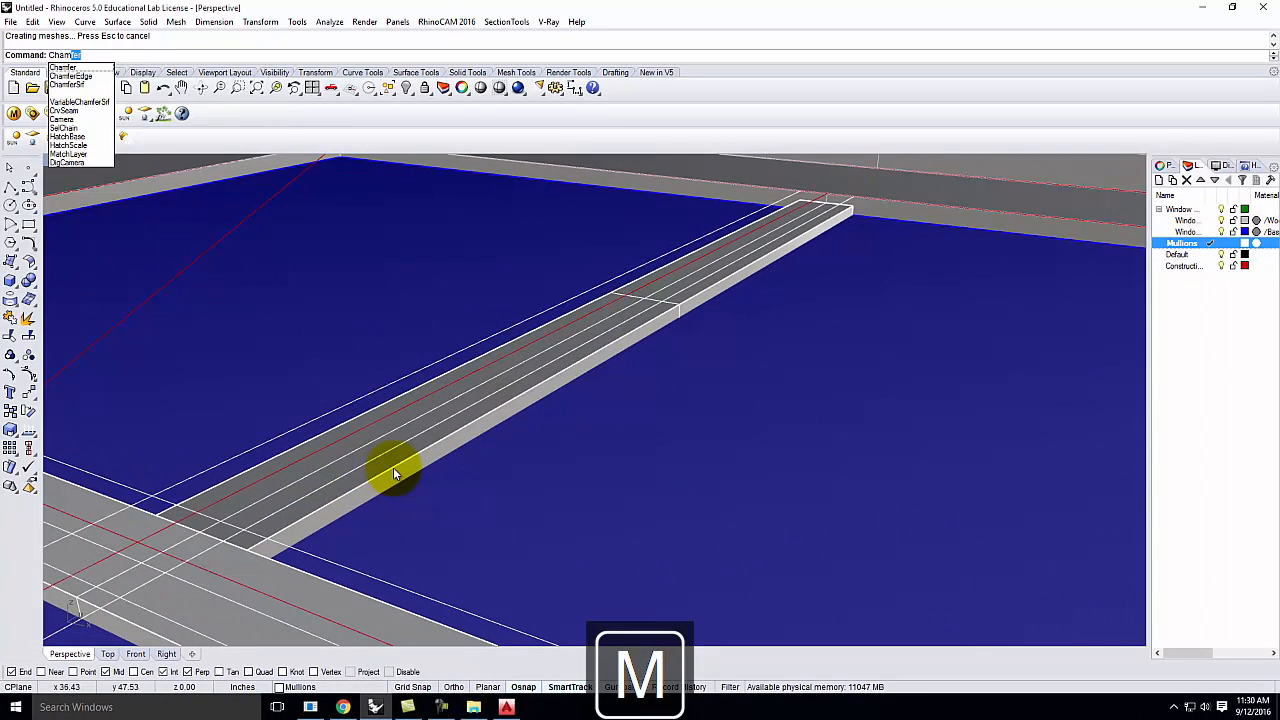
{"action": "type", "text": "s"}
{"action": "key", "text": "Return"}
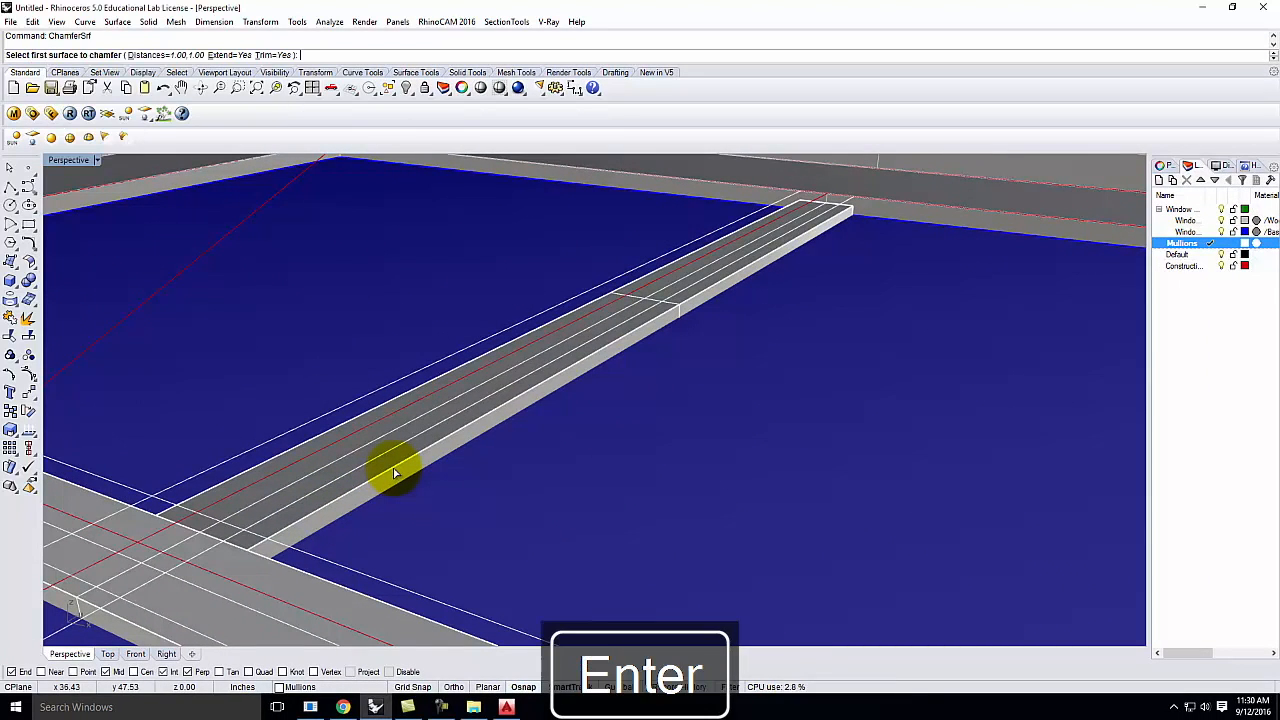
{"action": "left_click", "coordinate": [158, 56]}
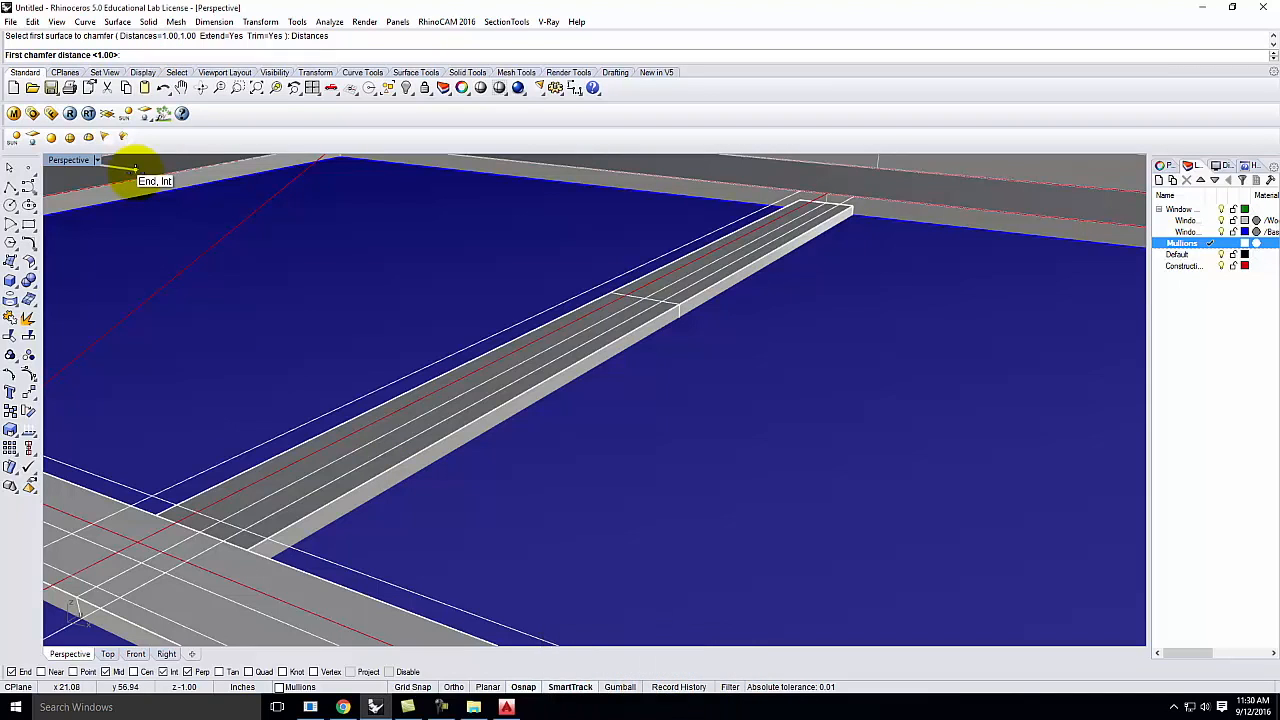
{"action": "key", "text": "Delete"}
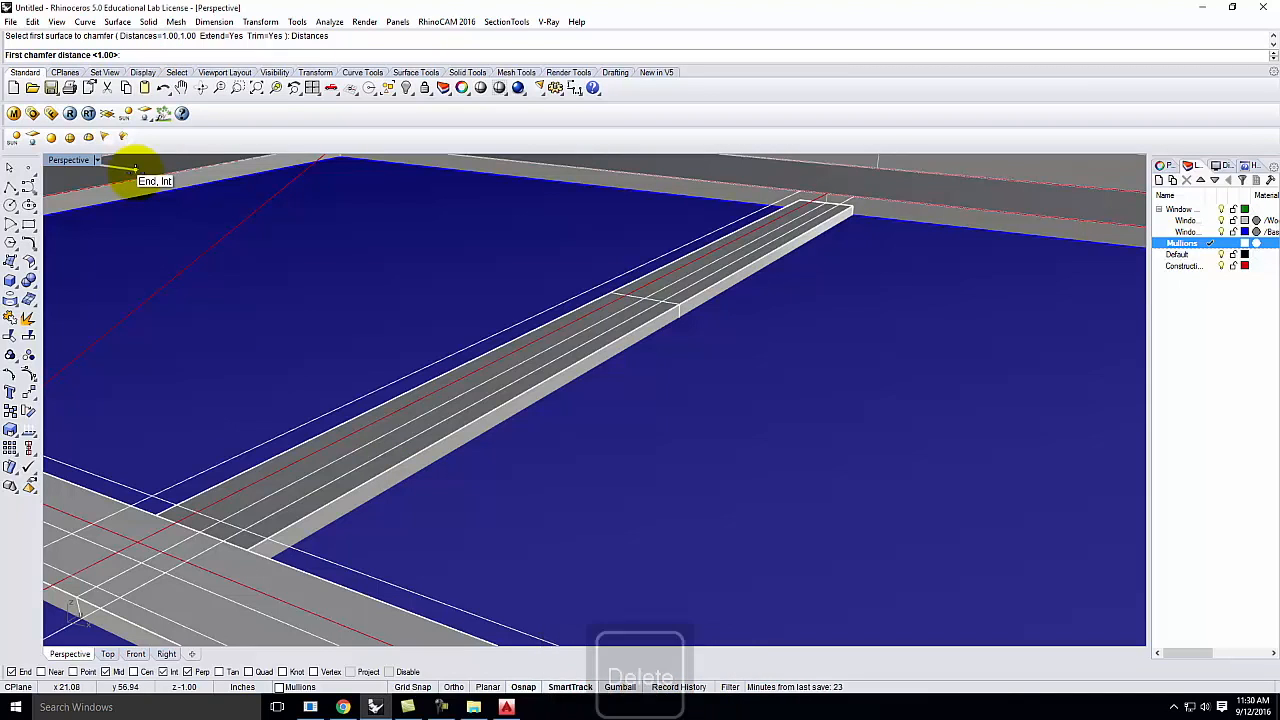
{"action": "type", "text": "0.0625"}
{"action": "key", "text": "Return"}
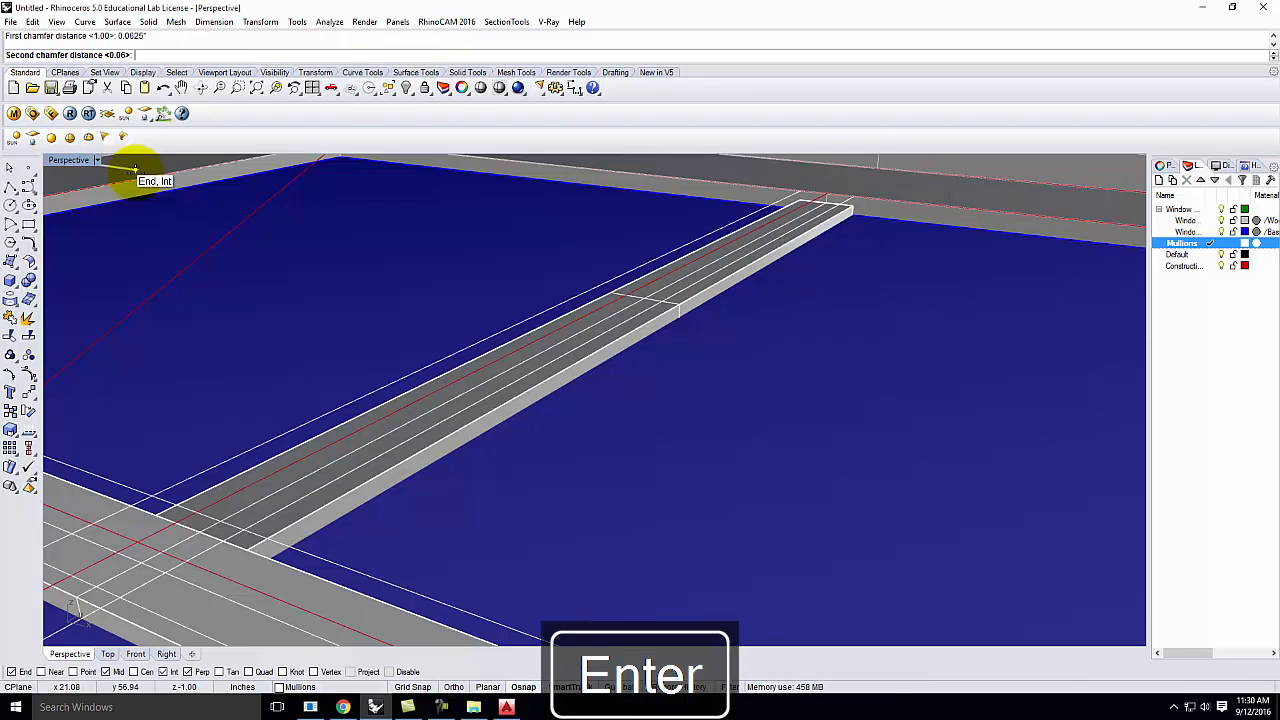
{"action": "scroll", "coordinate": [523, 414], "scroll_direction": "up", "scroll_amount": 5}
{"action": "scroll", "coordinate": [487, 341], "scroll_direction": "down", "scroll_amount": 3}
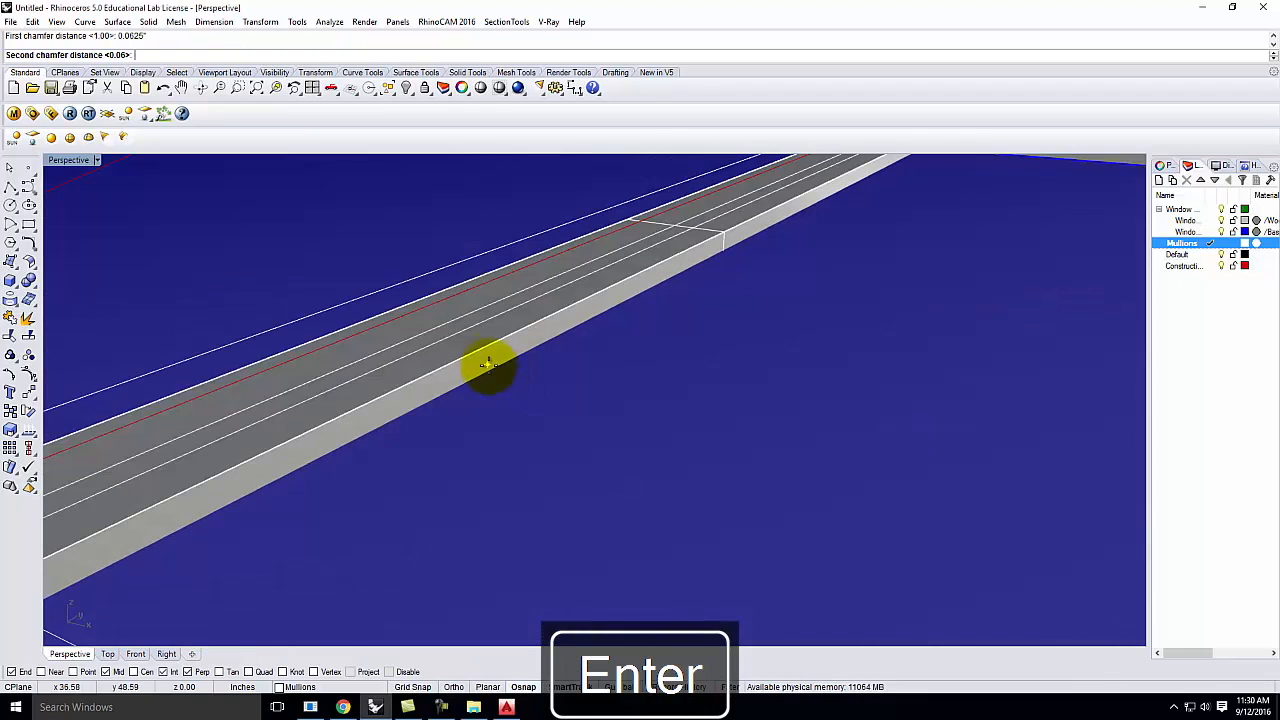
{"action": "key", "text": "Return"}
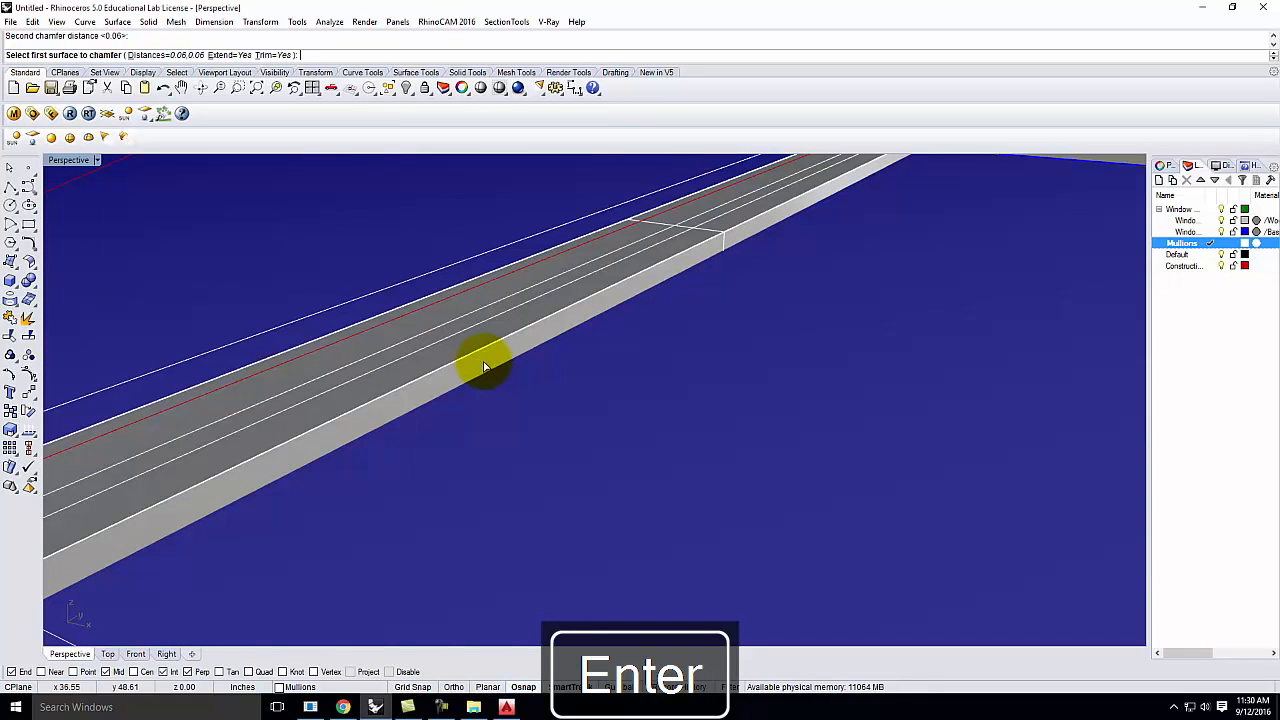
Chamfer the crossbar's first long top edge between its side and top surfaces, and delete the leftover surface.
{"action": "left_click", "coordinate": [464, 376]}
{"action": "left_click", "coordinate": [448, 342]}
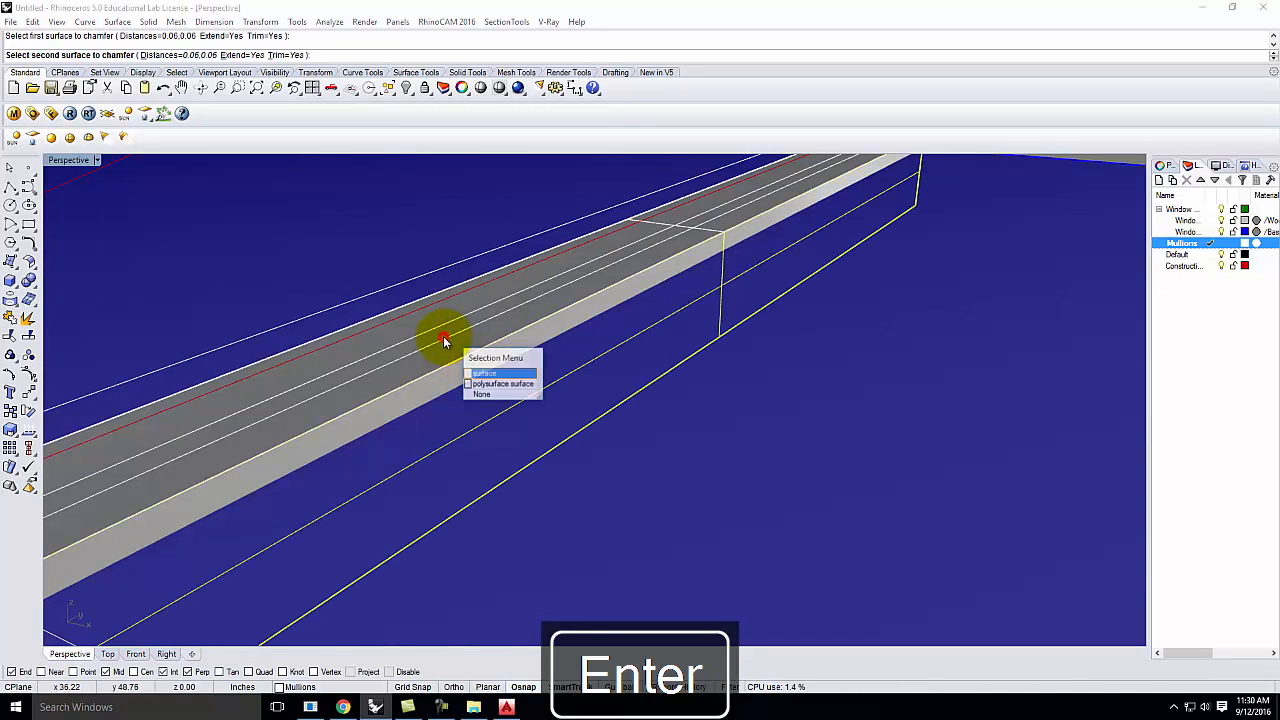
{"action": "left_click", "coordinate": [492, 375]}
{"action": "right_click_drag", "start_coordinate": [451, 328], "coordinate": [478, 329]}
{"action": "key", "text": "Escape"}
{"action": "scroll", "coordinate": [831, 260], "scroll_direction": "up", "scroll_amount": 4}
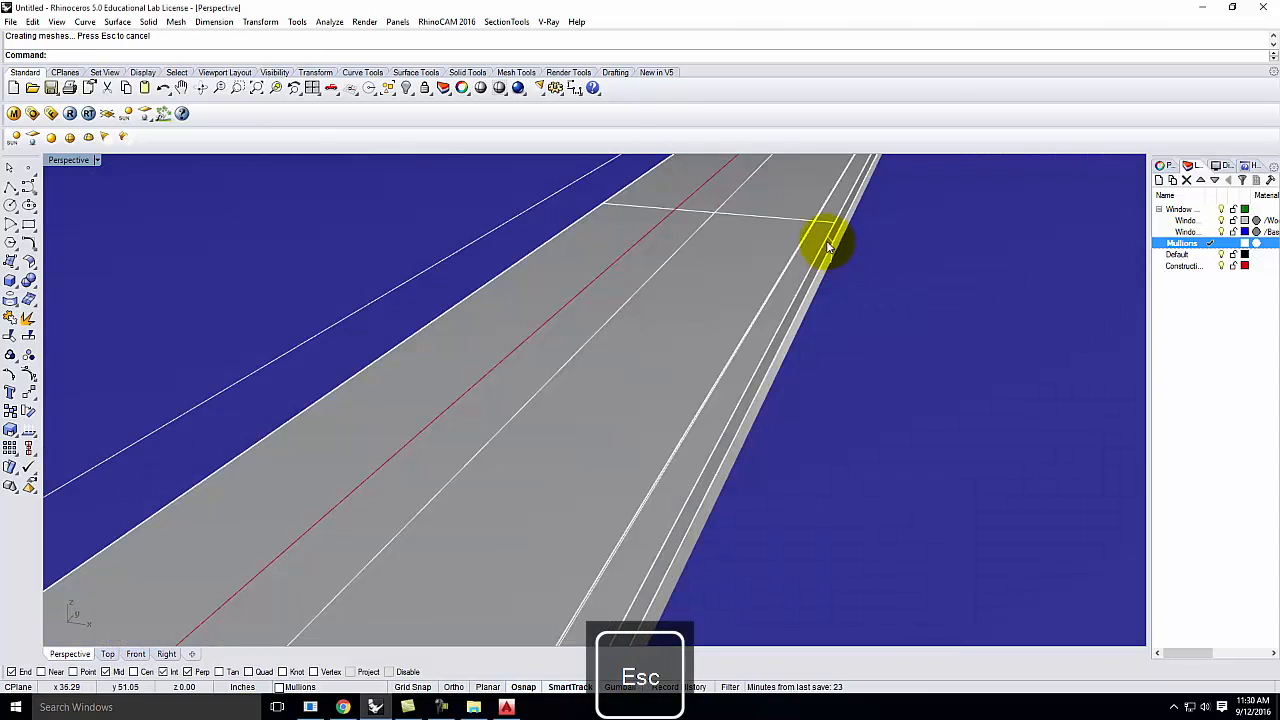
{"action": "key", "text": "Delete"}
{"action": "right_click_drag", "start_coordinate": [823, 238], "coordinate": [852, 314]}
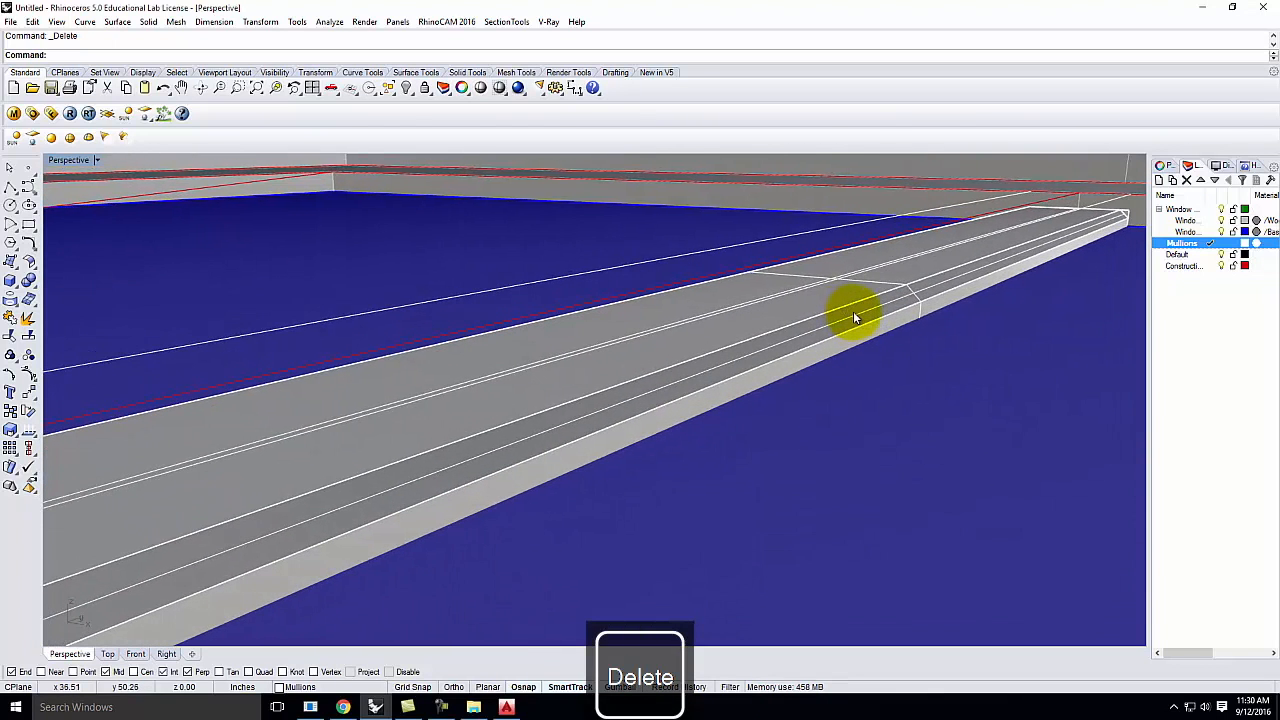
Chamfer the crossbar's opposite long top edge with ChamferSrf at the same distances.
{"action": "right_click_drag", "start_coordinate": [647, 319], "coordinate": [797, 330]}
{"action": "right_click", "coordinate": [576, 355]}
{"action": "left_click", "coordinate": [576, 354]}
{"action": "left_click", "coordinate": [549, 381]}
Chamfer the lengthwise mullion's top edge on the crossbar side, and delete the leftover surface.
{"action": "right_click_drag", "start_coordinate": [613, 348], "coordinate": [777, 391]}
{"action": "right_click", "coordinate": [777, 391]}
{"action": "left_click", "coordinate": [806, 380]}
{"action": "left_click", "coordinate": [864, 415]}
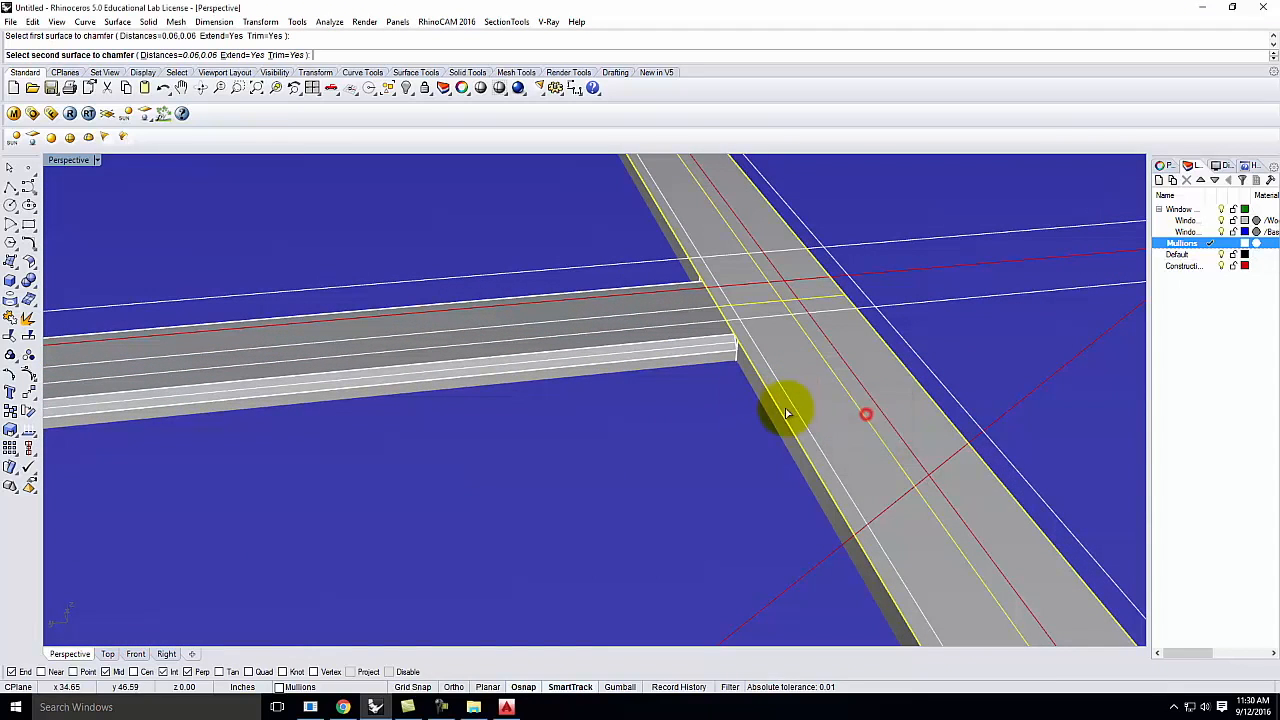
{"action": "right_click_drag", "start_coordinate": [787, 413], "coordinate": [814, 391]}
{"action": "left_click", "coordinate": [813, 364]}
{"action": "right_click_drag", "start_coordinate": [838, 333], "coordinate": [686, 357]}
{"action": "left_click", "coordinate": [776, 390]}
{"action": "key", "text": "Delete"}
Chamfer the lengthwise mullion's top edge on the side away from the crossbar with ChamferSrf.
{"action": "right_click", "coordinate": [686, 358]}
{"action": "left_click", "coordinate": [686, 360]}
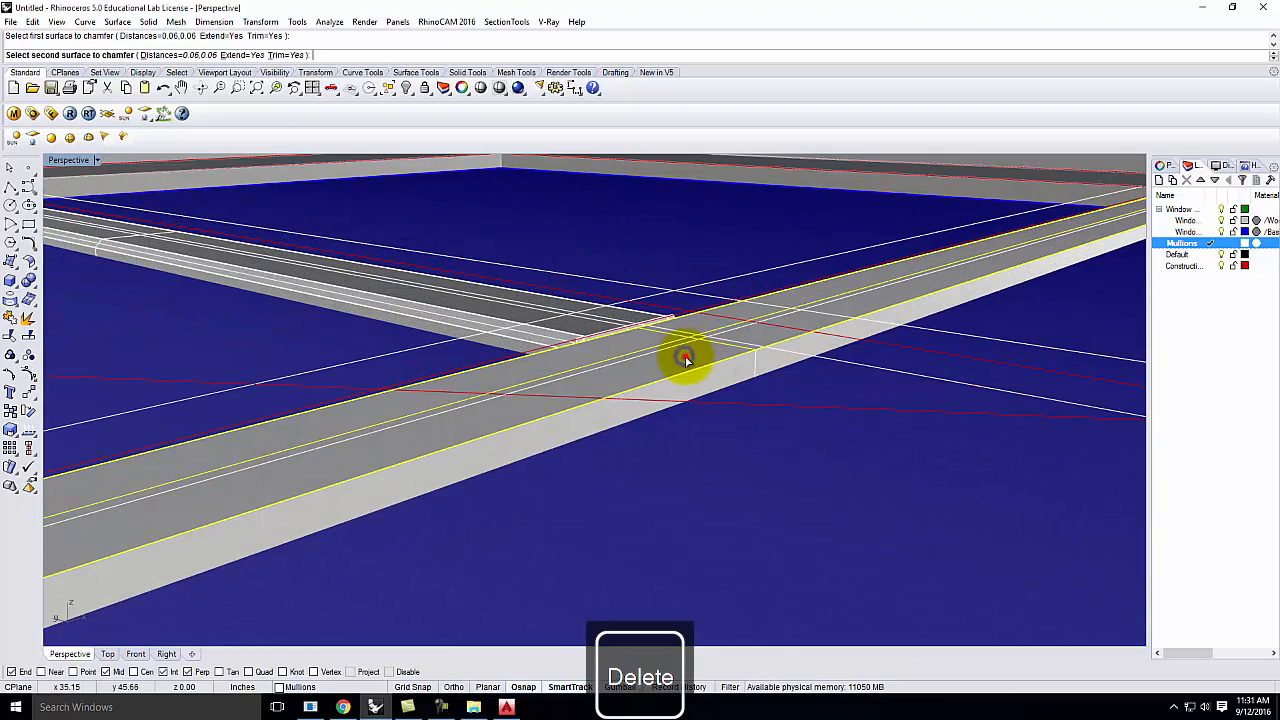
Finish chamfering the horizontal mullion's top edge between its two adjoining surfaces, with distances 0.06,0.06.
{"action": "left_click", "coordinate": [702, 369]}
{"action": "right_click_drag", "start_coordinate": [834, 310], "coordinate": [474, 369]}
{"action": "scroll", "coordinate": [450, 354], "scroll_direction": "up", "scroll_amount": 8}
{"action": "scroll", "coordinate": [474, 369], "scroll_direction": "up", "scroll_amount": 3}
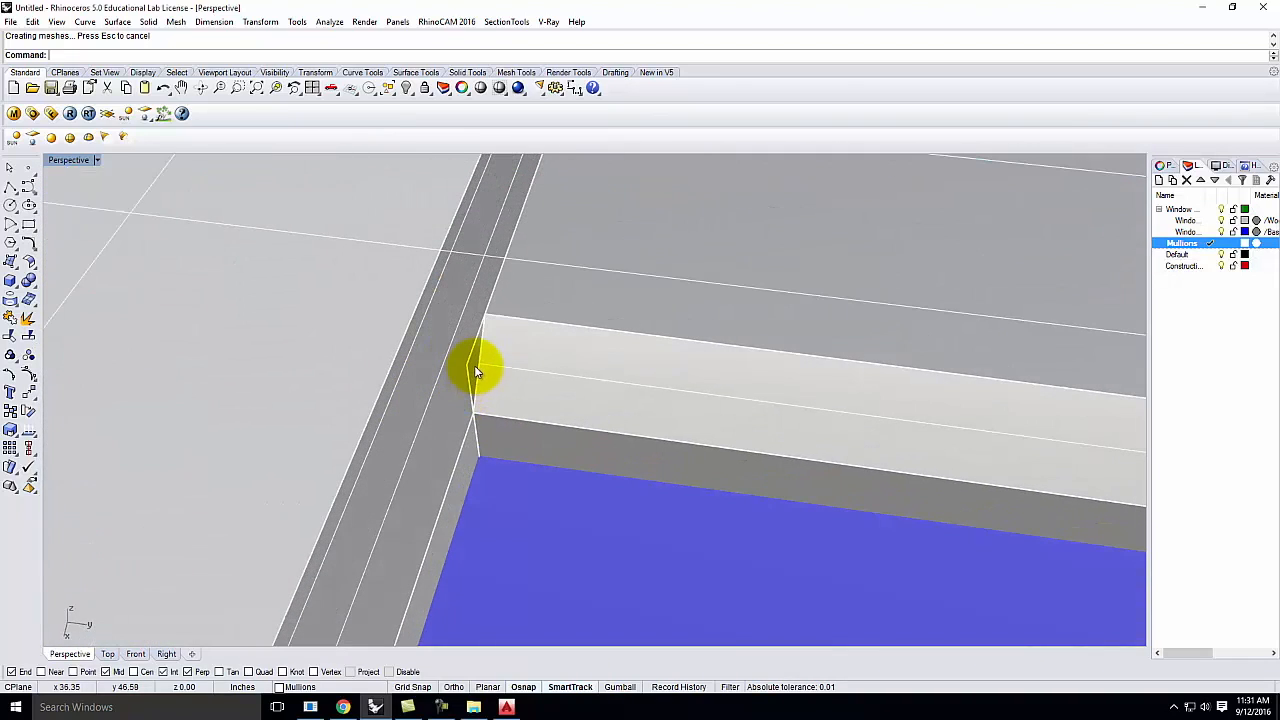
Trim away the excess surface pieces where the two mullions meet, using the chamfer surfaces as cutting objects.
{"action": "key", "text": "Return"}
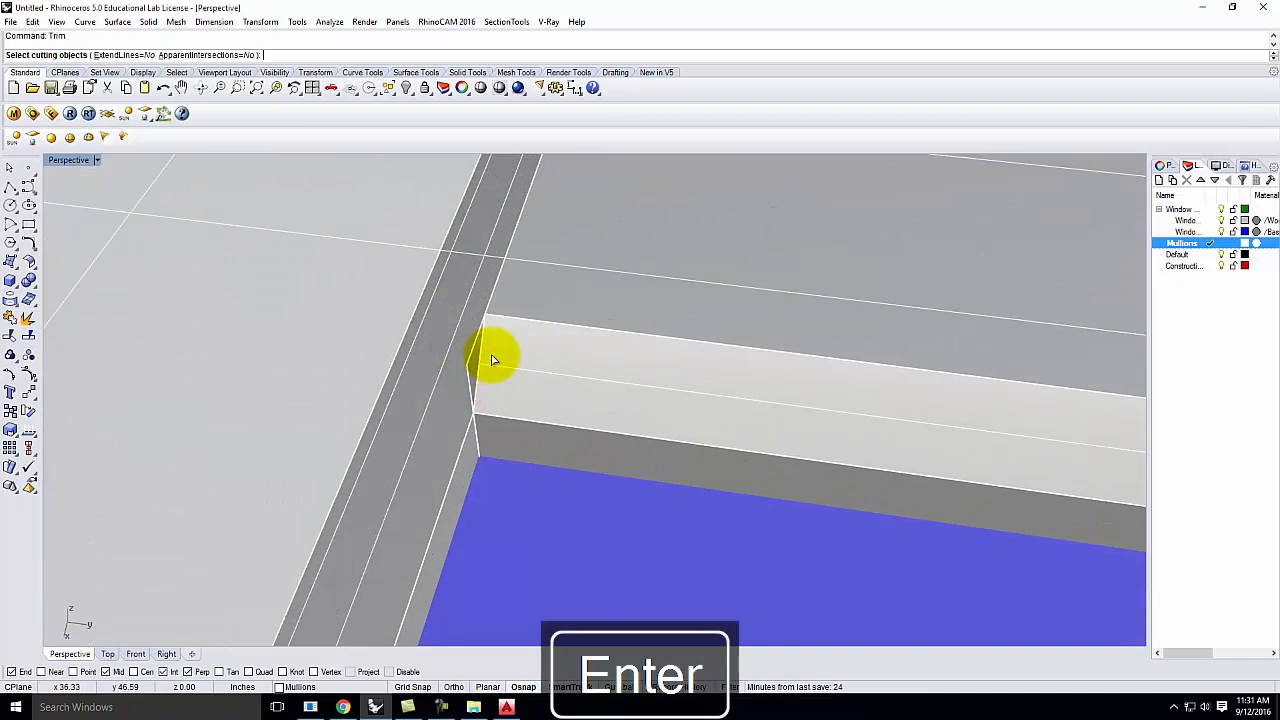
{"action": "left_click", "coordinate": [492, 353]}
{"action": "scroll", "coordinate": [500, 345], "scroll_direction": "down", "scroll_amount": 3}
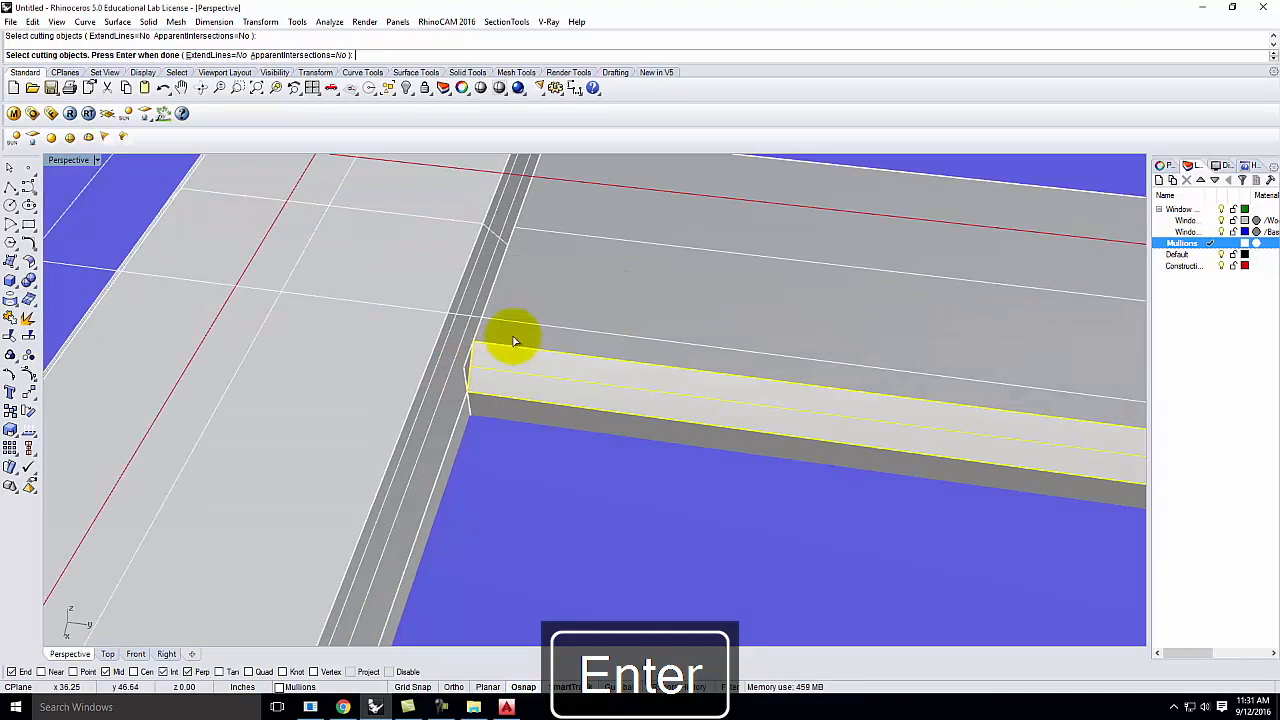
{"action": "scroll", "coordinate": [538, 243], "scroll_direction": "up", "scroll_amount": 5}
{"action": "right_click_drag", "start_coordinate": [619, 291], "coordinate": [438, 335]}
{"action": "left_click", "coordinate": [562, 247]}
{"action": "key", "text": "Return"}
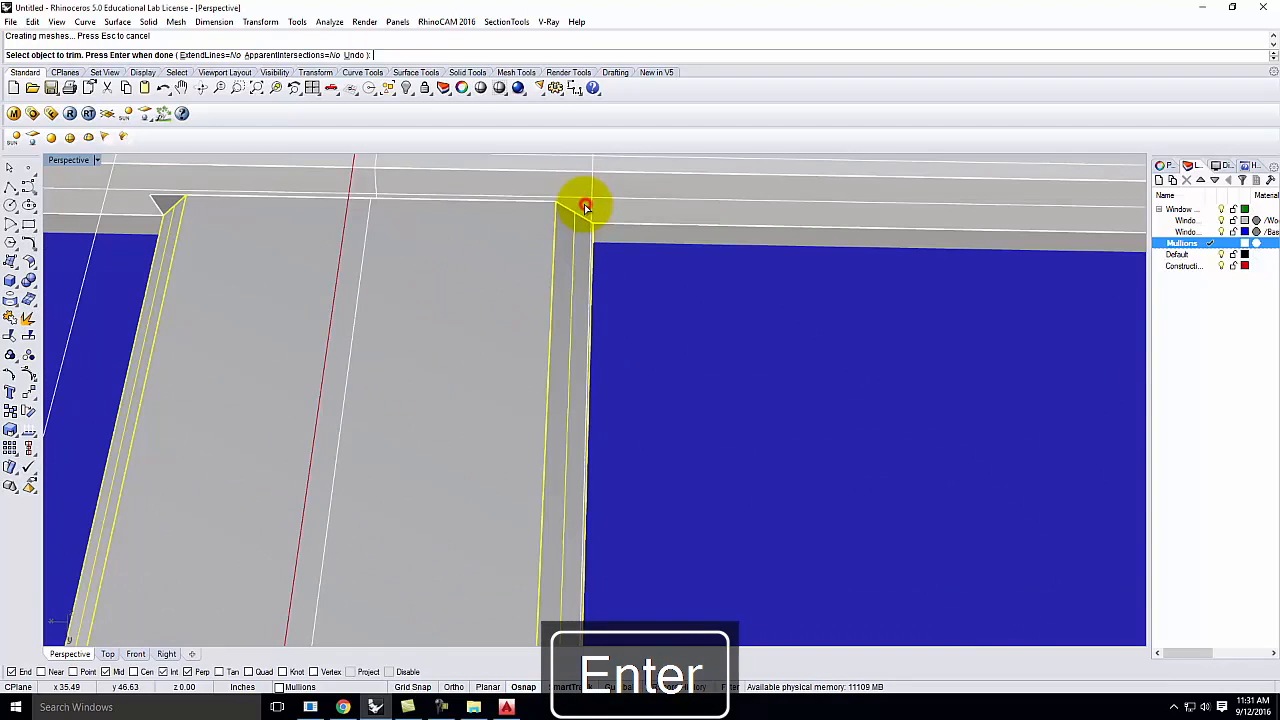
{"action": "left_click", "coordinate": [152, 201]}
{"action": "scroll", "coordinate": [358, 282], "scroll_direction": "down", "scroll_amount": 4}
{"action": "right_click_drag", "start_coordinate": [294, 314], "coordinate": [498, 218]}
{"action": "key", "text": "Escape"}
Fill the triangular gap on one side of the mullion junction with a three-corner surface.
{"action": "right_click_drag", "start_coordinate": [399, 430], "coordinate": [496, 366]}
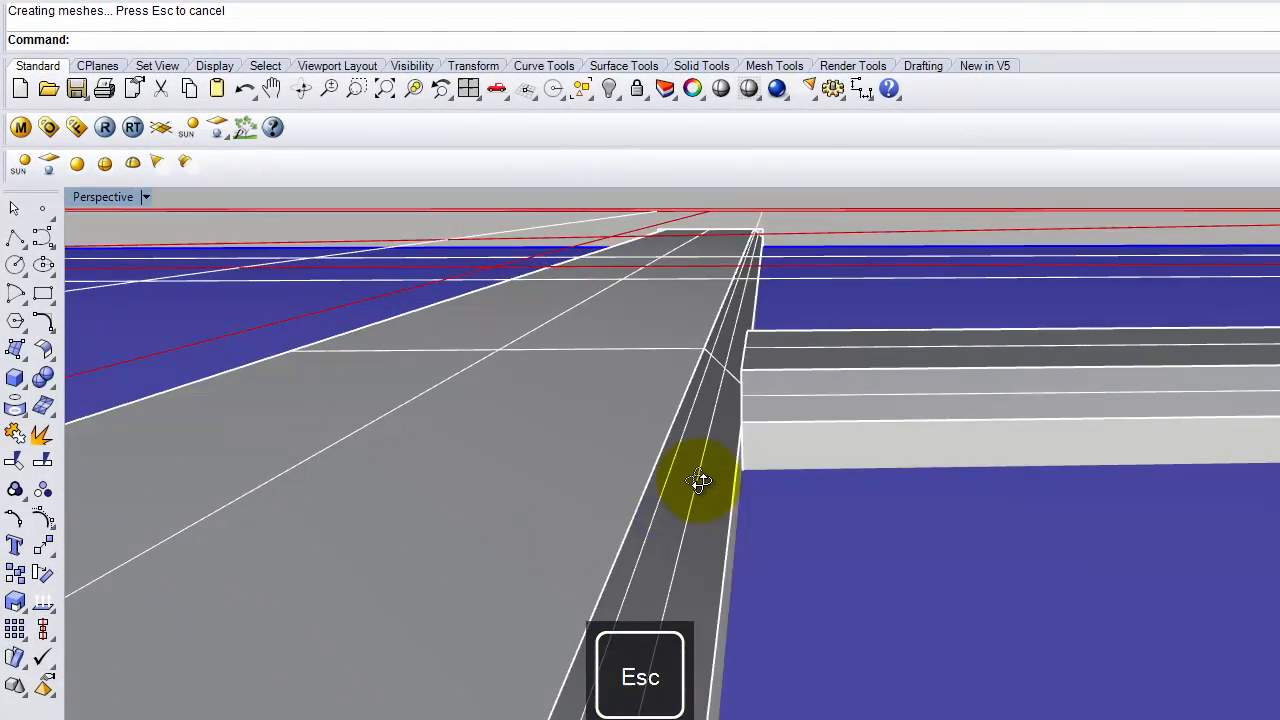
{"action": "right_click_drag", "start_coordinate": [698, 481], "coordinate": [671, 514]}
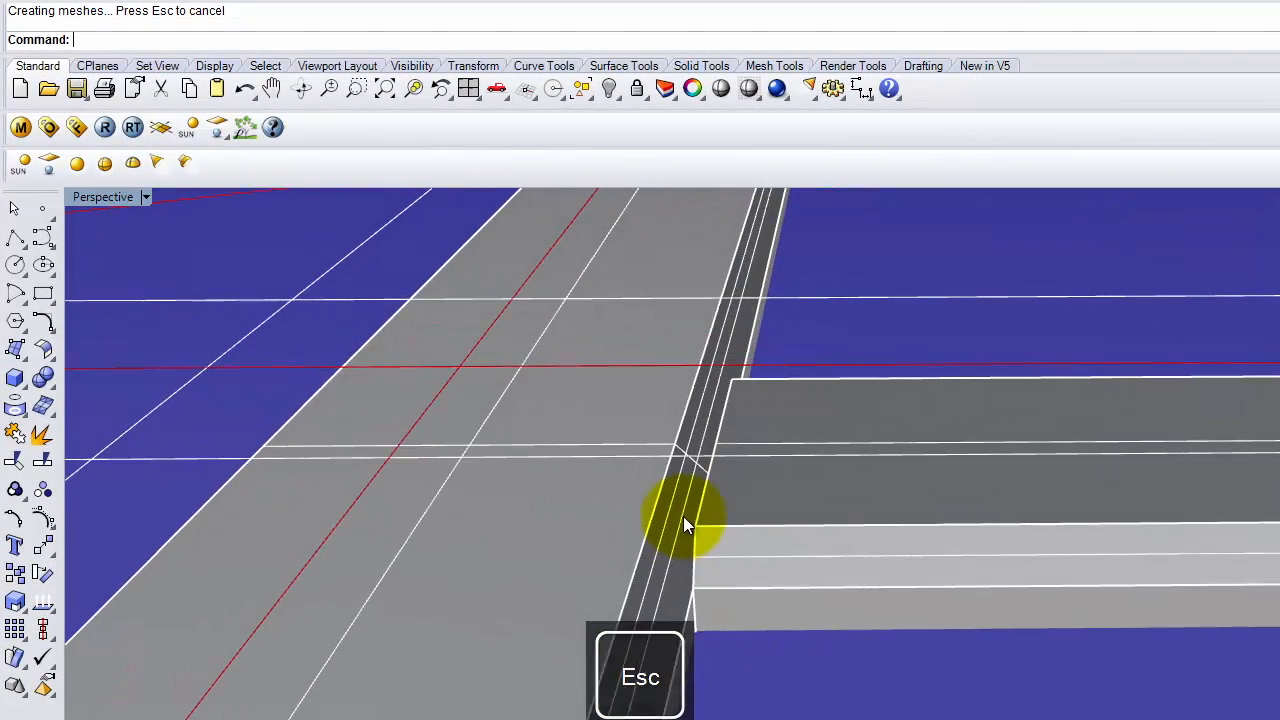
{"action": "left_click", "coordinate": [15, 347]}
{"action": "left_click", "coordinate": [694, 598]}
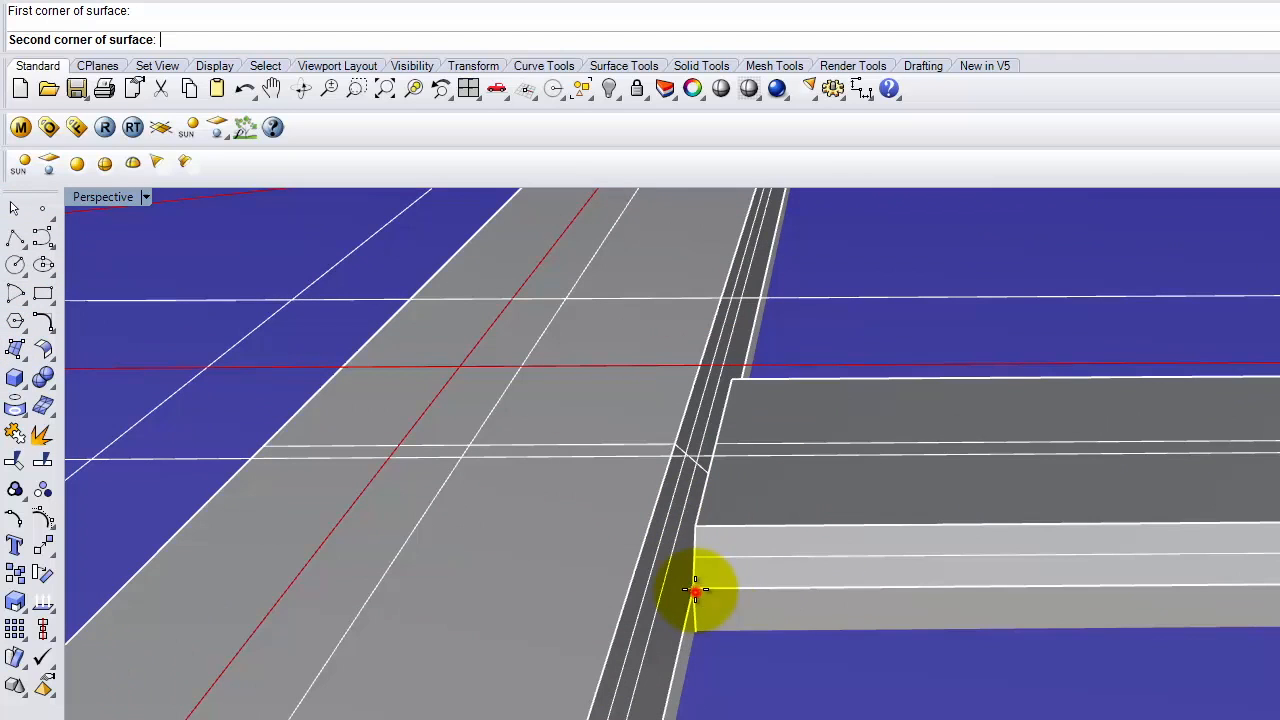
{"action": "left_click", "coordinate": [695, 516]}
{"action": "left_click", "coordinate": [647, 521]}
{"action": "key", "text": "Return"}
Fill the matching triangular gap on the vertical mullion's other side with a surface from three corner points.
{"action": "right_click_drag", "start_coordinate": [812, 504], "coordinate": [416, 583]}
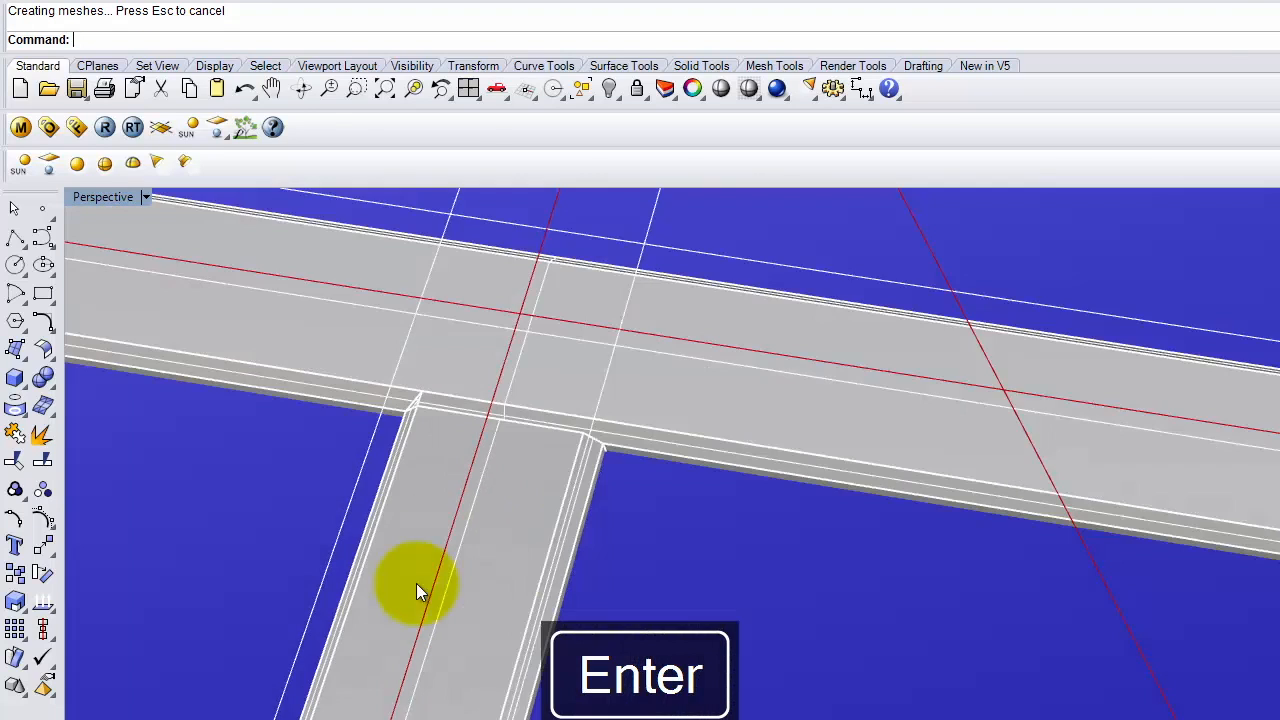
{"action": "scroll", "coordinate": [618, 427], "scroll_direction": "up", "scroll_amount": 7}
{"action": "right_click", "coordinate": [587, 471]}
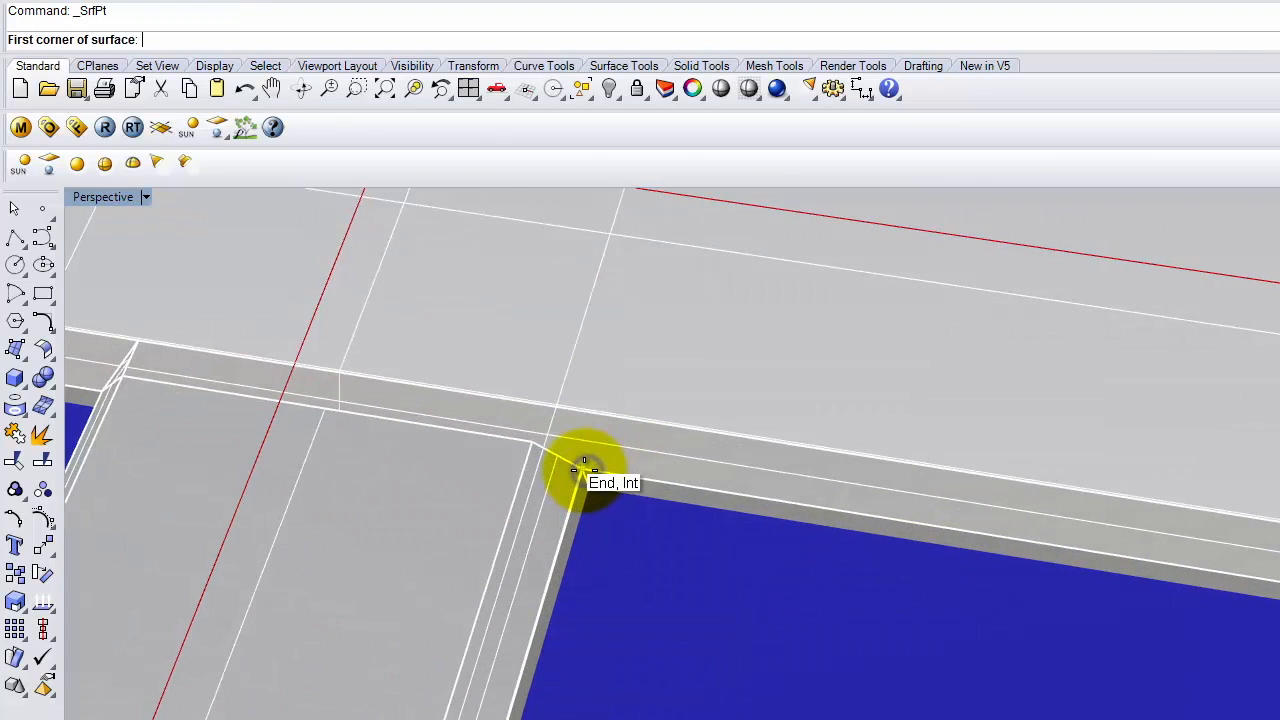
{"action": "left_click", "coordinate": [585, 469]}
{"action": "left_click", "coordinate": [533, 441]}
{"action": "left_click", "coordinate": [546, 408]}
{"action": "key", "text": "Return"}
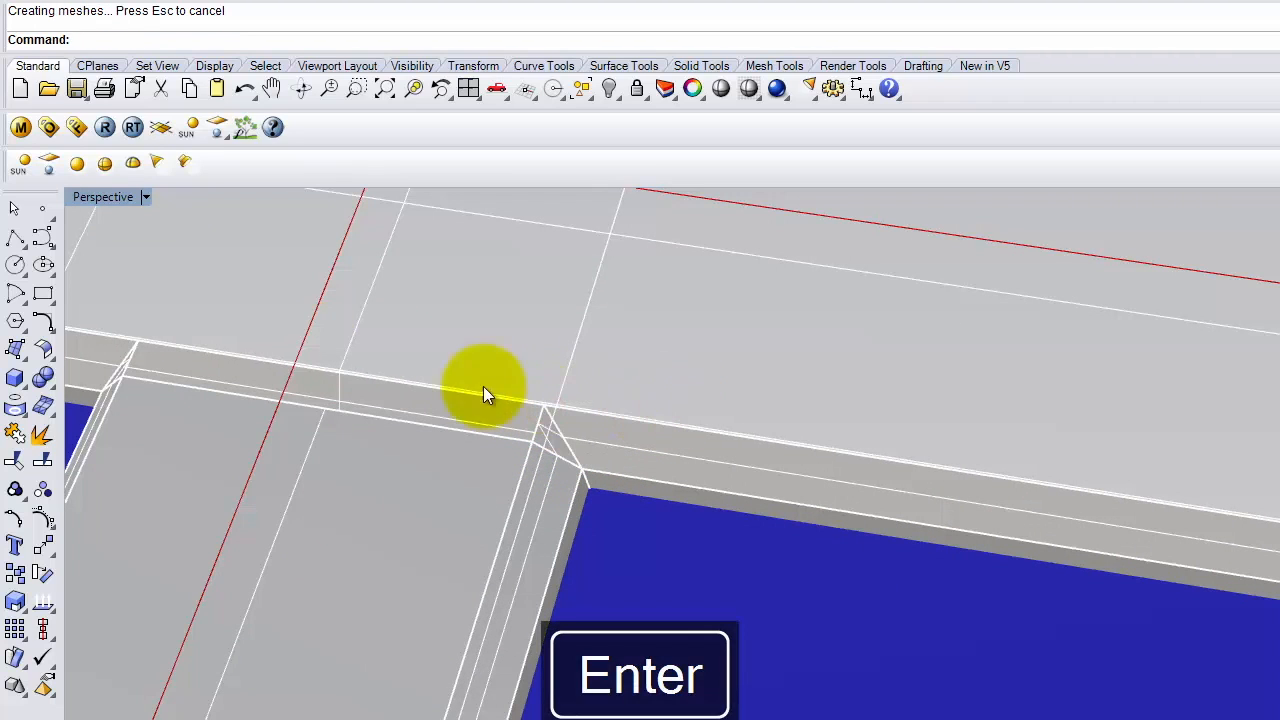
Close the gap between the two triangular patches at the mullion junction with a four-corner surface.
{"action": "right_click", "coordinate": [143, 337]}
{"action": "left_click", "coordinate": [142, 340]}
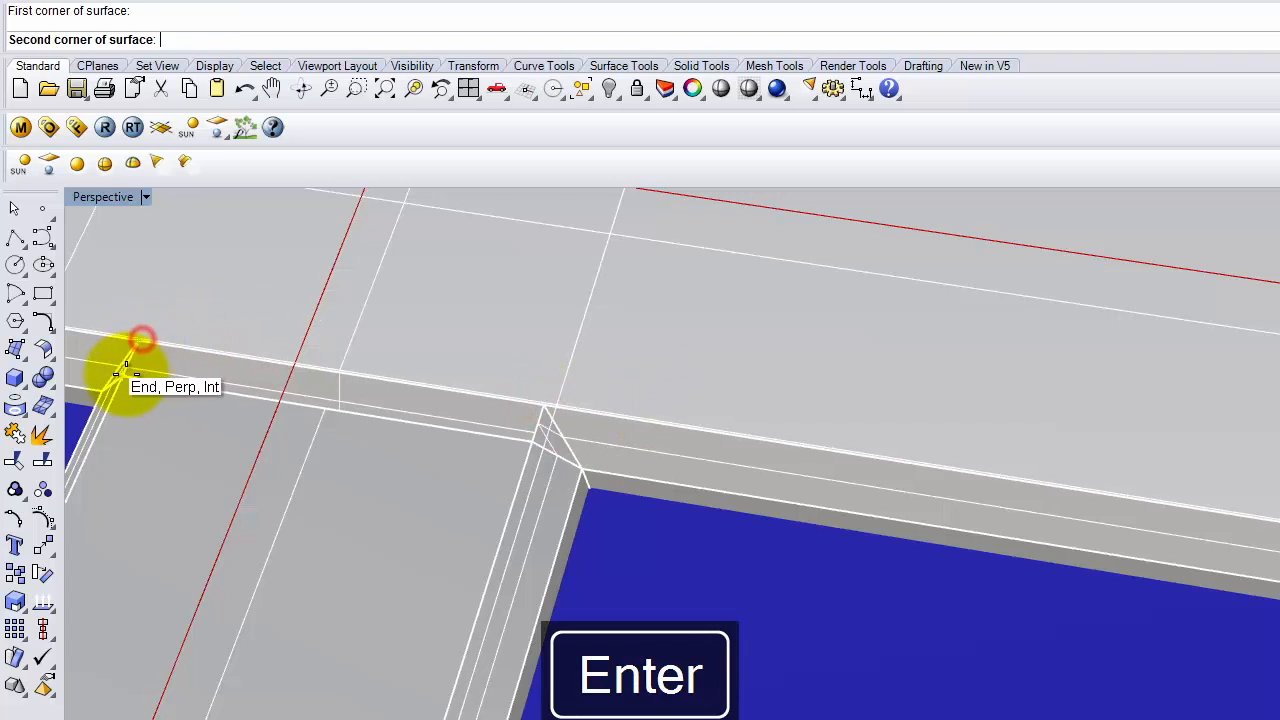
{"action": "left_click", "coordinate": [120, 370]}
{"action": "left_click", "coordinate": [532, 438]}
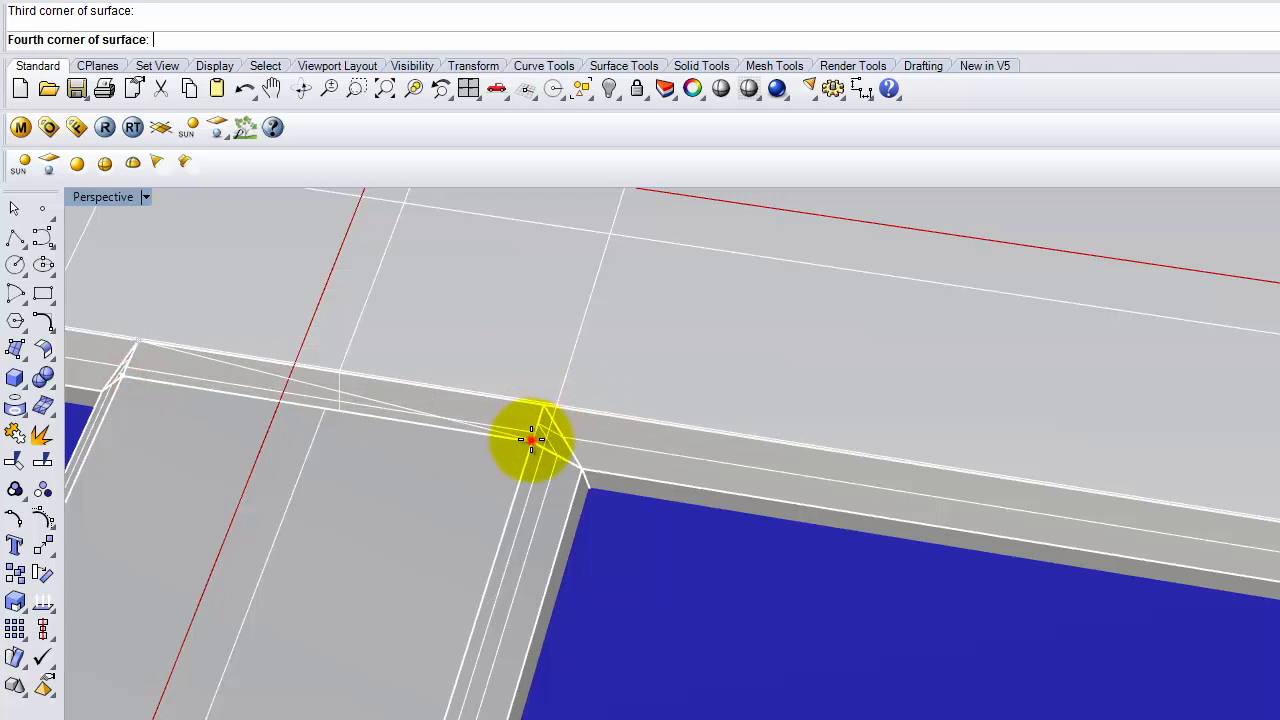
{"action": "left_click", "coordinate": [541, 404]}
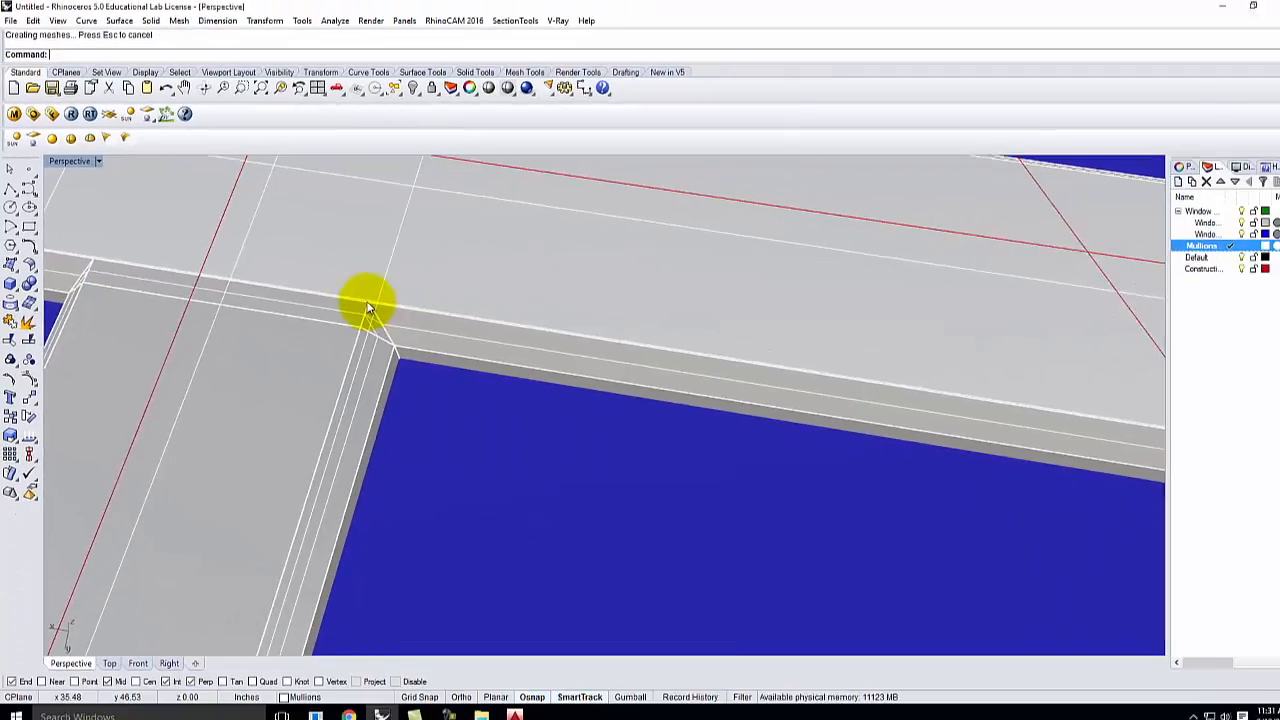
Examine the patched mullion junction and the layout of both window sashes.
{"action": "right_click_drag", "start_coordinate": [451, 355], "coordinate": [731, 311]}
{"action": "right_click_drag", "start_coordinate": [596, 265], "coordinate": [793, 436]}
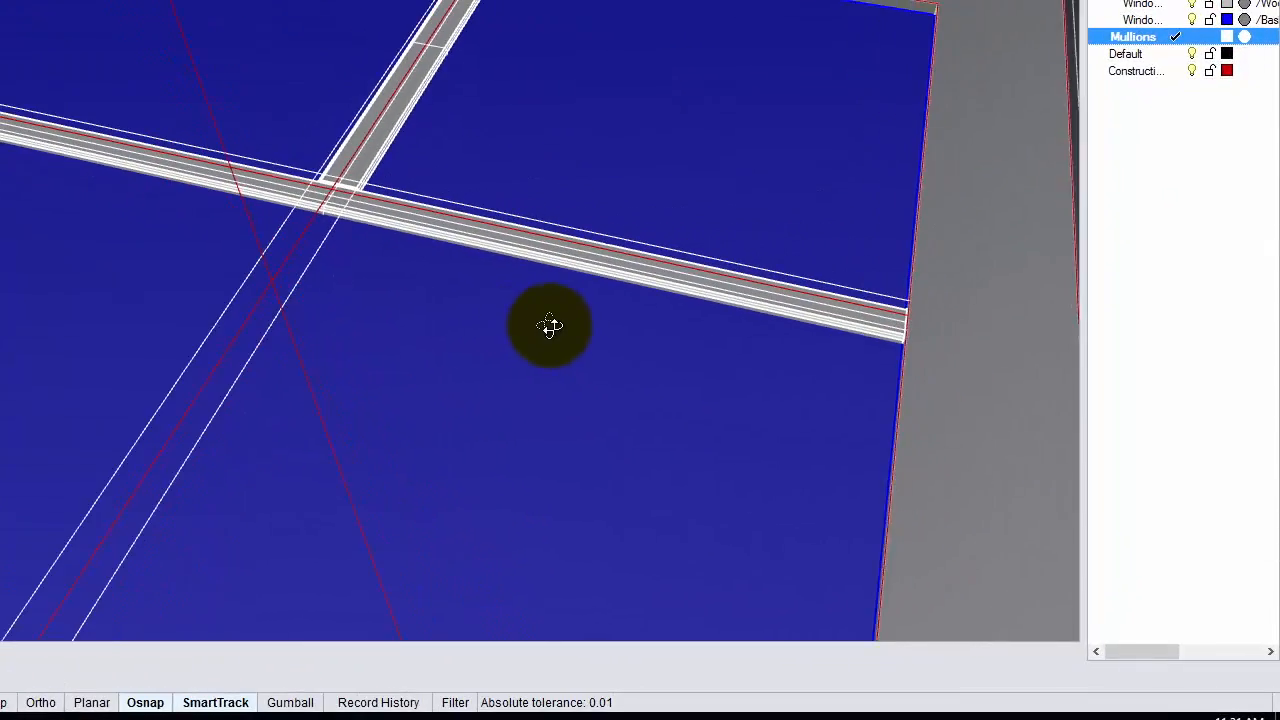
{"action": "right_click_drag", "start_coordinate": [550, 326], "coordinate": [549, 328]}
{"action": "scroll", "coordinate": [238, 332], "scroll_direction": "down", "scroll_amount": 4}
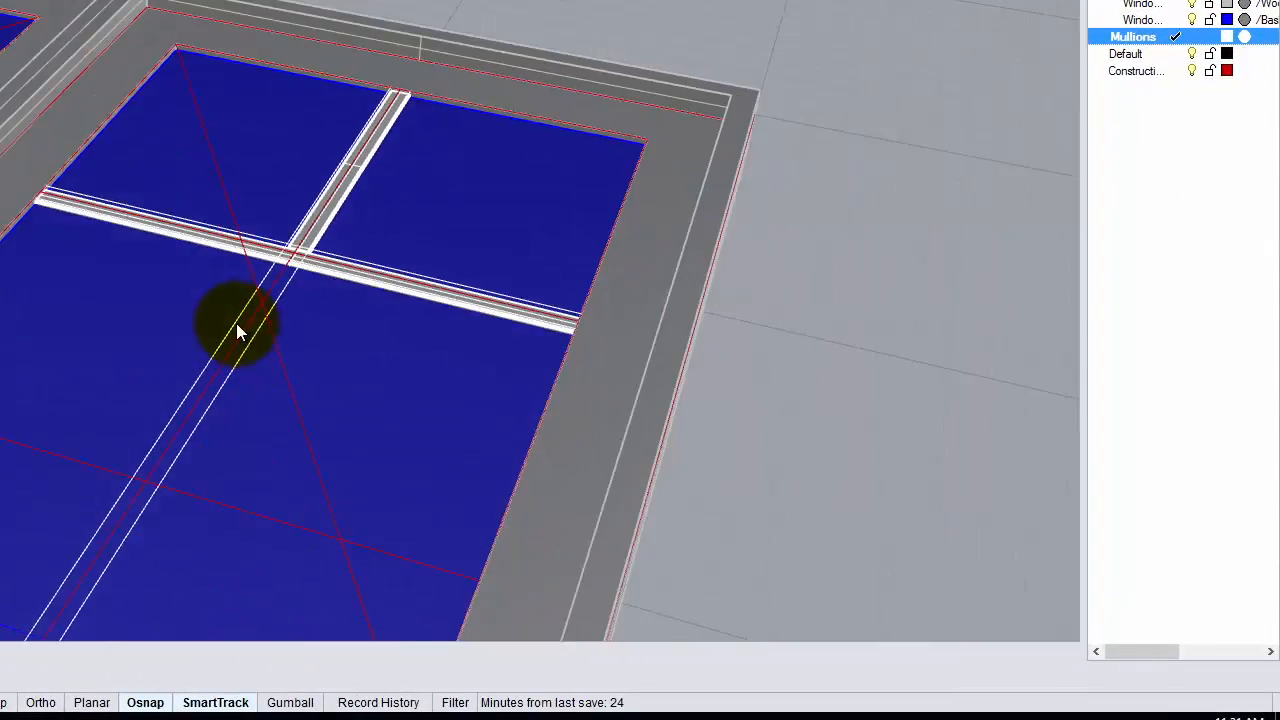
{"action": "scroll", "coordinate": [256, 318], "scroll_direction": "down", "scroll_amount": 3}
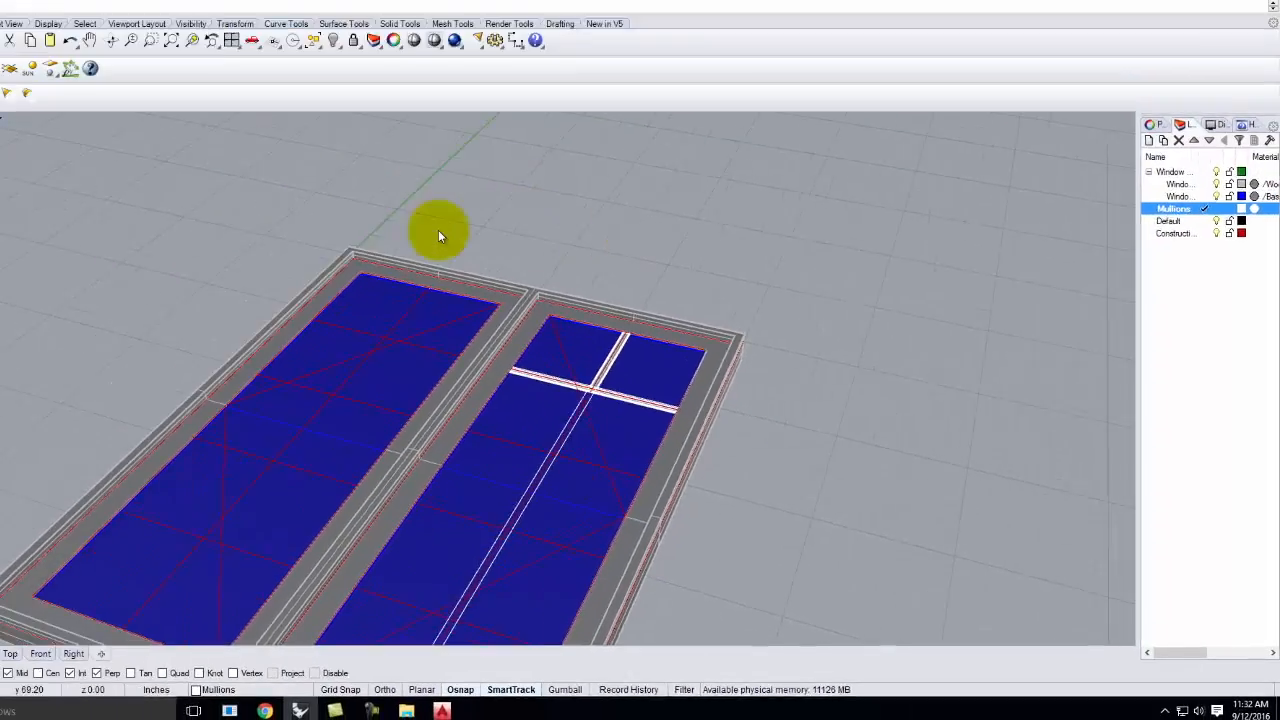
{"action": "scroll", "coordinate": [89, 109], "scroll_direction": "down", "scroll_amount": 4}
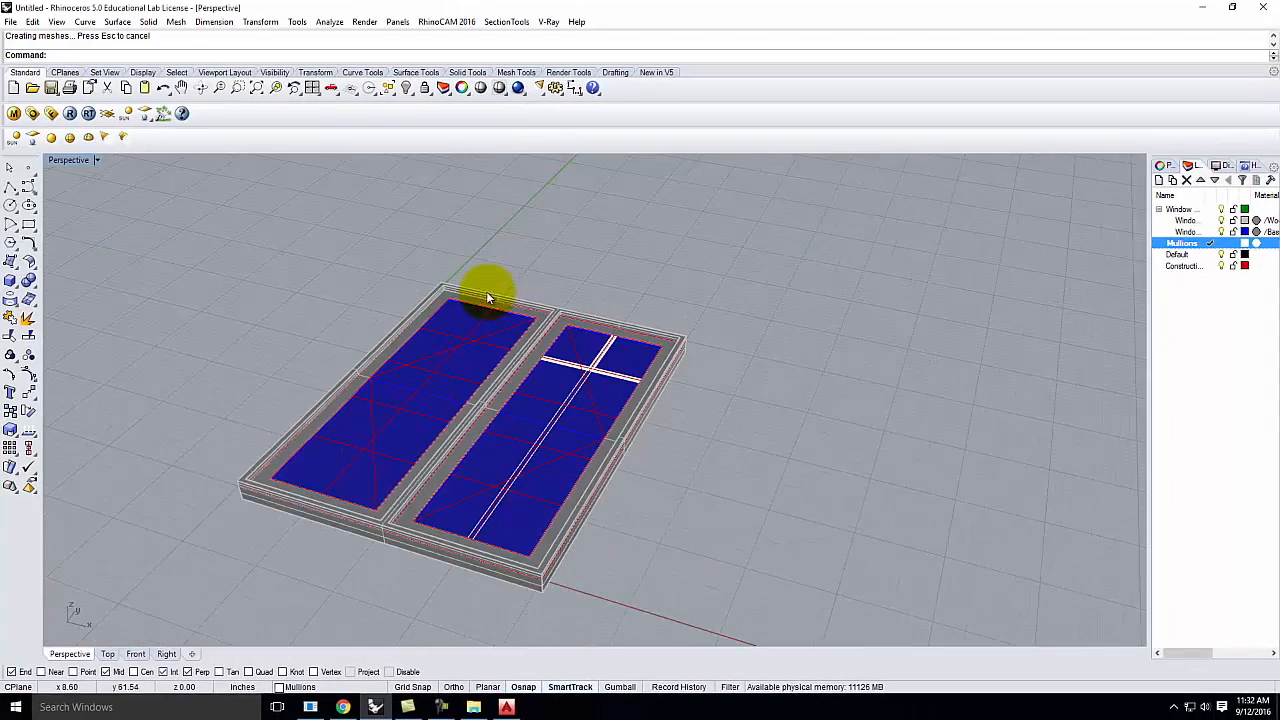
{"action": "scroll", "coordinate": [598, 378], "scroll_direction": "up", "scroll_amount": 4}
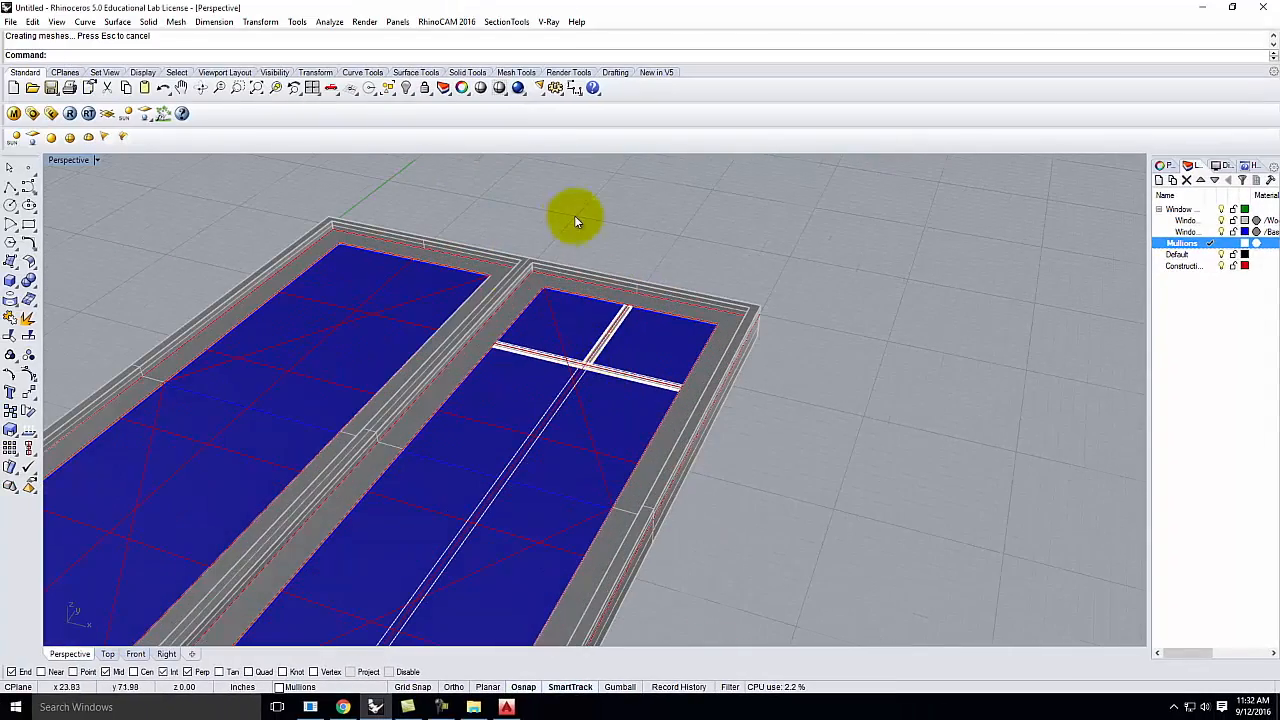
{"action": "scroll", "coordinate": [573, 217], "scroll_direction": "down", "scroll_amount": 4}
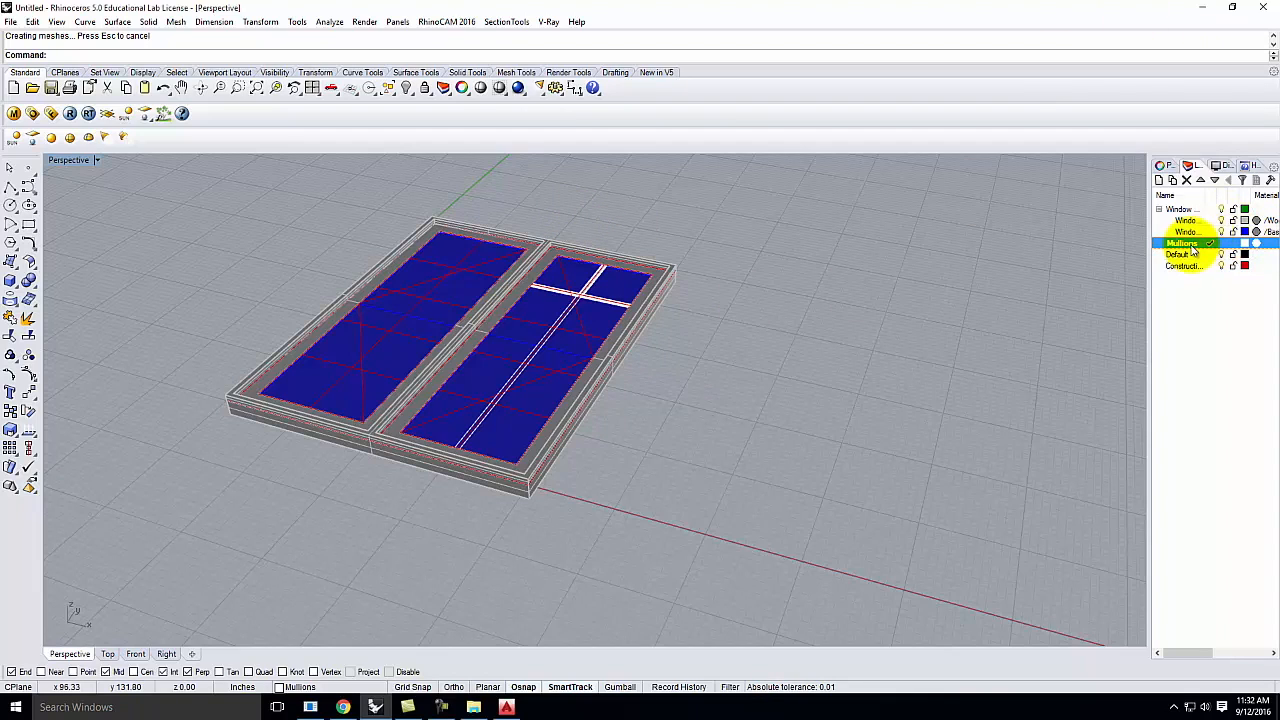
Make the Mullions layer a sublayer of the Window 4-0x5-0 layer.
{"action": "left_click_drag", "start_coordinate": [1188, 246], "coordinate": [1194, 211]}
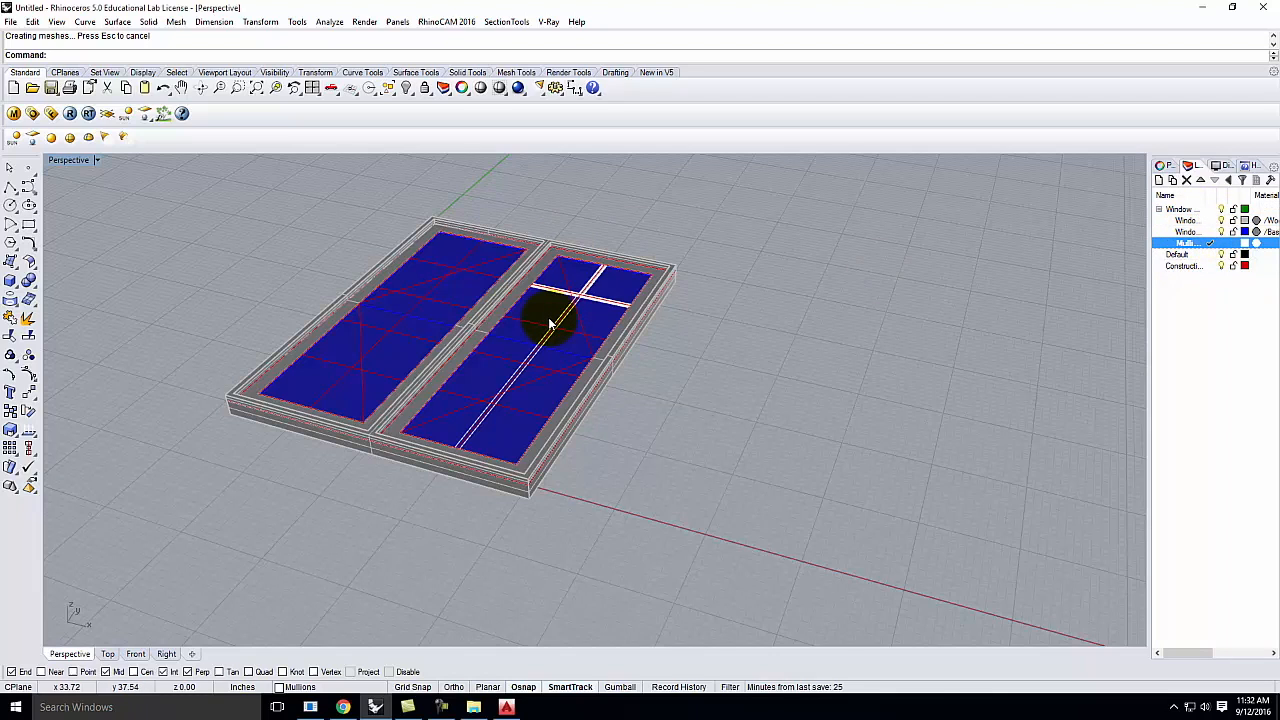
{"action": "left_click", "coordinate": [866, 267]}
Create a head trim box from the frame's upper-left outer corner with base @4',5.5" and height 1.5.
{"action": "right_click_drag", "start_coordinate": [597, 231], "coordinate": [629, 278]}
{"action": "scroll", "coordinate": [601, 203], "scroll_direction": "up", "scroll_amount": 3}
{"action": "scroll", "coordinate": [601, 203], "scroll_direction": "up", "scroll_amount": 2}
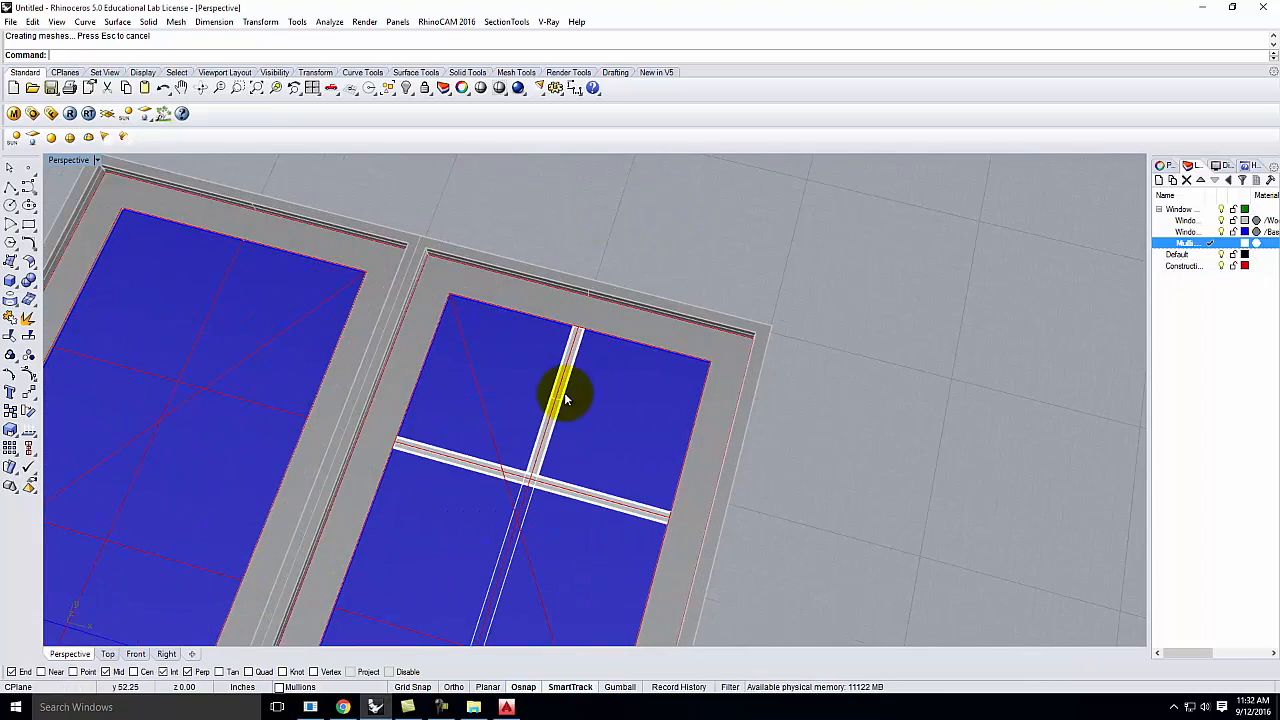
{"action": "scroll", "coordinate": [760, 270], "scroll_direction": "down", "scroll_amount": 5}
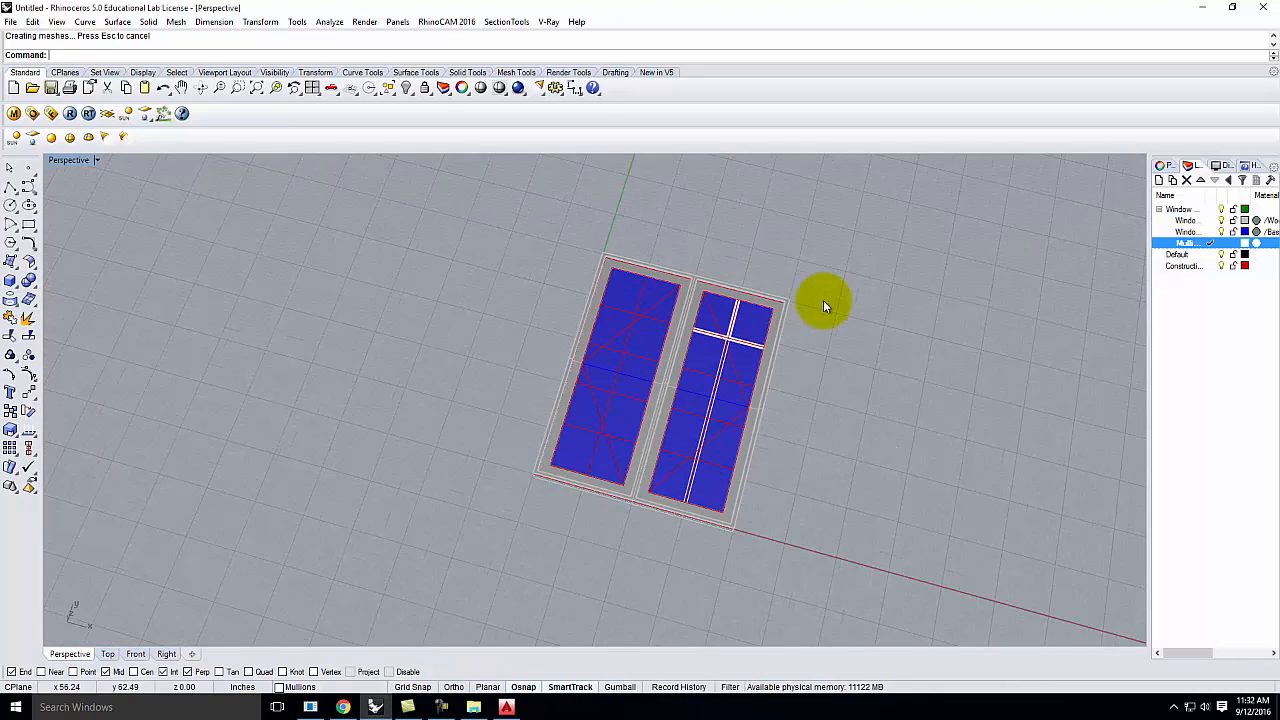
{"action": "scroll", "coordinate": [660, 252], "scroll_direction": "up", "scroll_amount": 4}
{"action": "scroll", "coordinate": [610, 262], "scroll_direction": "up", "scroll_amount": 3}
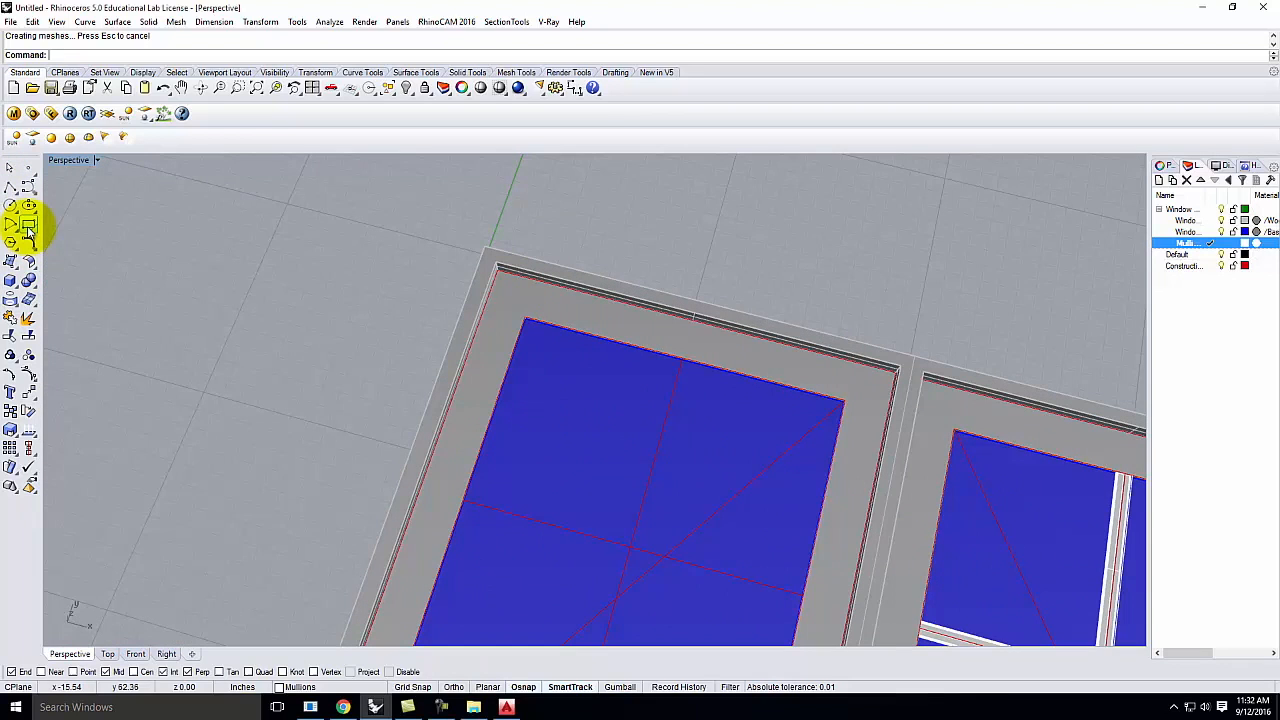
{"action": "left_click", "coordinate": [12, 279]}
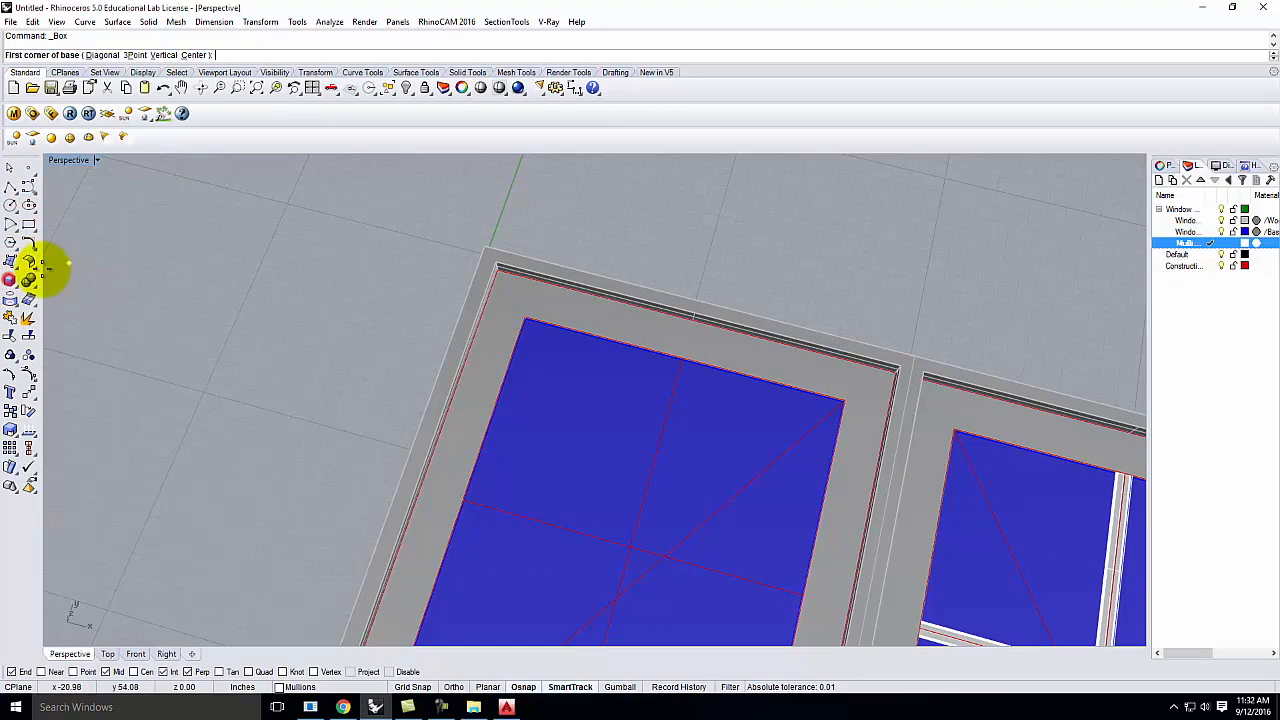
{"action": "left_click", "coordinate": [485, 245]}
{"action": "scroll", "coordinate": [400, 229], "scroll_direction": "down", "scroll_amount": 5}
{"action": "scroll", "coordinate": [737, 263], "scroll_direction": "up", "scroll_amount": 3}
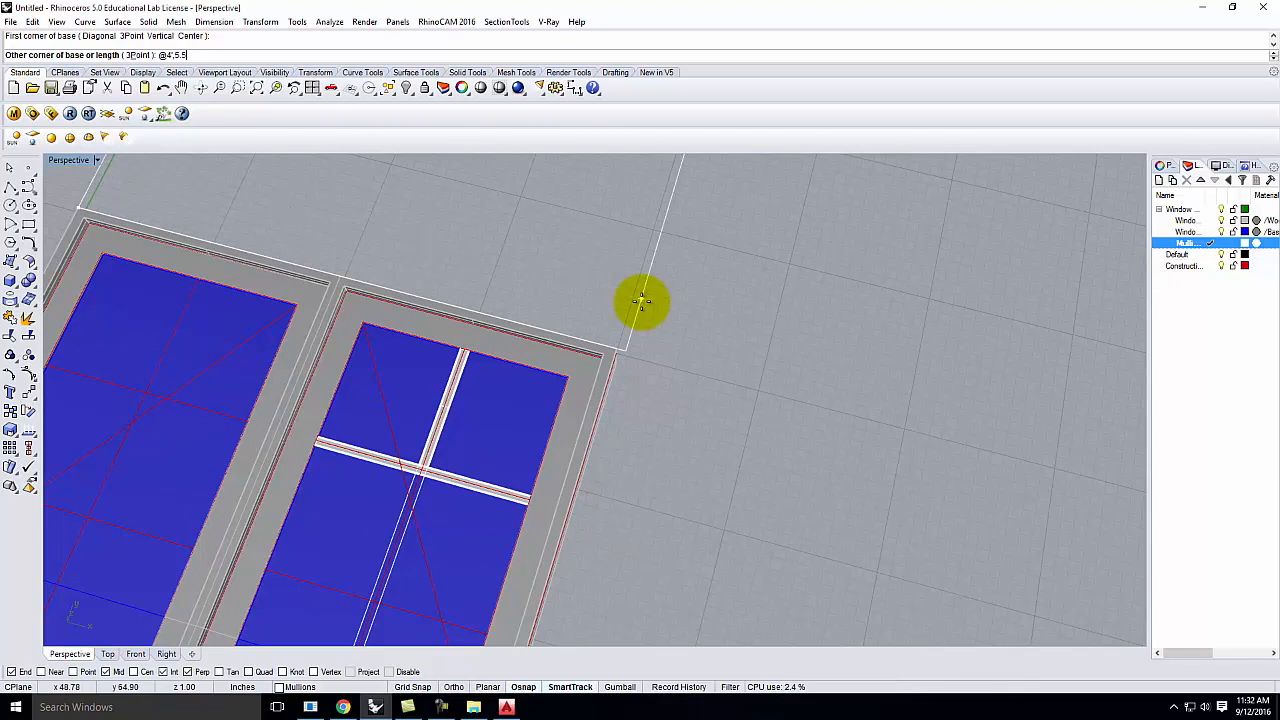
{"action": "type", "text": "@4',5.5\""}
{"action": "key", "text": "Return"}
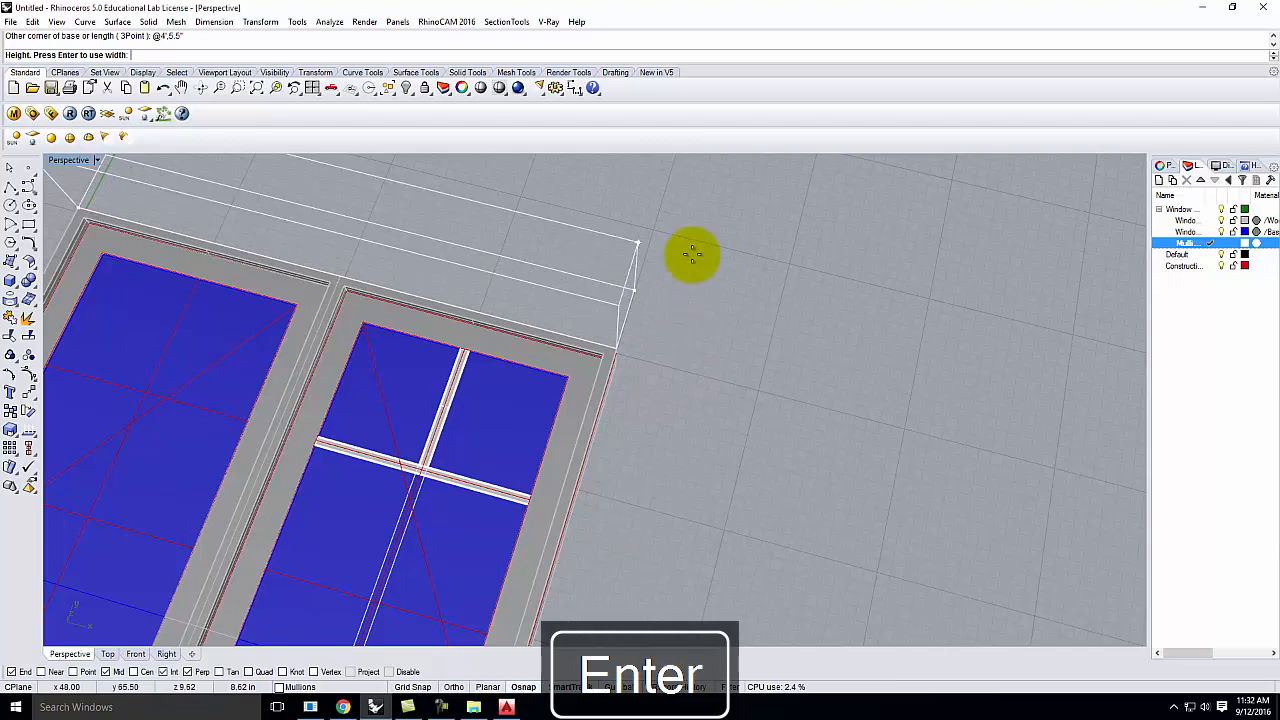
{"action": "type", "text": "1.5"}
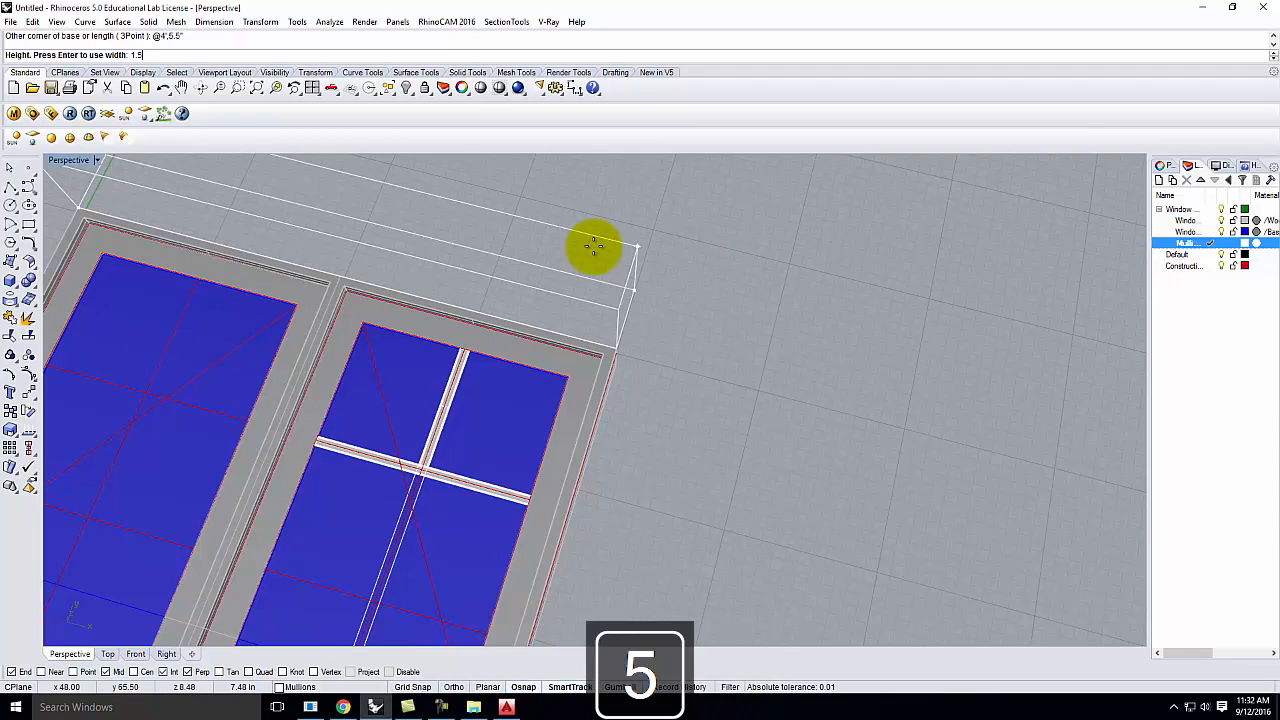
{"action": "key", "text": "shift+Return"}
{"action": "scroll", "coordinate": [724, 303], "scroll_direction": "down", "scroll_amount": 6}
{"action": "right_click_drag", "start_coordinate": [690, 391], "coordinate": [686, 300]}
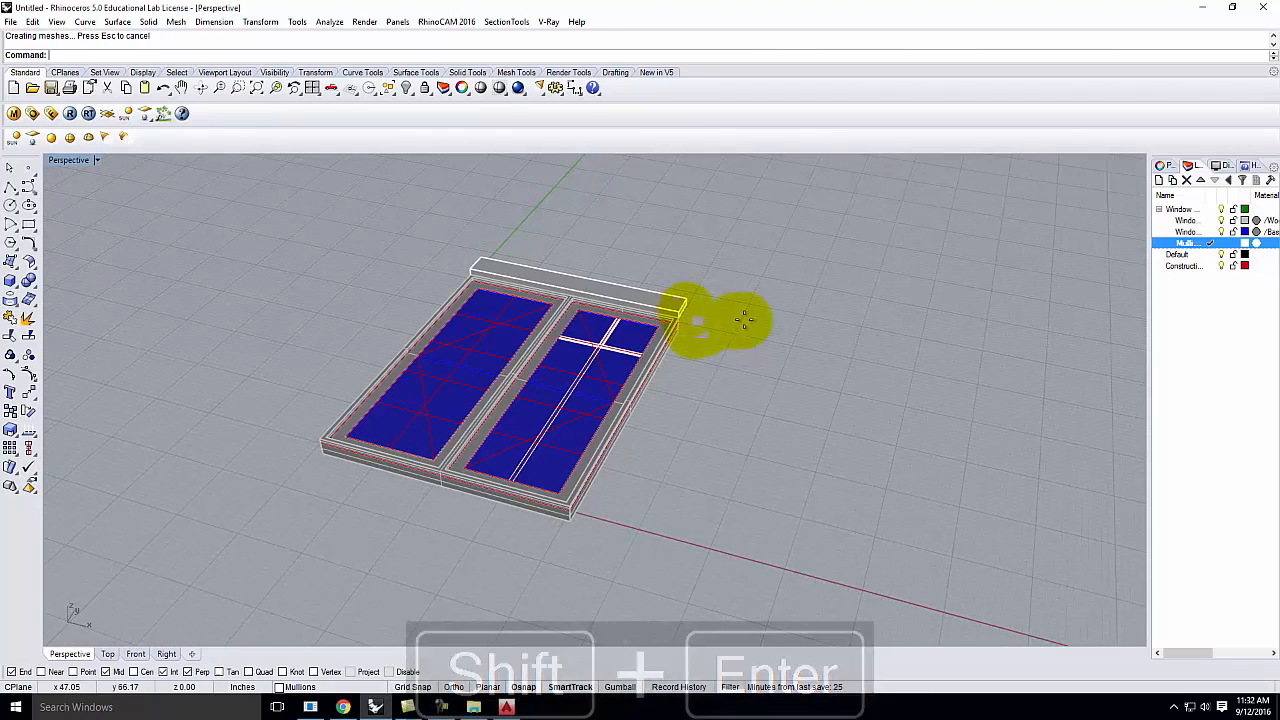
Create a right side trim box from the frame's upper-right corner with base @6",-5' and height matched to the head box.
{"action": "scroll", "coordinate": [698, 335], "scroll_direction": "up", "scroll_amount": 4}
{"action": "scroll", "coordinate": [690, 332], "scroll_direction": "down", "scroll_amount": 5}
{"action": "key", "text": "Return"}
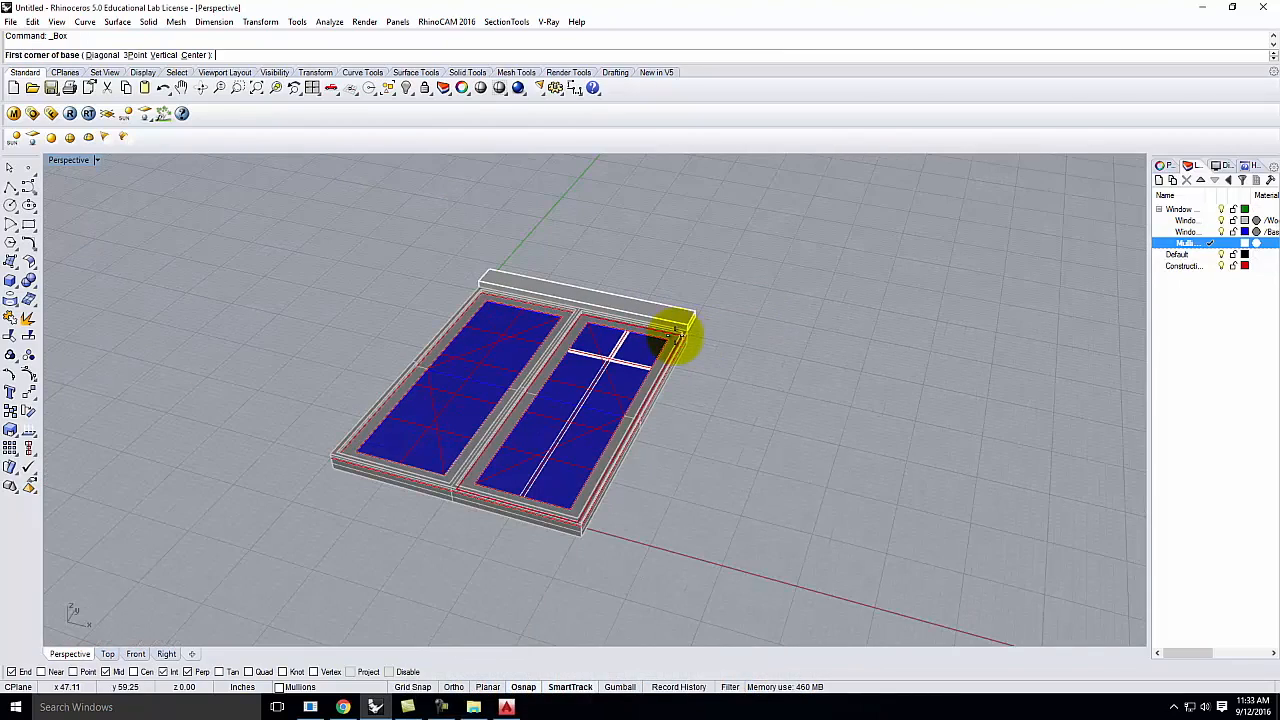
{"action": "scroll", "coordinate": [705, 328], "scroll_direction": "up", "scroll_amount": 6}
{"action": "left_click", "coordinate": [708, 325]}
{"action": "scroll", "coordinate": [705, 320], "scroll_direction": "down", "scroll_amount": 6}
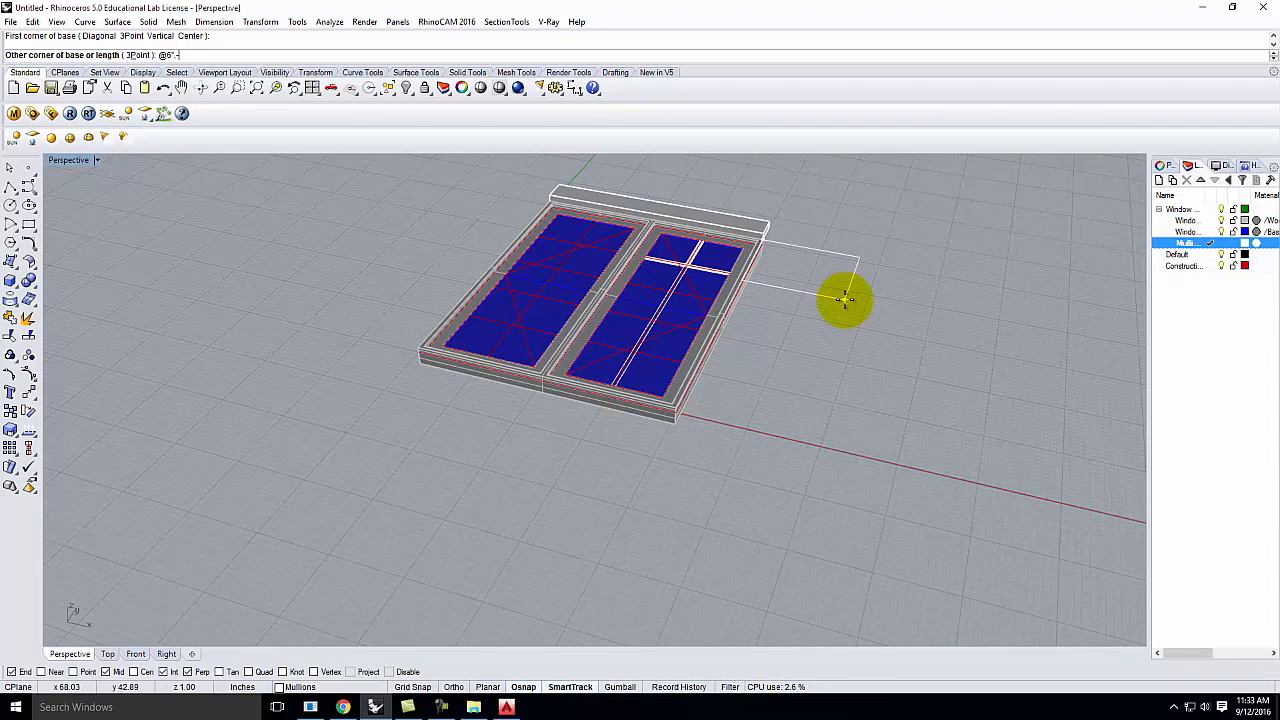
{"action": "key", "text": "Return"}
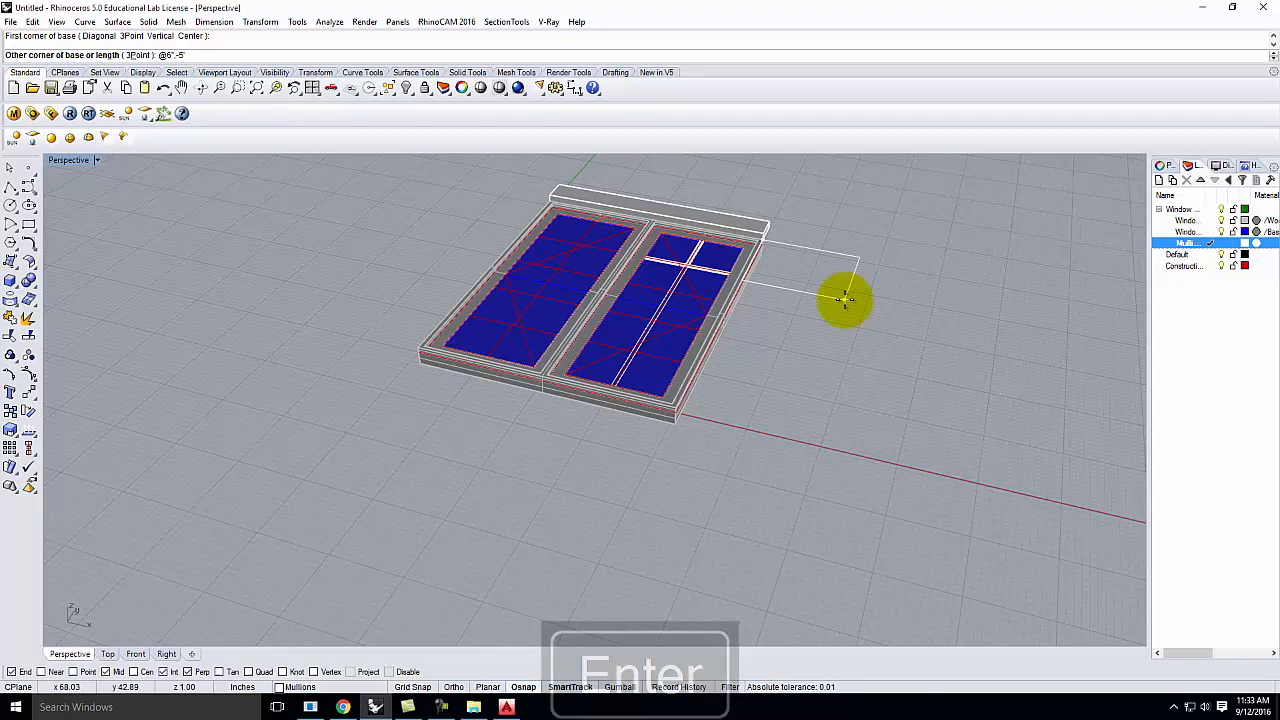
{"action": "scroll", "coordinate": [777, 193], "scroll_direction": "up", "scroll_amount": 4}
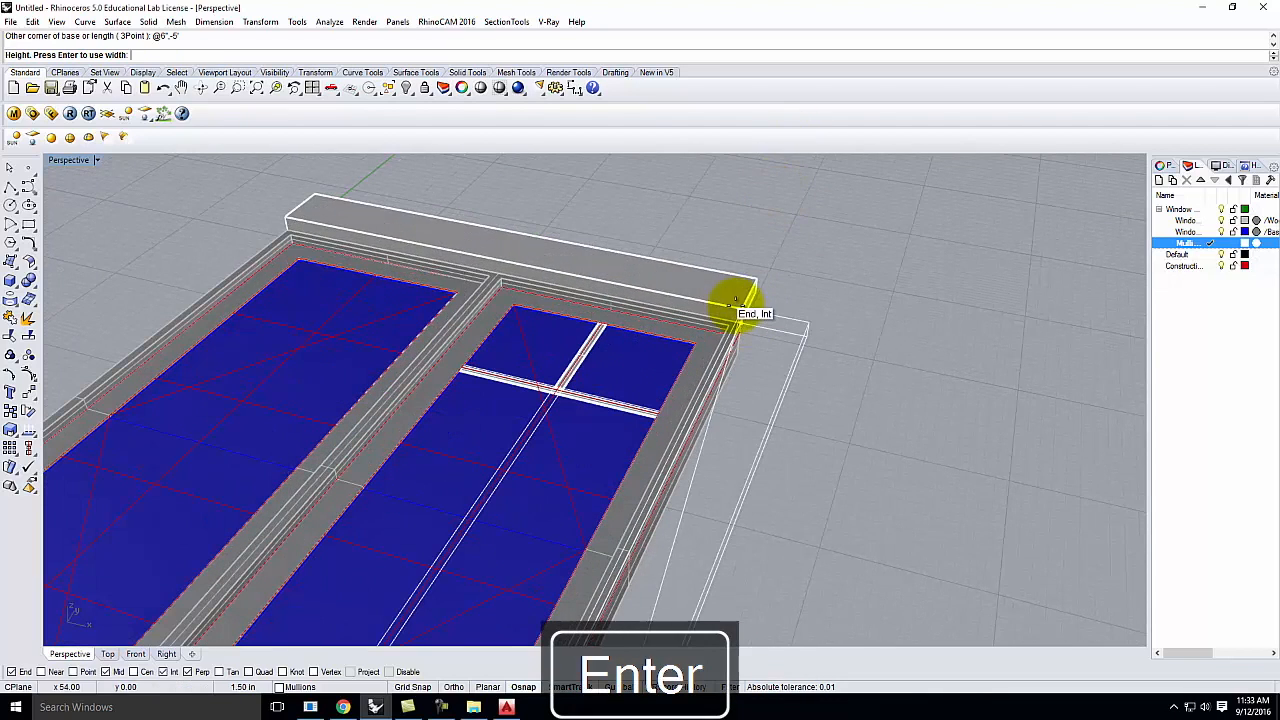
{"action": "left_click", "coordinate": [741, 308]}
{"action": "scroll", "coordinate": [872, 236], "scroll_direction": "down", "scroll_amount": 5}
Copy the right side trim board to the frame's left side, aligning its outer bottom corner to the frame's lower-left corner.
{"action": "right_click_drag", "start_coordinate": [872, 236], "coordinate": [814, 380]}
{"action": "key", "text": "Escape"}
{"action": "left_click", "coordinate": [820, 375]}
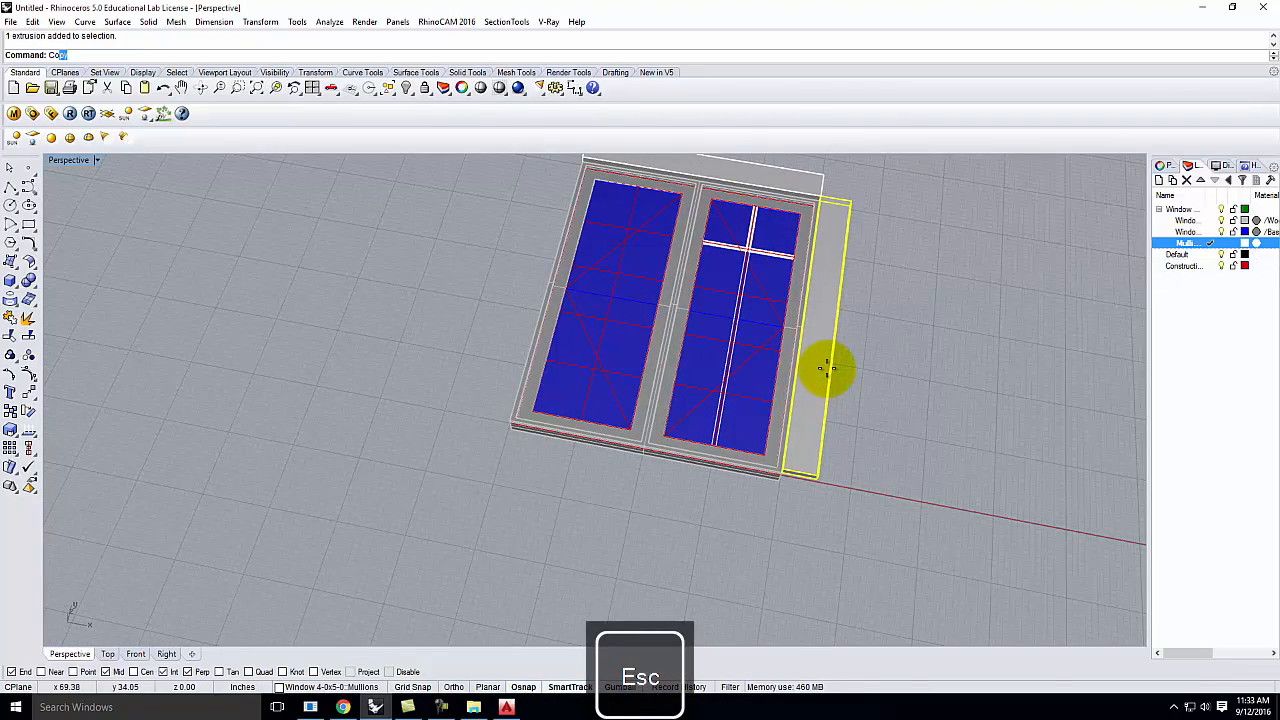
{"action": "key", "text": "Return"}
{"action": "scroll", "coordinate": [755, 530], "scroll_direction": "up", "scroll_amount": 3}
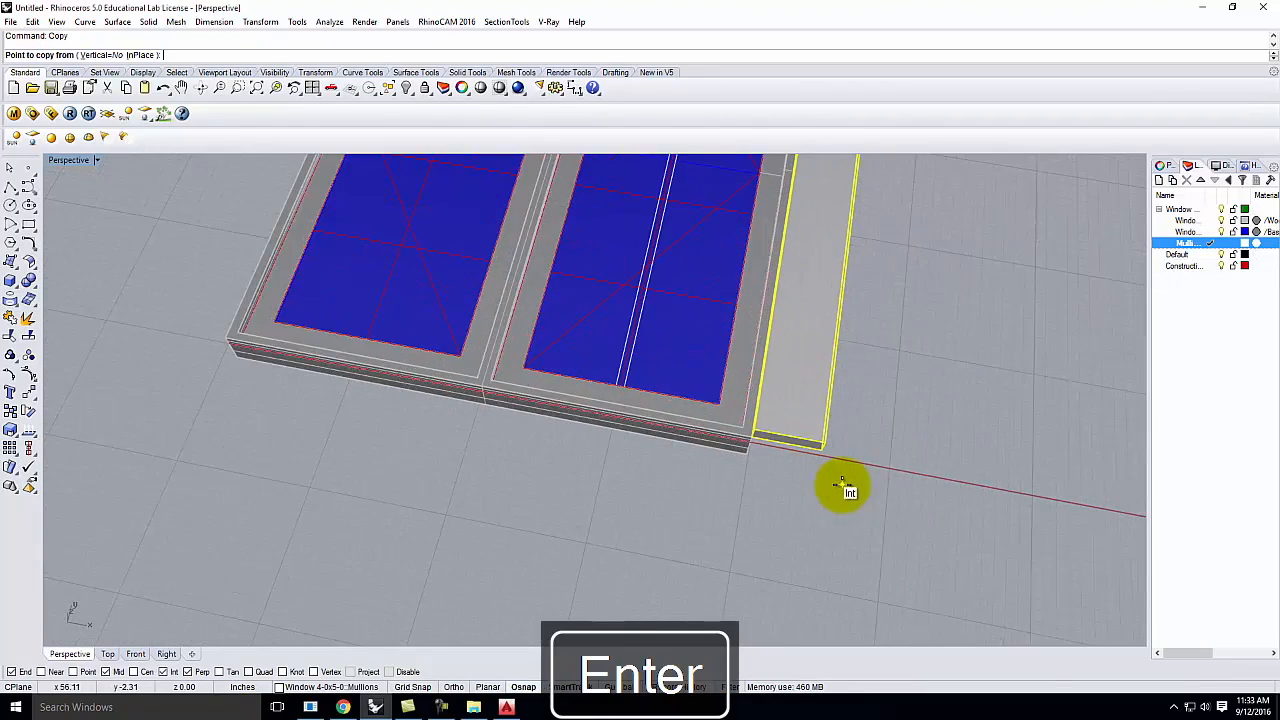
{"action": "left_click", "coordinate": [824, 450]}
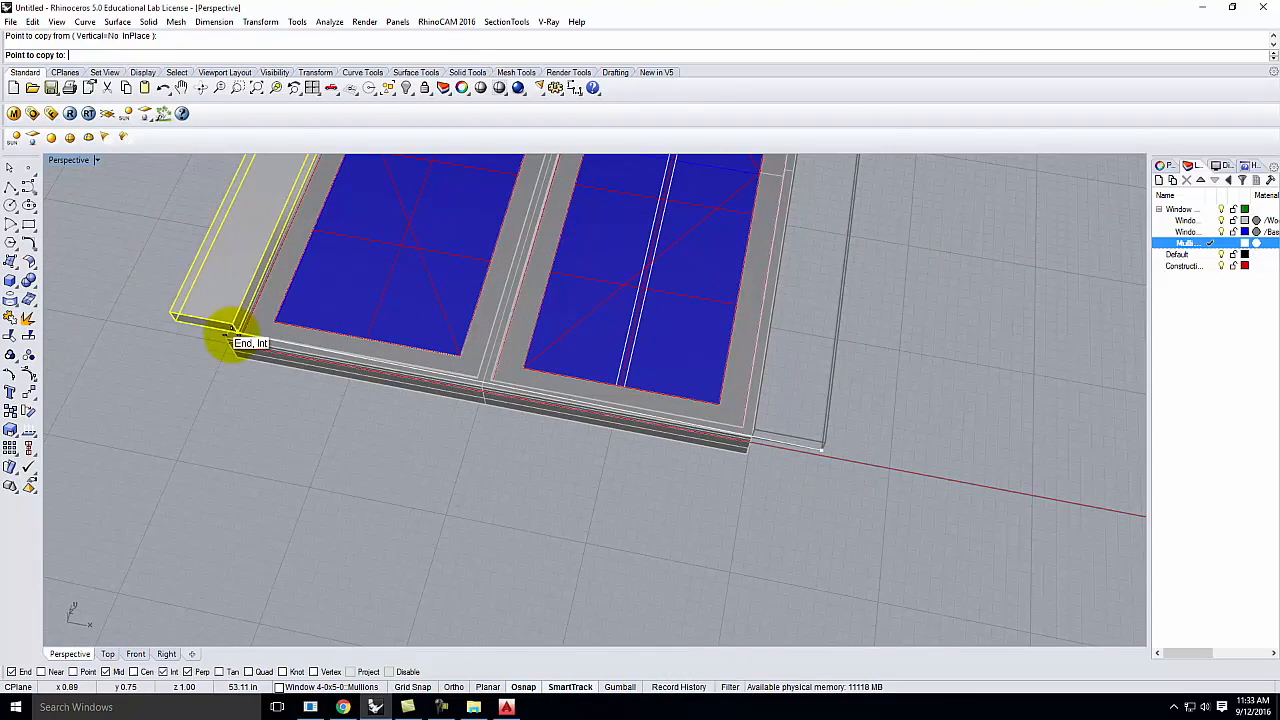
{"action": "left_click", "coordinate": [226, 338]}
{"action": "scroll", "coordinate": [345, 497], "scroll_direction": "down", "scroll_amount": 3}
{"action": "key", "text": "Escape"}
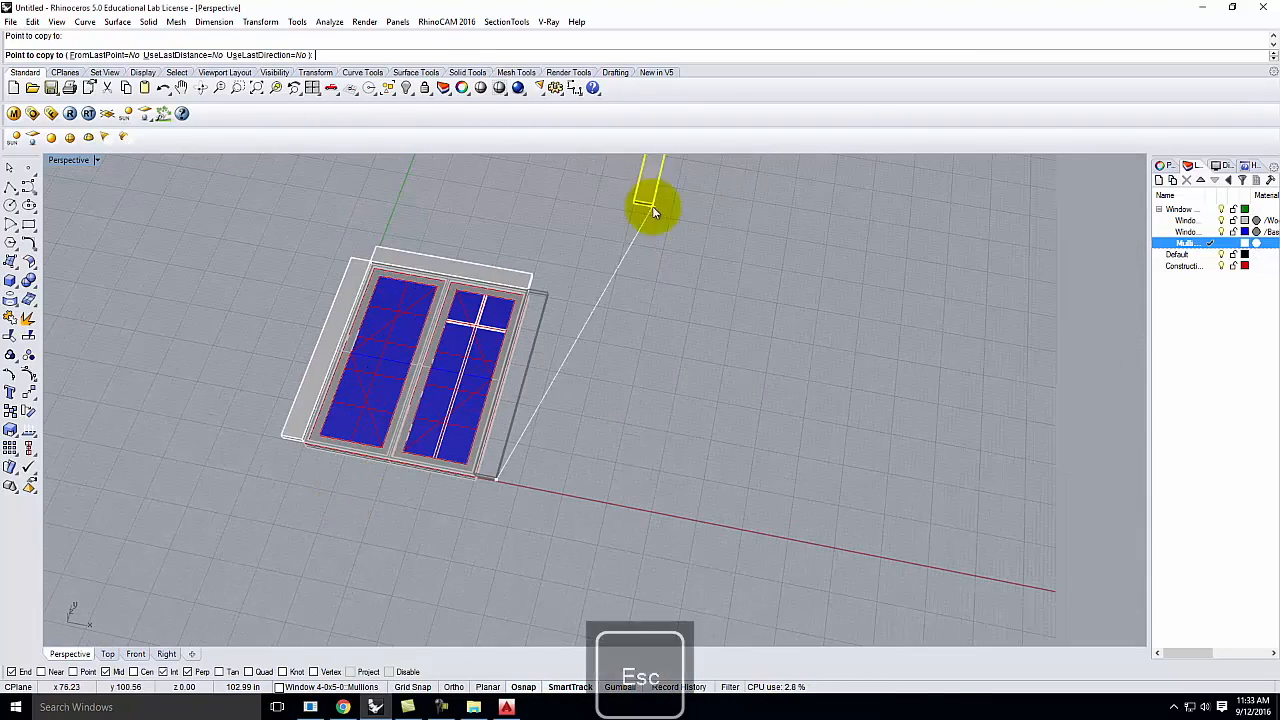
Stretch the head trim with Scale1D from its midpoint so both ends reach the outer edges of the side trims.
{"action": "scroll", "coordinate": [429, 243], "scroll_direction": "up", "scroll_amount": 4}
{"action": "left_click", "coordinate": [481, 269]}
{"action": "type", "text": "Sclae"}
{"action": "key", "text": "BackSpace"}
{"action": "key", "text": "BackSpace"}
{"action": "key", "text": "BackSpace"}
{"action": "type", "text": "ale1"}
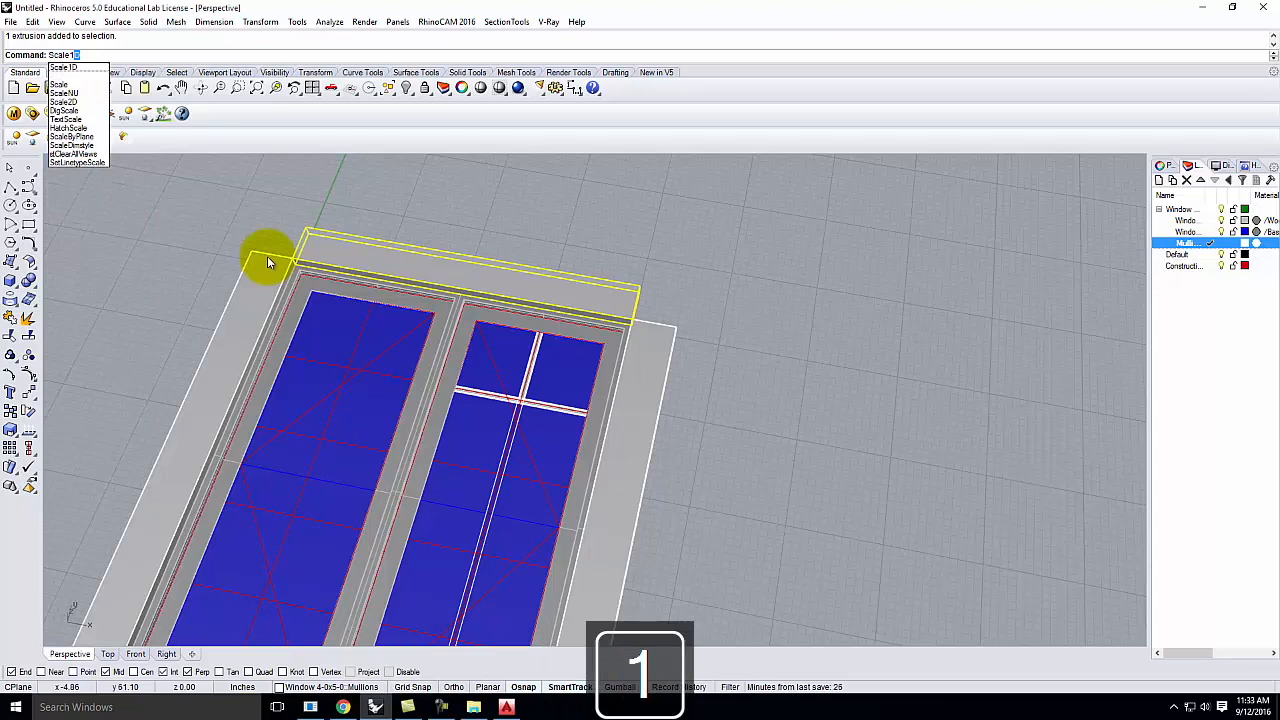
{"action": "key", "text": "Return"}
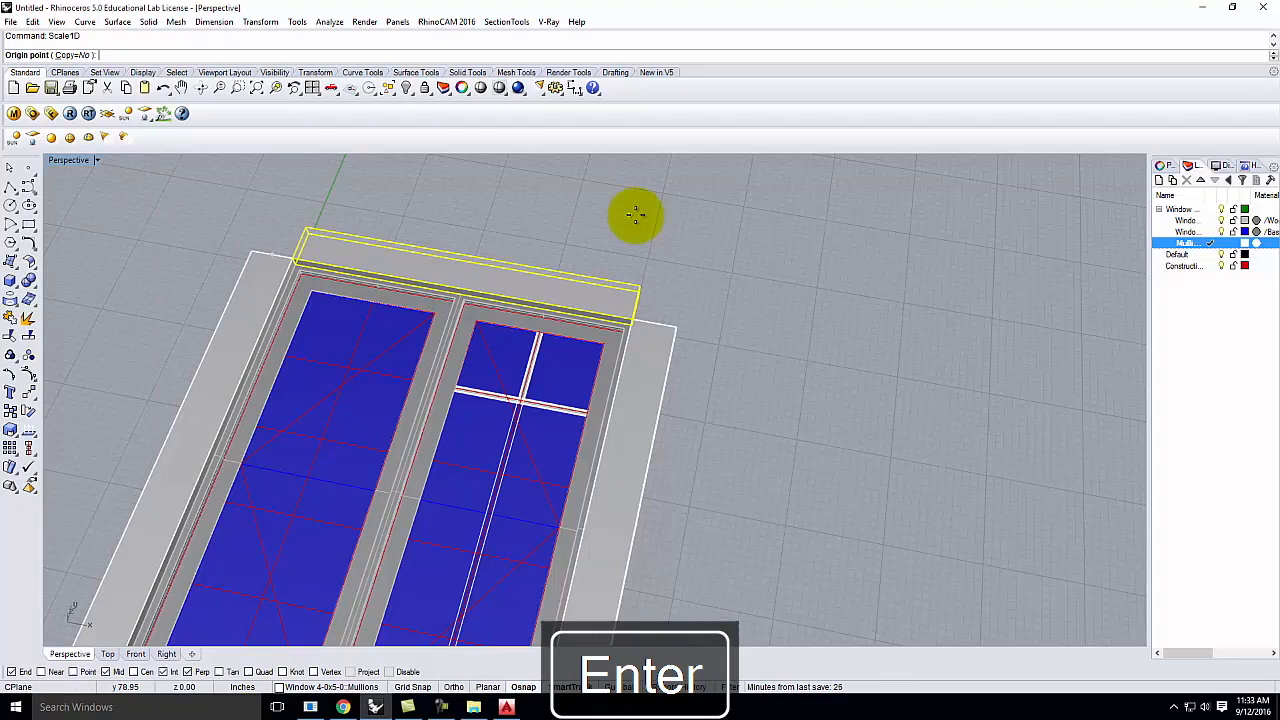
{"action": "left_click", "coordinate": [460, 289]}
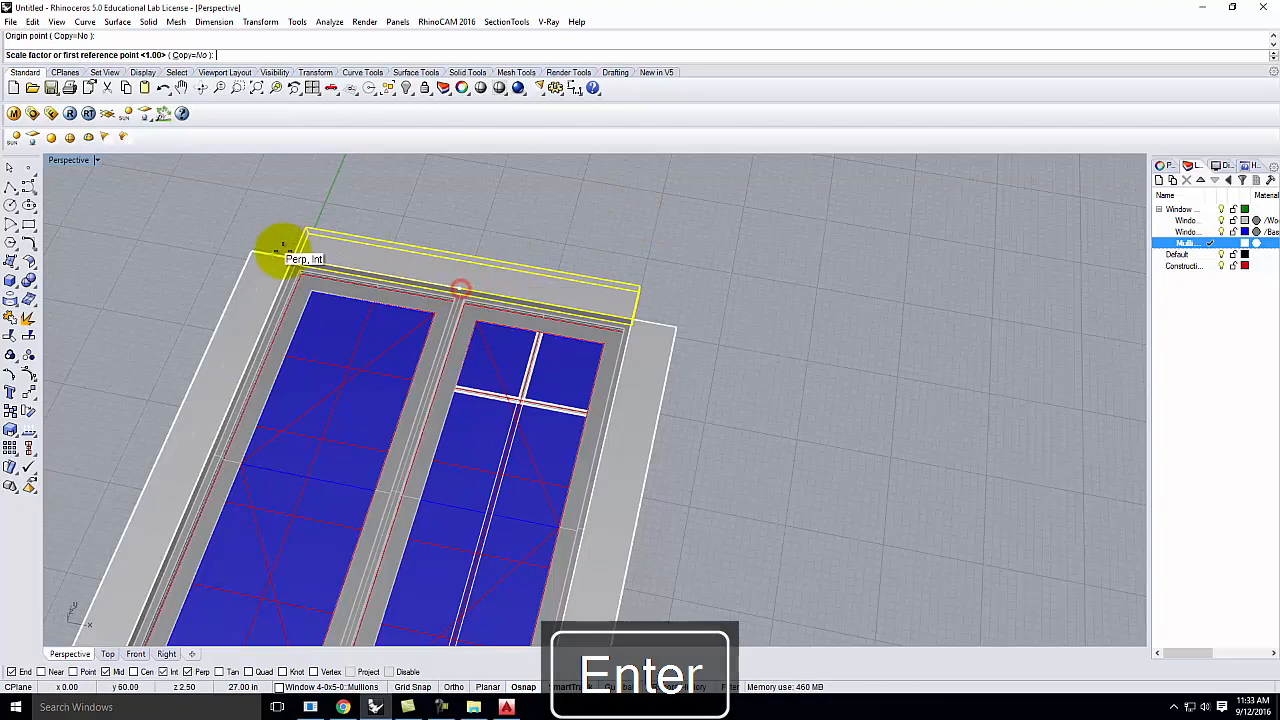
{"action": "left_click", "coordinate": [288, 255]}
{"action": "left_click", "coordinate": [258, 250]}
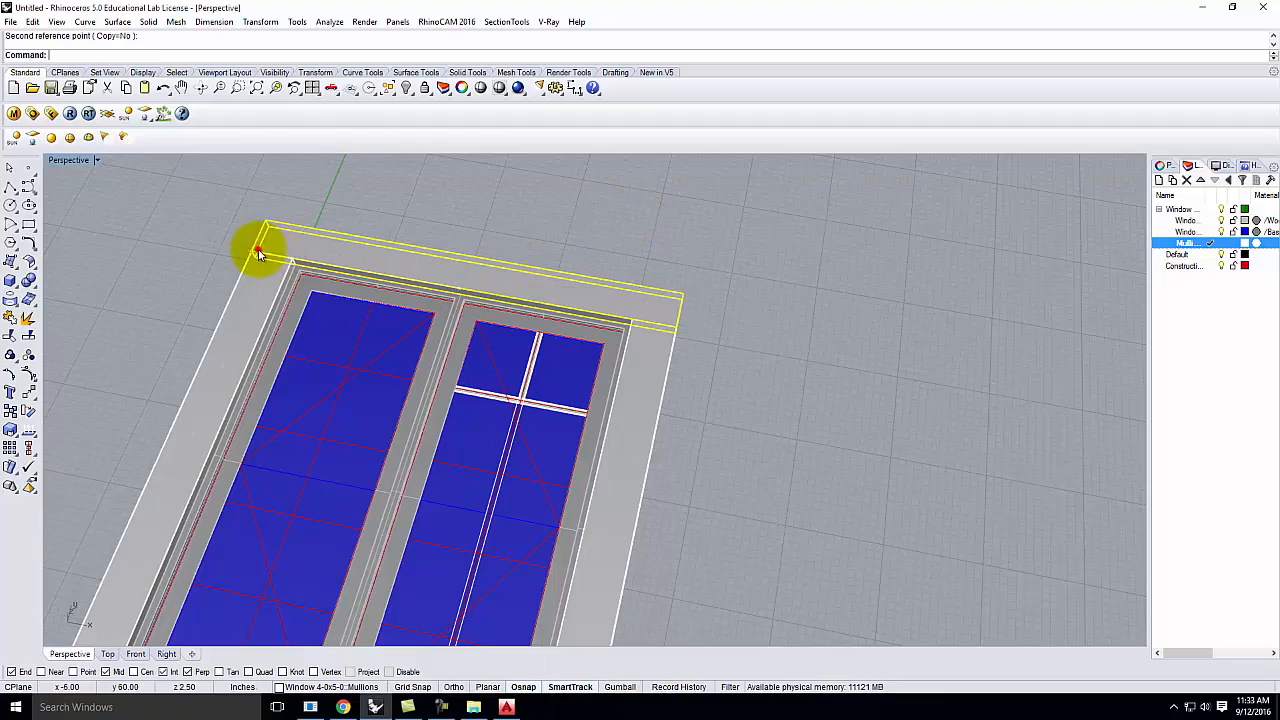
{"action": "scroll", "coordinate": [388, 186], "scroll_direction": "down", "scroll_amount": 2}
{"action": "left_click", "coordinate": [426, 185]}
Create a sill box from the frame's lower-left corner with base @4',-1.5" and height 3.5.
{"action": "scroll", "coordinate": [636, 250], "scroll_direction": "down", "scroll_amount": 4}
{"action": "right_click_drag", "start_coordinate": [716, 356], "coordinate": [549, 491]}
{"action": "scroll", "coordinate": [549, 491], "scroll_direction": "up", "scroll_amount": 4}
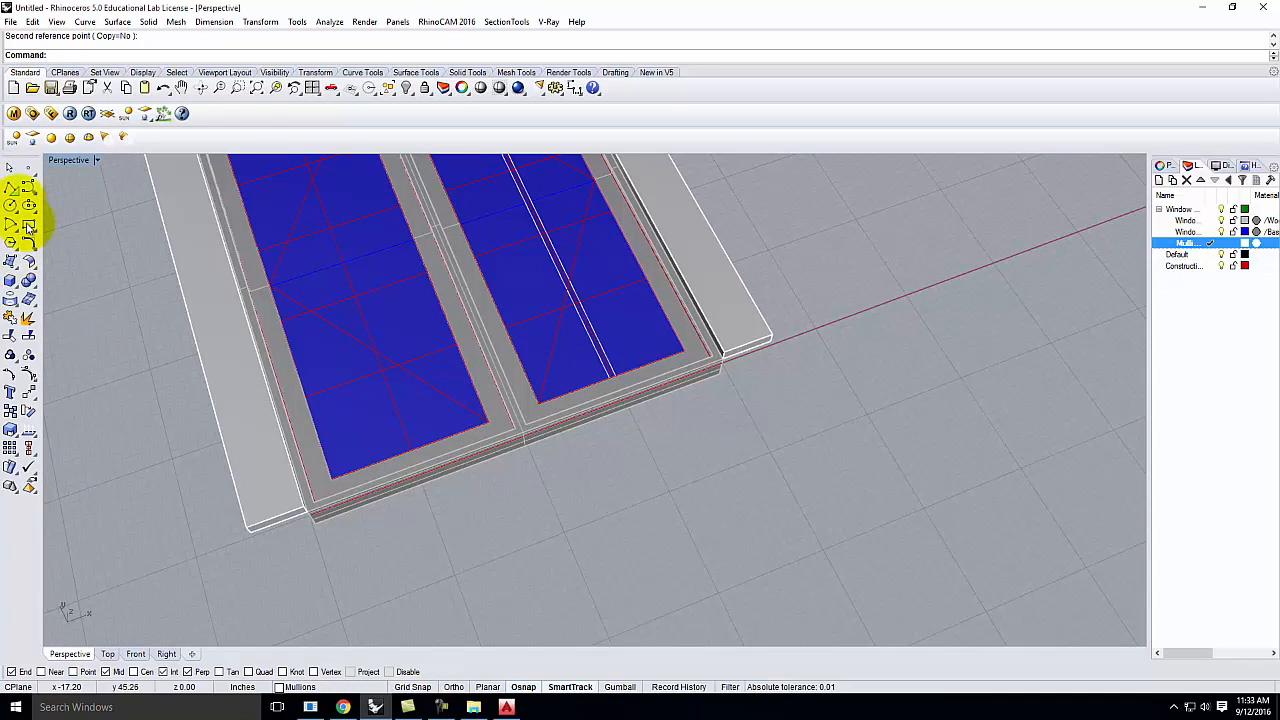
{"action": "left_click", "coordinate": [10, 281]}
{"action": "scroll", "coordinate": [355, 530], "scroll_direction": "up", "scroll_amount": 3}
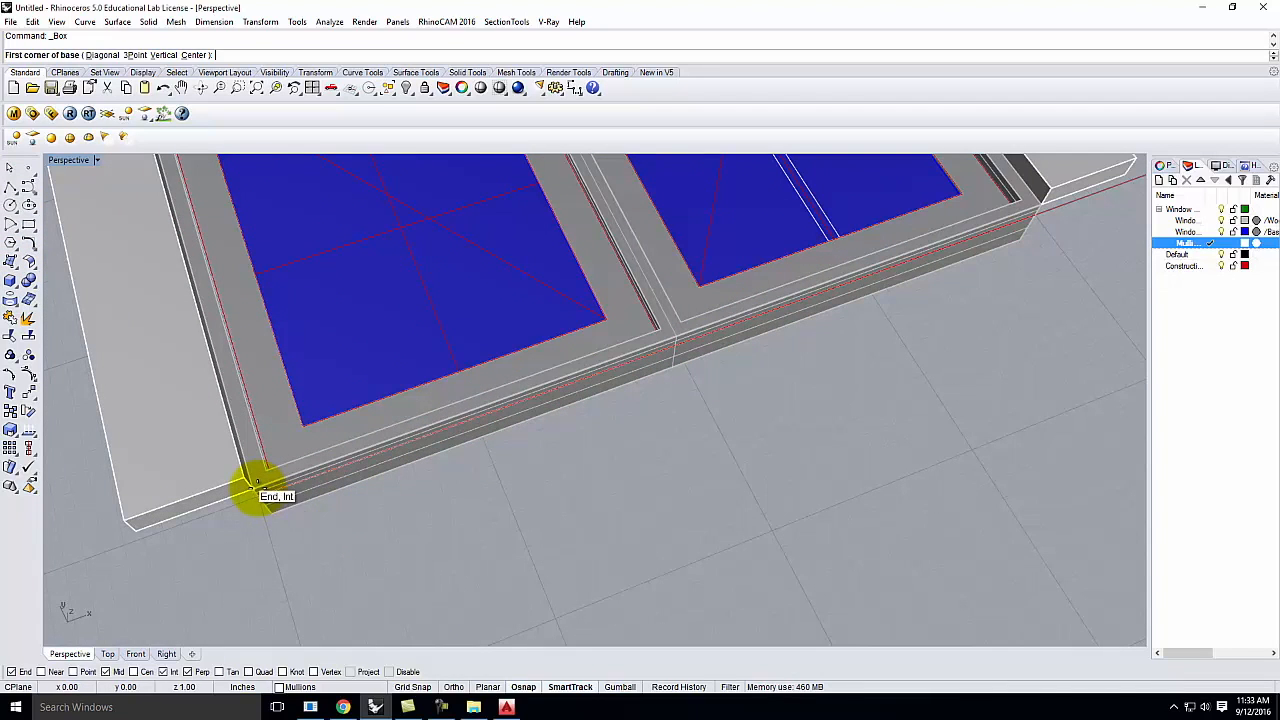
{"action": "left_click", "coordinate": [260, 490]}
{"action": "type", "text": "@4"}
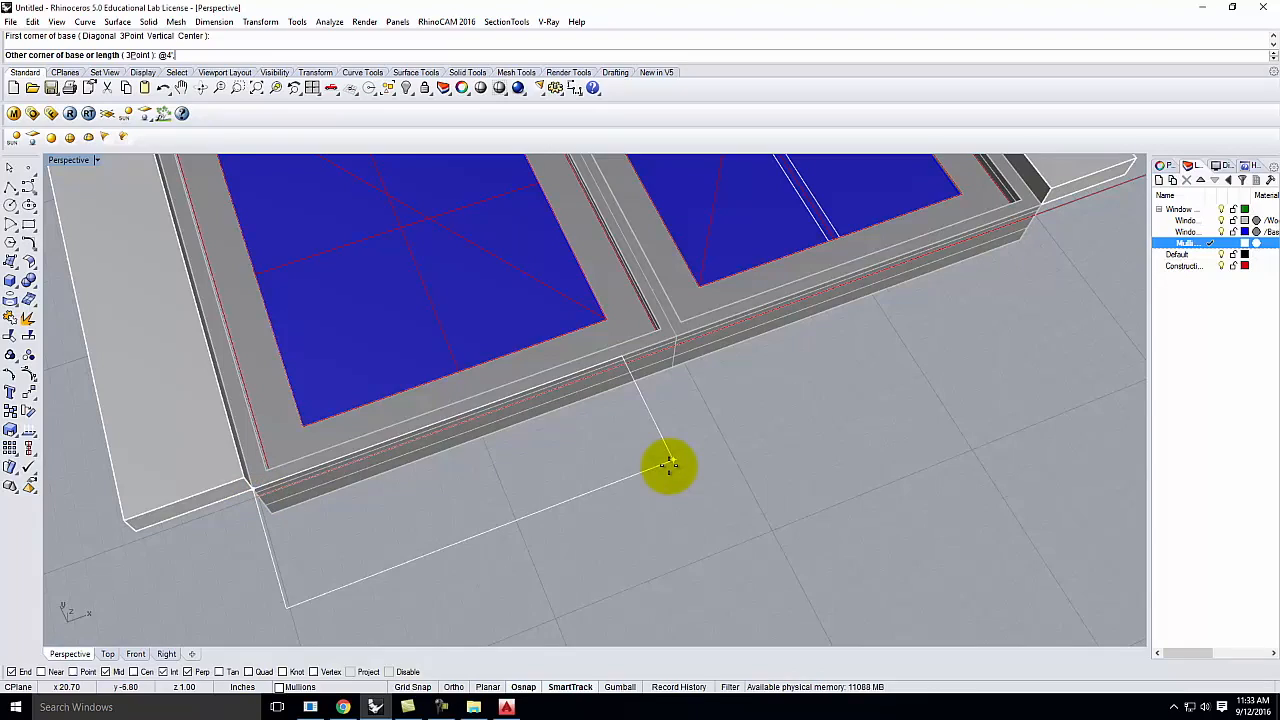
{"action": "type", "text": "',-"}
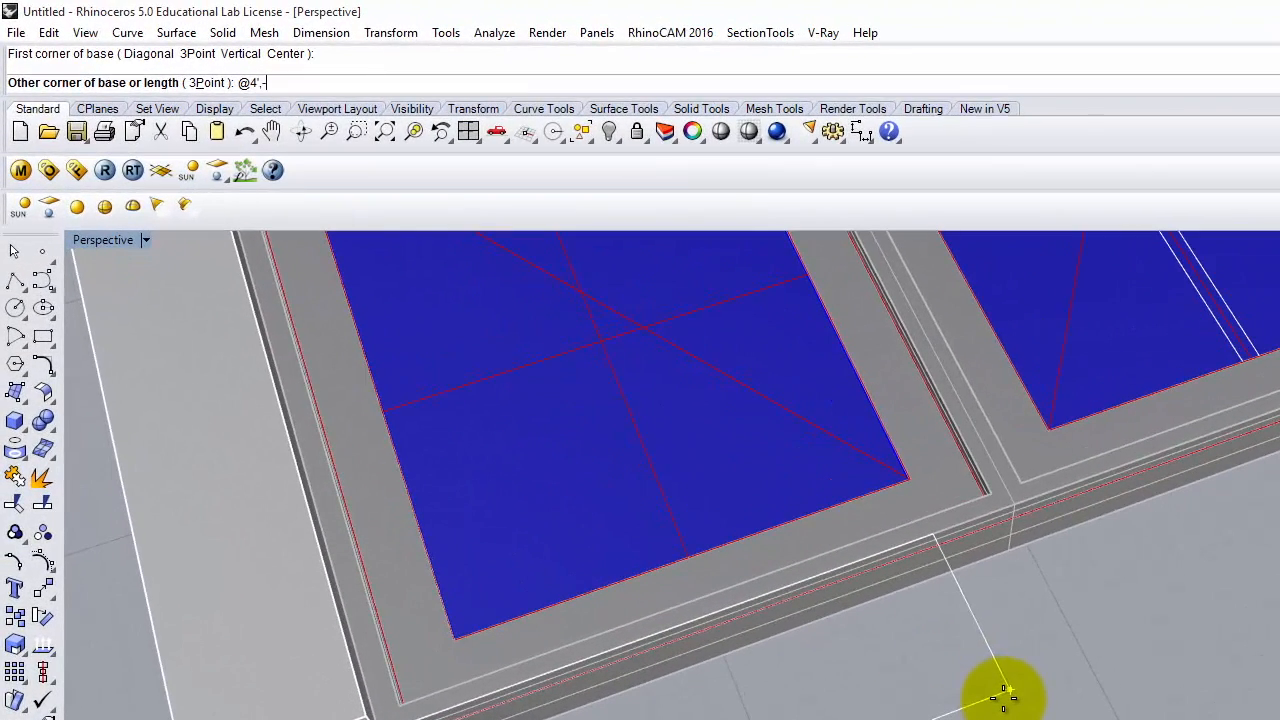
{"action": "key", "text": "BackSpace"}
{"action": "type", "text": "1.5"}
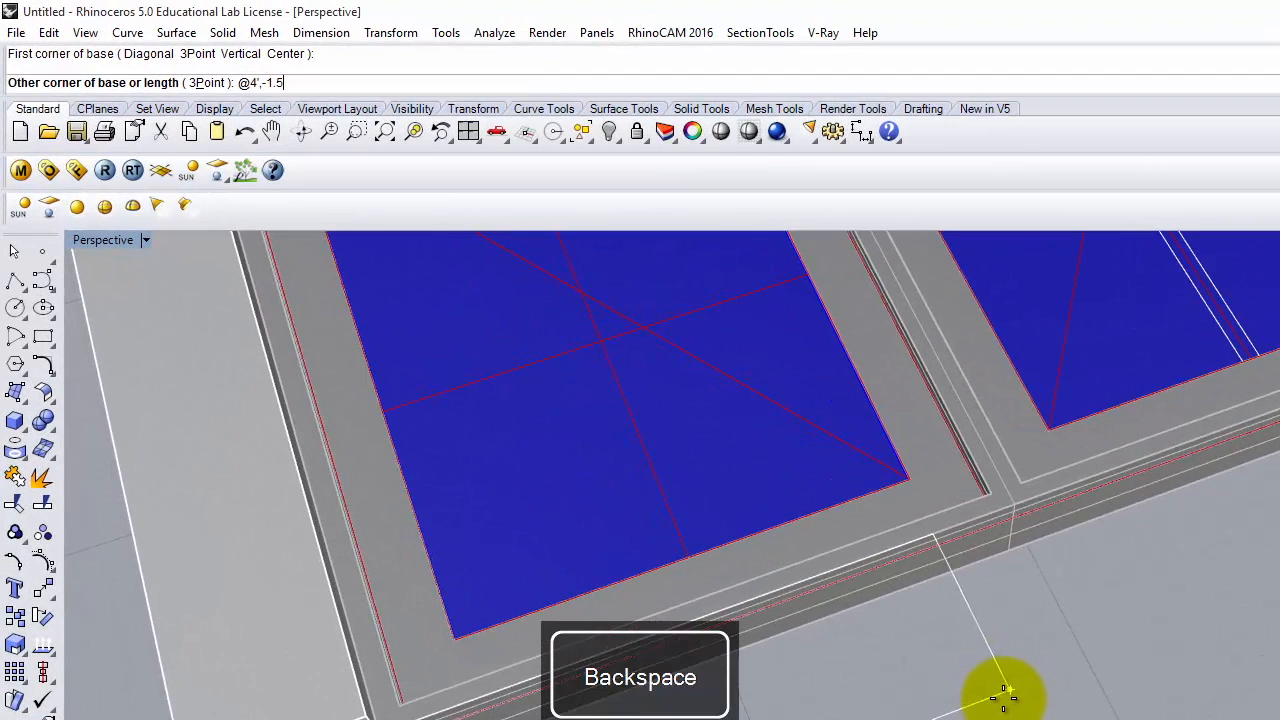
{"action": "key", "text": "Return"}
{"action": "scroll", "coordinate": [930, 620], "scroll_direction": "down", "scroll_amount": 7}
{"action": "scroll", "coordinate": [1240, 460], "scroll_direction": "up", "scroll_amount": 2}
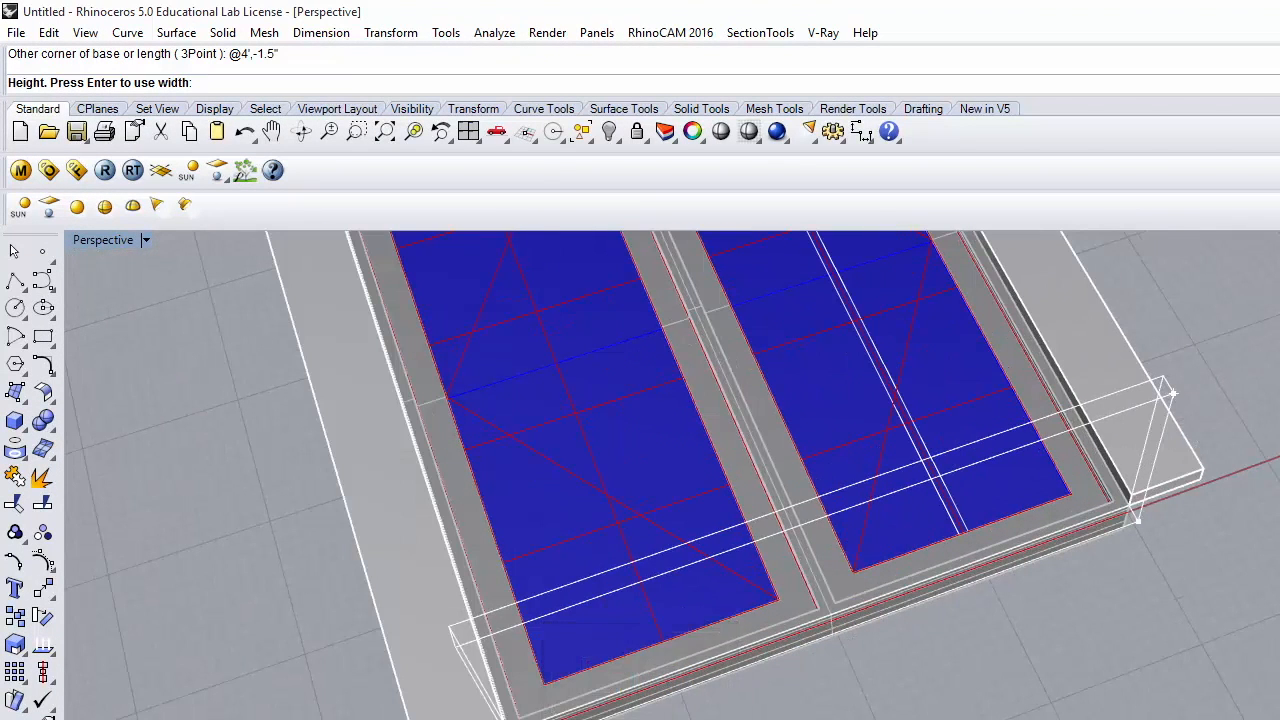
{"action": "type", "text": "3.5"}
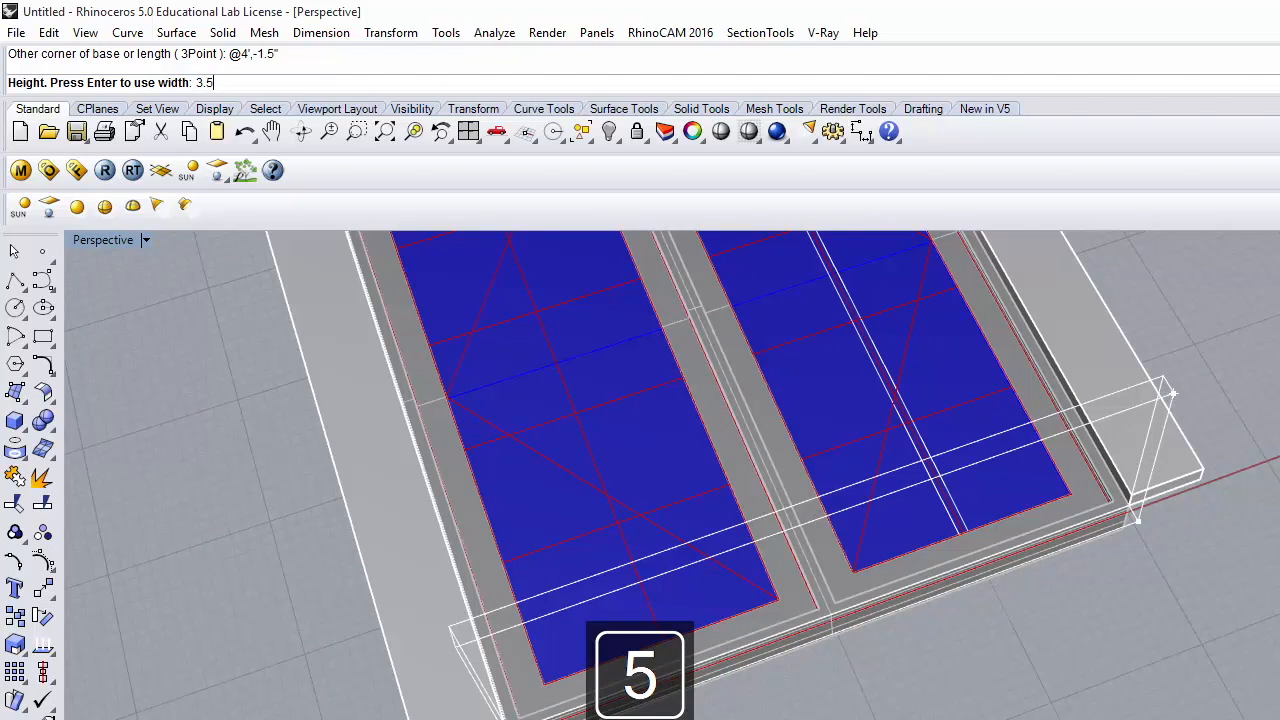
{"action": "key", "text": "Return"}
Stretch the sill with Scale1D from its midpoint so both ends line up with the side trims' outer edges.
{"action": "left_click", "coordinate": [1035, 525]}
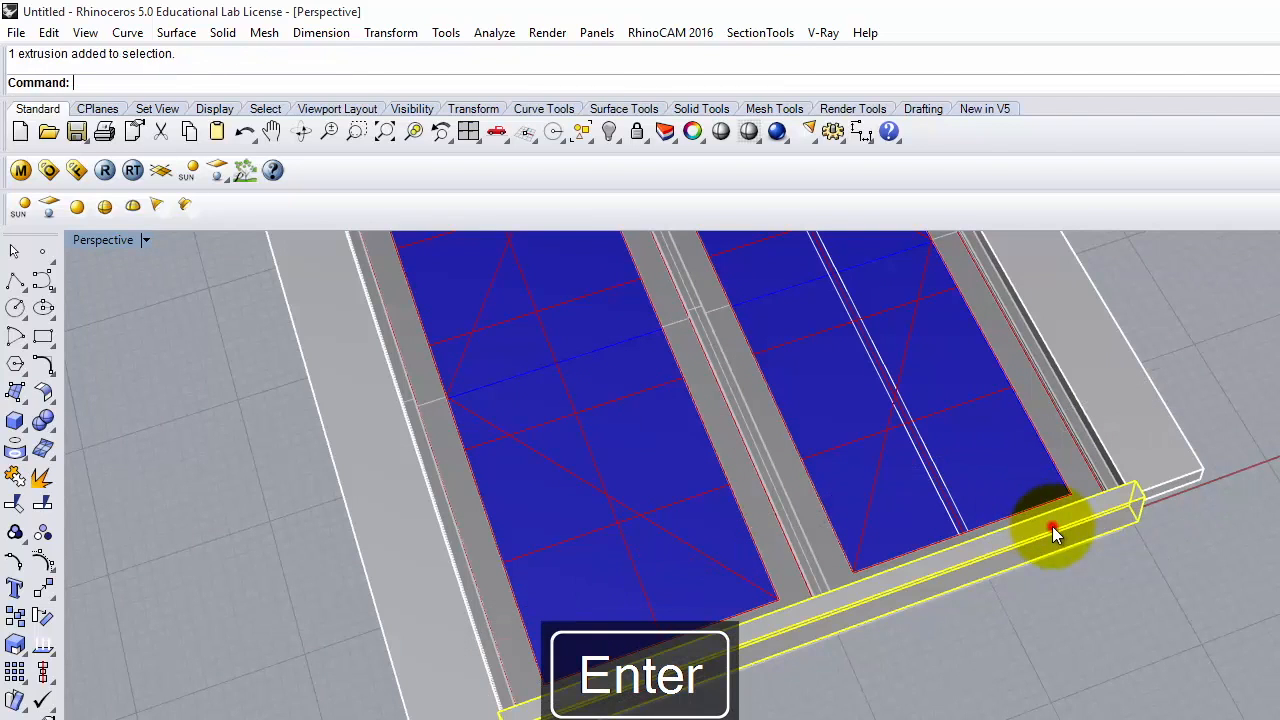
{"action": "type", "text": "Scale1"}
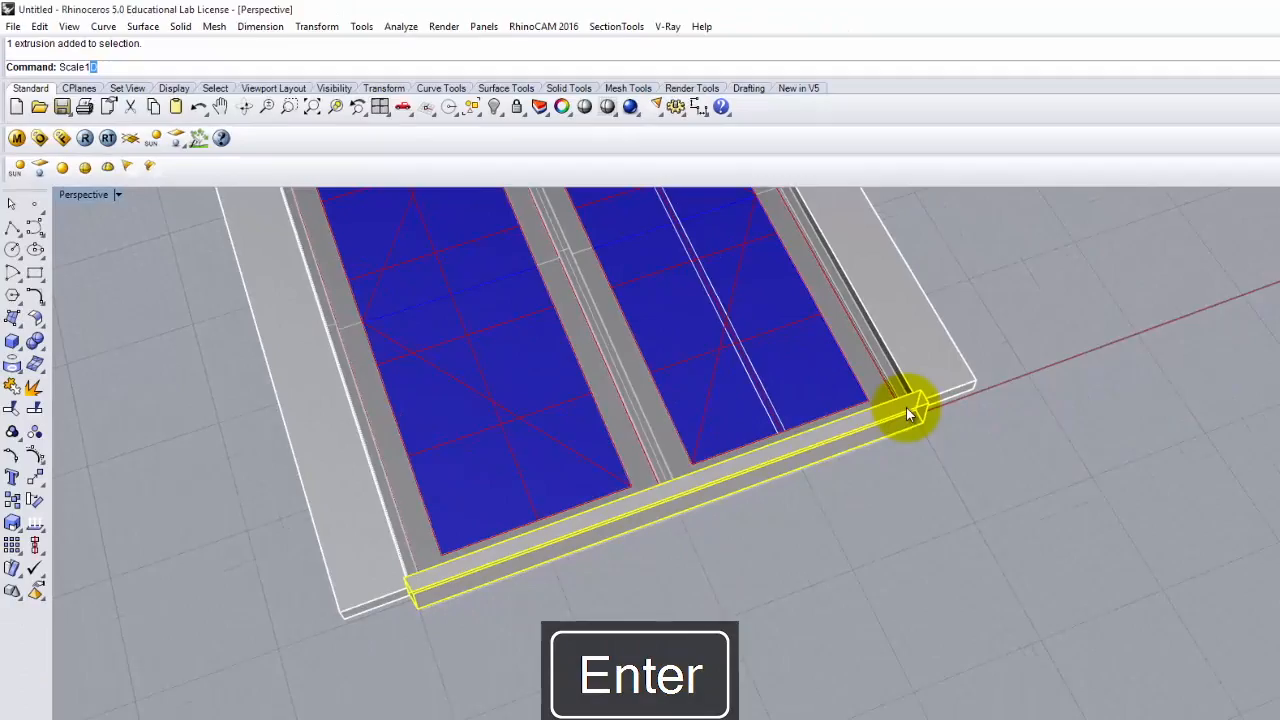
{"action": "key", "text": "Return"}
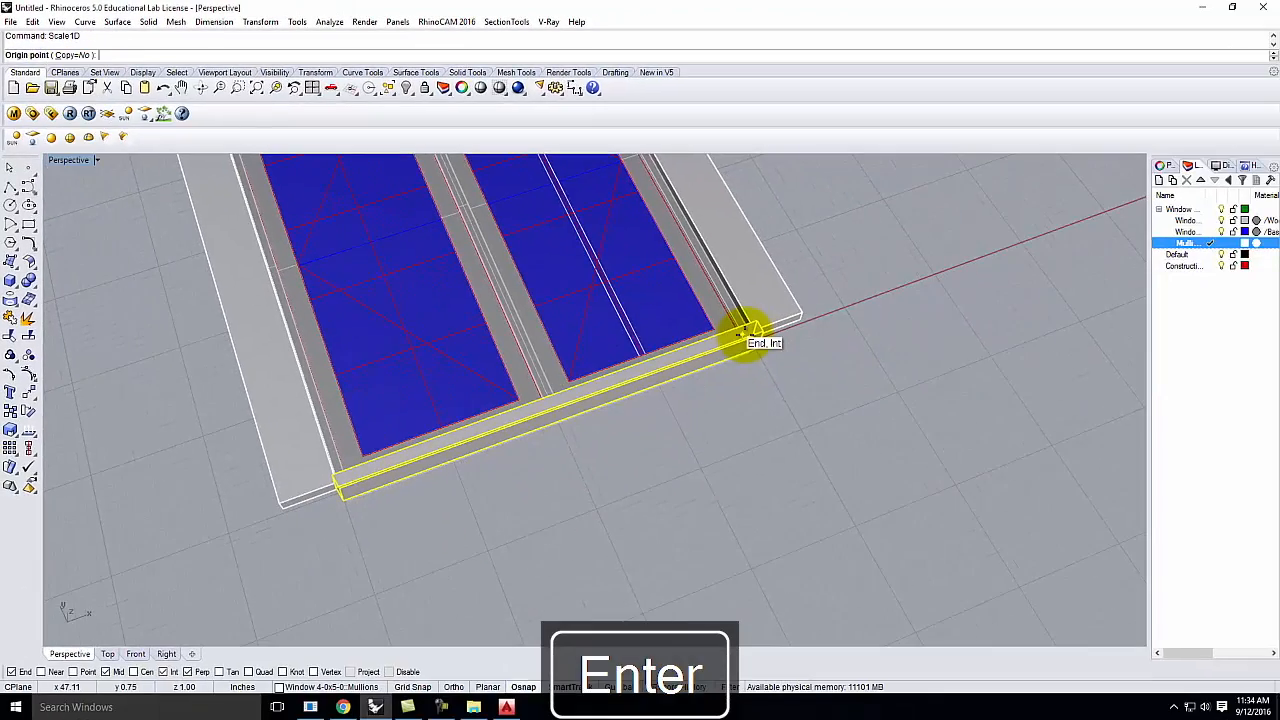
{"action": "right_click_drag", "start_coordinate": [758, 401], "coordinate": [955, 390]}
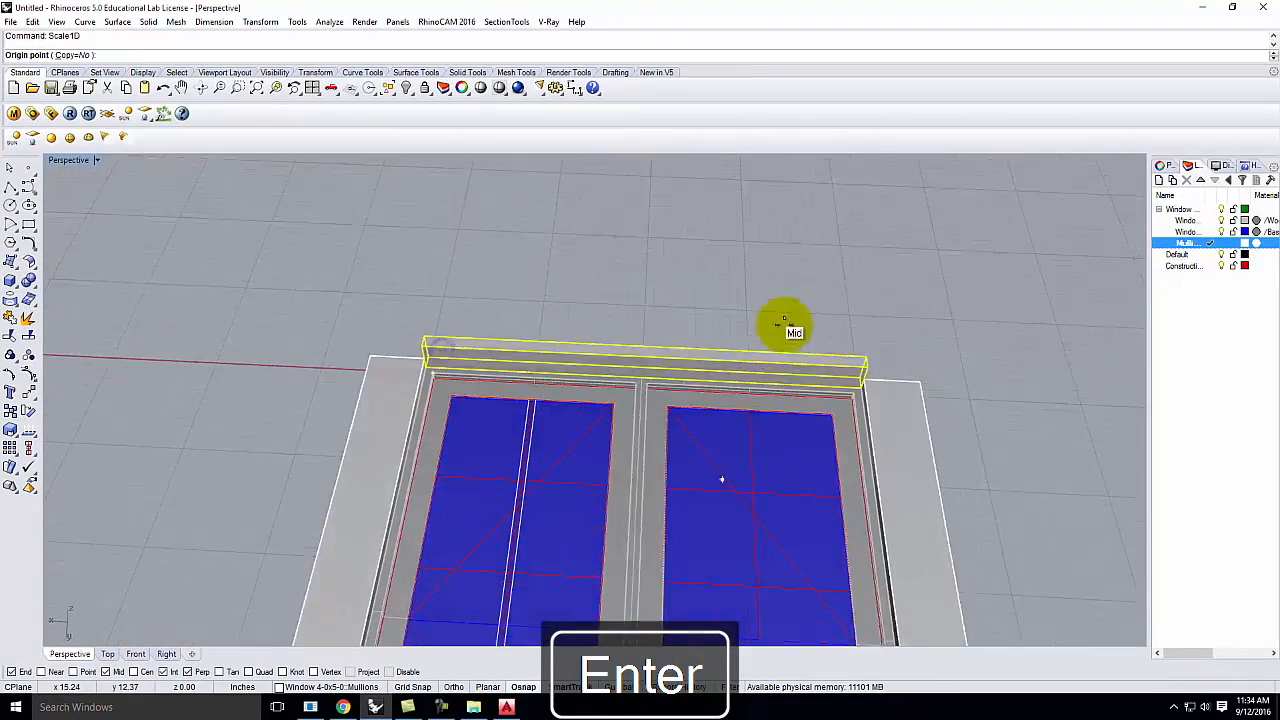
{"action": "scroll", "coordinate": [674, 366], "scroll_direction": "up", "scroll_amount": 3}
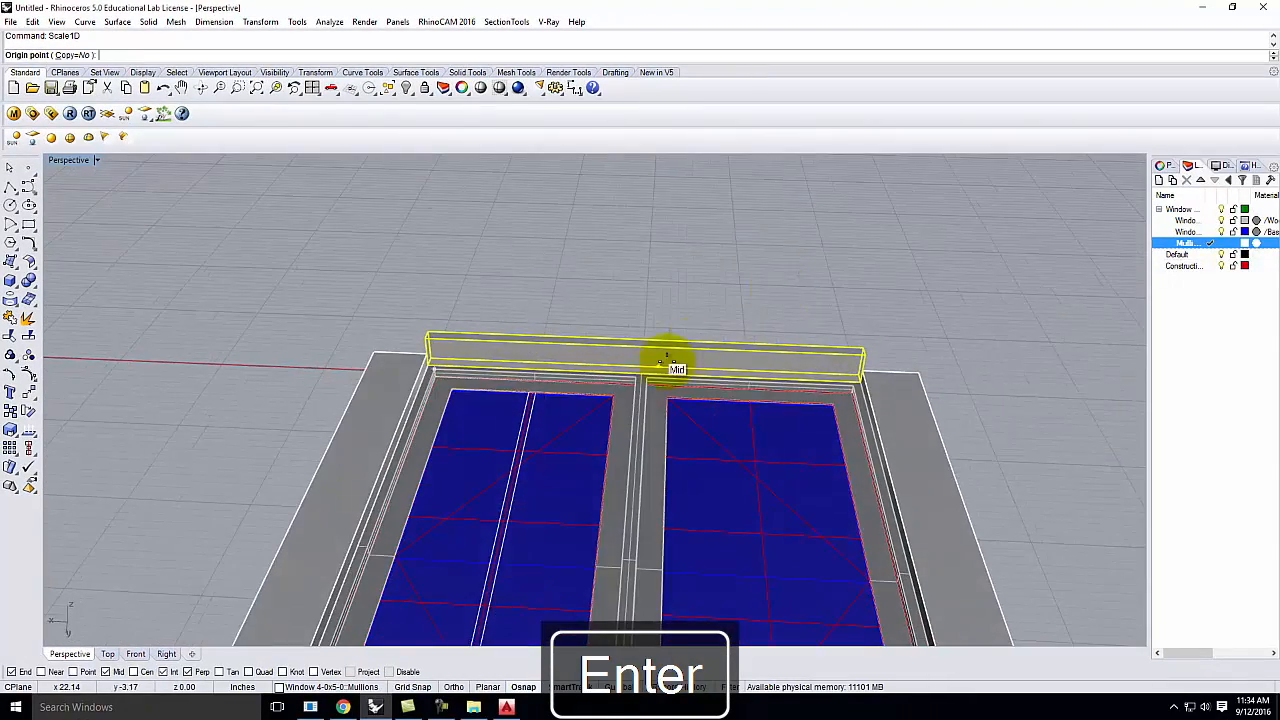
{"action": "left_click", "coordinate": [640, 380]}
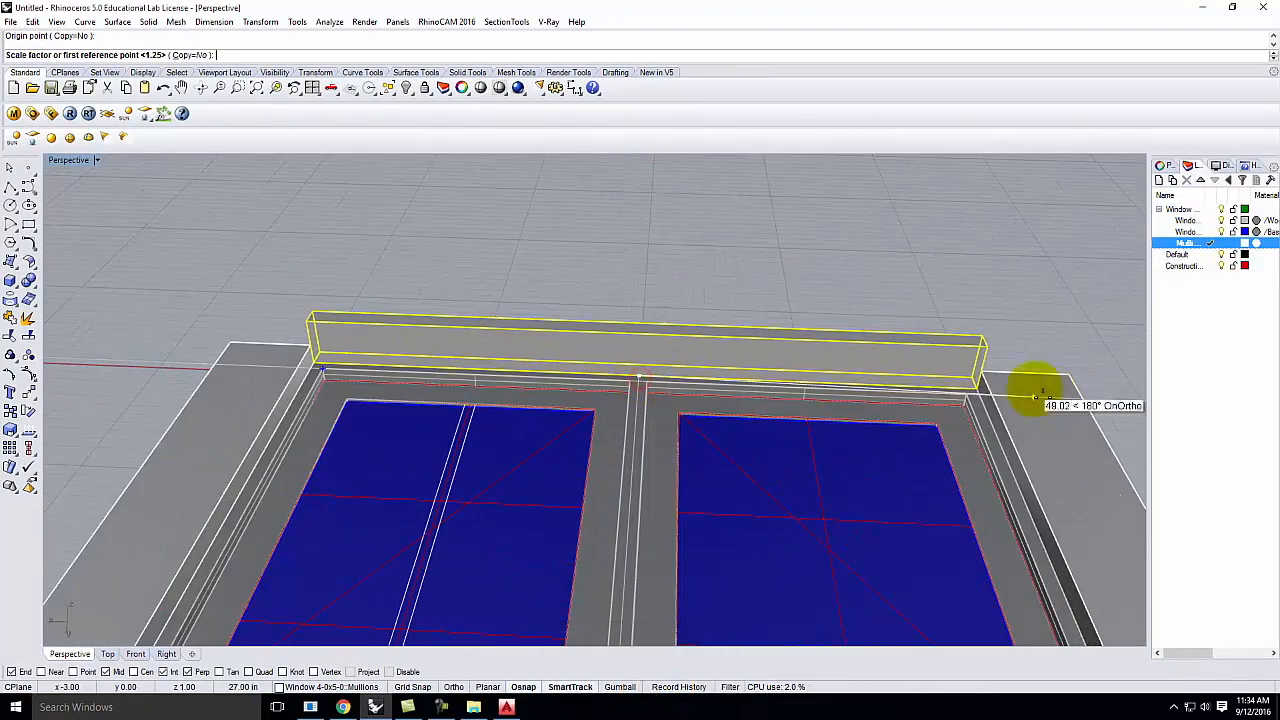
{"action": "left_click", "coordinate": [979, 385]}
{"action": "left_click", "coordinate": [1066, 390]}
{"action": "right_click_drag", "start_coordinate": [1064, 392], "coordinate": [716, 370]}
{"action": "left_click", "coordinate": [716, 370]}
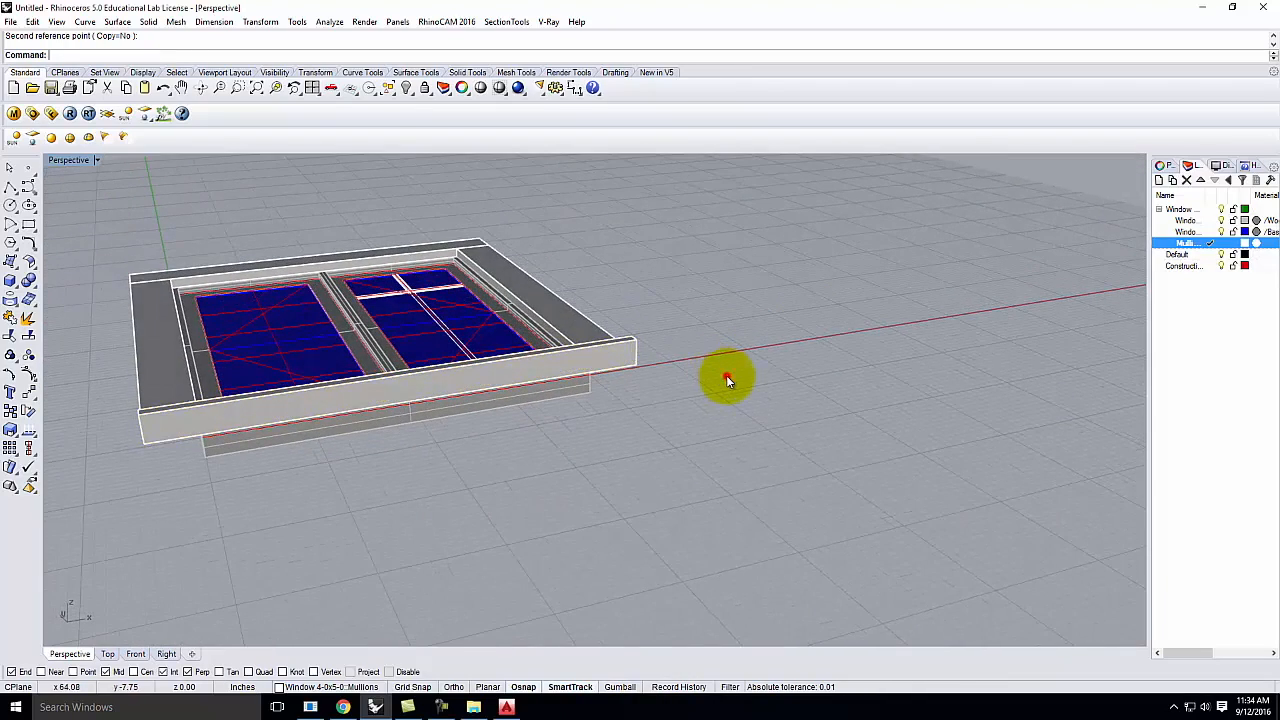
Copy the head trim board to the outer face of the sill as an apron below the window.
{"action": "left_click", "coordinate": [323, 263]}
{"action": "type", "text": "copy"}
{"action": "key", "text": "Return"}
{"action": "scroll", "coordinate": [528, 449], "scroll_direction": "down", "scroll_amount": 4}
{"action": "right_click_drag", "start_coordinate": [358, 435], "coordinate": [308, 525]}
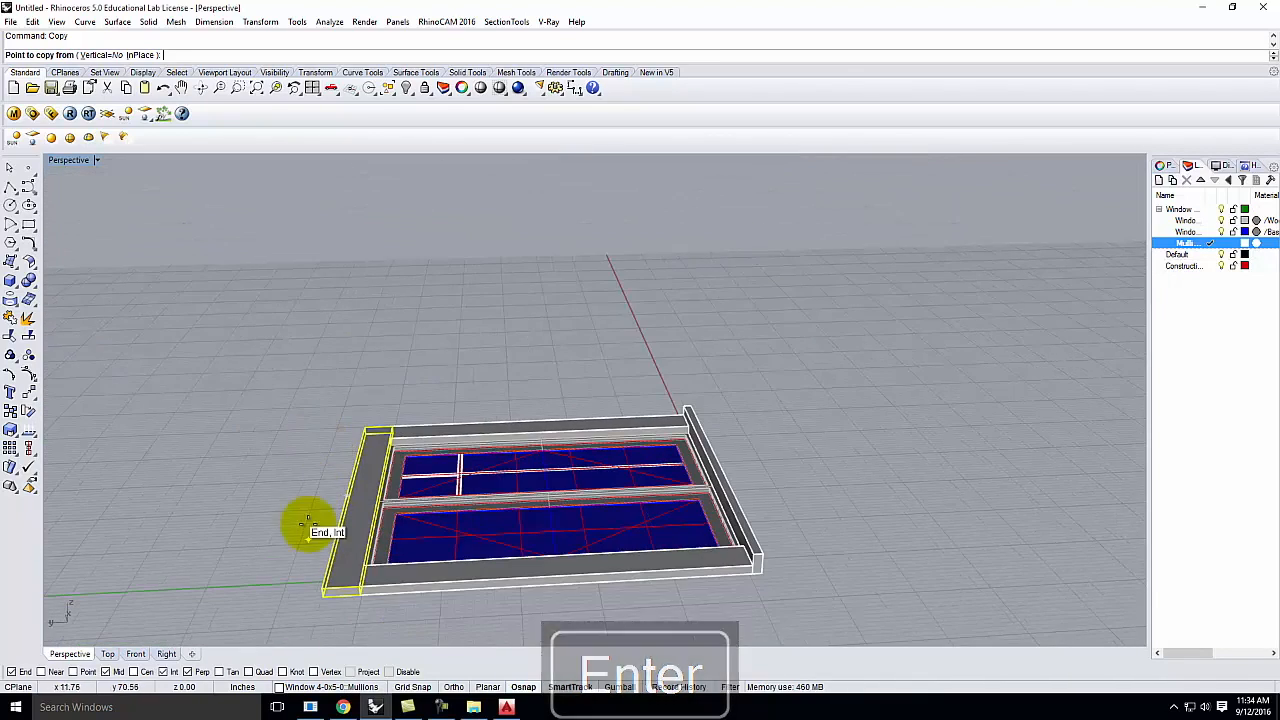
{"action": "left_click", "coordinate": [323, 589]}
{"action": "scroll", "coordinate": [812, 570], "scroll_direction": "up", "scroll_amount": 4}
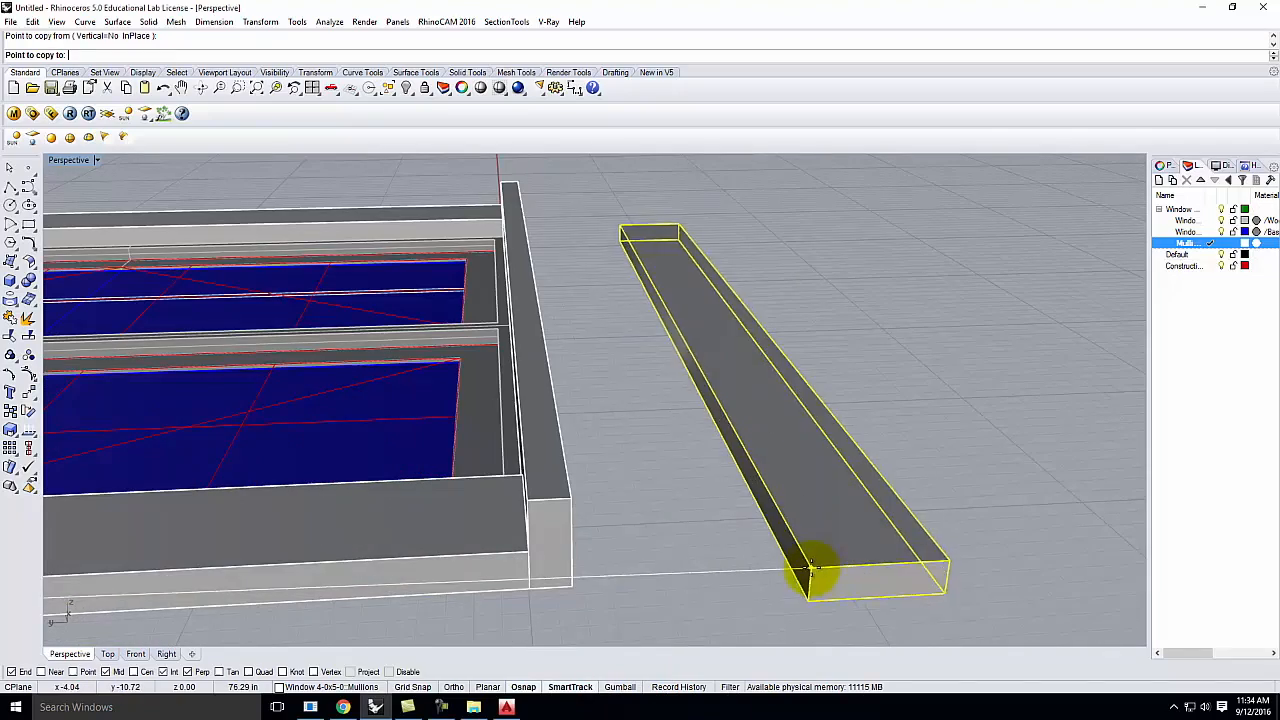
{"action": "left_click", "coordinate": [576, 551]}
{"action": "key", "text": "Escape"}
{"action": "scroll", "coordinate": [748, 438], "scroll_direction": "down", "scroll_amount": 3}
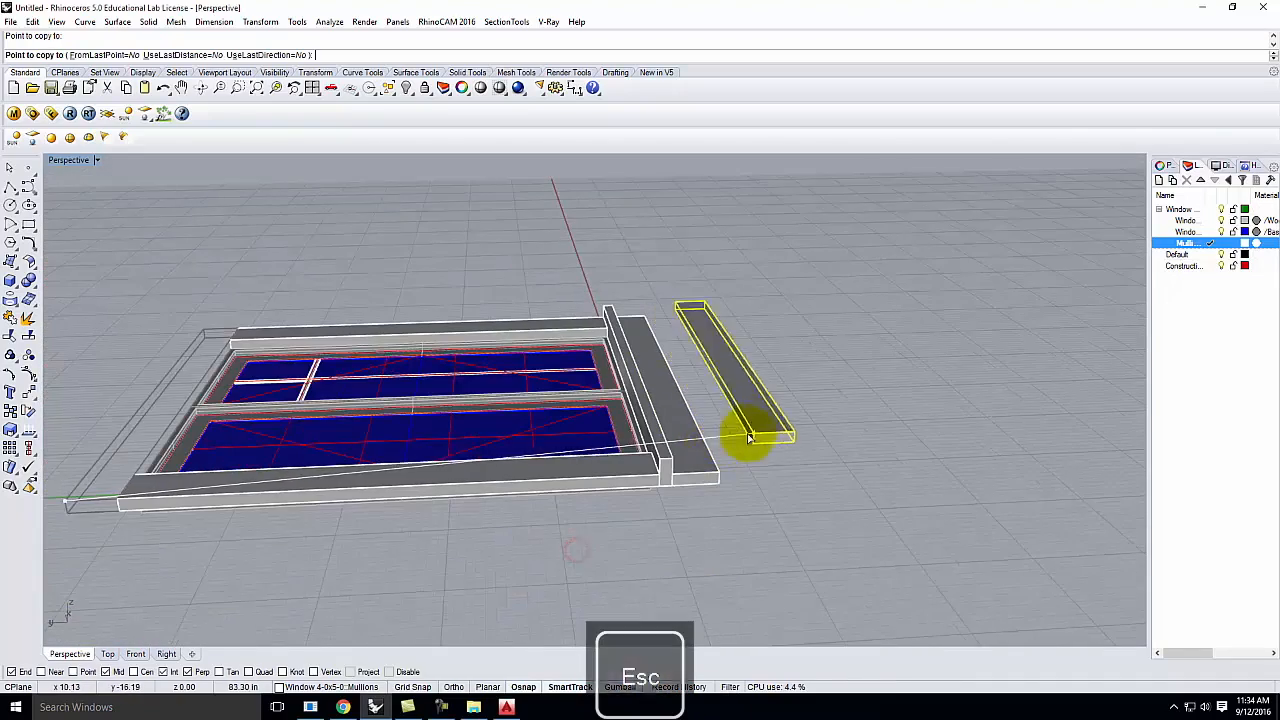
Rotate the whole window assembly upright with Rotate3D, using the sill's long lower edge as the axis.
{"action": "right_click_drag", "start_coordinate": [849, 386], "coordinate": [712, 476]}
{"action": "scroll", "coordinate": [514, 357], "scroll_direction": "down", "scroll_amount": 5}
{"action": "right_click_drag", "start_coordinate": [680, 422], "coordinate": [585, 502]}
{"action": "right_click_drag", "start_coordinate": [533, 322], "coordinate": [866, 320]}
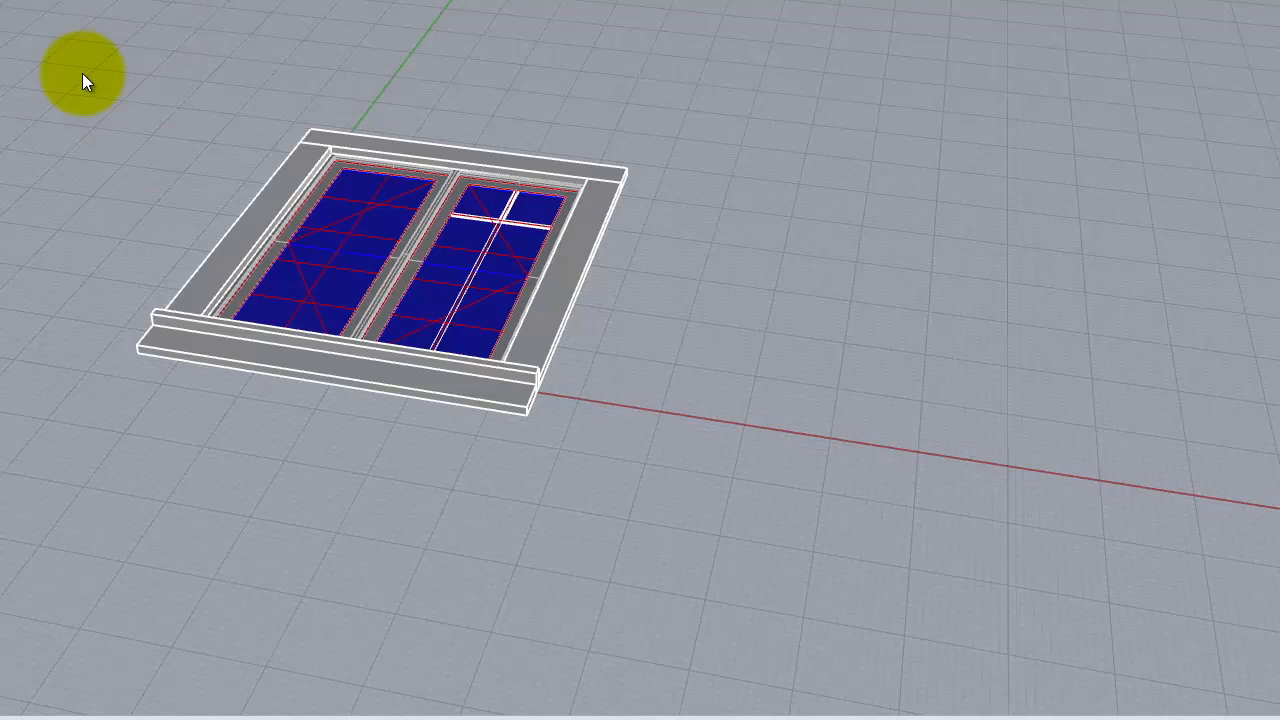
{"action": "left_click_drag", "start_coordinate": [64, 62], "coordinate": [750, 490]}
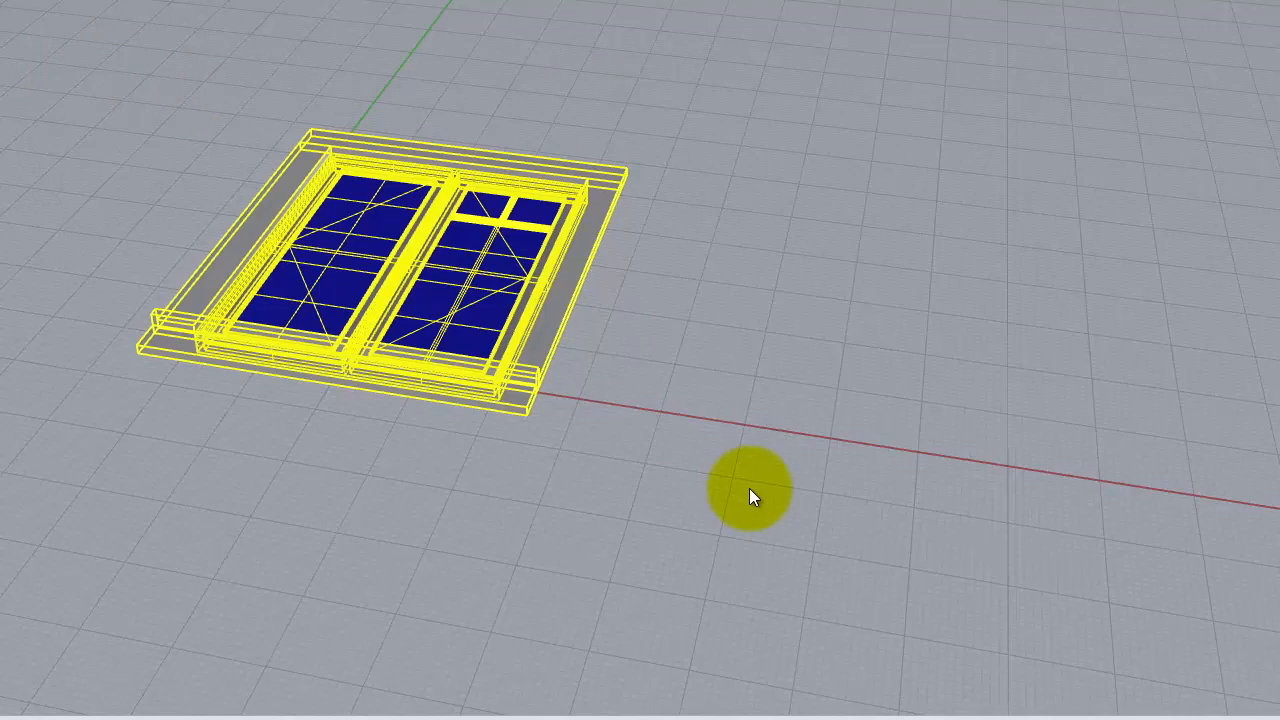
{"action": "key", "text": "Return"}
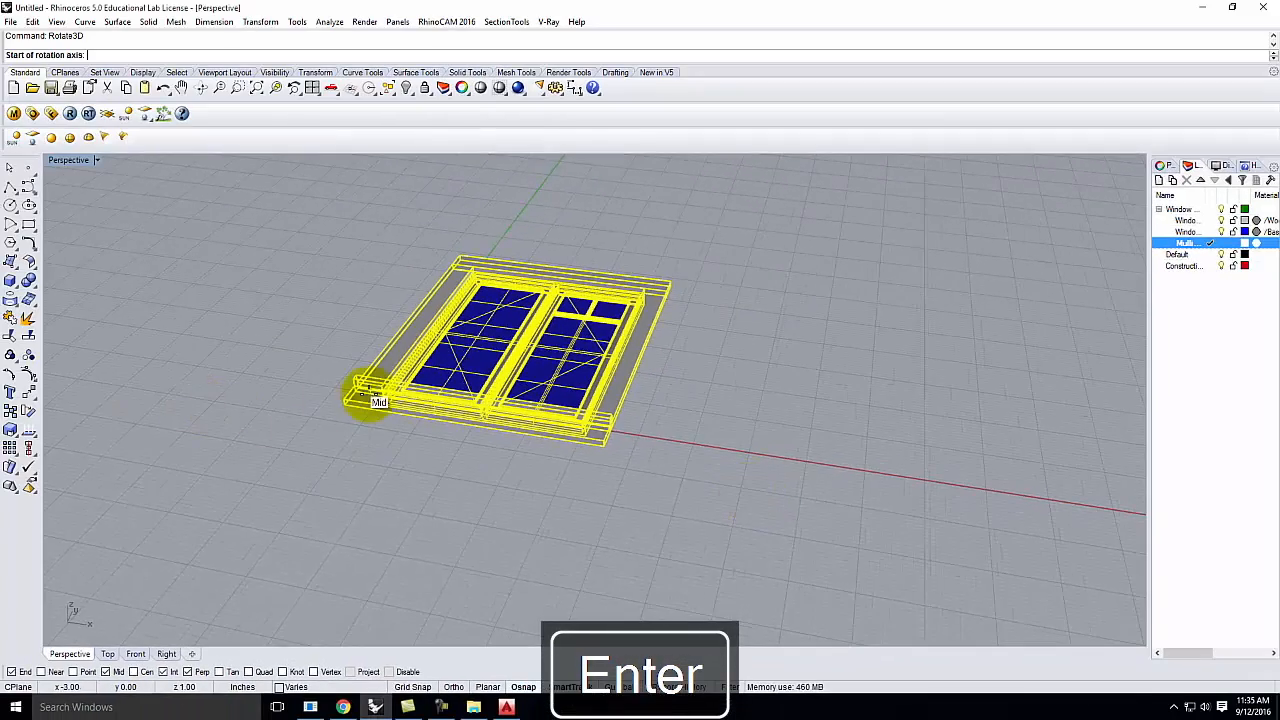
{"action": "scroll", "coordinate": [368, 398], "scroll_direction": "up", "scroll_amount": 5}
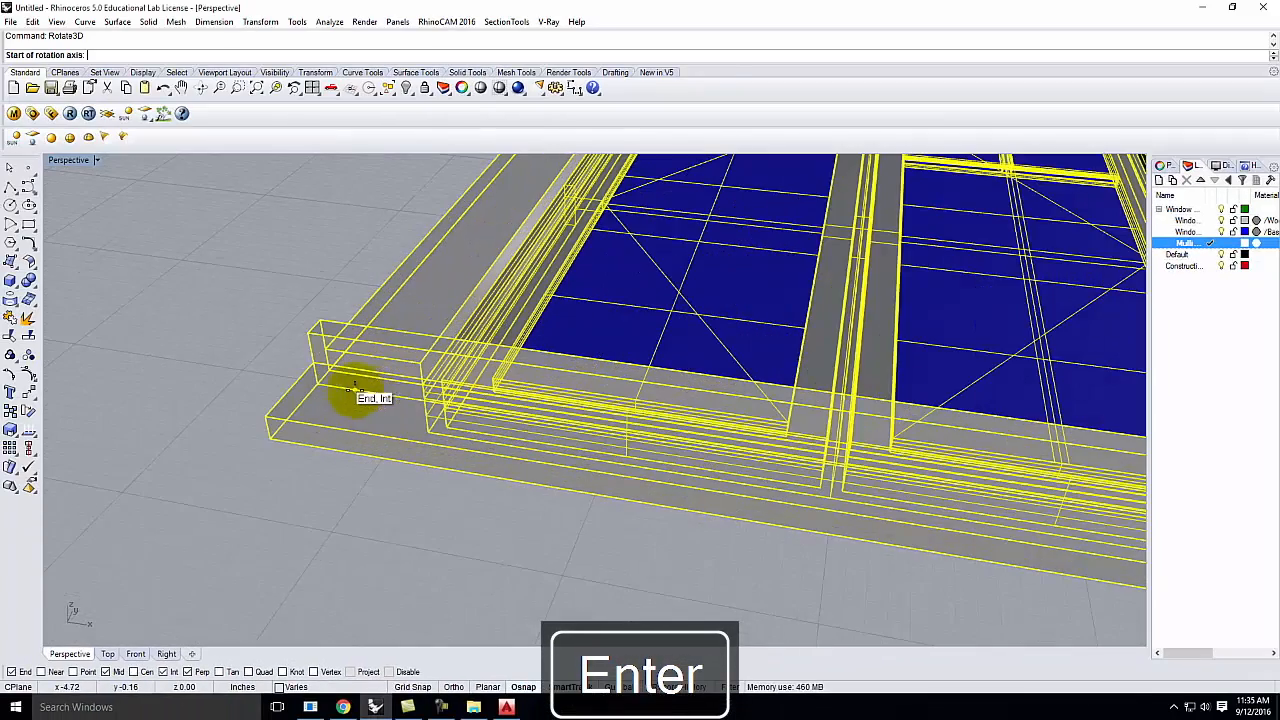
{"action": "left_click", "coordinate": [318, 385]}
{"action": "scroll", "coordinate": [277, 371], "scroll_direction": "down", "scroll_amount": 5}
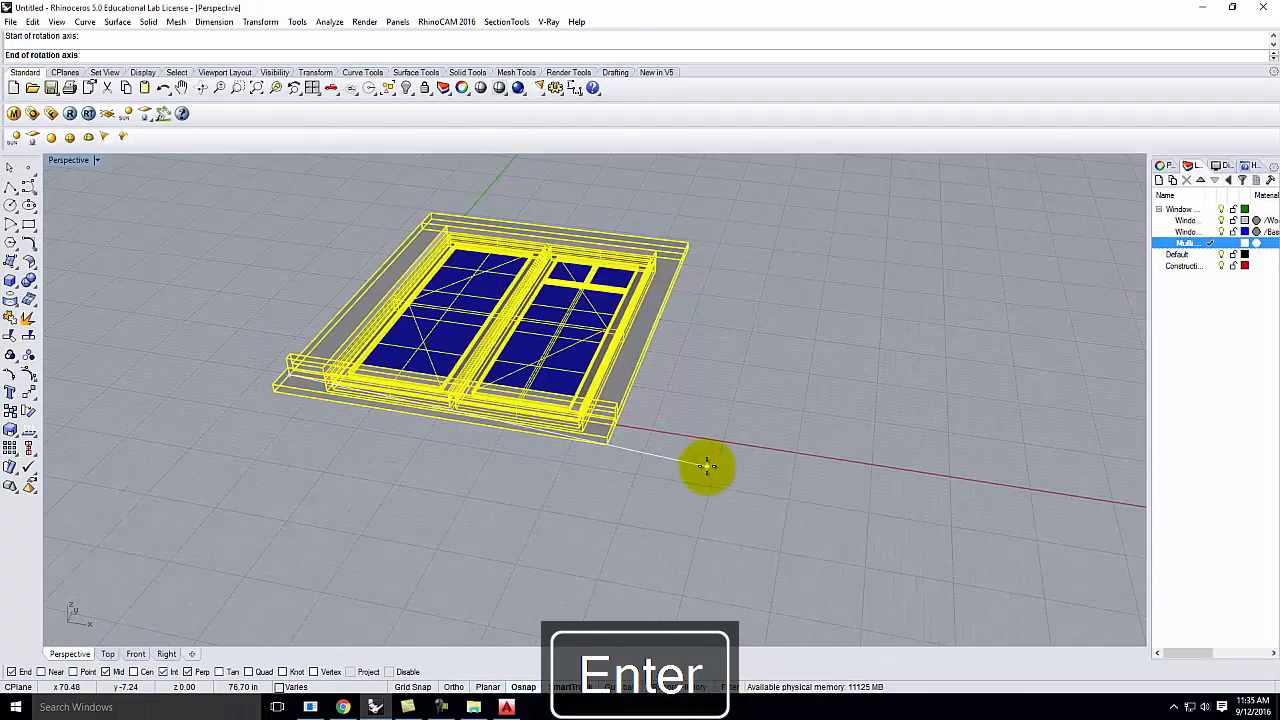
{"action": "left_click", "coordinate": [612, 428]}
{"action": "scroll", "coordinate": [366, 411], "scroll_direction": "down", "scroll_amount": 5}
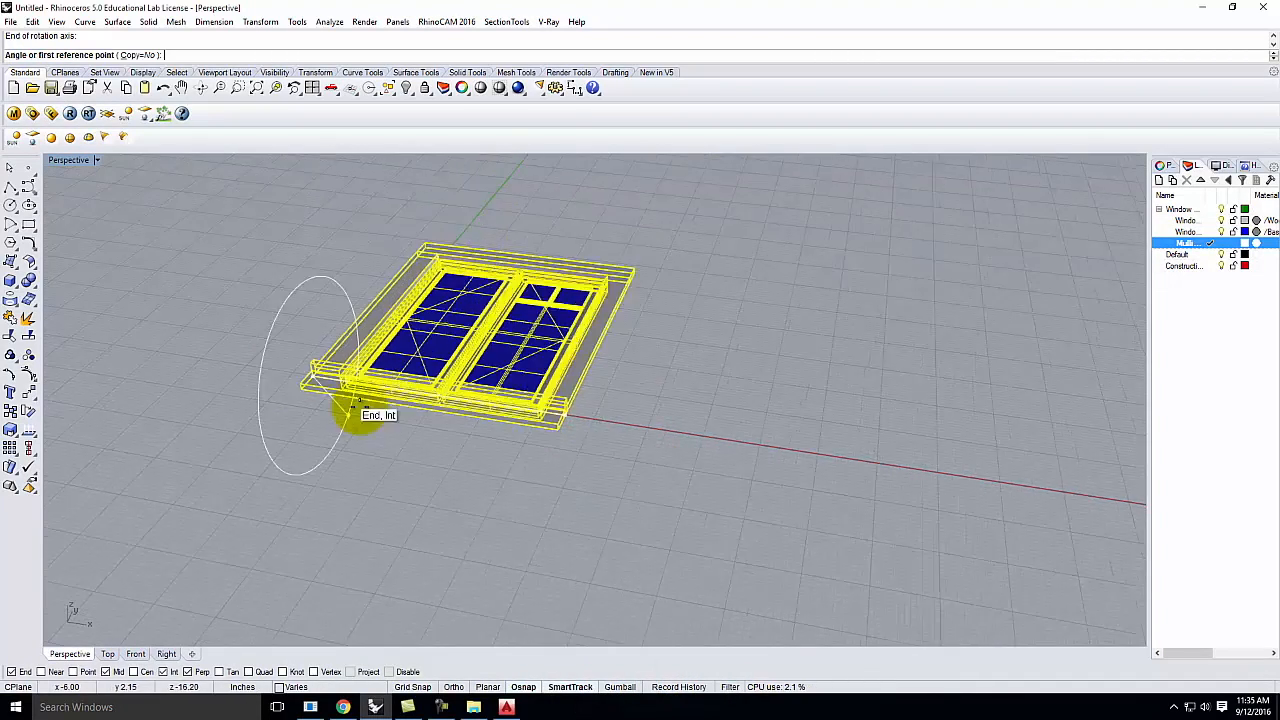
{"action": "left_click", "coordinate": [397, 274]}
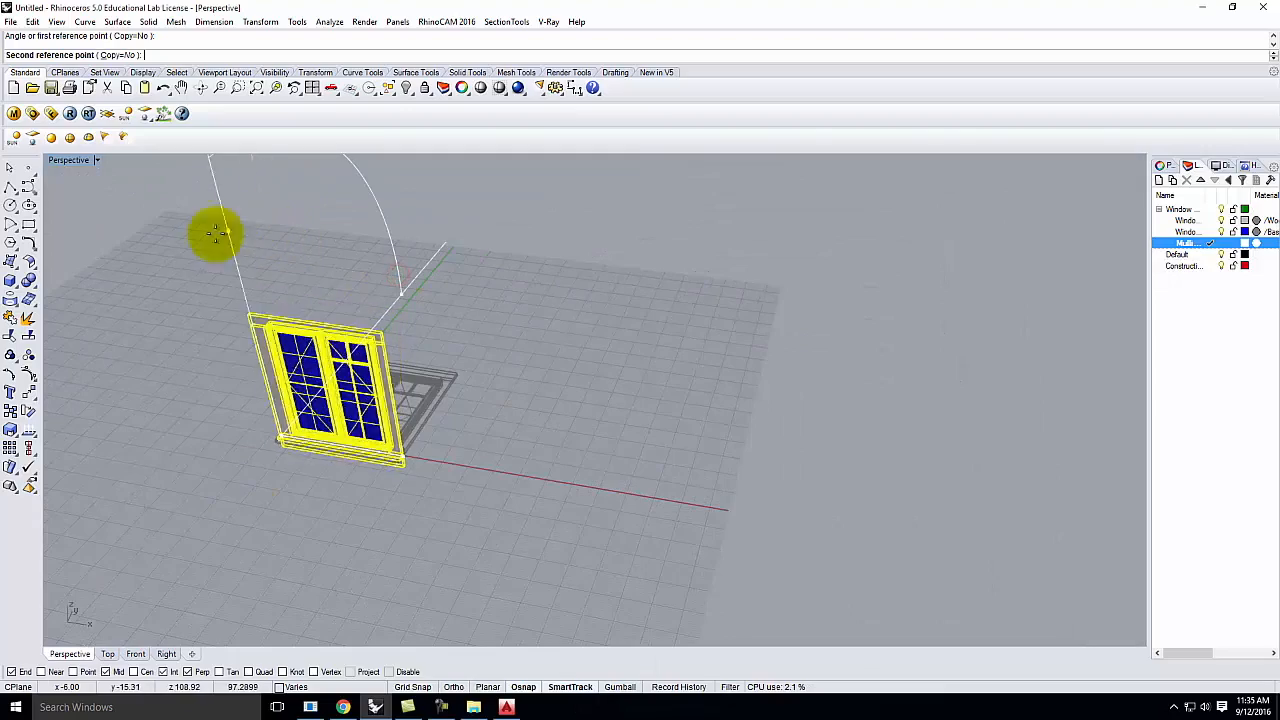
{"action": "left_click", "coordinate": [255, 223]}
{"action": "scroll", "coordinate": [287, 384], "scroll_direction": "up", "scroll_amount": 2}
{"action": "scroll", "coordinate": [287, 383], "scroll_direction": "up", "scroll_amount": 2}
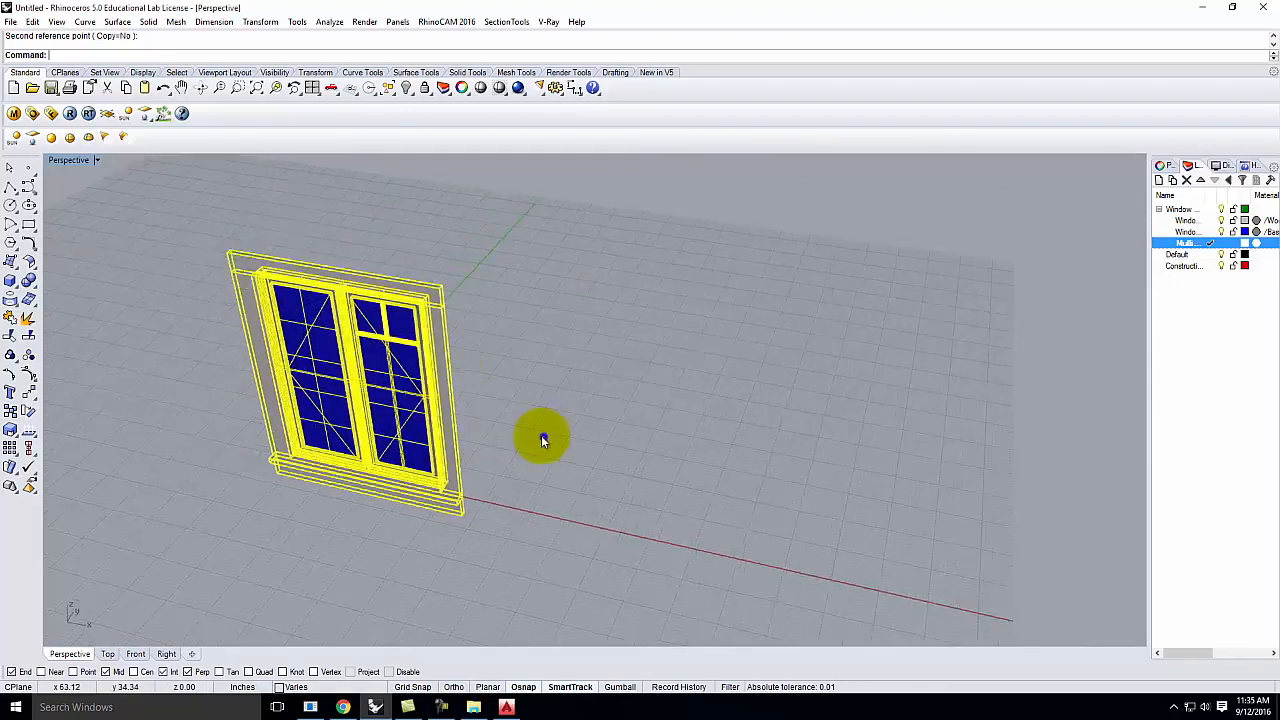
Move the whole window assembly from the frame's lower outer corner at the sill to the origin 0,0,0.
{"action": "right_click_drag", "start_coordinate": [541, 435], "coordinate": [308, 369]}
{"action": "scroll", "coordinate": [326, 348], "scroll_direction": "up", "scroll_amount": 10}
{"action": "scroll", "coordinate": [350, 385], "scroll_direction": "up", "scroll_amount": 3}
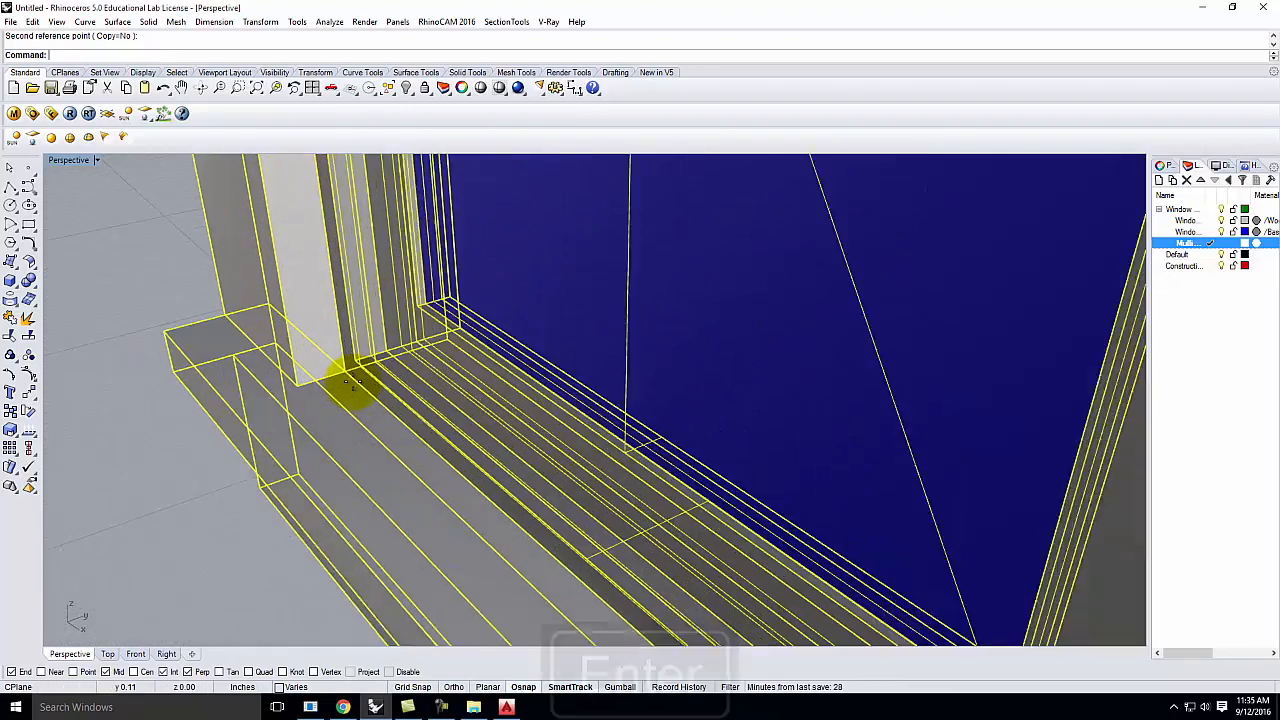
{"action": "key", "text": "Return"}
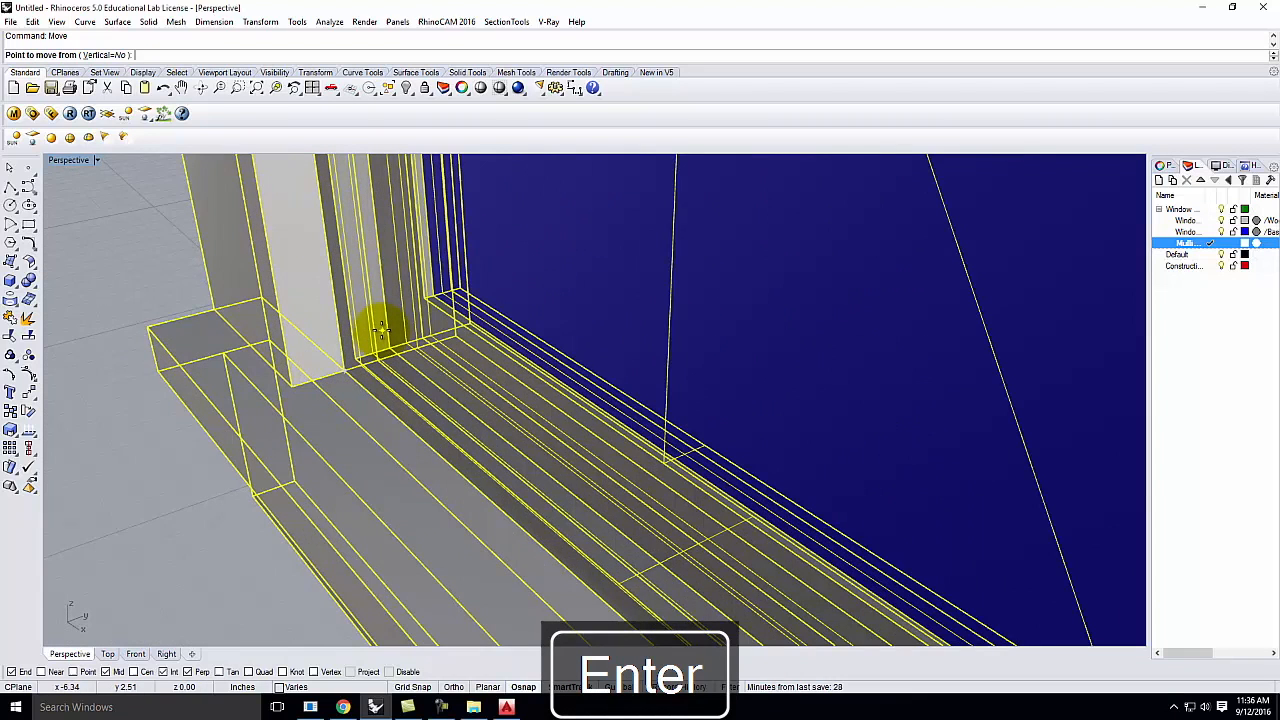
{"action": "scroll", "coordinate": [380, 329], "scroll_direction": "up", "scroll_amount": 3}
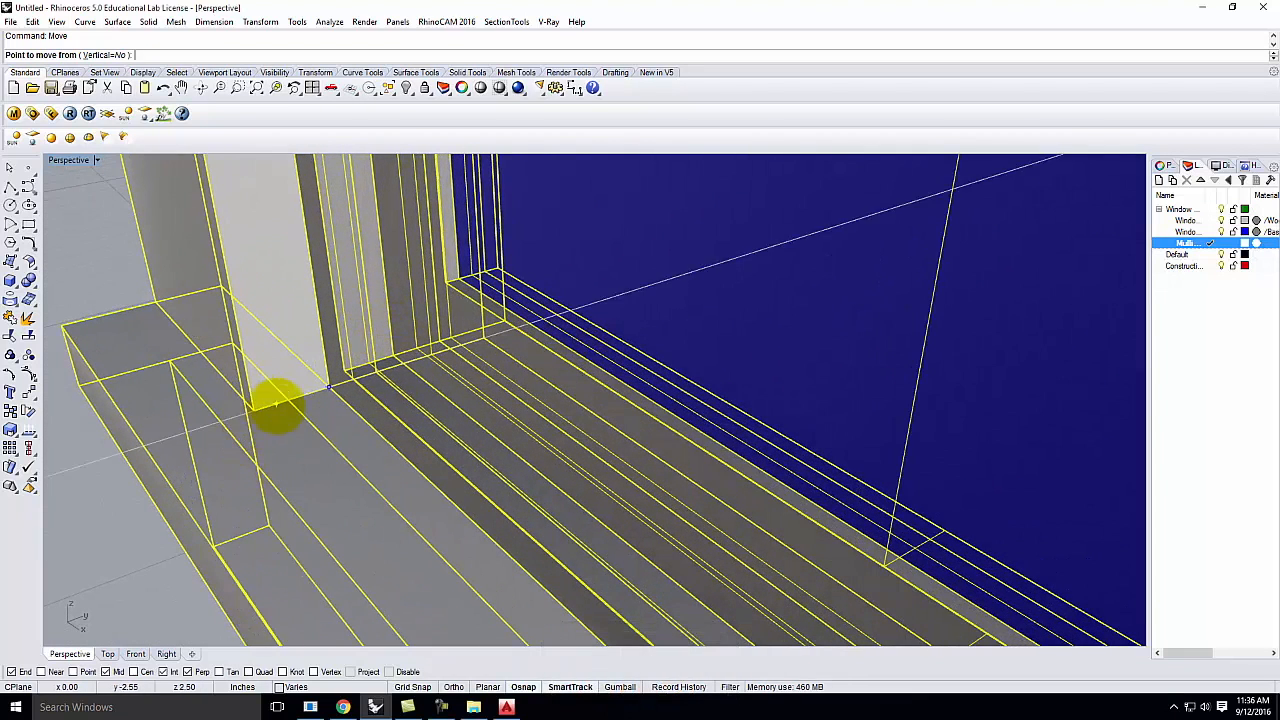
{"action": "left_click", "coordinate": [333, 386]}
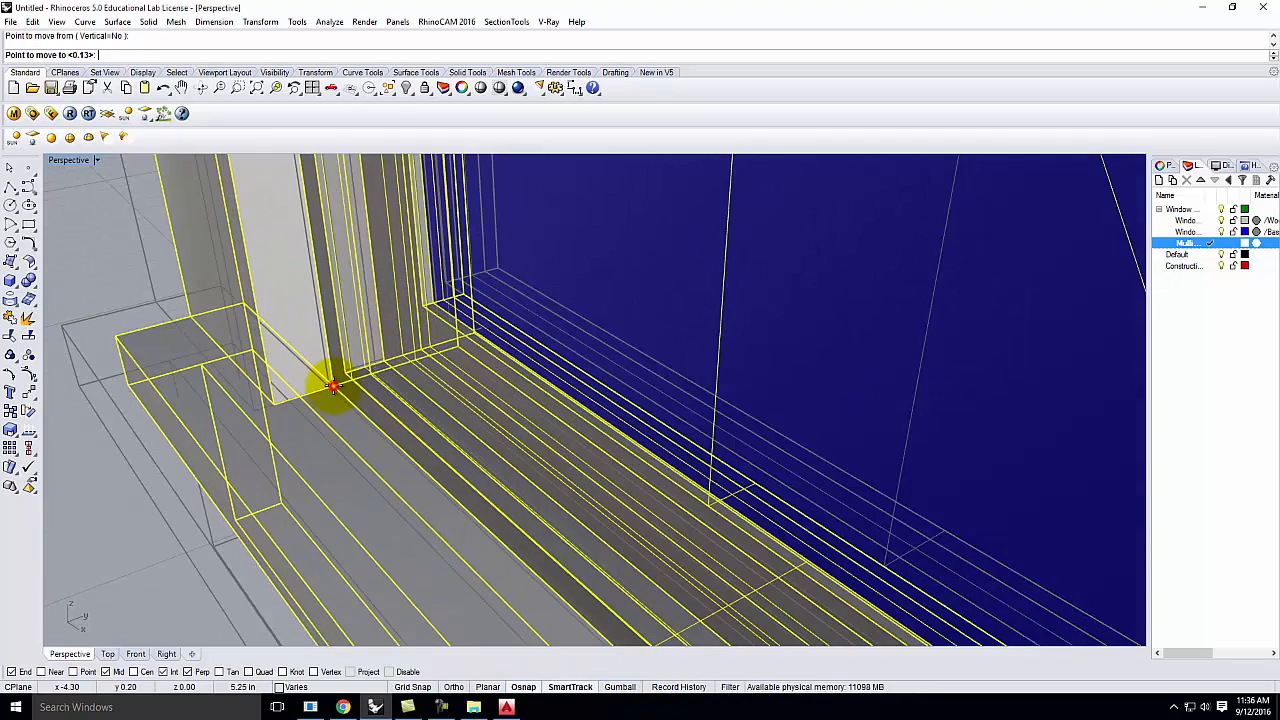
{"action": "key", "text": "Return"}
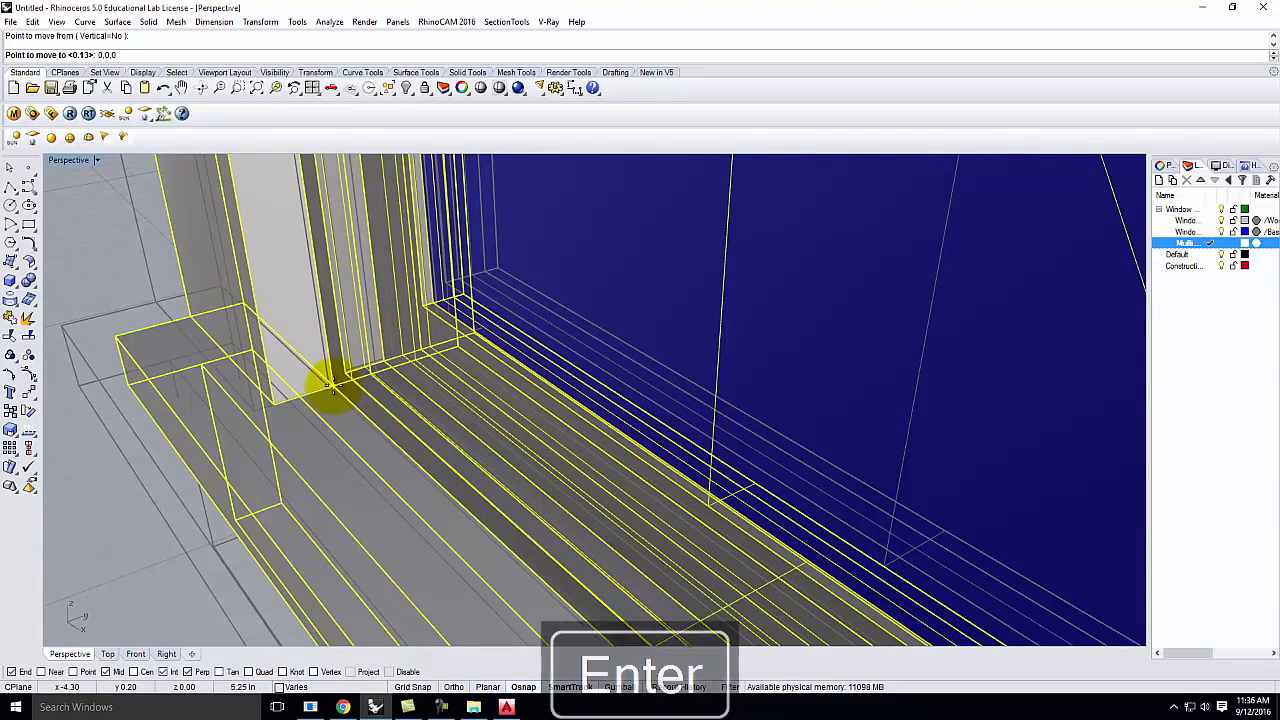
{"action": "scroll", "coordinate": [286, 276], "scroll_direction": "down", "scroll_amount": 6}
{"action": "scroll", "coordinate": [282, 297], "scroll_direction": "down", "scroll_amount": 6}
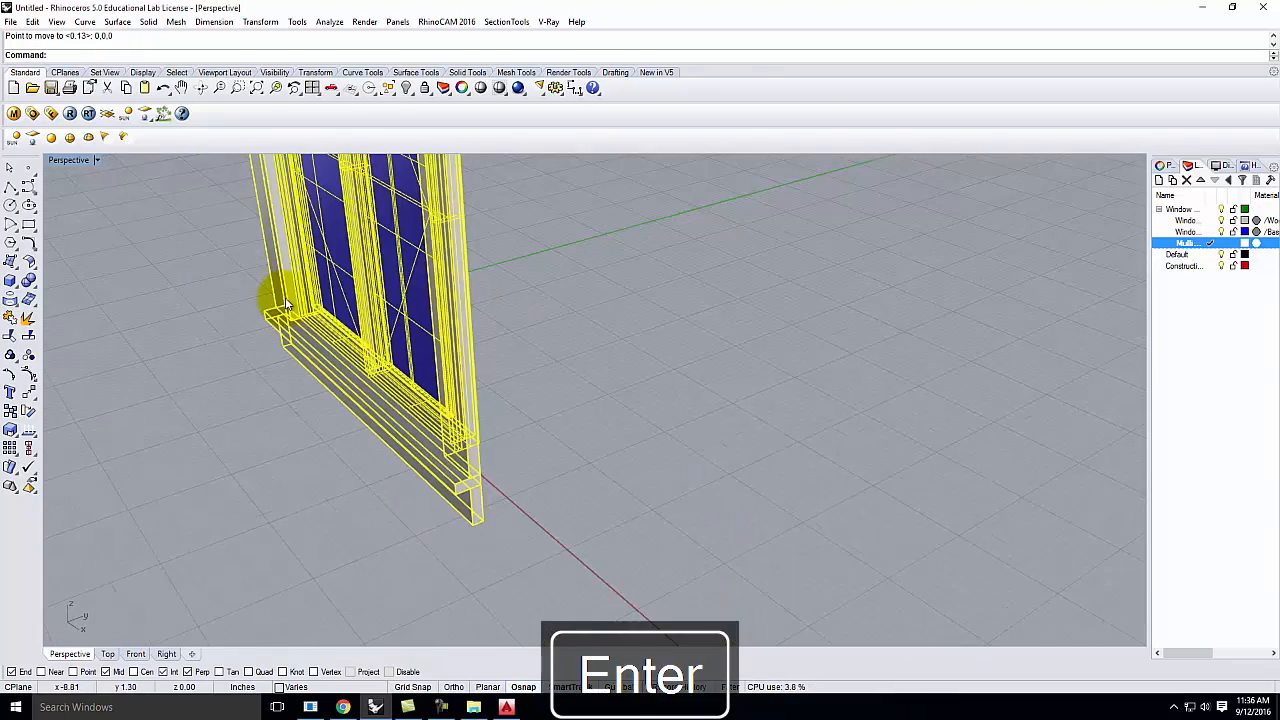
{"action": "left_click", "coordinate": [278, 356]}
Delete the Default and Construction Lines layers together with the objects on them.
{"action": "scroll", "coordinate": [265, 315], "scroll_direction": "up", "scroll_amount": 5}
{"action": "right_click_drag", "start_coordinate": [330, 330], "coordinate": [434, 277]}
{"action": "left_click", "coordinate": [1182, 256]}
{"action": "left_click", "coordinate": [1188, 267], "text": "shift"}
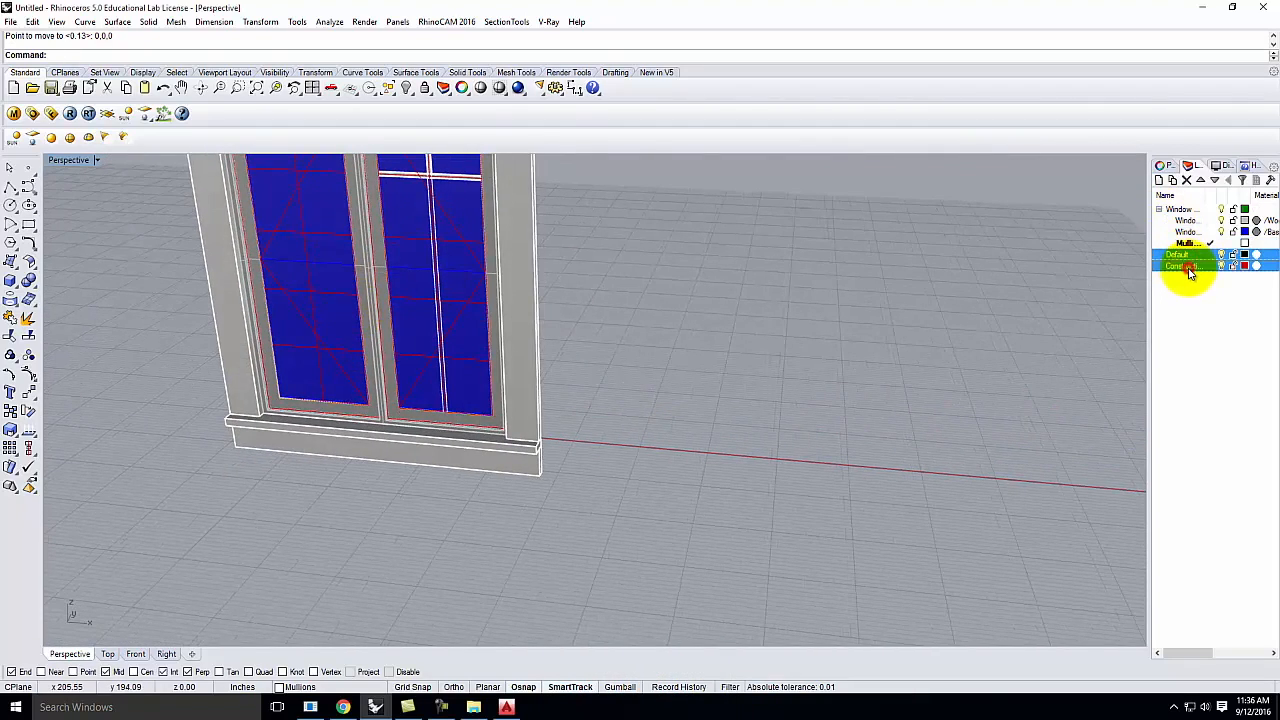
{"action": "left_click", "coordinate": [1187, 180]}
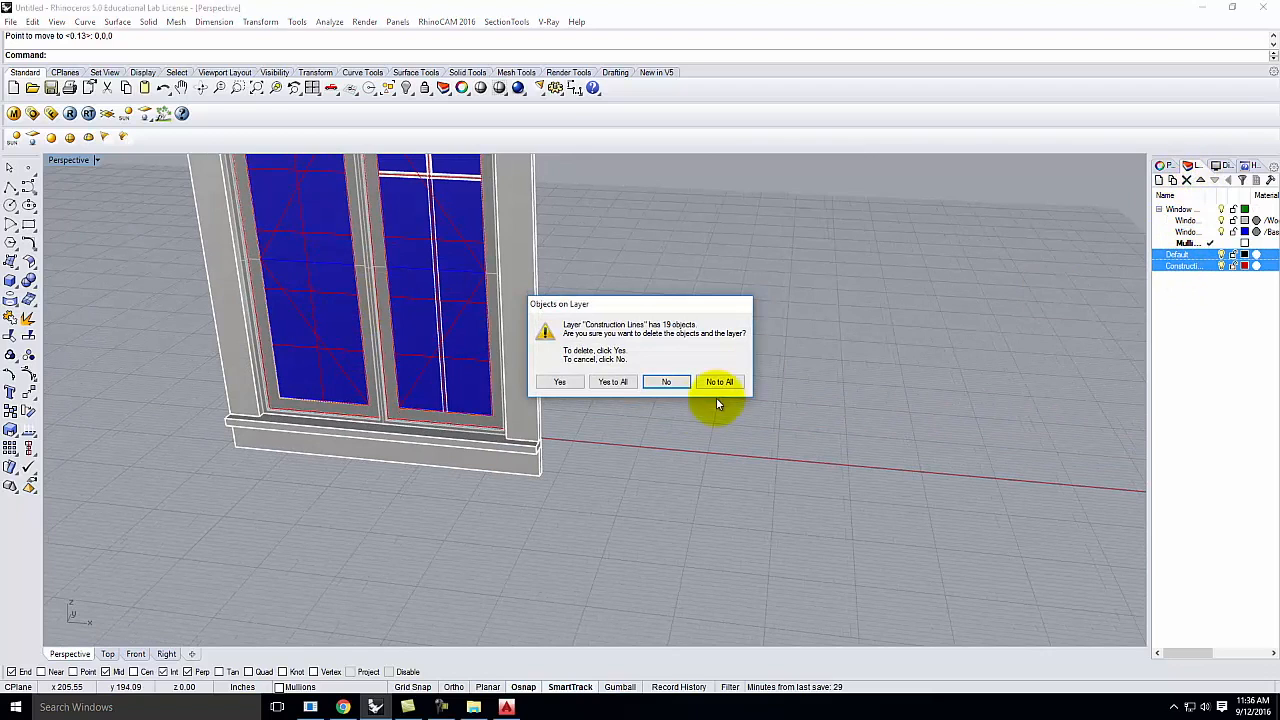
{"action": "left_click", "coordinate": [560, 381]}
{"action": "scroll", "coordinate": [506, 538], "scroll_direction": "down", "scroll_amount": 3}
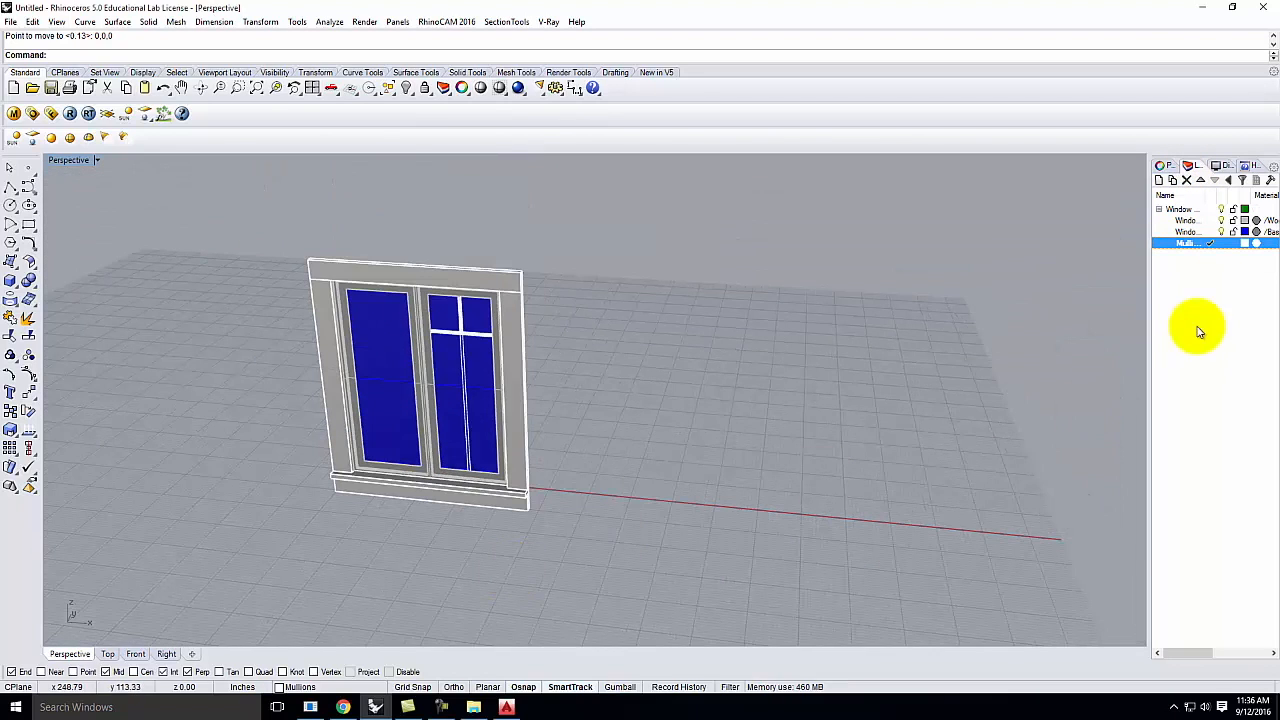
Add a sublayer named Window Ext. Trim under the Window 4-0x5-0 layer.
{"action": "left_click", "coordinate": [1180, 210]}
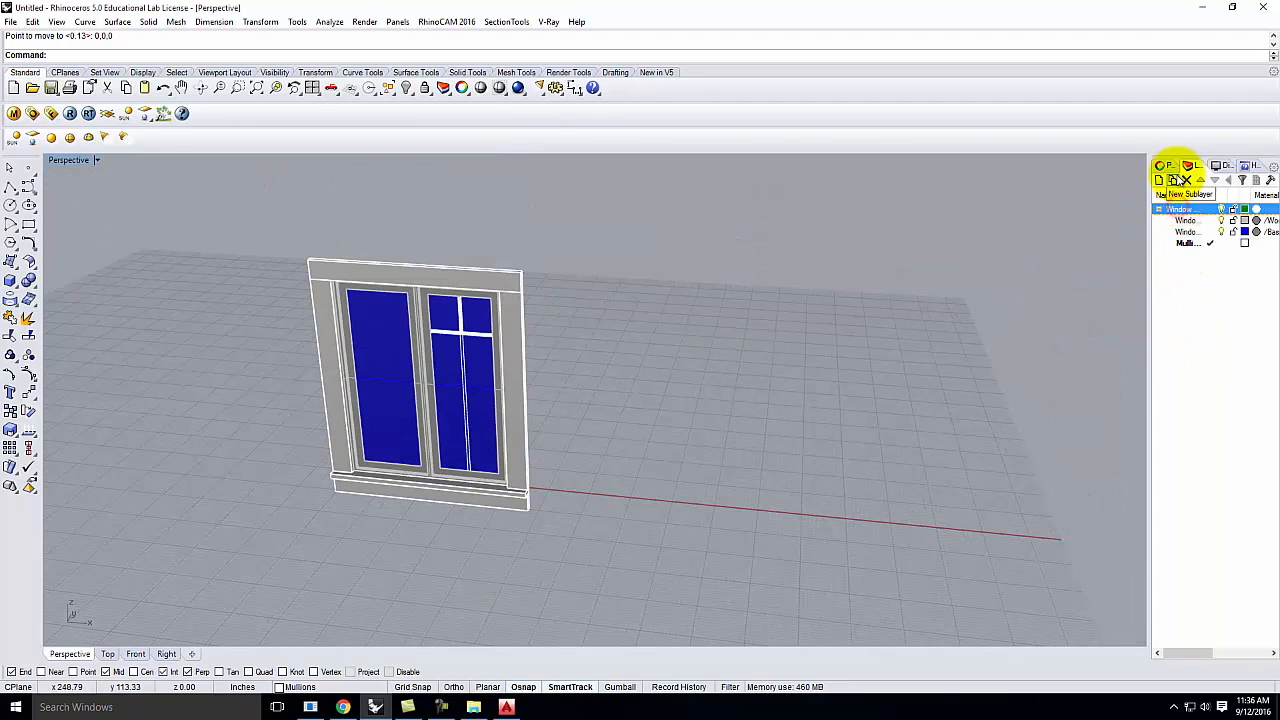
{"action": "left_click", "coordinate": [1160, 180]}
{"action": "type", "text": "Wind"}
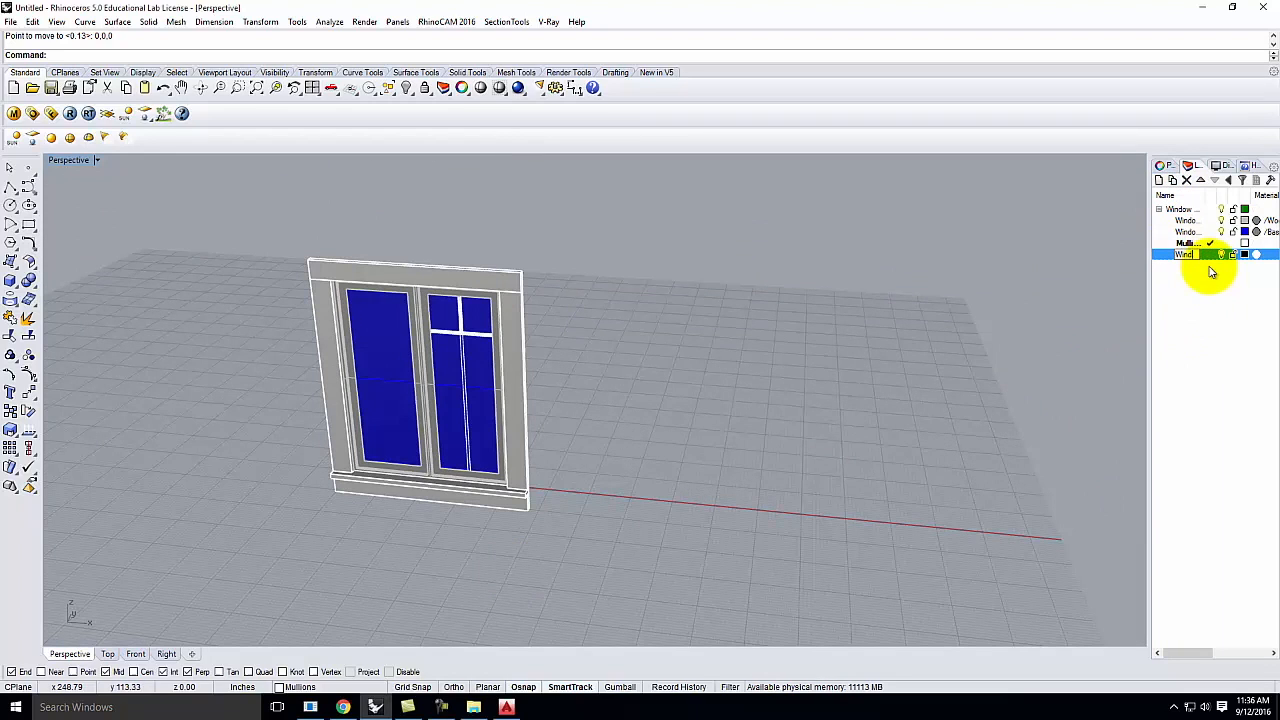
{"action": "type", "text": "ow Exter"}
{"action": "key", "text": "BackSpace"}
{"action": "key", "text": "BackSpace"}
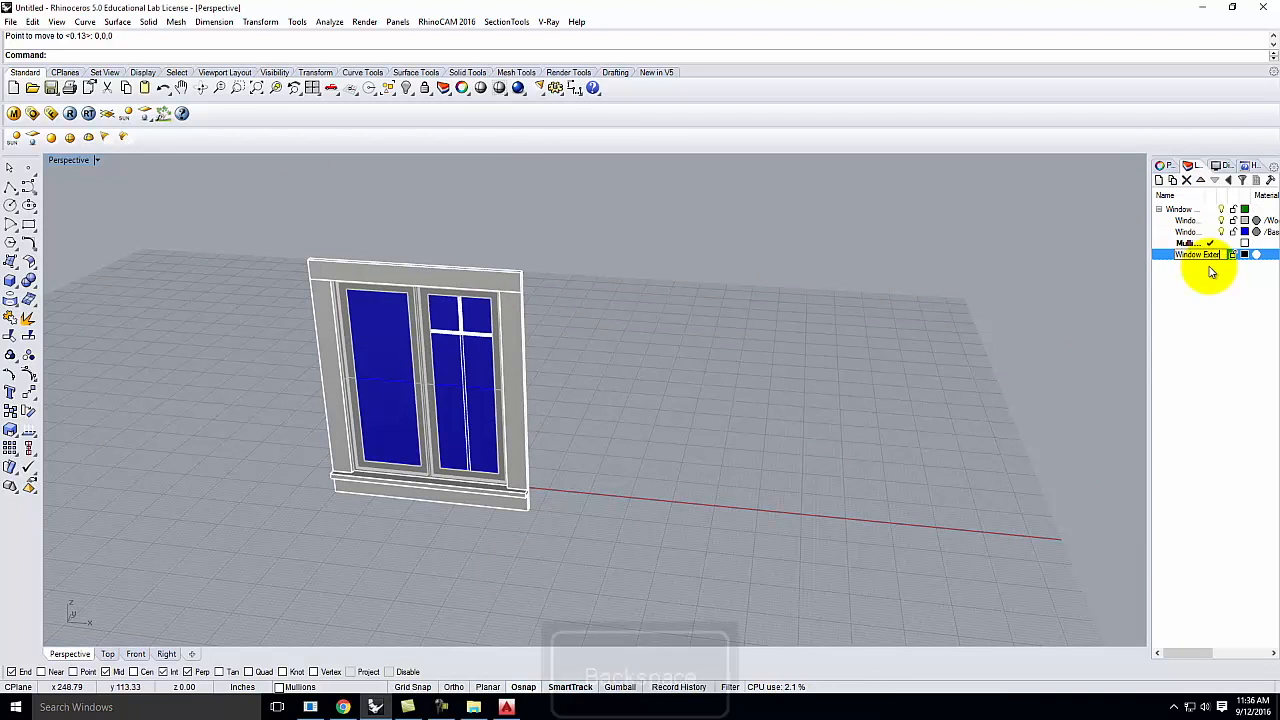
{"action": "key", "text": "Return"}
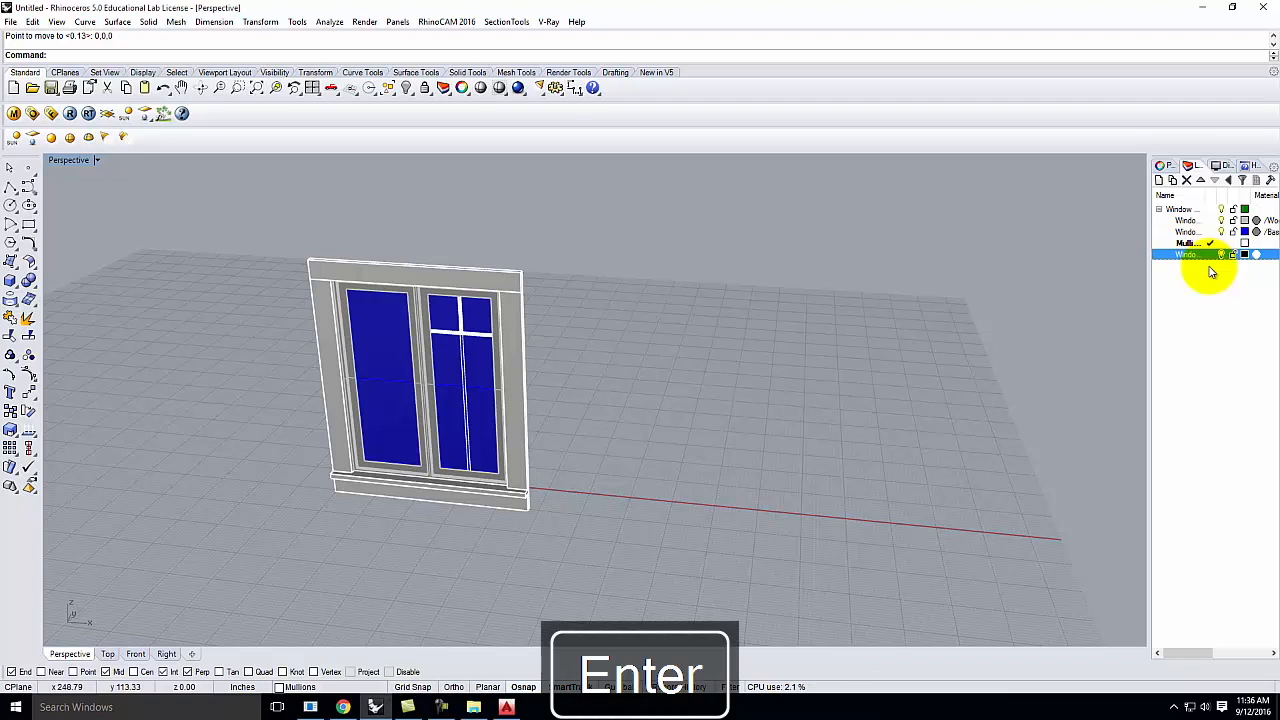
Assign the head trim, both side trims, the sill and the apron to the Window Ext. Trim layer.
{"action": "left_click", "coordinate": [395, 275]}
{"action": "left_click", "coordinate": [310, 314], "text": "shift"}
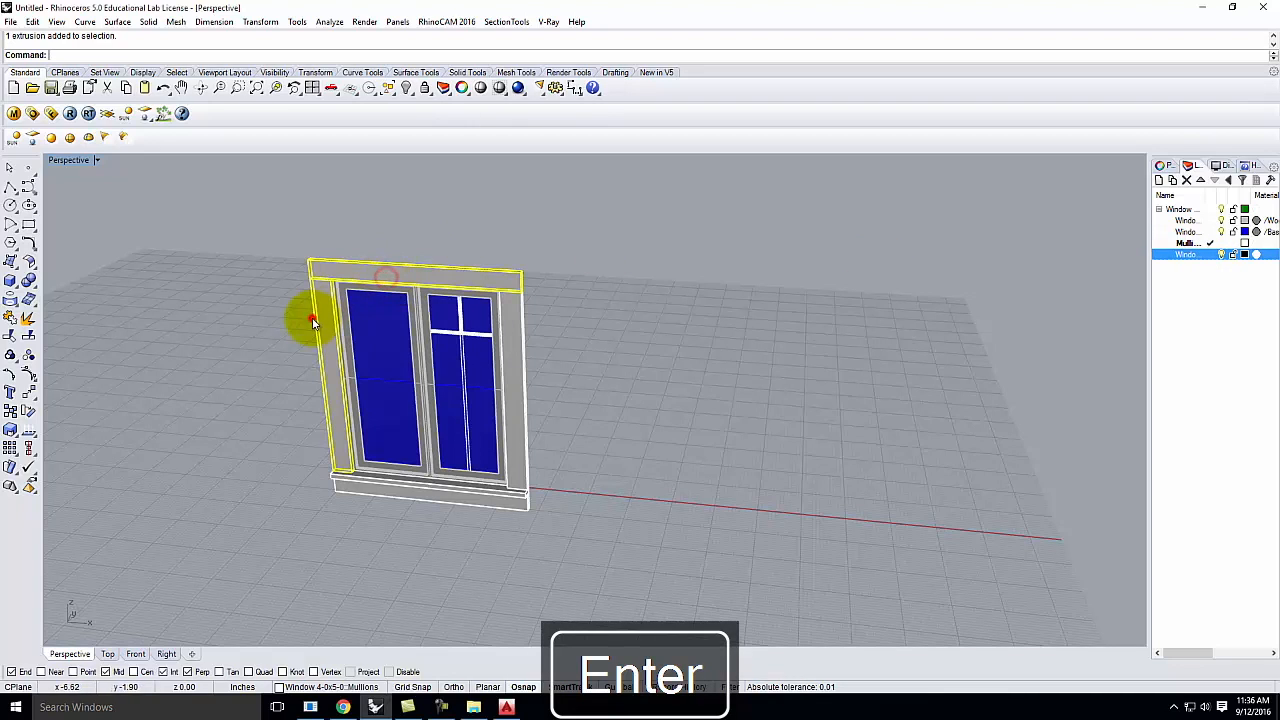
{"action": "left_click", "coordinate": [510, 350], "text": "shift"}
{"action": "left_click", "coordinate": [517, 503], "text": "shift"}
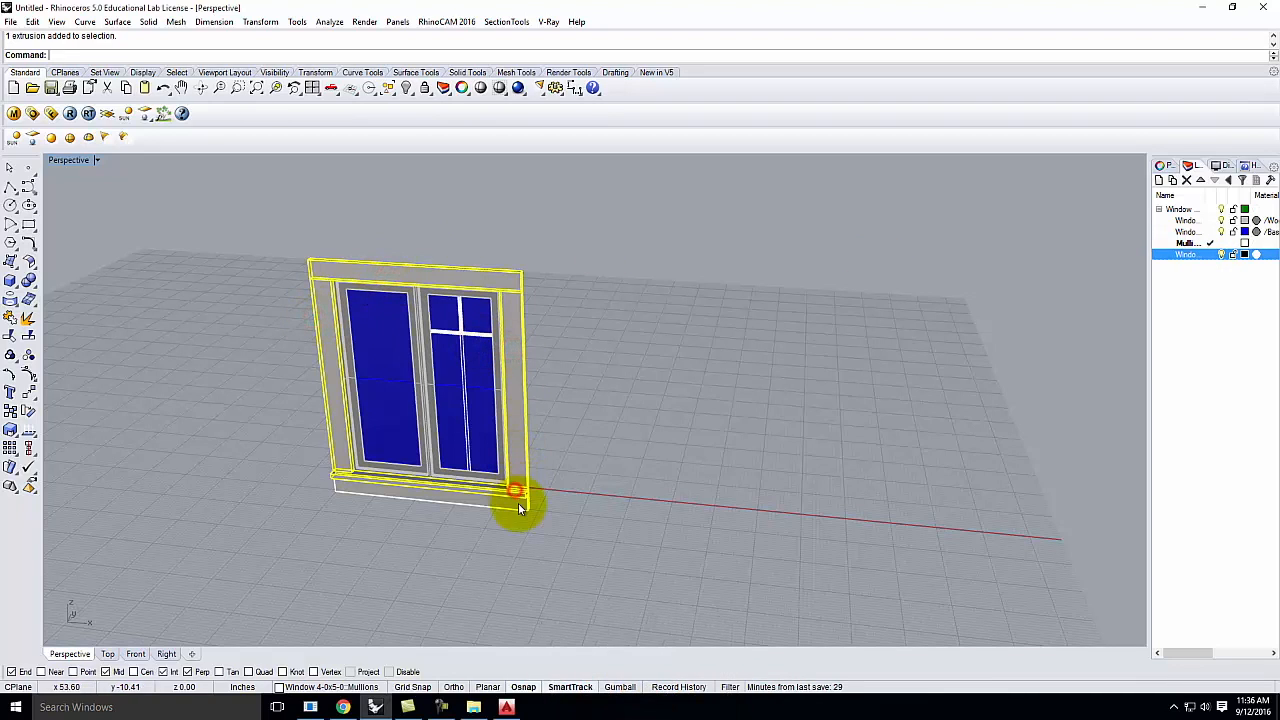
{"action": "right_click", "coordinate": [1190, 256]}
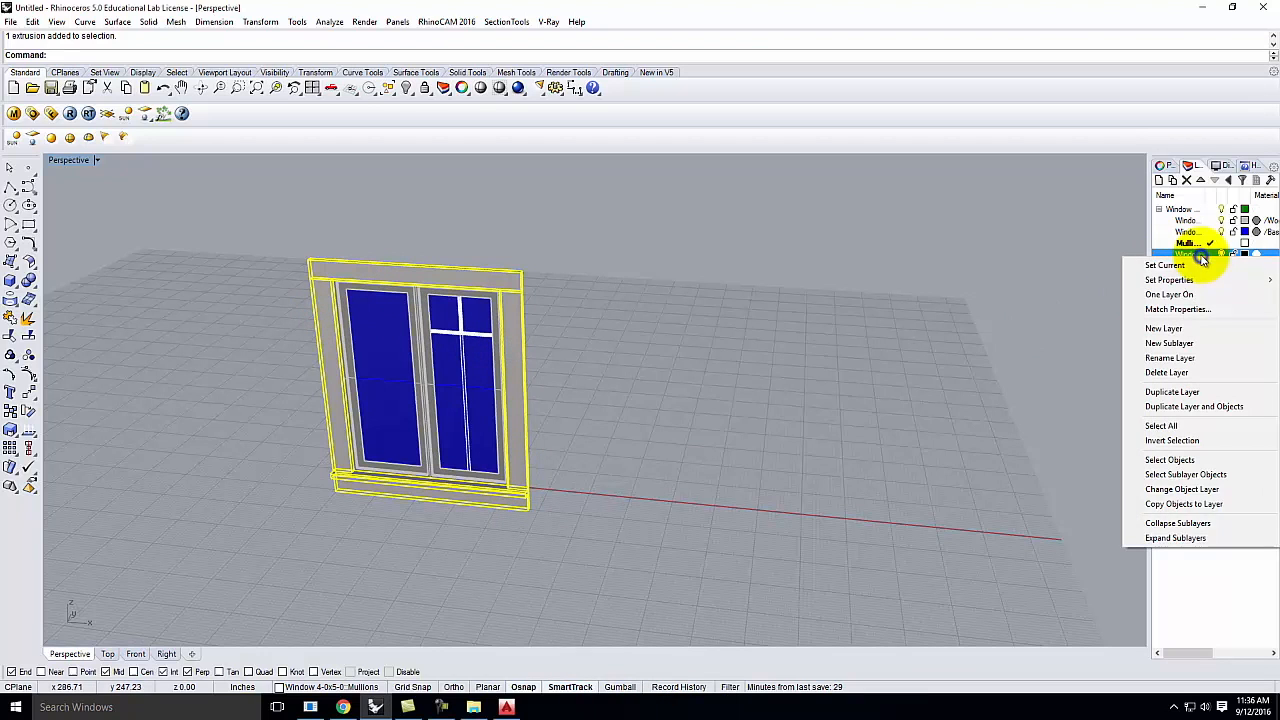
{"action": "left_click", "coordinate": [1190, 492]}
{"action": "left_click", "coordinate": [766, 425]}
{"action": "scroll", "coordinate": [483, 373], "scroll_direction": "up", "scroll_amount": 2}
{"action": "right_click_drag", "start_coordinate": [484, 378], "coordinate": [366, 308]}
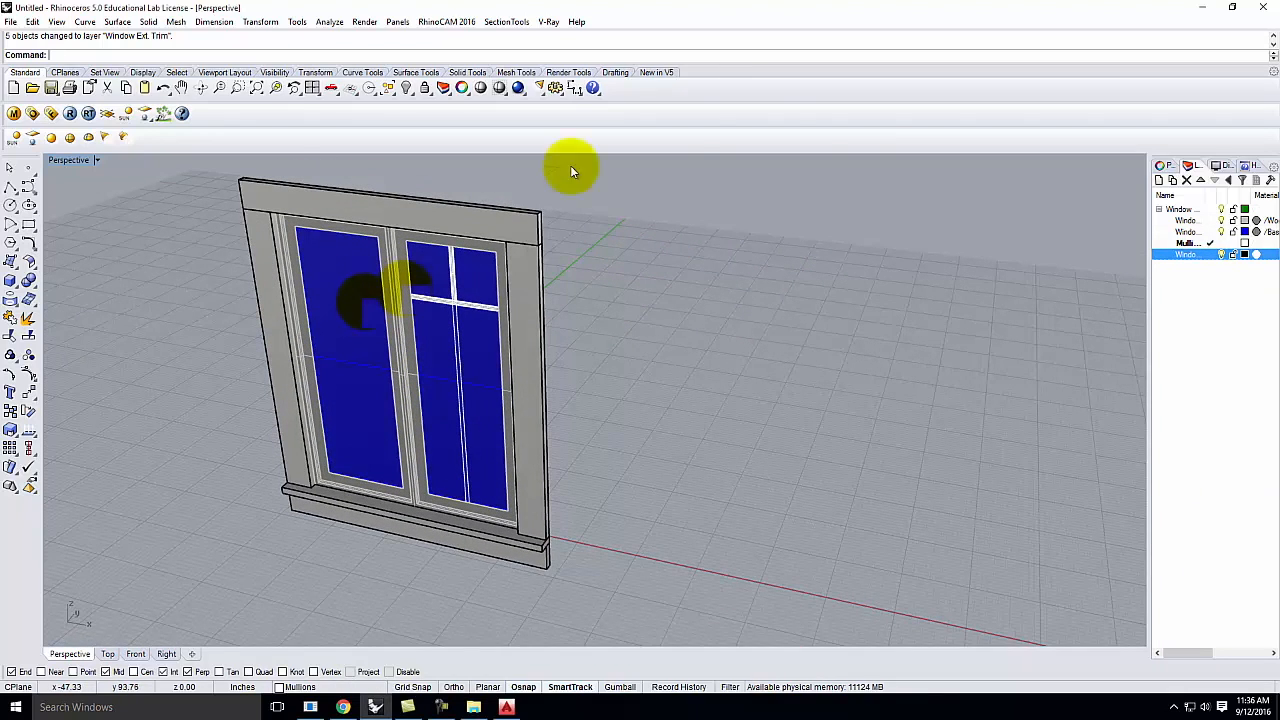
Make Window Ext. Trim the current layer and turn off the Mullions layer.
{"action": "left_click", "coordinate": [1211, 255]}
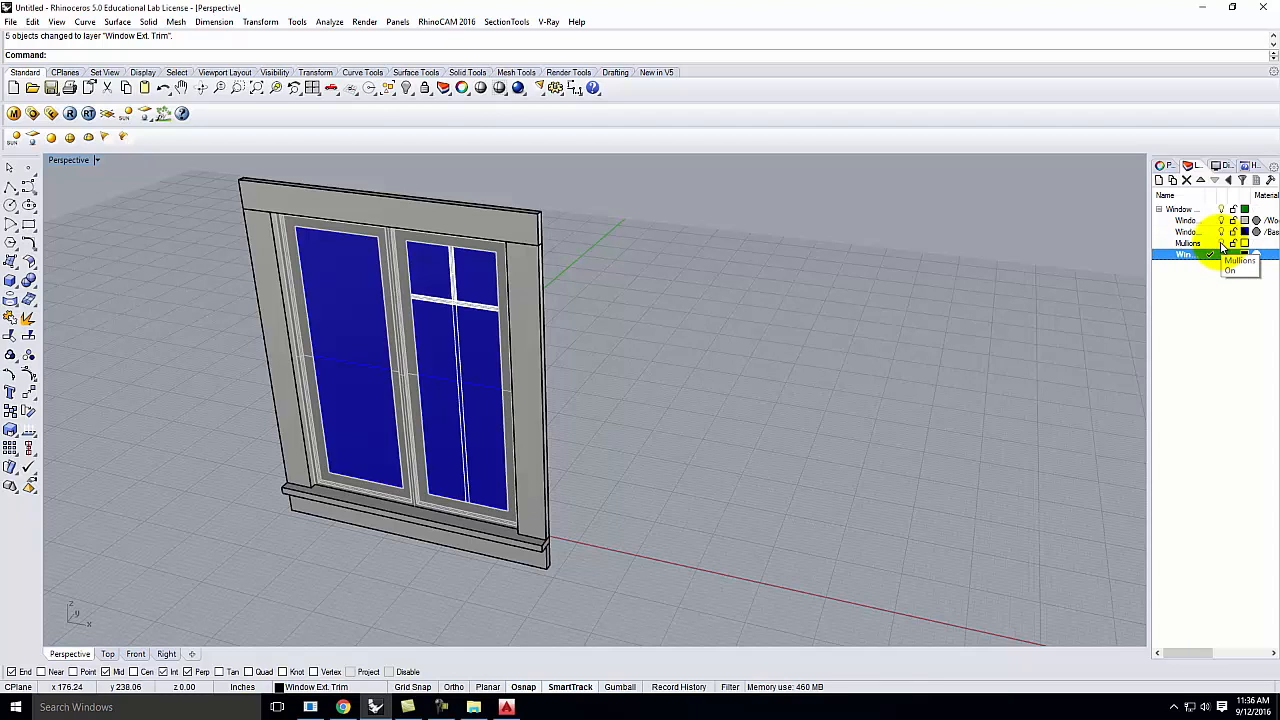
{"action": "left_click", "coordinate": [1221, 244]}
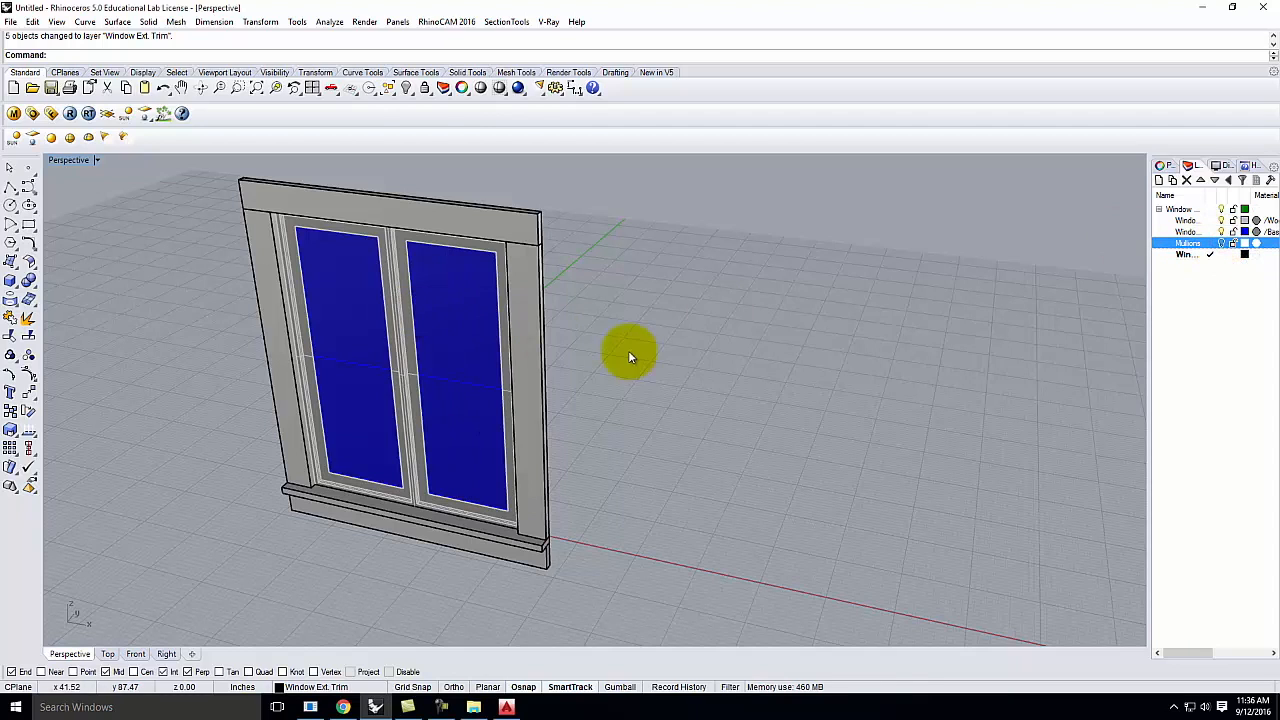
{"action": "right_click_drag", "start_coordinate": [629, 352], "coordinate": [599, 340]}
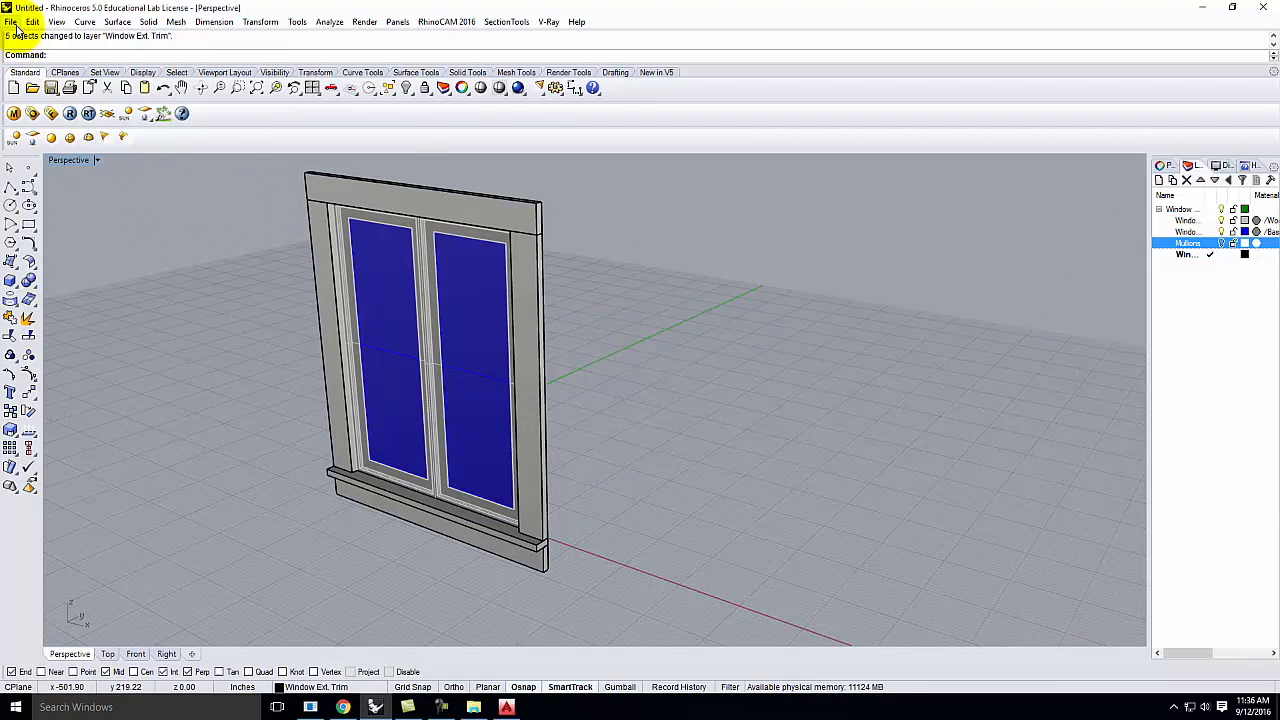
Apply the V-Ray material Wood - Walnut to the Window Ext. Trim layer.
{"action": "left_click", "coordinate": [14, 23]}
{"action": "left_click", "coordinate": [380, 6]}
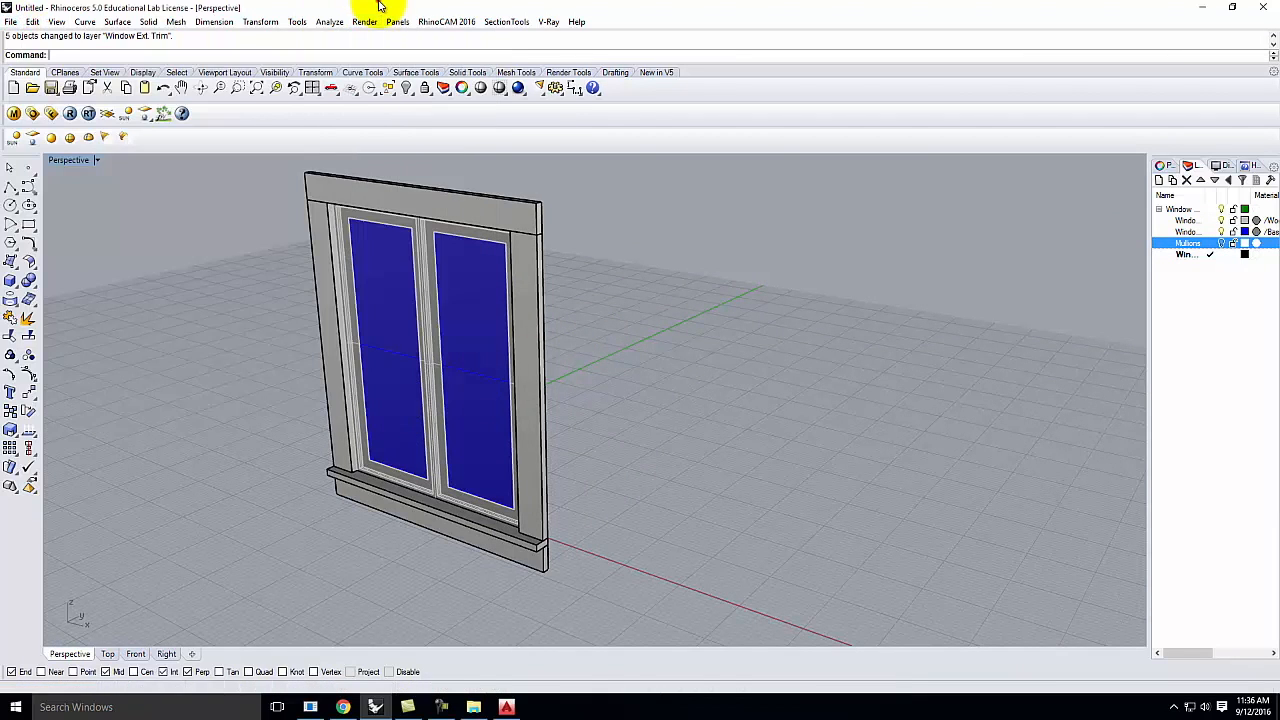
{"action": "left_click", "coordinate": [14, 113]}
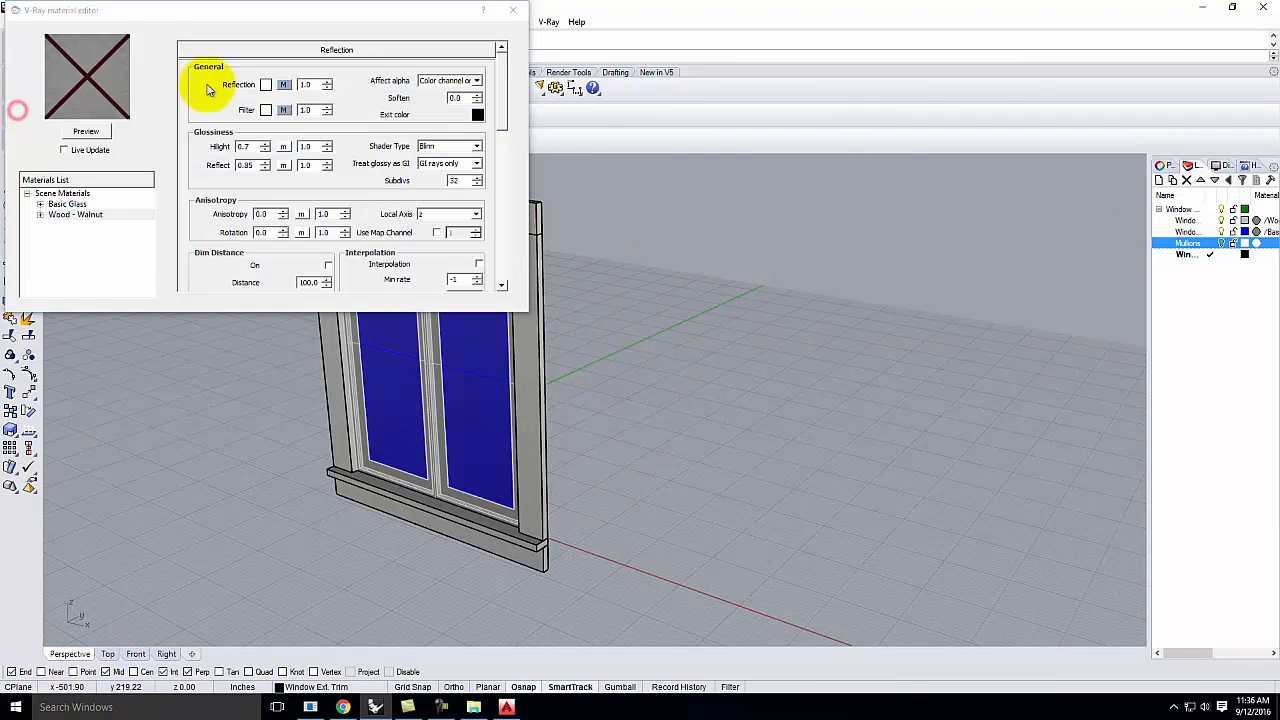
{"action": "right_click", "coordinate": [74, 215]}
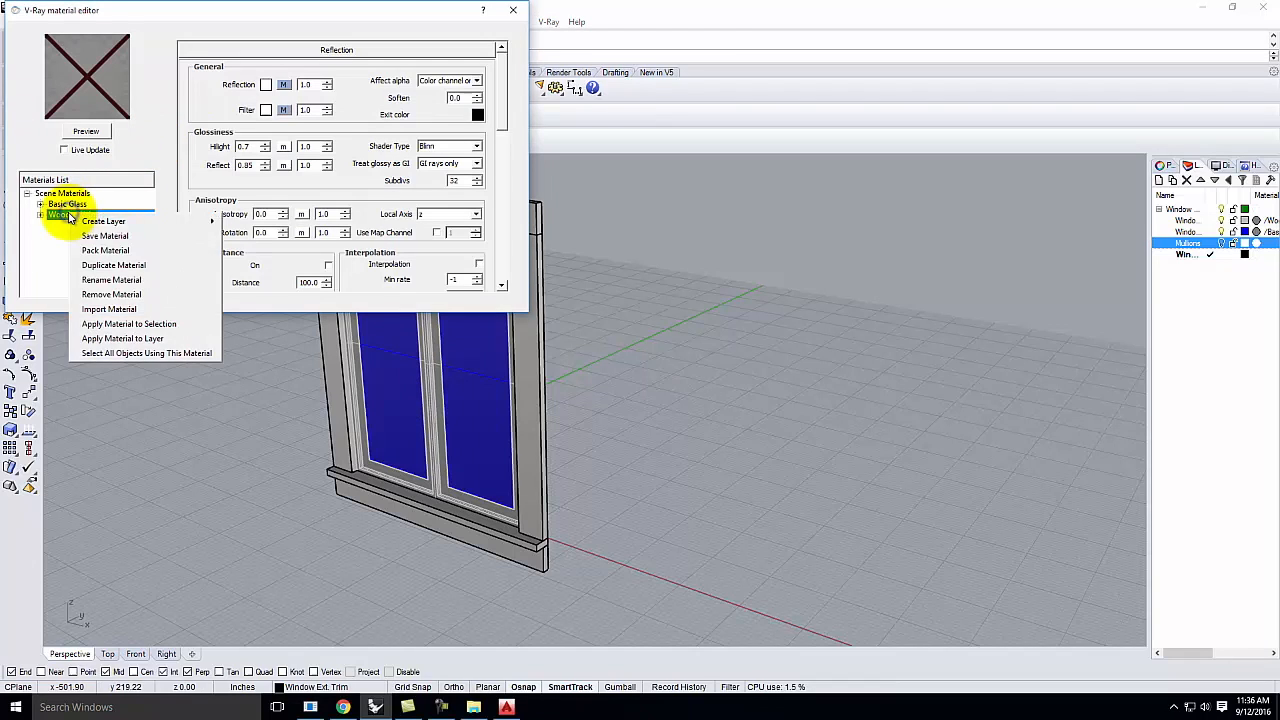
{"action": "left_click", "coordinate": [138, 340]}
{"action": "left_click", "coordinate": [604, 328]}
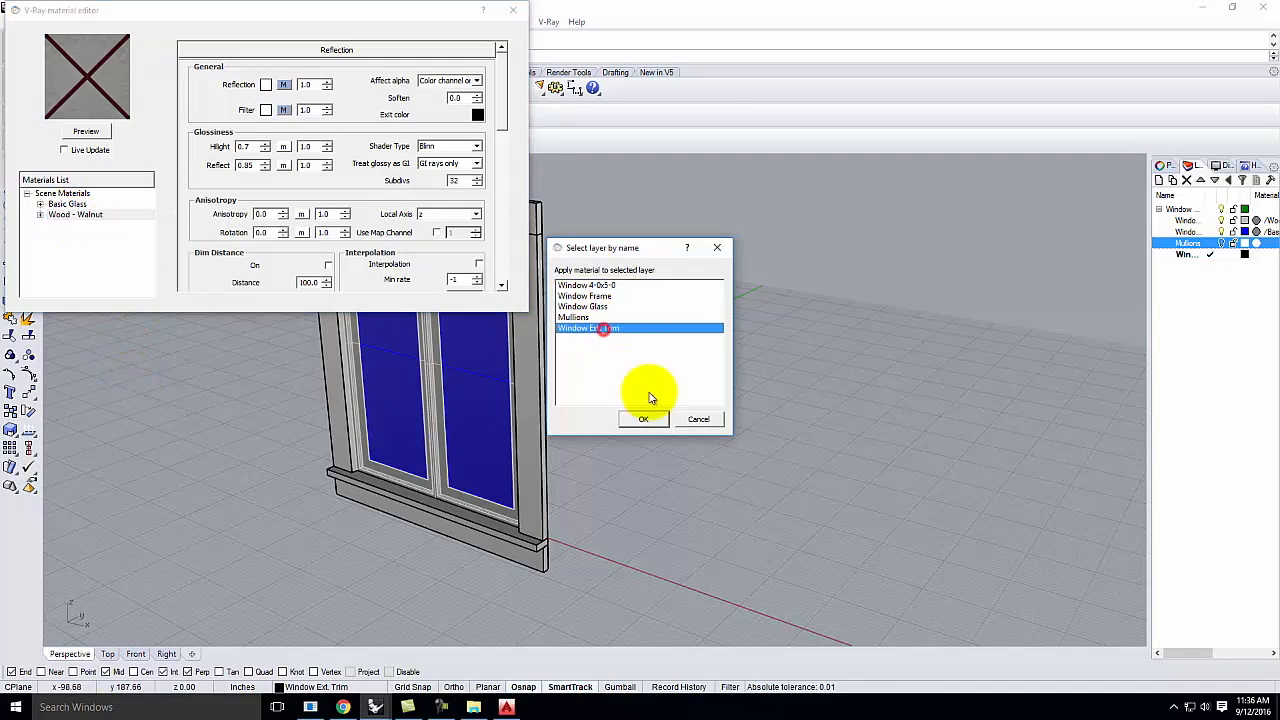
{"action": "left_click", "coordinate": [650, 420]}
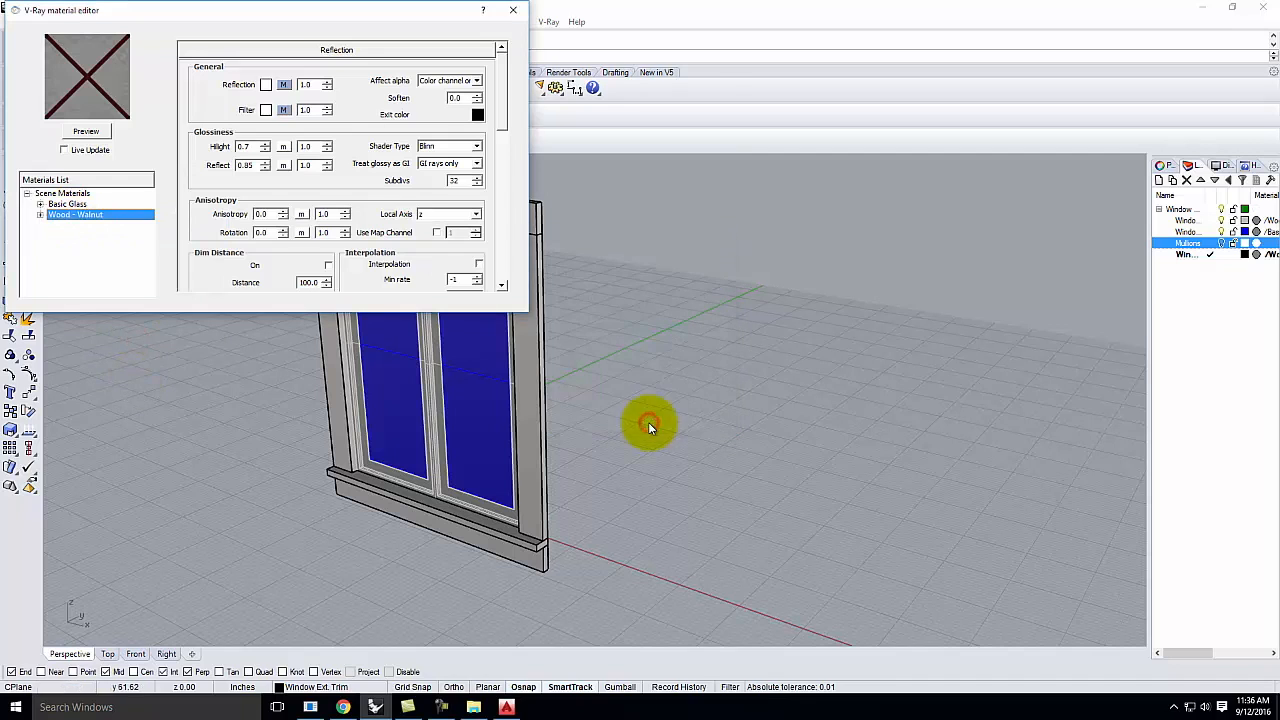
{"action": "left_click", "coordinate": [507, 11]}
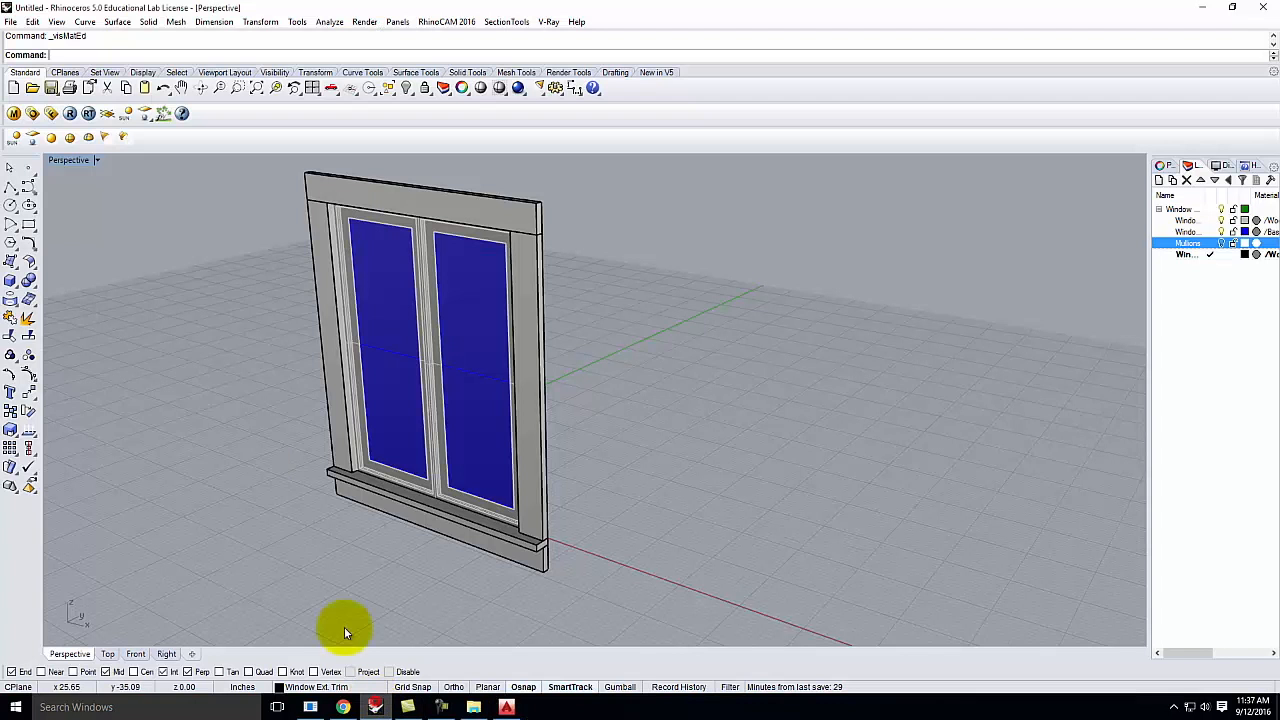
Set the Perspective viewport to Rendered display and examine the wood grain on the trim boards.
{"action": "left_click", "coordinate": [95, 161]}
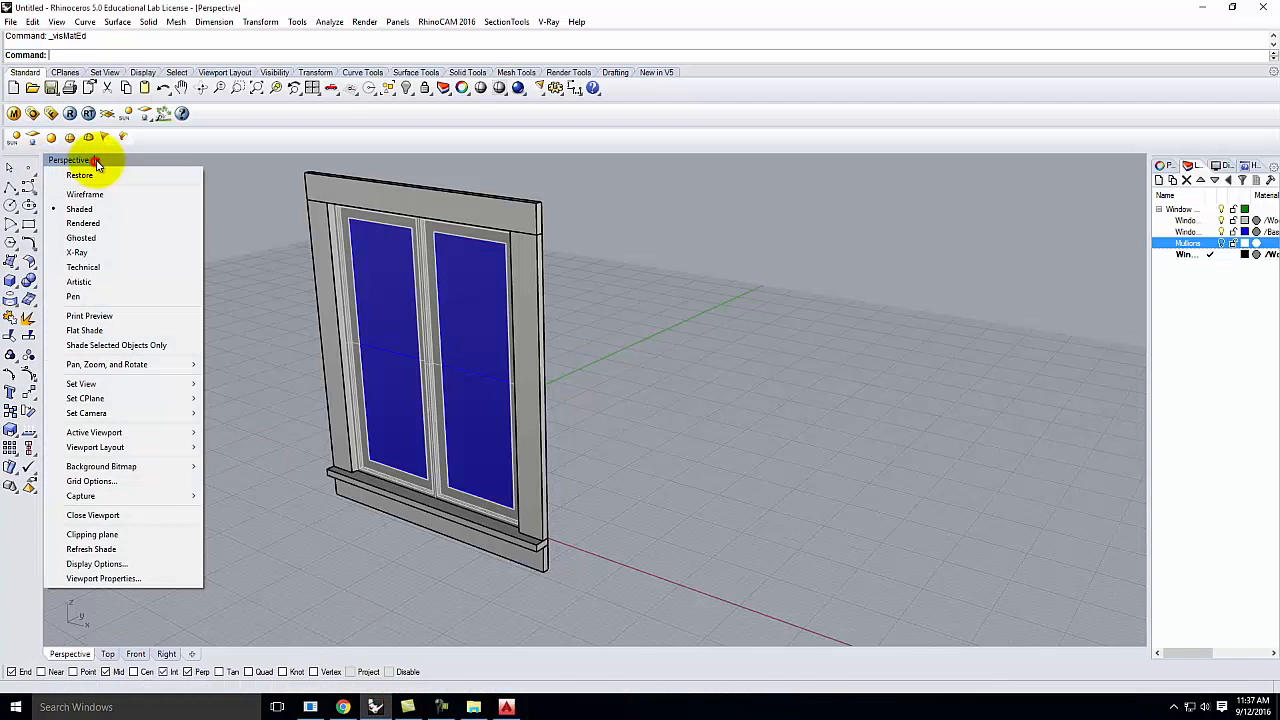
{"action": "left_click", "coordinate": [97, 224]}
{"action": "scroll", "coordinate": [514, 200], "scroll_direction": "up", "scroll_amount": 4}
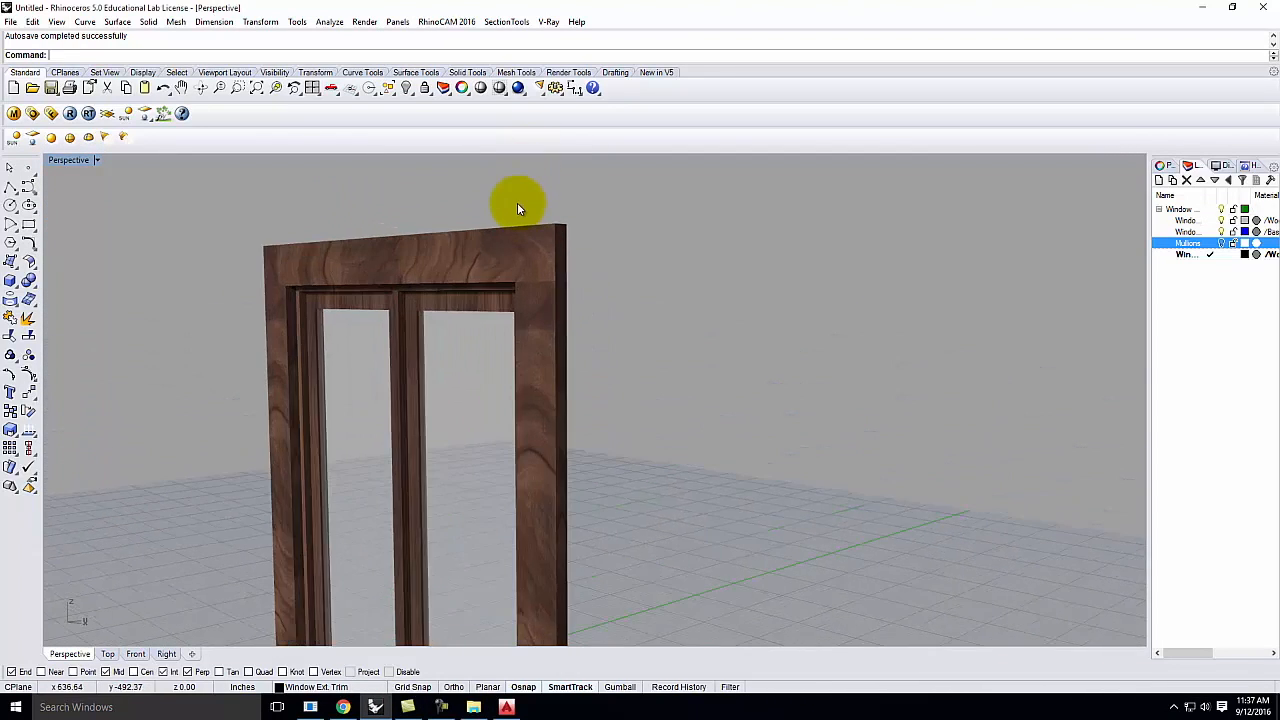
{"action": "scroll", "coordinate": [463, 343], "scroll_direction": "down", "scroll_amount": 3}
{"action": "scroll", "coordinate": [433, 303], "scroll_direction": "up", "scroll_amount": 4}
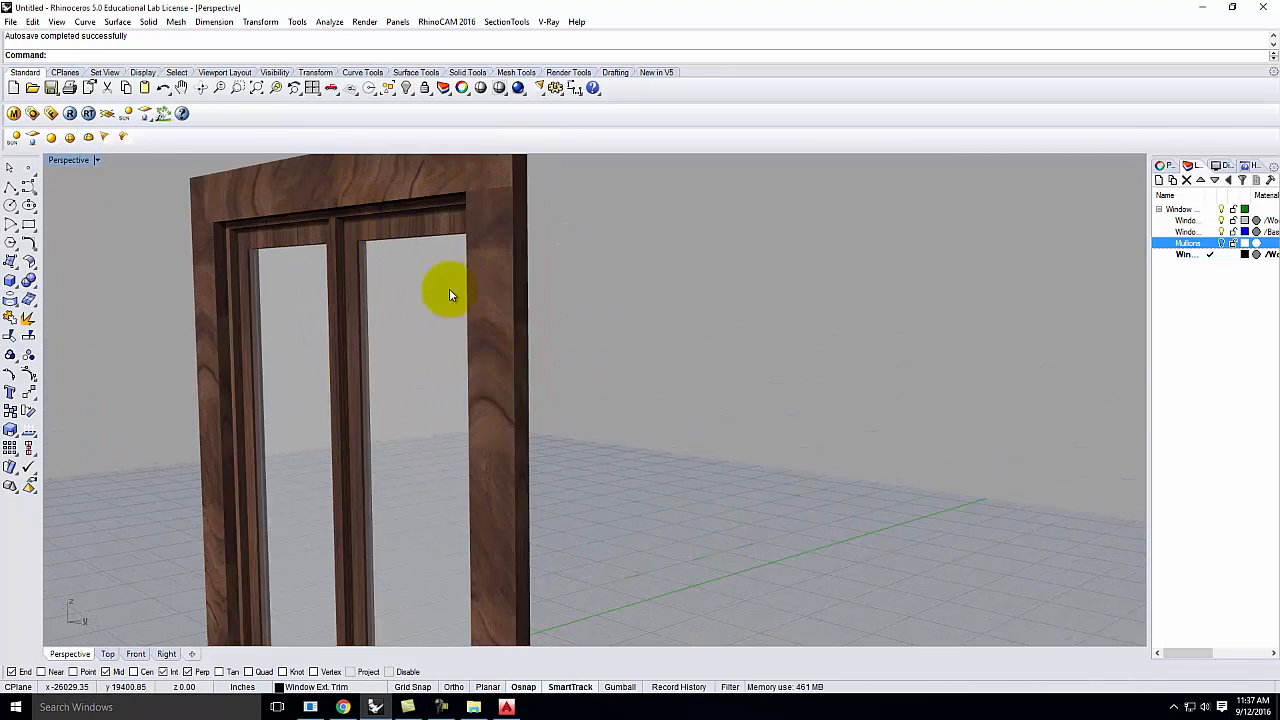
{"action": "scroll", "coordinate": [449, 295], "scroll_direction": "down", "scroll_amount": 2}
{"action": "scroll", "coordinate": [410, 264], "scroll_direction": "up", "scroll_amount": 5}
Apply box texture mapping to the head trim board using its bounding box, World coordinates and capped ends.
{"action": "right_click_drag", "start_coordinate": [465, 247], "coordinate": [506, 257]}
{"action": "left_click", "coordinate": [508, 244]}
{"action": "scroll", "coordinate": [610, 240], "scroll_direction": "down", "scroll_amount": 3}
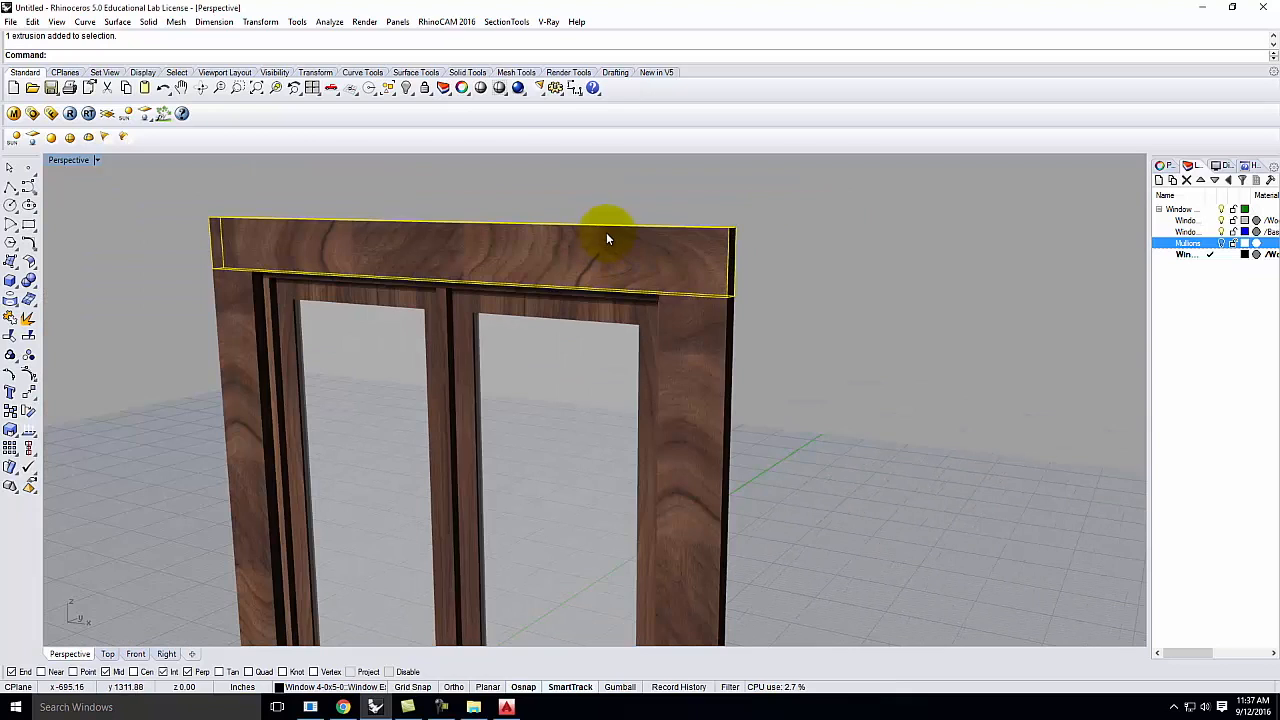
{"action": "scroll", "coordinate": [606, 237], "scroll_direction": "up", "scroll_amount": 2}
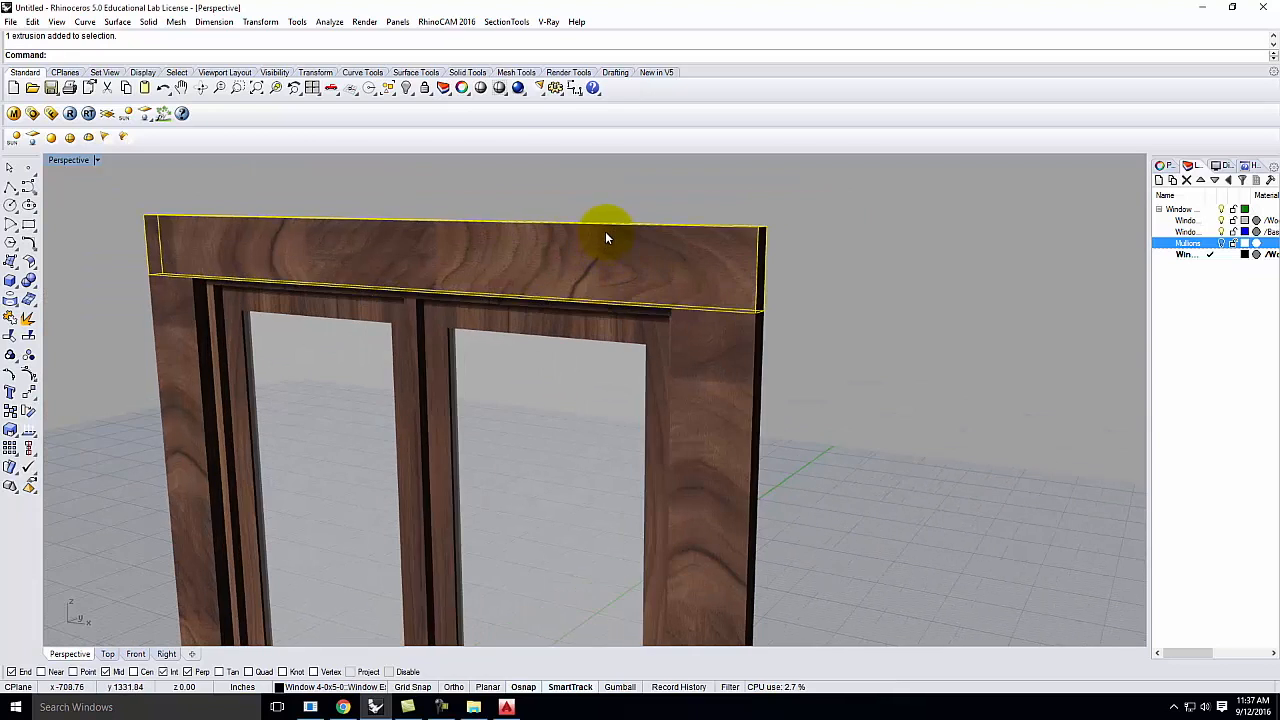
{"action": "left_click", "coordinate": [1168, 165]}
{"action": "left_click", "coordinate": [1202, 187]}
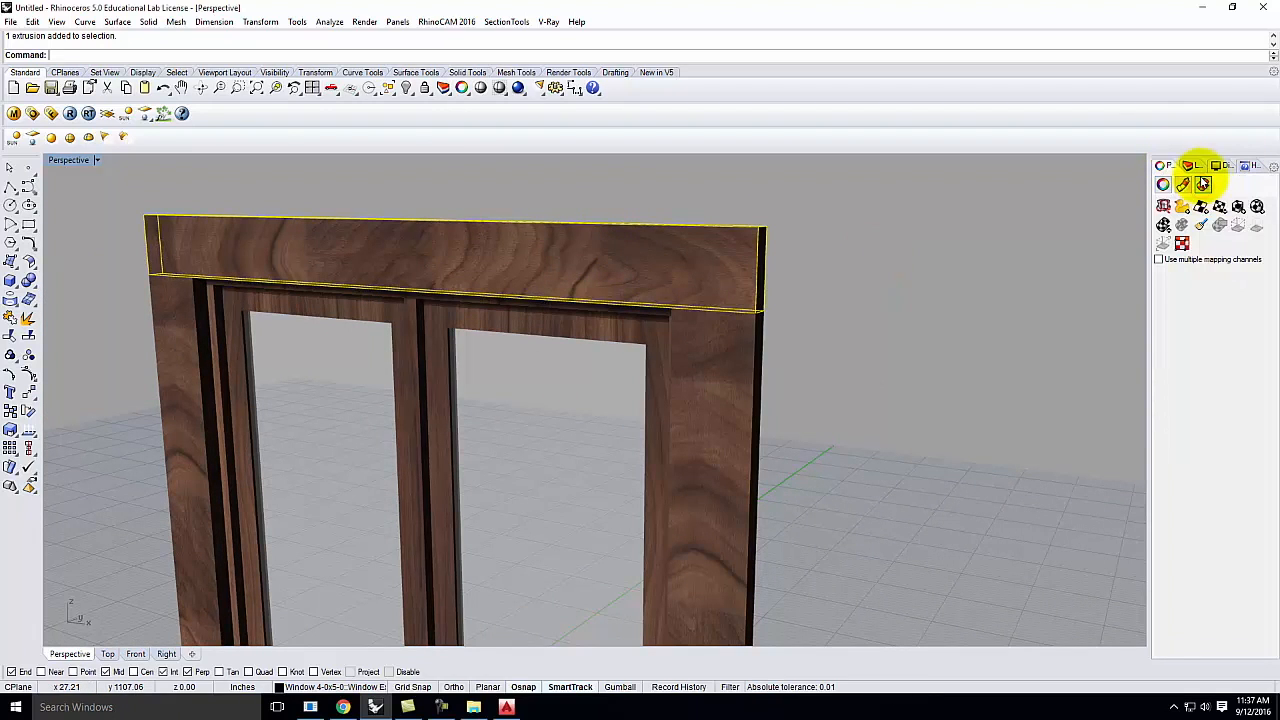
{"action": "left_click", "coordinate": [1237, 206]}
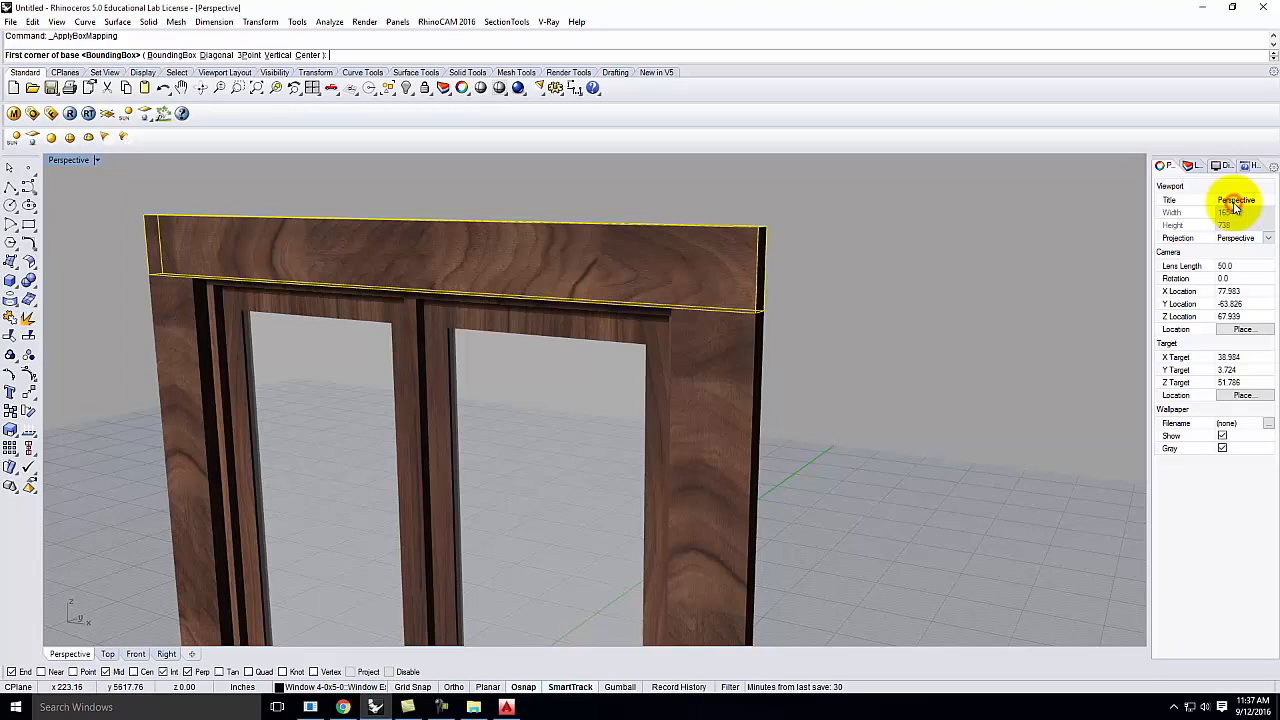
{"action": "left_click", "coordinate": [175, 56]}
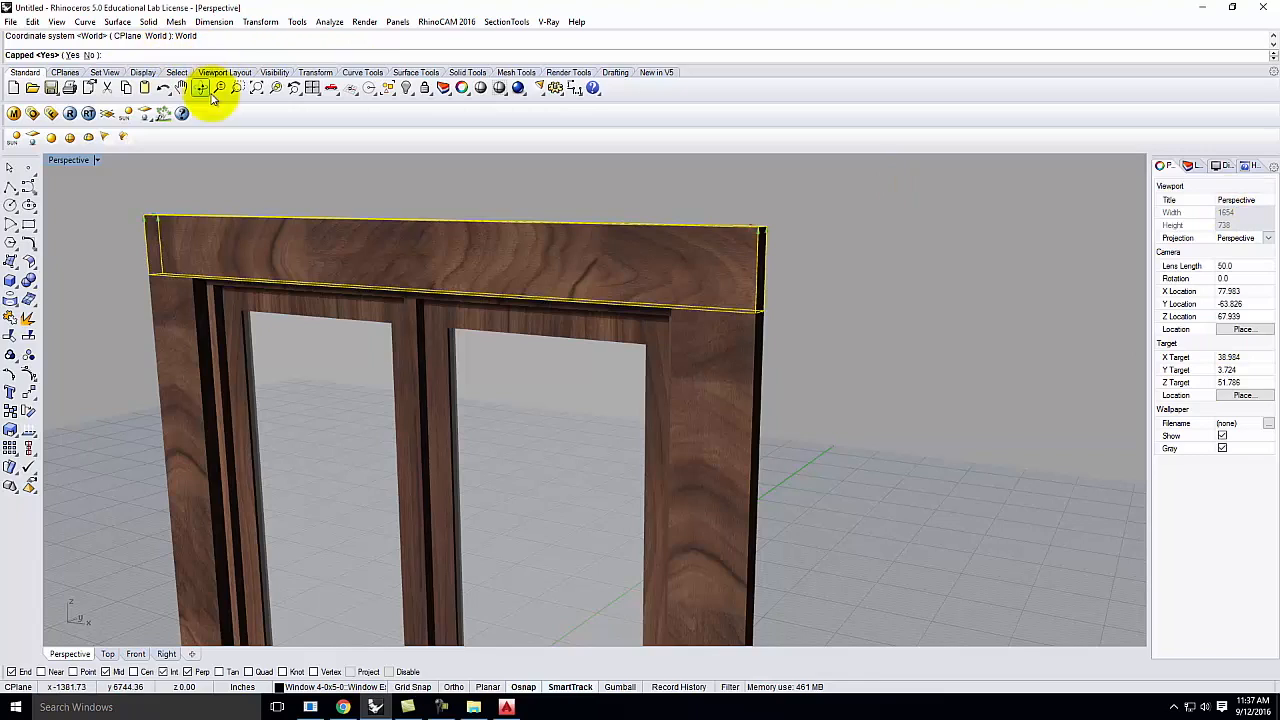
{"action": "left_click", "coordinate": [75, 56]}
{"action": "right_click_drag", "start_coordinate": [610, 287], "coordinate": [689, 263]}
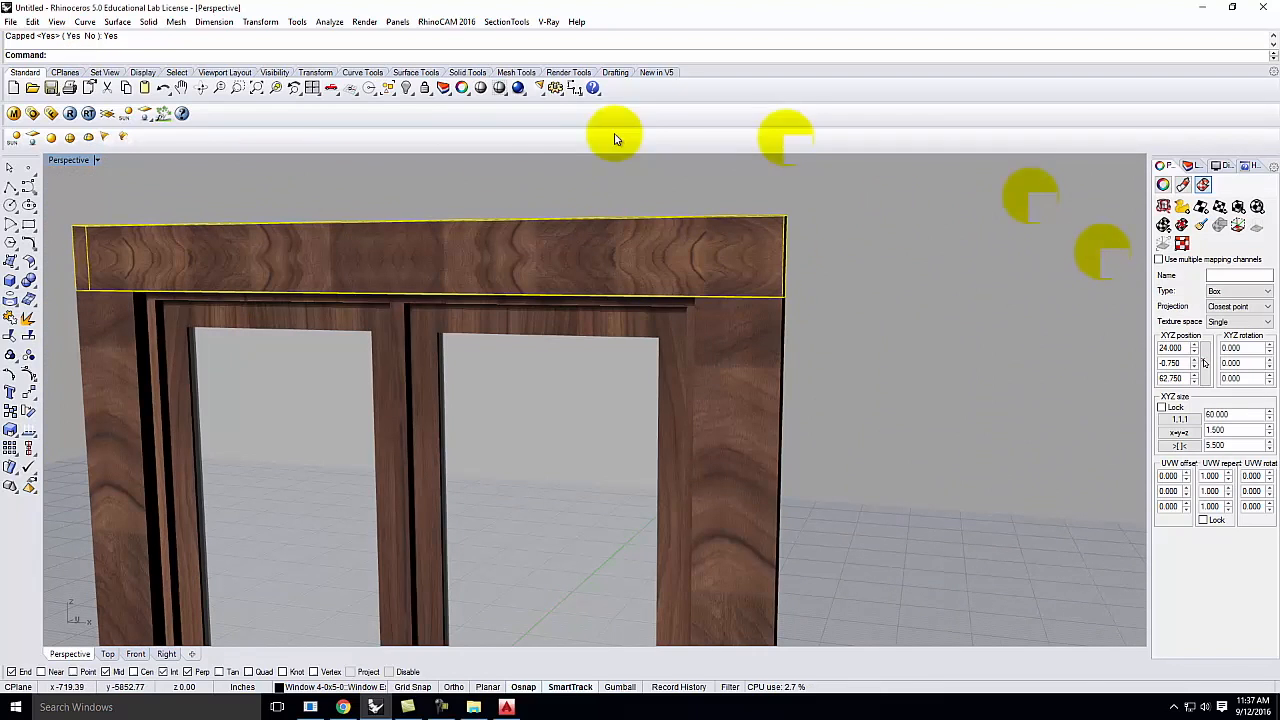
Load the V-Ray material Wood - Dark Oak from the Wood materials folder into the scene materials.
{"action": "left_click", "coordinate": [15, 114]}
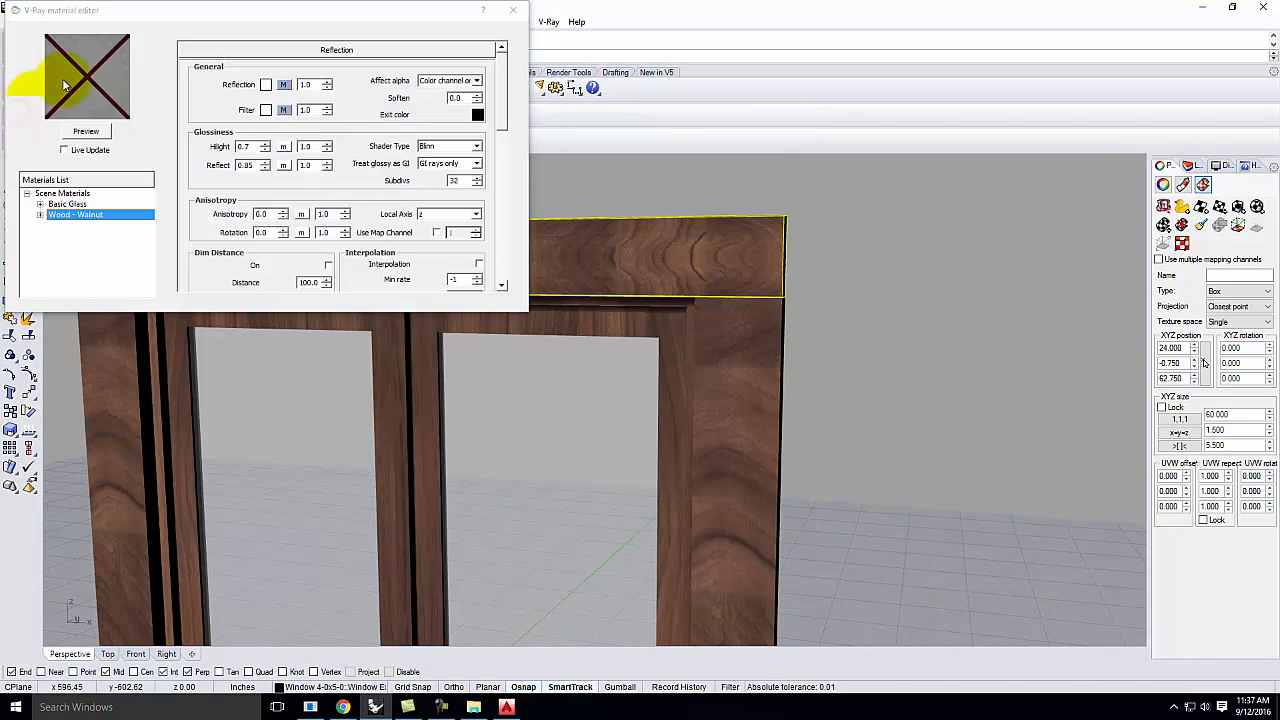
{"action": "right_click", "coordinate": [79, 219]}
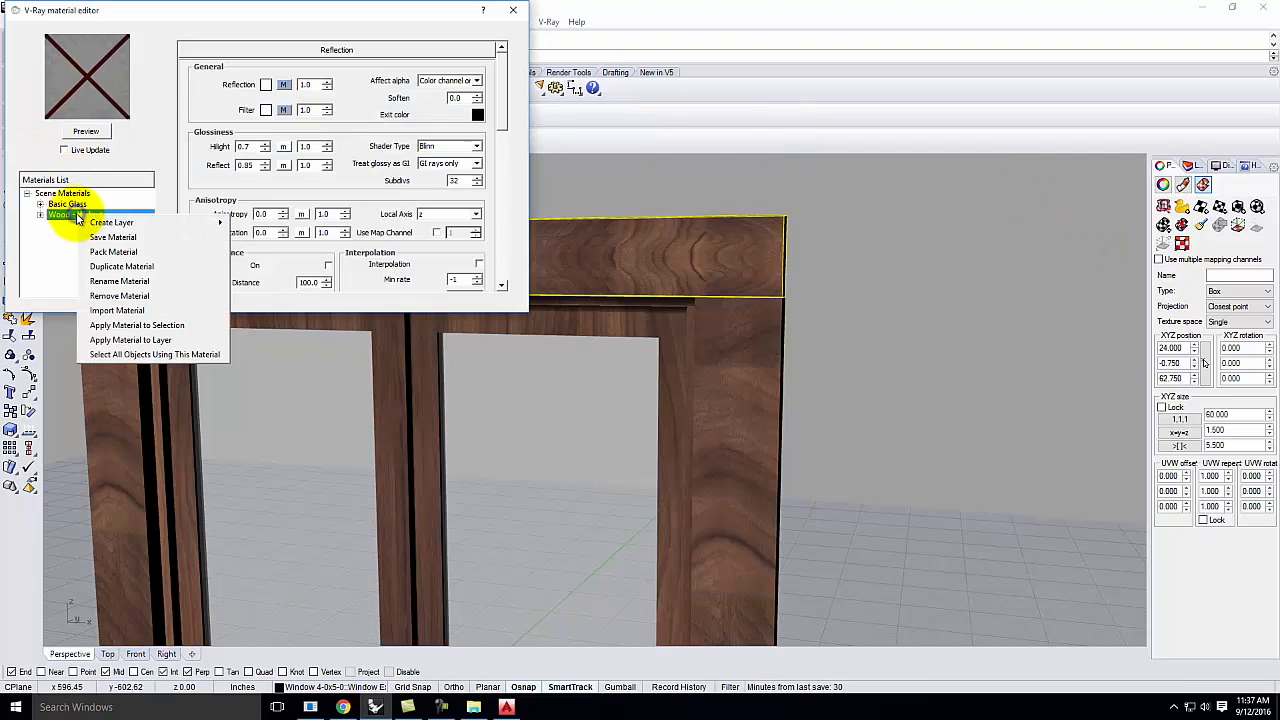
{"action": "right_click", "coordinate": [63, 192]}
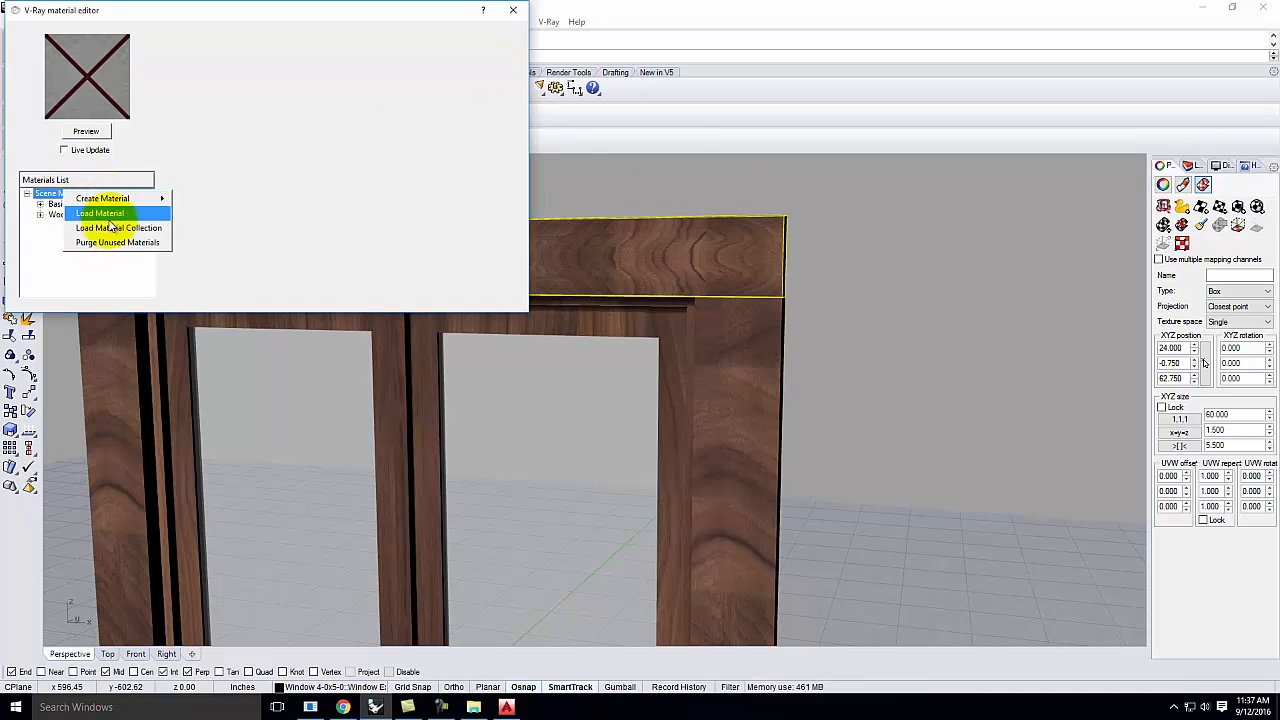
{"action": "left_click", "coordinate": [103, 214]}
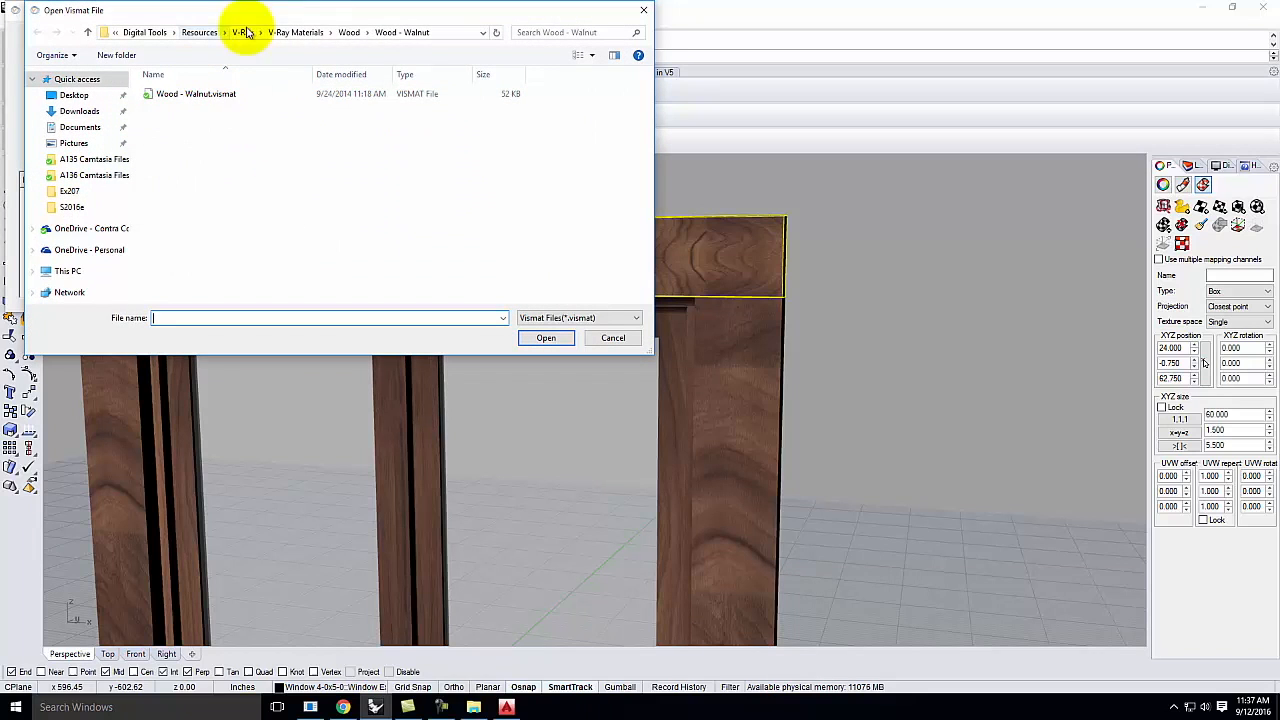
{"action": "left_click", "coordinate": [349, 33]}
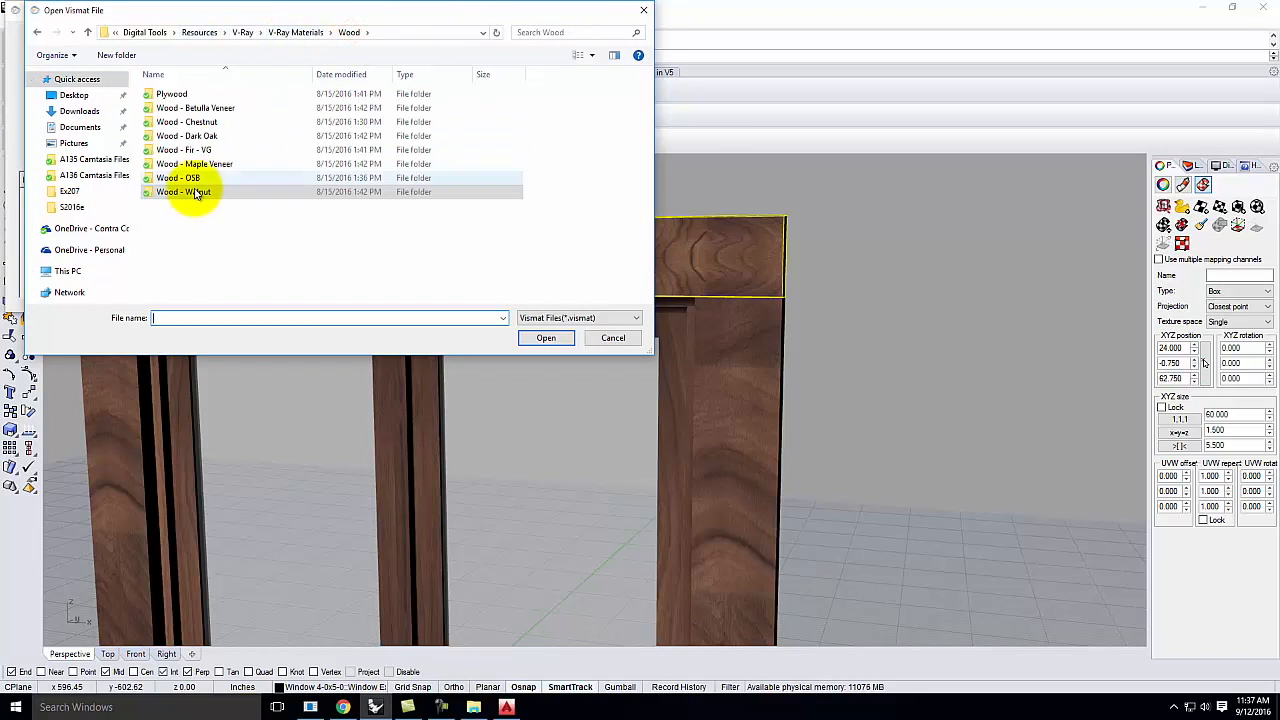
{"action": "double_click", "coordinate": [213, 140]}
{"action": "double_click", "coordinate": [204, 92]}
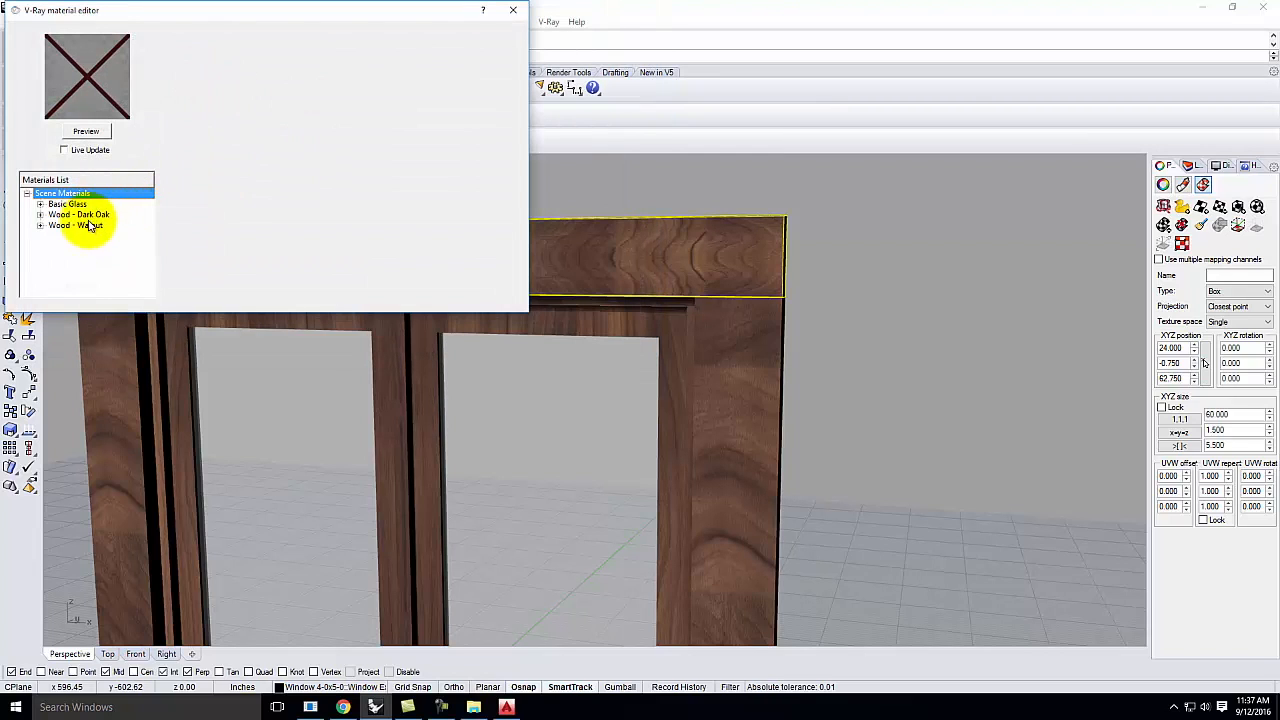
Apply the V-Ray material Wood - Dark Oak to the Window Ext. Trim layer.
{"action": "right_click", "coordinate": [101, 217]}
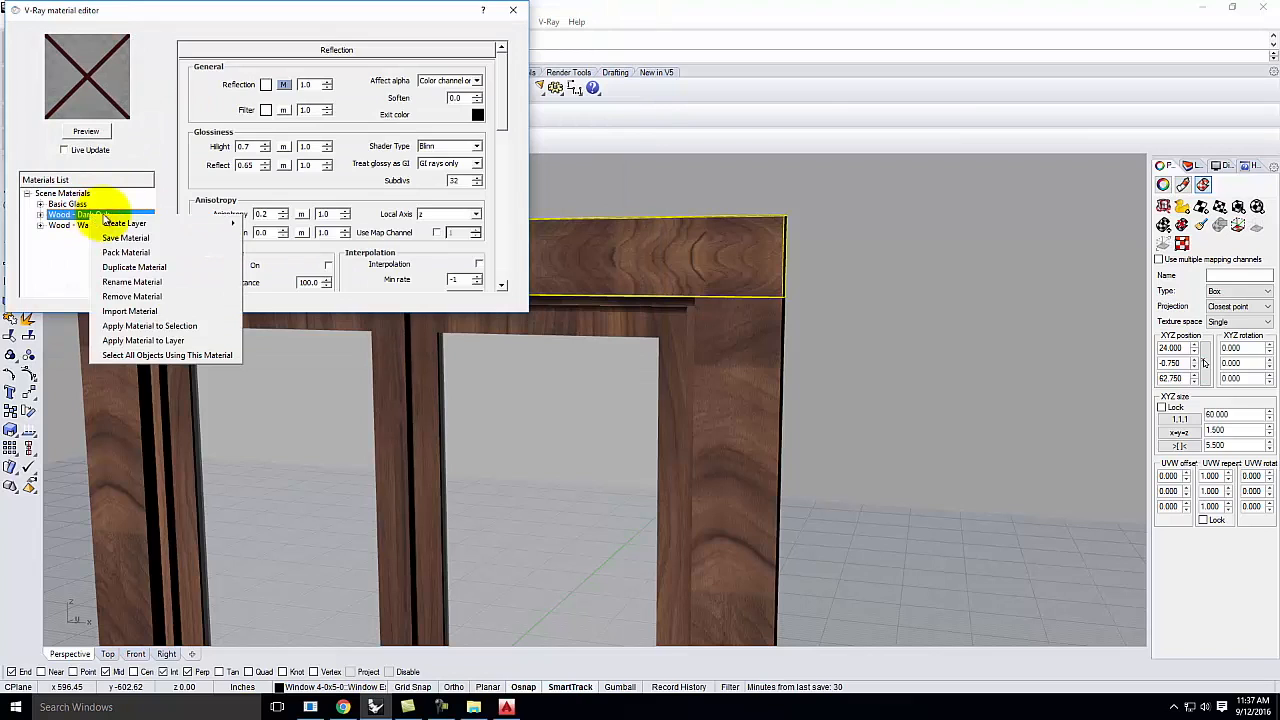
{"action": "left_click", "coordinate": [150, 340]}
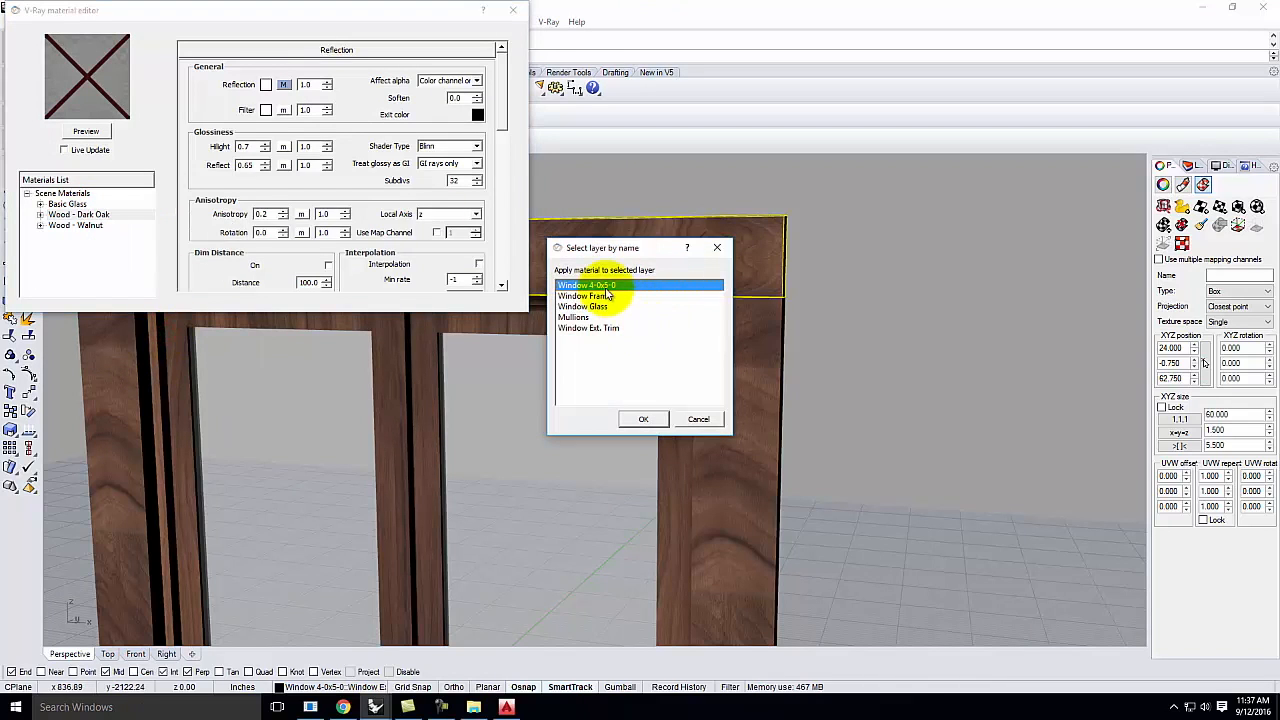
{"action": "left_click", "coordinate": [594, 328]}
{"action": "left_click", "coordinate": [643, 419]}
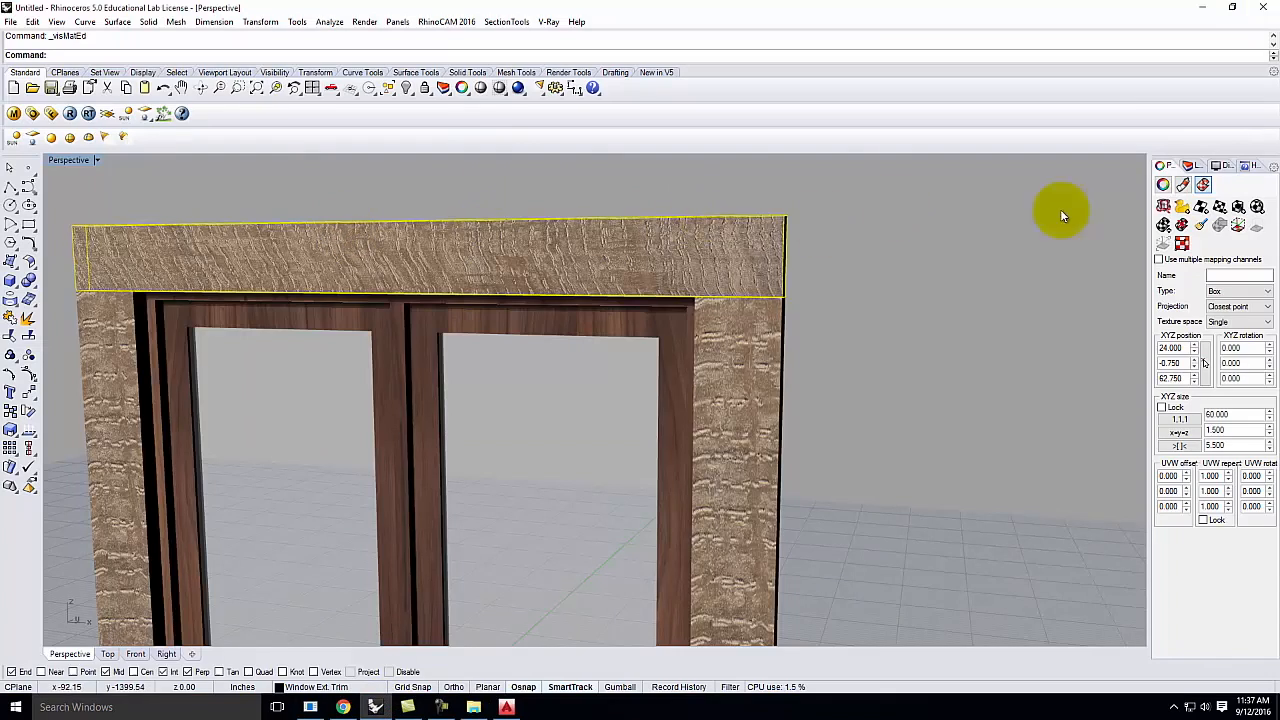
{"action": "right_click_drag", "start_coordinate": [1060, 209], "coordinate": [1094, 306]}
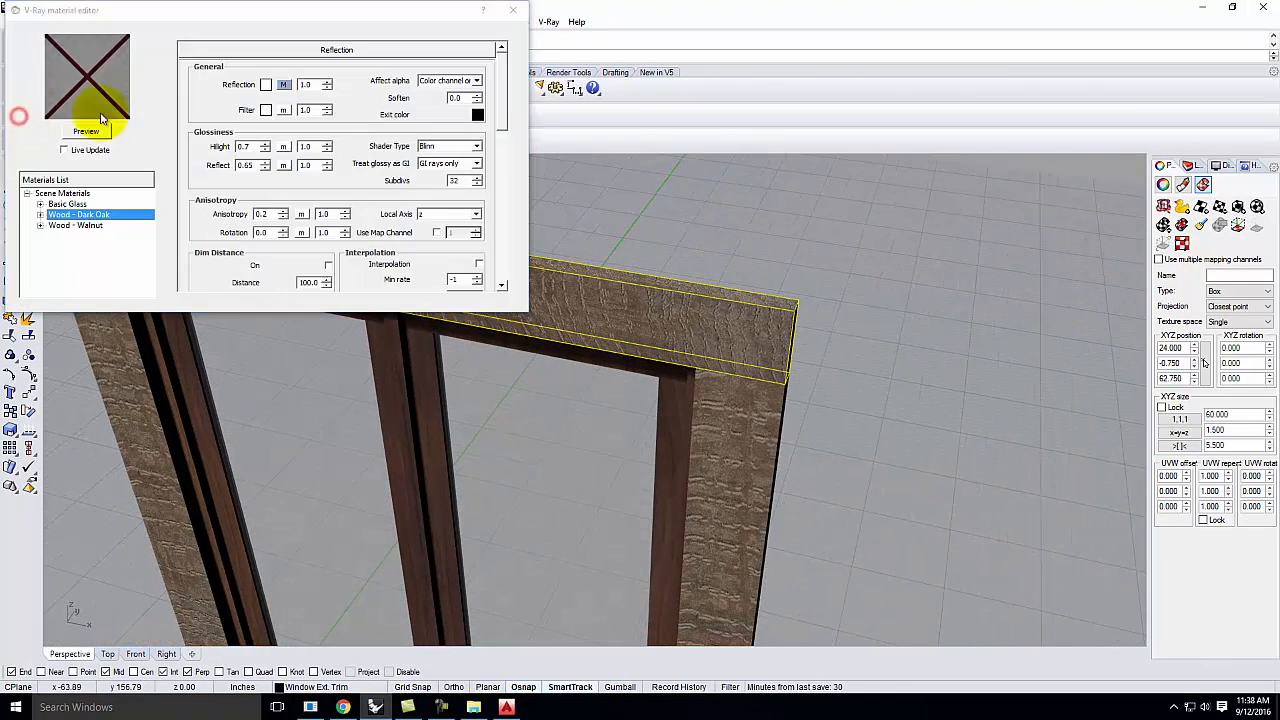
Load the V-Ray material Wood - Fir - VG from the Wood materials folder into the scene materials.
{"action": "left_click", "coordinate": [86, 195]}
{"action": "right_click", "coordinate": [86, 196]}
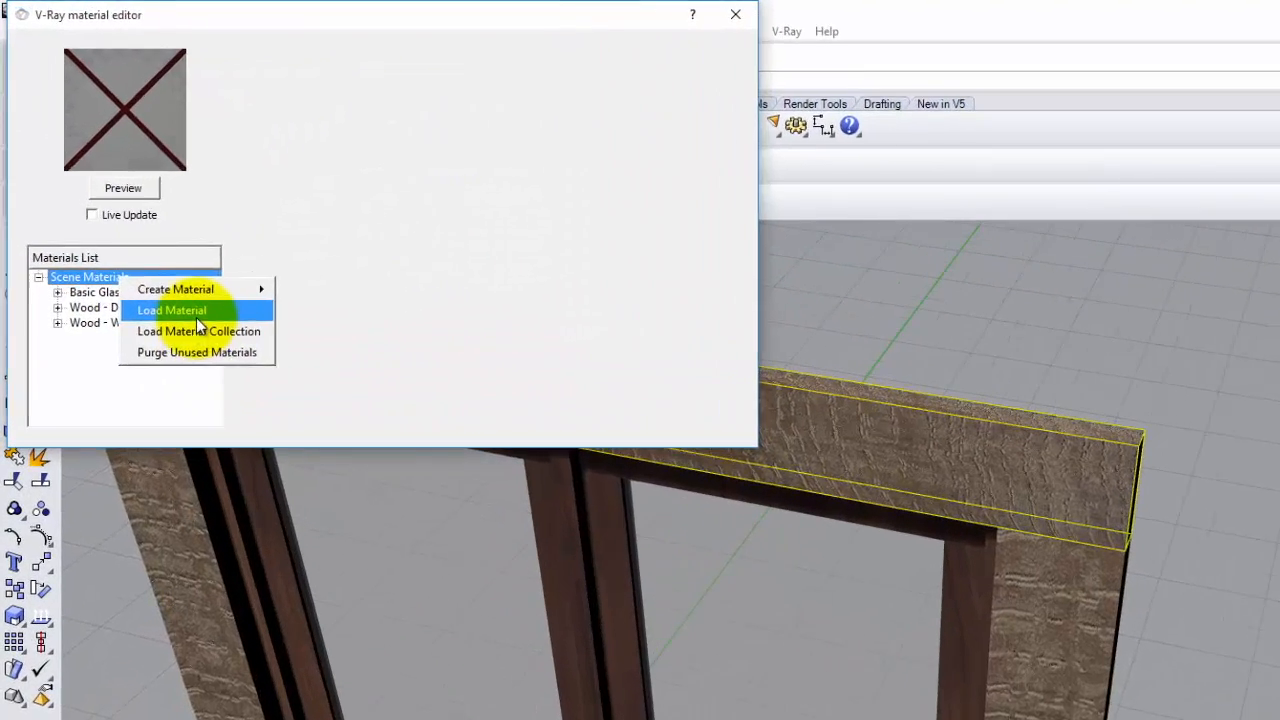
{"action": "left_click", "coordinate": [120, 216]}
{"action": "left_click", "coordinate": [522, 49]}
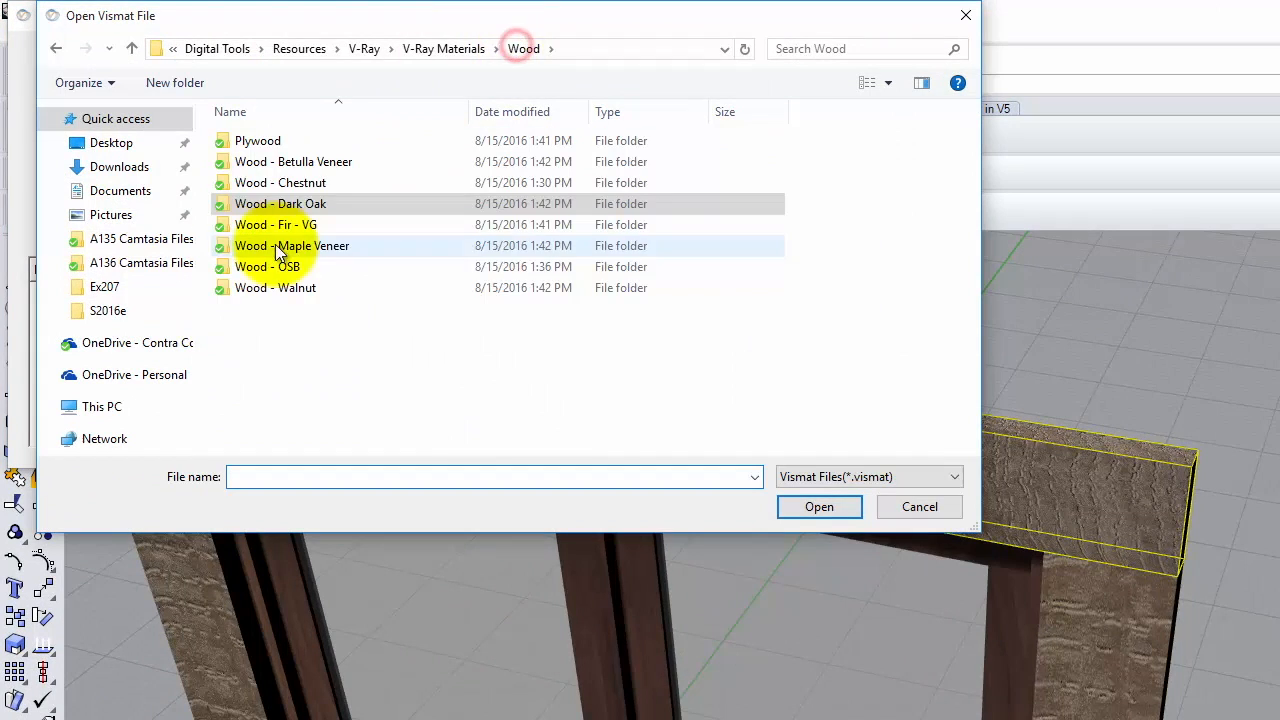
{"action": "double_click", "coordinate": [286, 221]}
{"action": "double_click", "coordinate": [280, 170]}
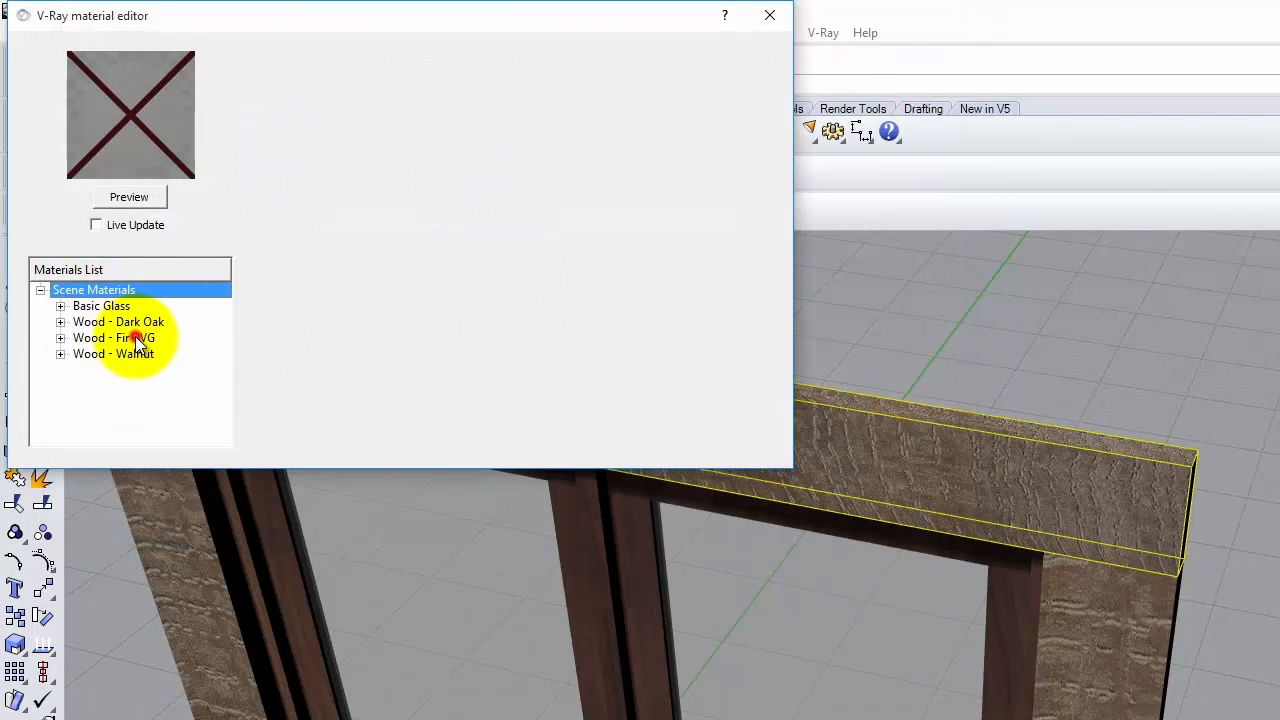
Apply the material Wood - Fir - VG to the selected head trim board and deselect the board.
{"action": "left_click", "coordinate": [135, 336]}
{"action": "right_click", "coordinate": [119, 336]}
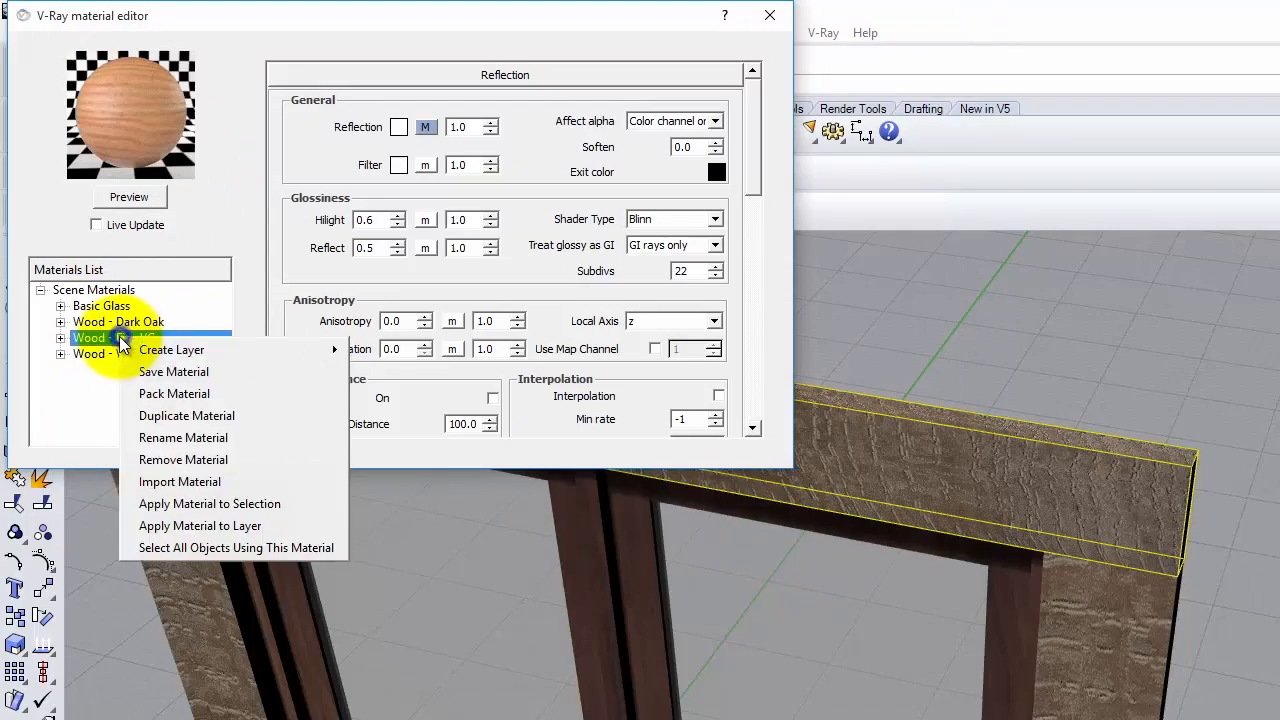
{"action": "left_click", "coordinate": [248, 505]}
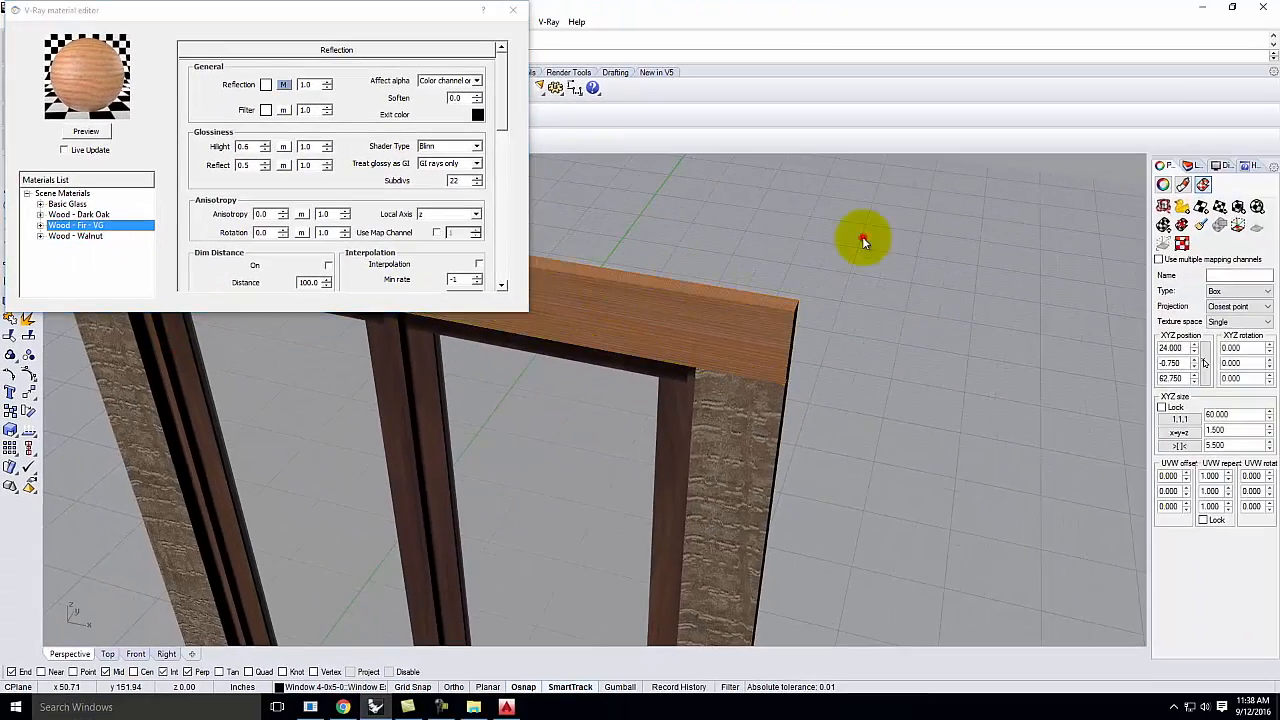
{"action": "left_click", "coordinate": [862, 237]}
Apply box texture mapping to the right-hand side trim board using its bounding box, World coordinates and capped ends.
{"action": "right_click_drag", "start_coordinate": [868, 405], "coordinate": [783, 332]}
{"action": "scroll", "coordinate": [754, 270], "scroll_direction": "up", "scroll_amount": 7}
{"action": "right_click_drag", "start_coordinate": [752, 269], "coordinate": [734, 337]}
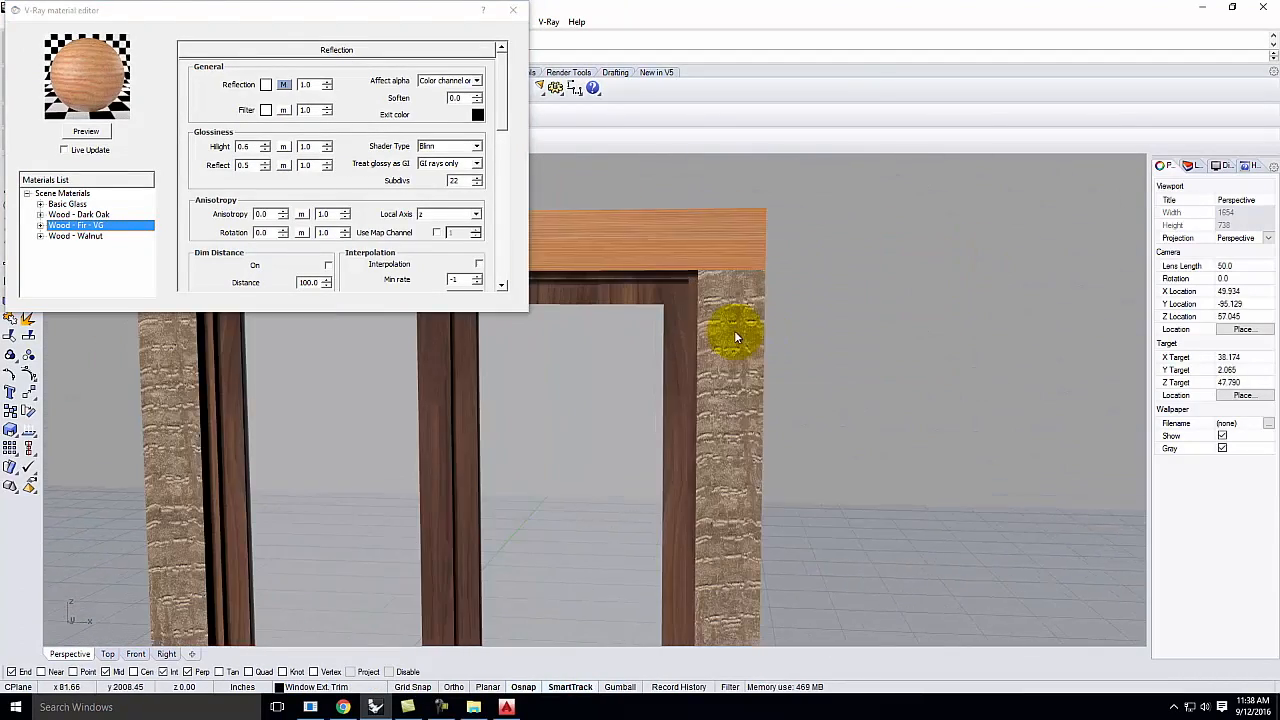
{"action": "left_click", "coordinate": [734, 333]}
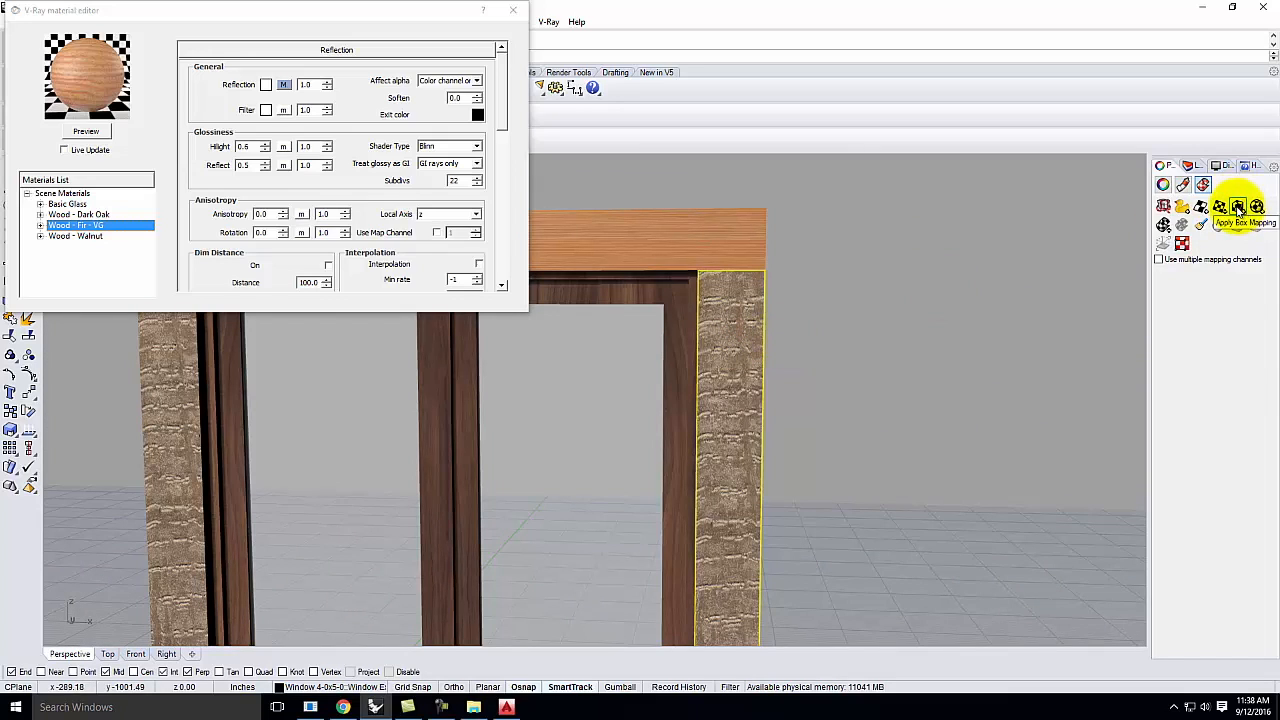
{"action": "left_click", "coordinate": [1238, 208]}
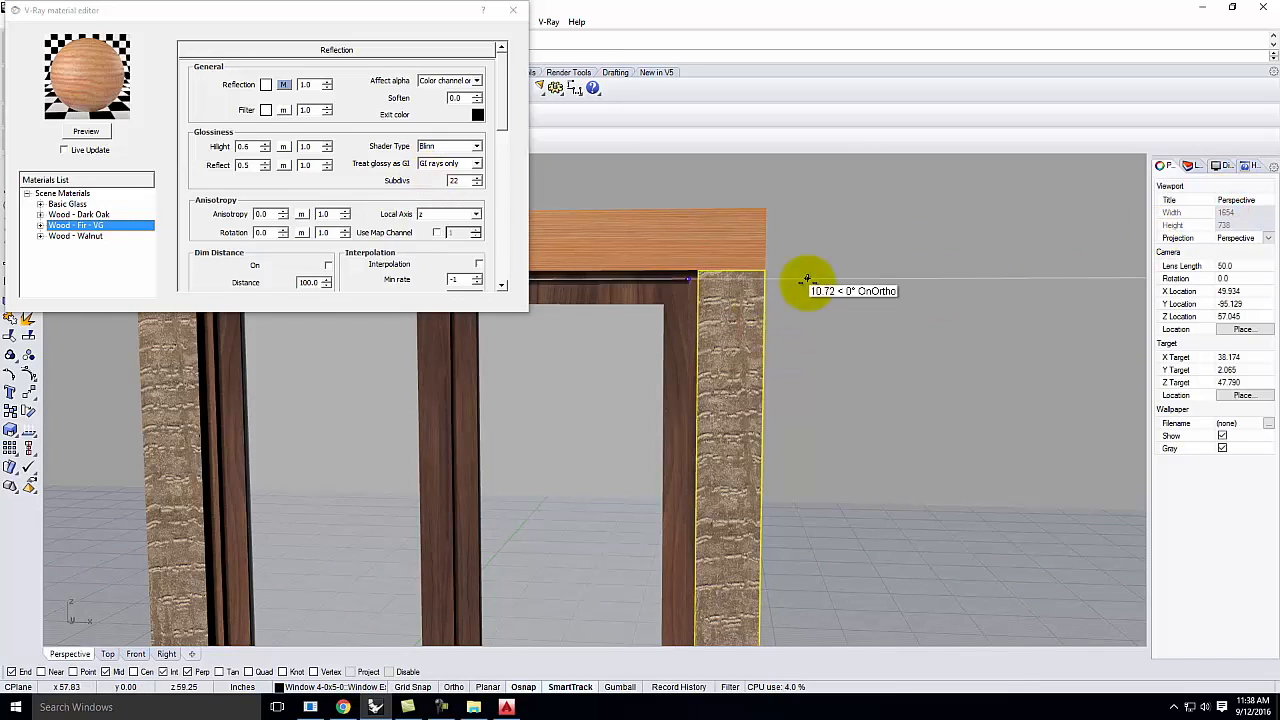
{"action": "left_click_drag", "start_coordinate": [446, 9], "coordinate": [446, 61]}
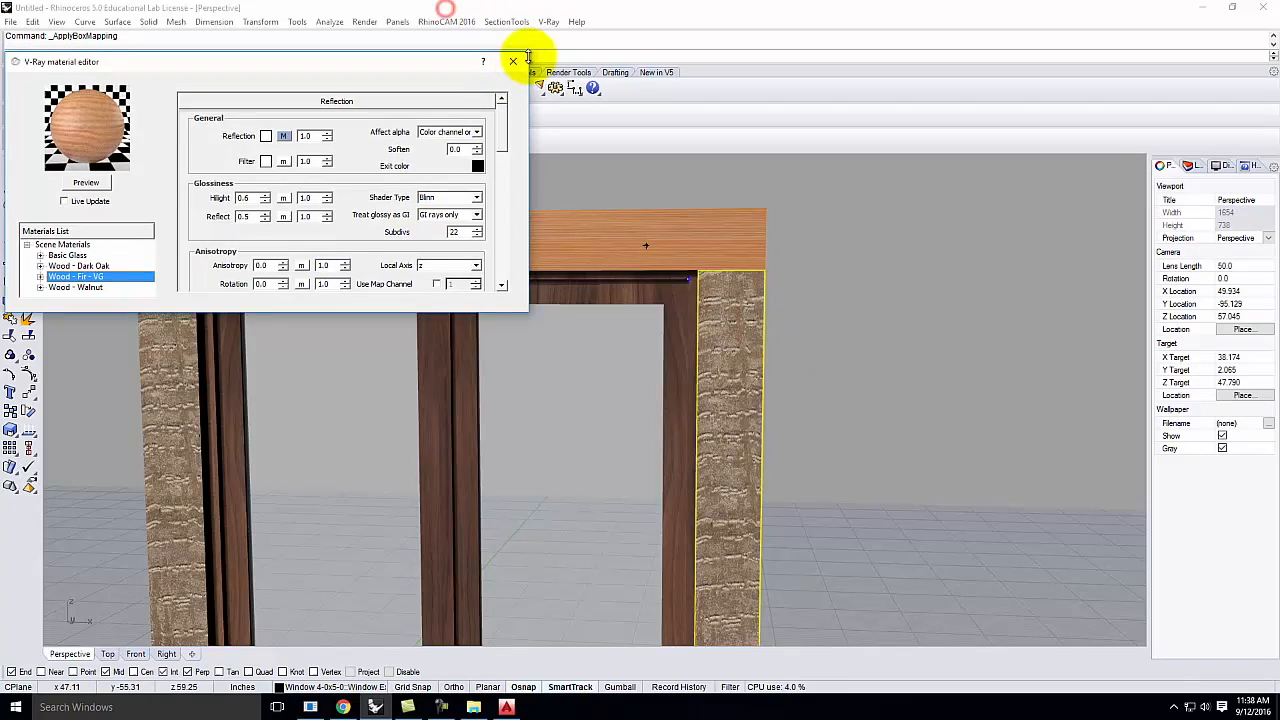
{"action": "left_click", "coordinate": [514, 62]}
{"action": "left_click", "coordinate": [172, 55]}
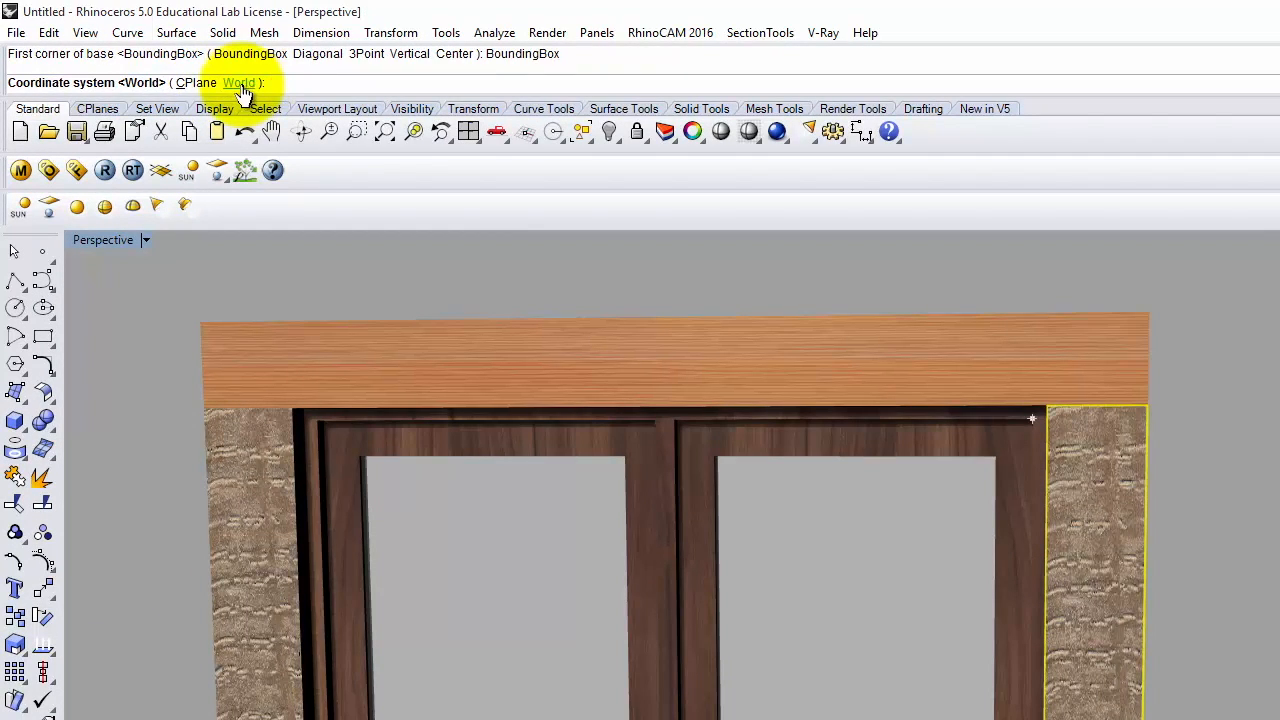
{"action": "left_click", "coordinate": [240, 84]}
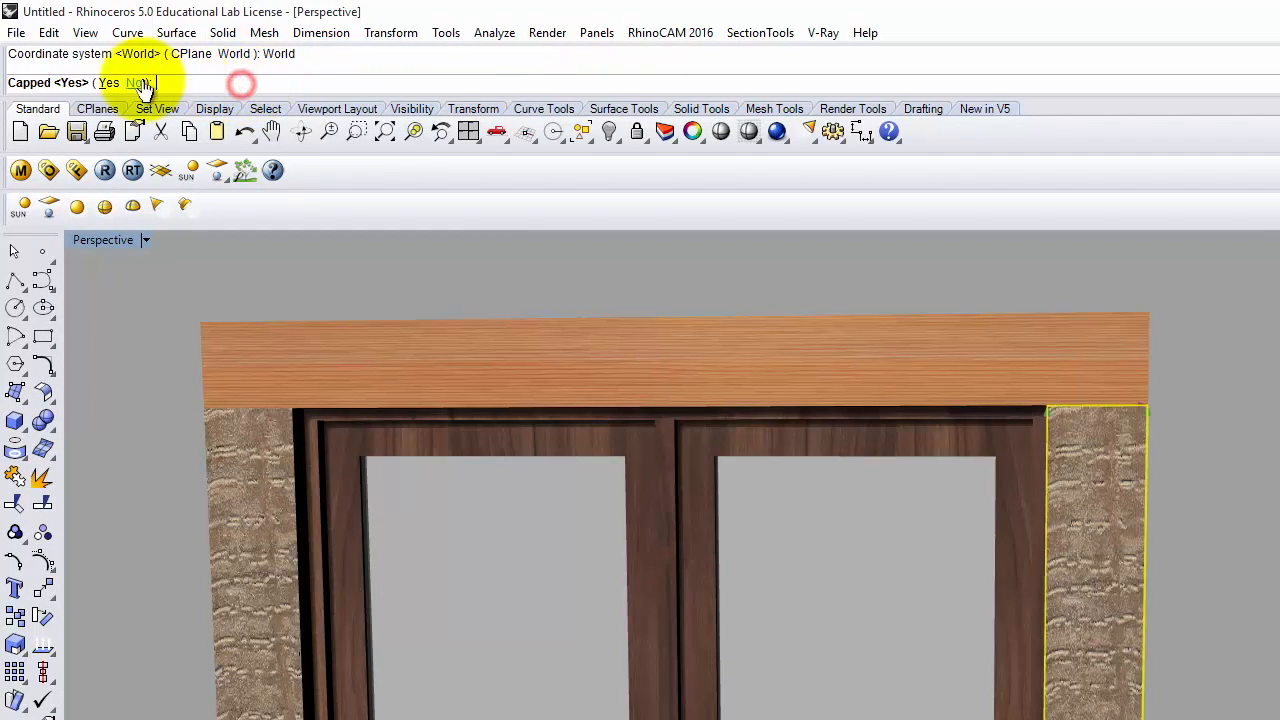
{"action": "left_click", "coordinate": [116, 86]}
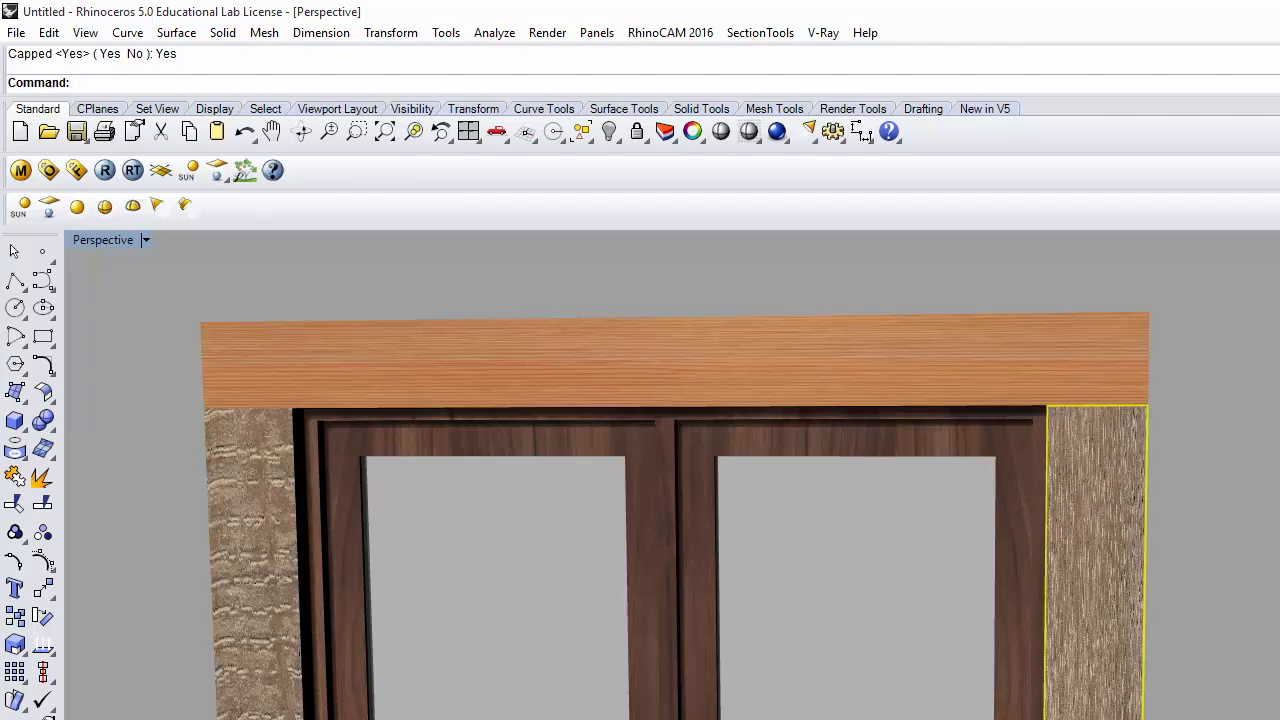
Apply the V-Ray material Wood - Fir - VG to the whole Window Ext. Trim layer.
{"action": "left_click", "coordinate": [20, 33]}
{"action": "left_click", "coordinate": [20, 33]}
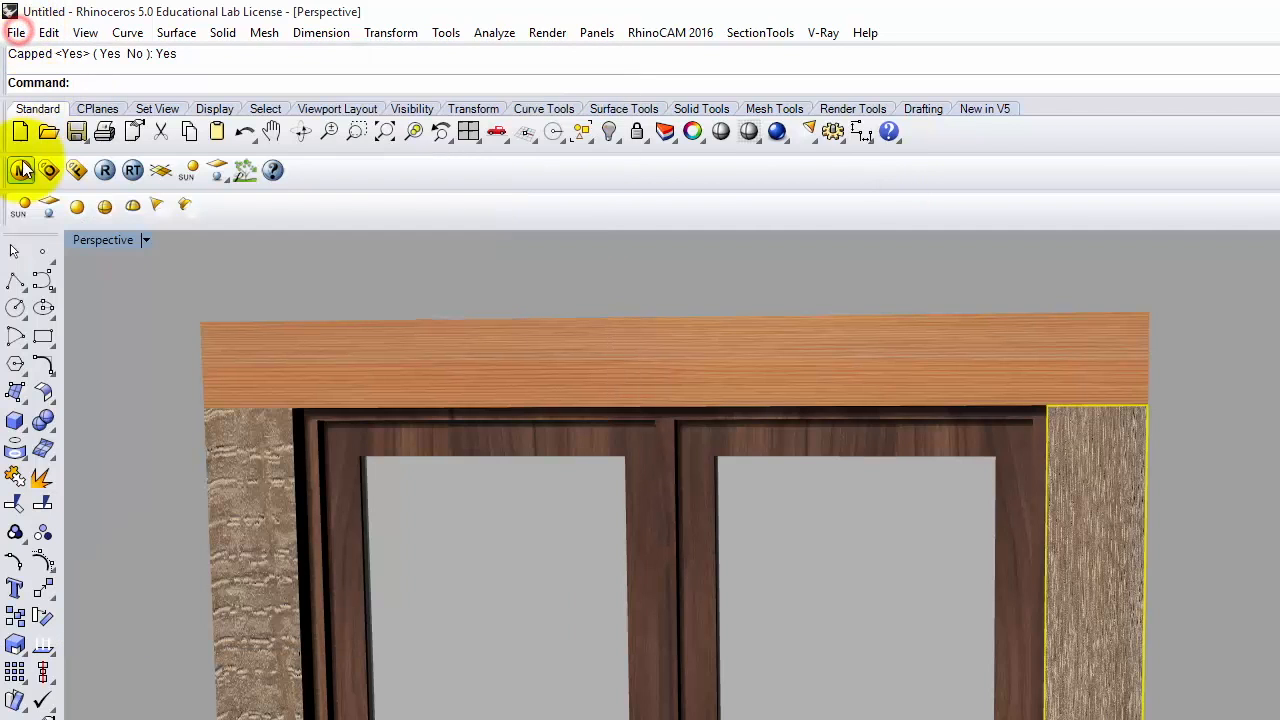
{"action": "left_click", "coordinate": [21, 170]}
{"action": "right_click", "coordinate": [155, 334]}
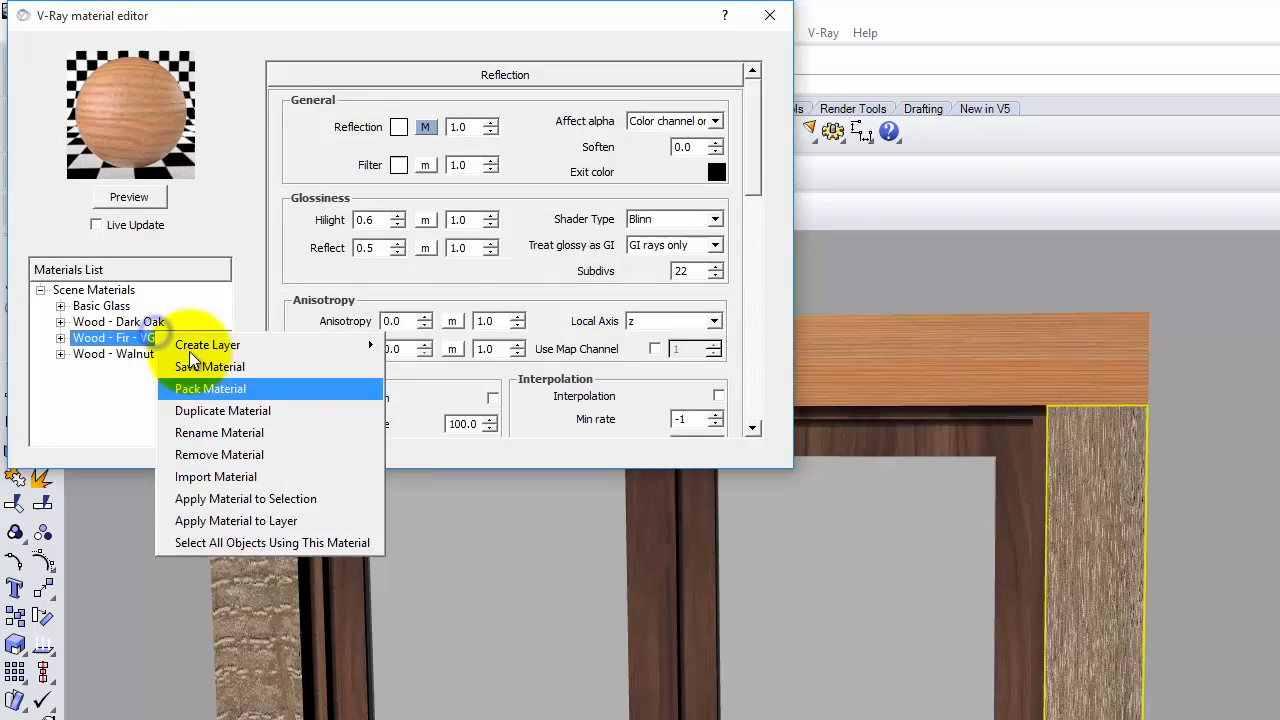
{"action": "left_click", "coordinate": [246, 519]}
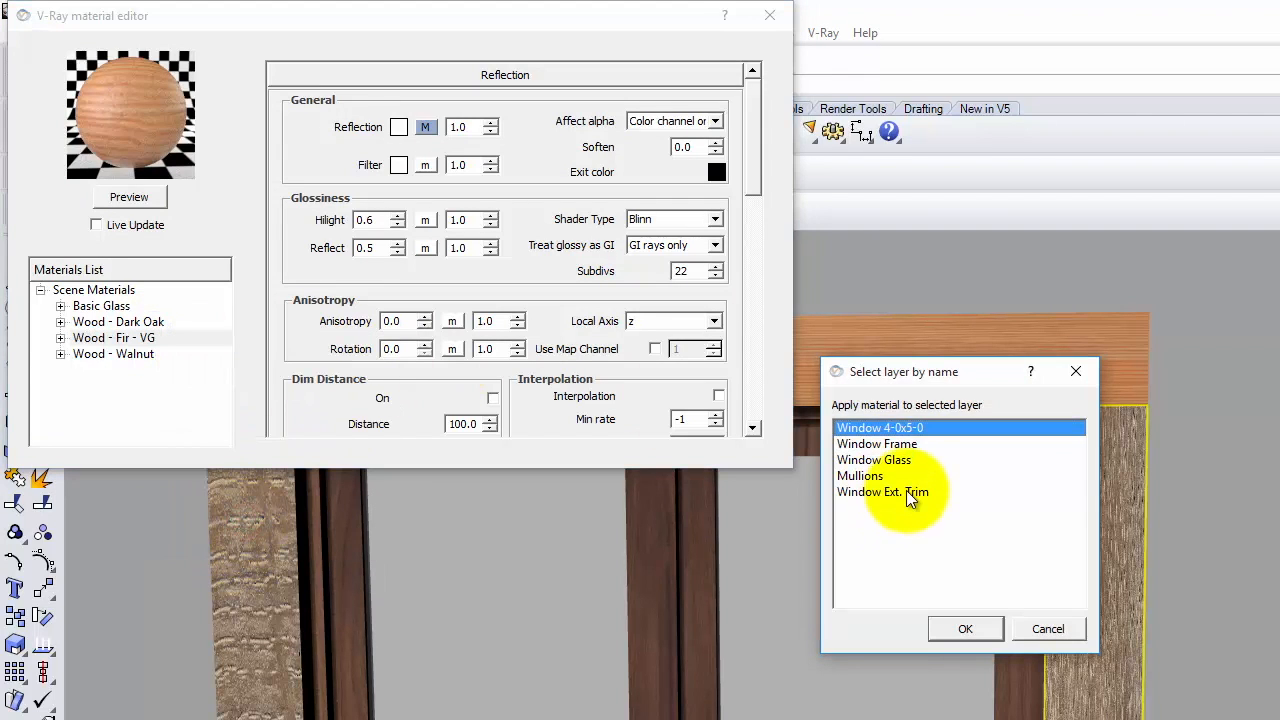
{"action": "left_click", "coordinate": [910, 492]}
{"action": "left_click", "coordinate": [960, 628]}
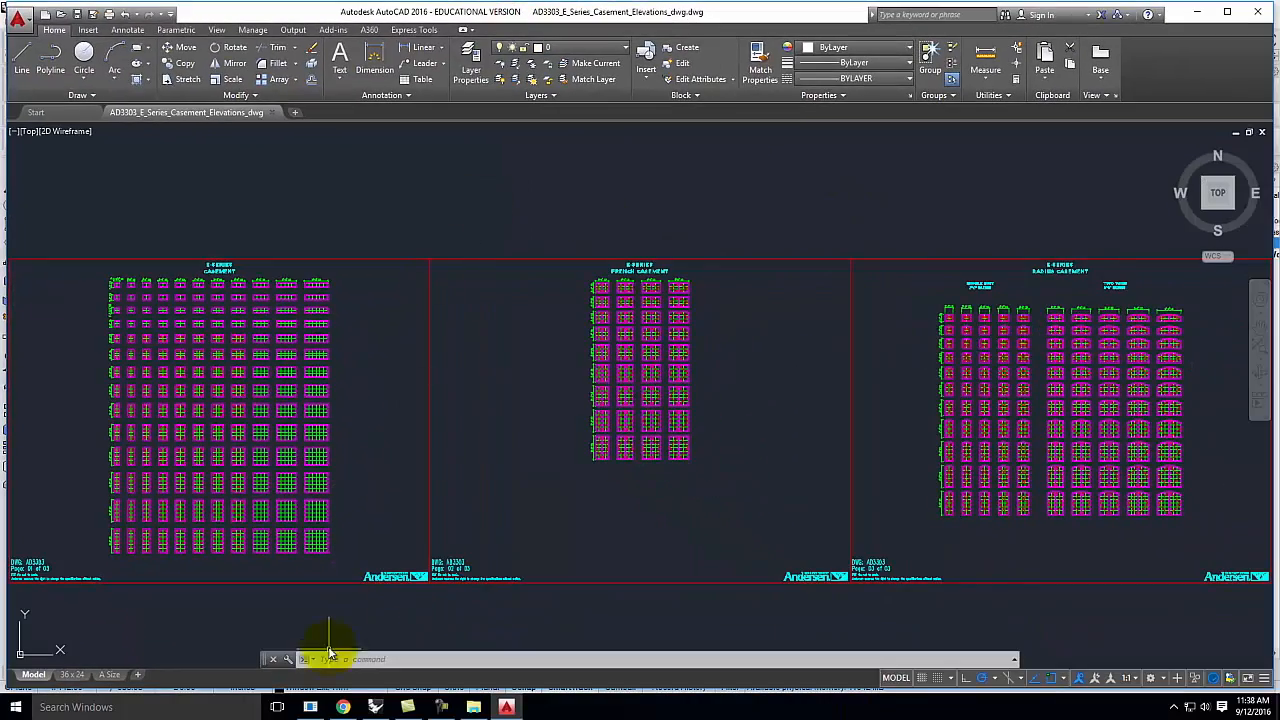
Return to Rhino and delete the texture mapping from the right-hand side trim board.
{"action": "left_click", "coordinate": [376, 706]}
{"action": "right_click_drag", "start_coordinate": [855, 373], "coordinate": [691, 360]}
{"action": "scroll", "coordinate": [670, 355], "scroll_direction": "up", "scroll_amount": 5}
{"action": "left_click", "coordinate": [637, 328]}
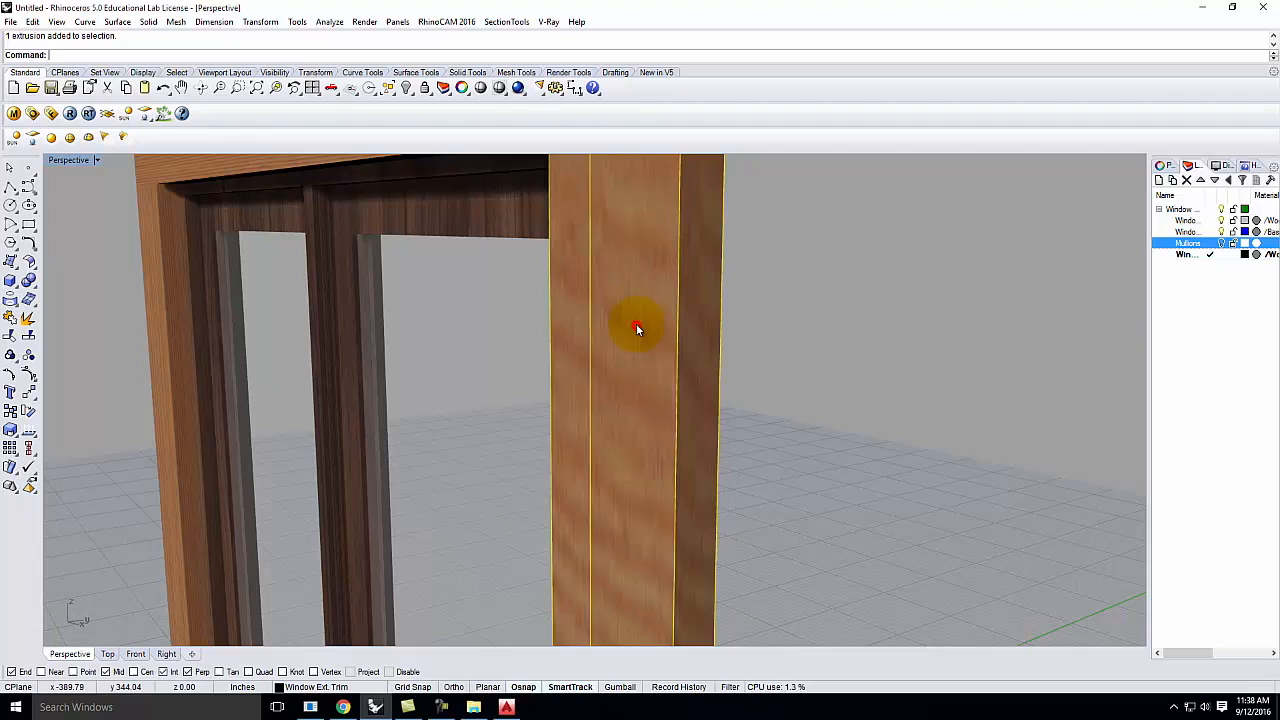
{"action": "scroll", "coordinate": [350, 262], "scroll_direction": "down", "scroll_amount": 5}
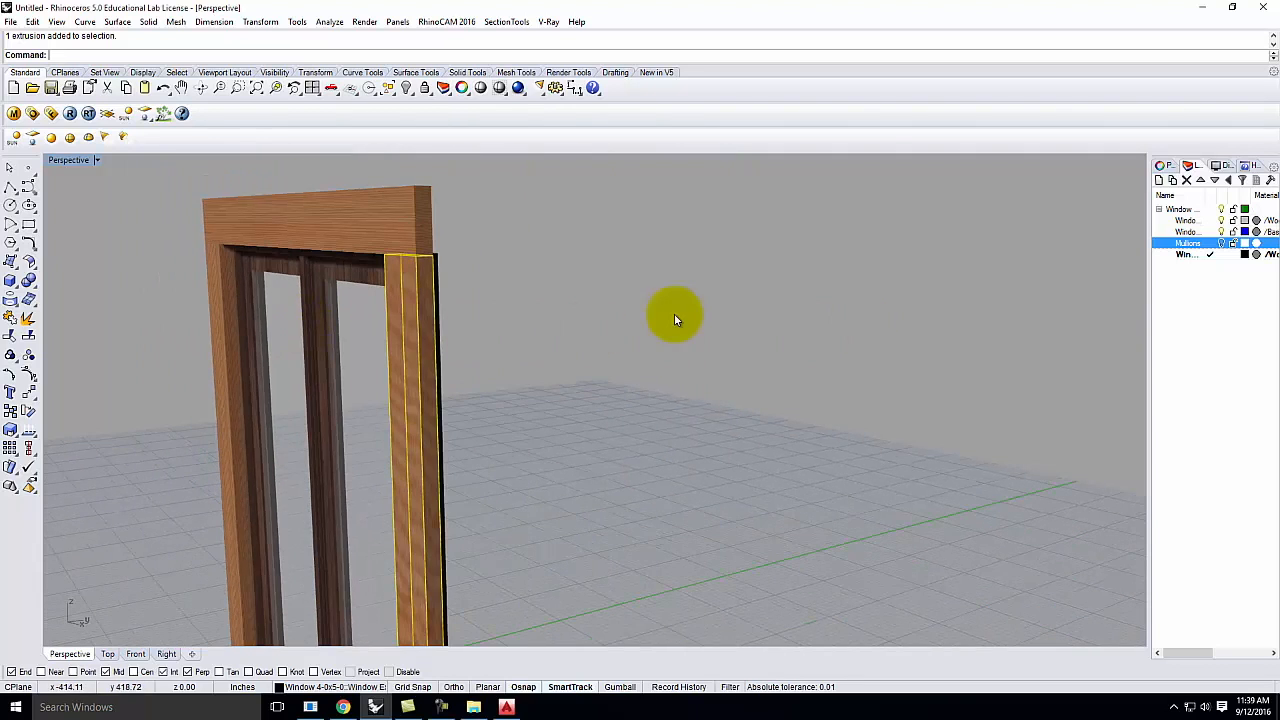
{"action": "scroll", "coordinate": [403, 266], "scroll_direction": "up", "scroll_amount": 2}
{"action": "right_click_drag", "start_coordinate": [496, 272], "coordinate": [556, 307]}
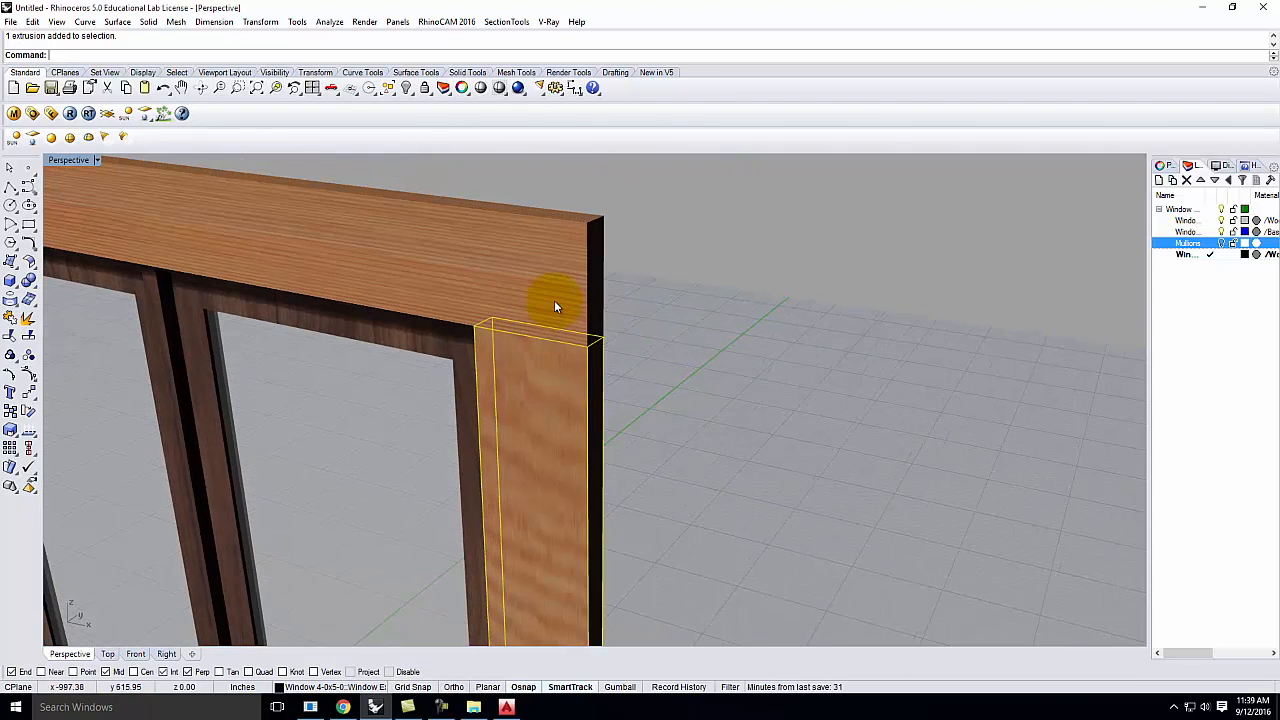
{"action": "left_click", "coordinate": [1162, 165]}
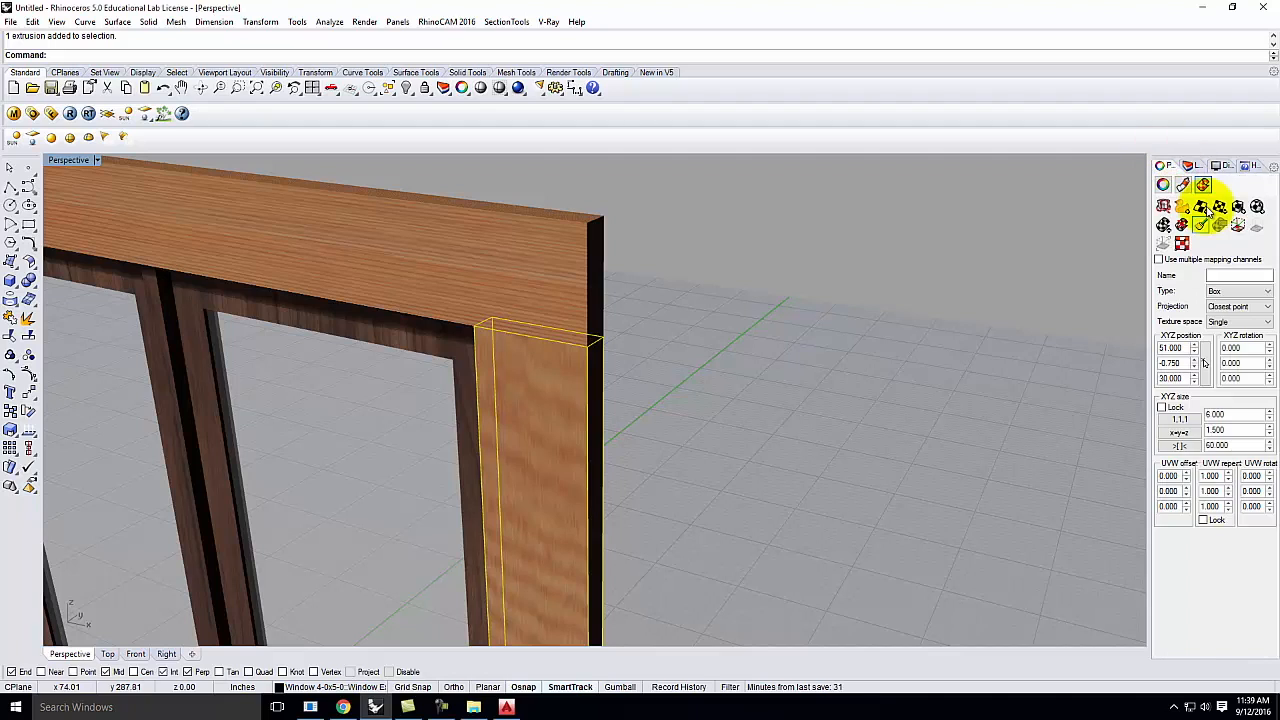
{"action": "left_click", "coordinate": [1182, 228]}
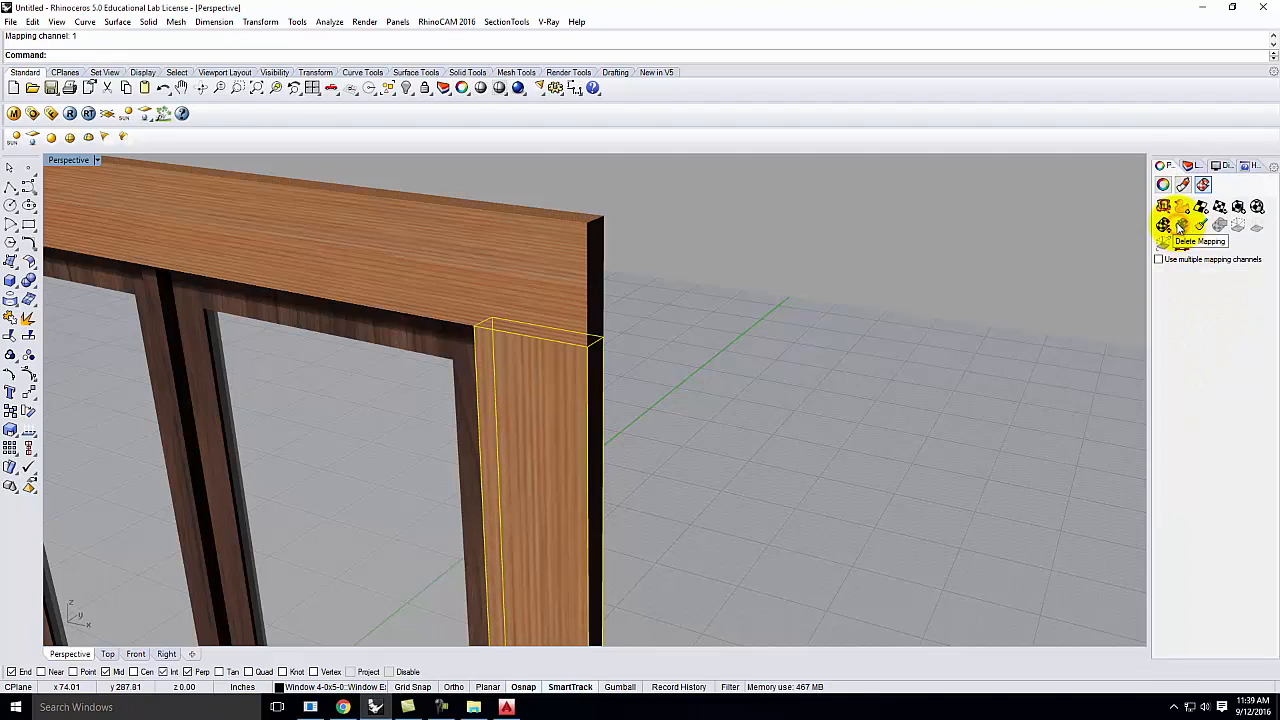
Reapply box mapping to the right-hand side trim board with the bounding box, World coordinates and capped ends.
{"action": "left_click", "coordinate": [1237, 207]}
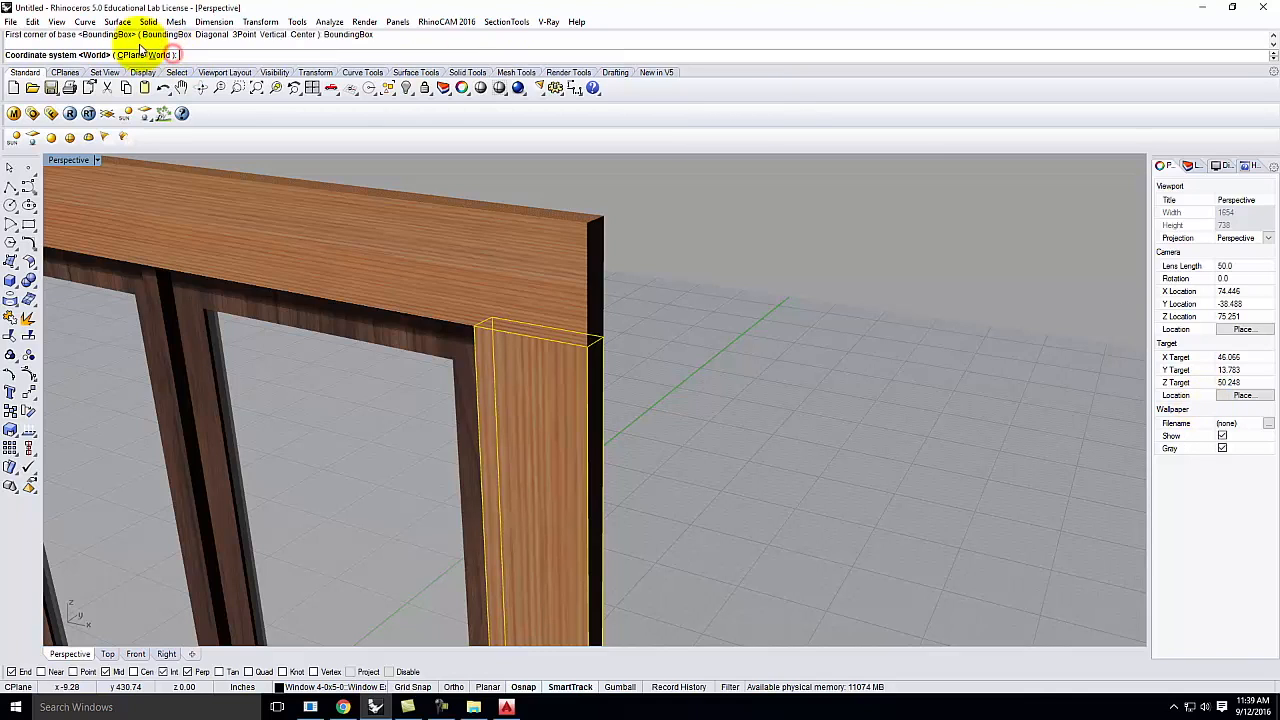
{"action": "left_click", "coordinate": [152, 55]}
{"action": "left_click", "coordinate": [74, 55]}
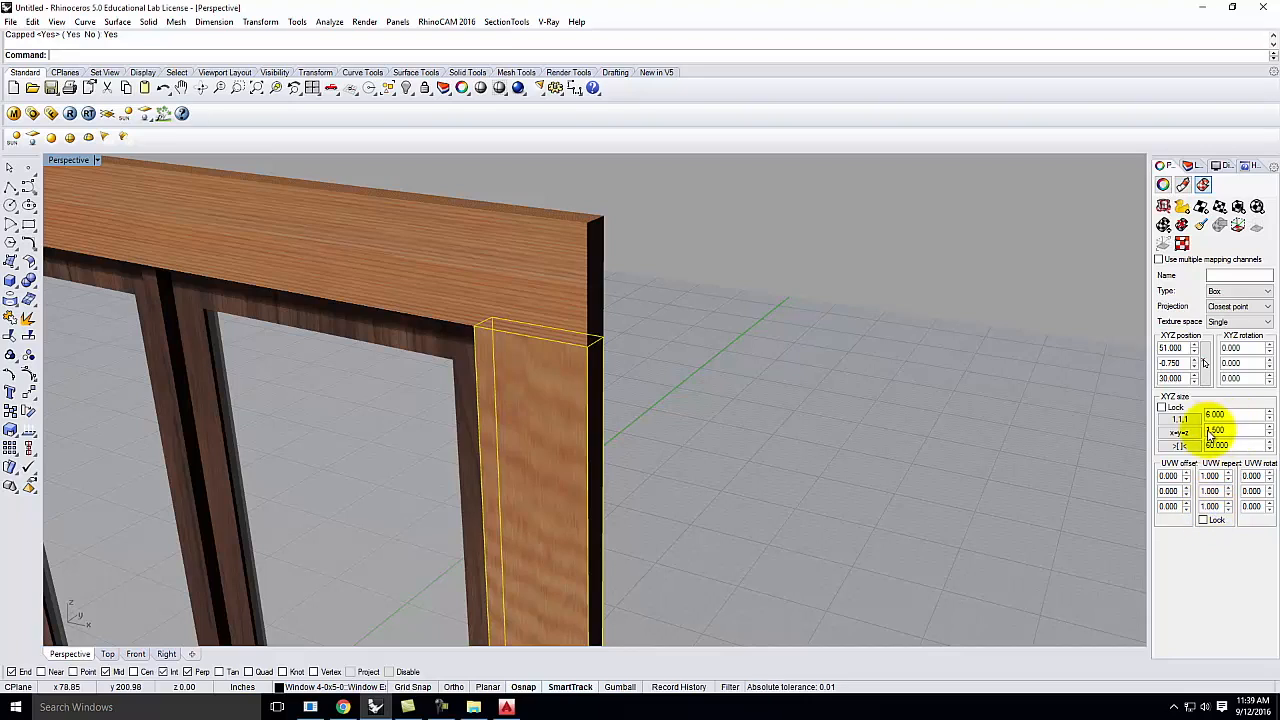
Show the right-hand trim board's mapping box and rotate it with the gumball to an XYZ rotation of 90, 0, 90.
{"action": "left_click", "coordinate": [1238, 227]}
{"action": "scroll", "coordinate": [674, 273], "scroll_direction": "down", "scroll_amount": 8}
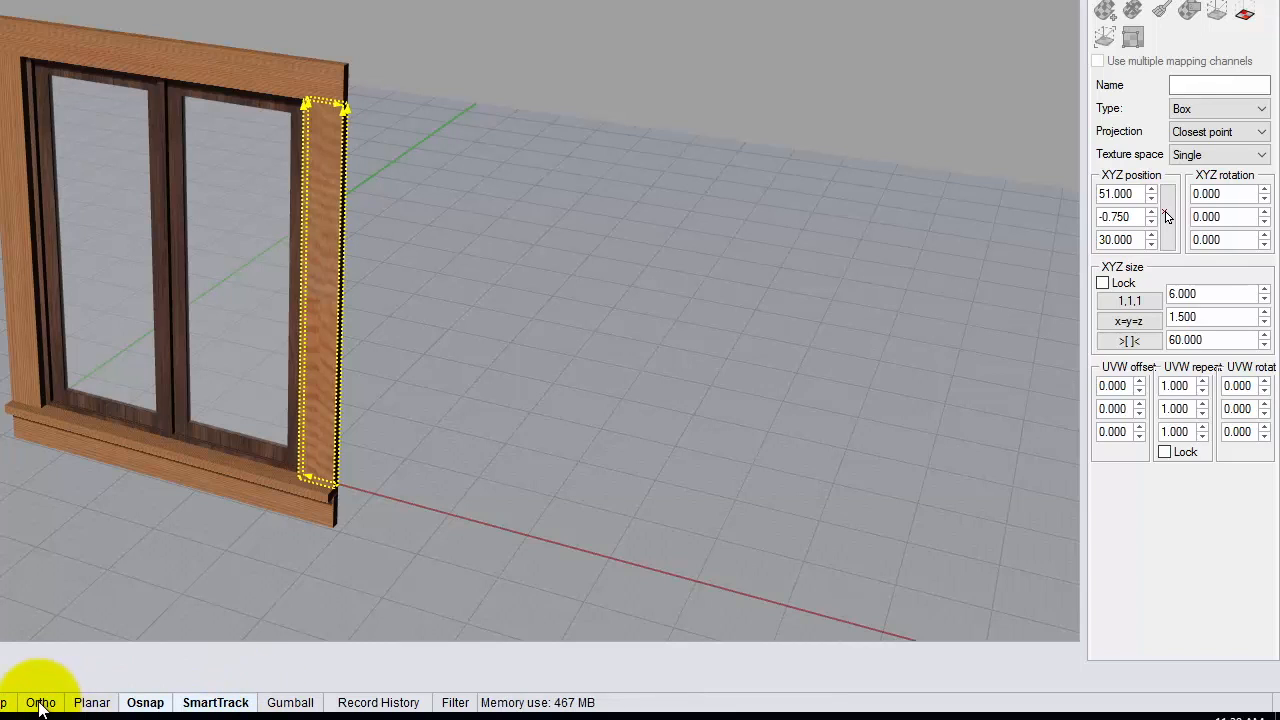
{"action": "left_click", "coordinate": [290, 703]}
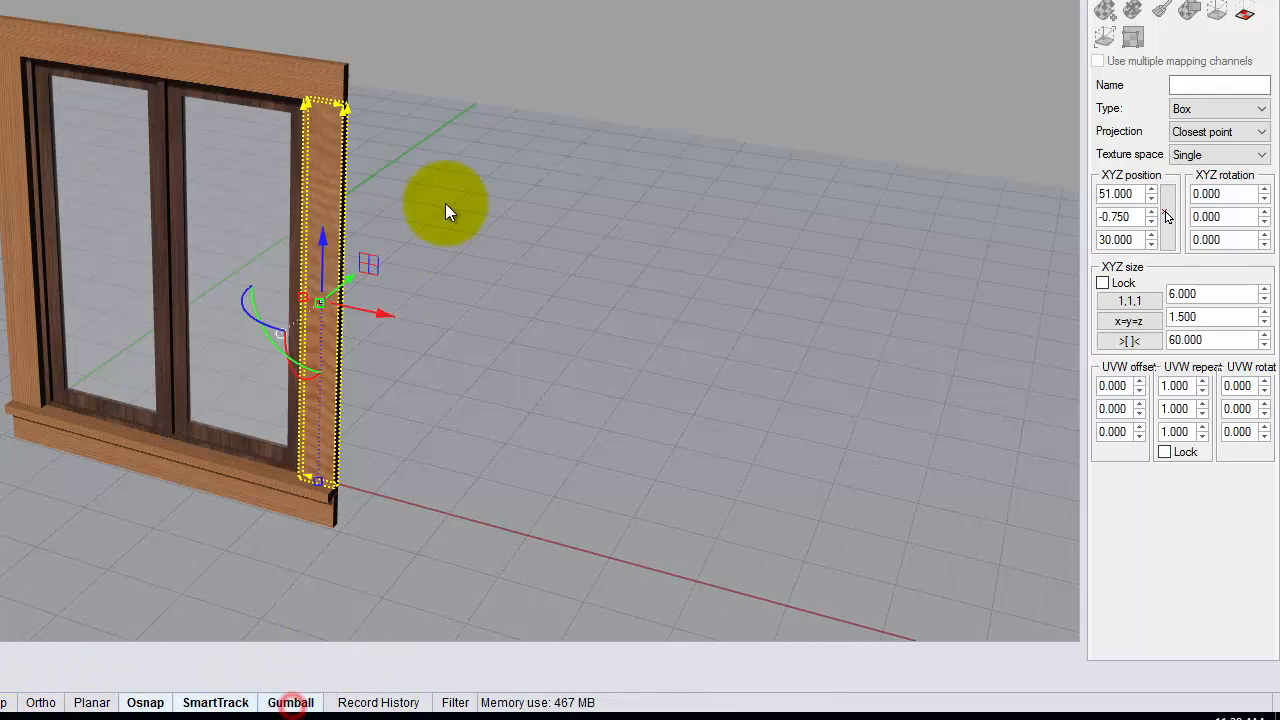
{"action": "left_click_drag", "start_coordinate": [249, 296], "coordinate": [340, 375], "text": "shift"}
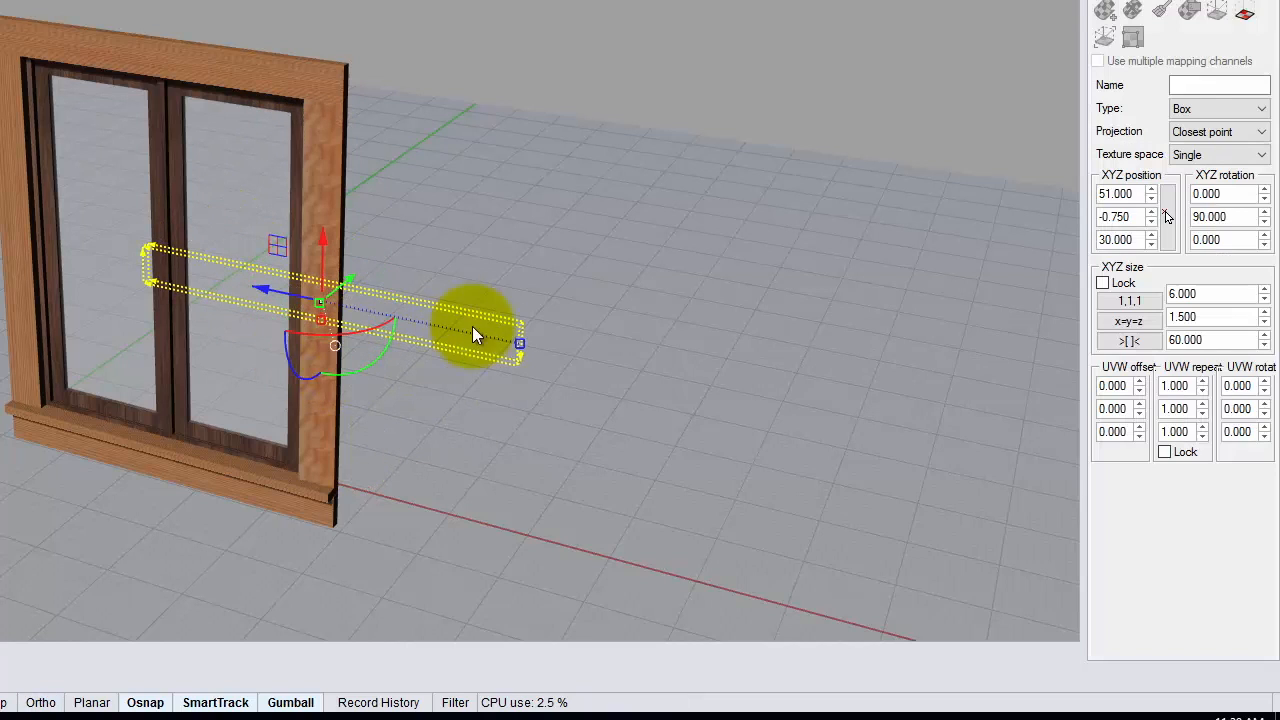
{"action": "left_click_drag", "start_coordinate": [379, 322], "coordinate": [212, 340], "text": "shift"}
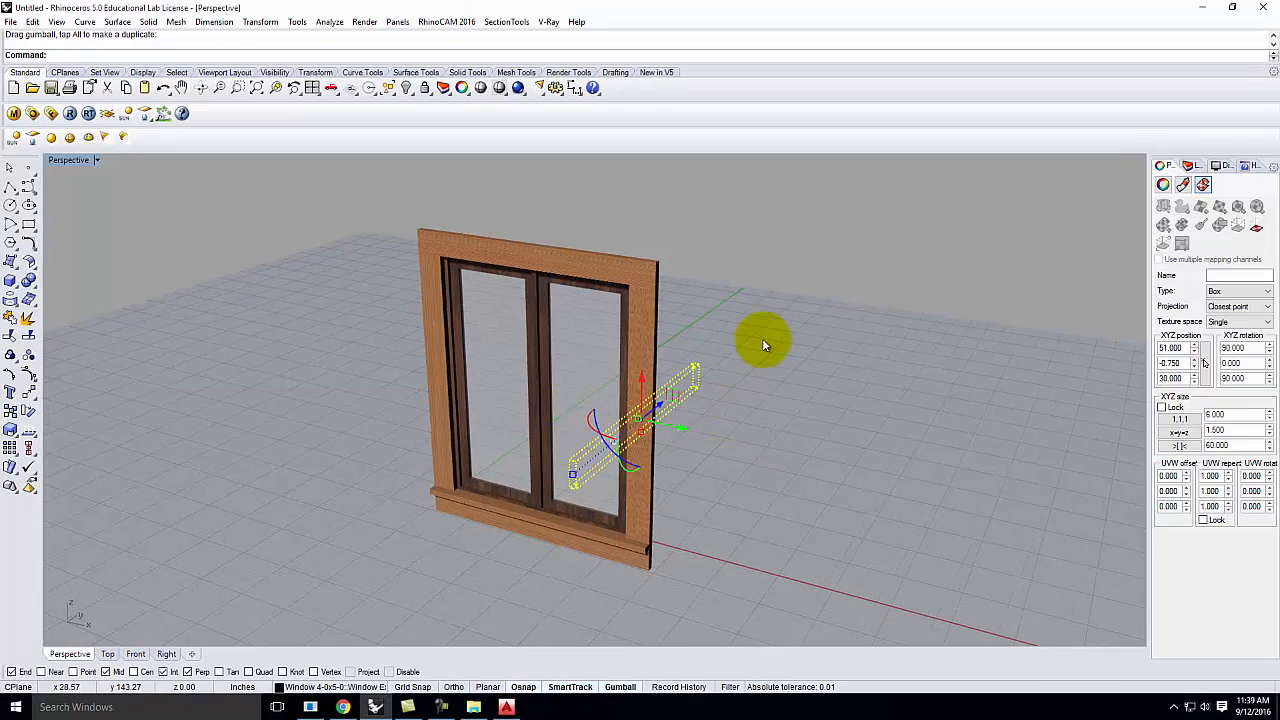
{"action": "key", "text": "Escape"}
Equalise the X, Y and Z sizes of the right-hand trim board's mapping box to 22.5.
{"action": "scroll", "coordinate": [652, 330], "scroll_direction": "up", "scroll_amount": 8}
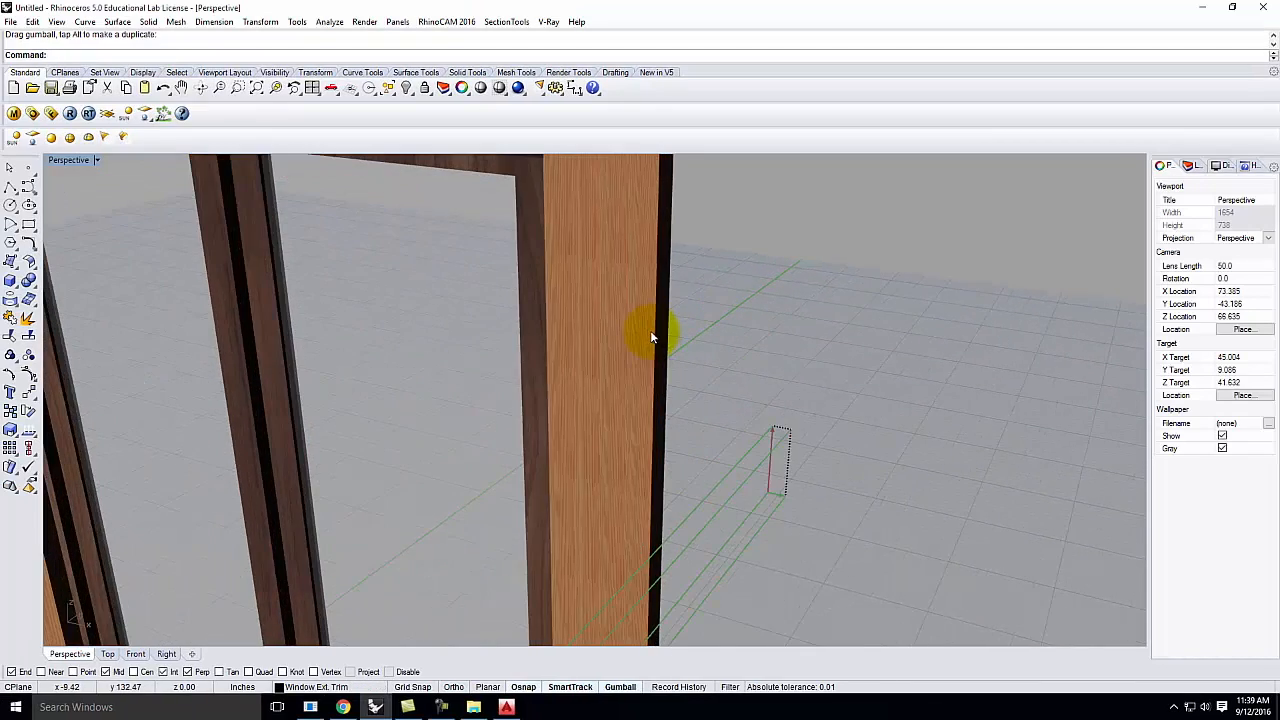
{"action": "scroll", "coordinate": [630, 335], "scroll_direction": "up", "scroll_amount": 5}
{"action": "scroll", "coordinate": [629, 335], "scroll_direction": "down", "scroll_amount": 10}
{"action": "scroll", "coordinate": [588, 323], "scroll_direction": "up", "scroll_amount": 4}
{"action": "scroll", "coordinate": [599, 322], "scroll_direction": "down", "scroll_amount": 7}
{"action": "scroll", "coordinate": [598, 322], "scroll_direction": "down", "scroll_amount": 5}
{"action": "scroll", "coordinate": [606, 420], "scroll_direction": "up", "scroll_amount": 6}
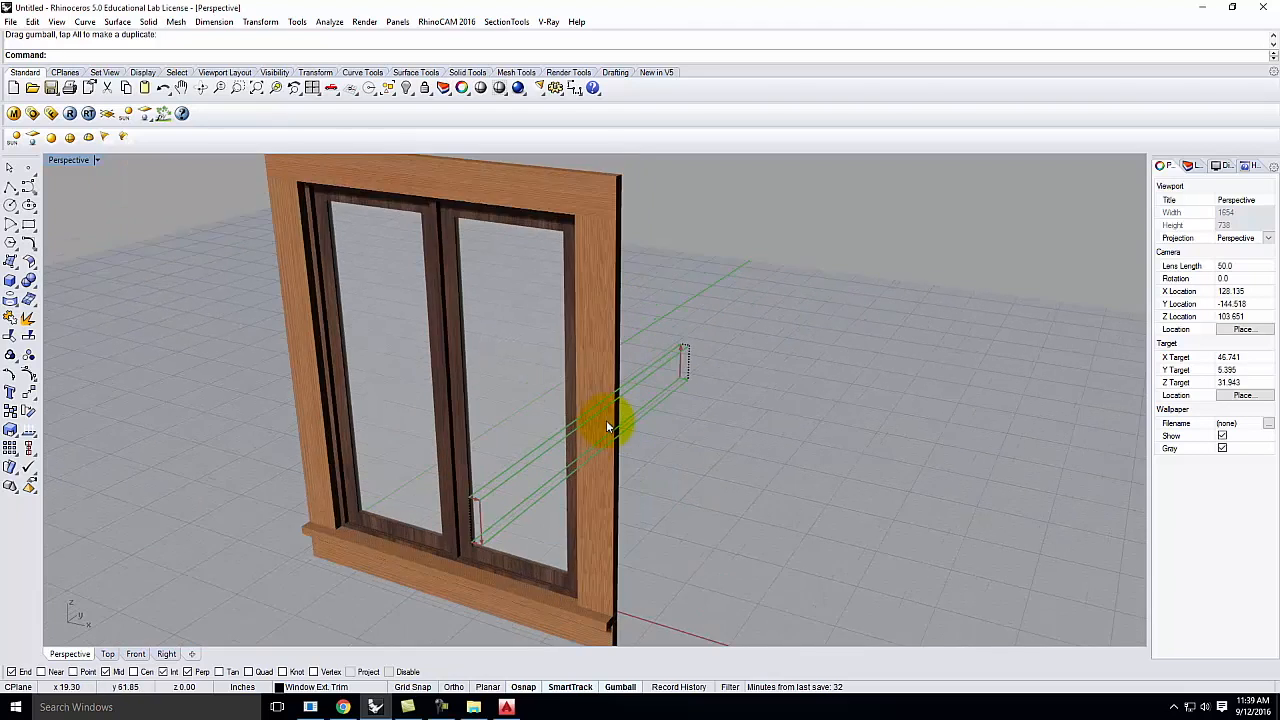
{"action": "left_click", "coordinate": [1190, 166]}
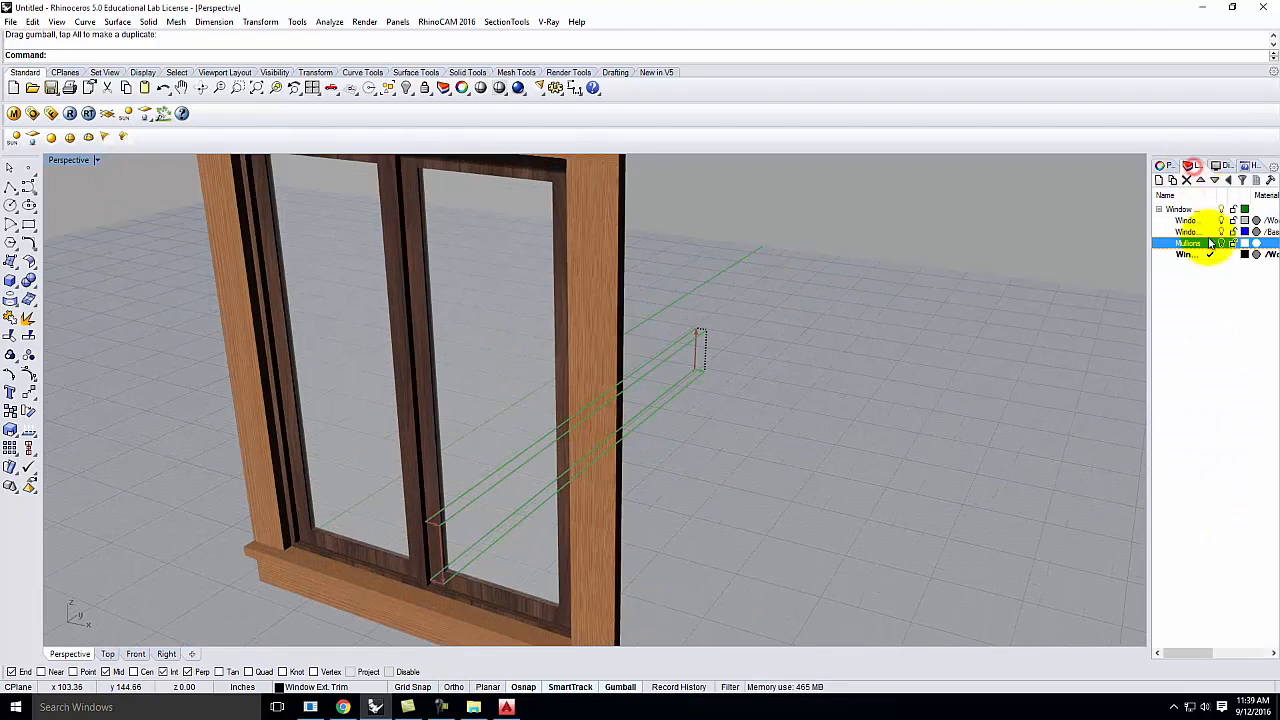
{"action": "left_click", "coordinate": [1162, 167]}
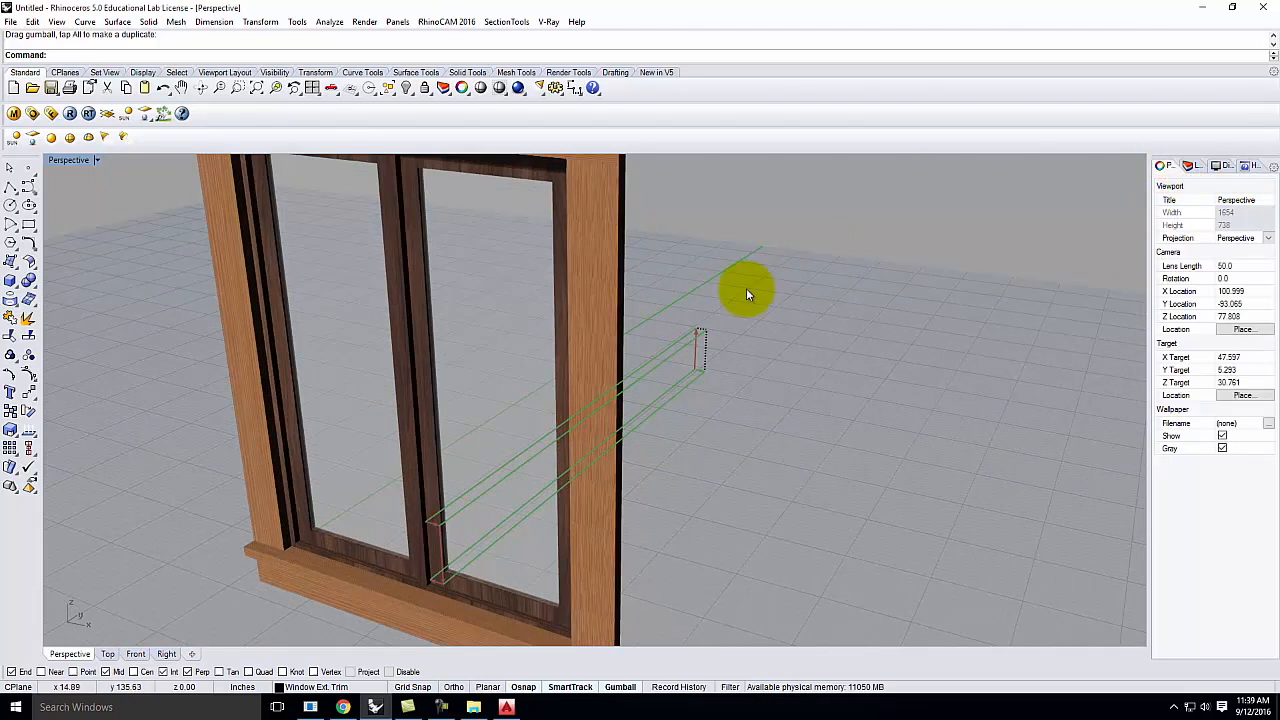
{"action": "left_click", "coordinate": [589, 314]}
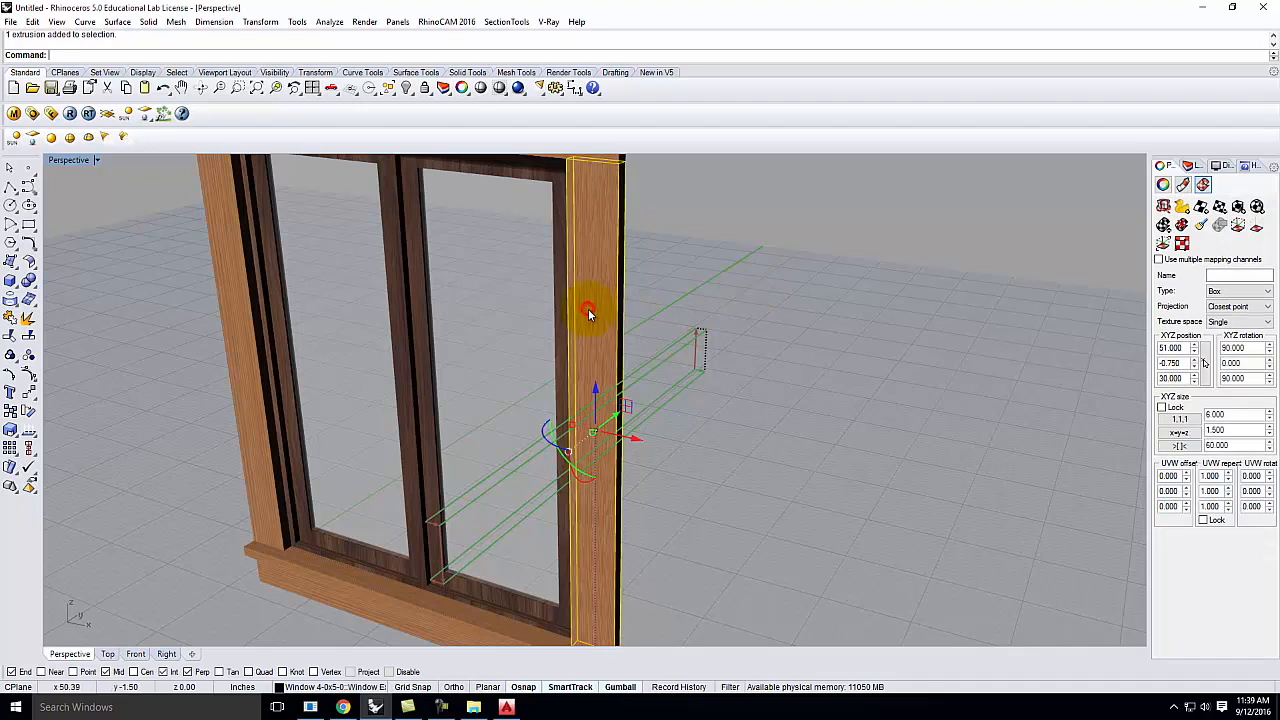
{"action": "left_click", "coordinate": [1183, 430]}
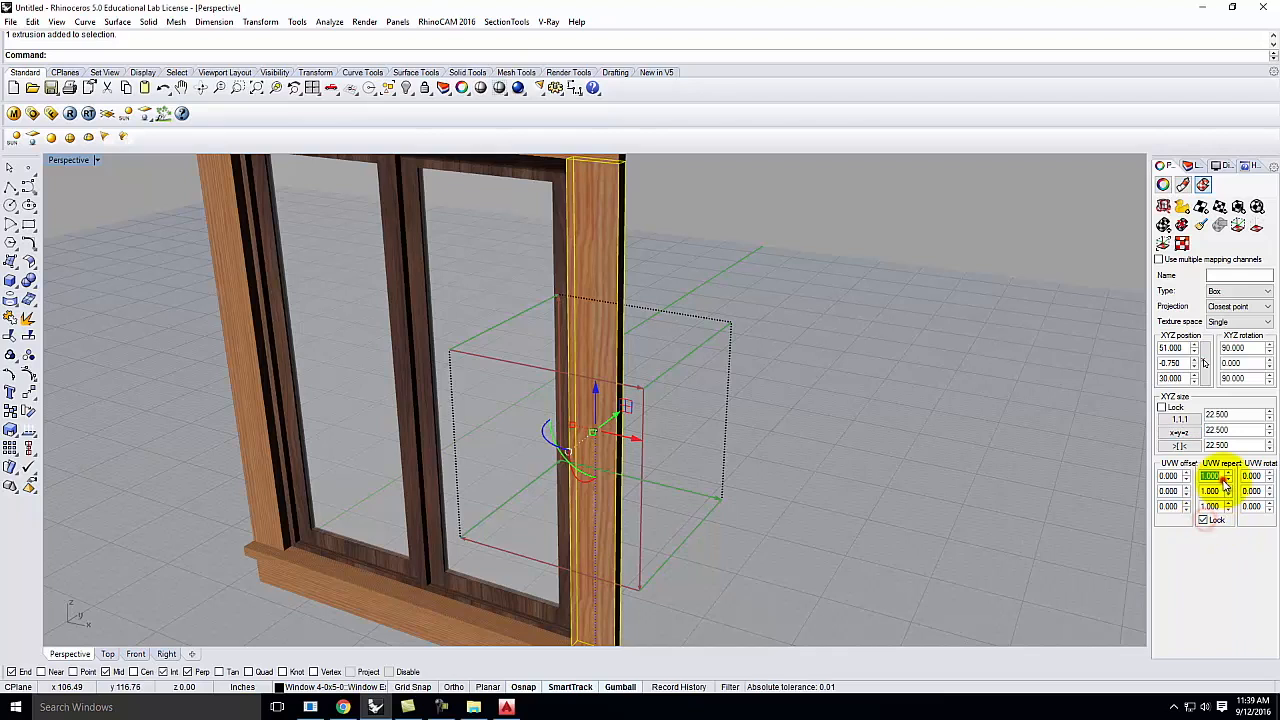
Set the right-hand trim board's UVW repeat to 1.5, then to 2, with the three values locked together.
{"action": "type", "text": "1"}
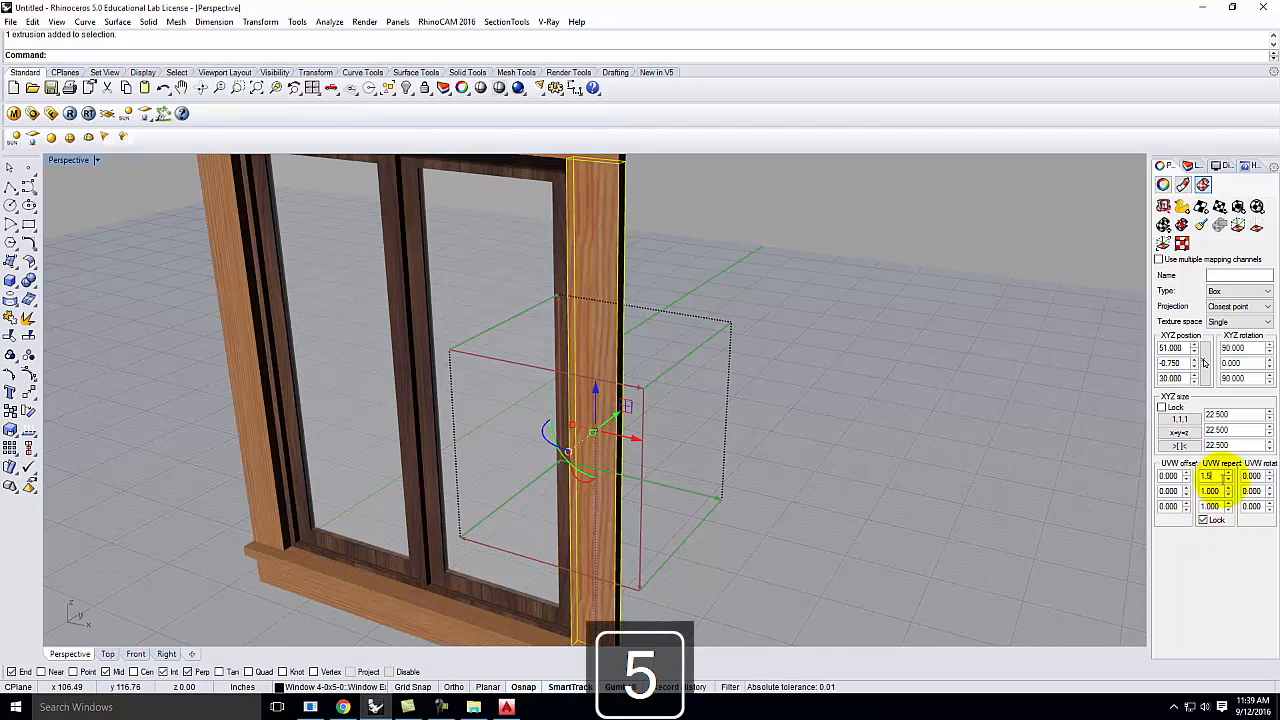
{"action": "type", "text": ".5"}
{"action": "key", "text": "Tab"}
{"action": "type", "text": "2"}
{"action": "key", "text": "Tab"}
Examine the scale and direction of the wood grain on the right-hand trim board against the other trim pieces.
{"action": "left_click", "coordinate": [761, 320]}
{"action": "scroll", "coordinate": [760, 316], "scroll_direction": "down", "scroll_amount": 6}
{"action": "right_click_drag", "start_coordinate": [704, 330], "coordinate": [740, 292]}
{"action": "scroll", "coordinate": [672, 280], "scroll_direction": "up", "scroll_amount": 6}
{"action": "left_click", "coordinate": [680, 286]}
{"action": "scroll", "coordinate": [731, 300], "scroll_direction": "down", "scroll_amount": 2}
{"action": "left_click", "coordinate": [910, 262]}
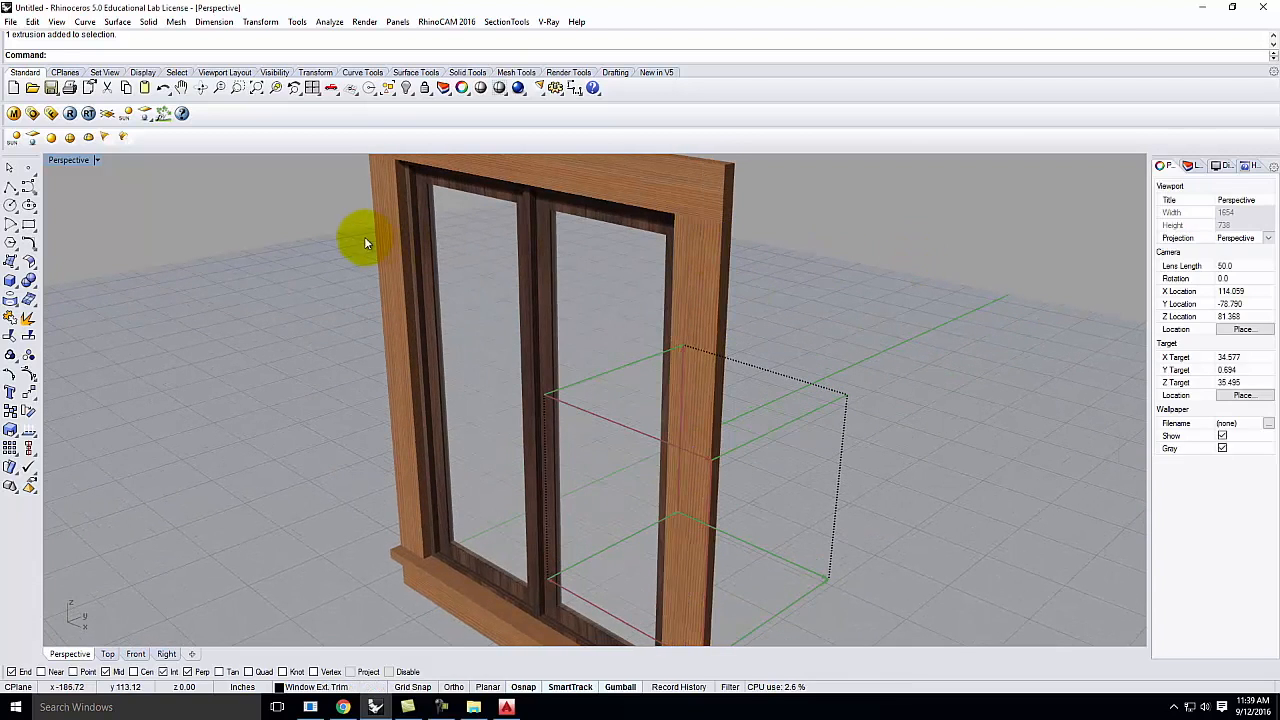
{"action": "left_click", "coordinate": [372, 240]}
{"action": "left_click", "coordinate": [704, 278]}
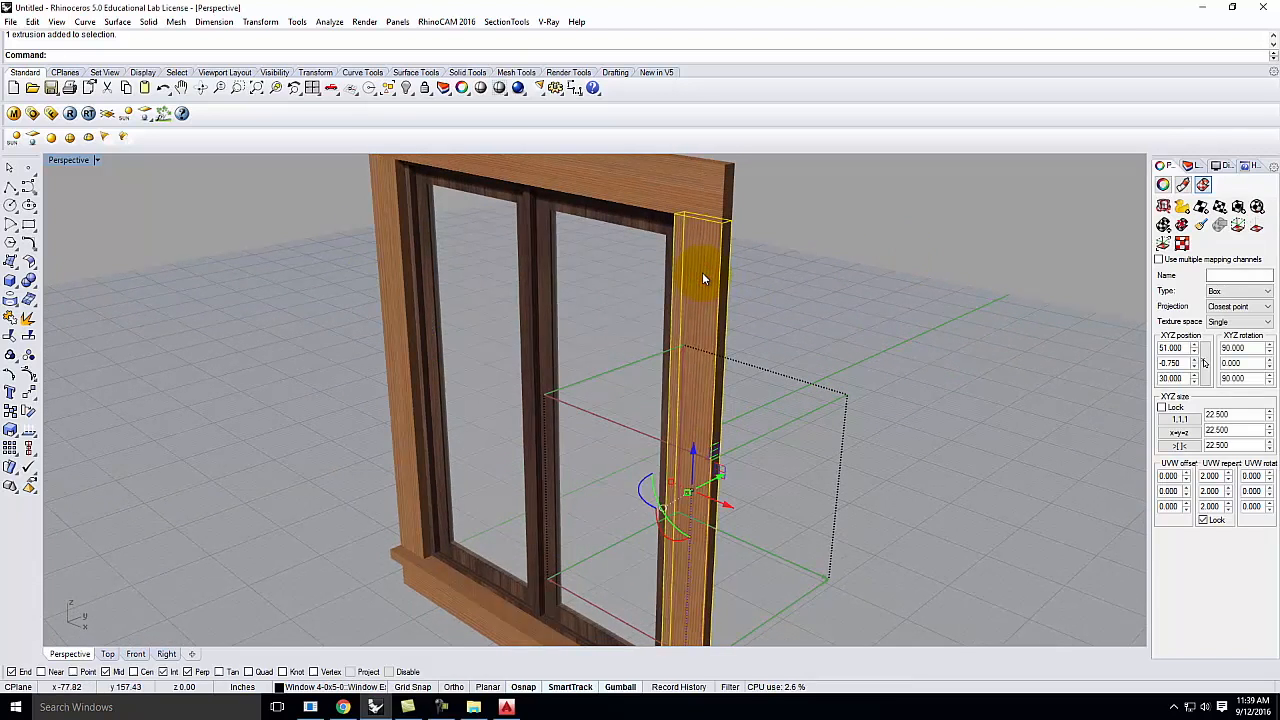
{"action": "left_click", "coordinate": [1006, 232]}
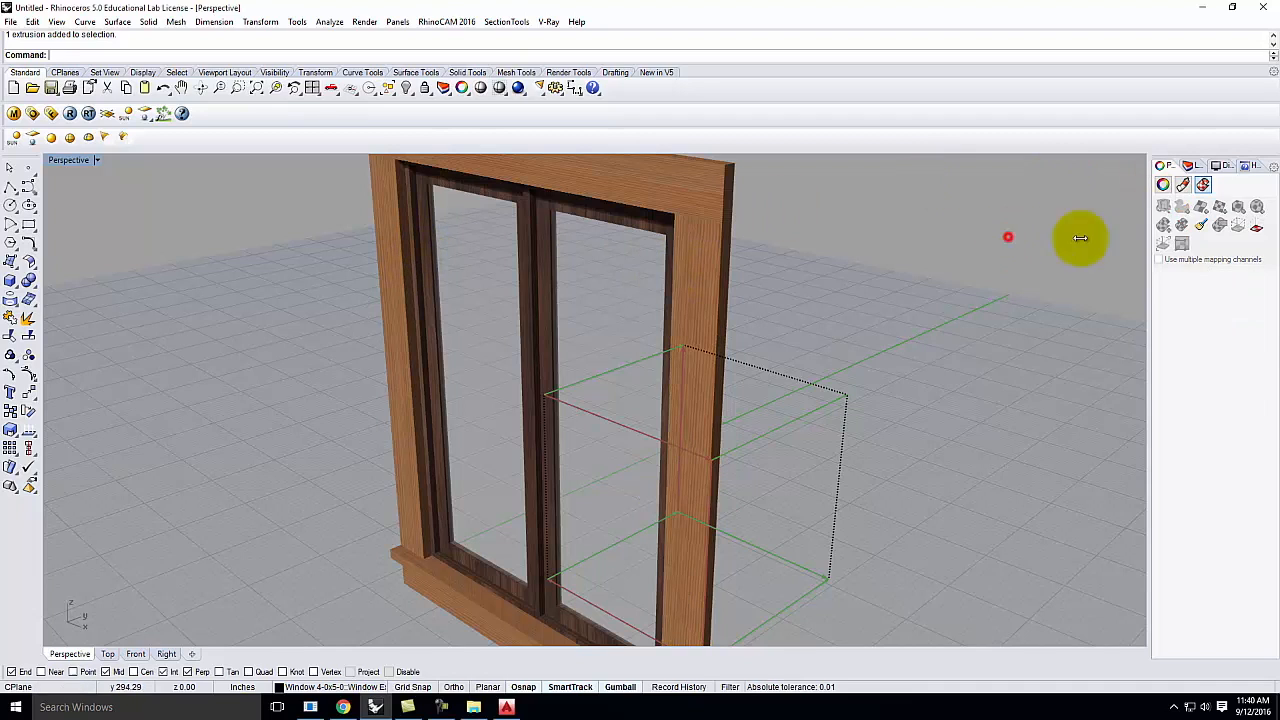
Match the left-hand trim board's texture mapping to that of the right-hand trim board.
{"action": "left_click", "coordinate": [387, 209]}
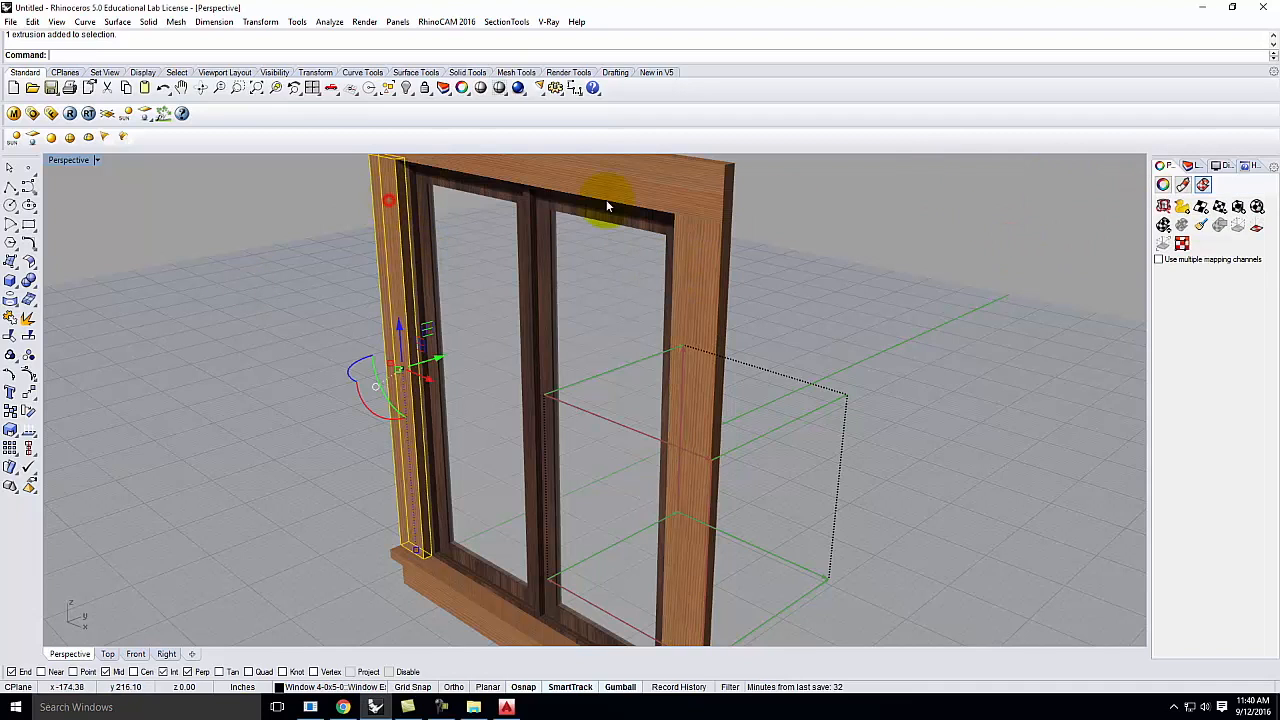
{"action": "left_click", "coordinate": [1199, 228]}
{"action": "left_click", "coordinate": [690, 301]}
{"action": "left_click", "coordinate": [327, 270]}
{"action": "left_click", "coordinate": [384, 273]}
{"action": "left_click", "coordinate": [685, 276]}
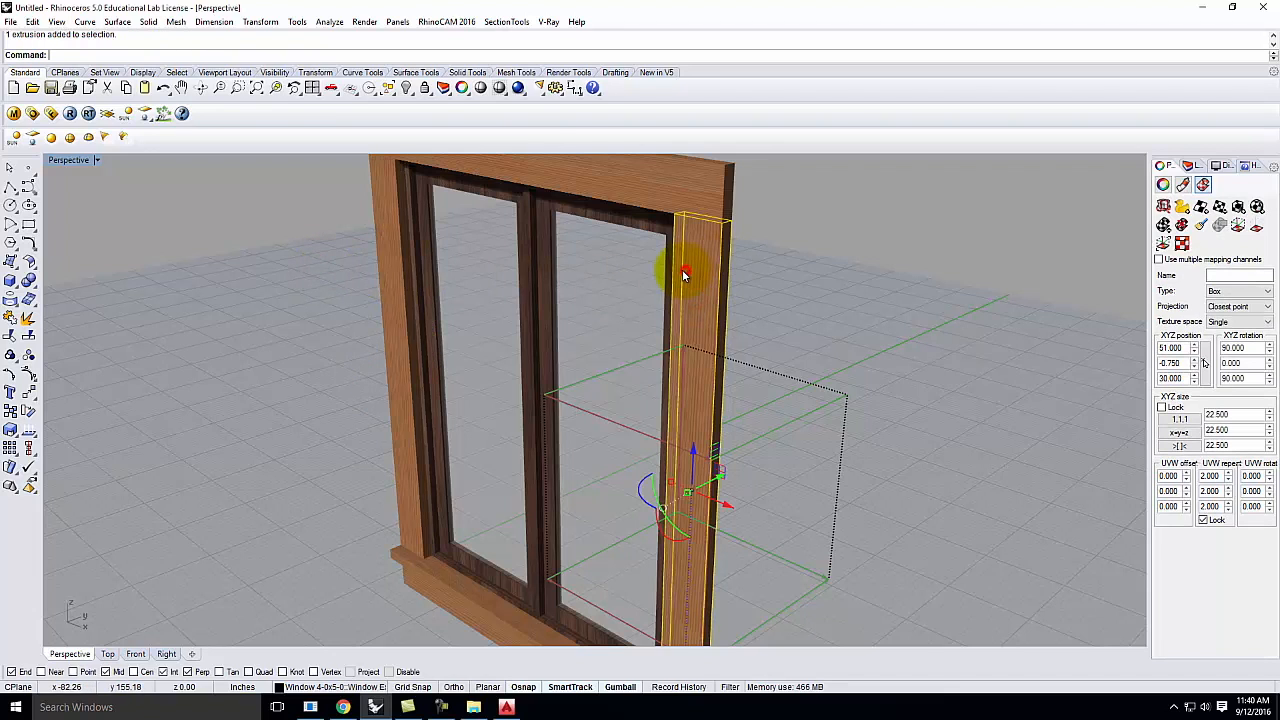
{"action": "scroll", "coordinate": [700, 260], "scroll_direction": "down", "scroll_amount": 5}
{"action": "scroll", "coordinate": [562, 438], "scroll_direction": "up", "scroll_amount": 6}
{"action": "scroll", "coordinate": [545, 536], "scroll_direction": "down", "scroll_amount": 6}
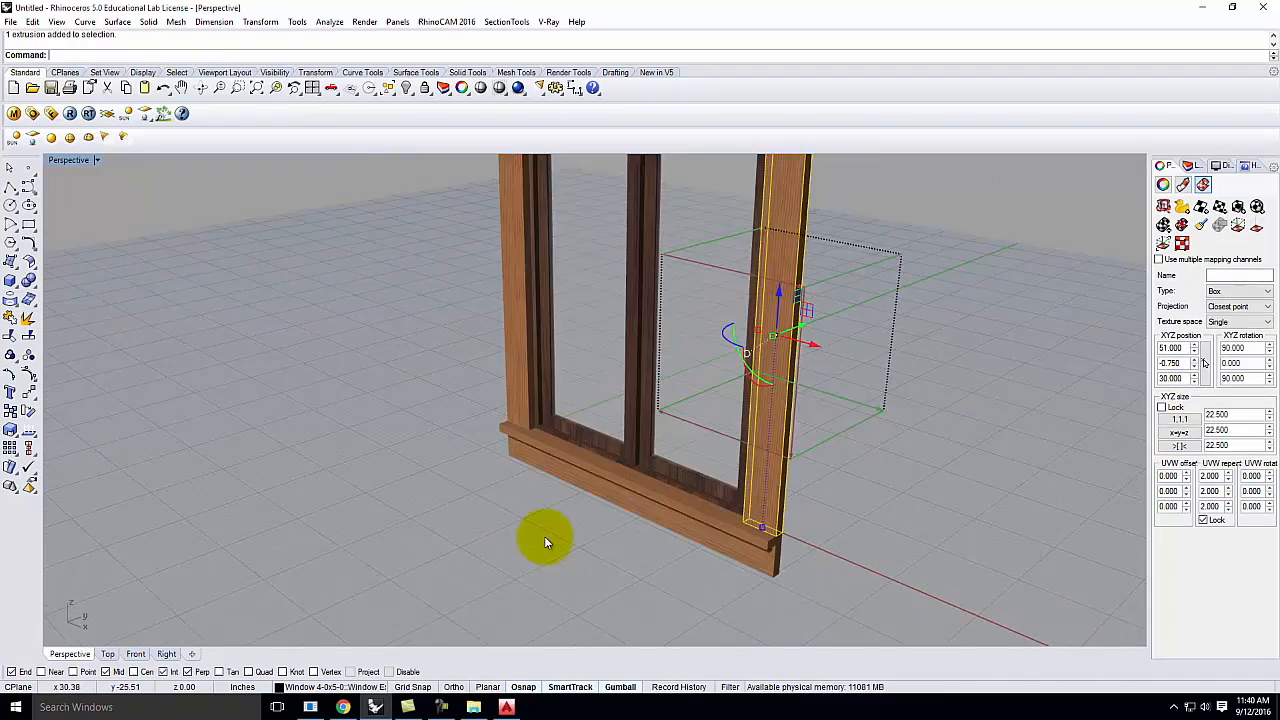
Match the texture mapping of the lowest trim board, below the sill, to that of the head trim board.
{"action": "left_click", "coordinate": [632, 243]}
{"action": "scroll", "coordinate": [590, 535], "scroll_direction": "up", "scroll_amount": 4}
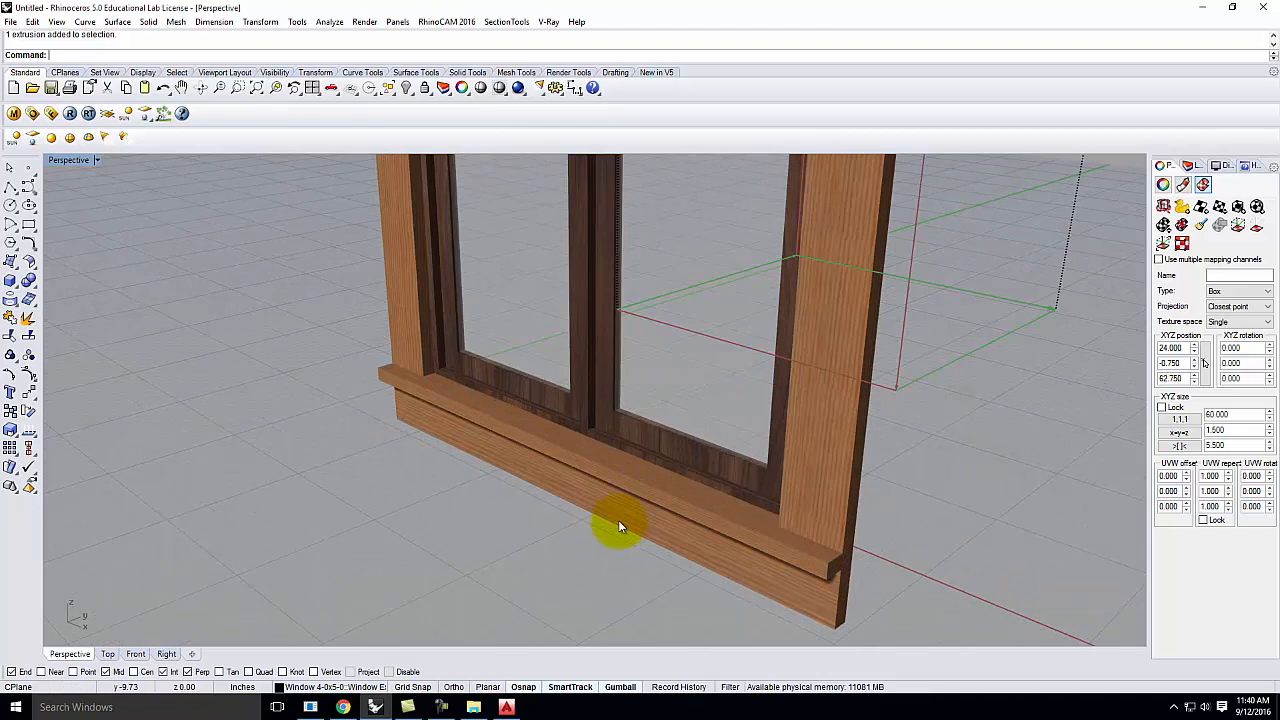
{"action": "left_click", "coordinate": [619, 518]}
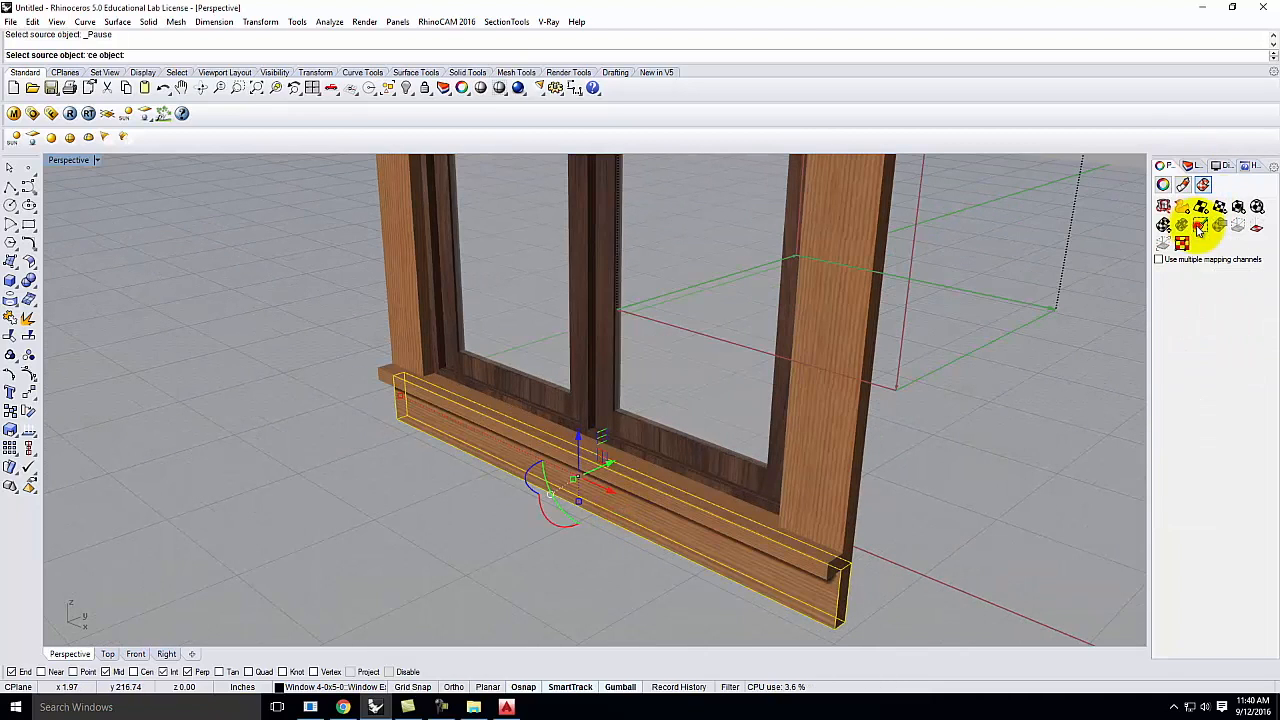
{"action": "scroll", "coordinate": [804, 494], "scroll_direction": "down", "scroll_amount": 5}
{"action": "left_click", "coordinate": [744, 215]}
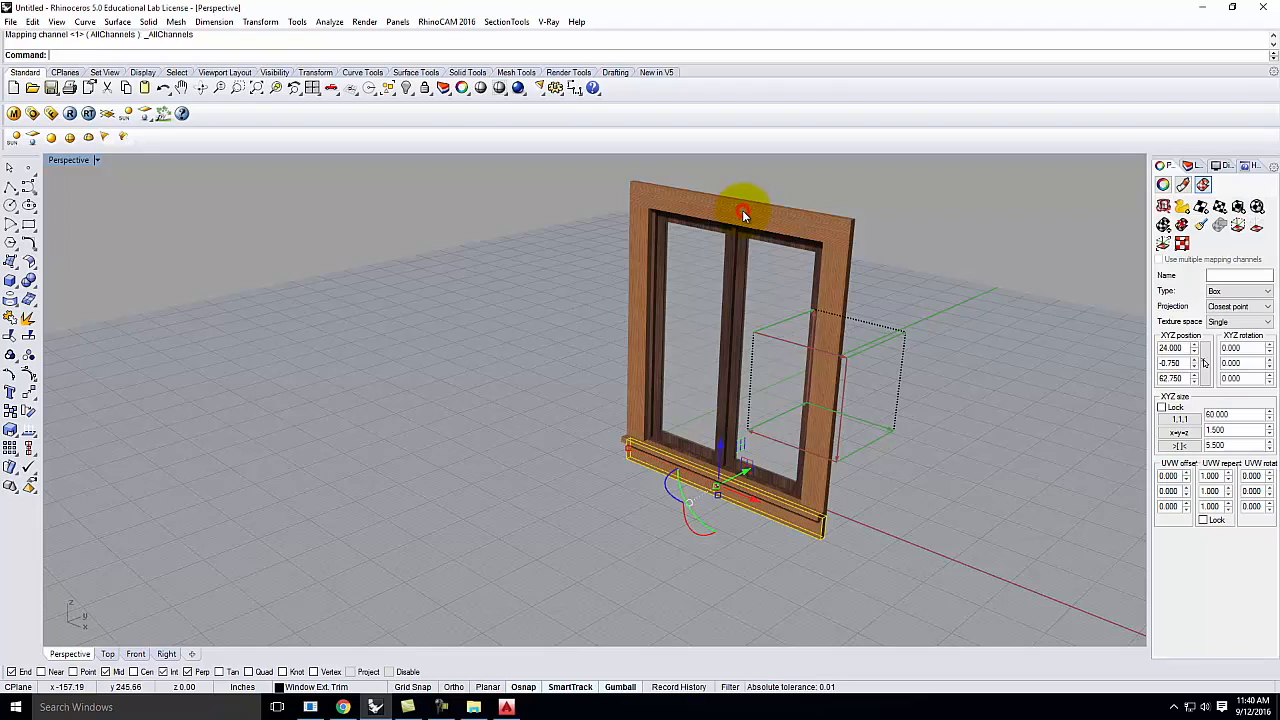
{"action": "scroll", "coordinate": [690, 565], "scroll_direction": "up", "scroll_amount": 4}
{"action": "left_click", "coordinate": [689, 552]}
Match the projecting sill's texture mapping to that of the head trim board.
{"action": "left_click", "coordinate": [837, 498]}
{"action": "scroll", "coordinate": [704, 549], "scroll_direction": "down", "scroll_amount": 5}
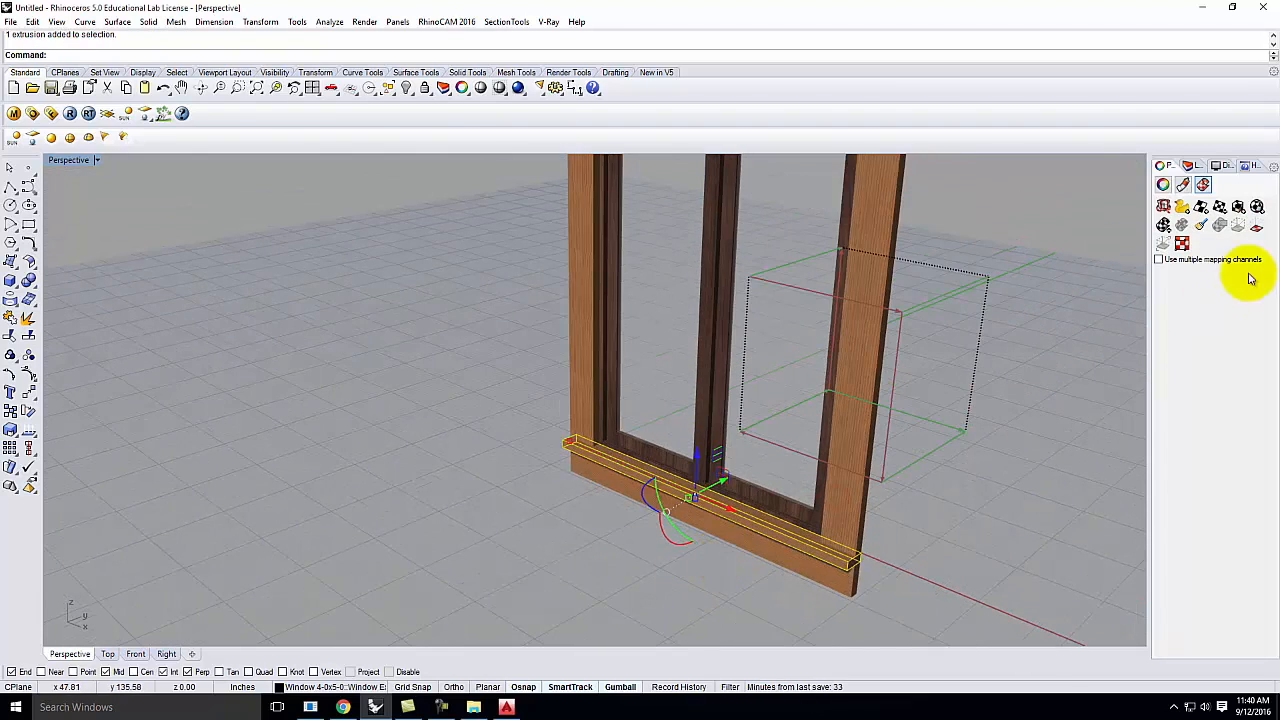
{"action": "left_click", "coordinate": [1200, 206]}
{"action": "scroll", "coordinate": [749, 400], "scroll_direction": "down", "scroll_amount": 3}
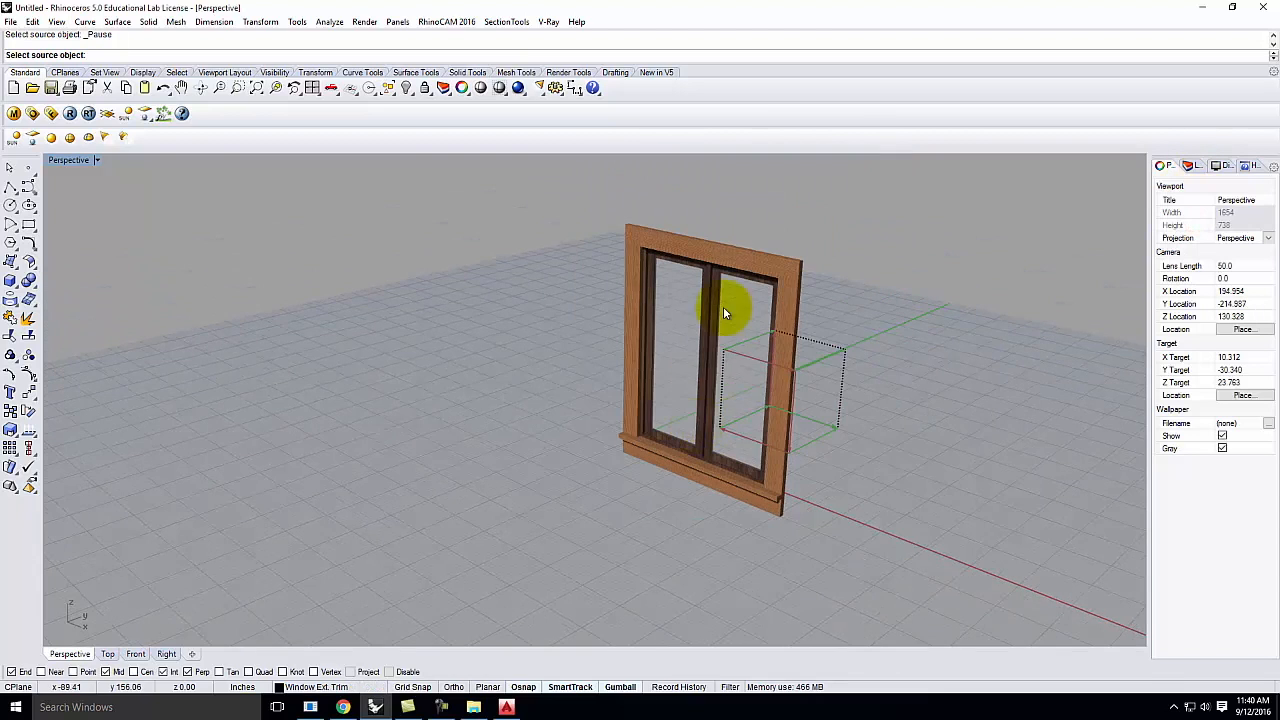
{"action": "scroll", "coordinate": [723, 306], "scroll_direction": "up", "scroll_amount": 4}
{"action": "left_click", "coordinate": [722, 258]}
{"action": "scroll", "coordinate": [866, 255], "scroll_direction": "down", "scroll_amount": 2}
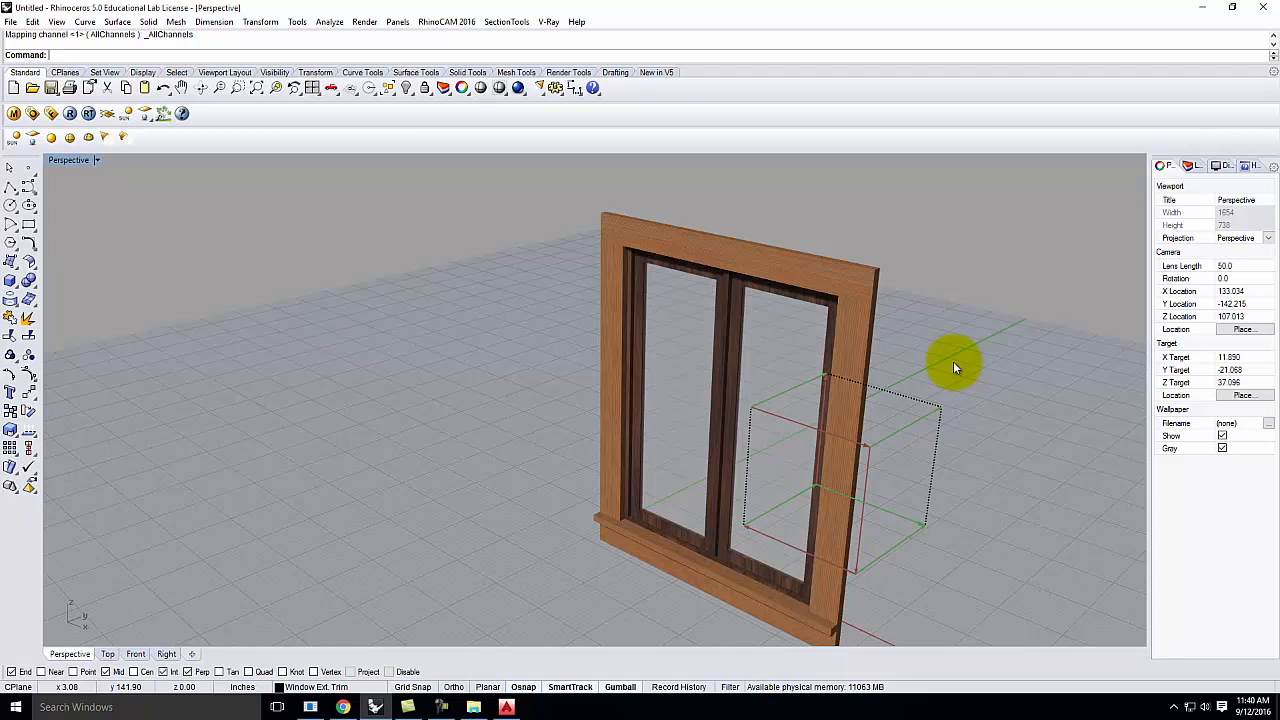
{"action": "mouse_move", "coordinate": [756, 346]}
{"action": "right_mouse_down"}
{"action": "mouse_move", "coordinate": [666, 309]}
{"action": "mouse_move", "coordinate": [657, 351]}
{"action": "mouse_move", "coordinate": [714, 323]}
{"action": "mouse_move", "coordinate": [697, 343]}
{"action": "mouse_move", "coordinate": [751, 346]}
{"action": "right_mouse_up"}
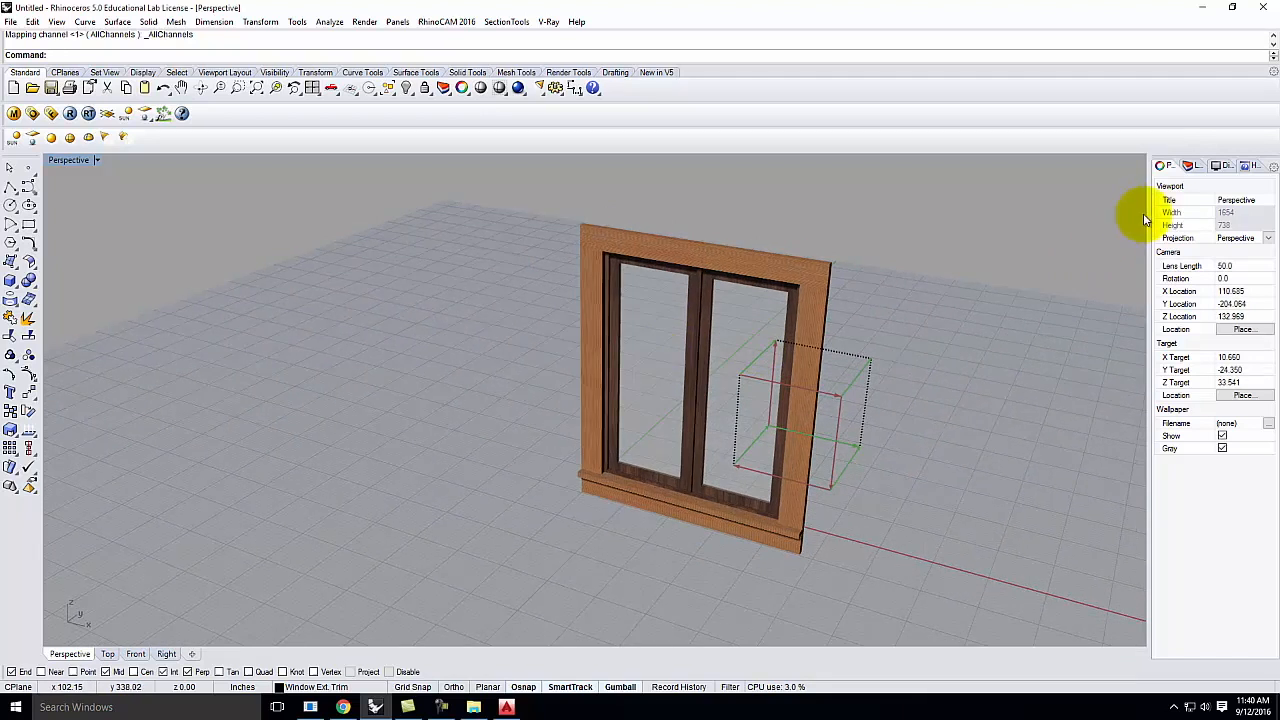
Load Plastic Black.vismat from the V-Ray Materials Plastic folder into the scene materials.
{"action": "left_click", "coordinate": [1188, 165]}
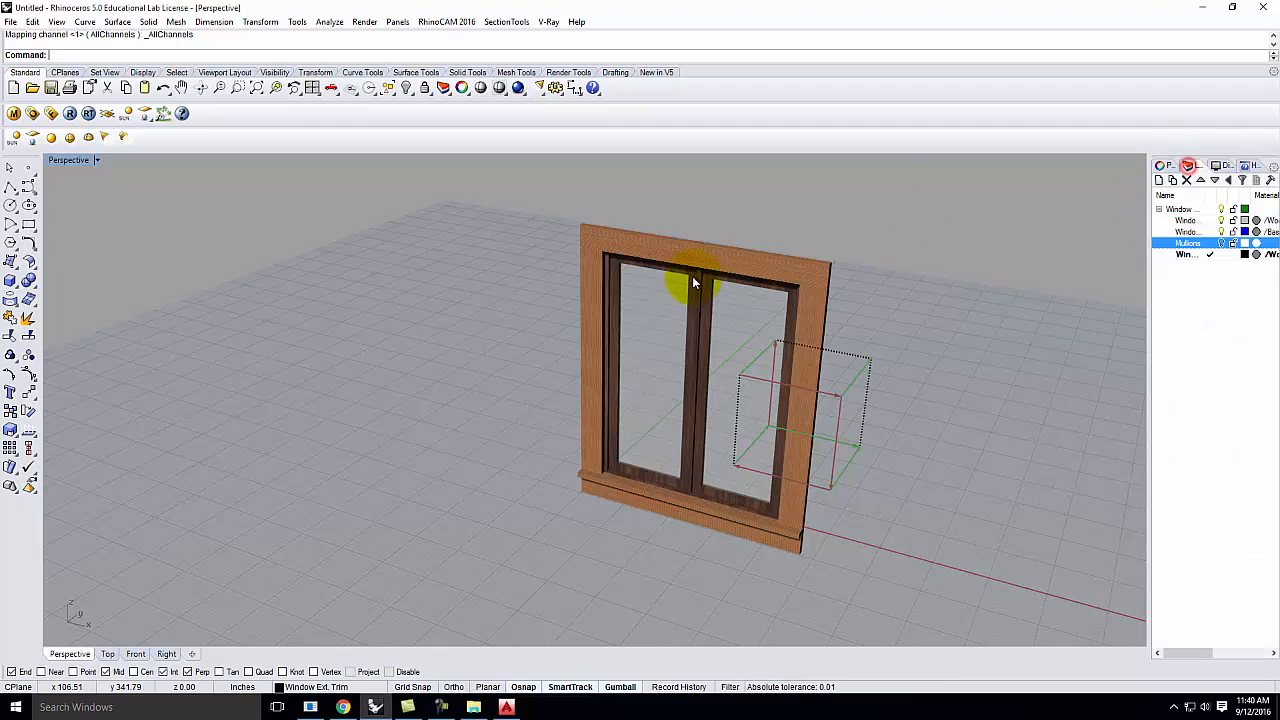
{"action": "left_click", "coordinate": [1190, 221]}
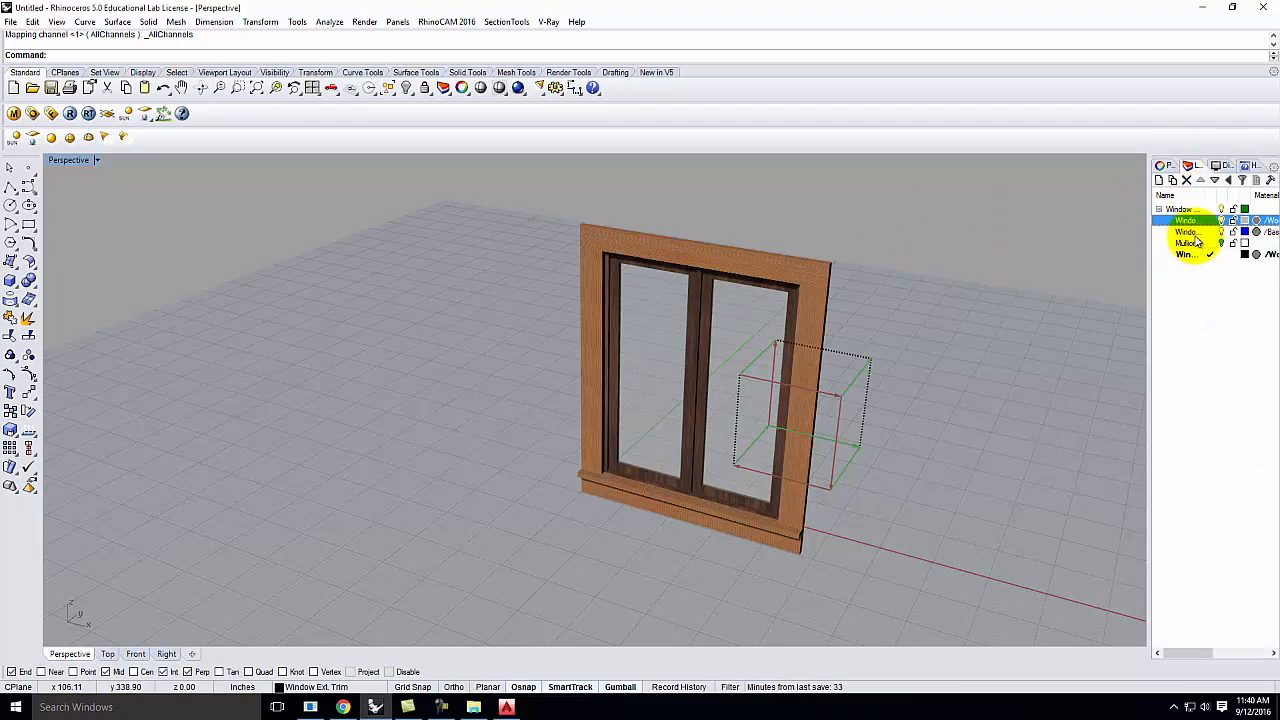
{"action": "left_click", "coordinate": [15, 113]}
{"action": "left_click", "coordinate": [68, 194]}
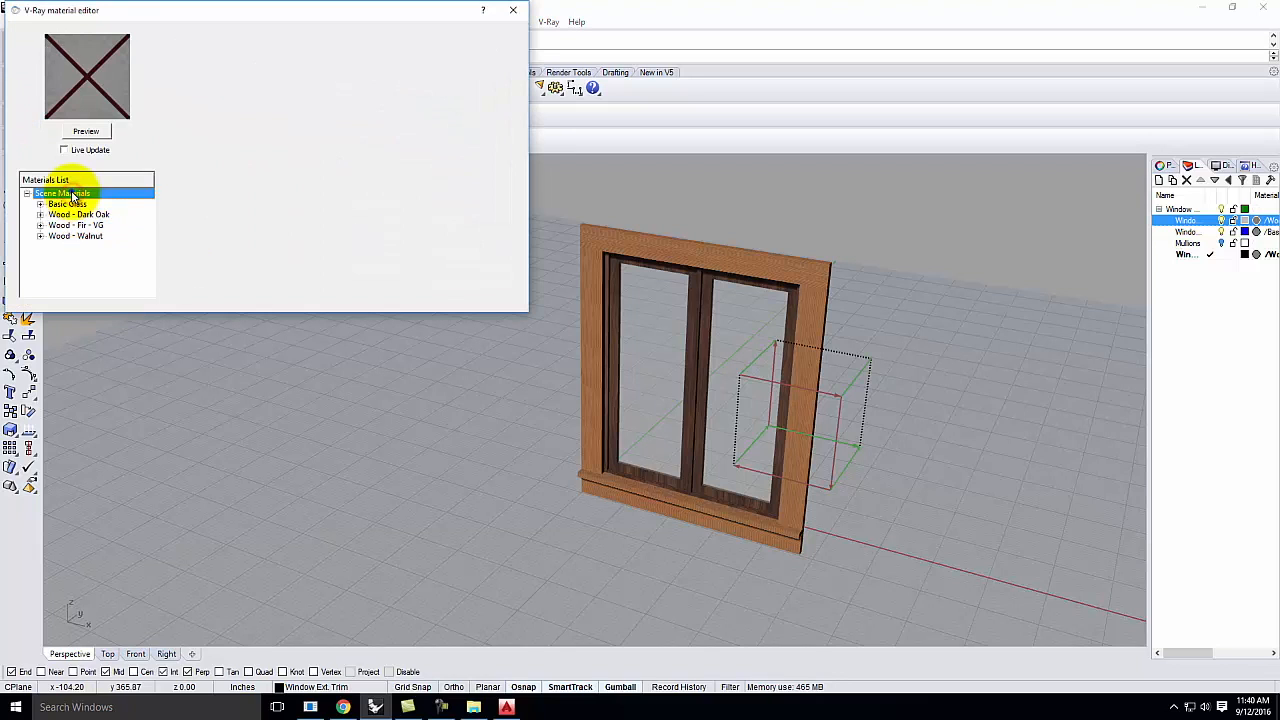
{"action": "right_click", "coordinate": [73, 195]}
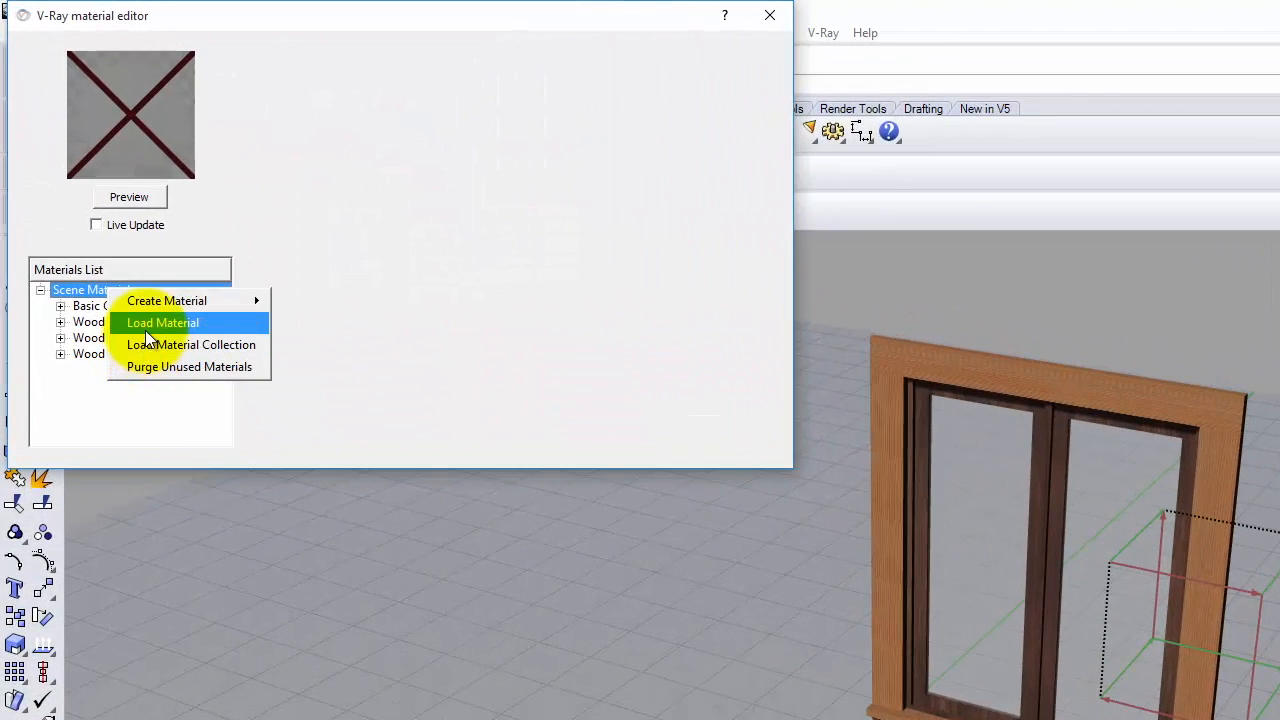
{"action": "left_click", "coordinate": [115, 229]}
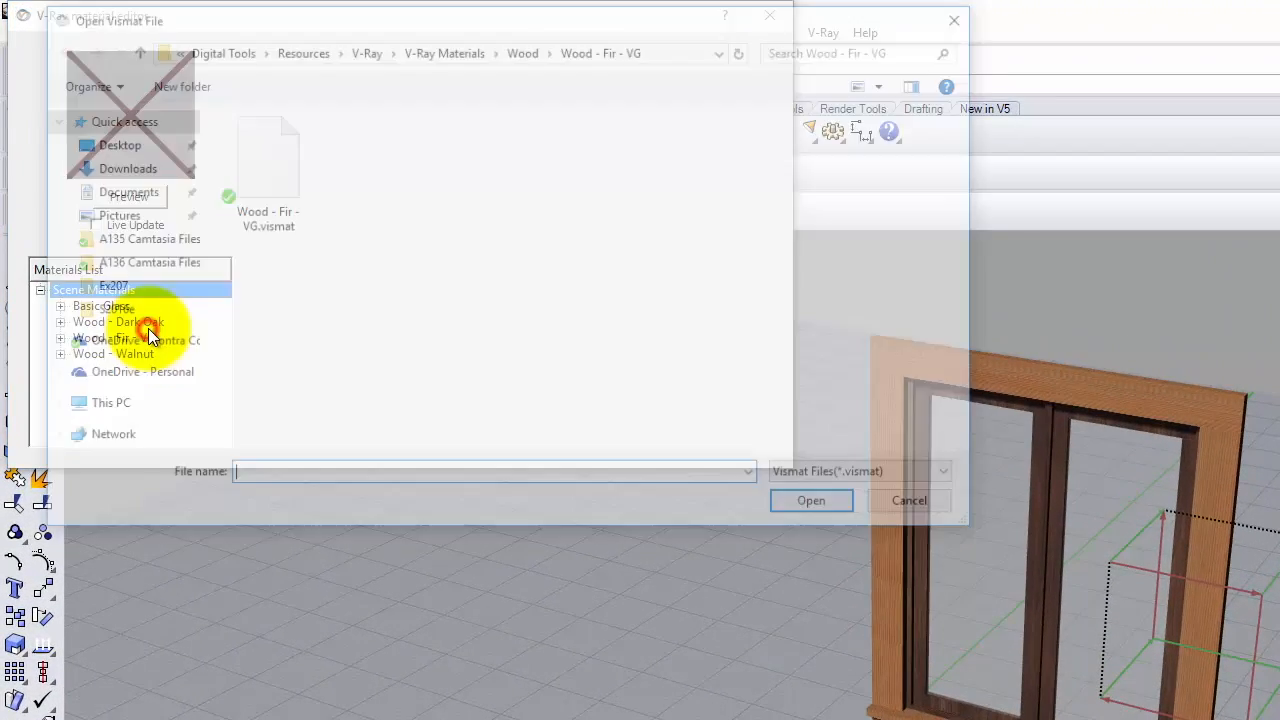
{"action": "left_click", "coordinate": [425, 50]}
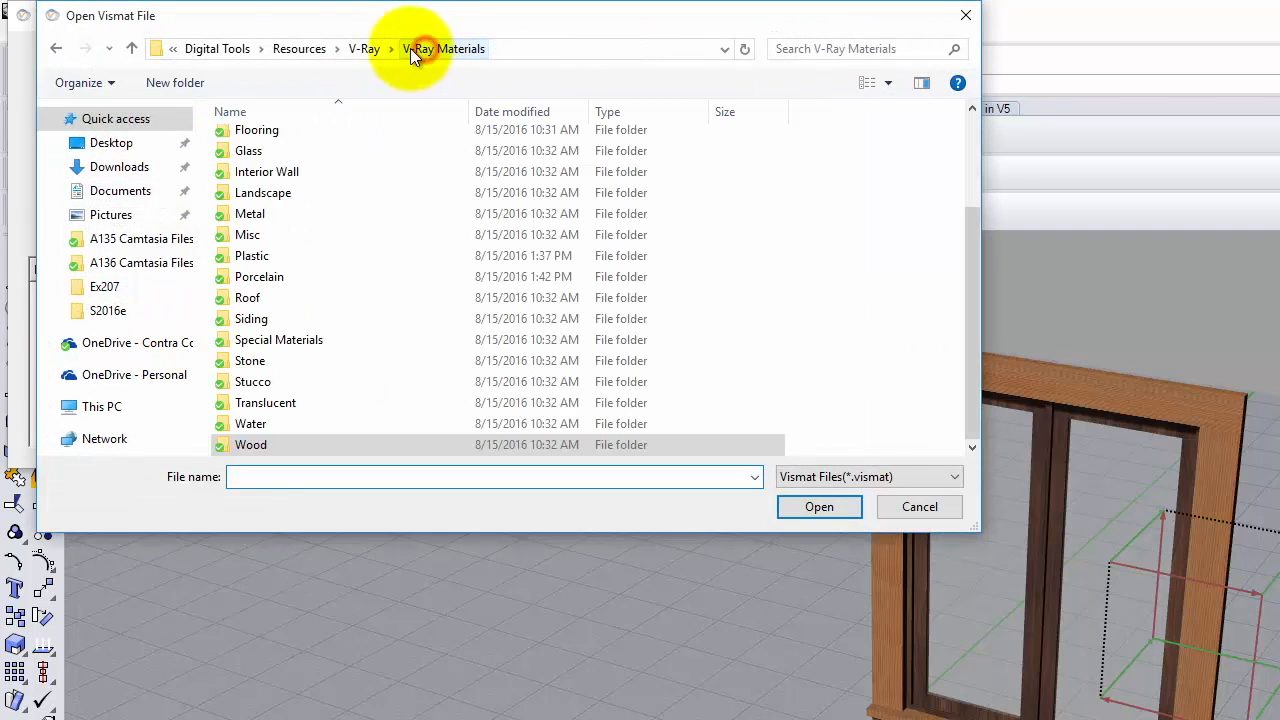
{"action": "double_click", "coordinate": [256, 259]}
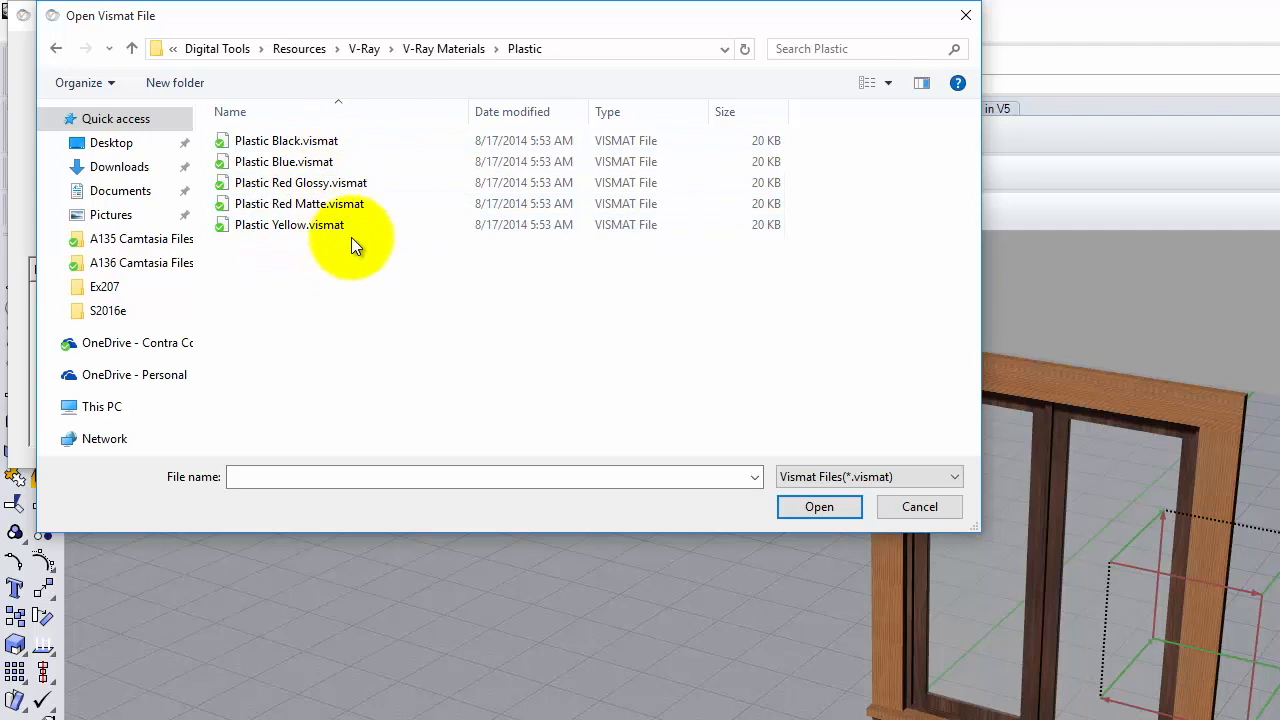
{"action": "double_click", "coordinate": [284, 142]}
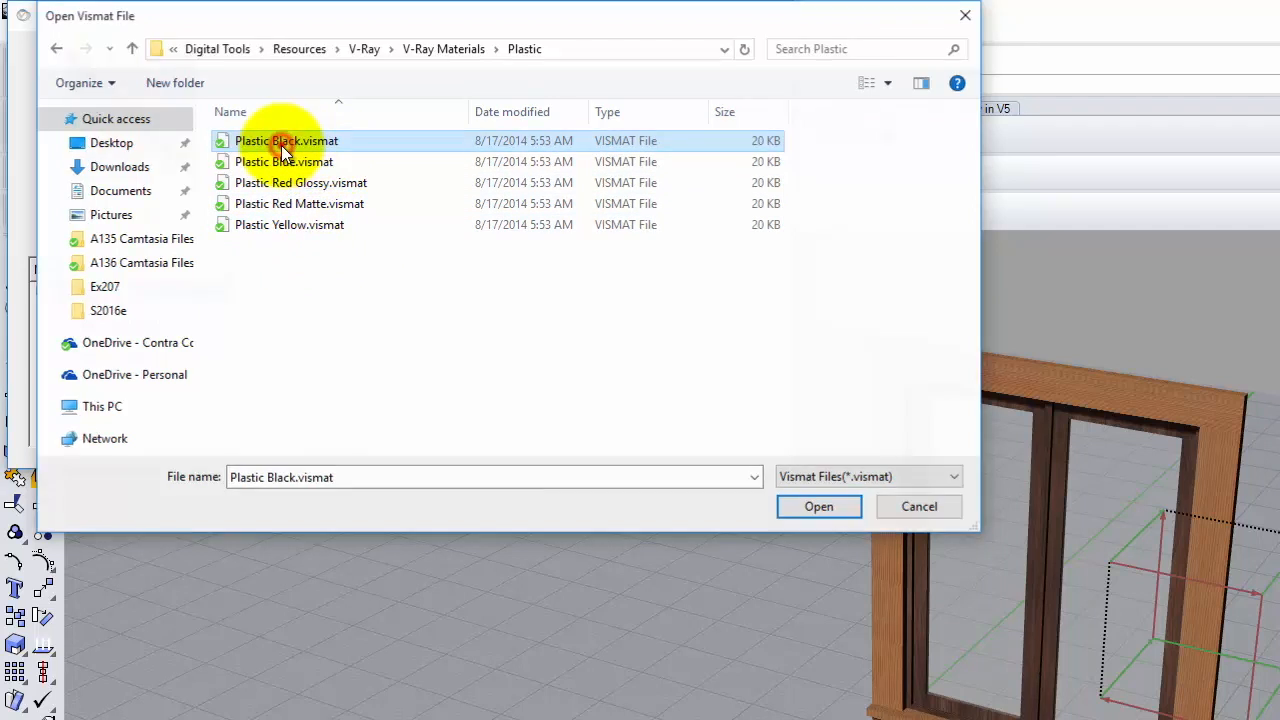
Apply the Plastic Black material to the Window Frame layer.
{"action": "left_click", "coordinate": [104, 306]}
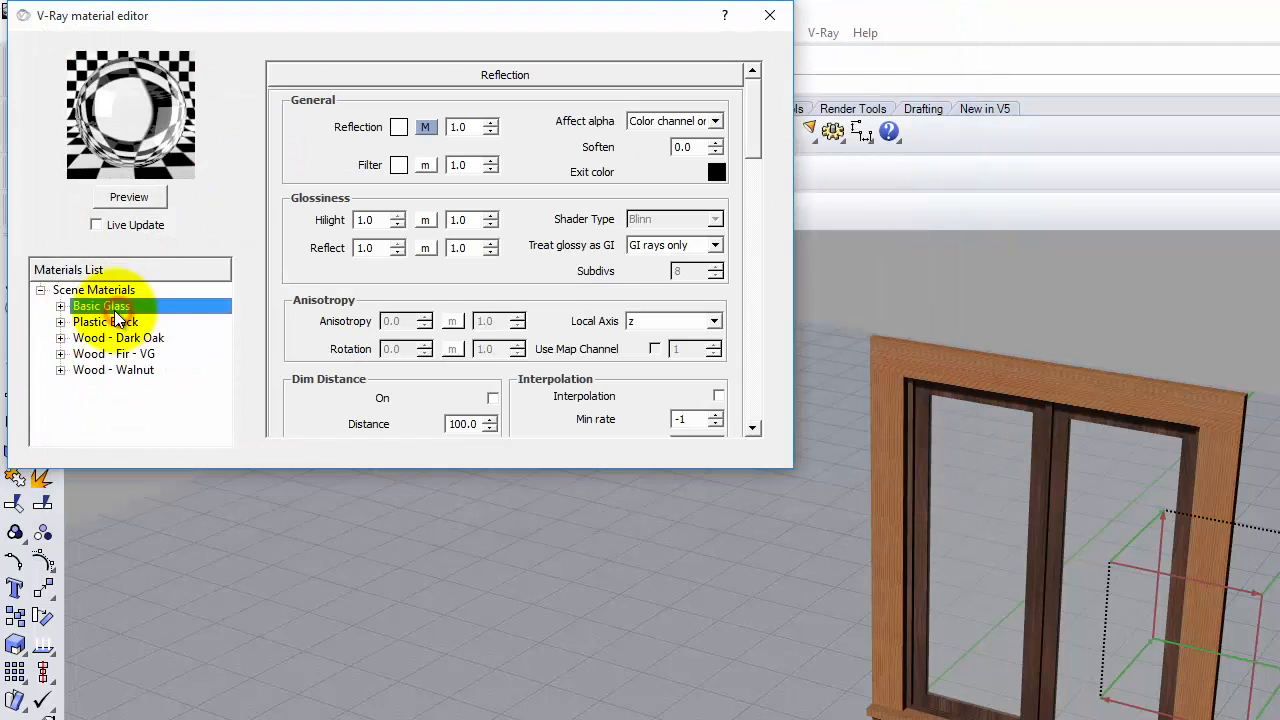
{"action": "left_click", "coordinate": [110, 323]}
{"action": "right_click", "coordinate": [110, 323]}
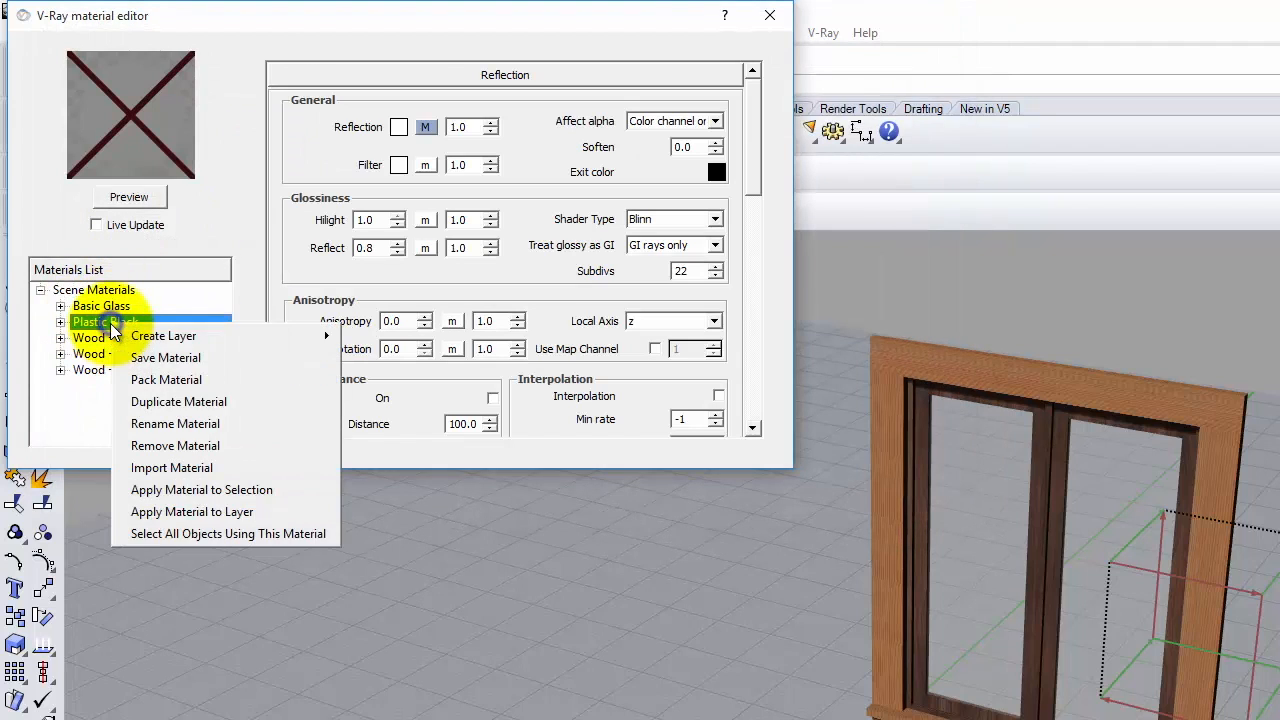
{"action": "left_click", "coordinate": [271, 516]}
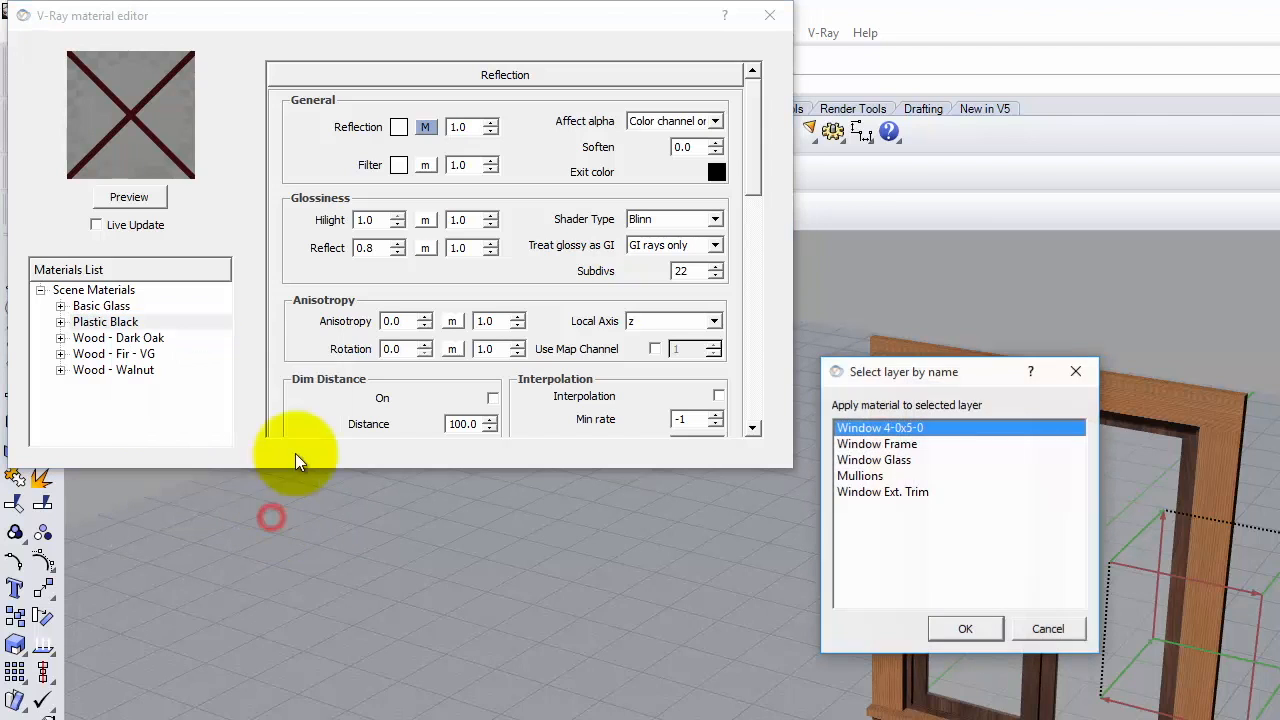
{"action": "left_click", "coordinate": [872, 444]}
{"action": "left_click", "coordinate": [1002, 626]}
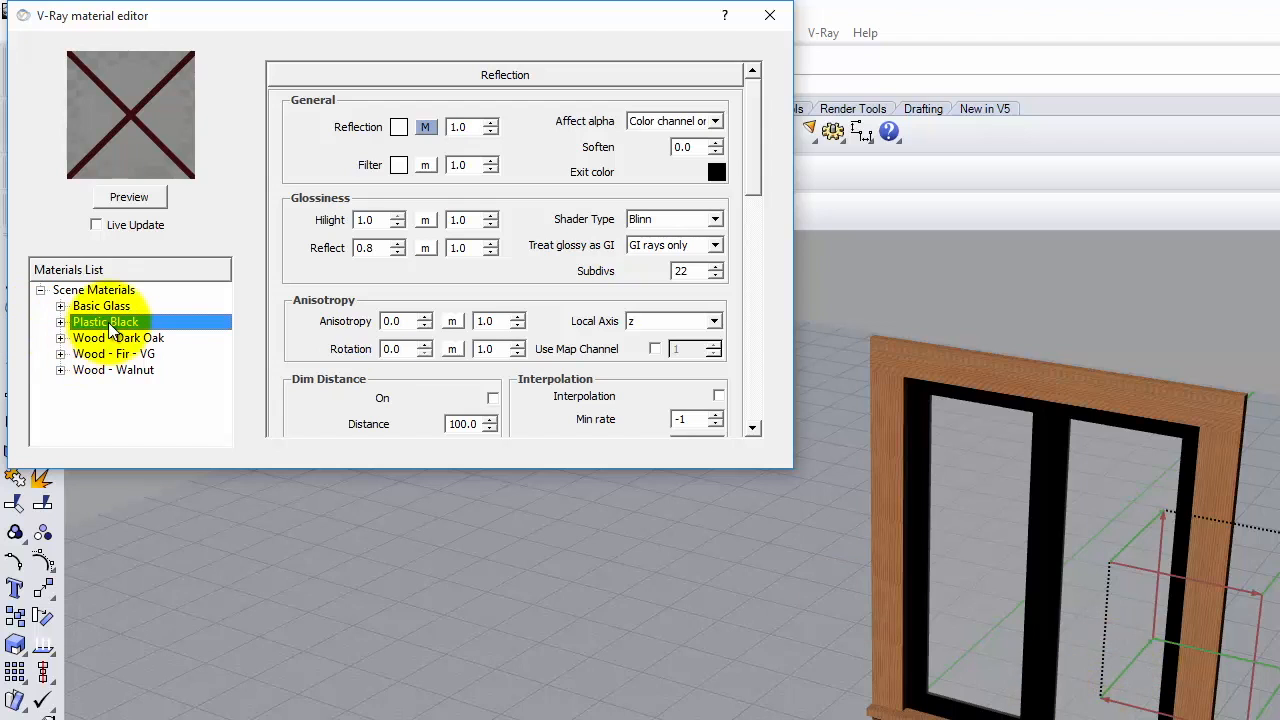
Change the diffuse color of Plastic Black to White and close the material editor.
{"action": "left_click_drag", "start_coordinate": [748, 105], "coordinate": [760, 230]}
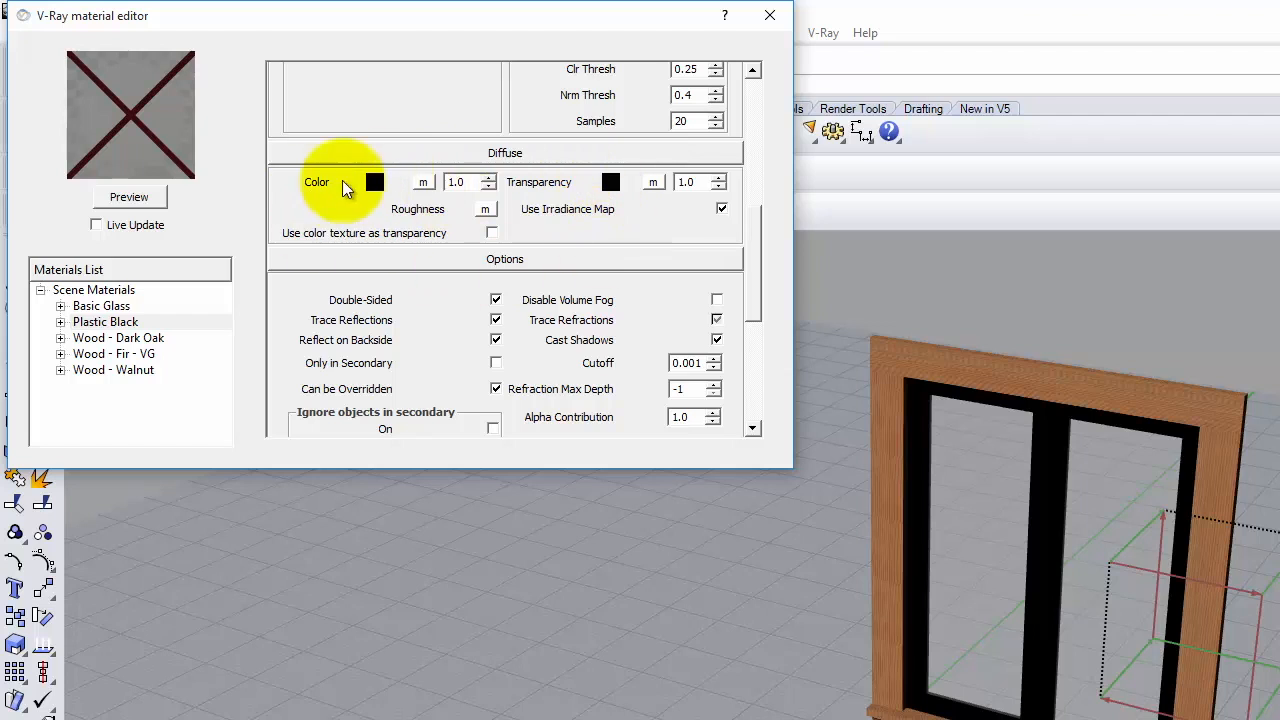
{"action": "left_click", "coordinate": [375, 183]}
{"action": "left_click", "coordinate": [373, 205]}
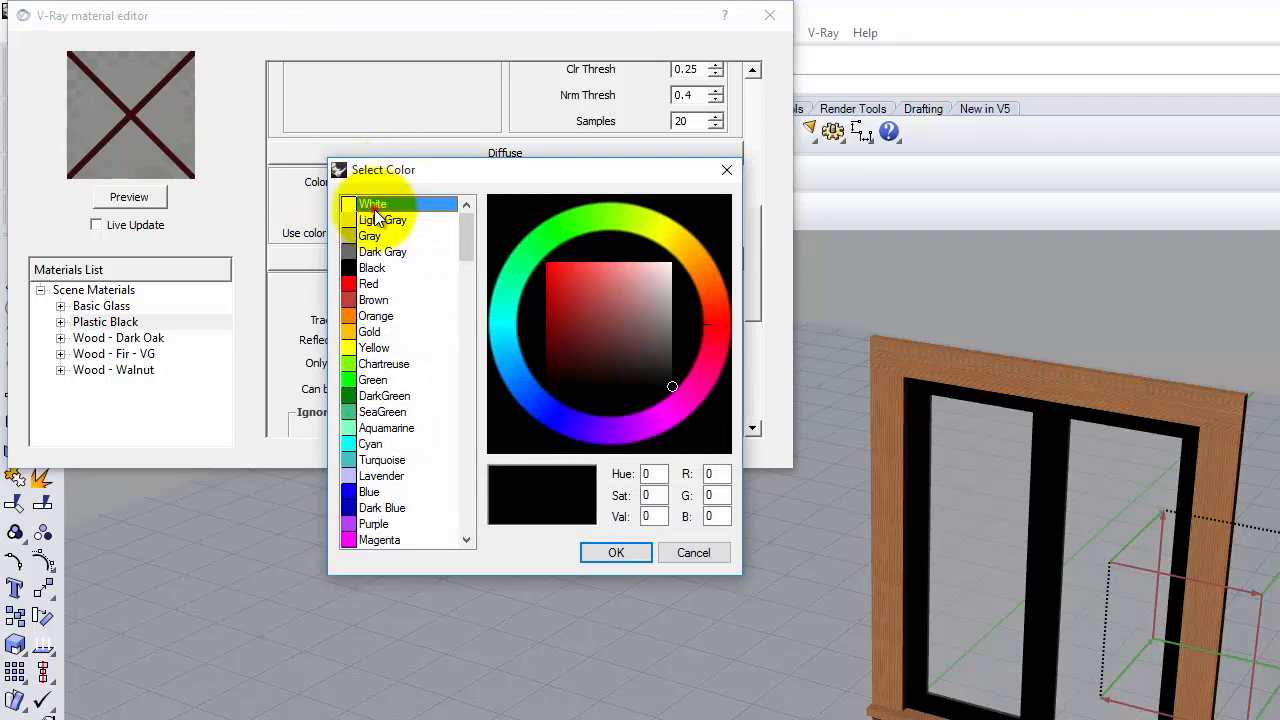
{"action": "left_click", "coordinate": [622, 556]}
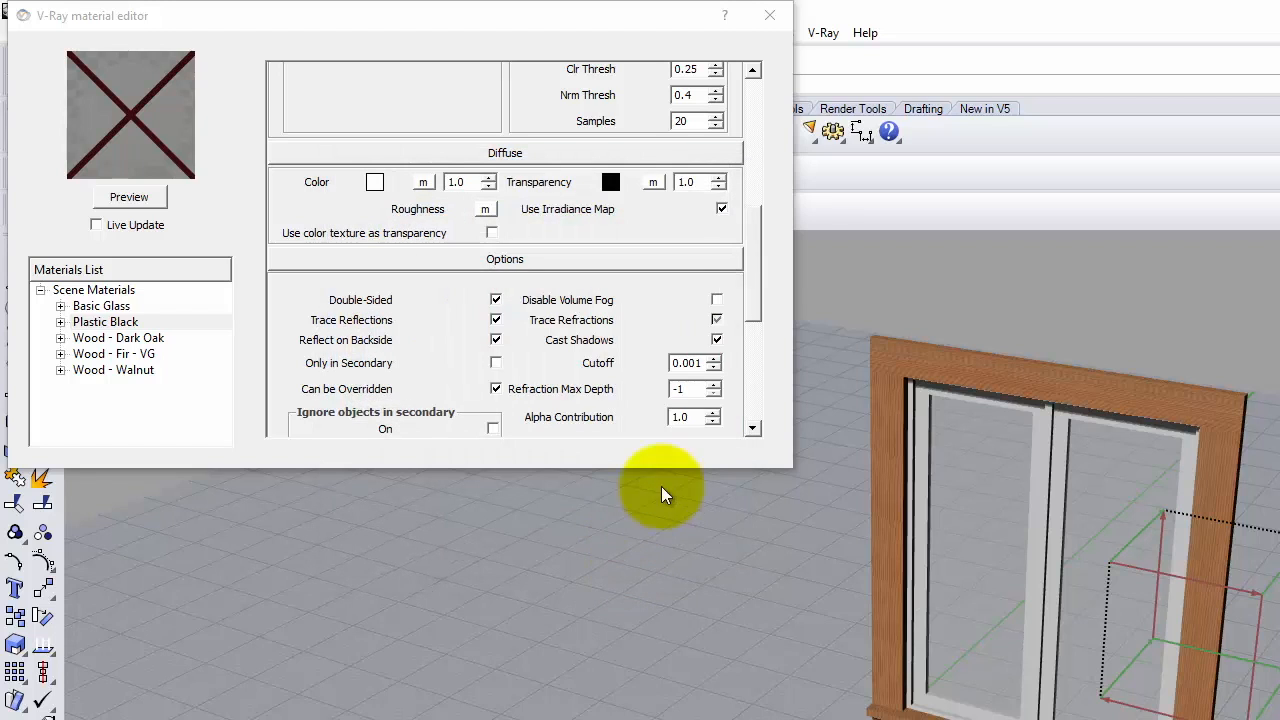
{"action": "left_click", "coordinate": [769, 18]}
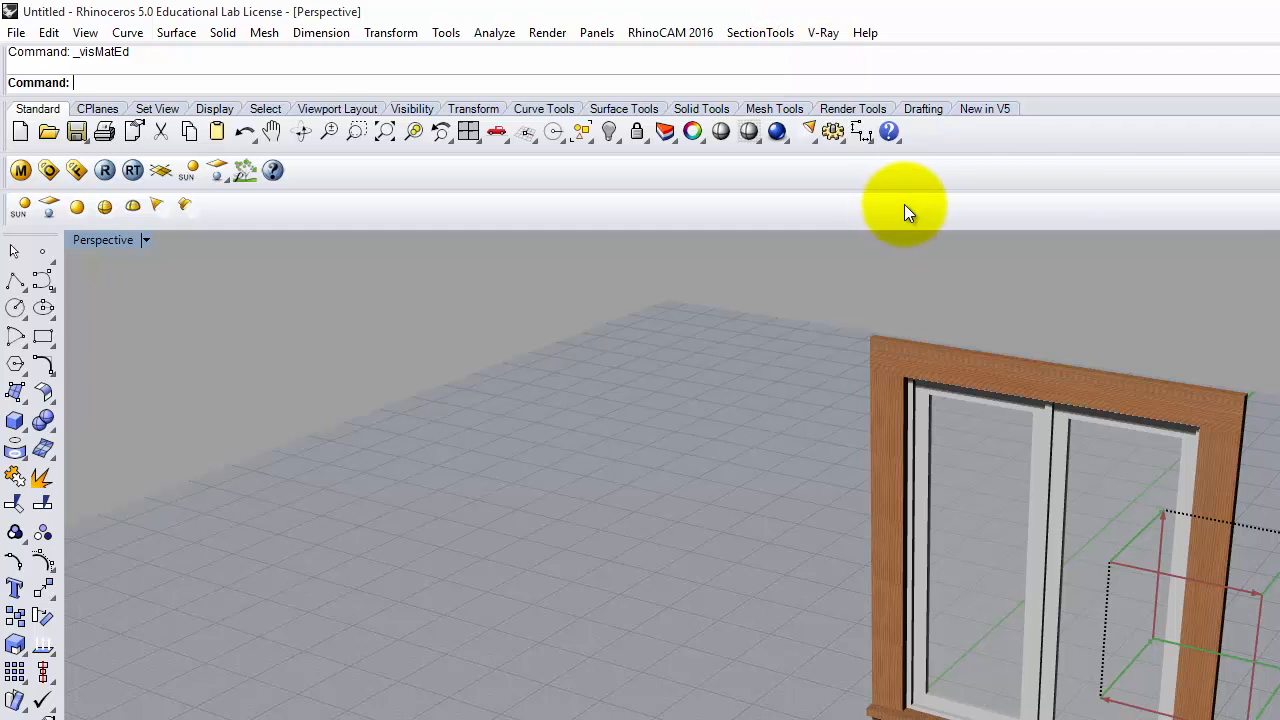
Turn off the texture mapping widget still displayed for the exterior trim.
{"action": "right_click_drag", "start_coordinate": [1195, 322], "coordinate": [1251, 406]}
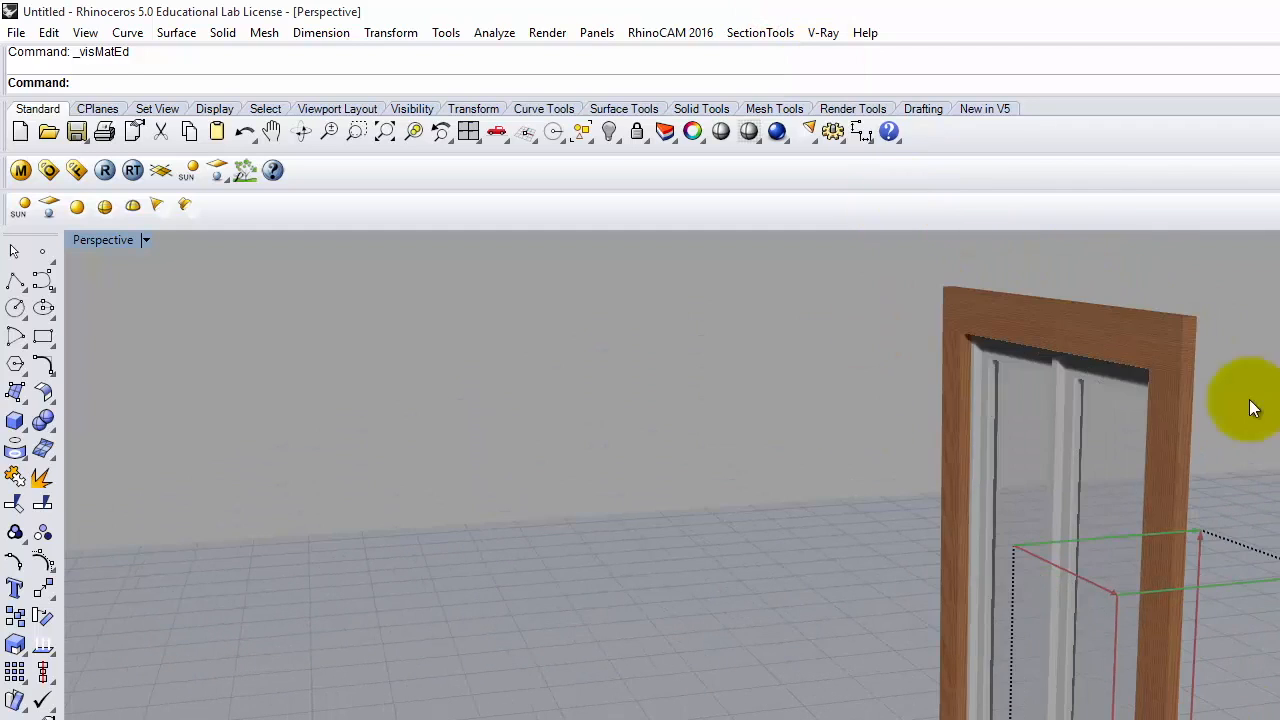
{"action": "left_click", "coordinate": [1178, 429]}
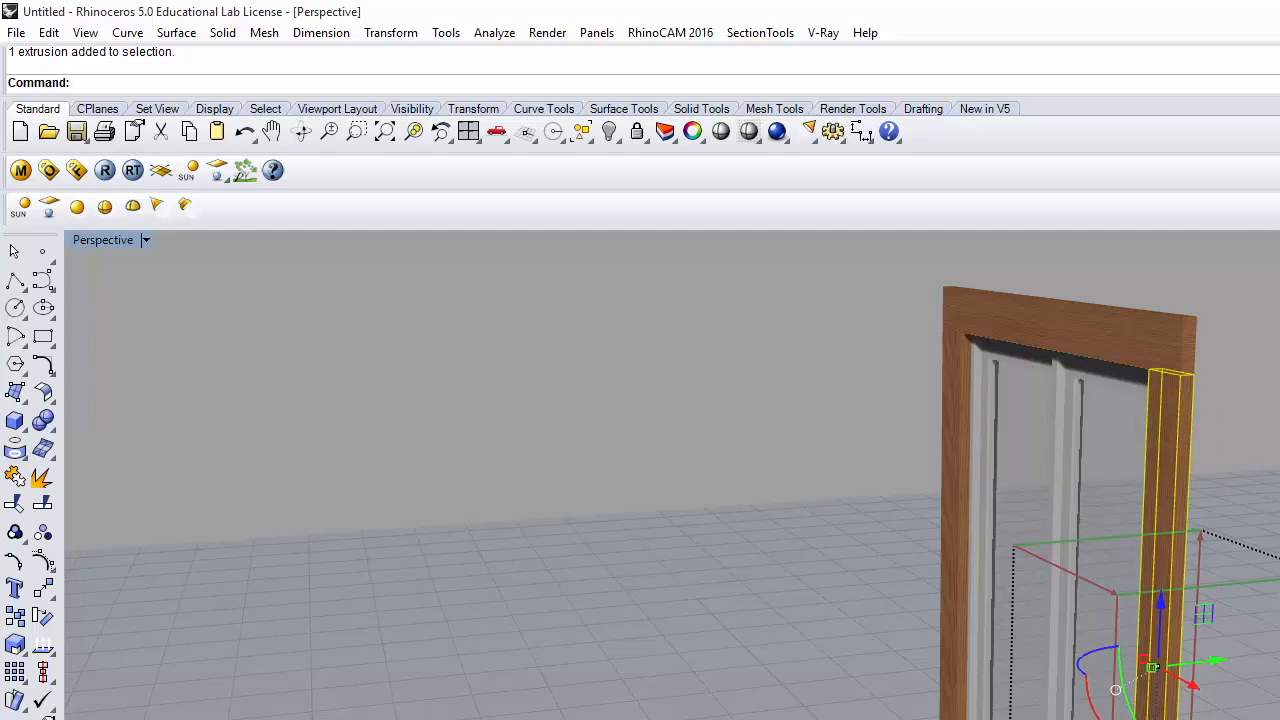
{"action": "left_click", "coordinate": [904, 538]}
{"action": "right_click_drag", "start_coordinate": [503, 434], "coordinate": [860, 562]}
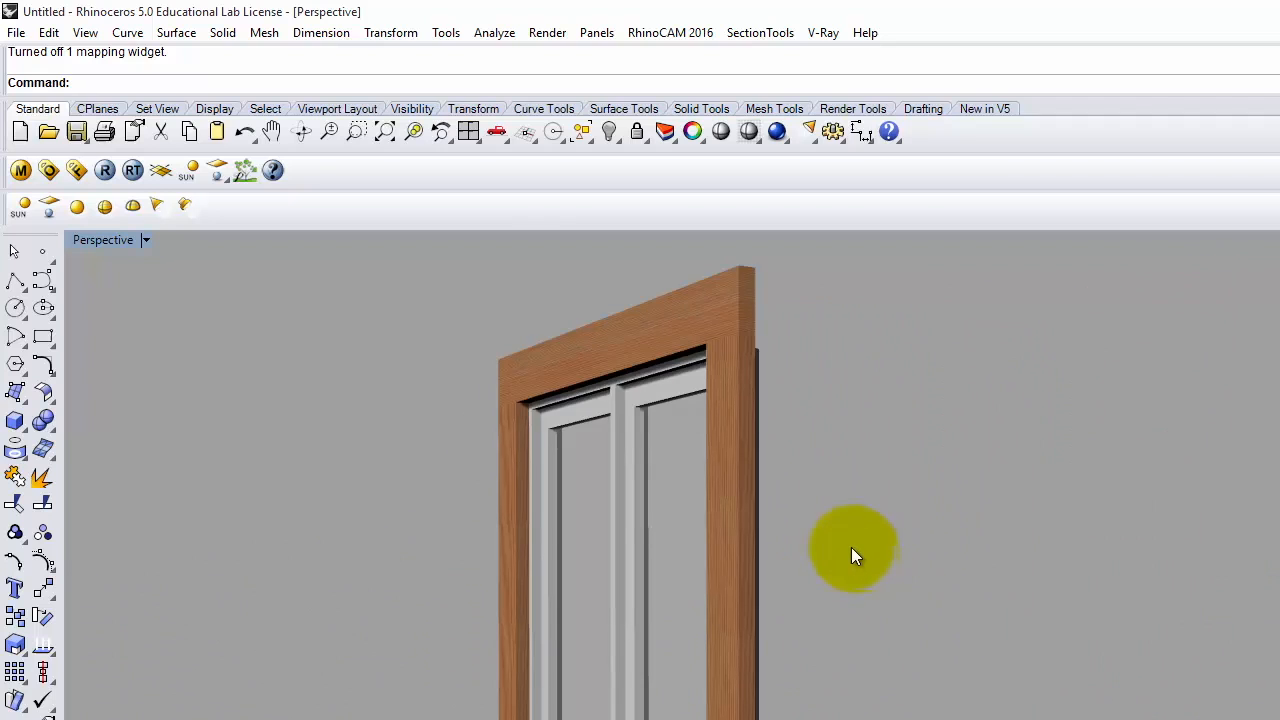
{"action": "right_click_drag", "start_coordinate": [588, 448], "coordinate": [575, 715]}
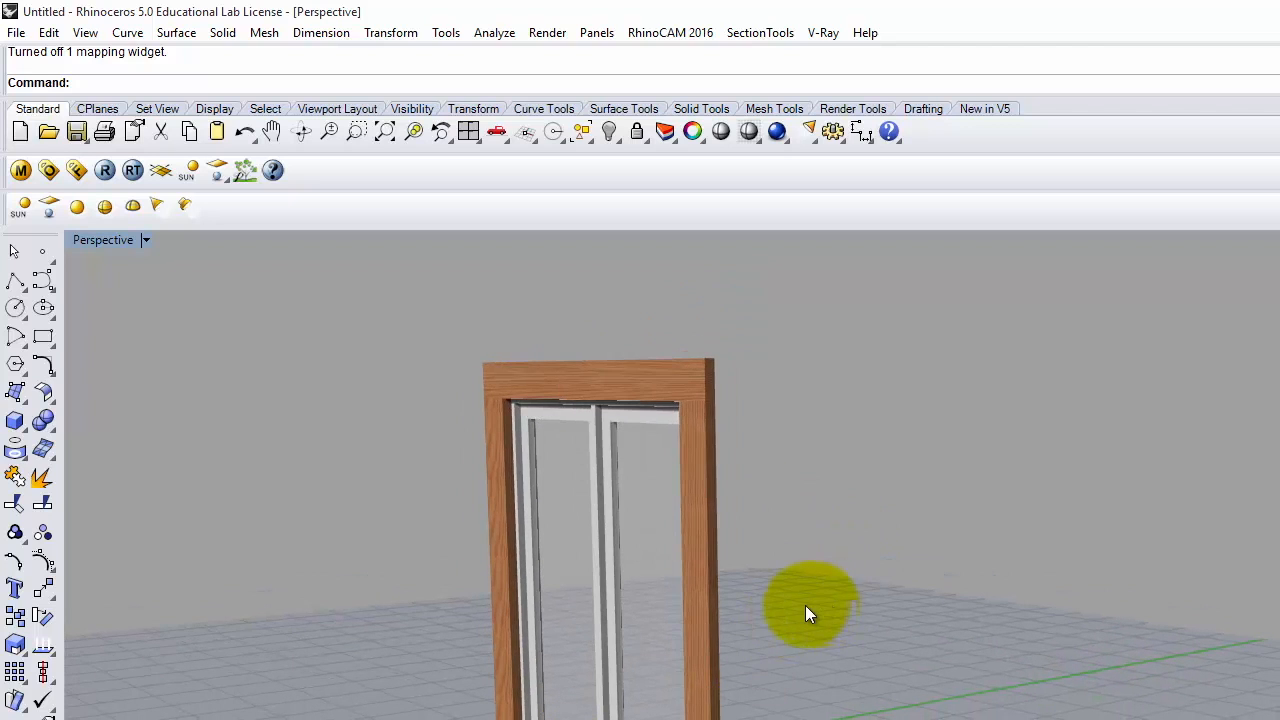
{"action": "mouse_move", "coordinate": [751, 556]}
{"action": "right_mouse_down"}
{"action": "mouse_move", "coordinate": [786, 575]}
{"action": "mouse_move", "coordinate": [772, 561]}
{"action": "right_mouse_up"}
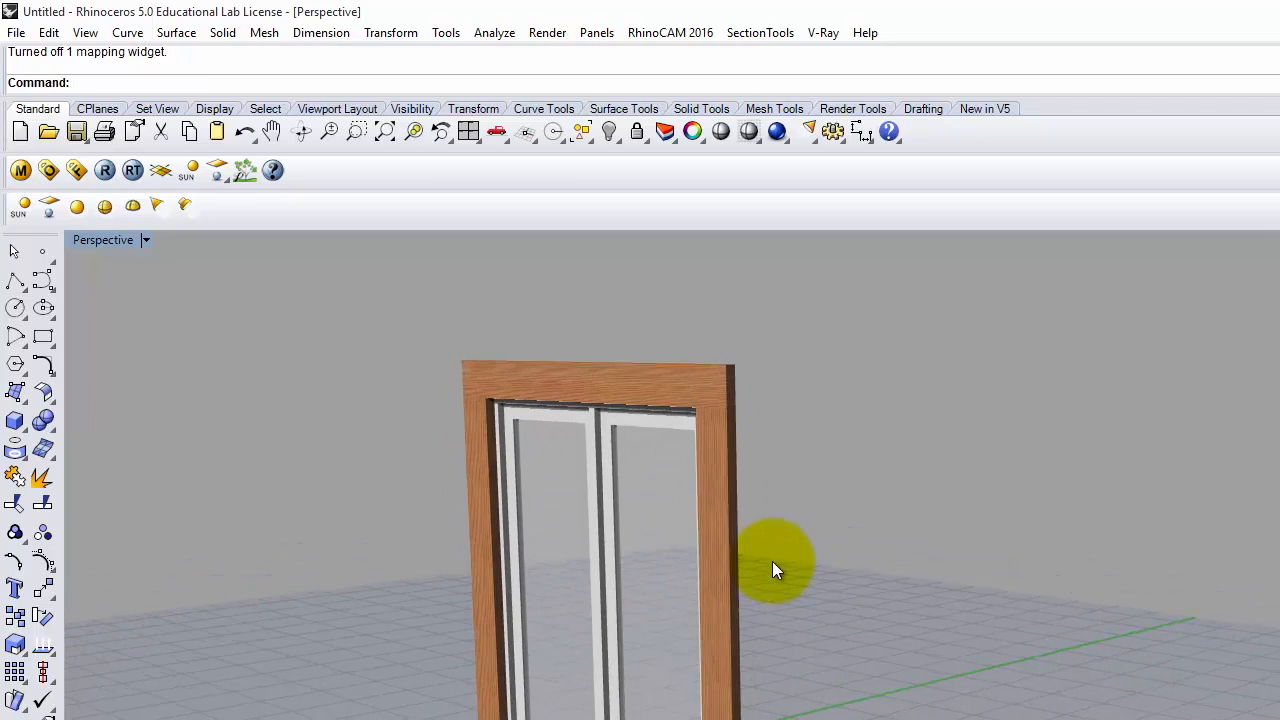
Set the V-Ray environment's reflection/refraction background color to White and close the render options.
{"action": "left_click", "coordinate": [50, 169]}
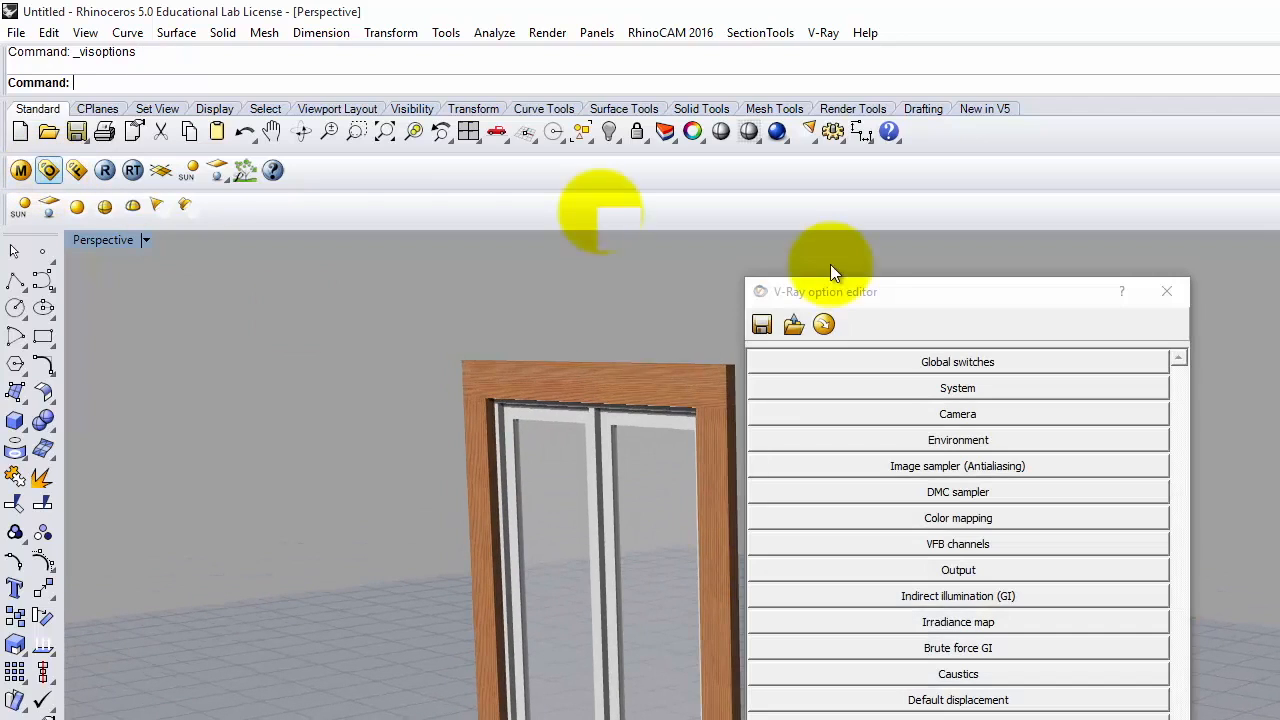
{"action": "left_click", "coordinate": [939, 442]}
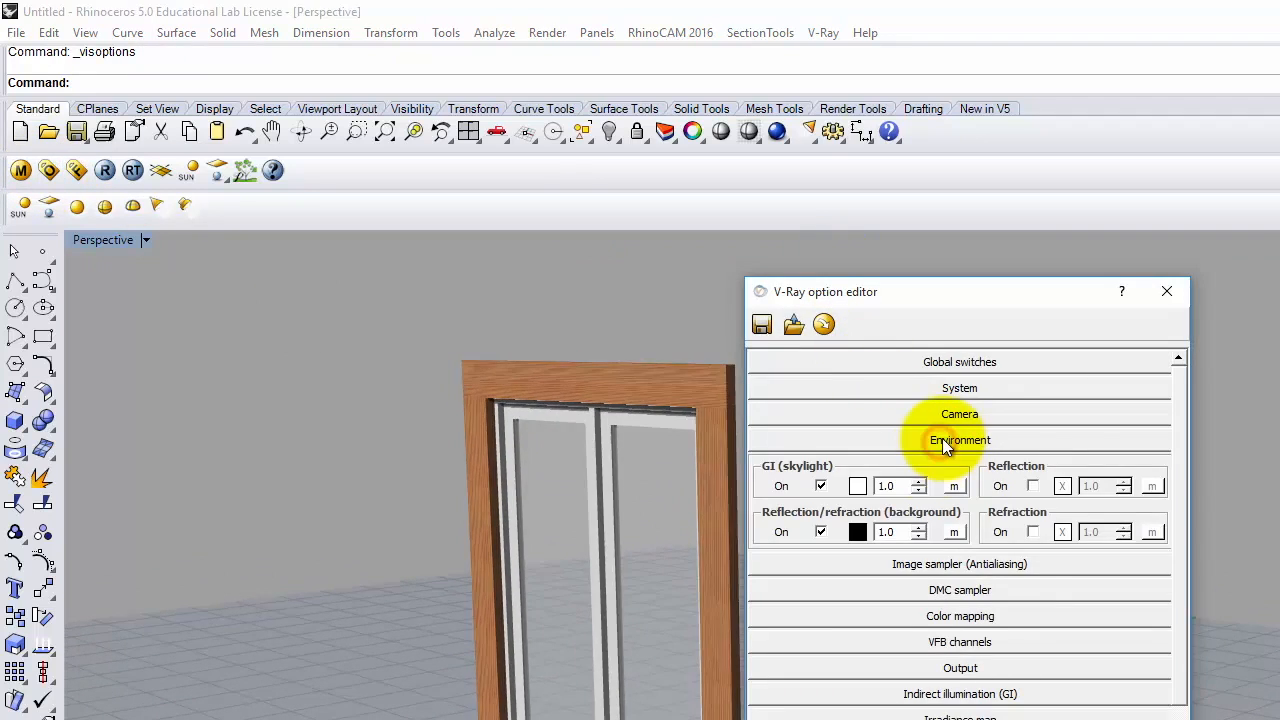
{"action": "left_click", "coordinate": [857, 531]}
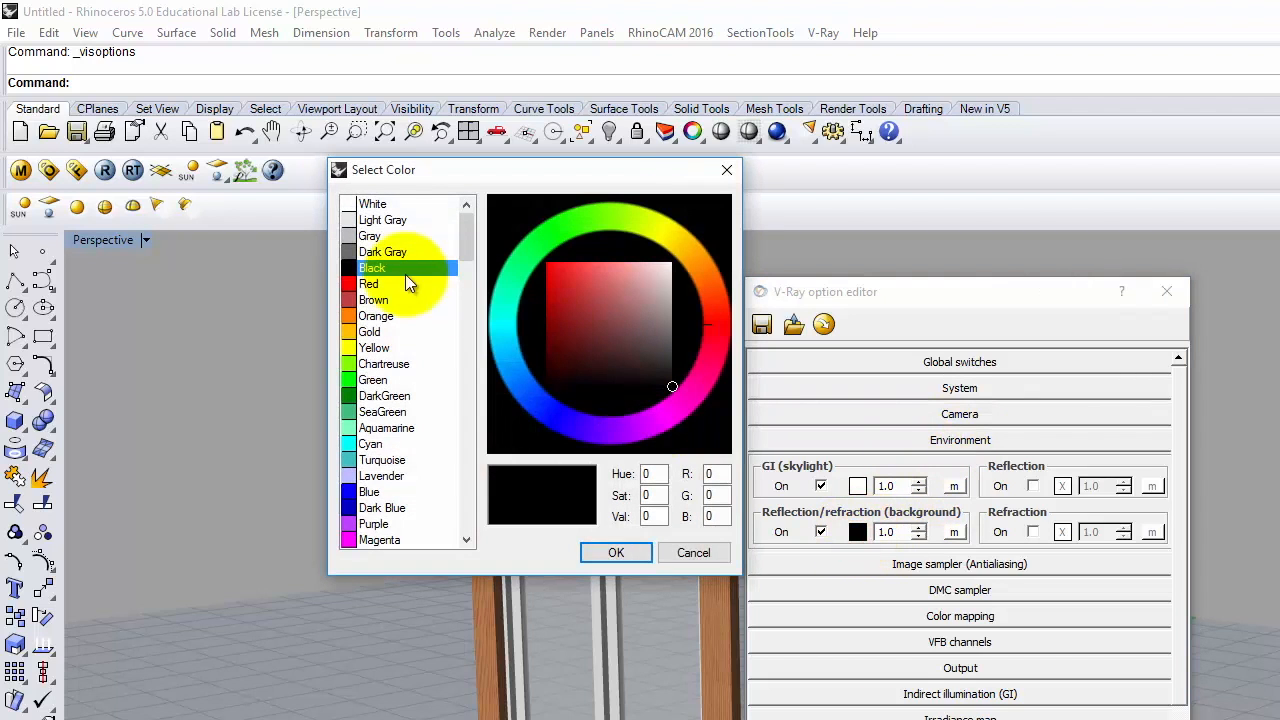
{"action": "left_click", "coordinate": [372, 205]}
{"action": "left_click", "coordinate": [618, 552]}
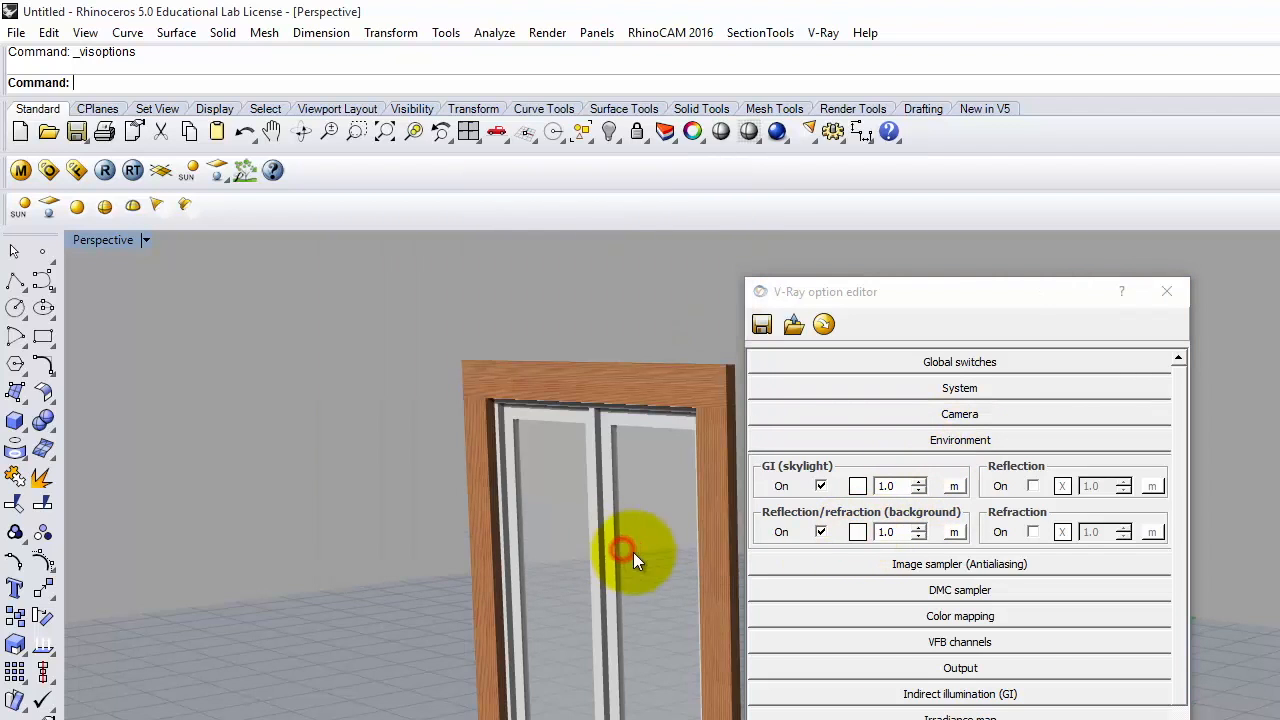
{"action": "left_click", "coordinate": [1184, 293]}
Frame the whole window in the Perspective view using Zoom Selected and render it with V-Ray.
{"action": "right_click_drag", "start_coordinate": [454, 630], "coordinate": [459, 678]}
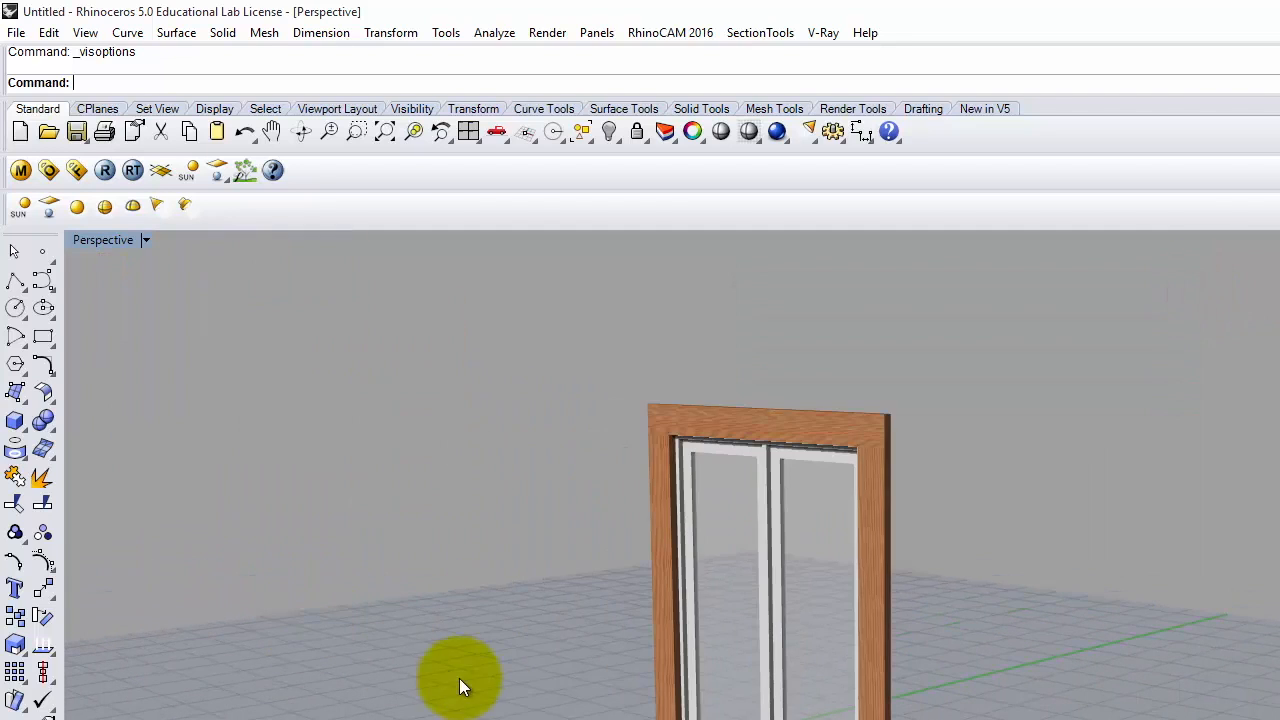
{"action": "left_click_drag", "start_coordinate": [1078, 651], "coordinate": [511, 320]}
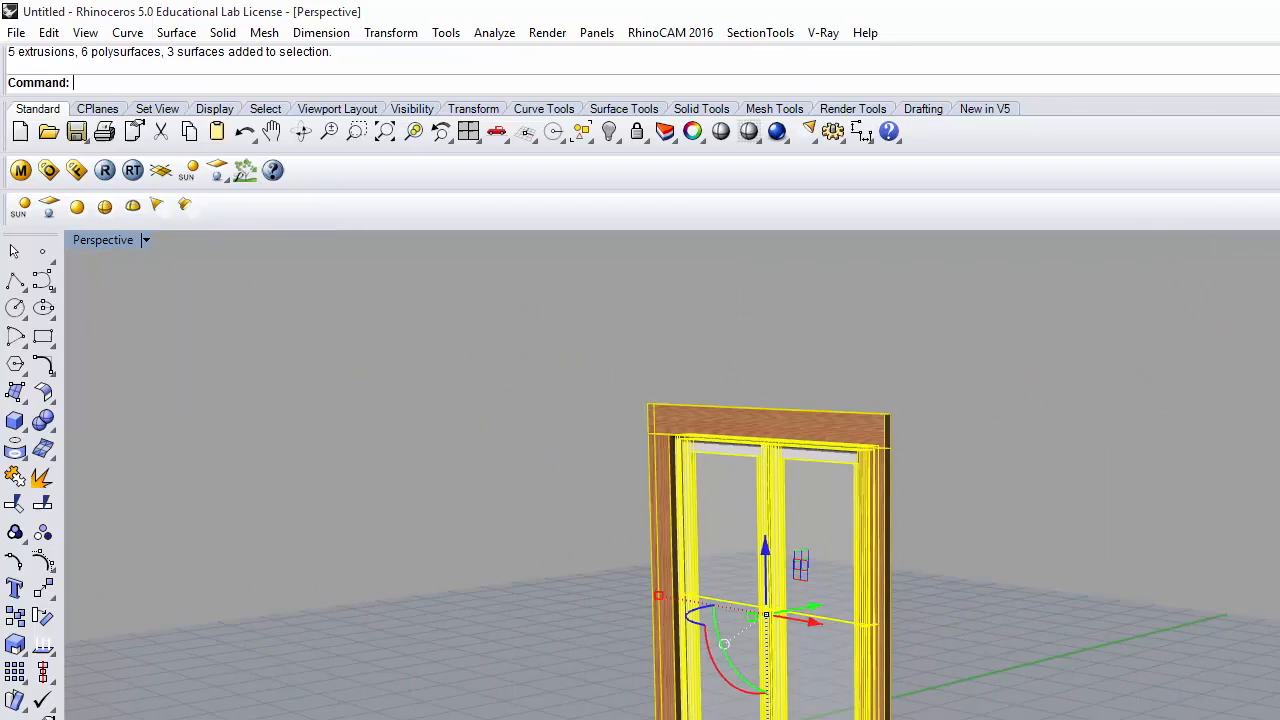
{"action": "key", "text": "Return"}
{"action": "type", "text": "s"}
{"action": "key", "text": "Return"}
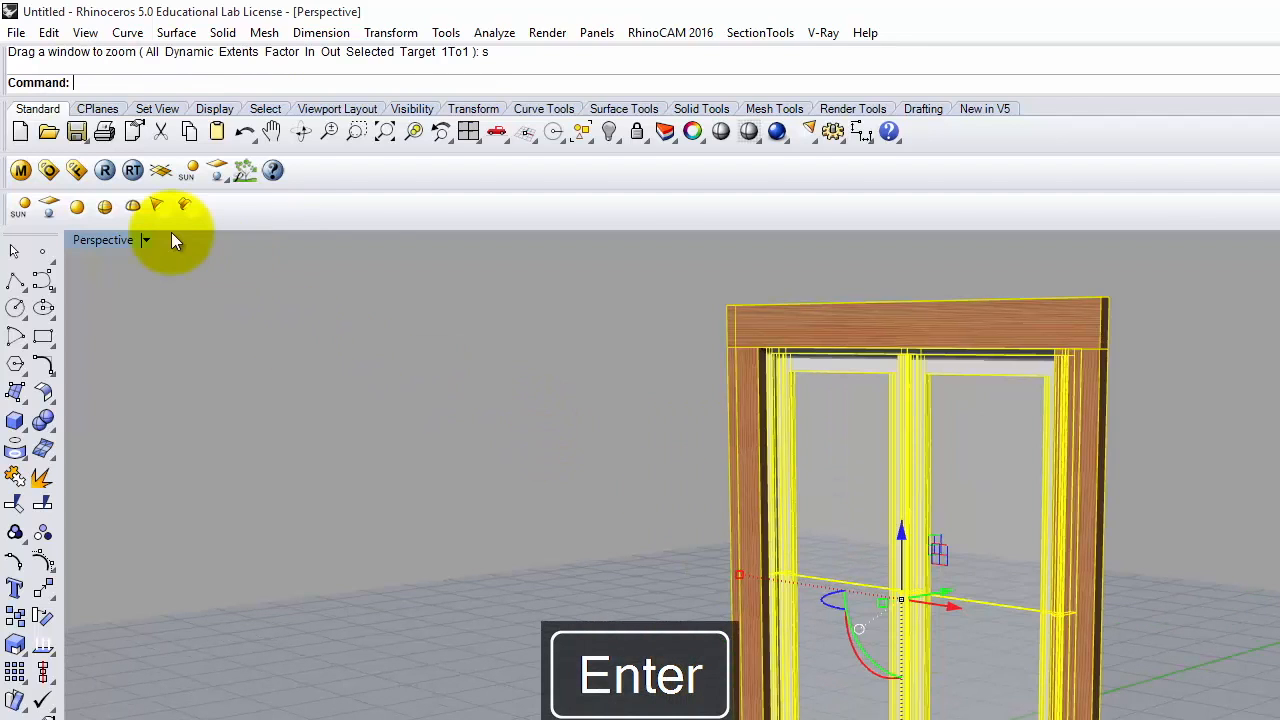
{"action": "left_click", "coordinate": [104, 171]}
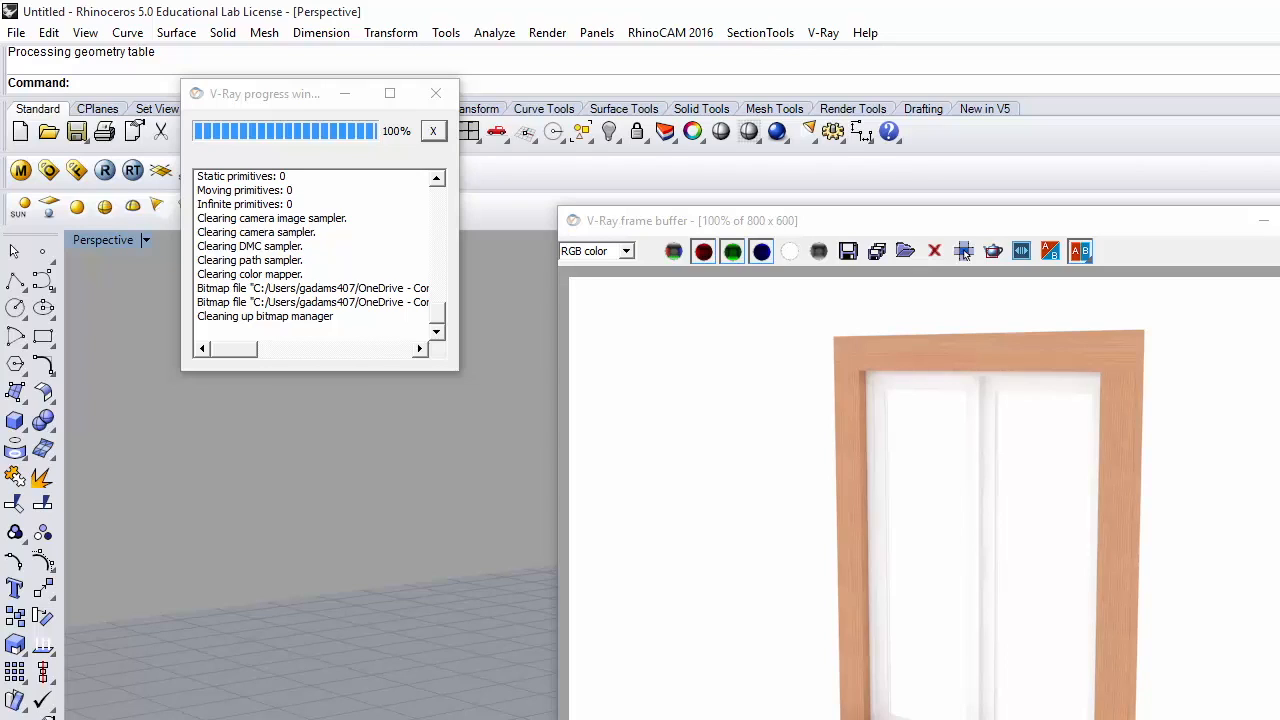
Save the rendered image as Anderson-4-0x5-0_casement_window_sample.jpg in the Ex208-F2016 folder under Live - A136 Exercises, Ex208.
{"action": "left_click", "coordinate": [848, 250]}
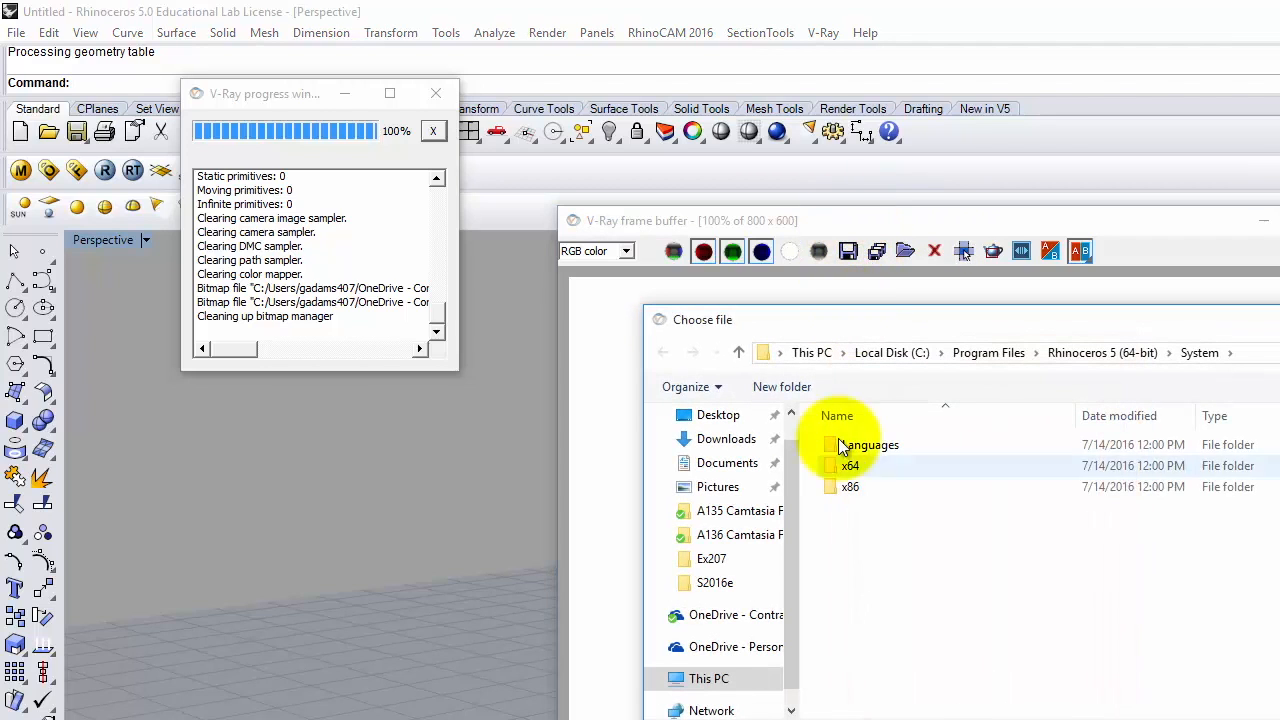
{"action": "left_click", "coordinate": [700, 615]}
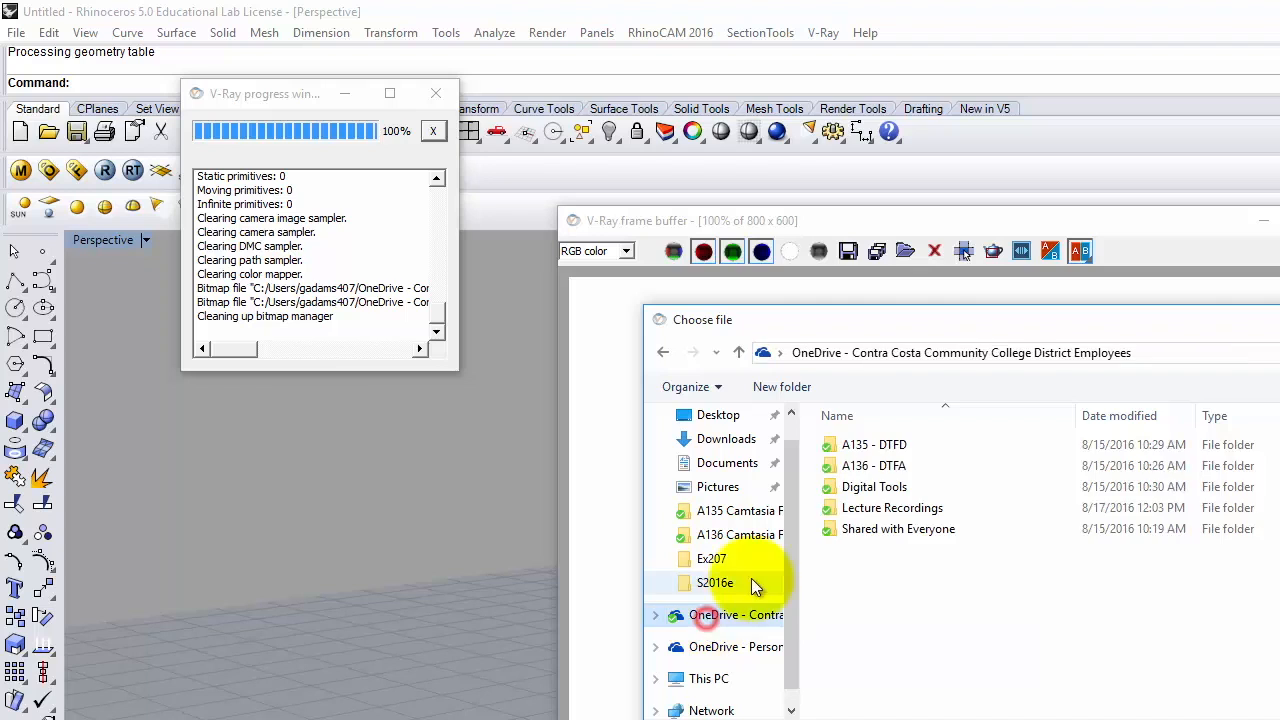
{"action": "double_click", "coordinate": [880, 464]}
{"action": "left_click", "coordinate": [714, 648]}
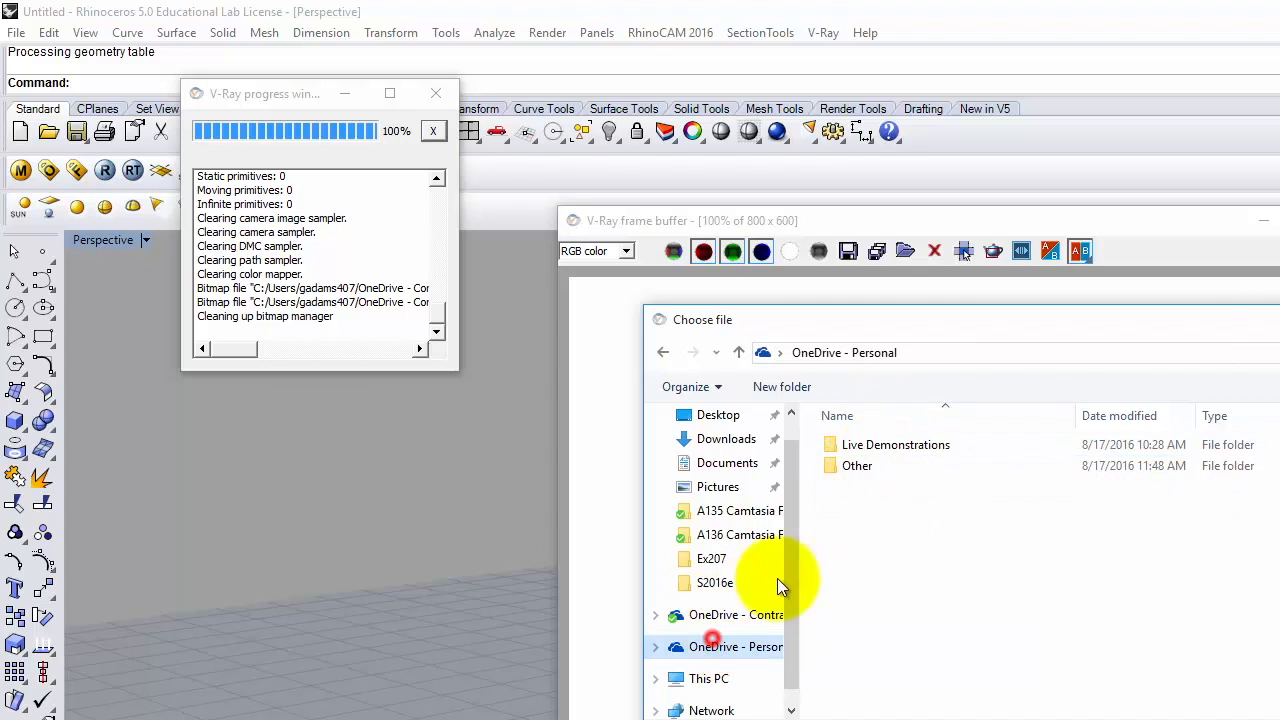
{"action": "double_click", "coordinate": [888, 445]}
{"action": "double_click", "coordinate": [895, 470]}
{"action": "double_click", "coordinate": [891, 457]}
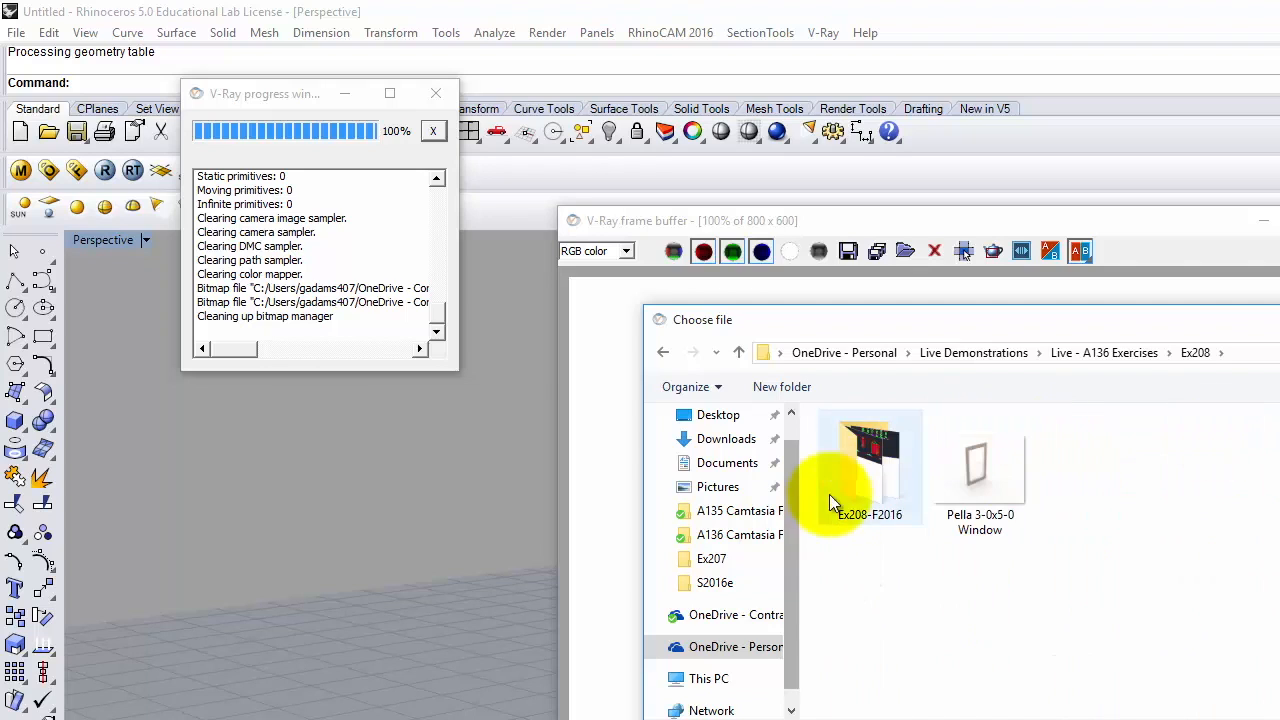
{"action": "double_click", "coordinate": [870, 462]}
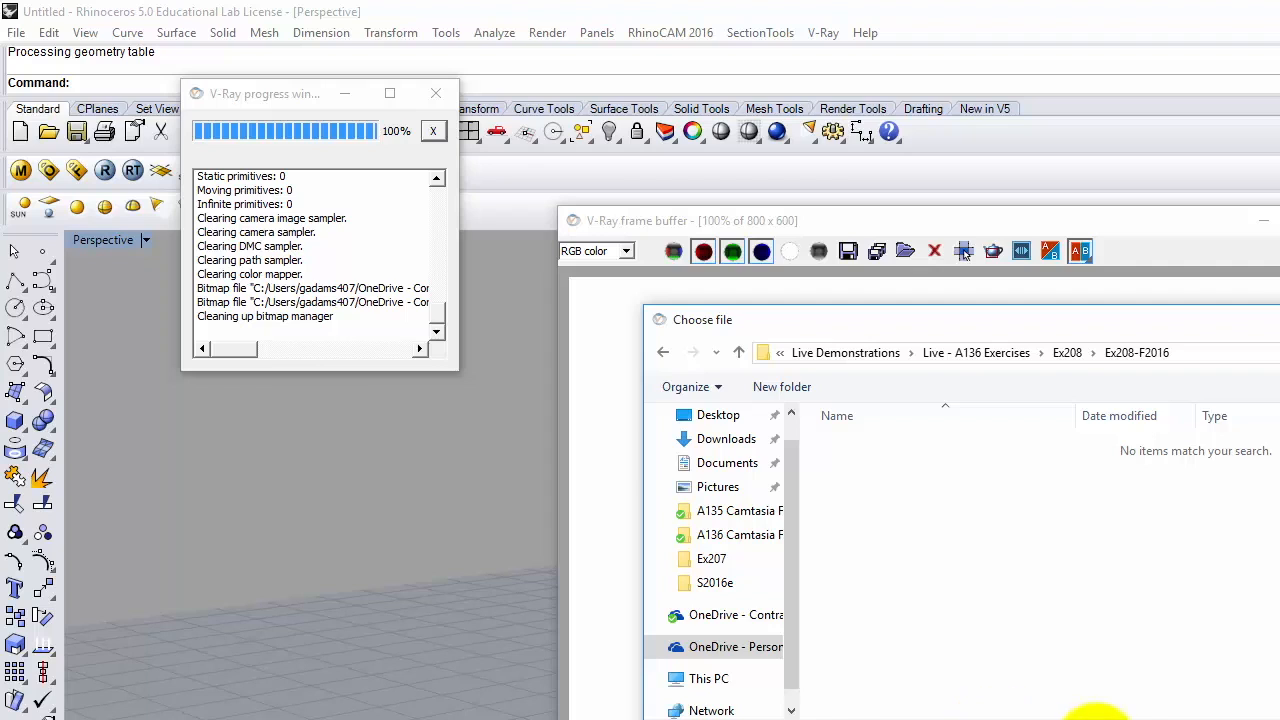
{"action": "key", "text": "Escape"}
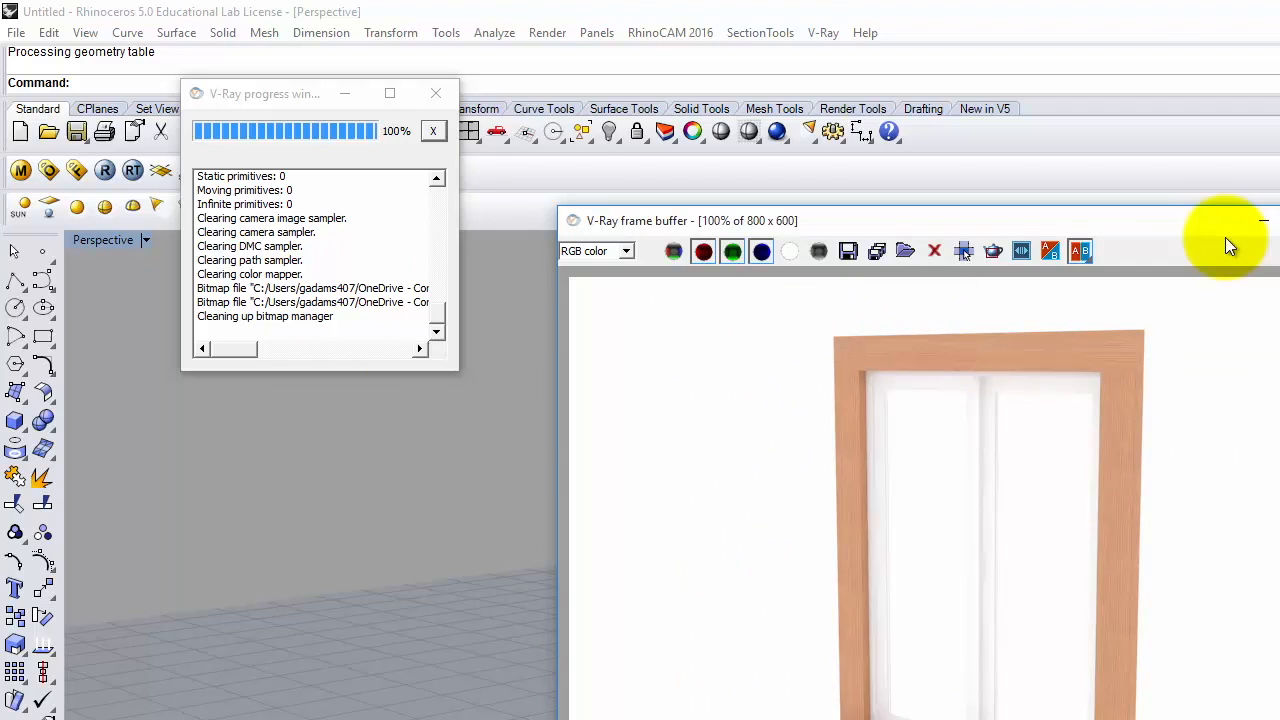
Start saving the Rhino model and choose the Live - A136 Exercises, Ex208, Ex208-F2016 folder as its location.
{"action": "left_click", "coordinate": [15, 33]}
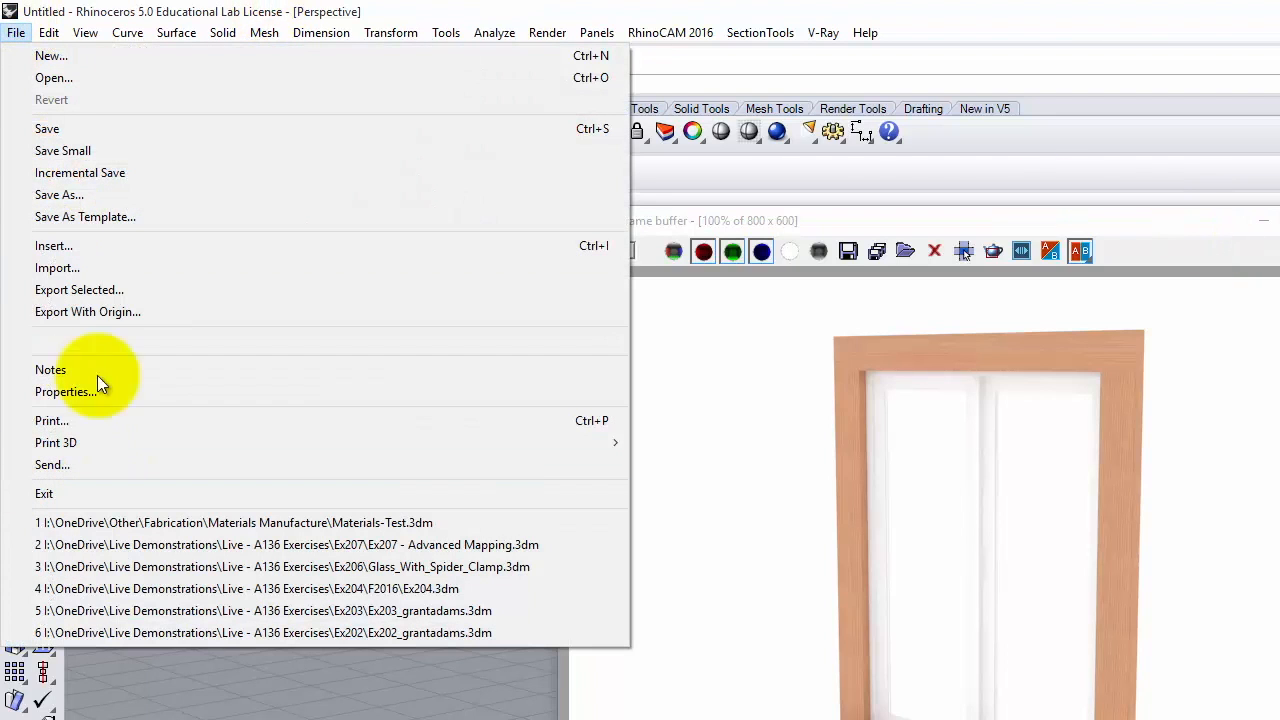
{"action": "left_click", "coordinate": [63, 128]}
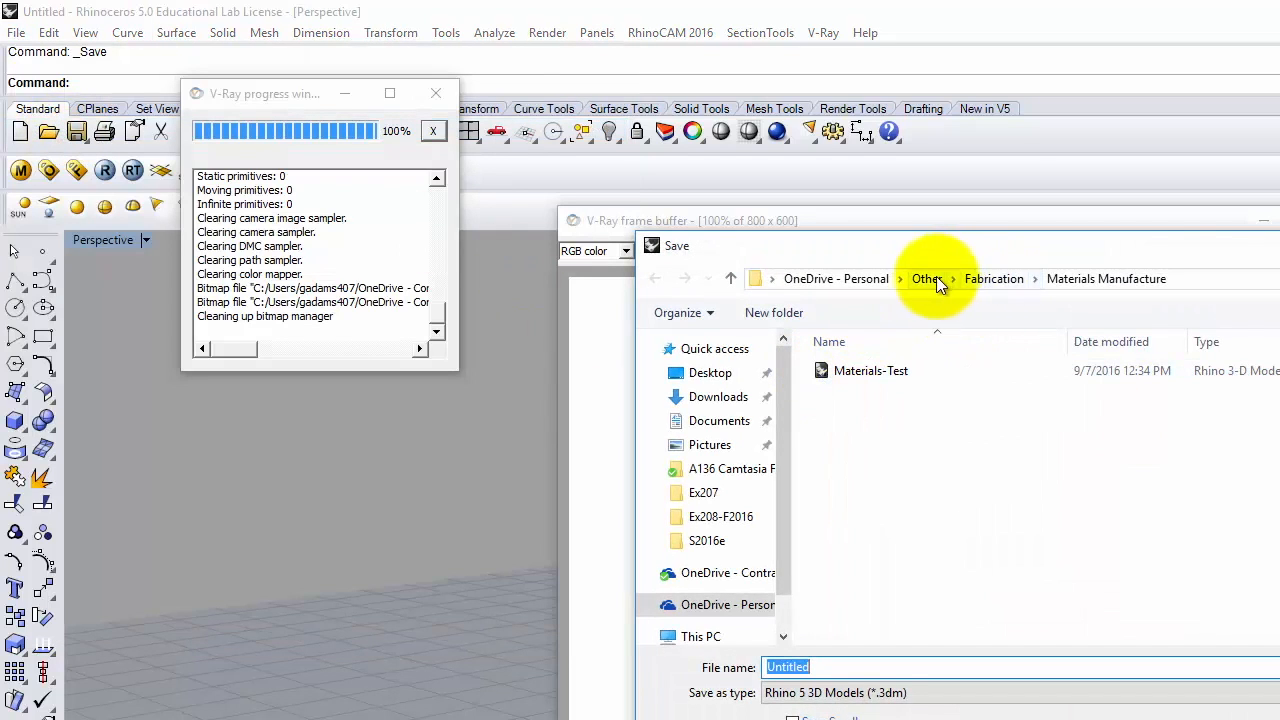
{"action": "left_click", "coordinate": [856, 278]}
{"action": "double_click", "coordinate": [875, 377]}
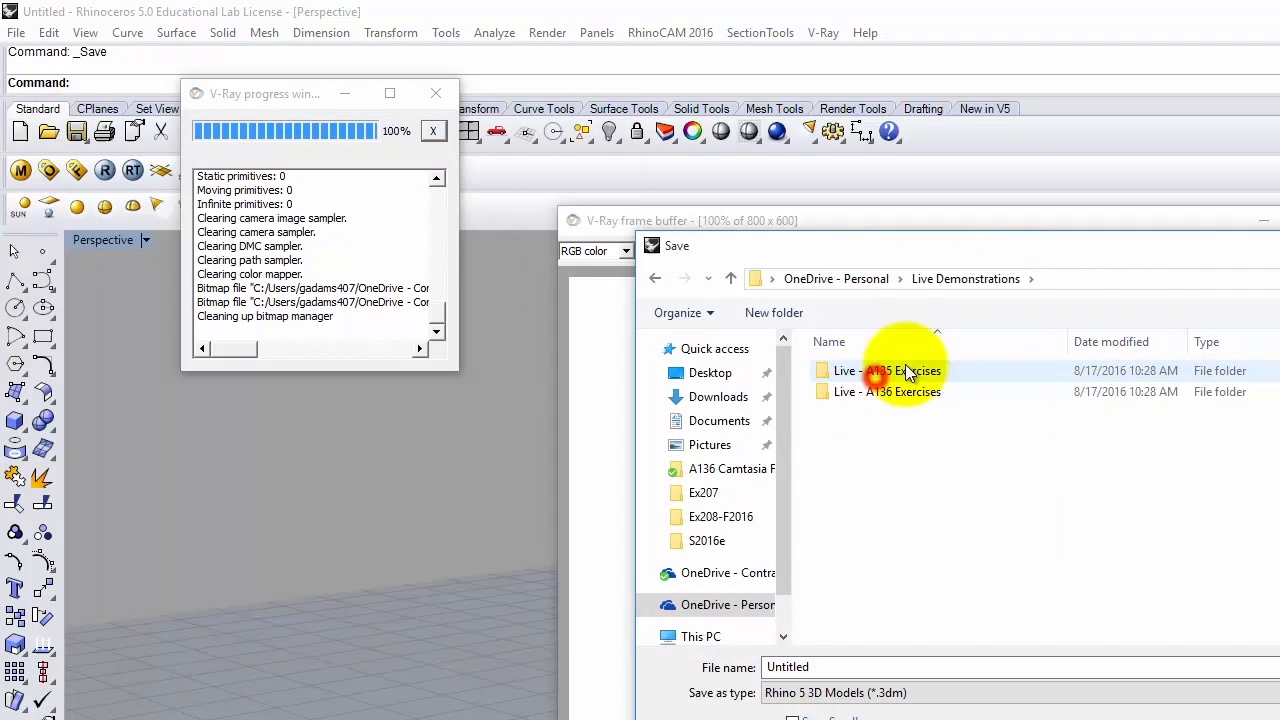
{"action": "double_click", "coordinate": [907, 388]}
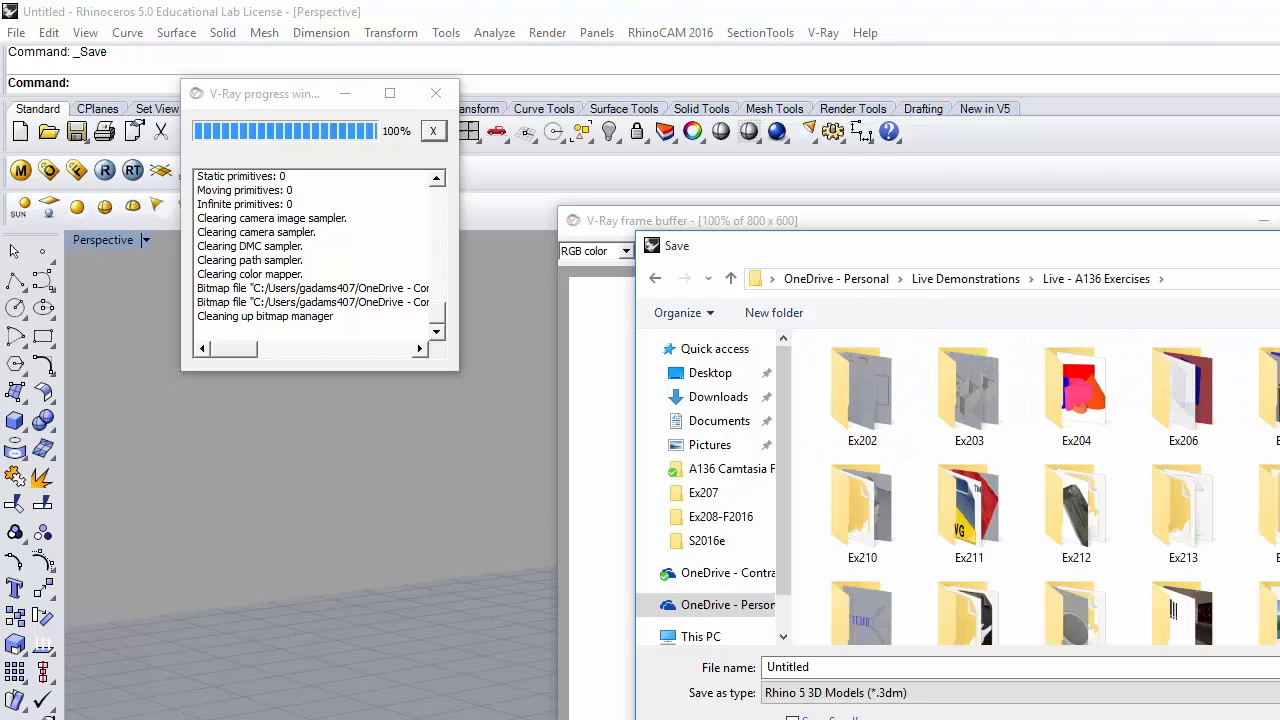
{"action": "double_click", "coordinate": [1265, 392]}
{"action": "double_click", "coordinate": [854, 386]}
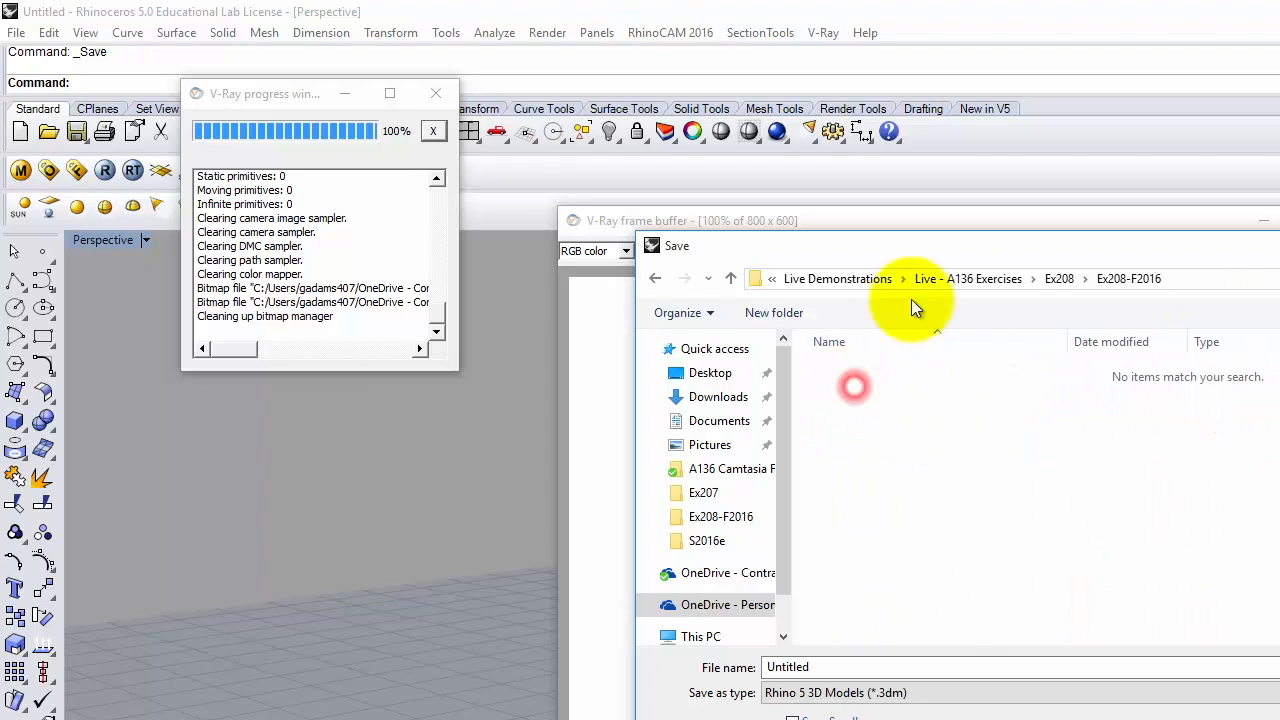
Name the Rhino 5 model Anderson-4-0x5-0_casement_window and save it in the Ex208-F2016 folder.
{"action": "double_click", "coordinate": [830, 665]}
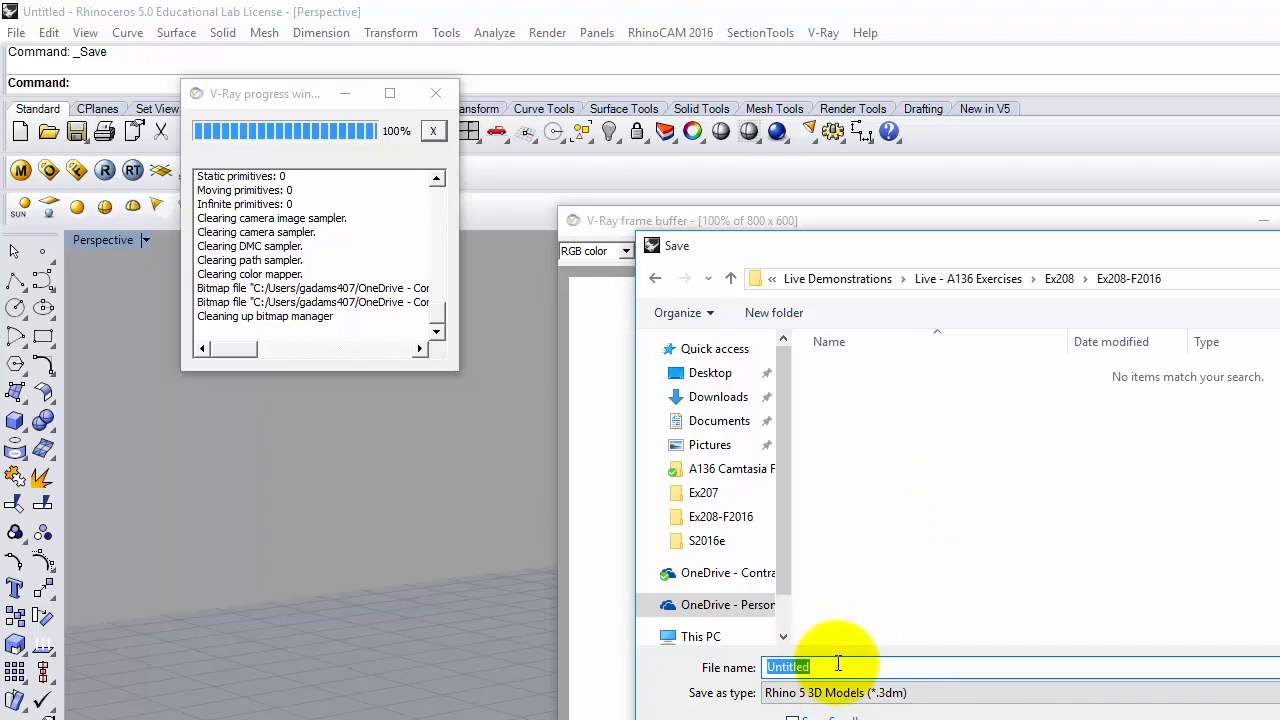
{"action": "type", "text": "An"}
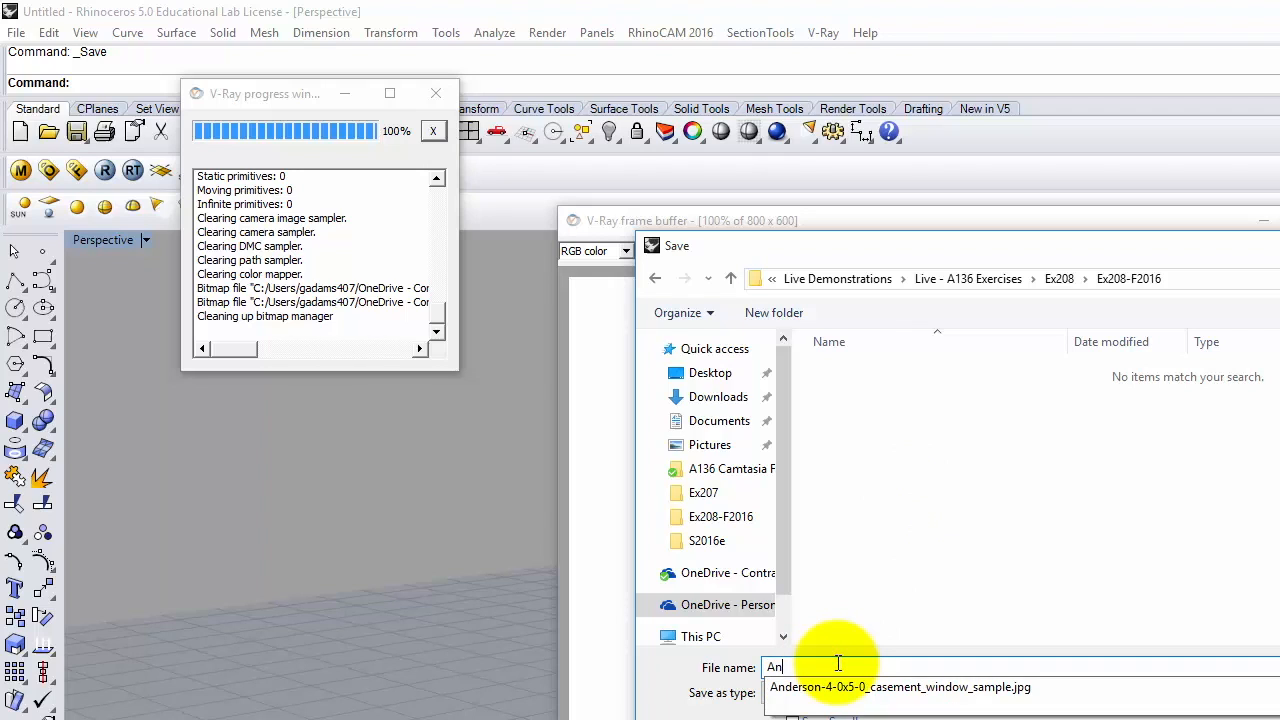
{"action": "left_click", "coordinate": [893, 688]}
{"action": "left_click", "coordinate": [970, 666]}
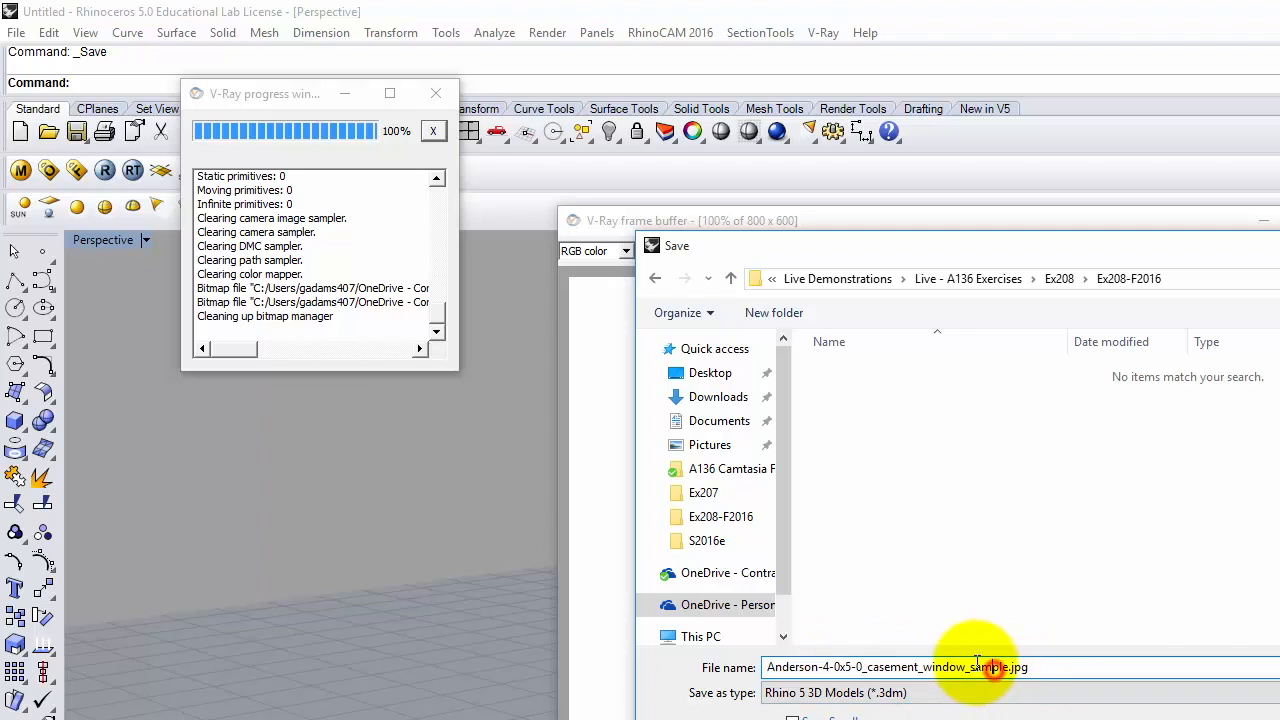
{"action": "left_click_drag", "start_coordinate": [966, 666], "coordinate": [1109, 668]}
{"action": "key", "text": "BackSpace"}
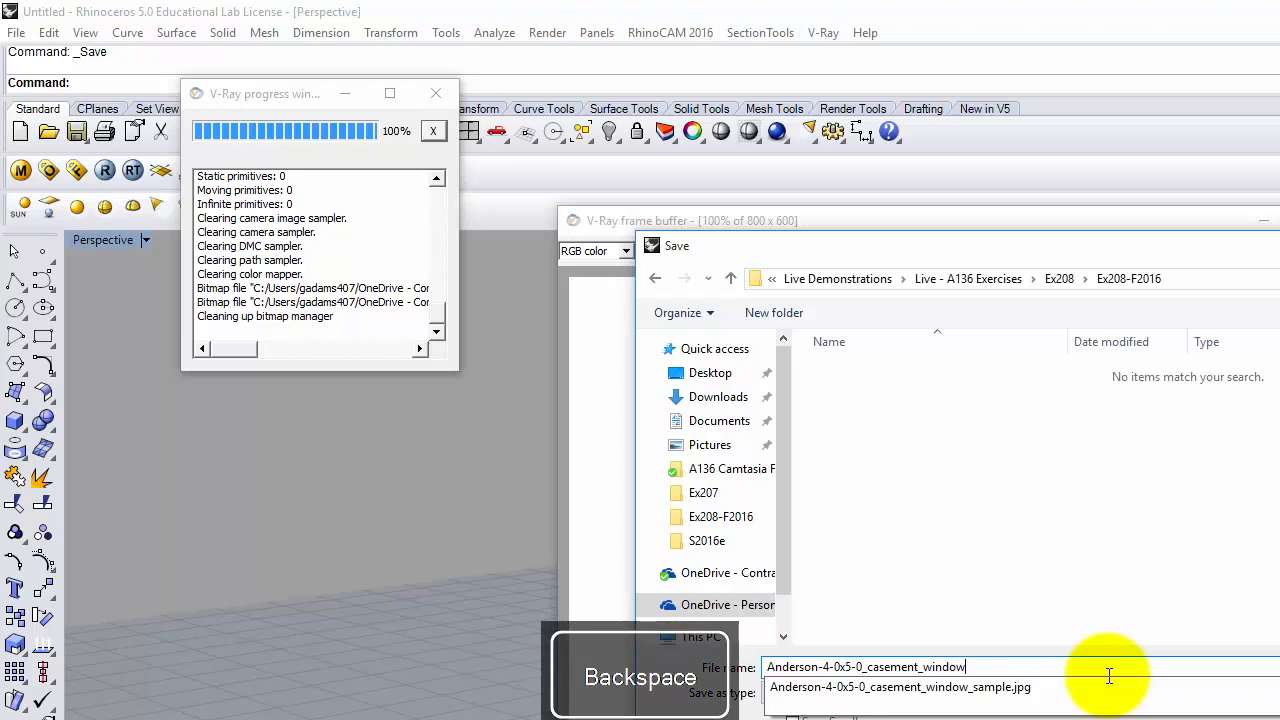
{"action": "left_click", "coordinate": [1197, 707]}
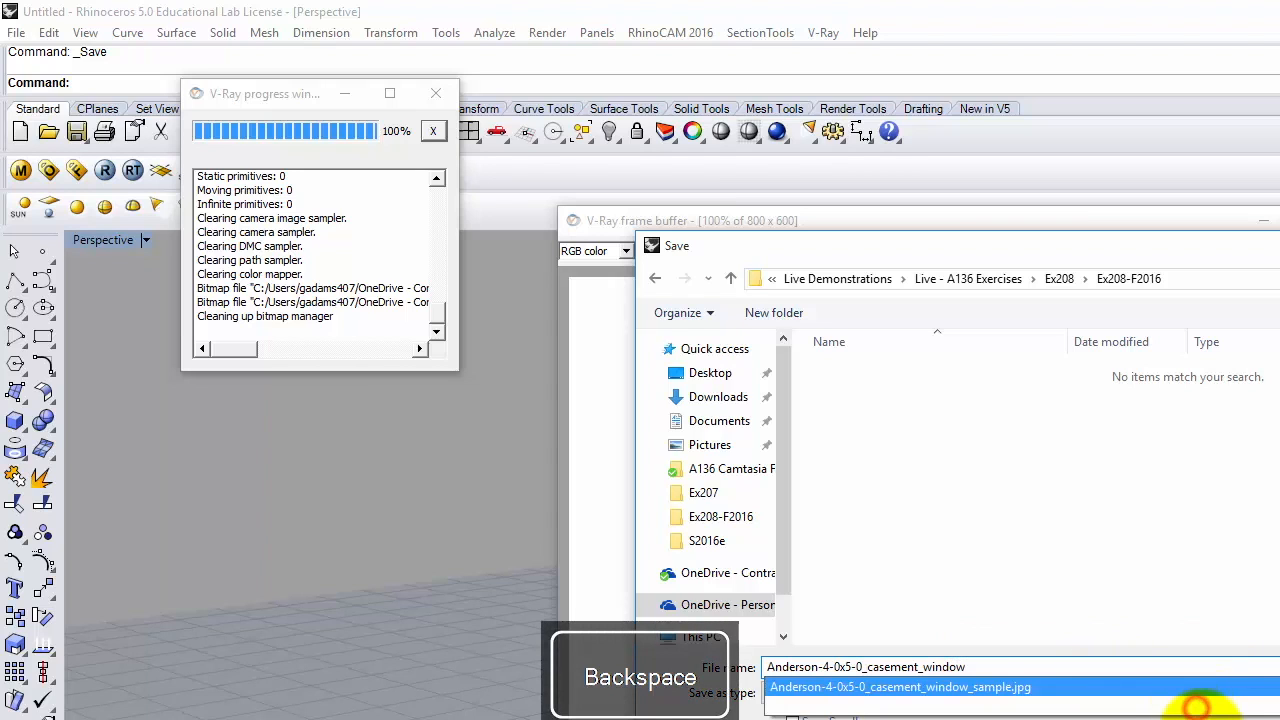
{"action": "left_click", "coordinate": [1201, 719]}
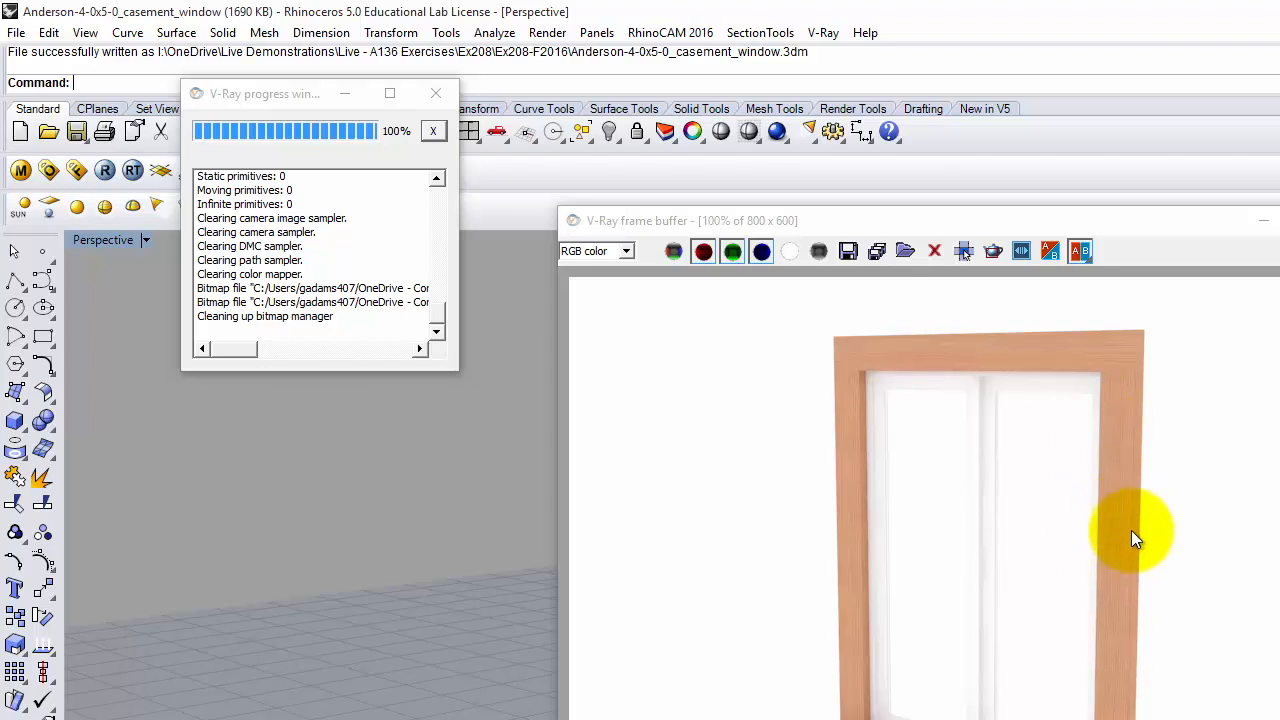
Rename the Plastic Black material to Plastic White in the V-Ray material editor.
{"action": "left_click", "coordinate": [22, 171]}
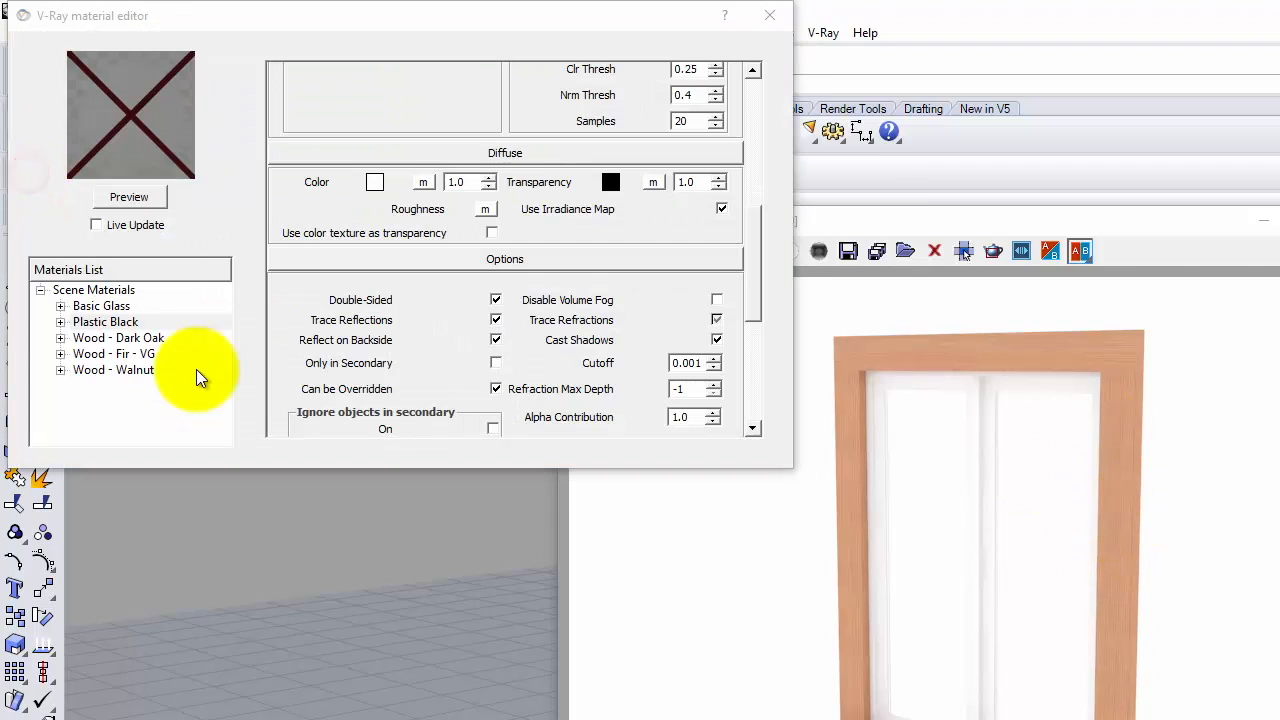
{"action": "left_click", "coordinate": [116, 326]}
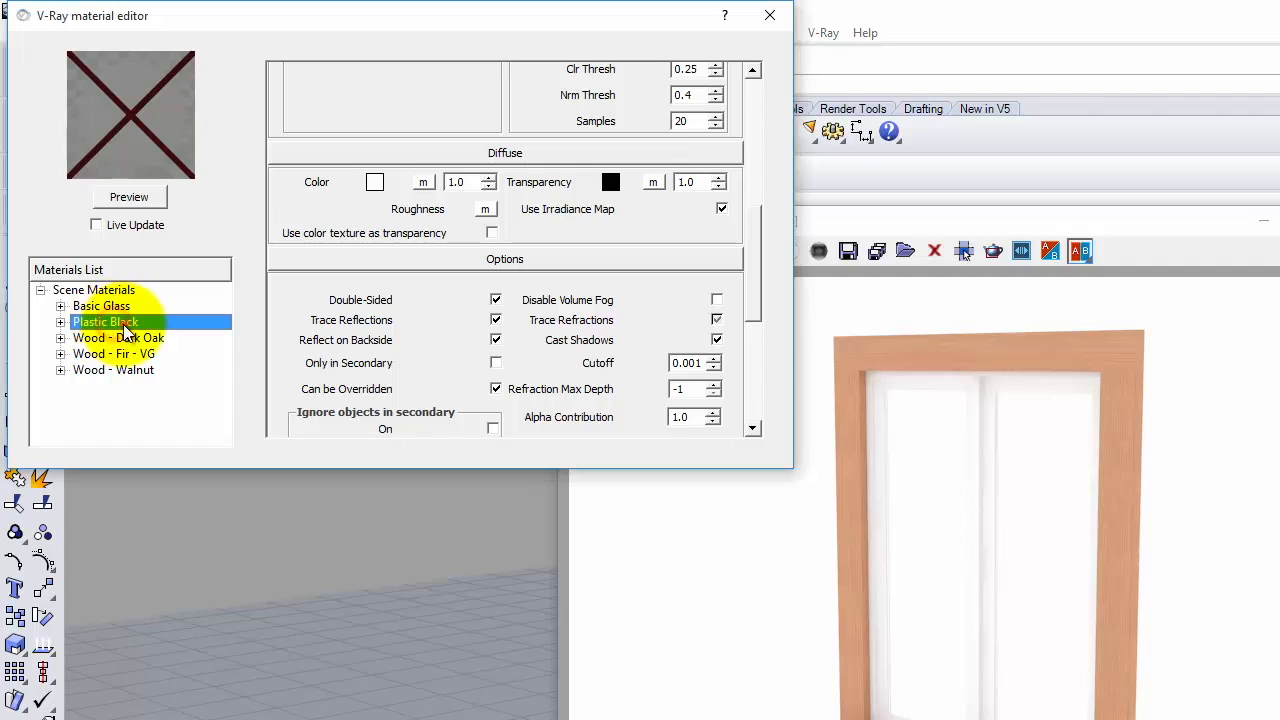
{"action": "right_click", "coordinate": [126, 328]}
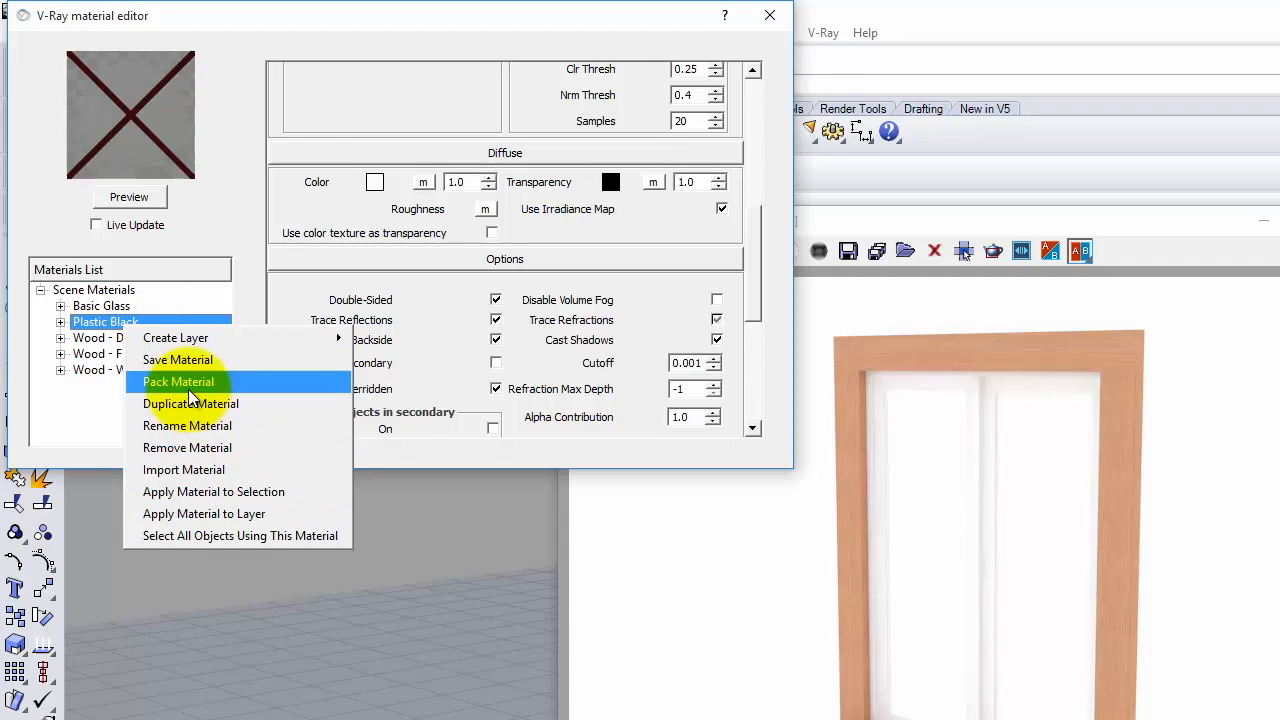
{"action": "left_click", "coordinate": [195, 429]}
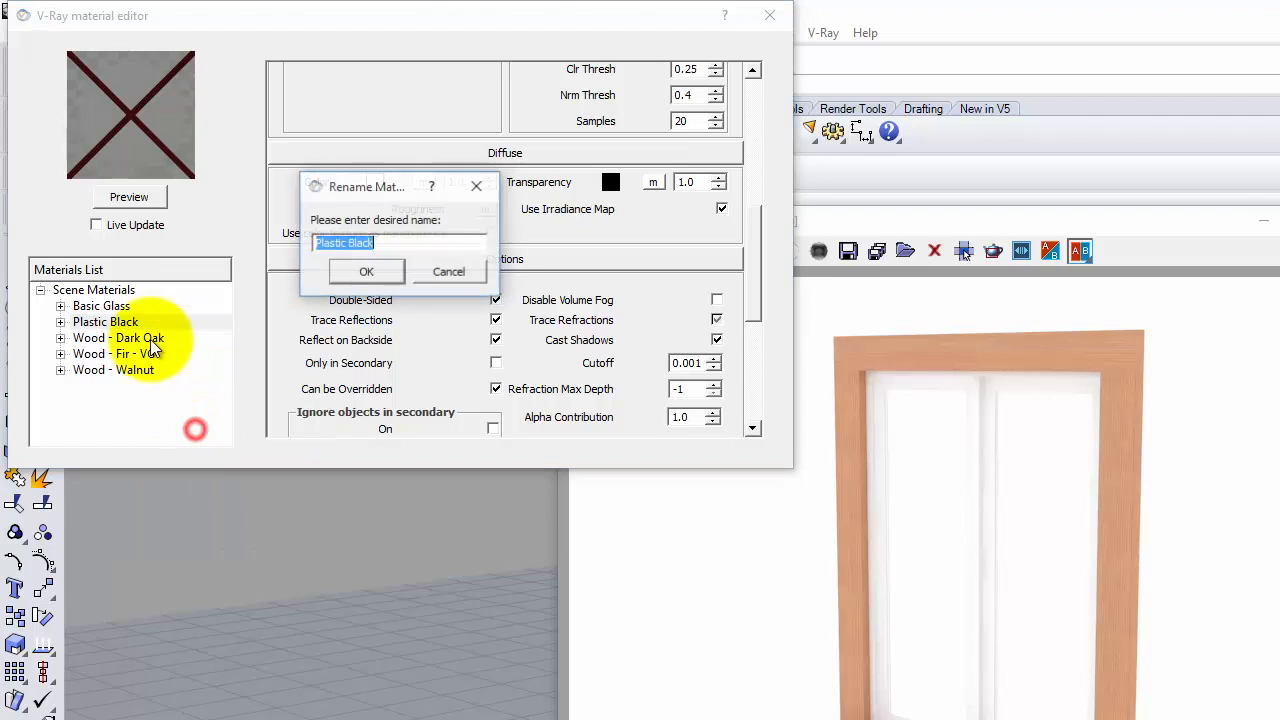
{"action": "left_click", "coordinate": [422, 236]}
{"action": "key", "text": "BackSpace"}
{"action": "key", "text": "BackSpace"}
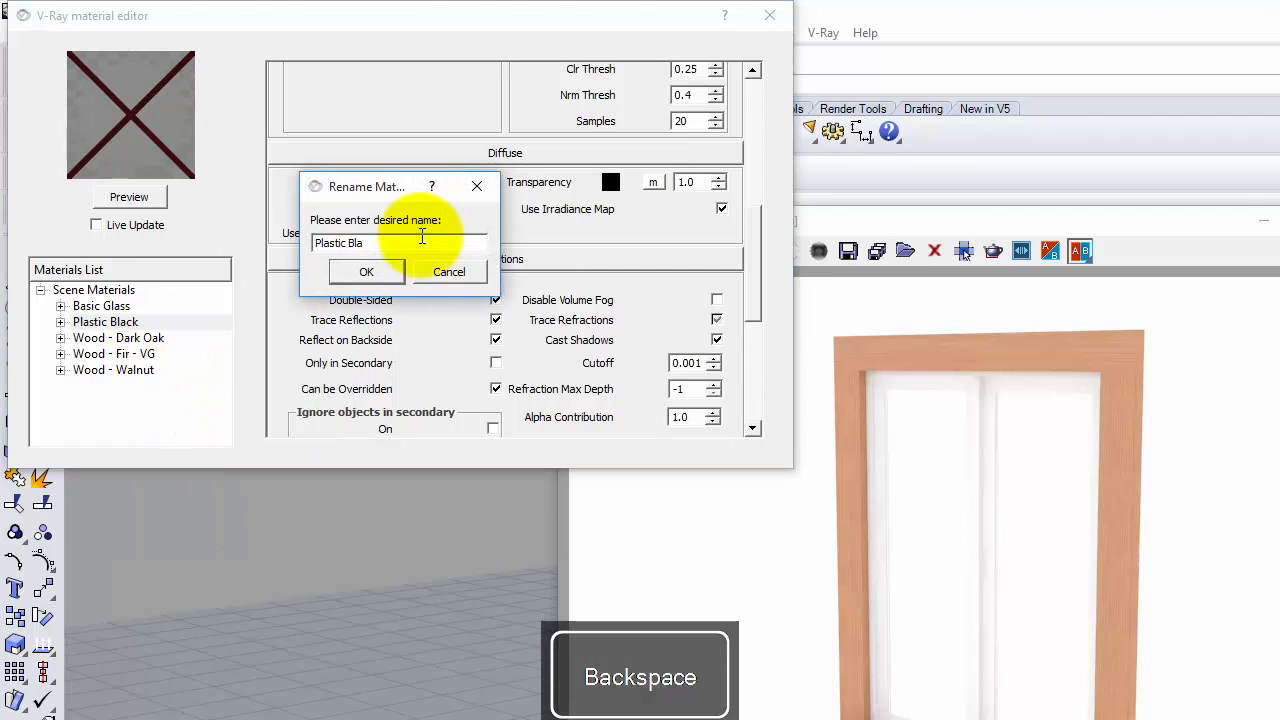
{"action": "key", "text": "BackSpace"}
{"action": "type", "text": "White"}
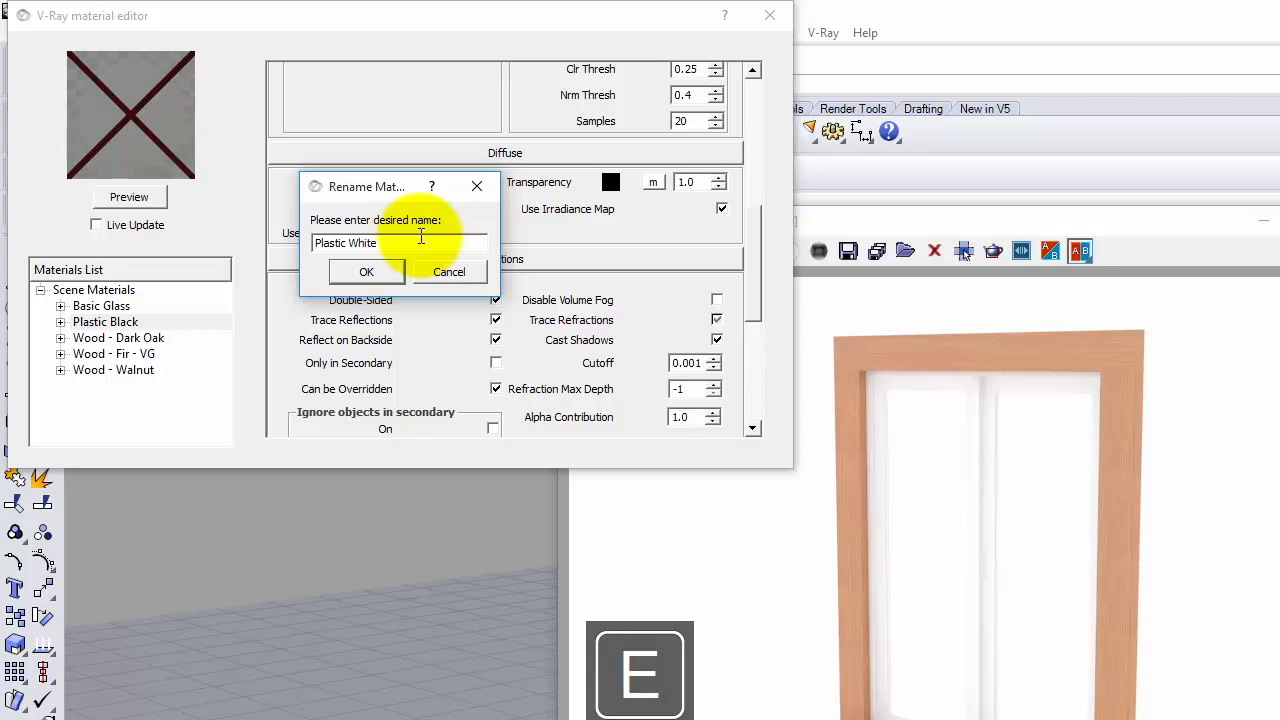
{"action": "left_click", "coordinate": [381, 272]}
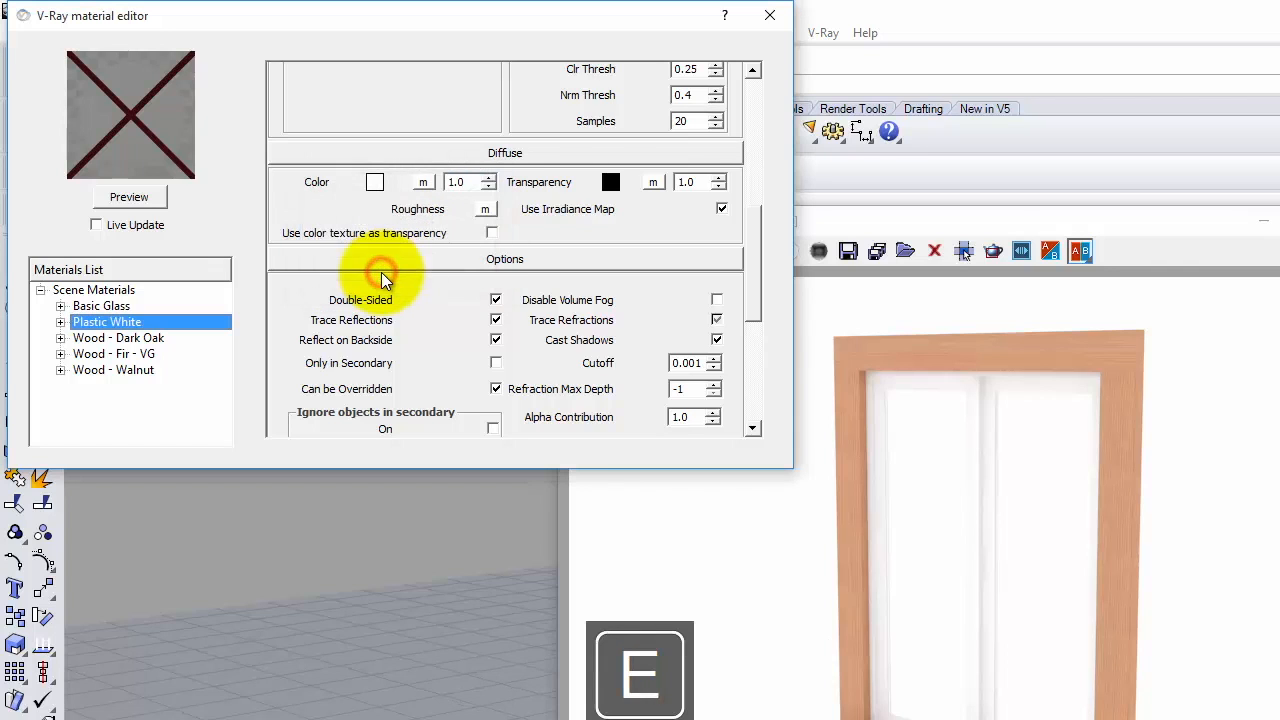
Pack the Wood - Fir - VG material as a zip archive in Live - A136 Exercises, Ex208, Ex208-F2016.
{"action": "left_click", "coordinate": [108, 306]}
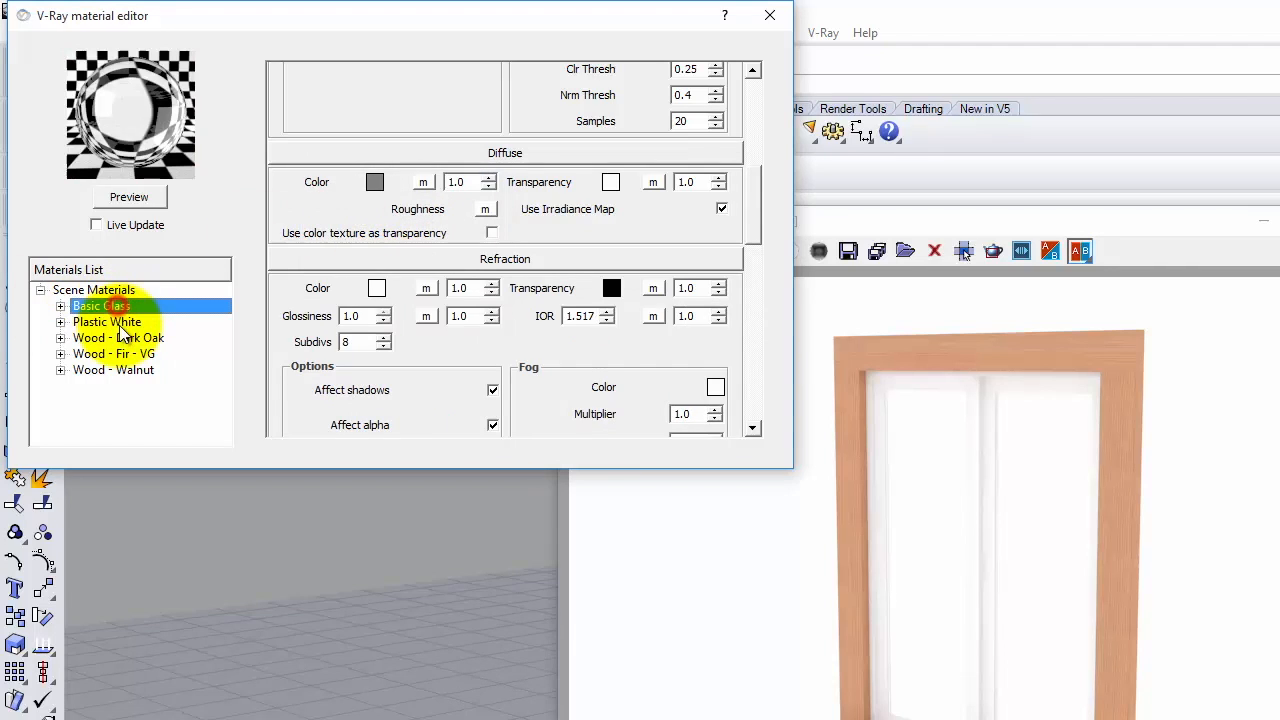
{"action": "left_click", "coordinate": [112, 322]}
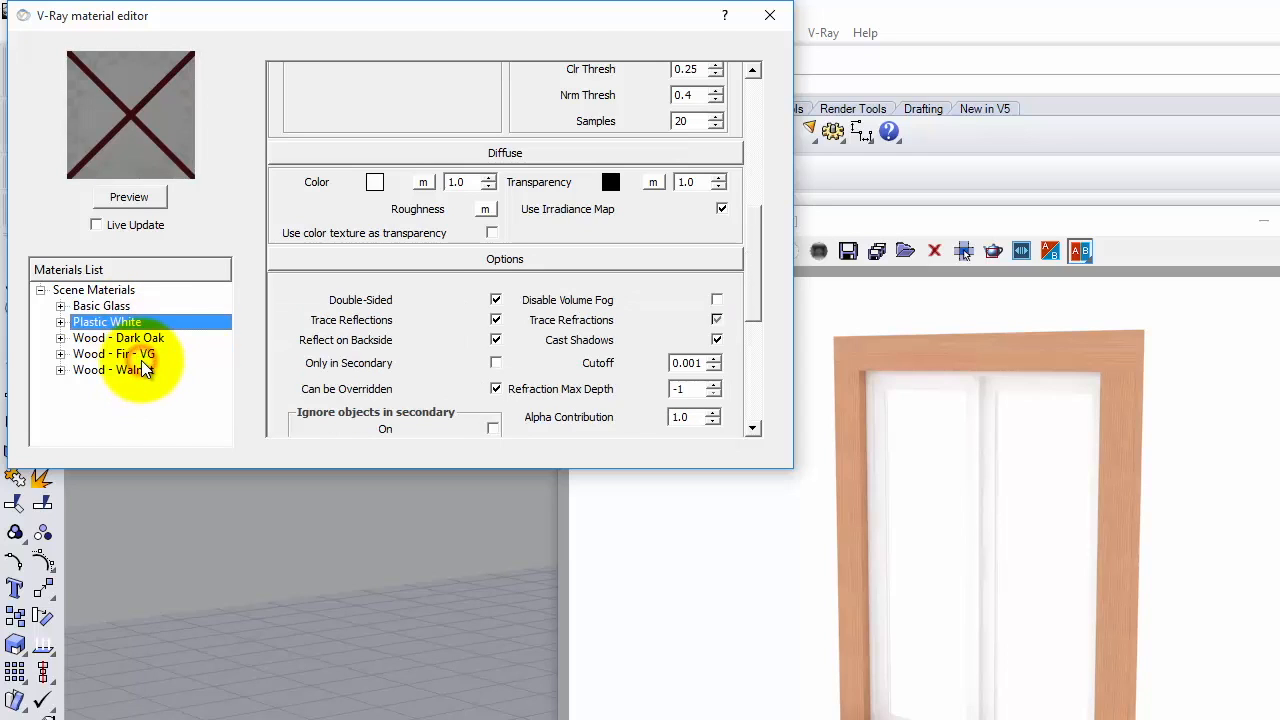
{"action": "left_click", "coordinate": [141, 356]}
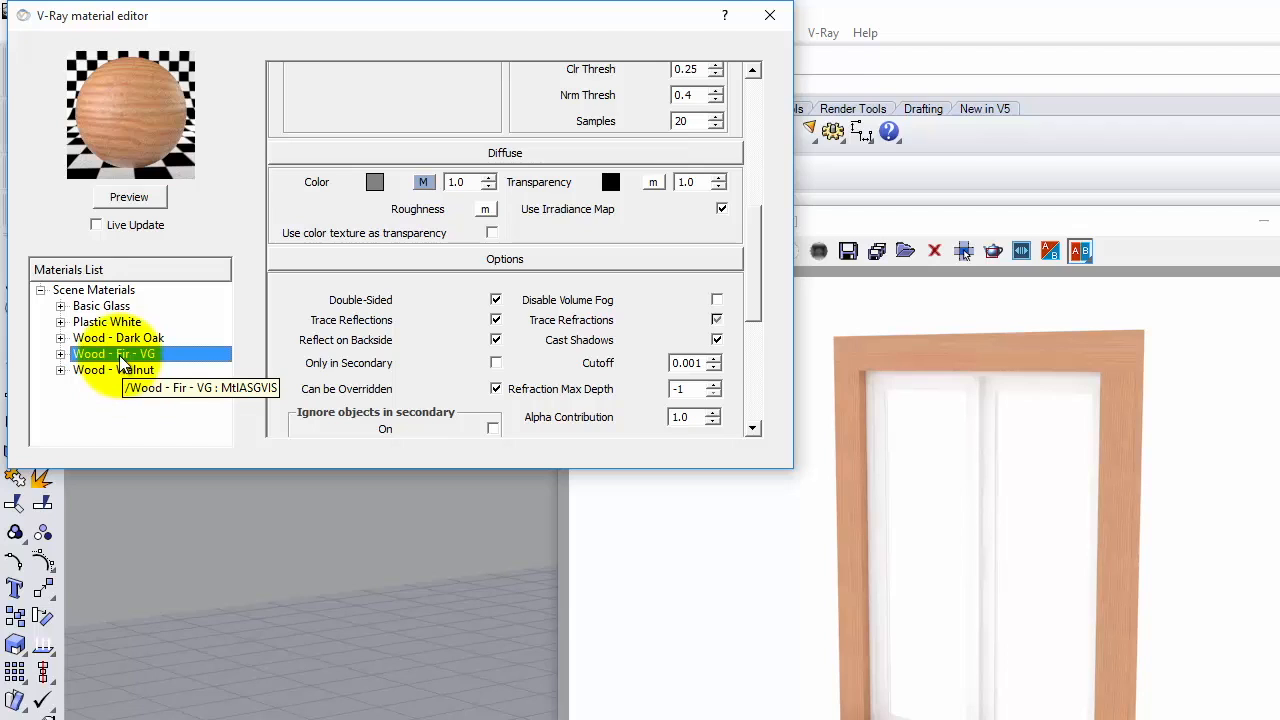
{"action": "right_click", "coordinate": [120, 353]}
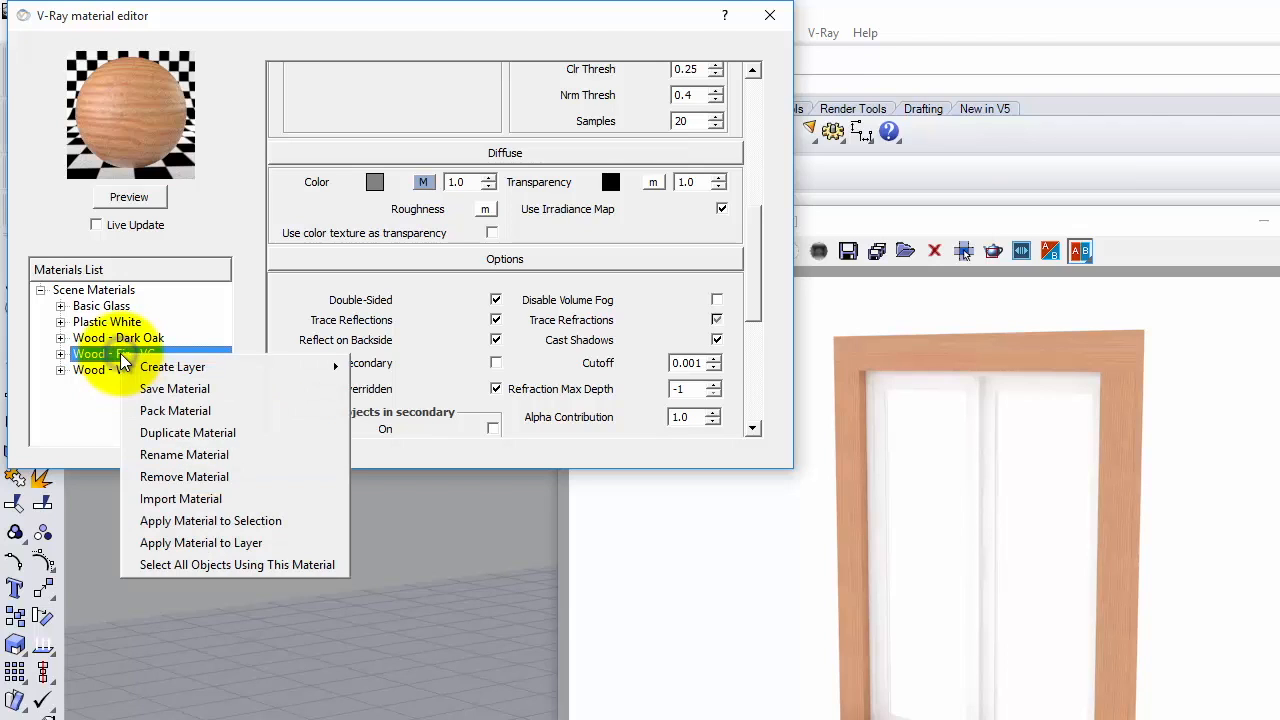
{"action": "left_click", "coordinate": [205, 411]}
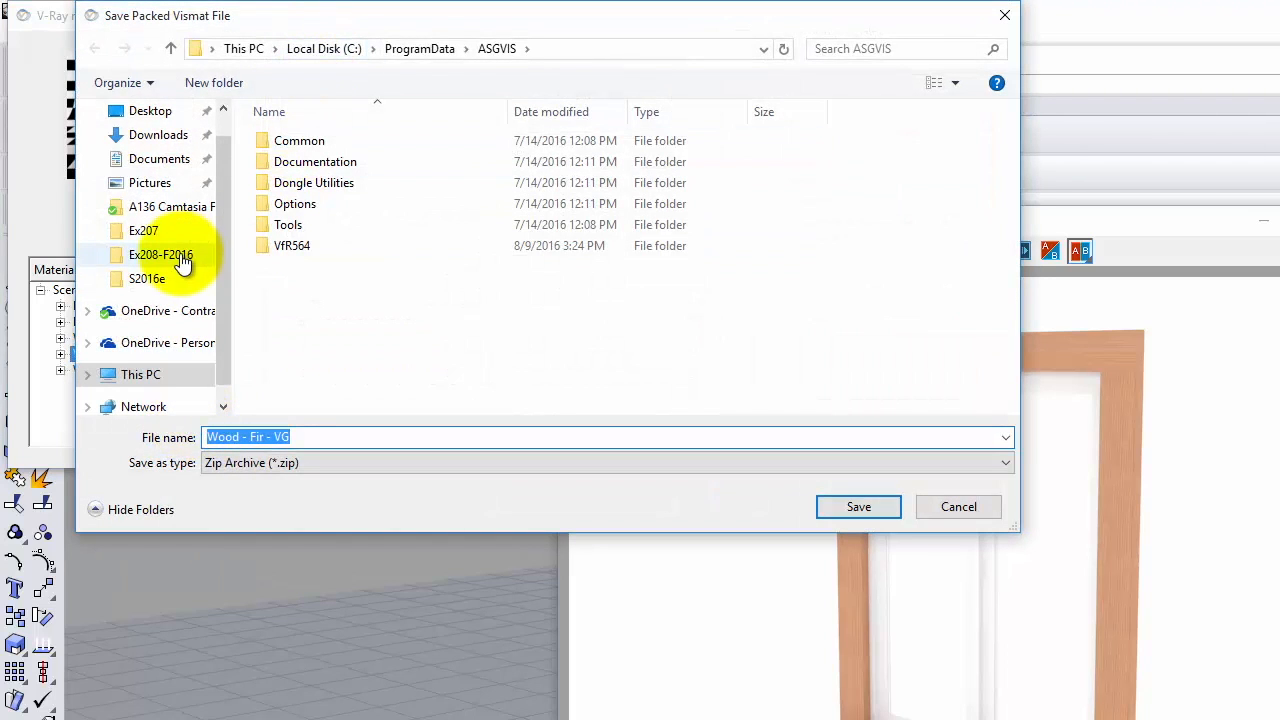
{"action": "left_click", "coordinate": [165, 340]}
{"action": "double_click", "coordinate": [349, 143]}
{"action": "double_click", "coordinate": [345, 138]}
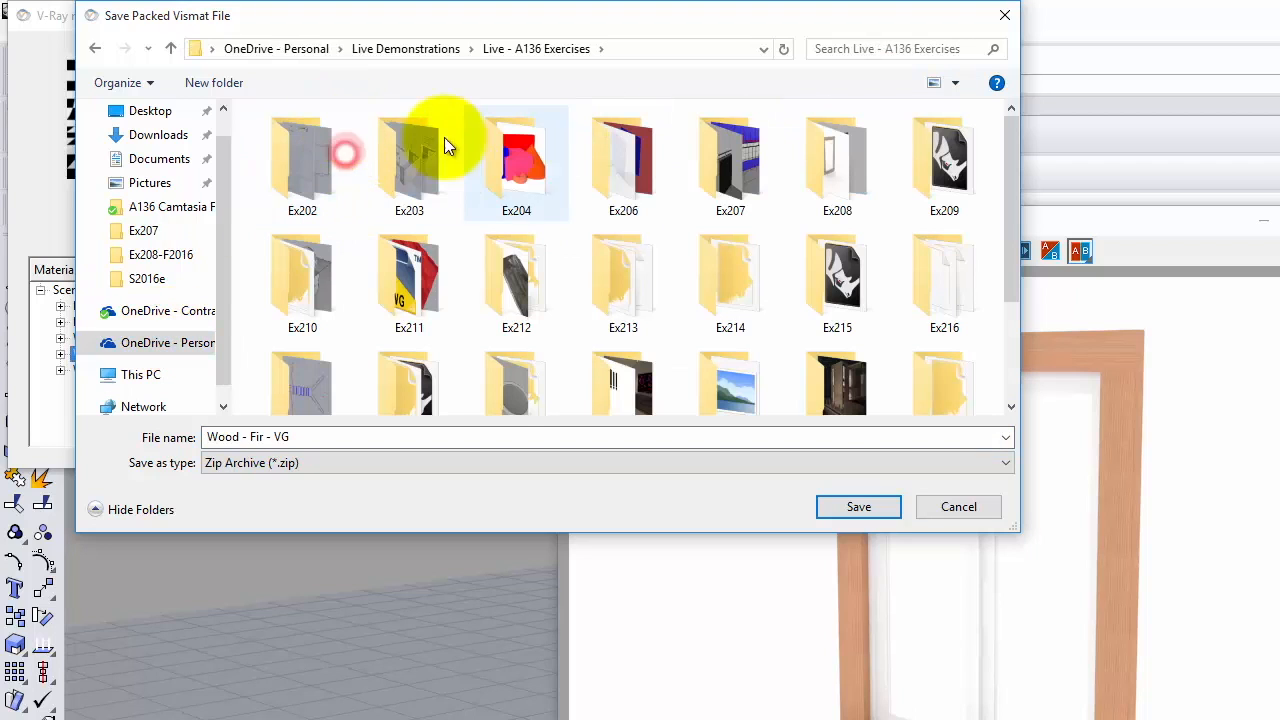
{"action": "double_click", "coordinate": [845, 177]}
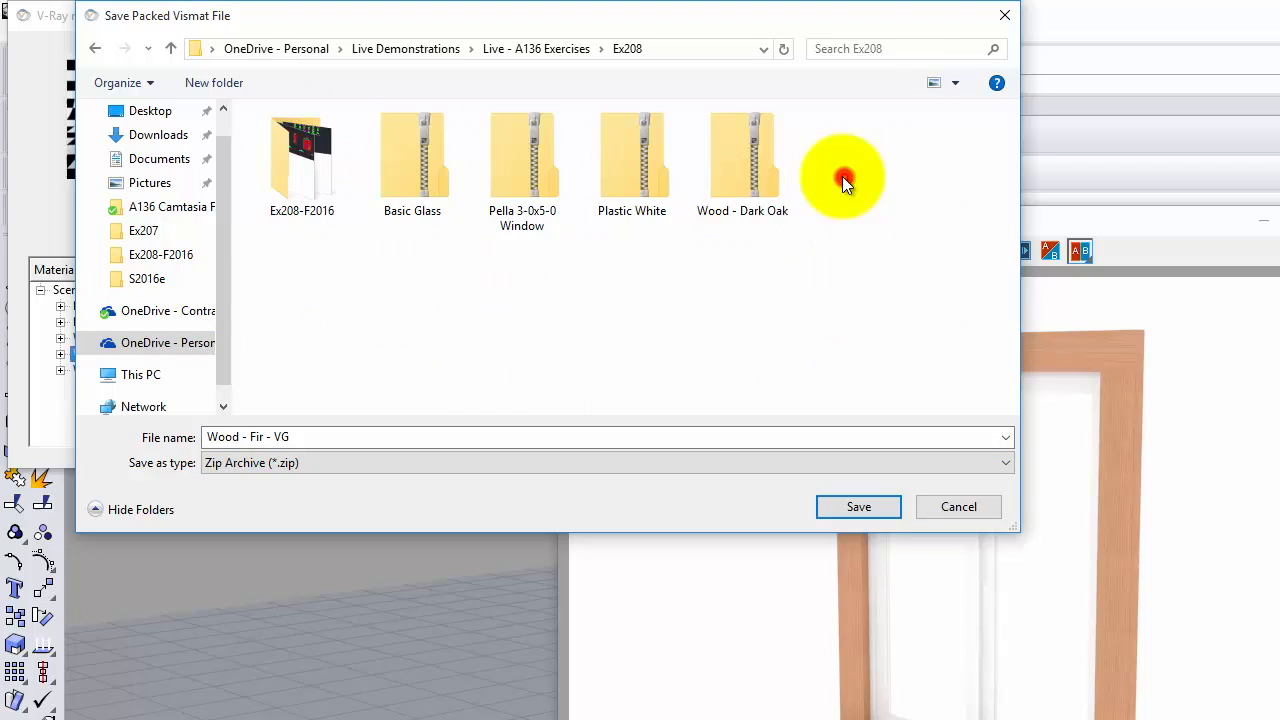
{"action": "double_click", "coordinate": [284, 169]}
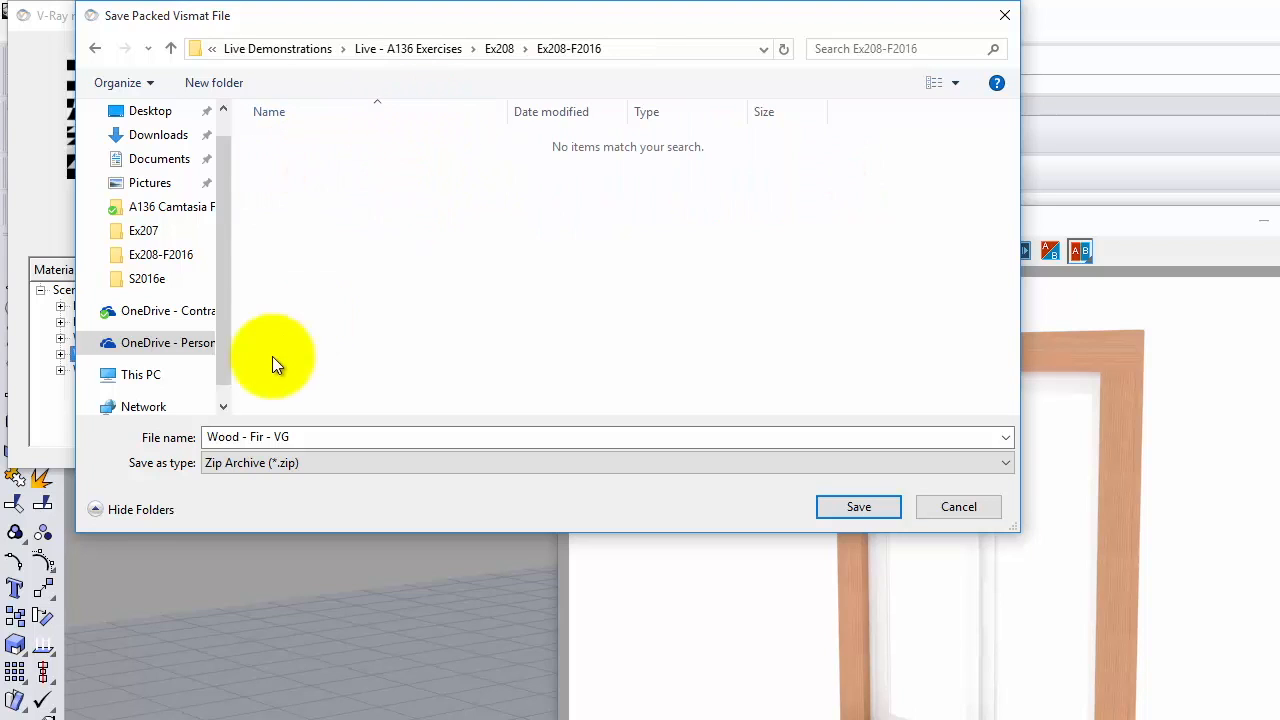
{"action": "left_click", "coordinate": [890, 512]}
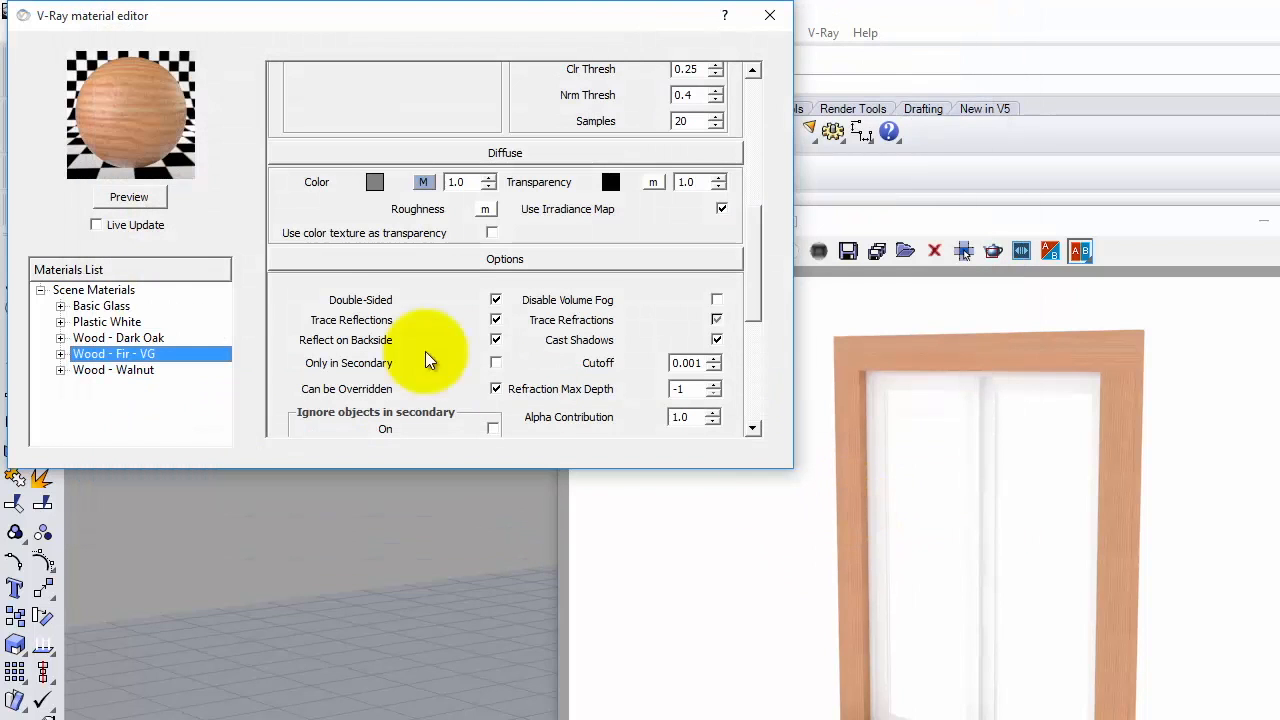
Pack the Basic Glass and Plastic White materials as zip archives in the Ex208-F2016 folder.
{"action": "right_click", "coordinate": [120, 306]}
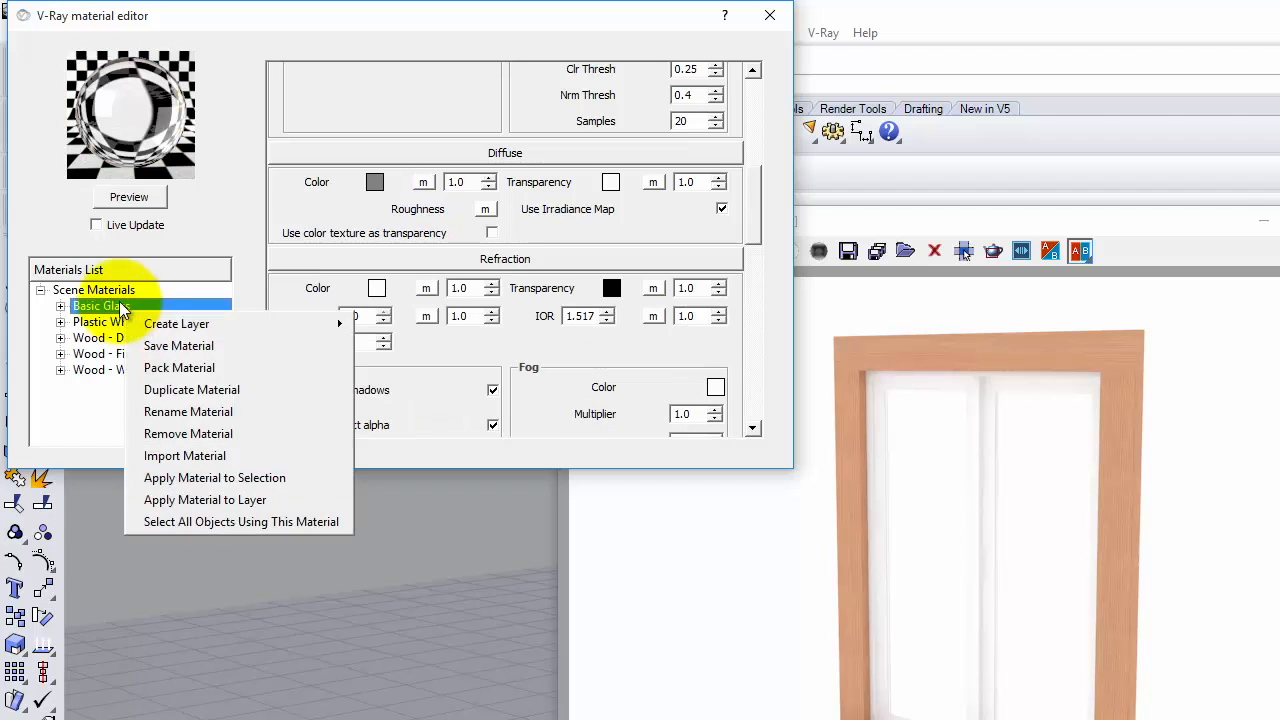
{"action": "left_click", "coordinate": [222, 366]}
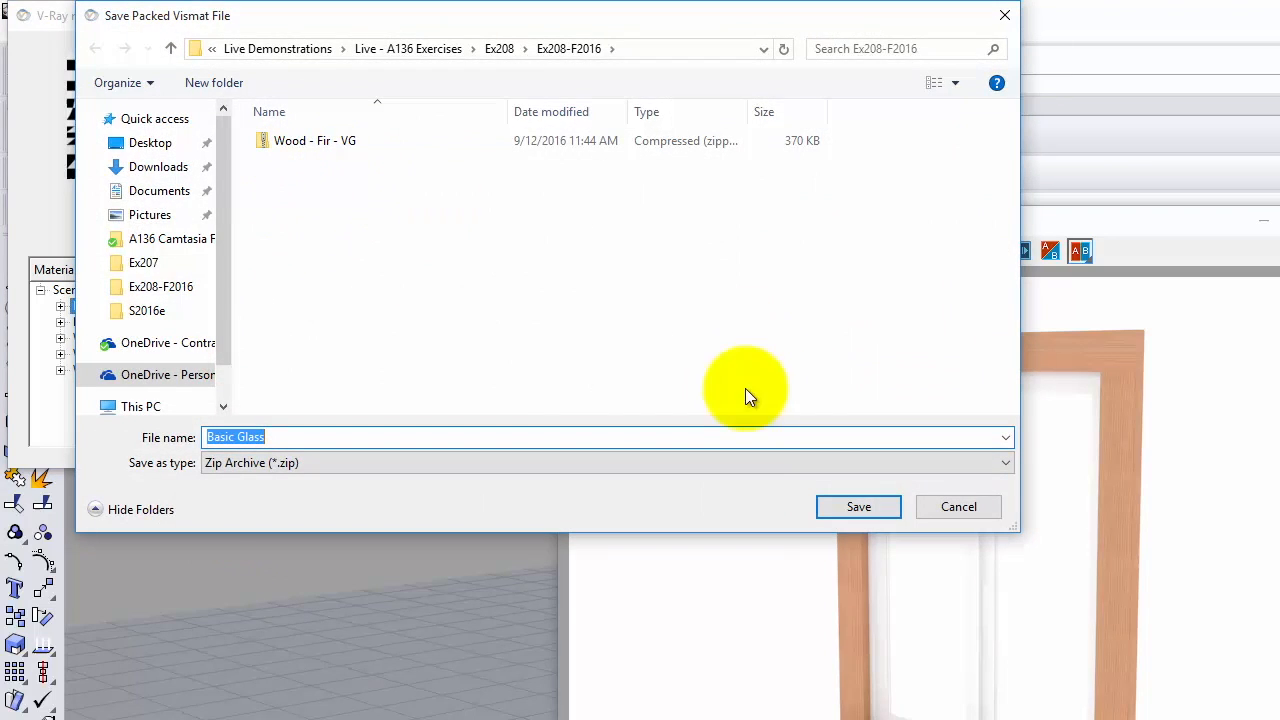
{"action": "left_click", "coordinate": [868, 507]}
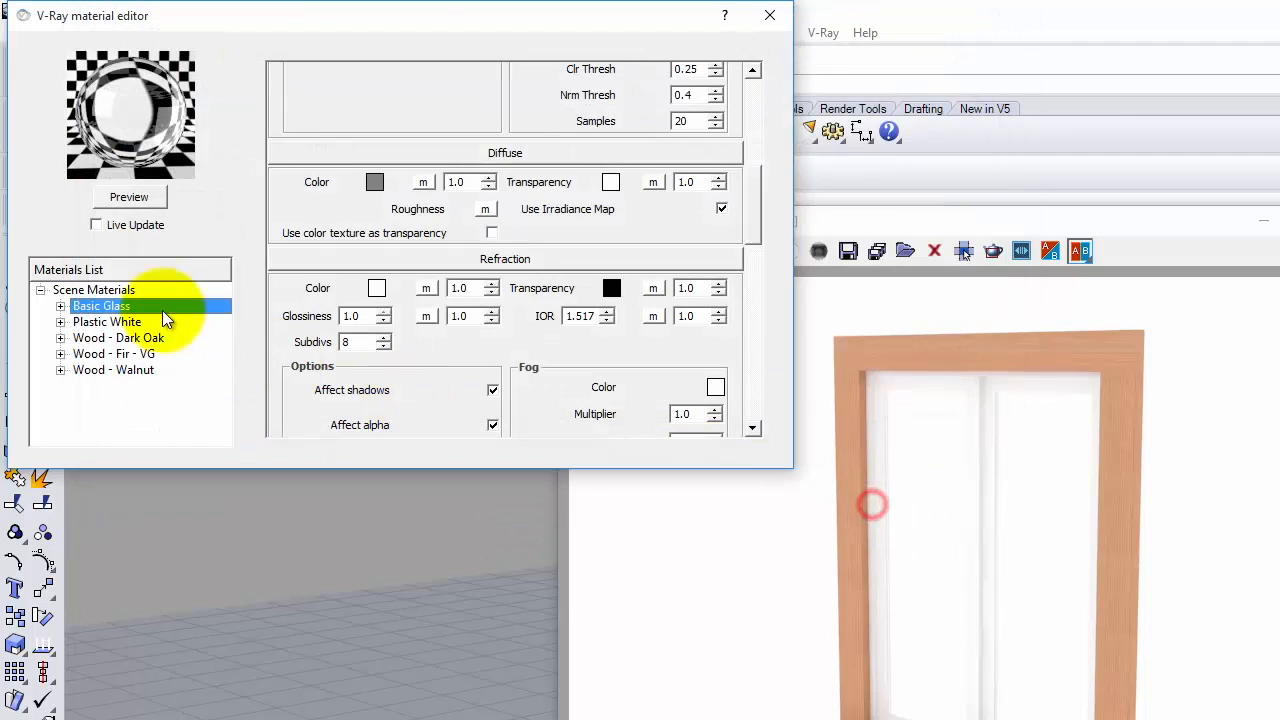
{"action": "left_click", "coordinate": [95, 324]}
{"action": "right_click", "coordinate": [95, 322]}
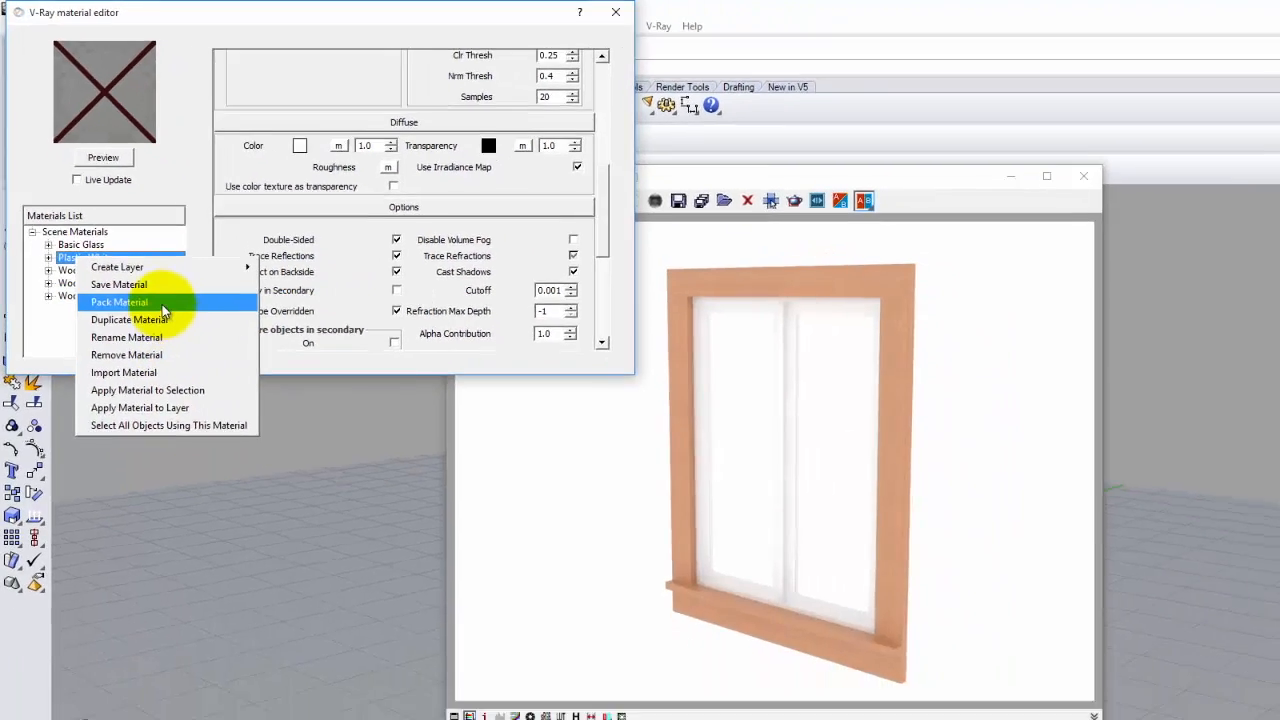
{"action": "left_click", "coordinate": [146, 369]}
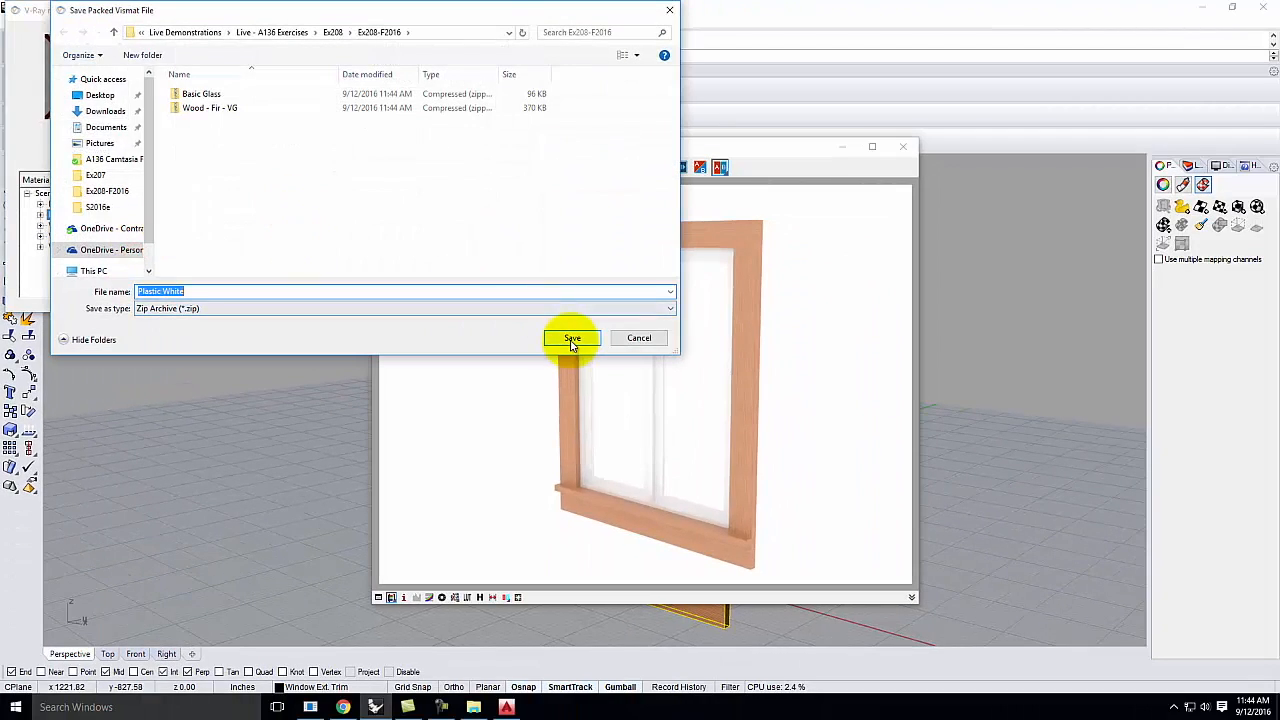
{"action": "left_click", "coordinate": [572, 339]}
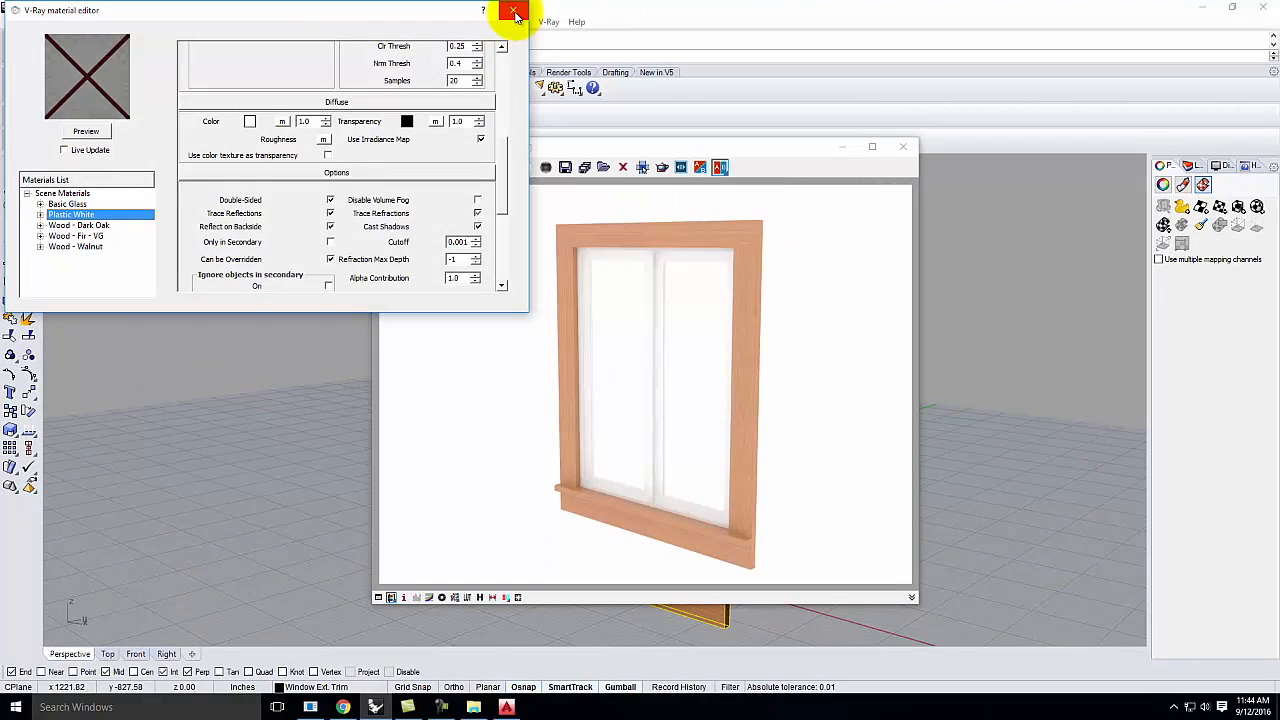
Close the V-Ray material editor and save the Rhino model again.
{"action": "left_click", "coordinate": [513, 12]}
{"action": "left_click", "coordinate": [11, 23]}
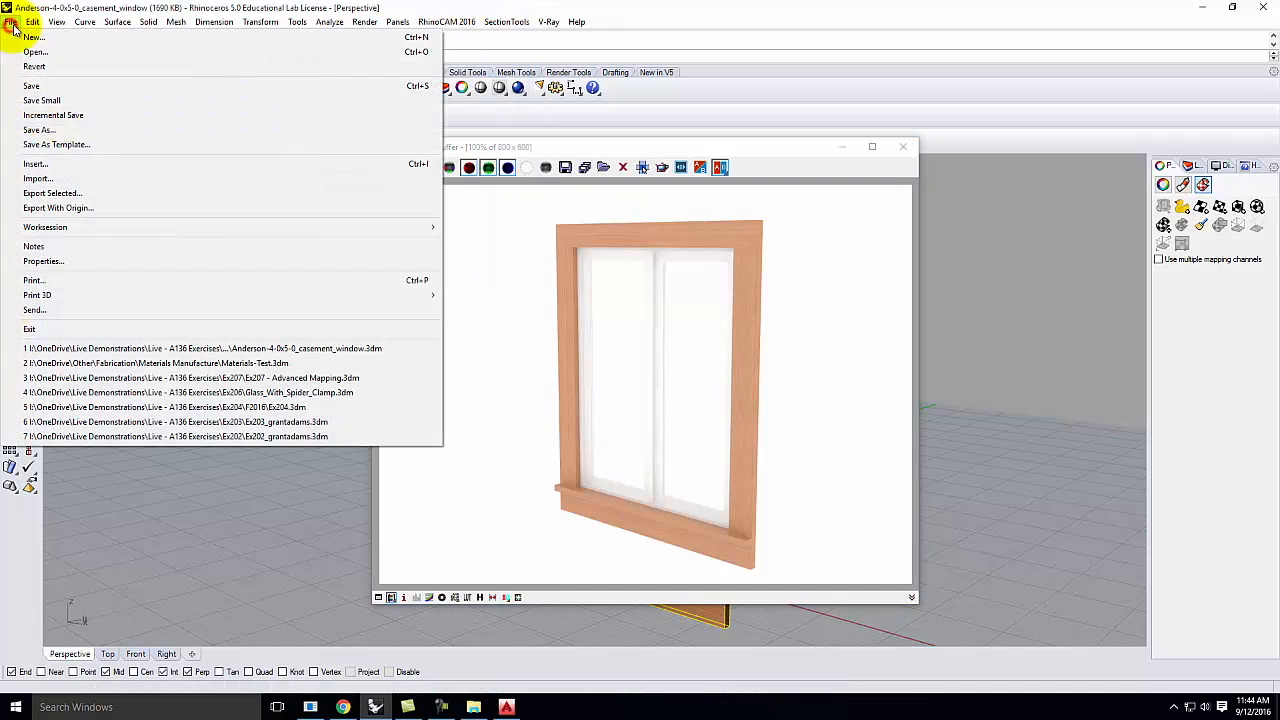
{"action": "left_click", "coordinate": [32, 85]}
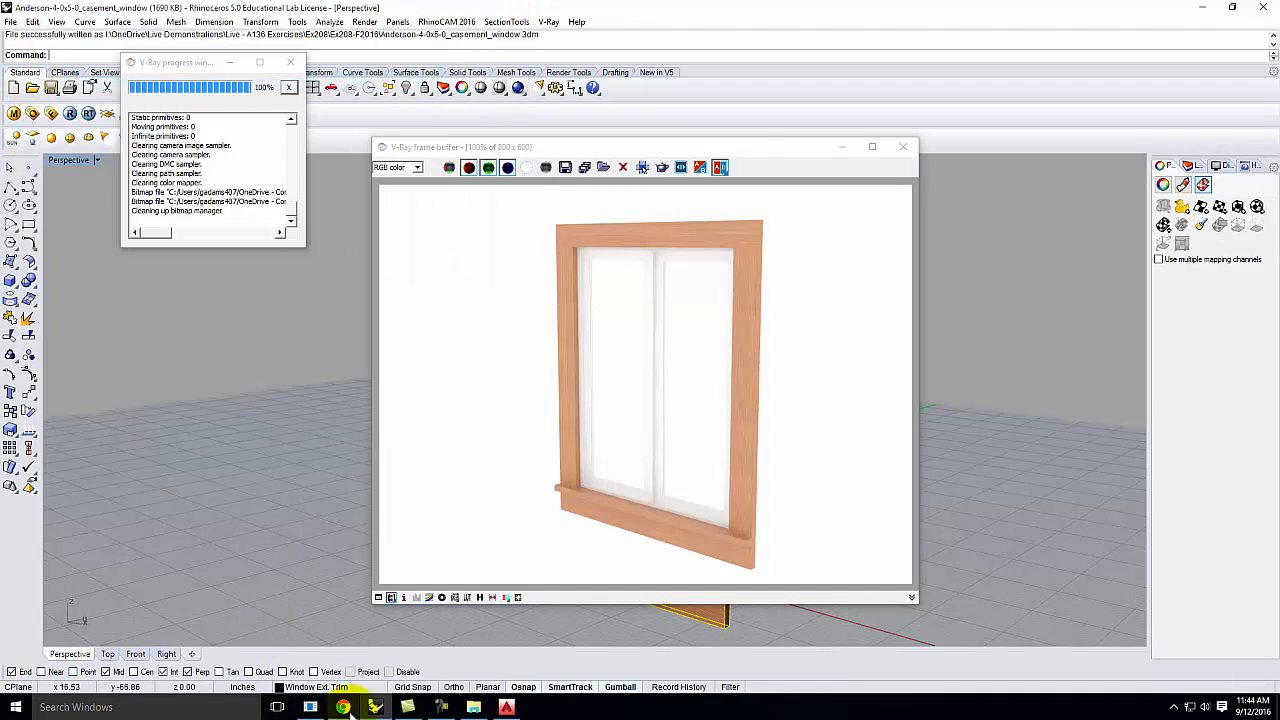
Switch to Chrome and open the Rhino Blocks Library among the resources of the Digital Tools for Designers & Architects site.
{"action": "left_click", "coordinate": [343, 707]}
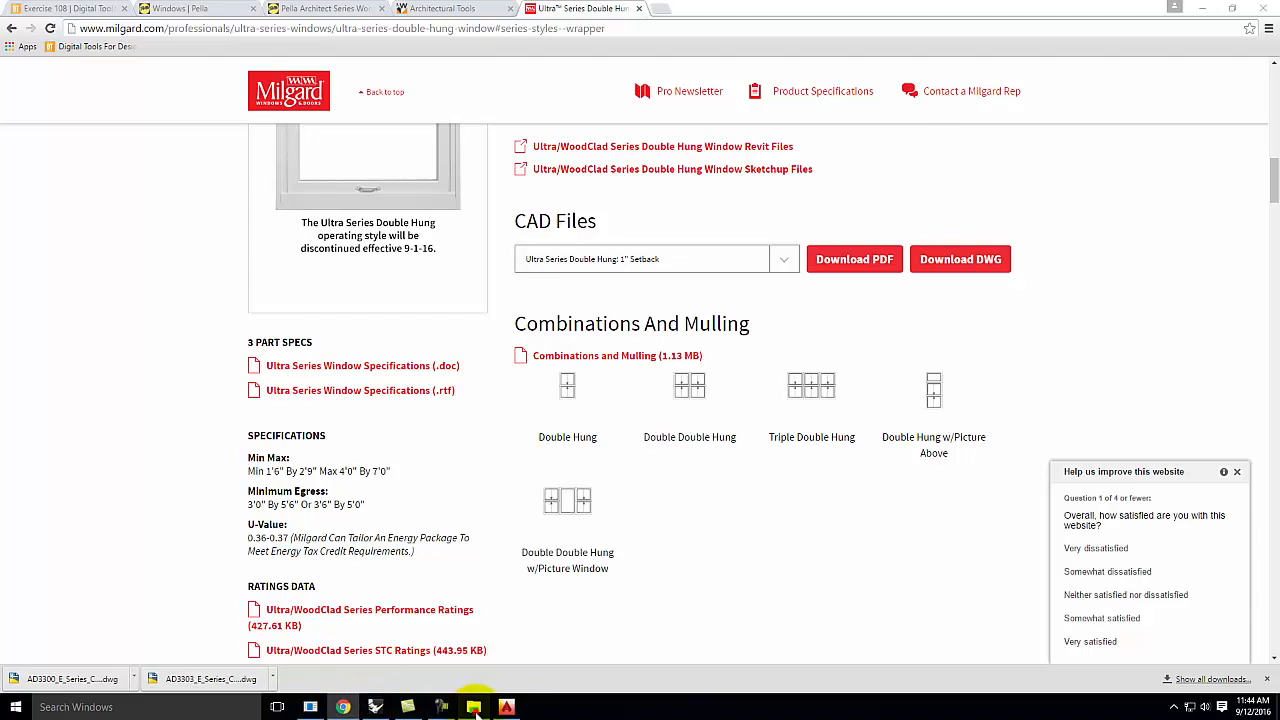
{"action": "left_click", "coordinate": [474, 707]}
{"action": "left_click", "coordinate": [574, 614]}
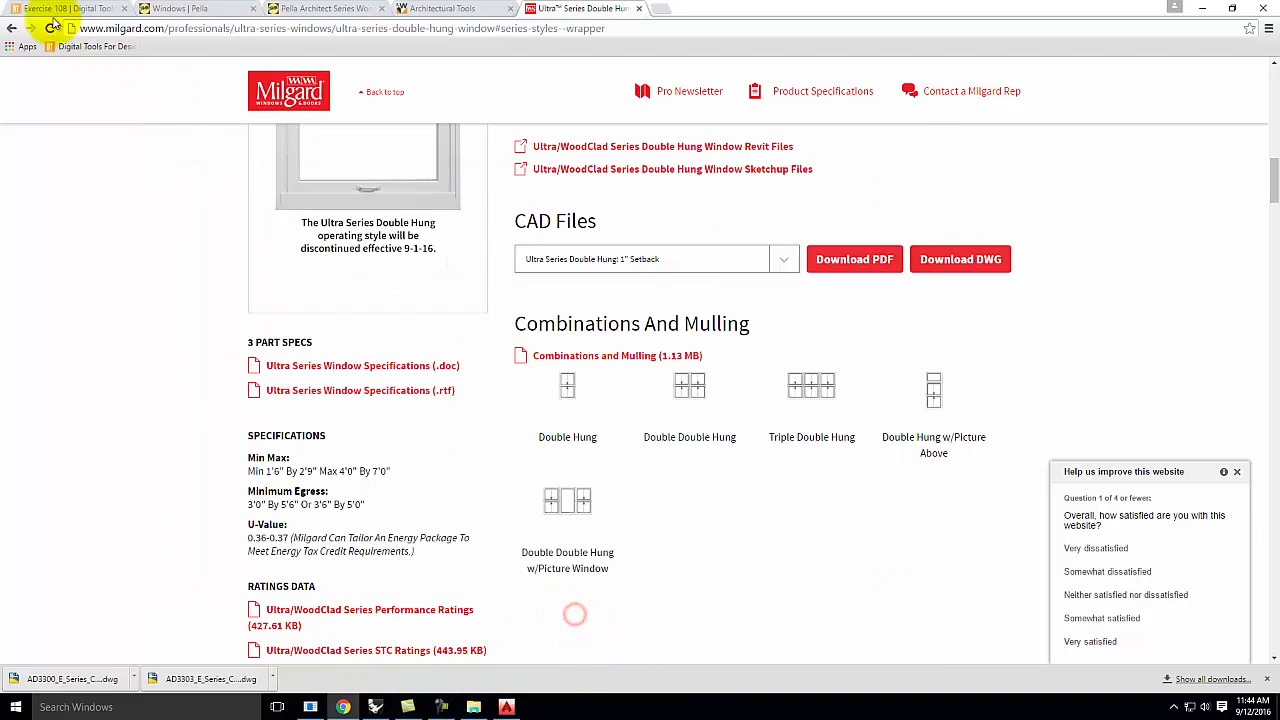
{"action": "left_click", "coordinate": [48, 9]}
{"action": "mouse_move", "coordinate": [889, 210]}
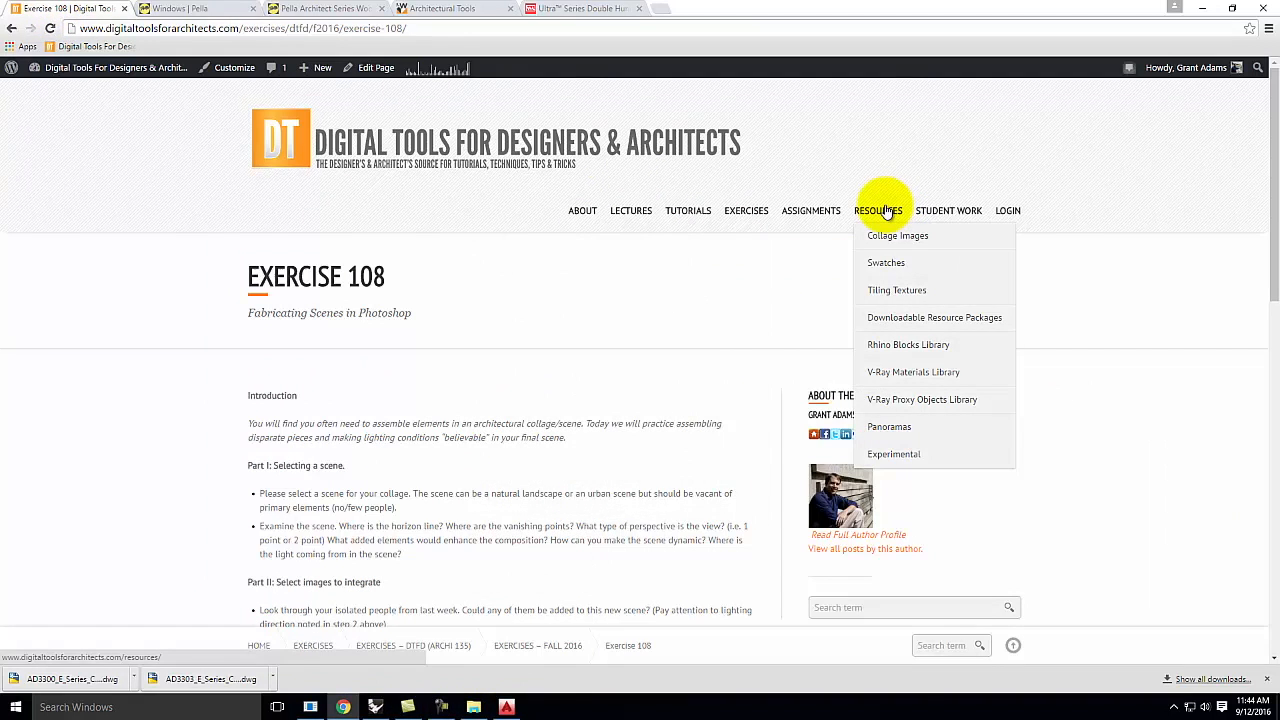
{"action": "mouse_move", "coordinate": [892, 345]}
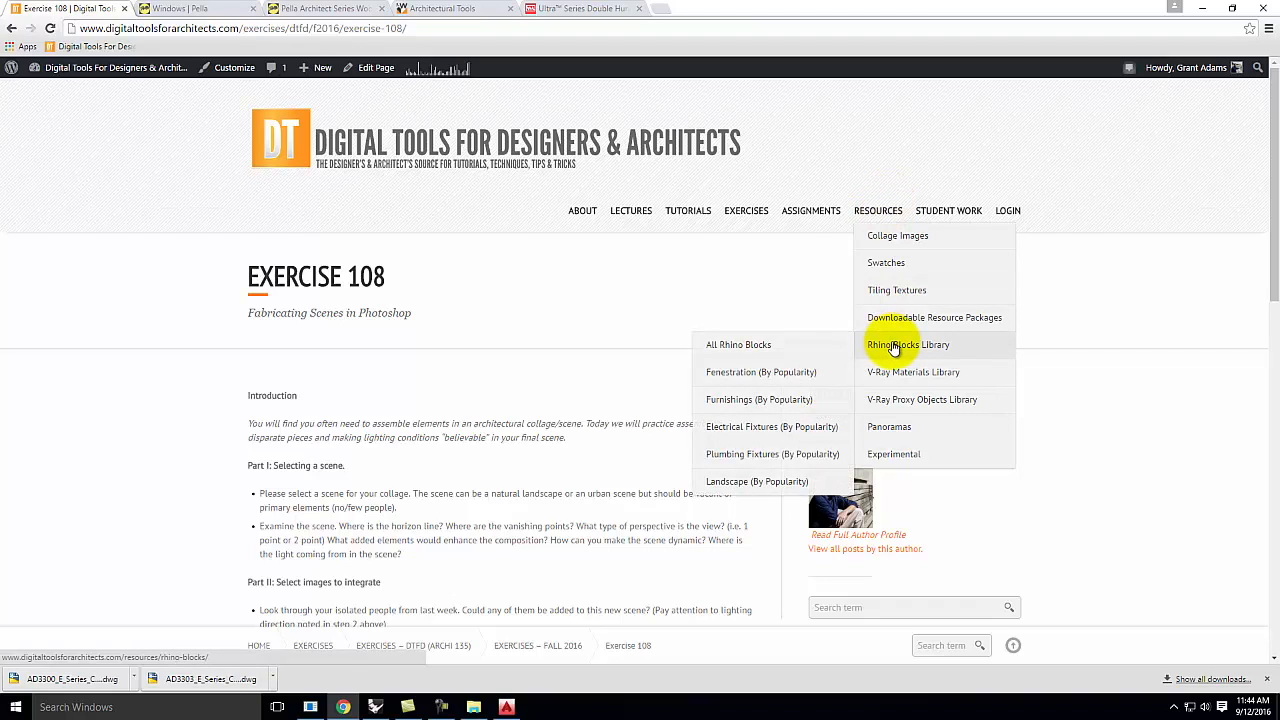
{"action": "left_click", "coordinate": [894, 347]}
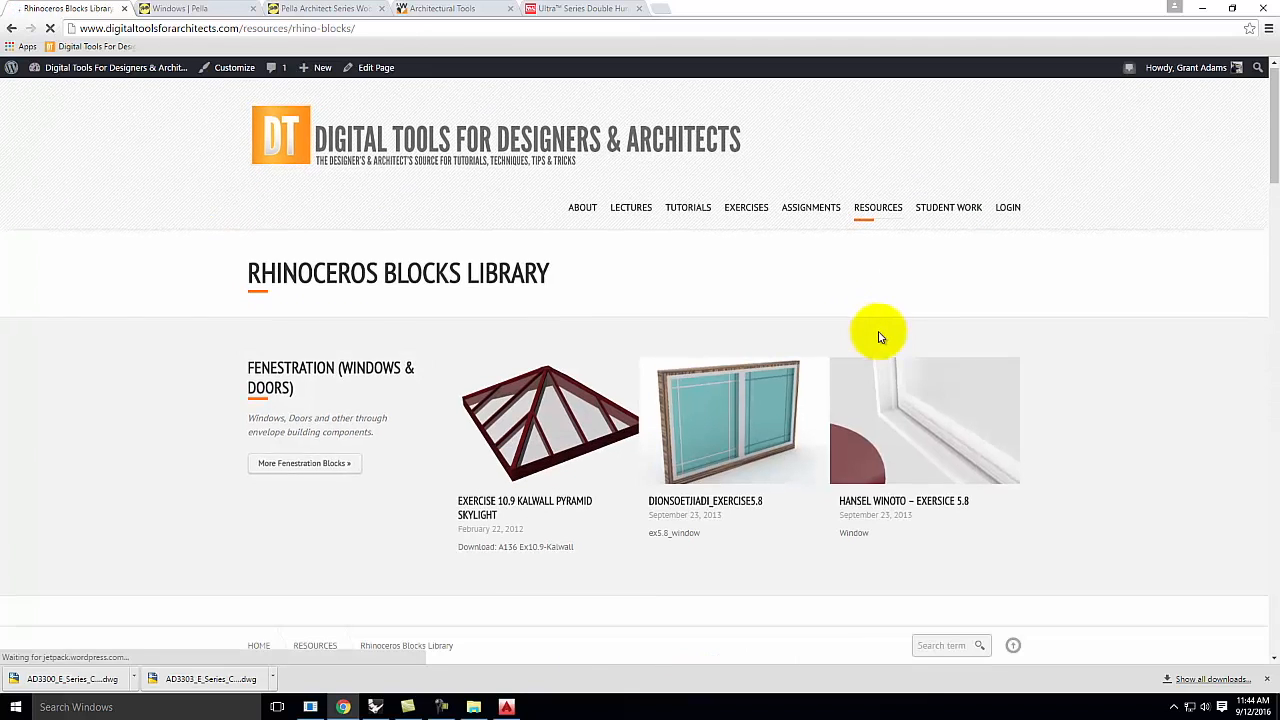
Look through the Rhinoceros Blocks Library categories, from Fenestration and Furnishings down to Landscape and Construction Components.
{"action": "scroll", "coordinate": [1046, 383], "scroll_direction": "down", "scroll_amount": 4}
{"action": "scroll", "coordinate": [1046, 383], "scroll_direction": "down", "scroll_amount": 3}
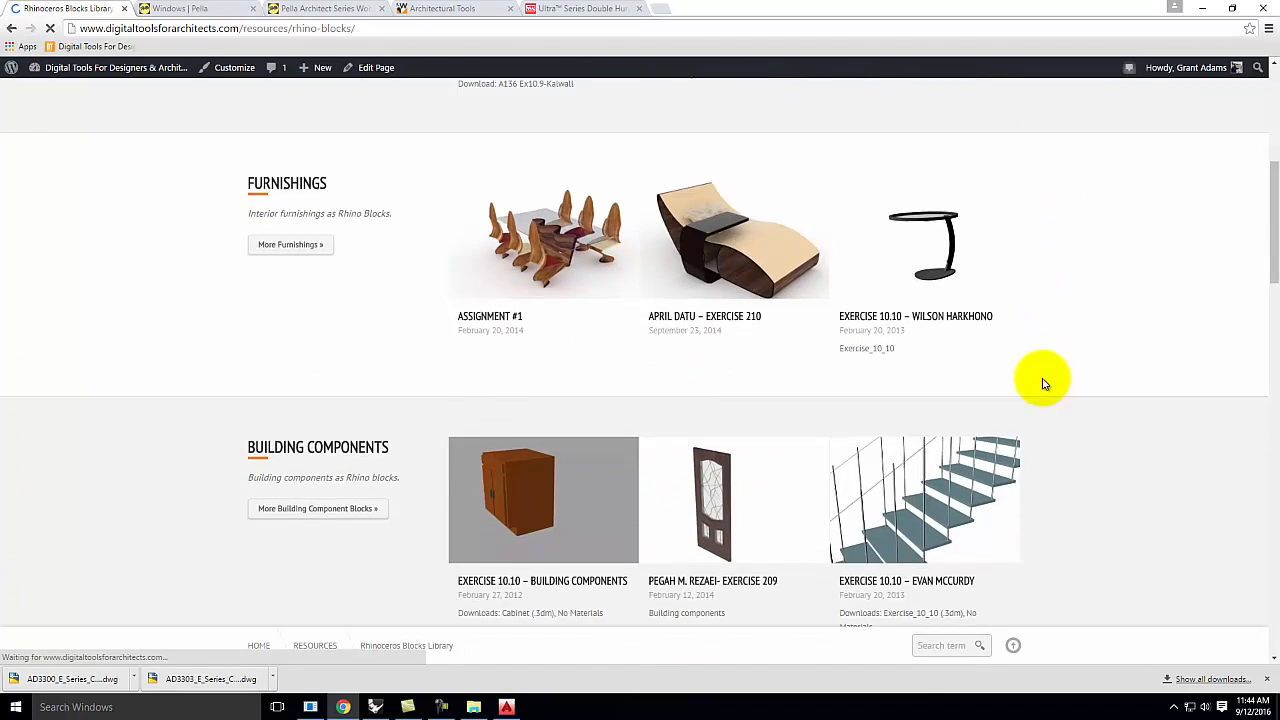
{"action": "scroll", "coordinate": [1041, 383], "scroll_direction": "down", "scroll_amount": 4}
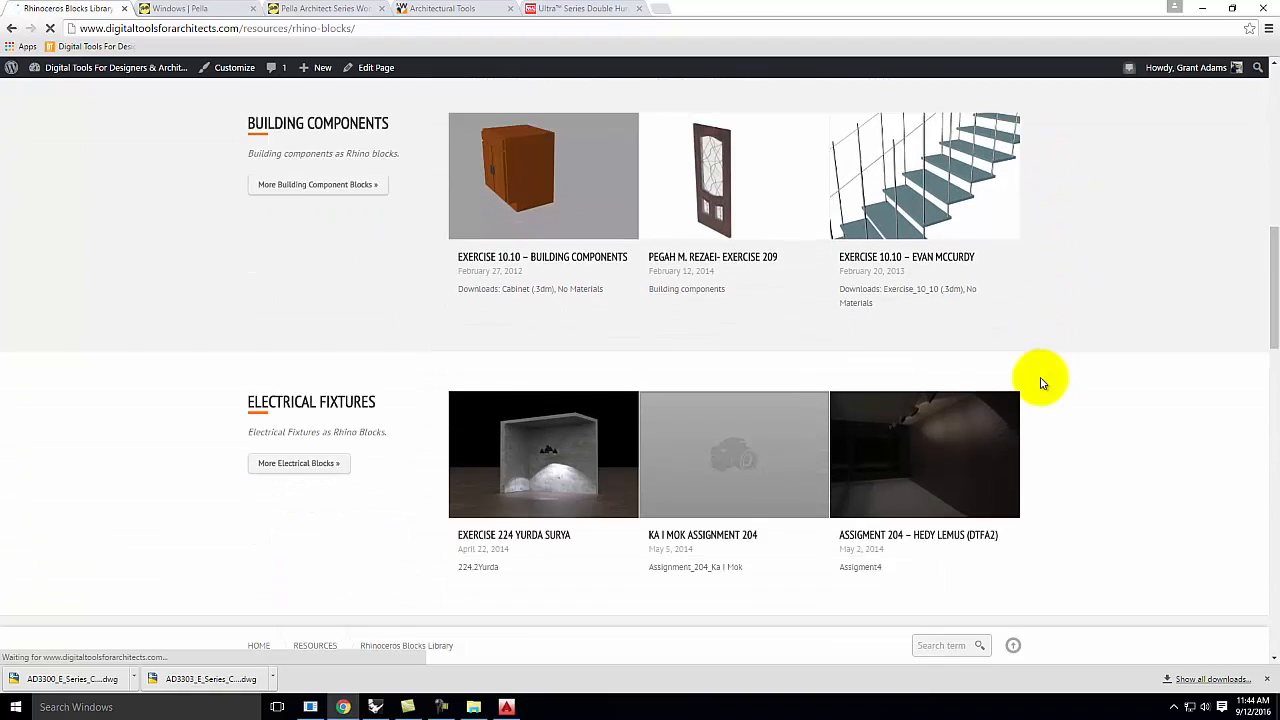
{"action": "scroll", "coordinate": [1041, 383], "scroll_direction": "down", "scroll_amount": 2}
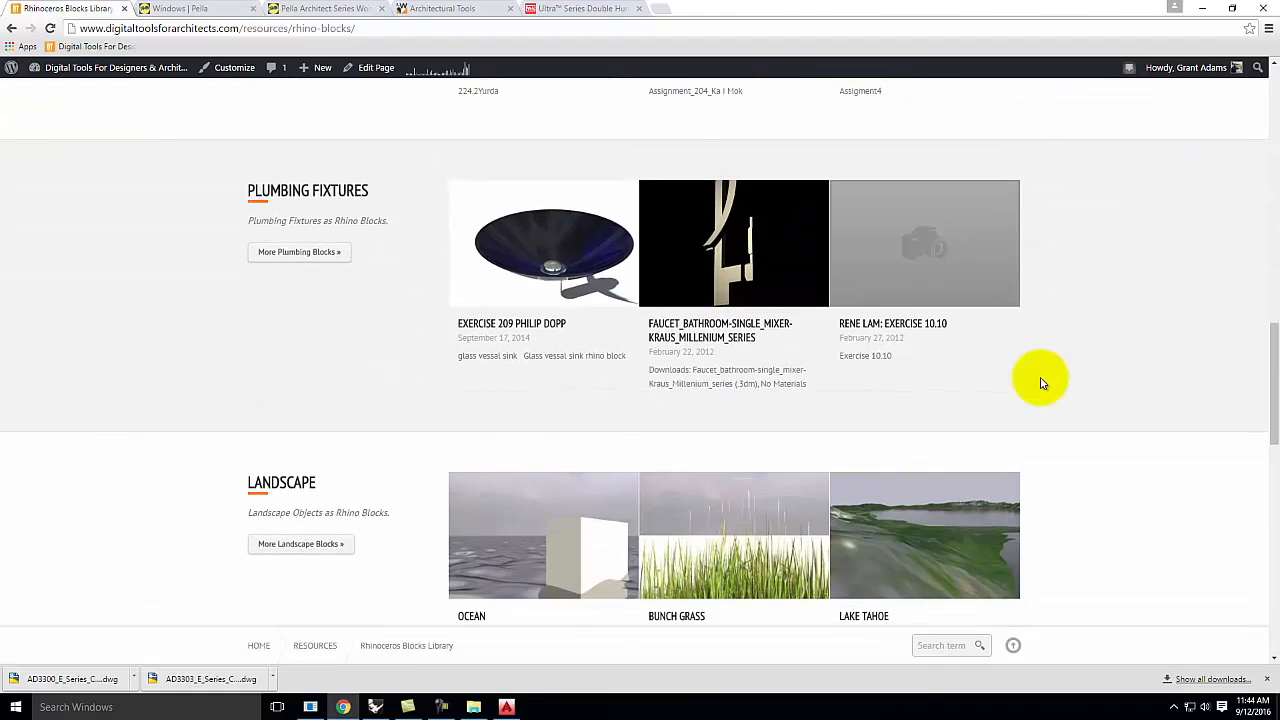
{"action": "scroll", "coordinate": [795, 358], "scroll_direction": "up", "scroll_amount": 3}
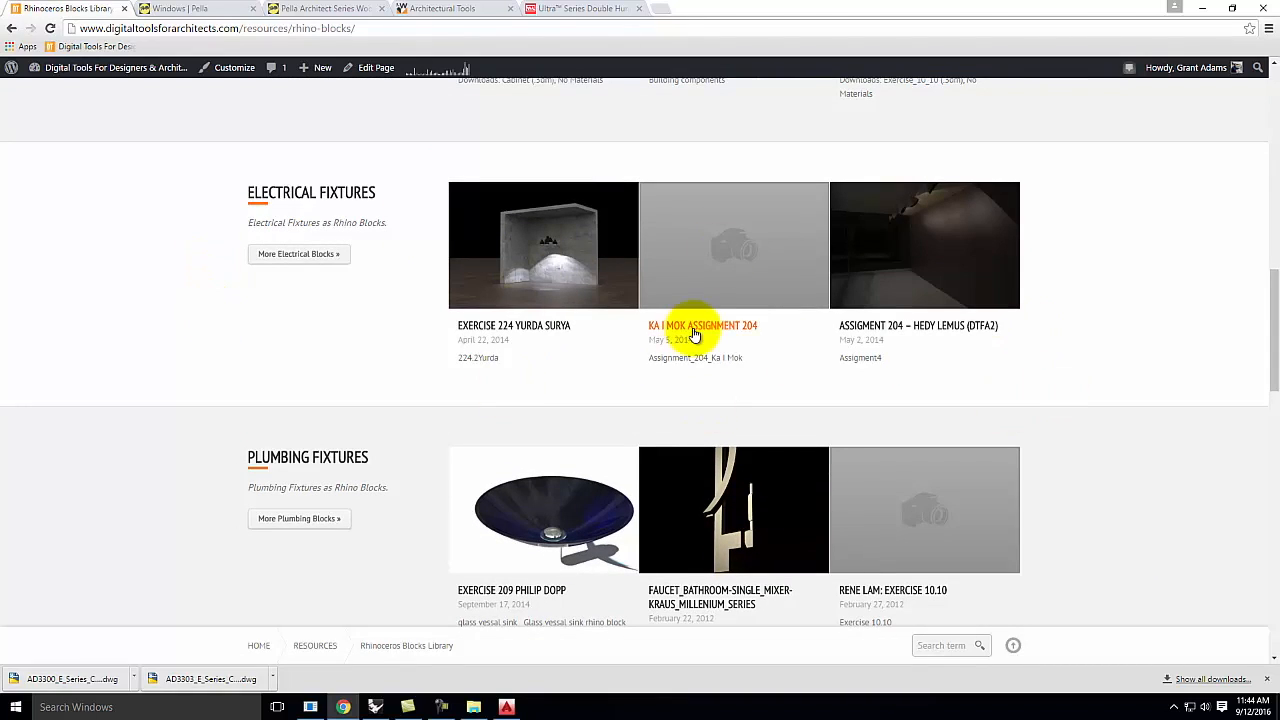
{"action": "scroll", "coordinate": [770, 342], "scroll_direction": "down", "scroll_amount": 3}
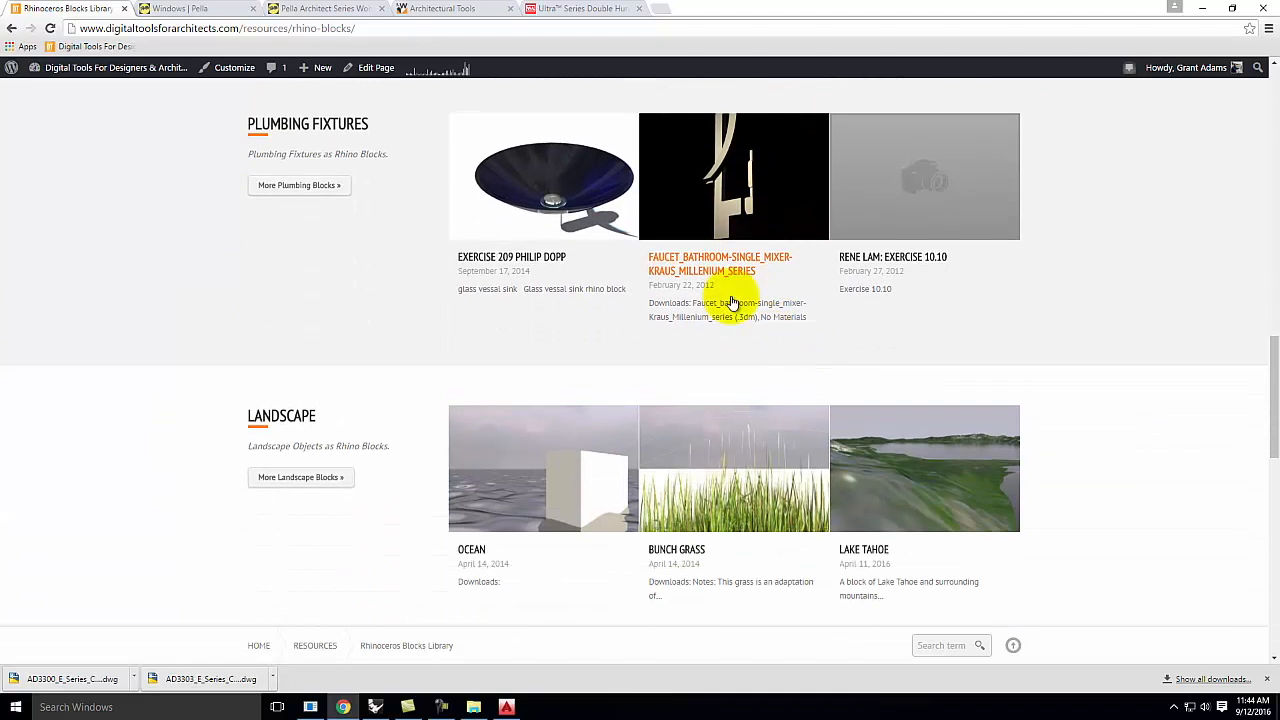
{"action": "scroll", "coordinate": [722, 474], "scroll_direction": "down", "scroll_amount": 1}
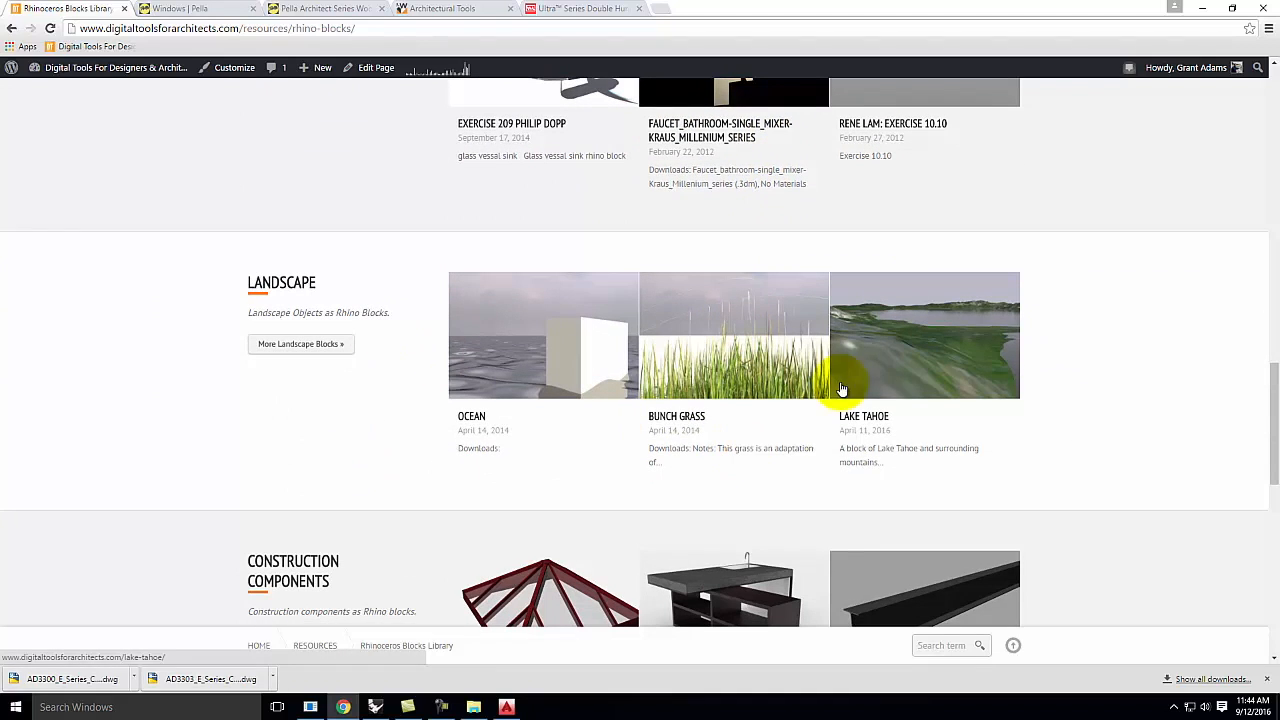
{"action": "scroll", "coordinate": [841, 436], "scroll_direction": "down", "scroll_amount": 2}
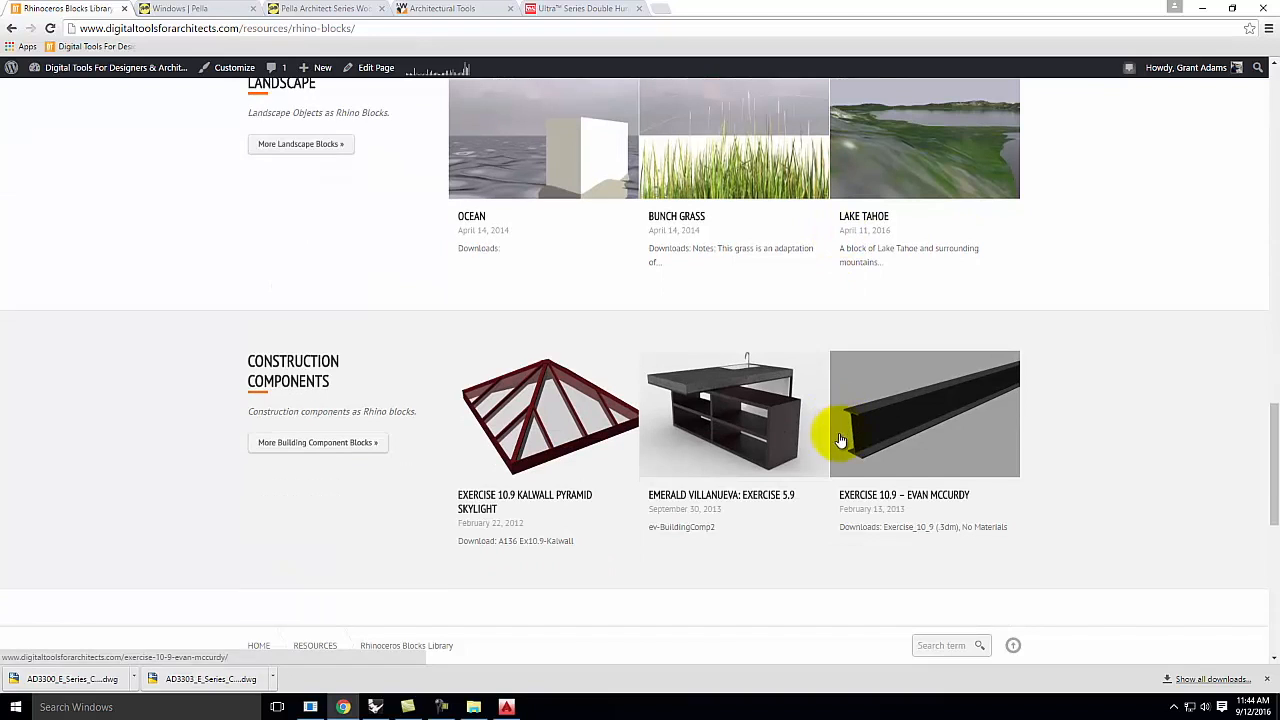
{"action": "scroll", "coordinate": [887, 424], "scroll_direction": "up", "scroll_amount": 20}
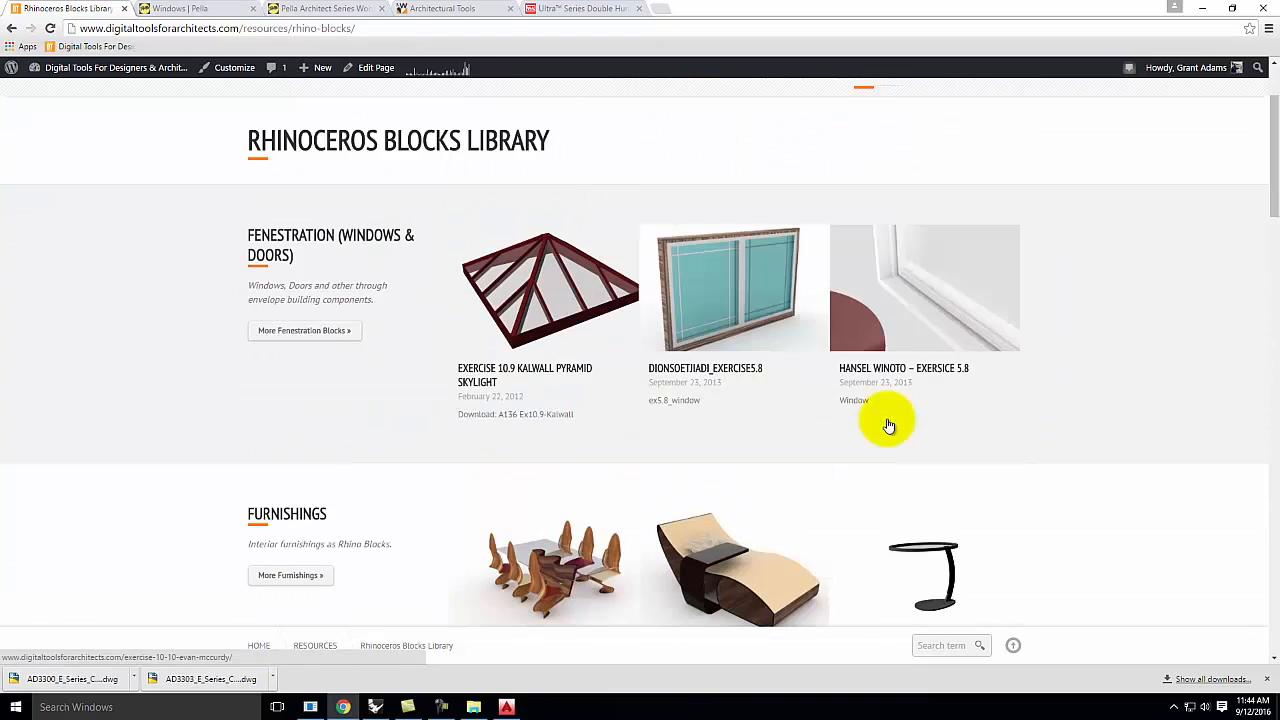
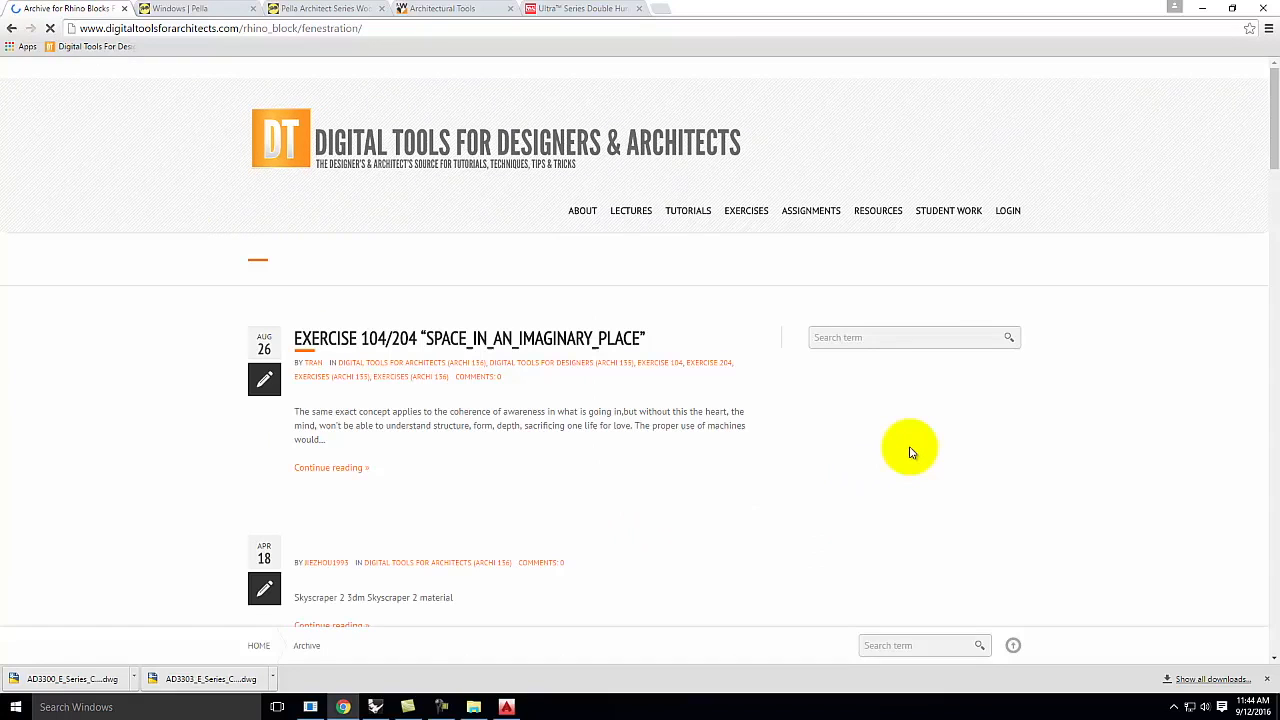
Open the full Fenestration blocks archive and examine the student window and door posts.
{"action": "scroll", "coordinate": [910, 452], "scroll_direction": "down", "scroll_amount": 5}
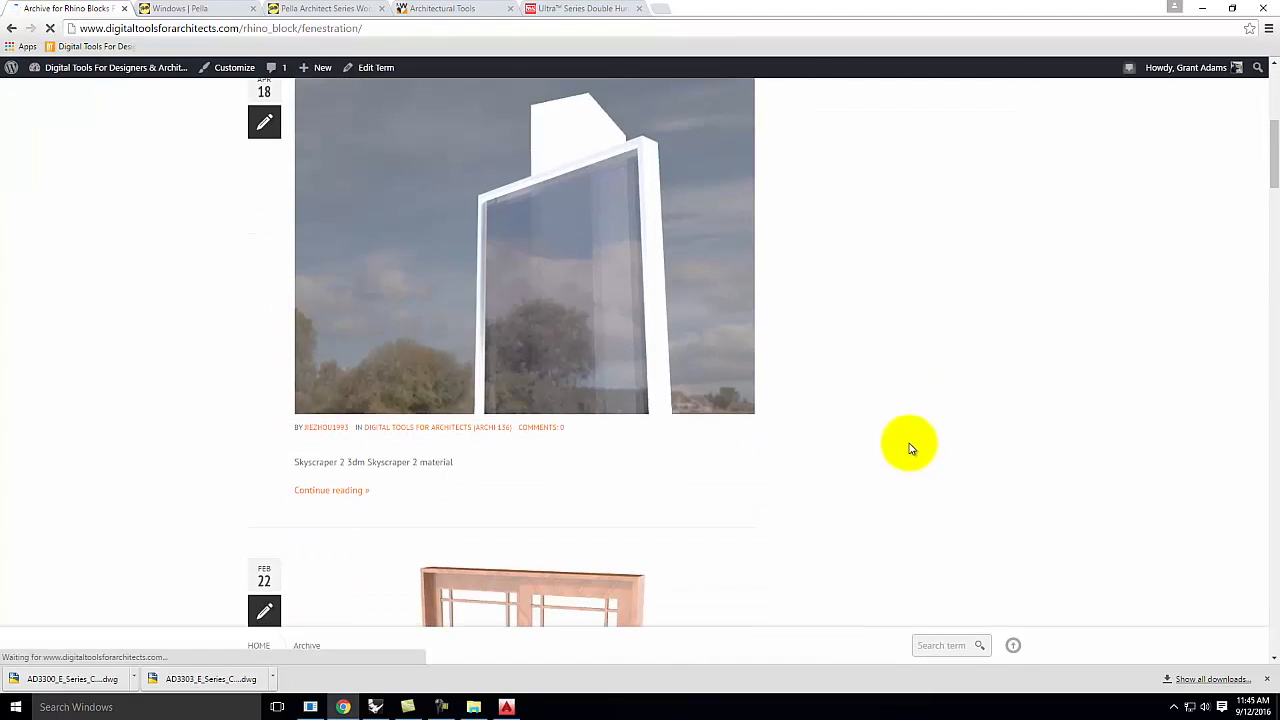
{"action": "scroll", "coordinate": [910, 448], "scroll_direction": "down", "scroll_amount": 4}
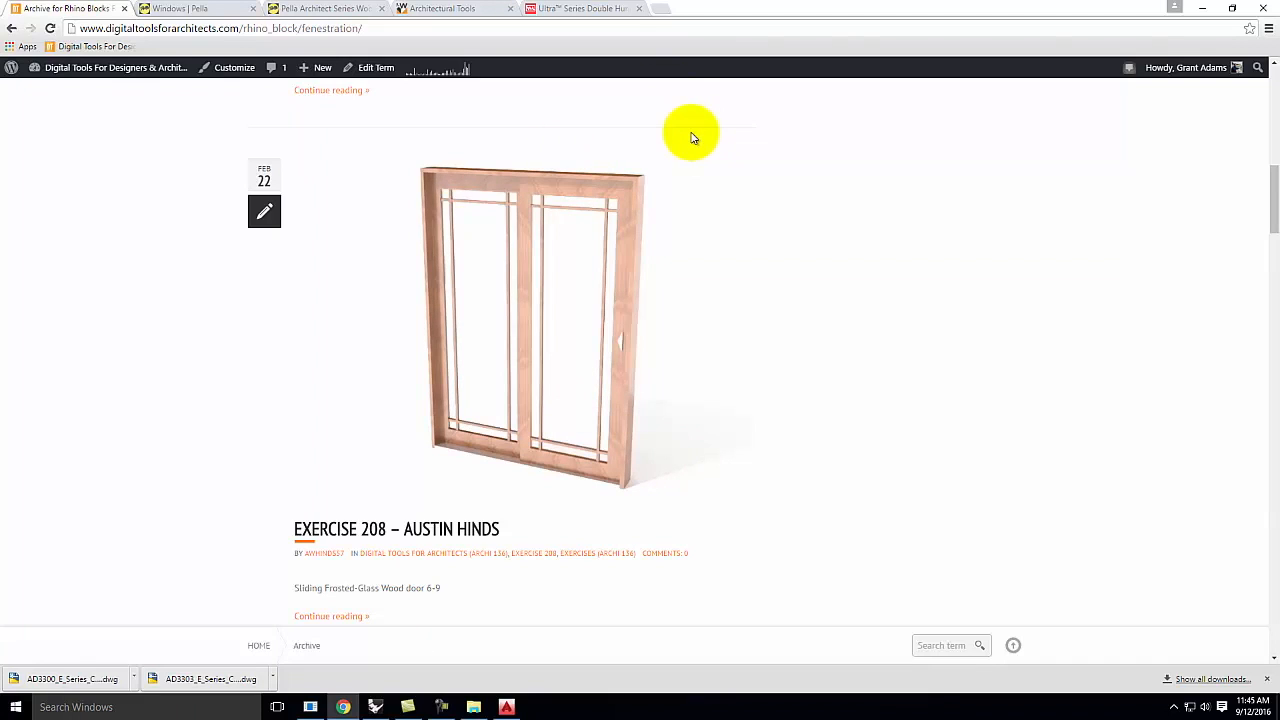
{"action": "scroll", "coordinate": [663, 129], "scroll_direction": "down", "scroll_amount": 5}
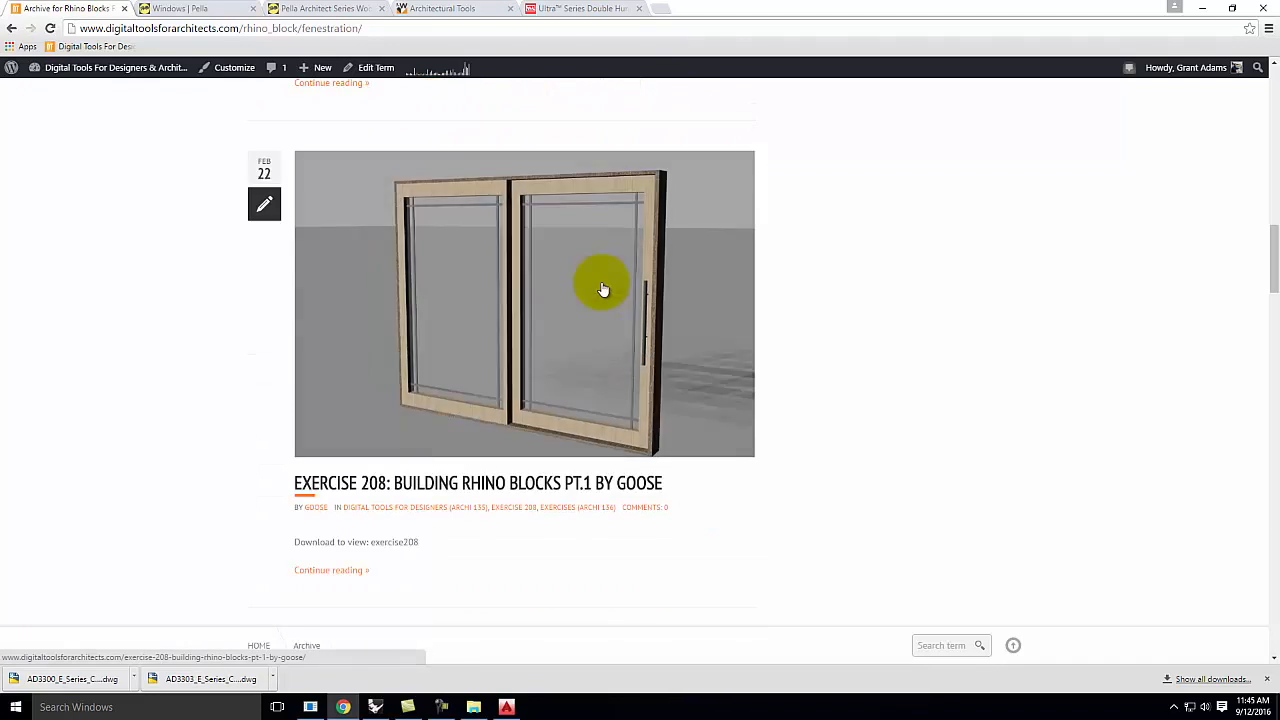
{"action": "scroll", "coordinate": [600, 290], "scroll_direction": "down", "scroll_amount": 7}
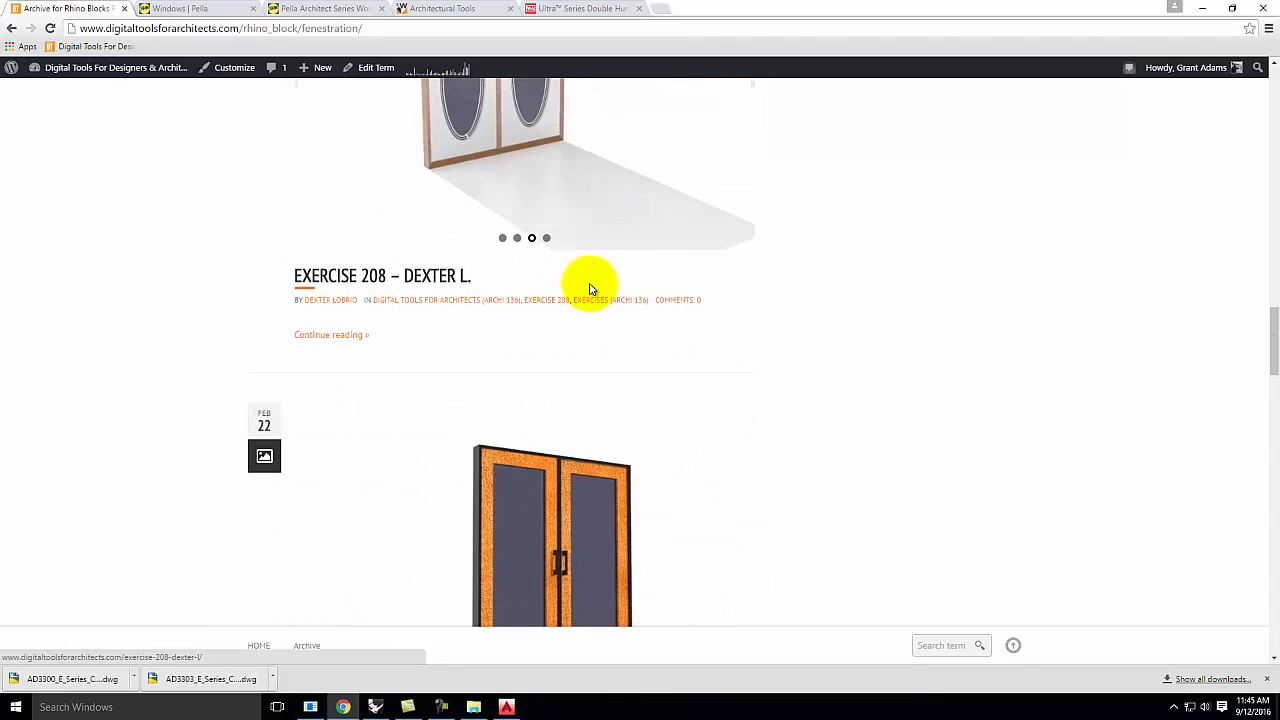
{"action": "scroll", "coordinate": [590, 290], "scroll_direction": "down", "scroll_amount": 7}
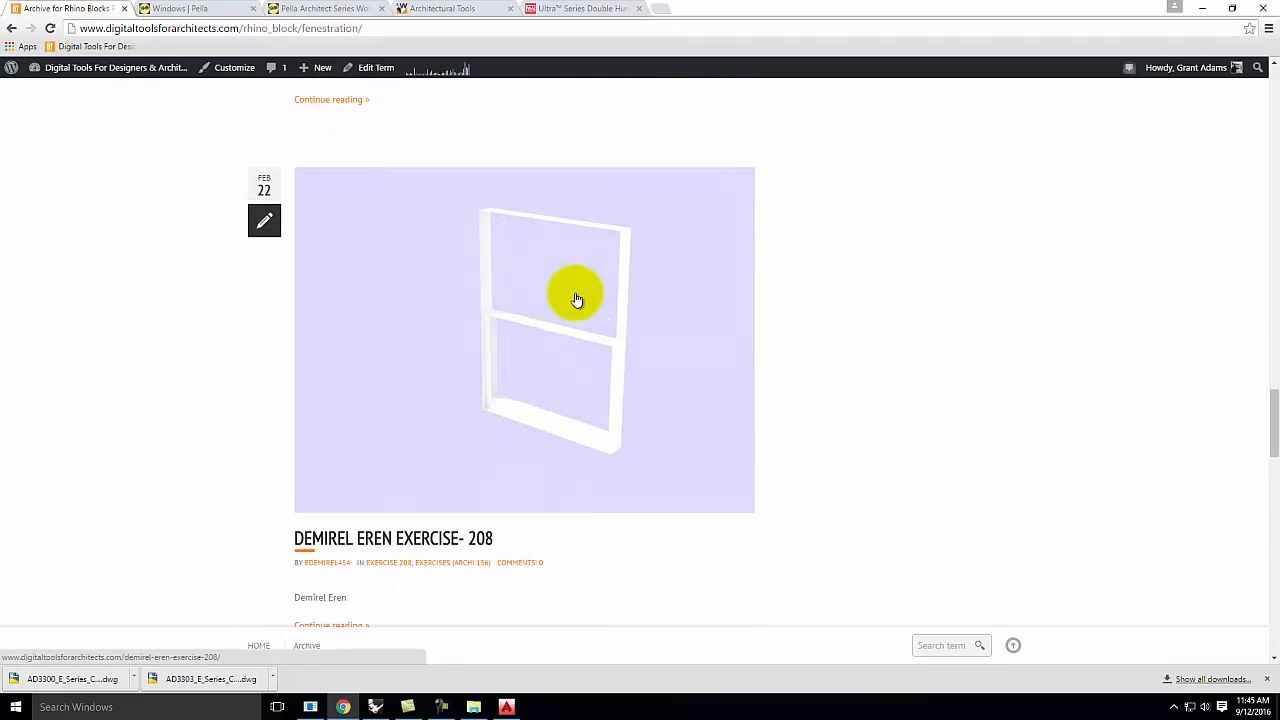
{"action": "scroll", "coordinate": [576, 300], "scroll_direction": "down", "scroll_amount": 7}
{"action": "scroll", "coordinate": [575, 302], "scroll_direction": "down", "scroll_amount": 4}
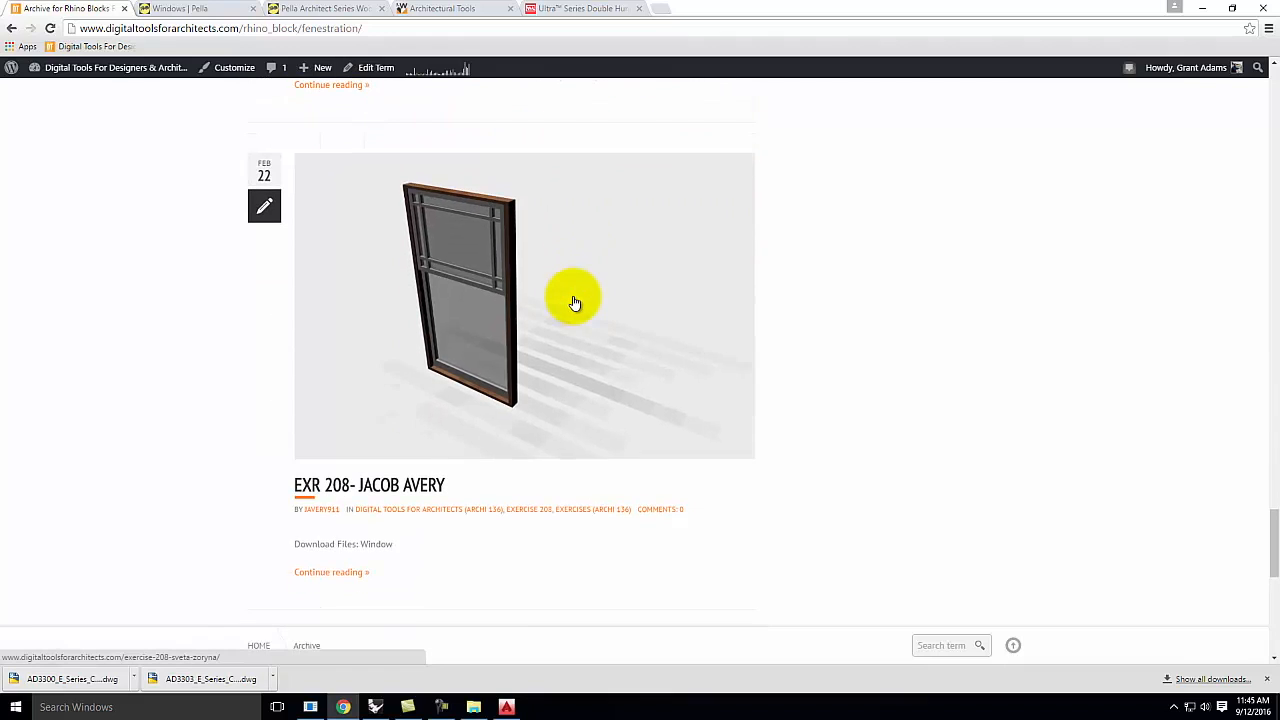
{"action": "scroll", "coordinate": [572, 298], "scroll_direction": "down", "scroll_amount": 3}
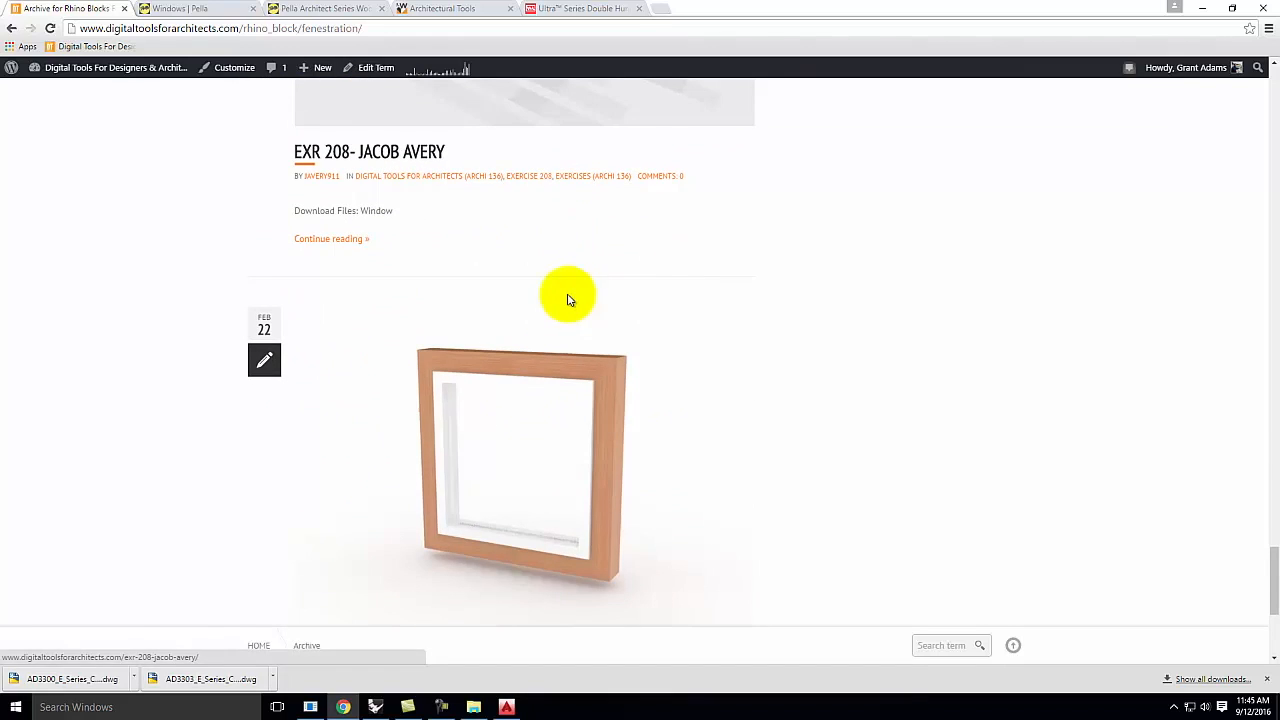
{"action": "scroll", "coordinate": [573, 292], "scroll_direction": "up", "scroll_amount": 6}
{"action": "scroll", "coordinate": [572, 288], "scroll_direction": "up", "scroll_amount": 15}
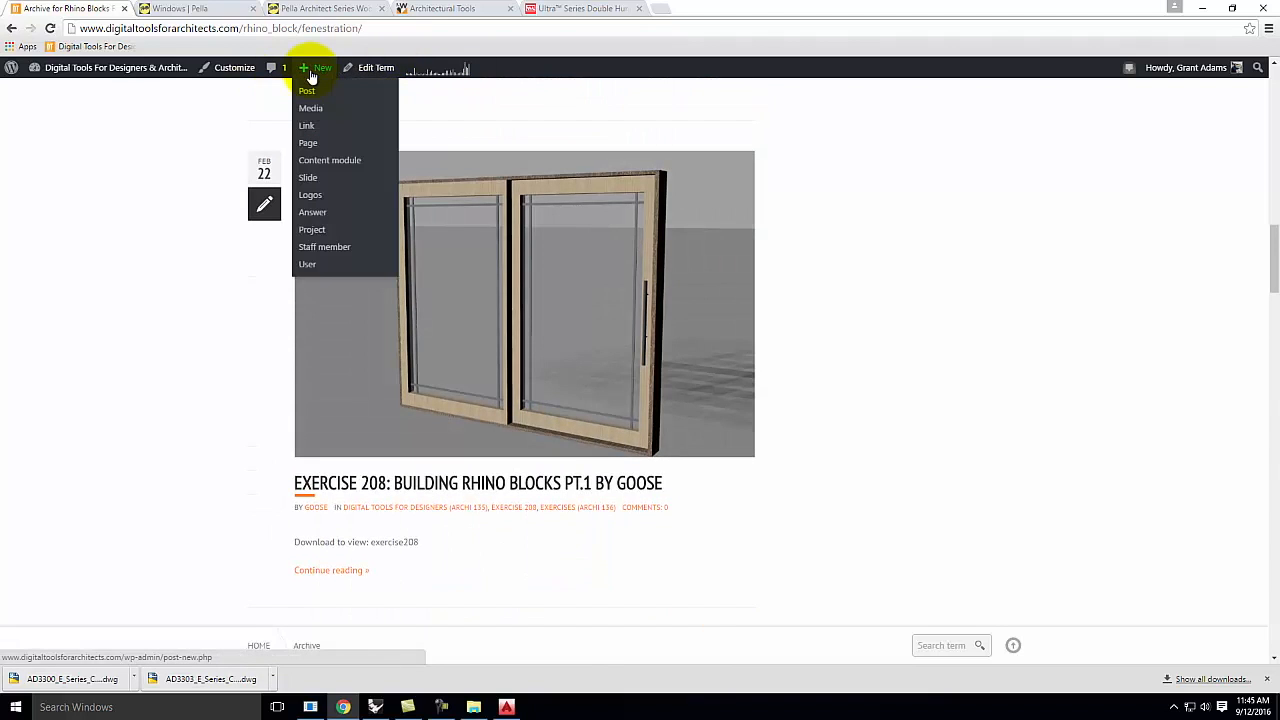
Create a new WordPress post in a separate browser tab and switch to that tab.
{"action": "right_click", "coordinate": [311, 91]}
{"action": "left_click", "coordinate": [323, 94]}
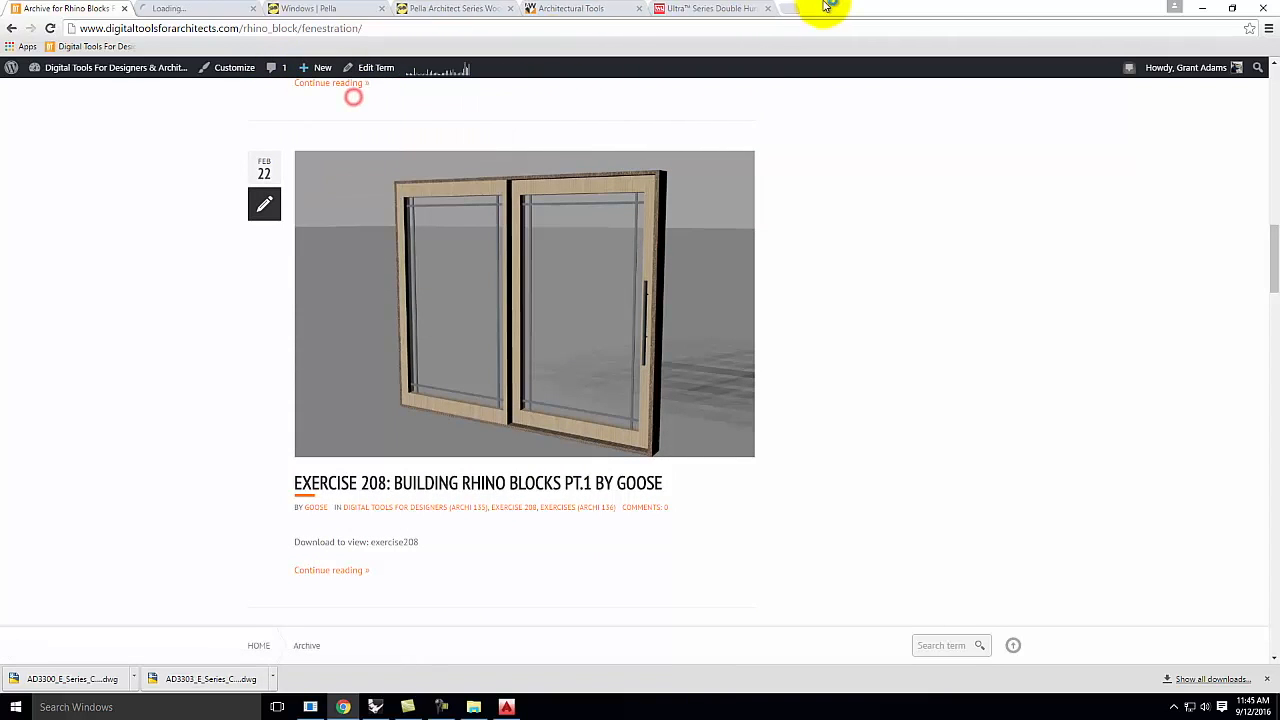
{"action": "left_click", "coordinate": [145, 10]}
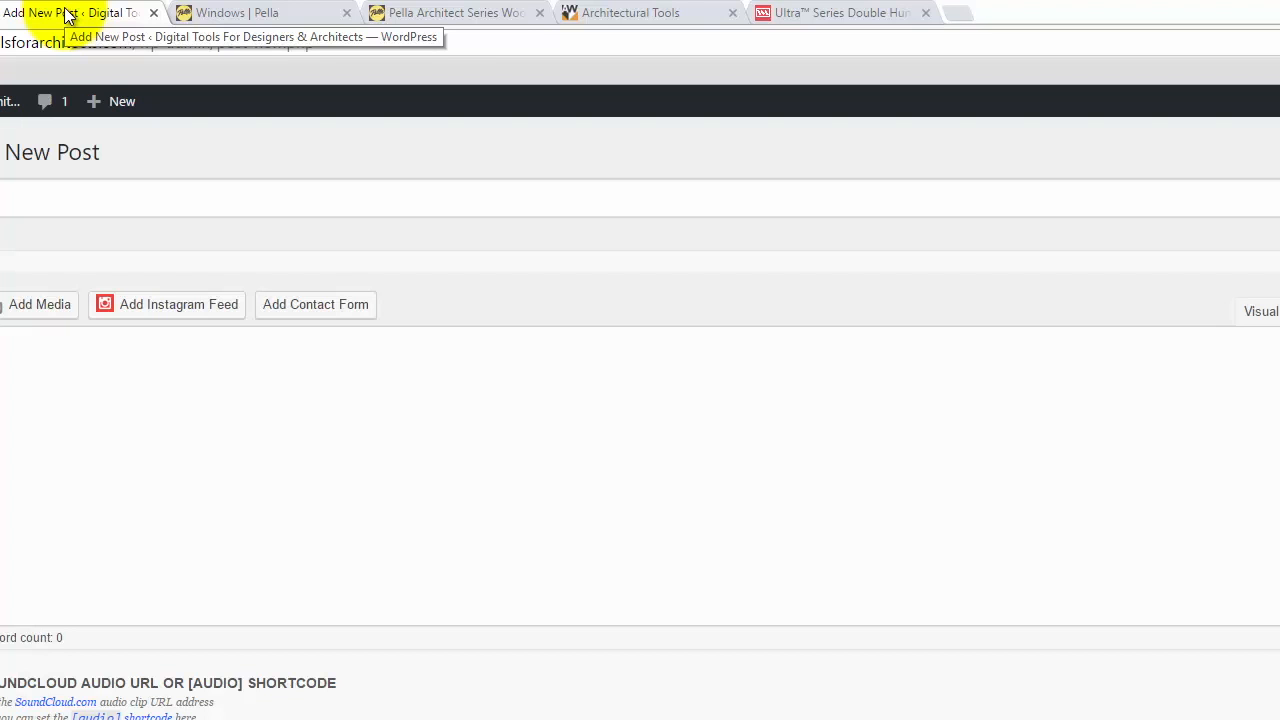
Title the new post "Andersen 4-0 x 5-0 Casement Window".
{"action": "left_click", "coordinate": [71, 201]}
{"action": "type", "text": "And"}
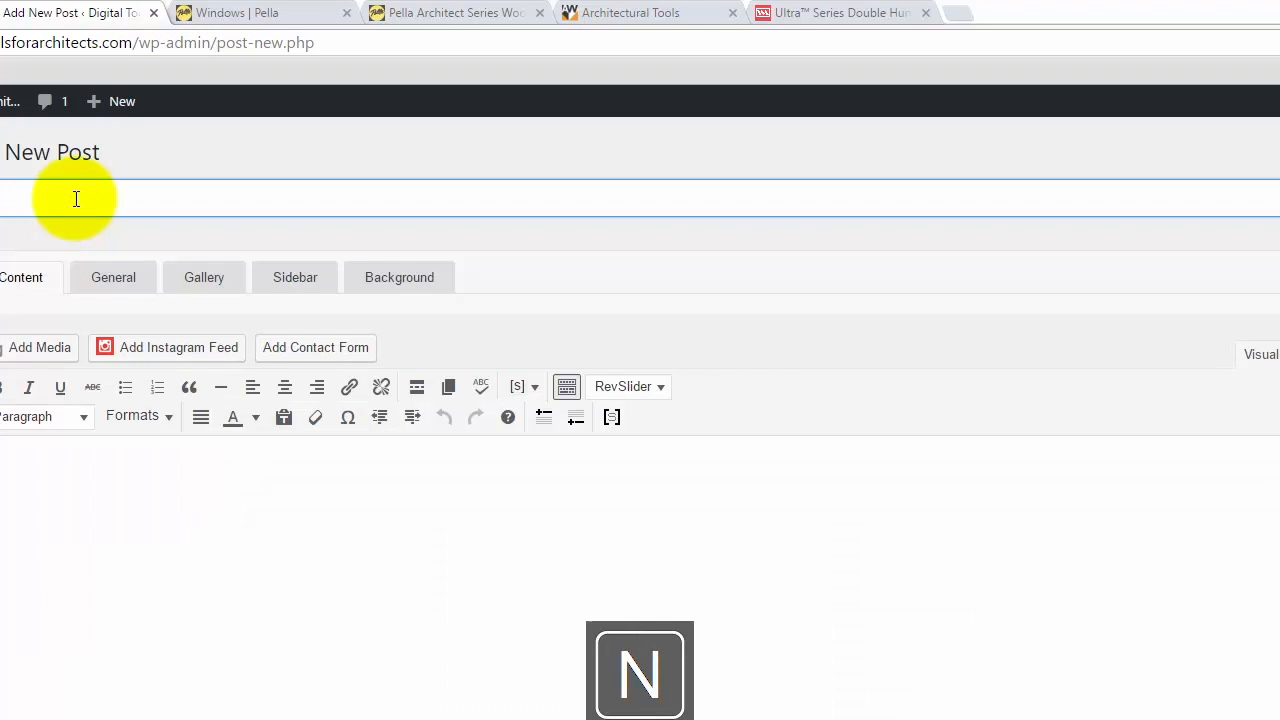
{"action": "type", "text": "ersen 4"}
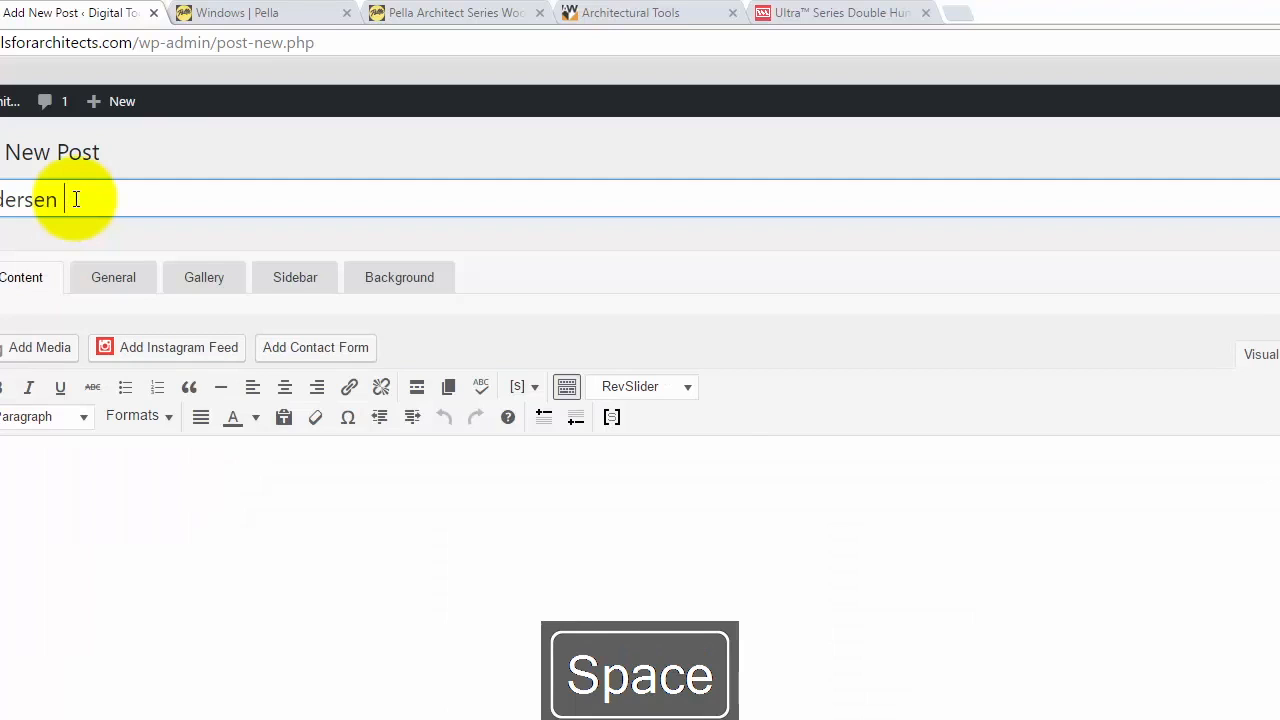
{"action": "type", "text": "-0 x 5-0 ca"}
{"action": "key", "text": "BackSpace"}
{"action": "key", "text": "BackSpace"}
{"action": "type", "text": "Casement Window"}
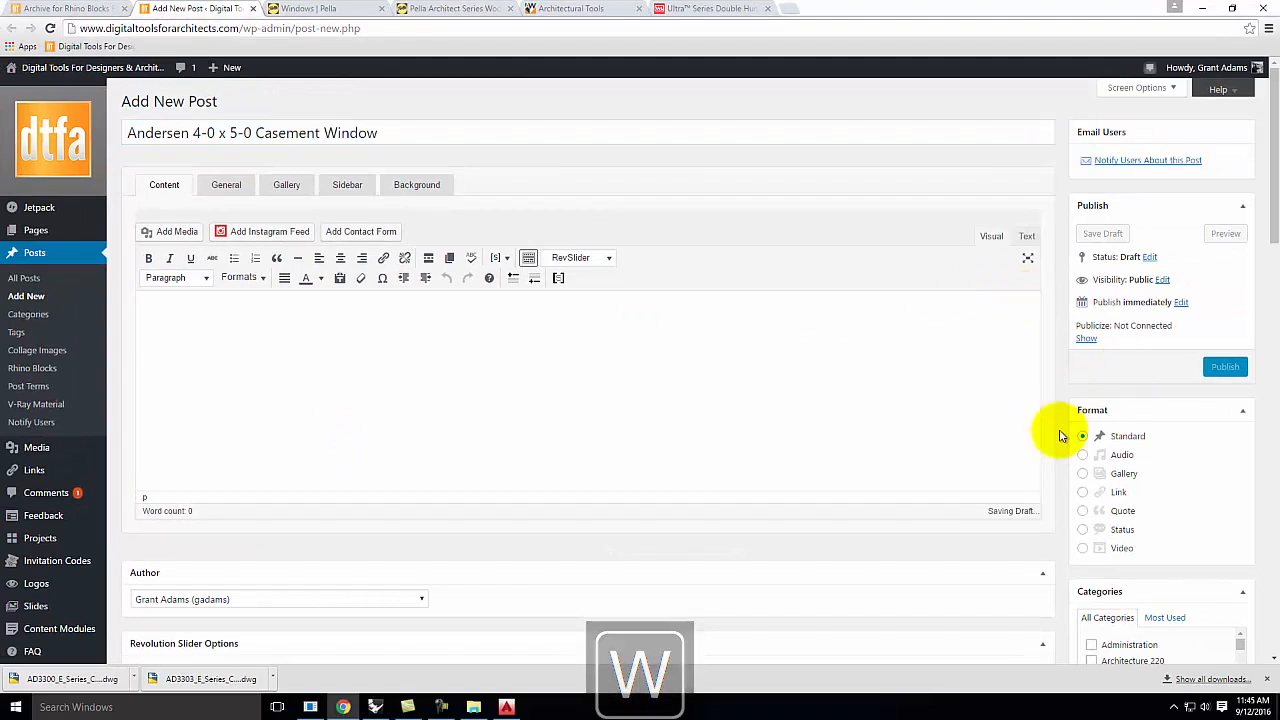
Assign the Rhino Blocks terms Fenestration, Window and Casement to the post.
{"action": "scroll", "coordinate": [1062, 412], "scroll_direction": "down", "scroll_amount": 3}
{"action": "scroll", "coordinate": [1062, 412], "scroll_direction": "down", "scroll_amount": 3}
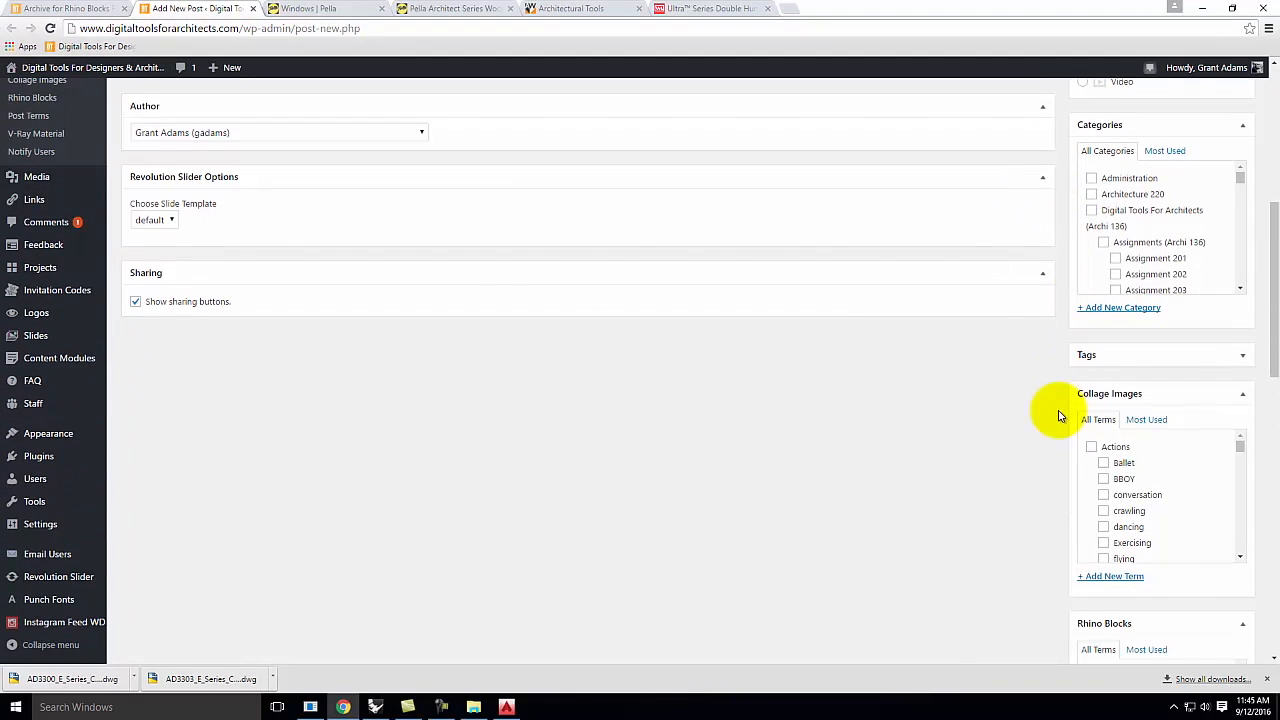
{"action": "scroll", "coordinate": [1057, 460], "scroll_direction": "down", "scroll_amount": 2}
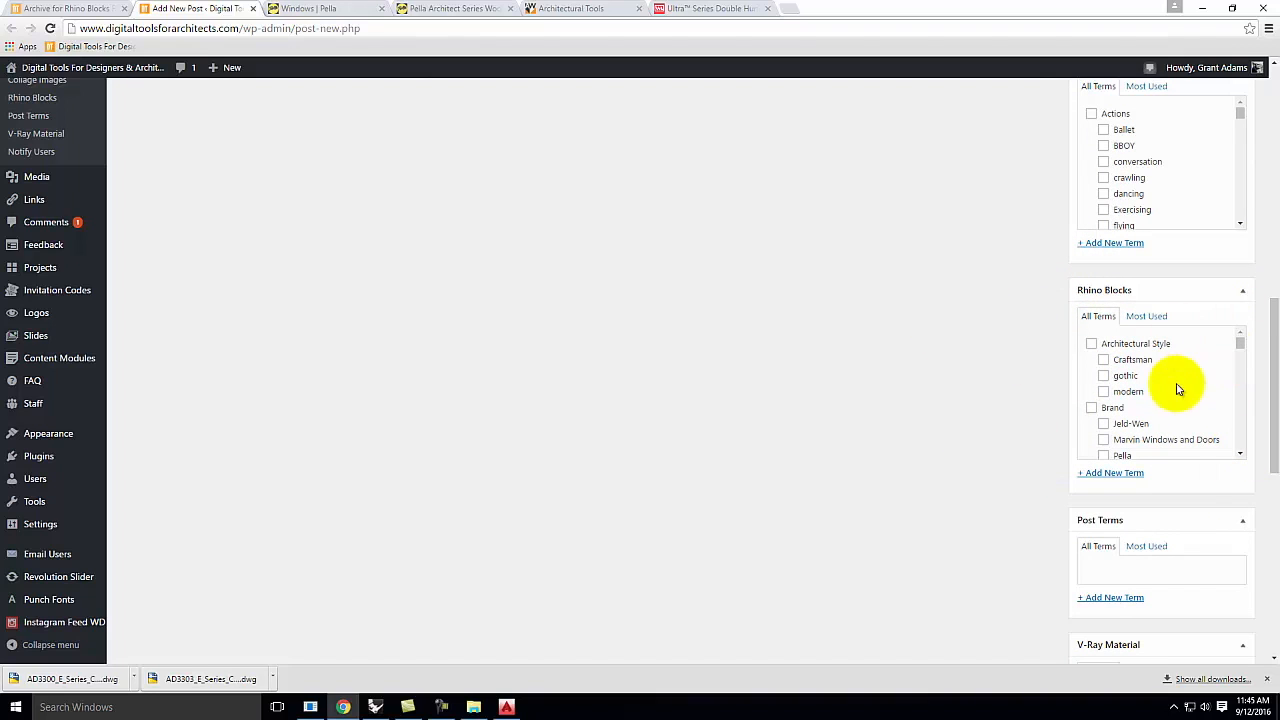
{"action": "left_click_drag", "start_coordinate": [1242, 343], "coordinate": [1242, 347]}
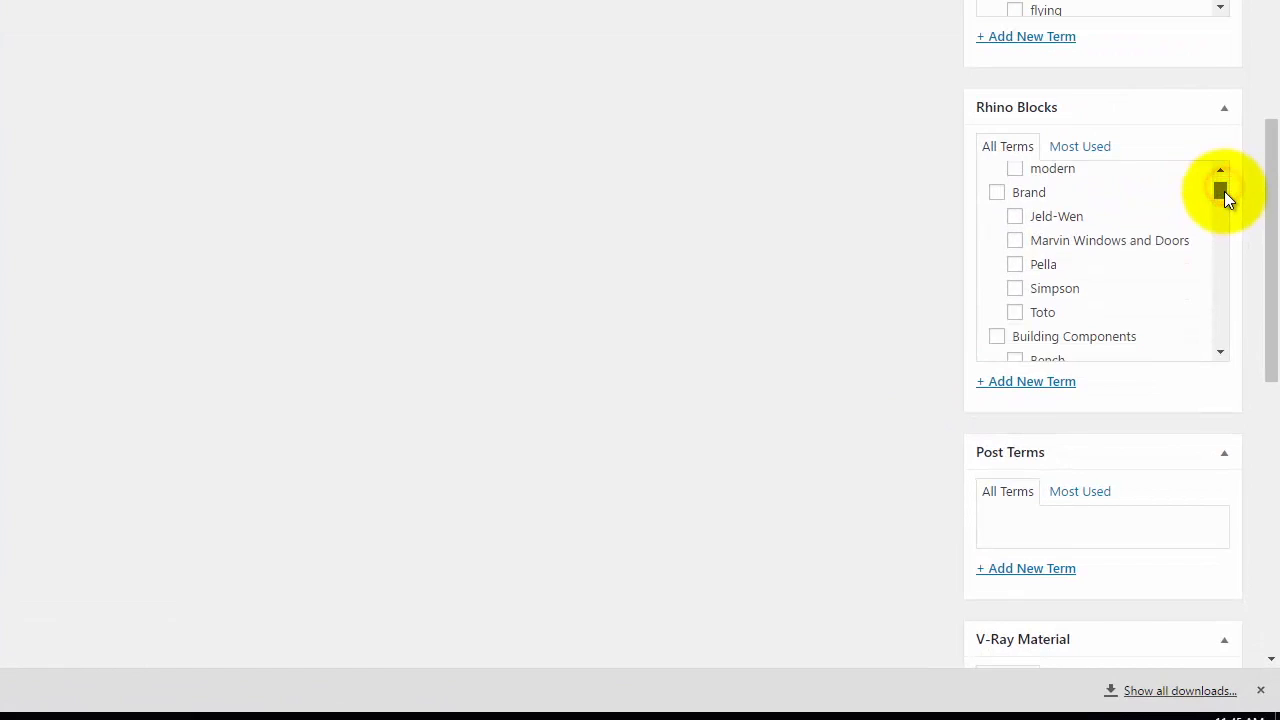
{"action": "left_click_drag", "start_coordinate": [1224, 191], "coordinate": [1232, 229]}
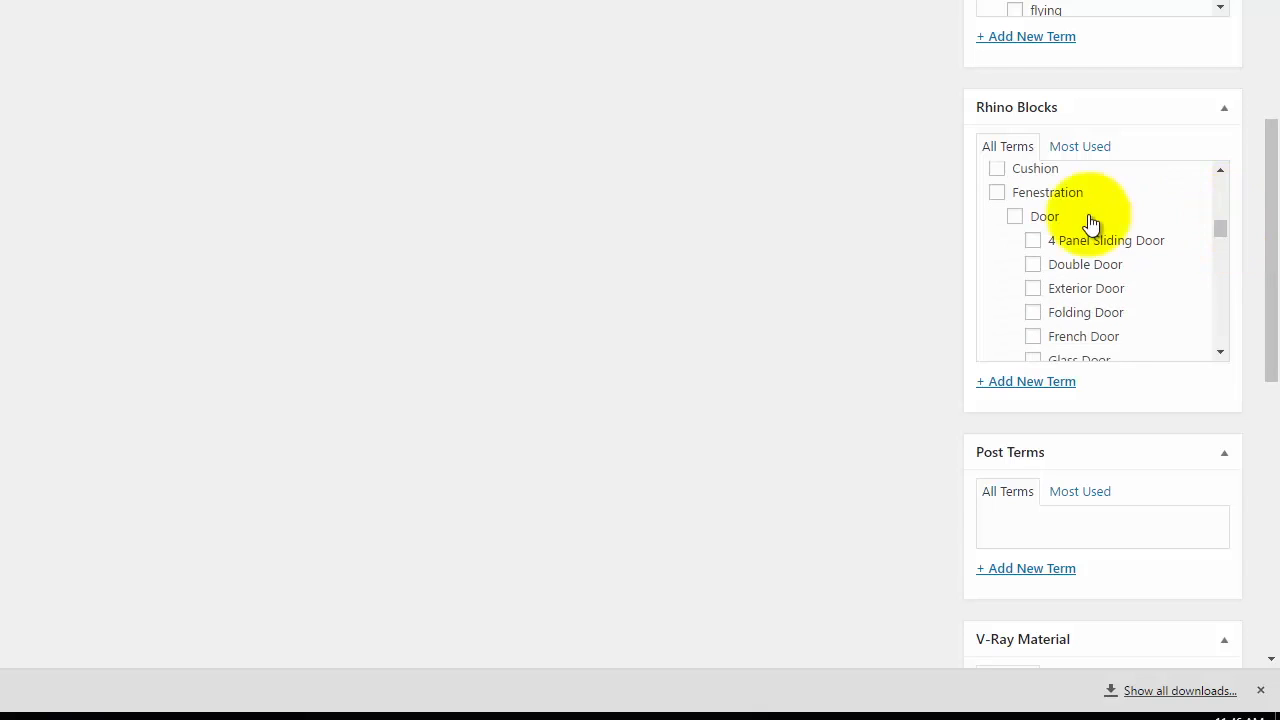
{"action": "left_click", "coordinate": [997, 192]}
{"action": "left_click_drag", "start_coordinate": [1218, 357], "coordinate": [1218, 357]}
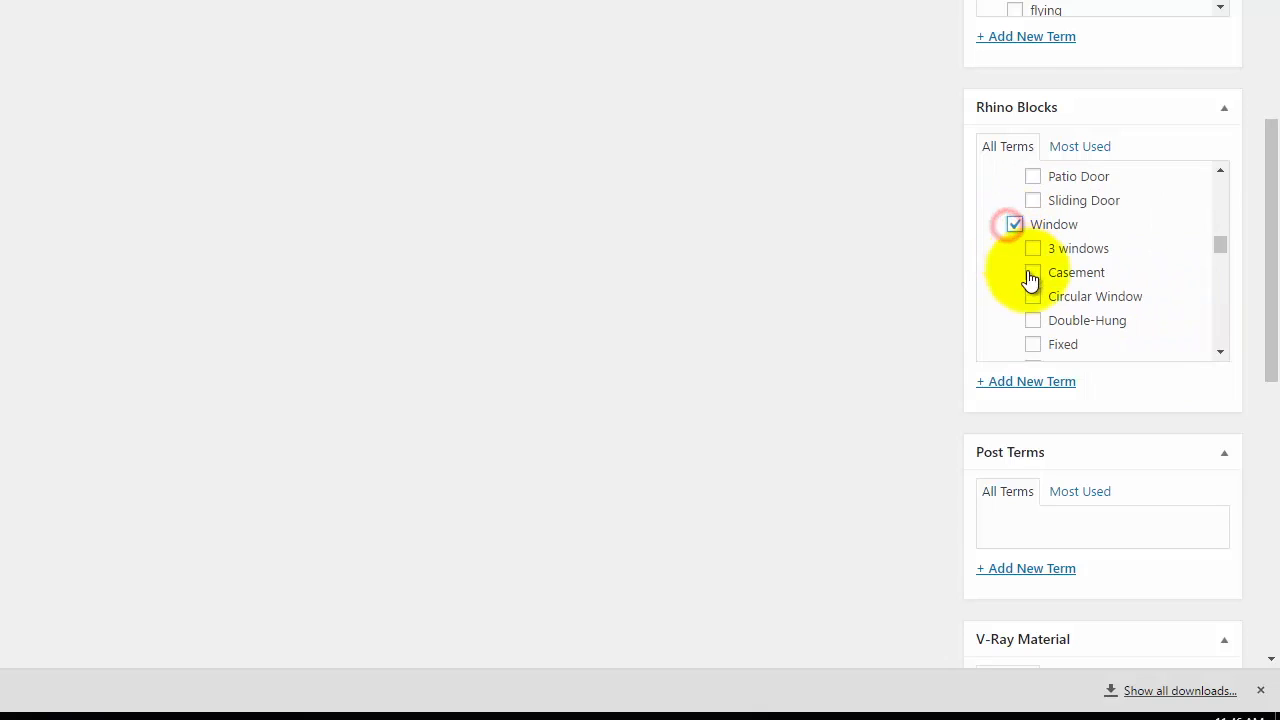
{"action": "left_click_drag", "start_coordinate": [1218, 357], "coordinate": [1219, 357]}
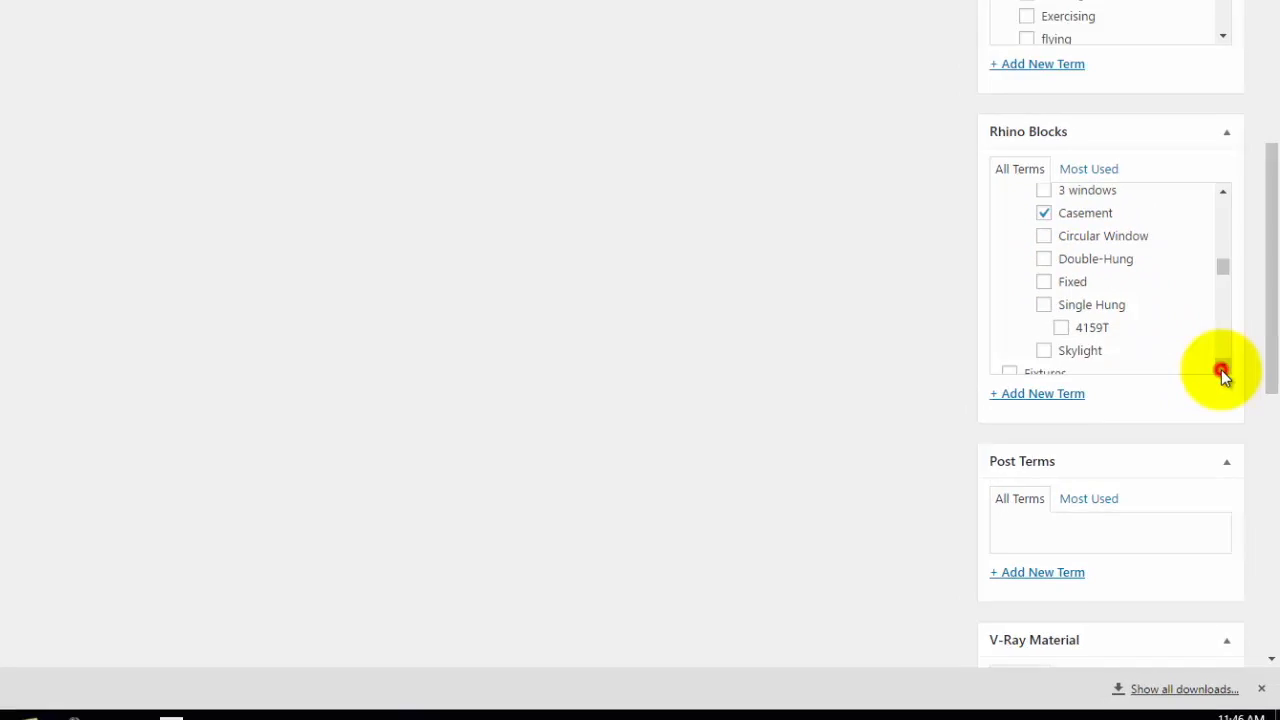
Start setting the post's featured image by uploading a file from the computer.
{"action": "scroll", "coordinate": [910, 450], "scroll_direction": "down", "scroll_amount": 7}
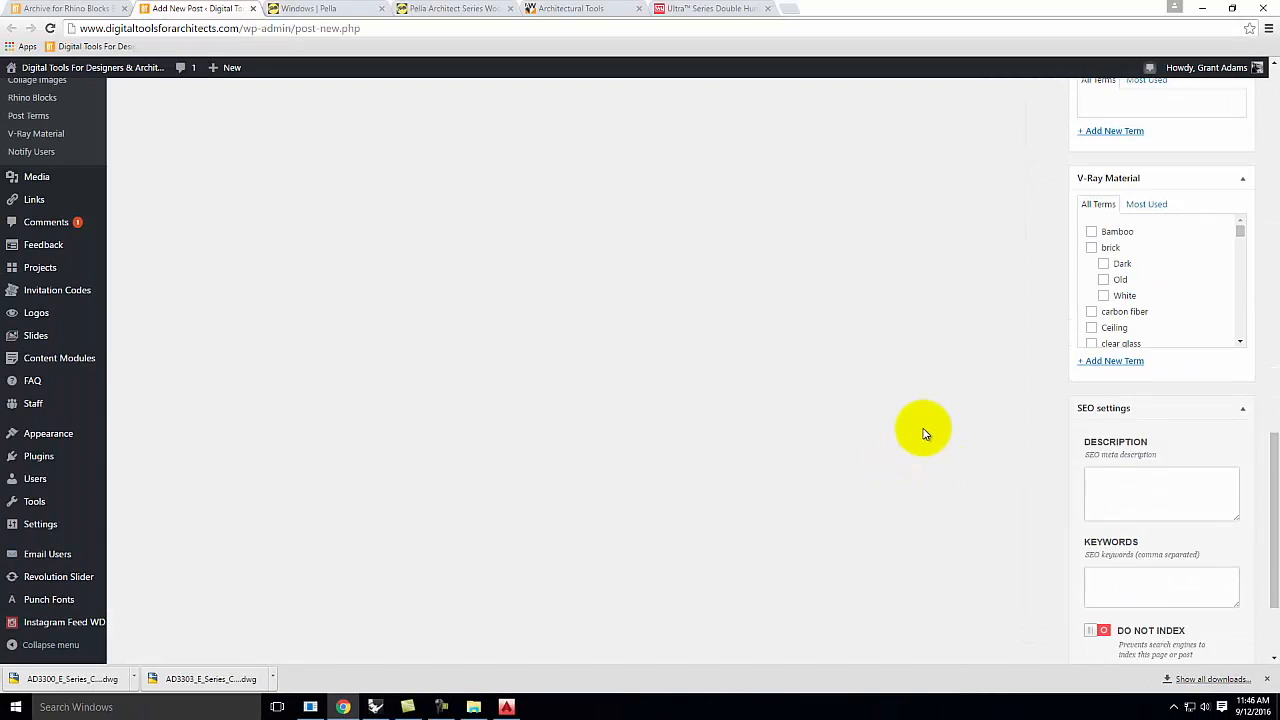
{"action": "left_click", "coordinate": [1127, 586]}
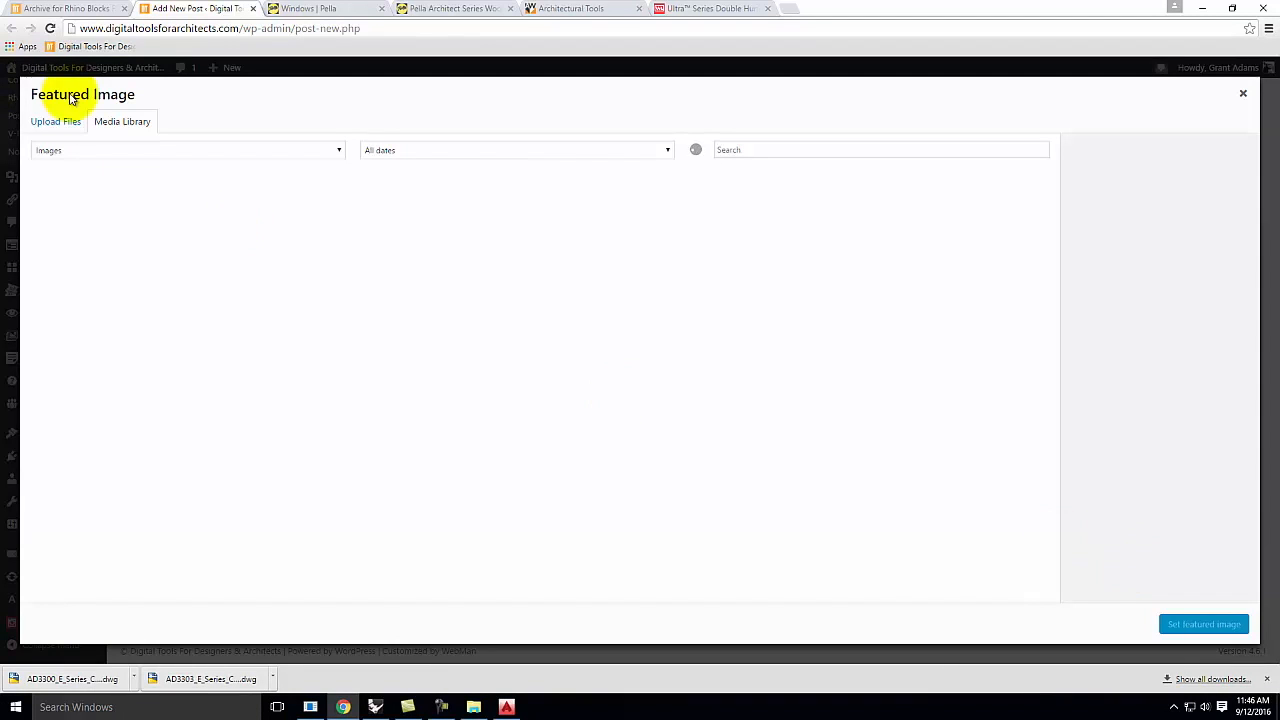
{"action": "left_click", "coordinate": [53, 122]}
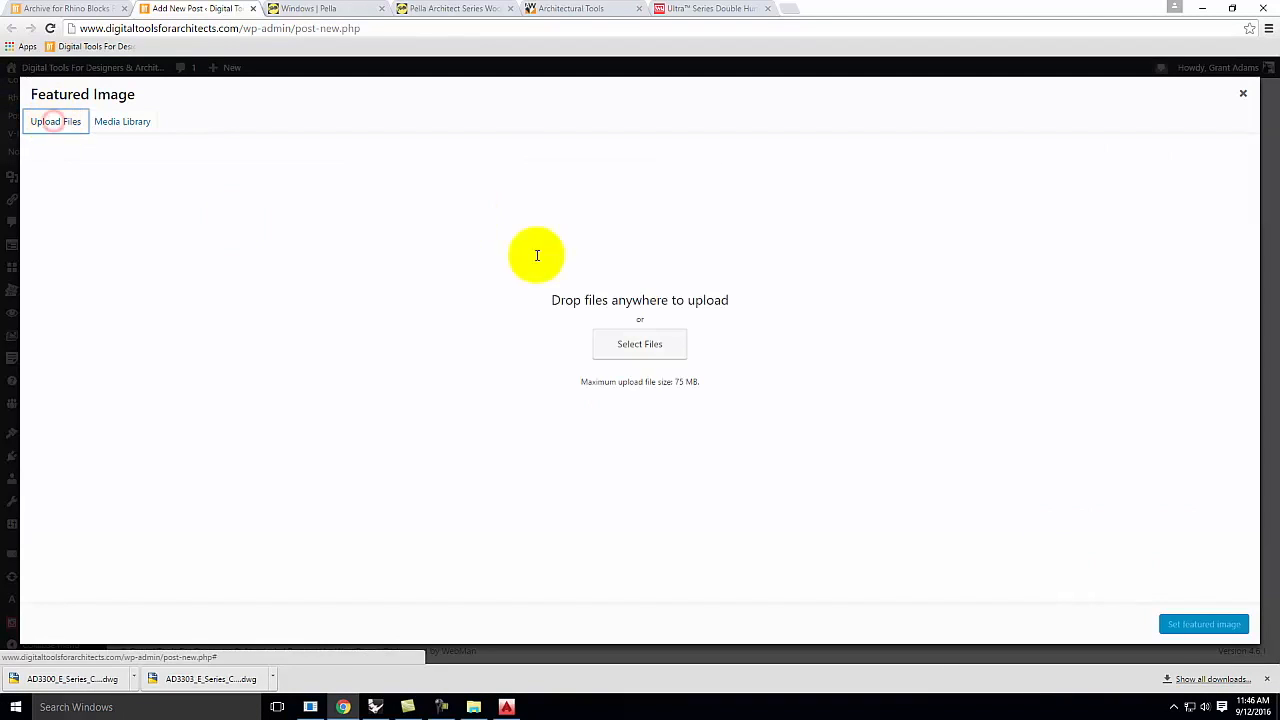
{"action": "left_click", "coordinate": [640, 343]}
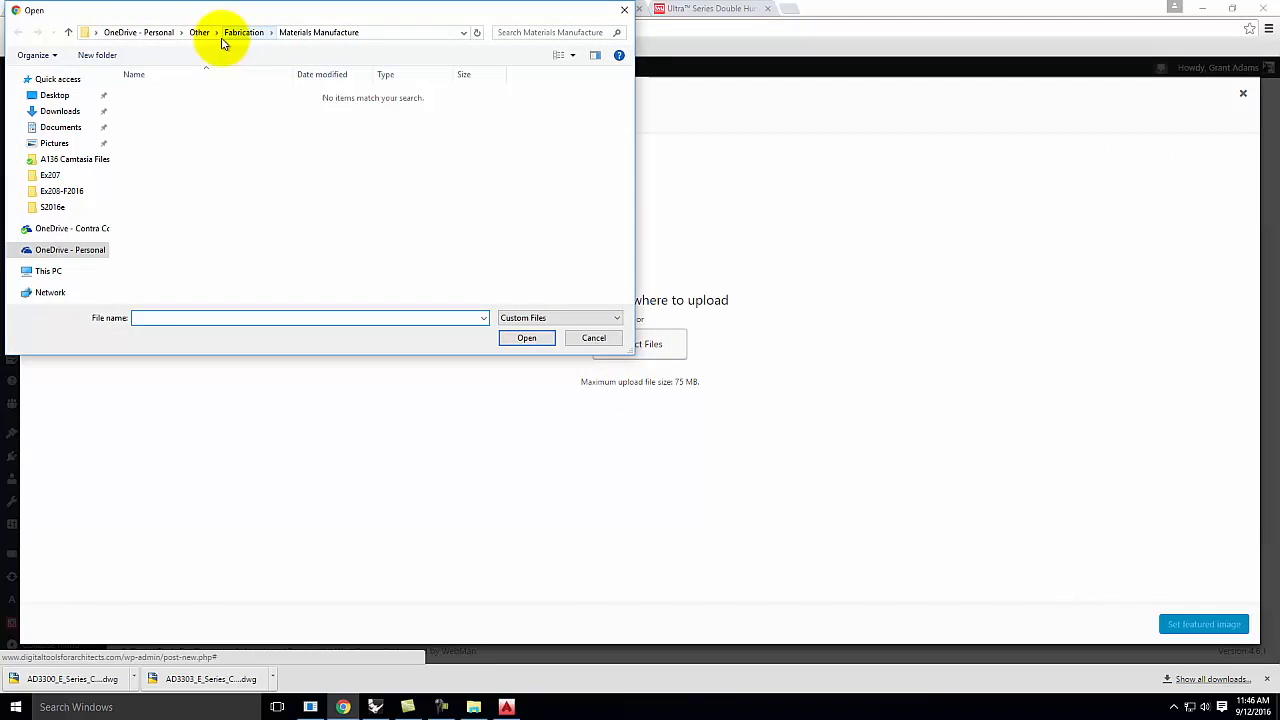
Upload Anderson-4-0x5-0_casement_window_sample.jpg from the OneDrive folder Live Demonstrations > Live - A136 Exercises > Ex208 > Ex208-F2016.
{"action": "left_click", "coordinate": [67, 250]}
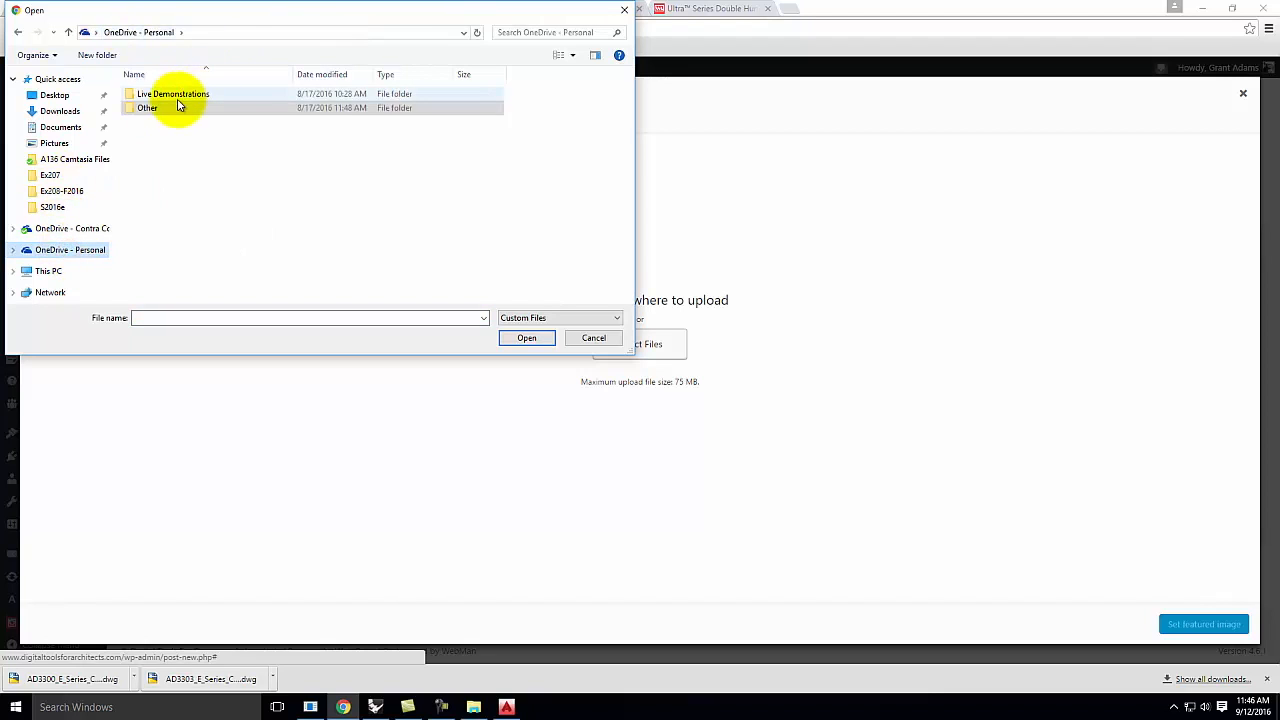
{"action": "double_click", "coordinate": [172, 93]}
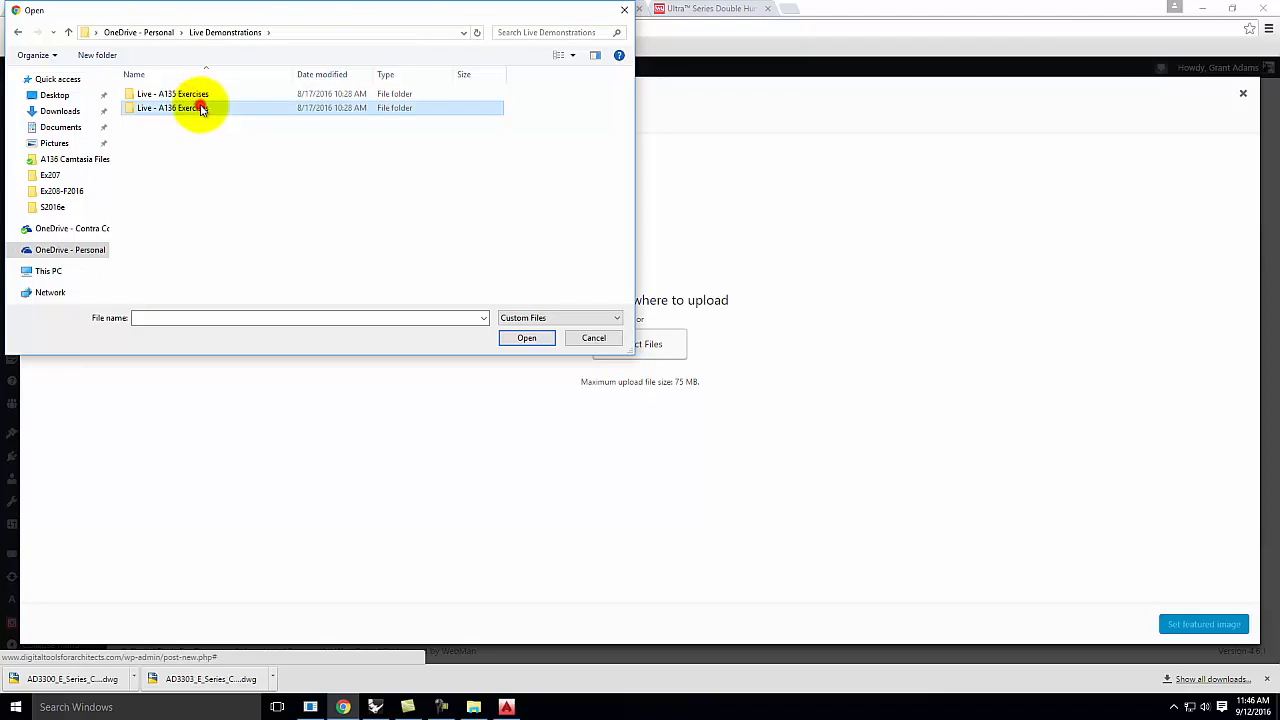
{"action": "double_click", "coordinate": [200, 108]}
{"action": "double_click", "coordinate": [514, 109]}
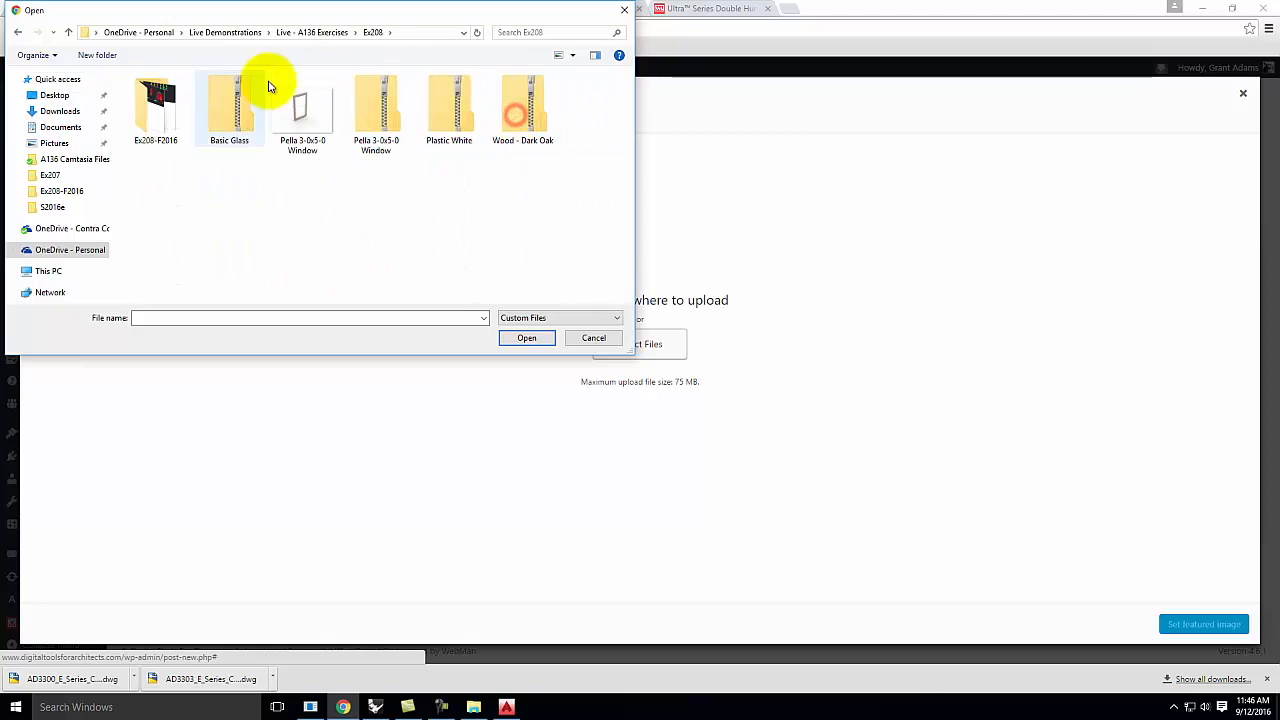
{"action": "double_click", "coordinate": [158, 95]}
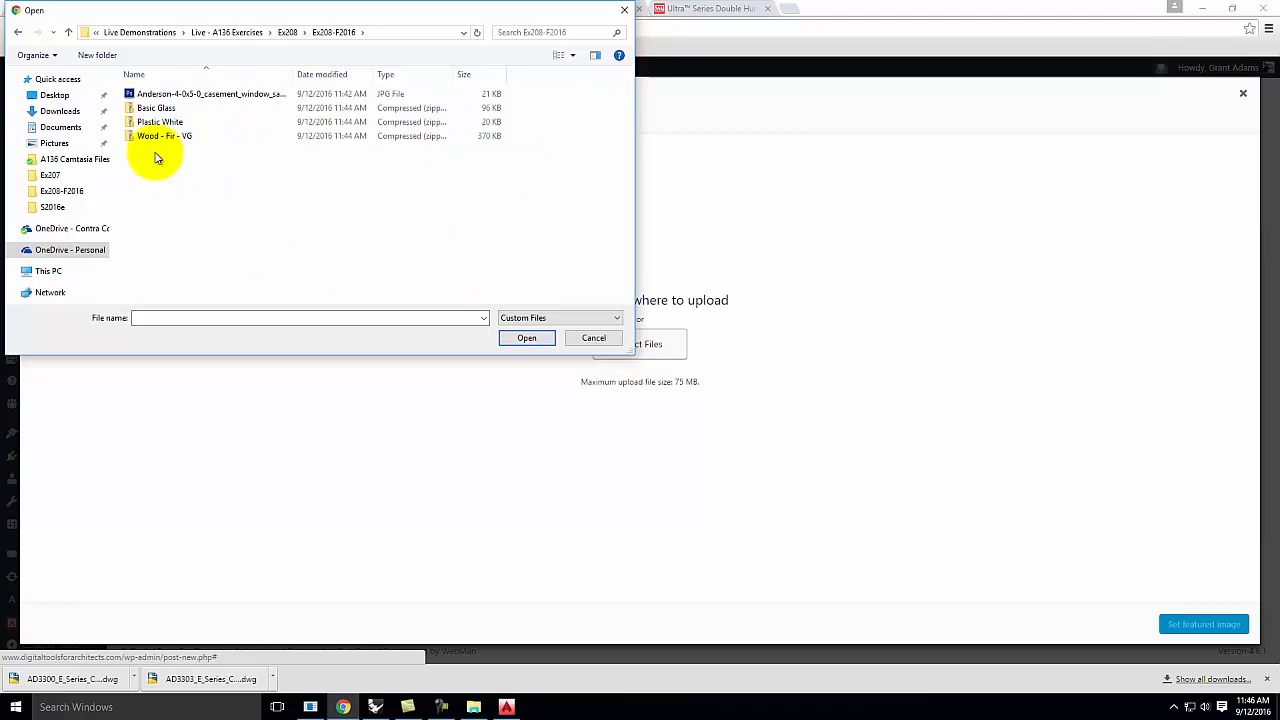
{"action": "left_click", "coordinate": [171, 94]}
{"action": "left_click", "coordinate": [533, 337]}
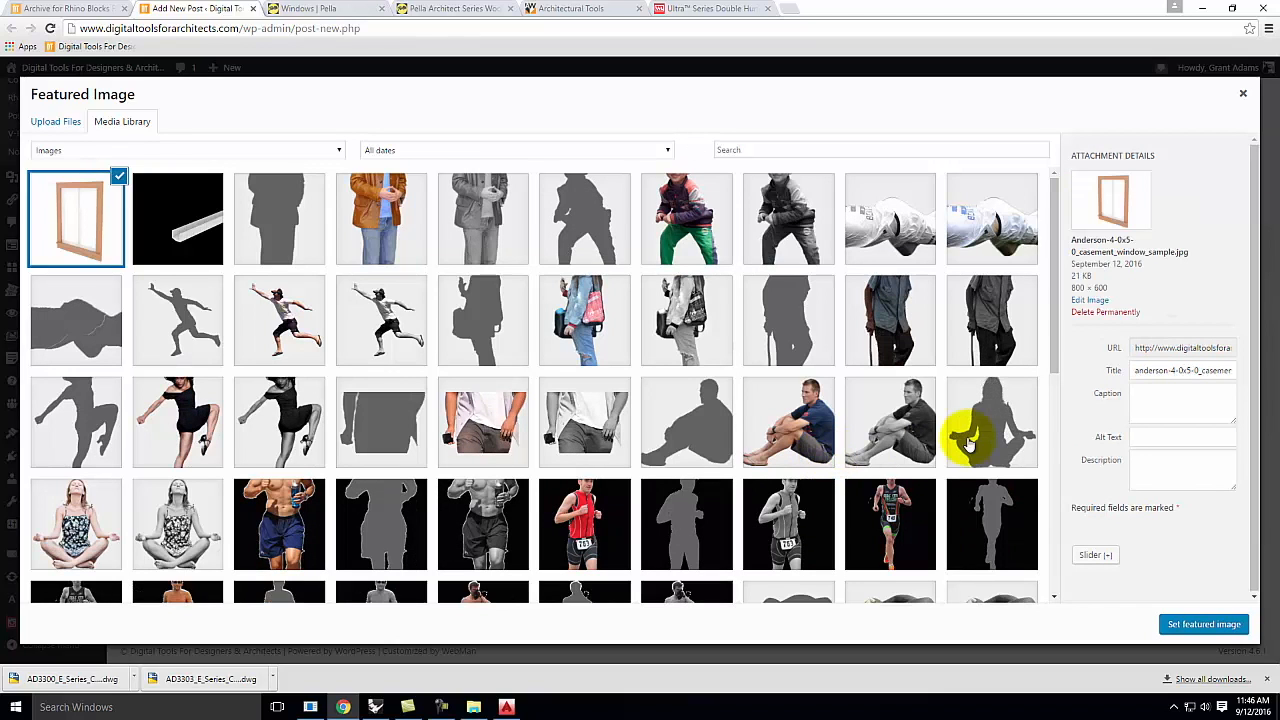
Set the uploaded casement window image as the post's featured image and check it on the post page.
{"action": "left_click", "coordinate": [1204, 625]}
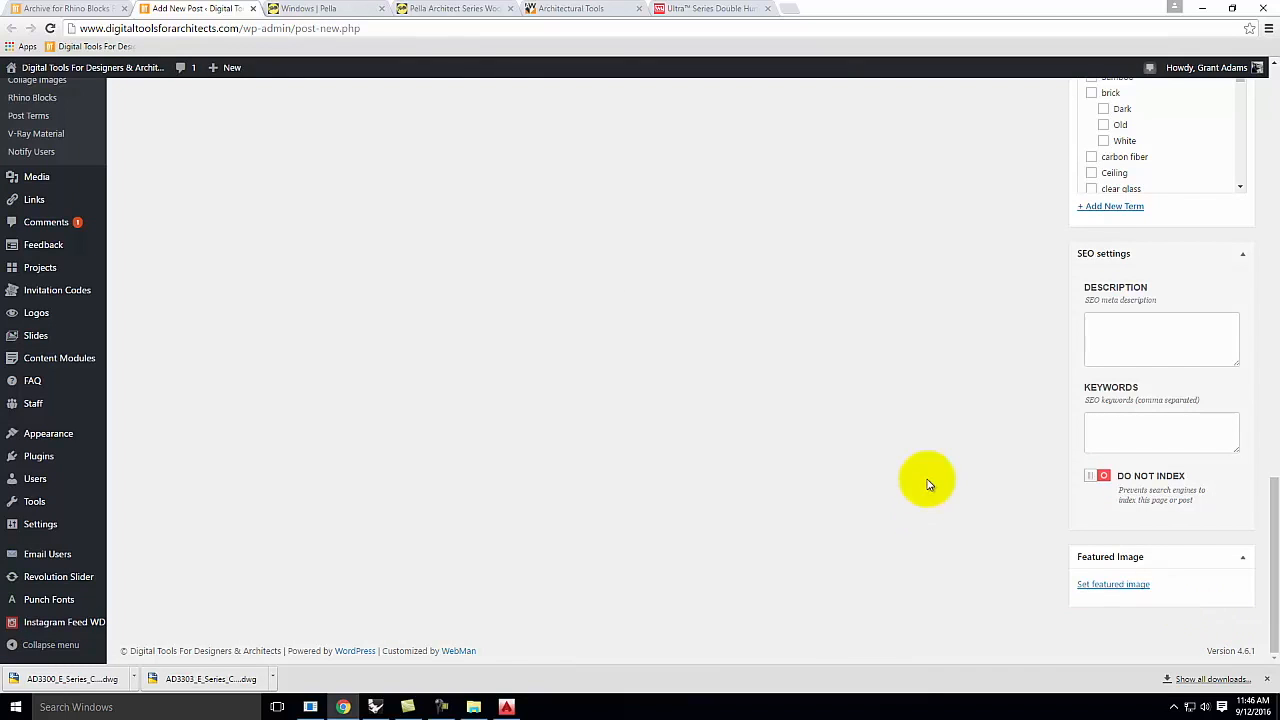
{"action": "scroll", "coordinate": [933, 478], "scroll_direction": "up", "scroll_amount": 7}
{"action": "scroll", "coordinate": [940, 480], "scroll_direction": "down", "scroll_amount": 9}
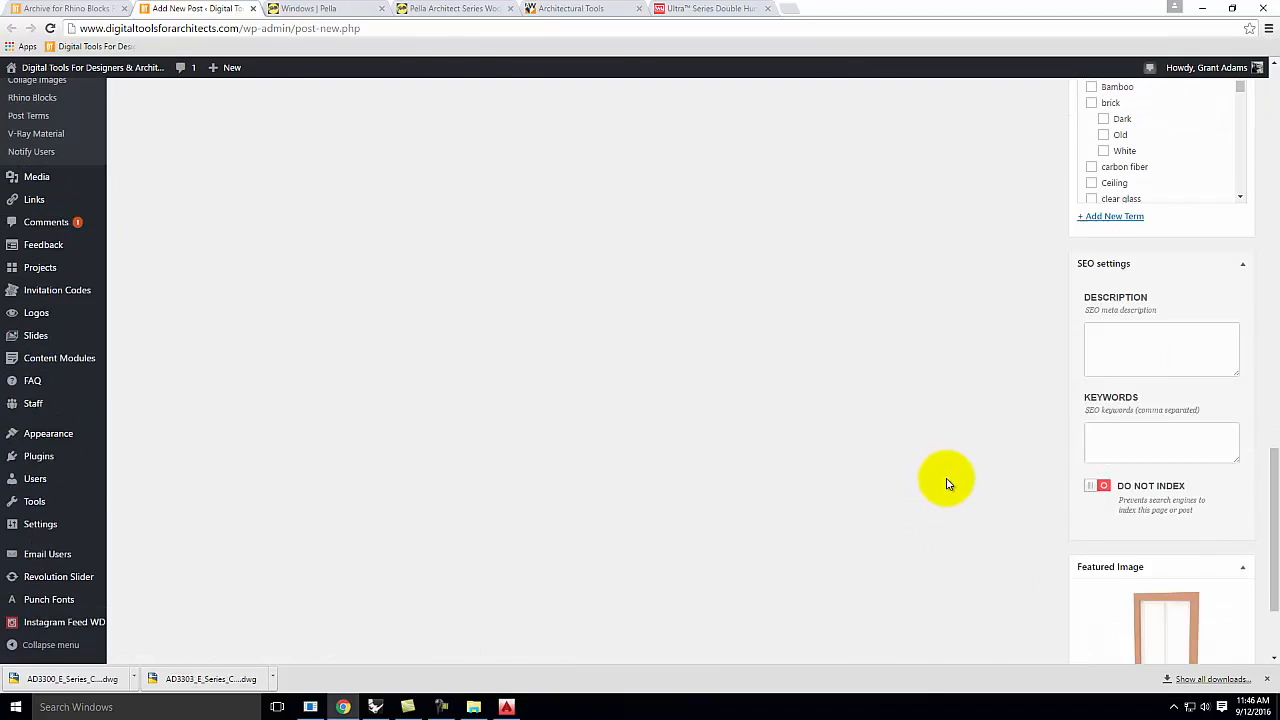
{"action": "scroll", "coordinate": [948, 480], "scroll_direction": "up", "scroll_amount": 15}
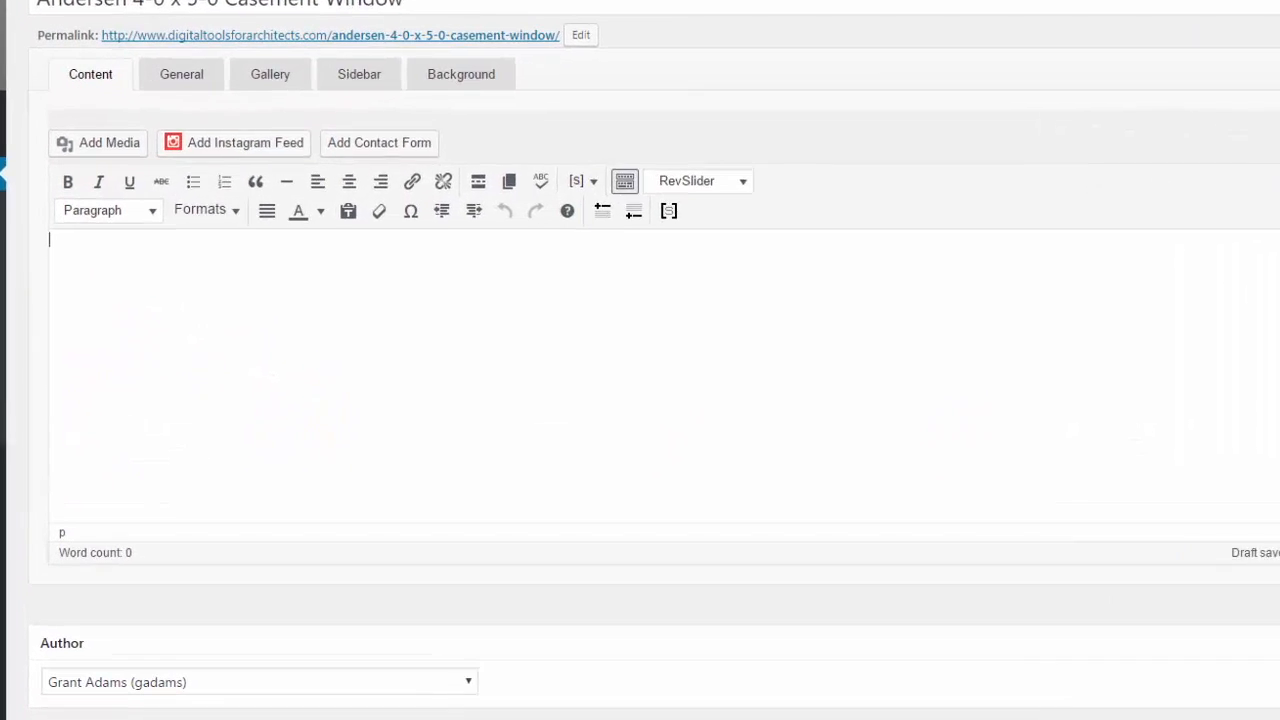
In File Explorer, compress the Rhino 3-D model, sample JPG, and Plastic White, Basic Glass and Wood - Fir - VG archives into one zip.
{"action": "left_click", "coordinate": [474, 707]}
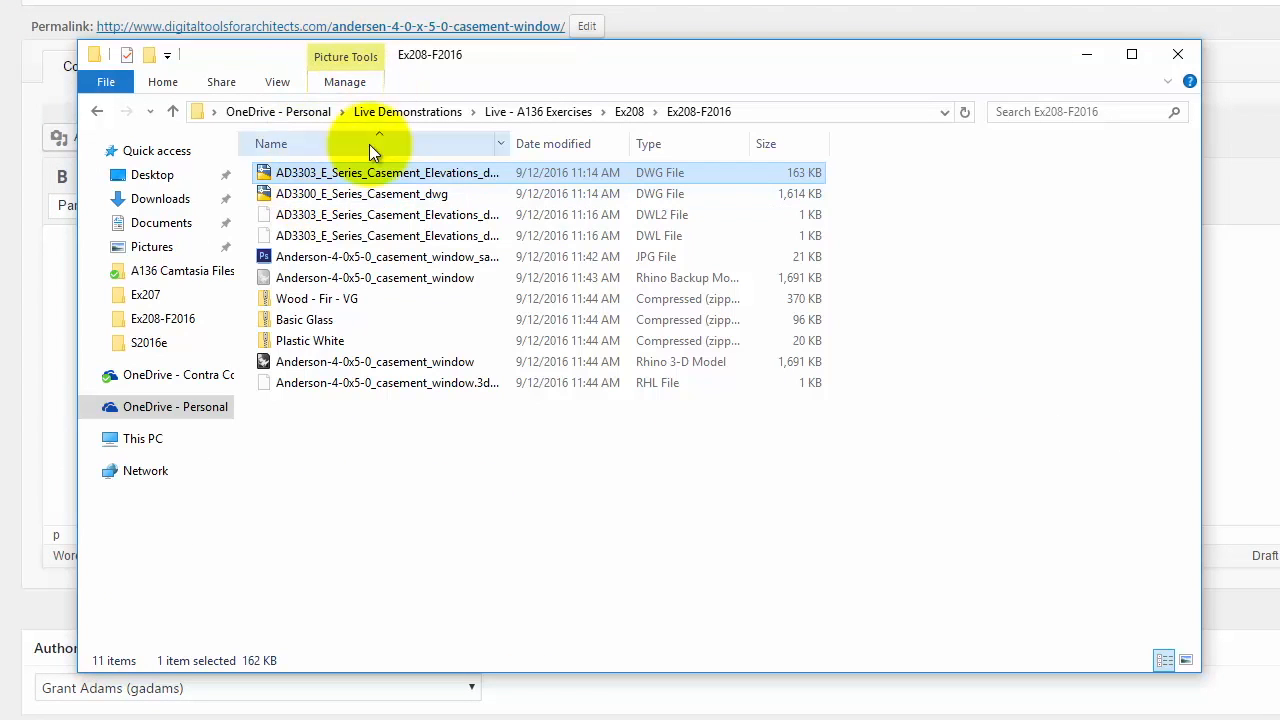
{"action": "left_click", "coordinate": [401, 478]}
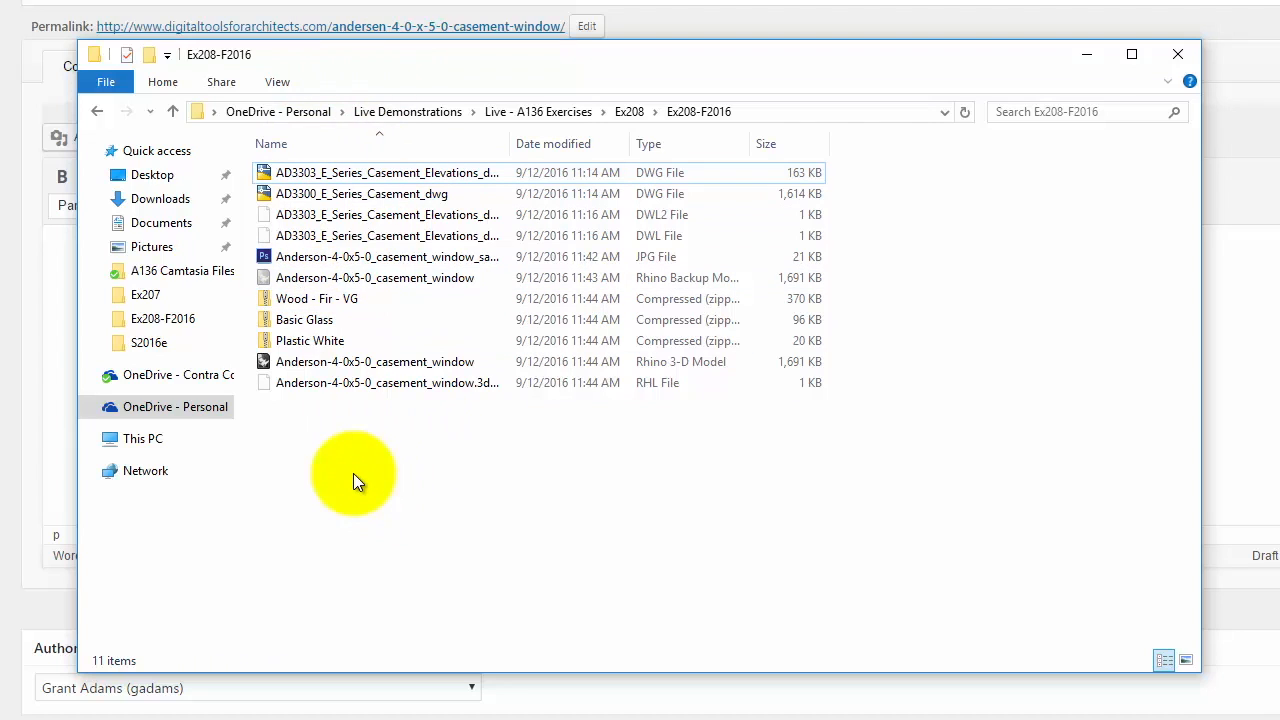
{"action": "left_click", "coordinate": [340, 366]}
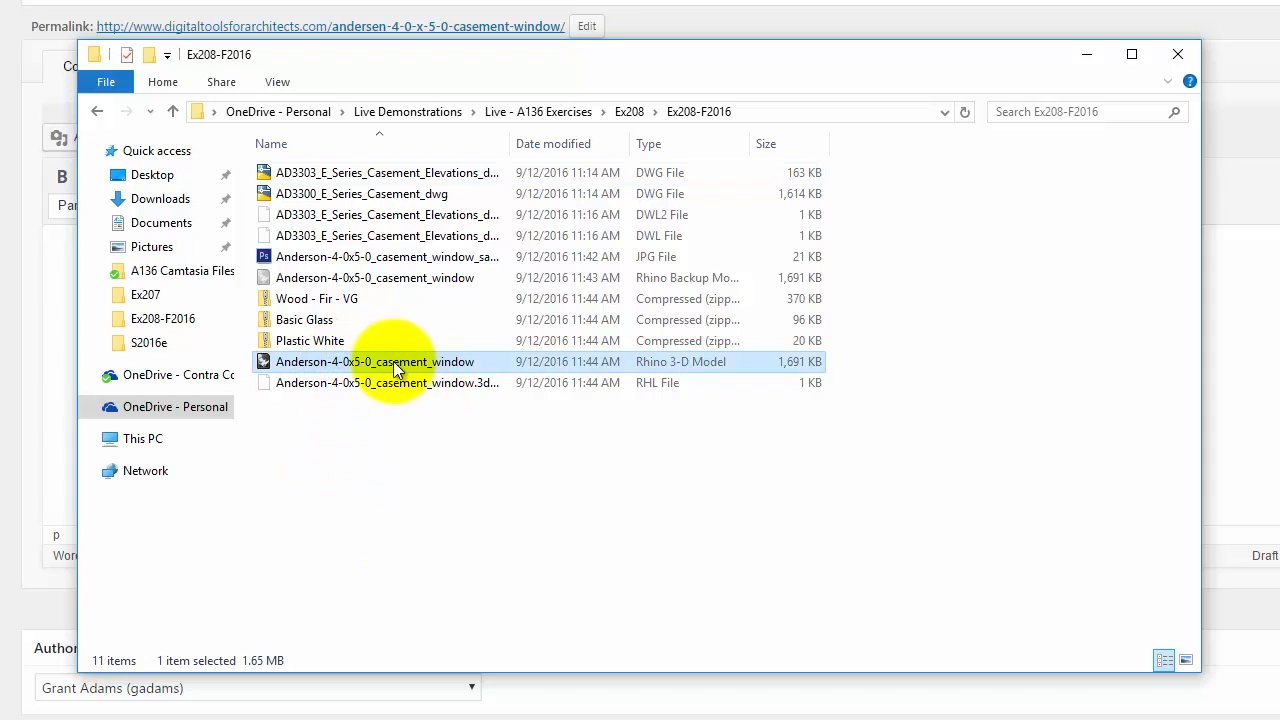
{"action": "left_click", "coordinate": [334, 341], "text": "ctrl"}
{"action": "left_click", "coordinate": [319, 319], "text": "ctrl"}
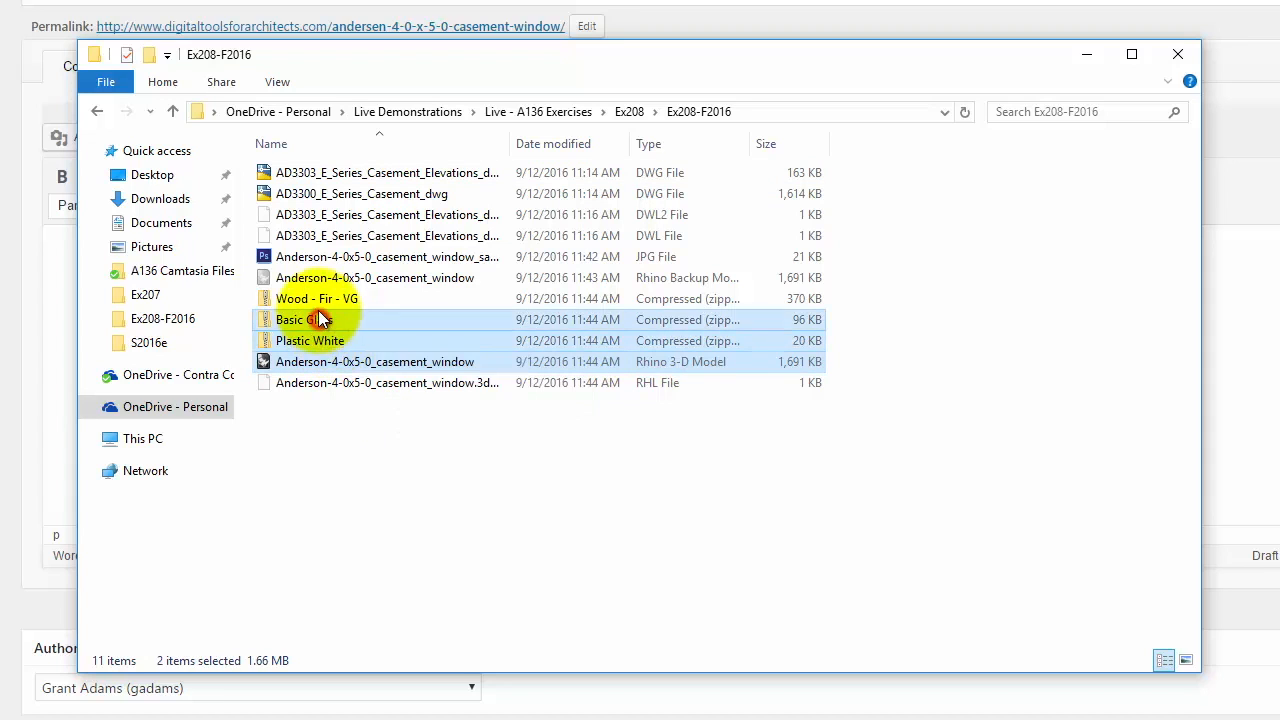
{"action": "left_click", "coordinate": [313, 302], "text": "ctrl"}
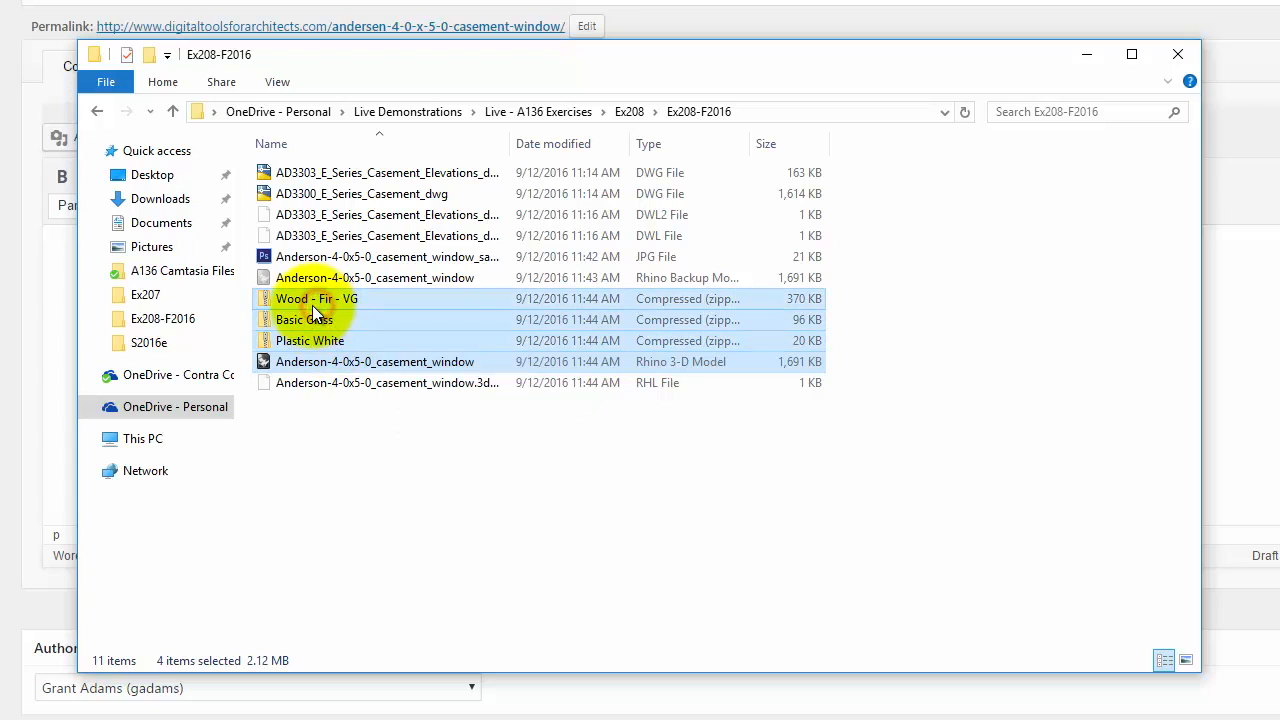
{"action": "left_click", "coordinate": [385, 257], "text": "ctrl"}
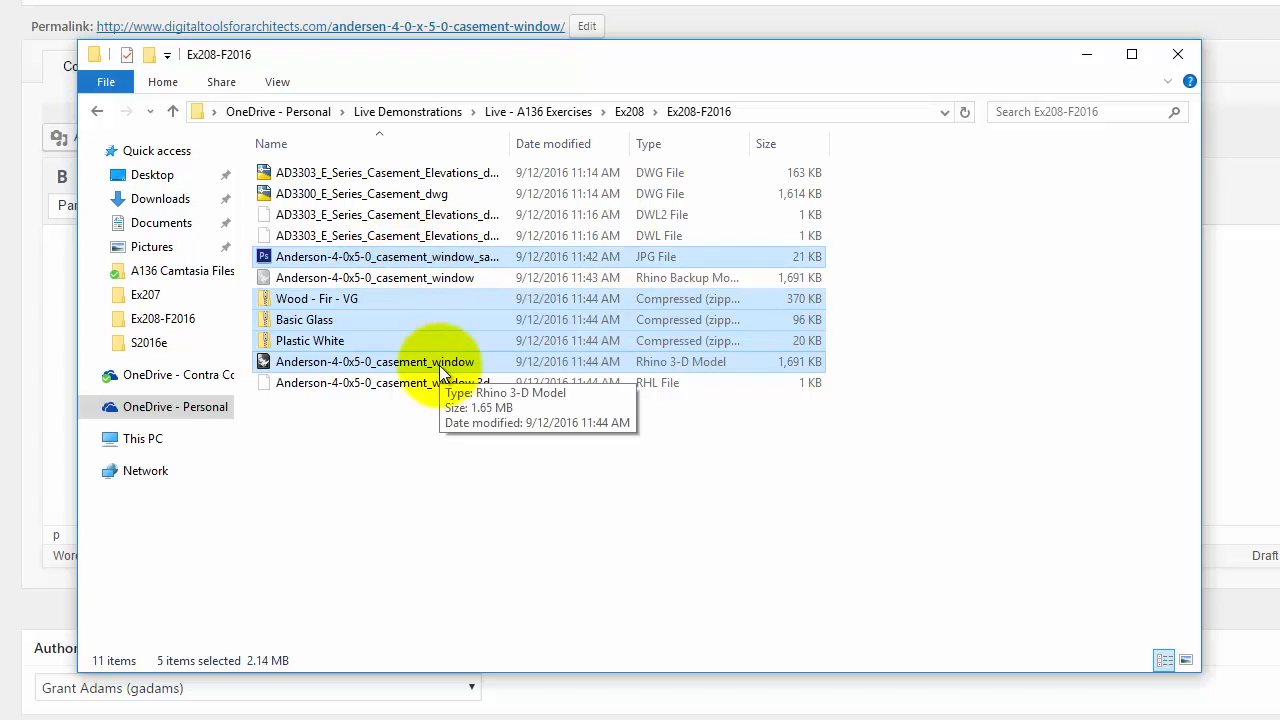
{"action": "right_click", "coordinate": [434, 322]}
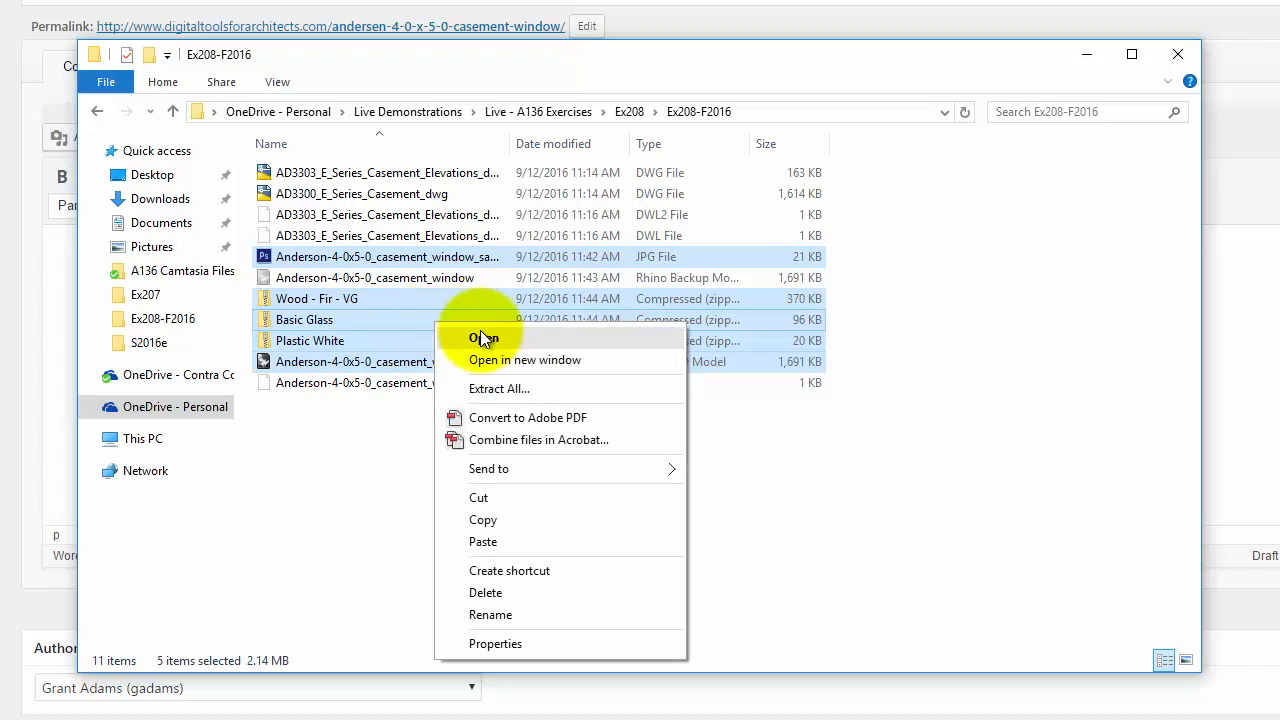
{"action": "mouse_move", "coordinate": [510, 472]}
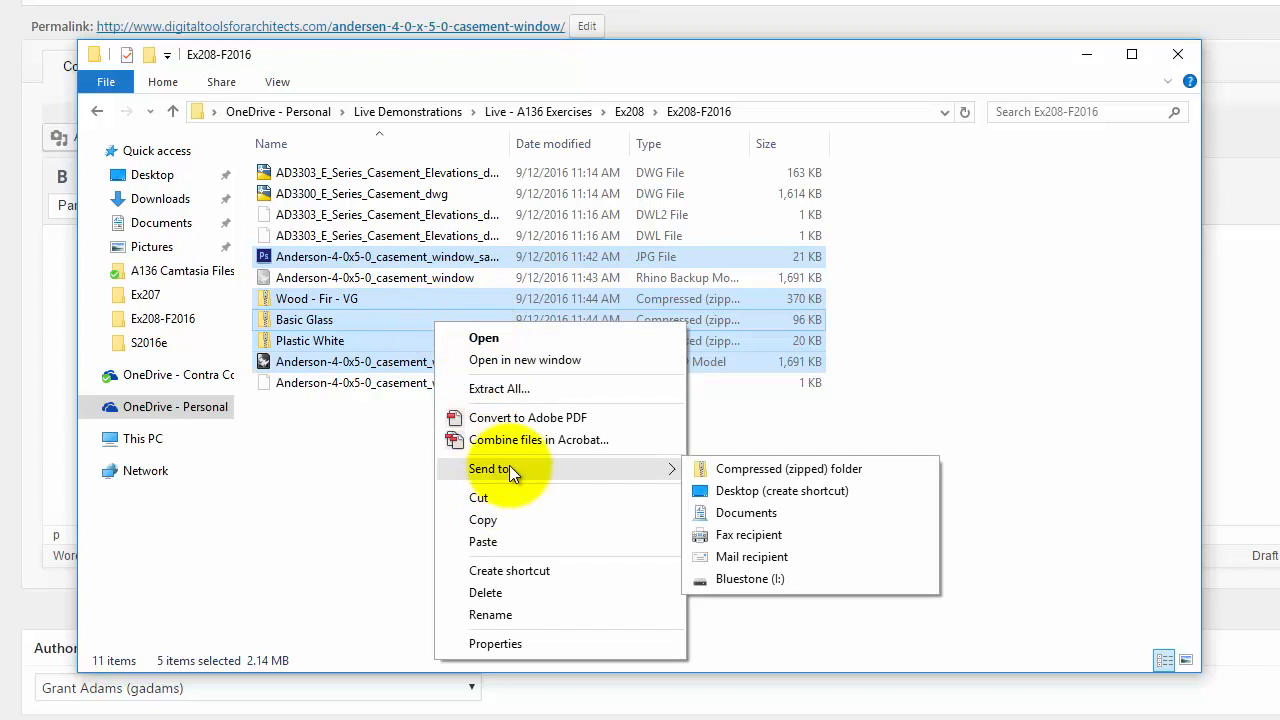
{"action": "left_click", "coordinate": [789, 474]}
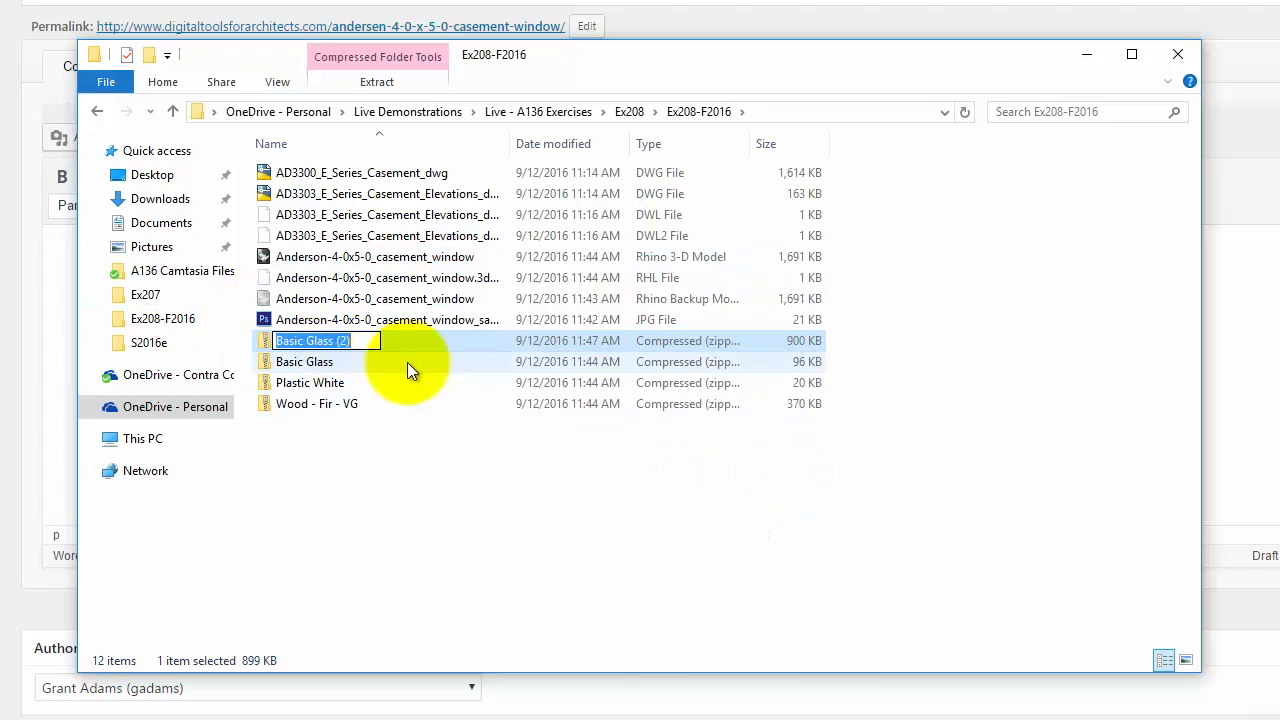
Rename the new zip archive as "Andersen Casement Window".
{"action": "type", "text": "Ander"}
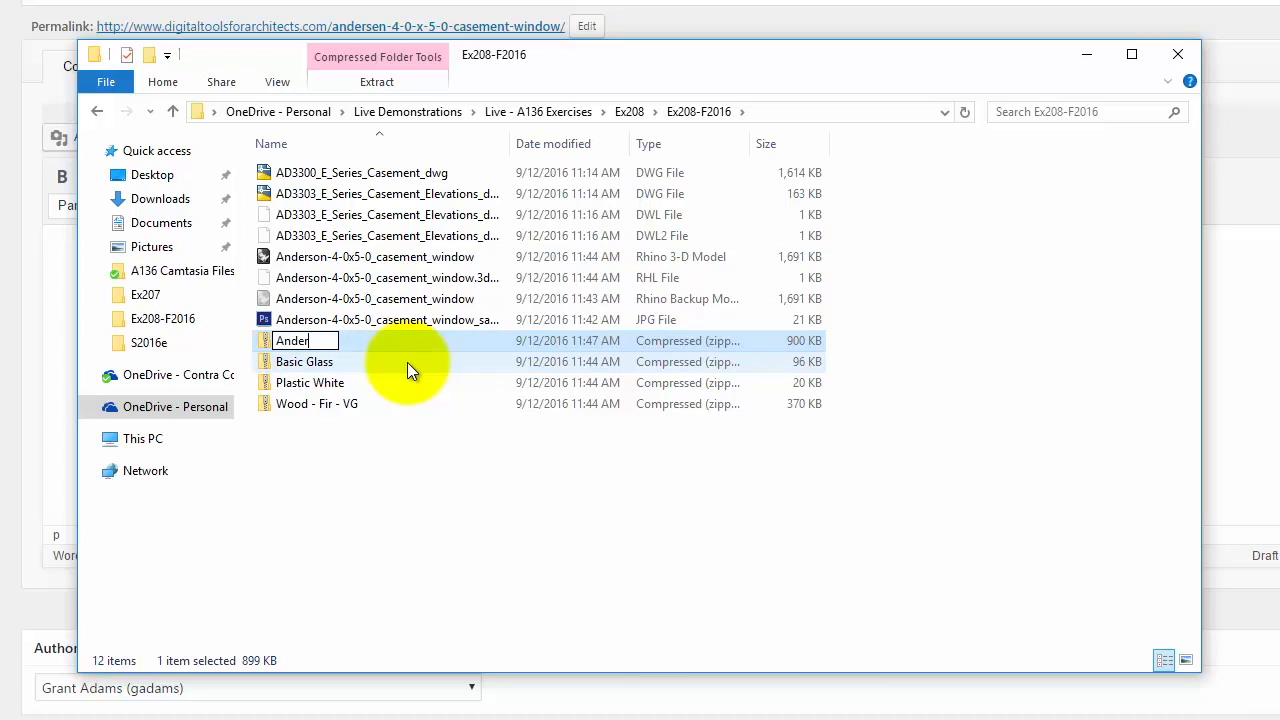
{"action": "type", "text": "sen Casement"}
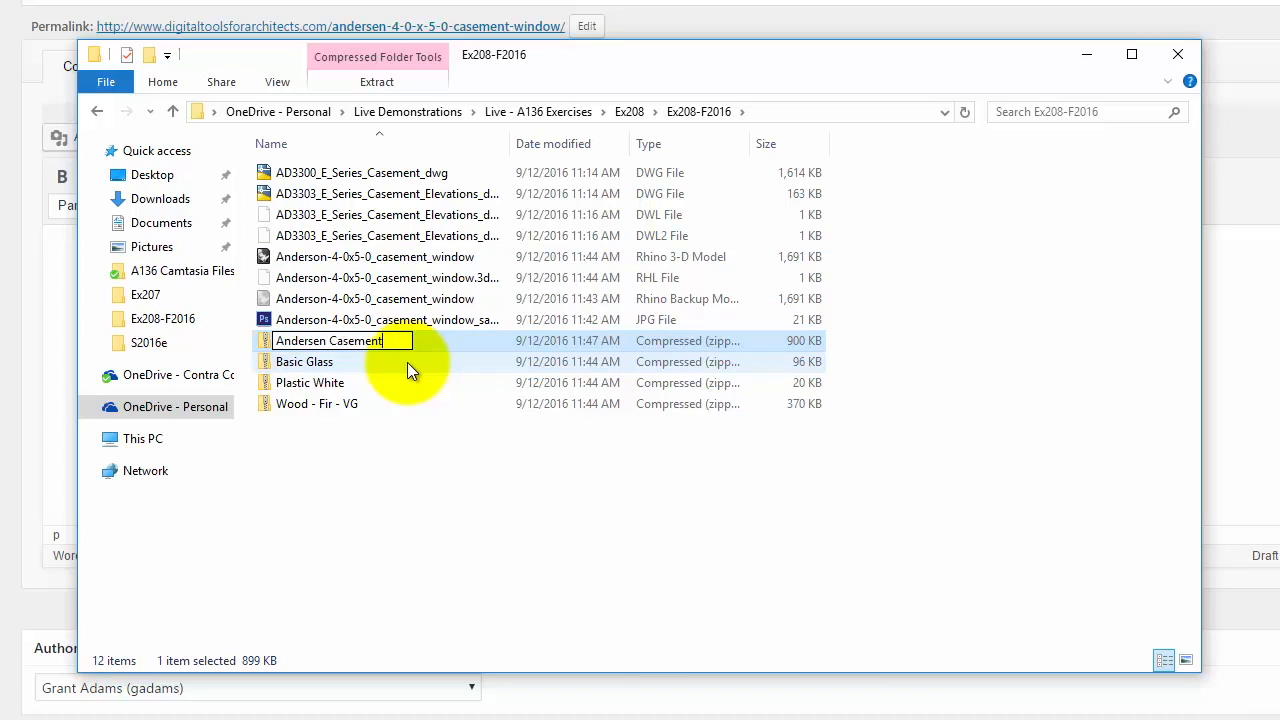
{"action": "type", "text": " Window"}
{"action": "left_click", "coordinate": [411, 444]}
{"action": "left_click", "coordinate": [345, 342]}
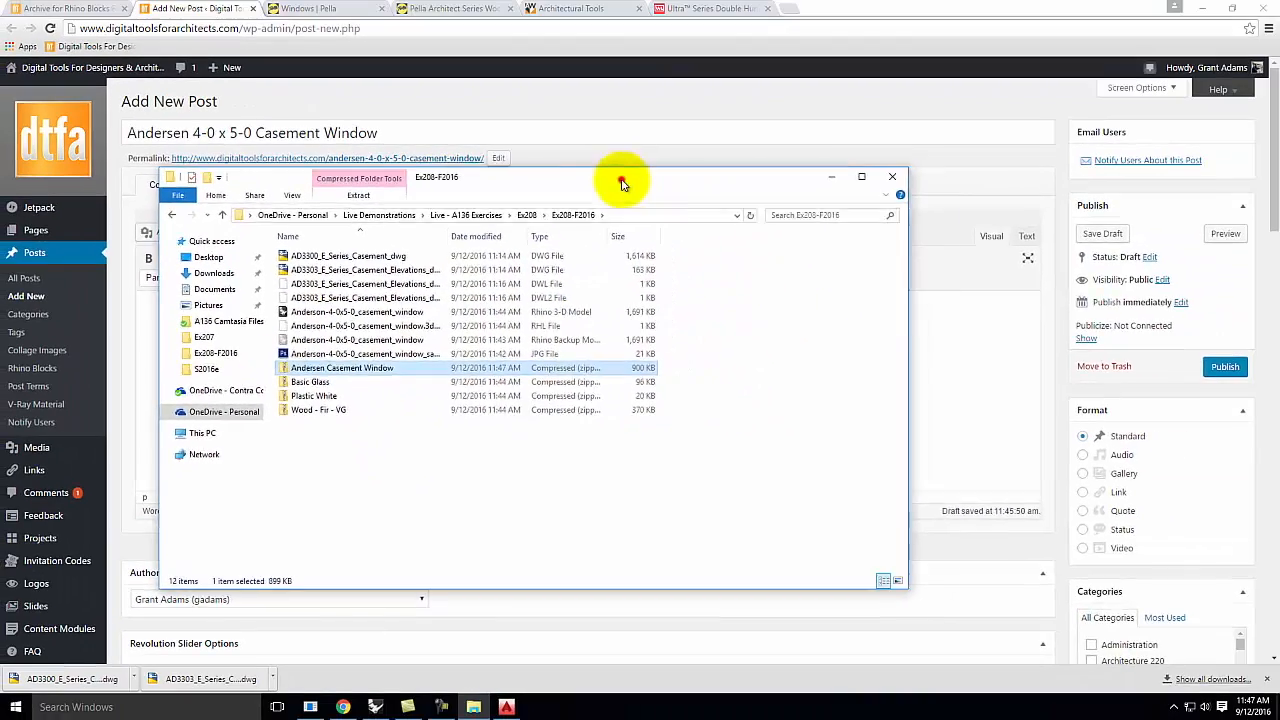
Back in the browser, upload the Andersen Casement Window zip as media and insert it into the post linked to the media file.
{"action": "left_click_drag", "start_coordinate": [781, 54], "coordinate": [1279, 171]}
{"action": "left_click_drag", "start_coordinate": [987, 256], "coordinate": [965, 244]}
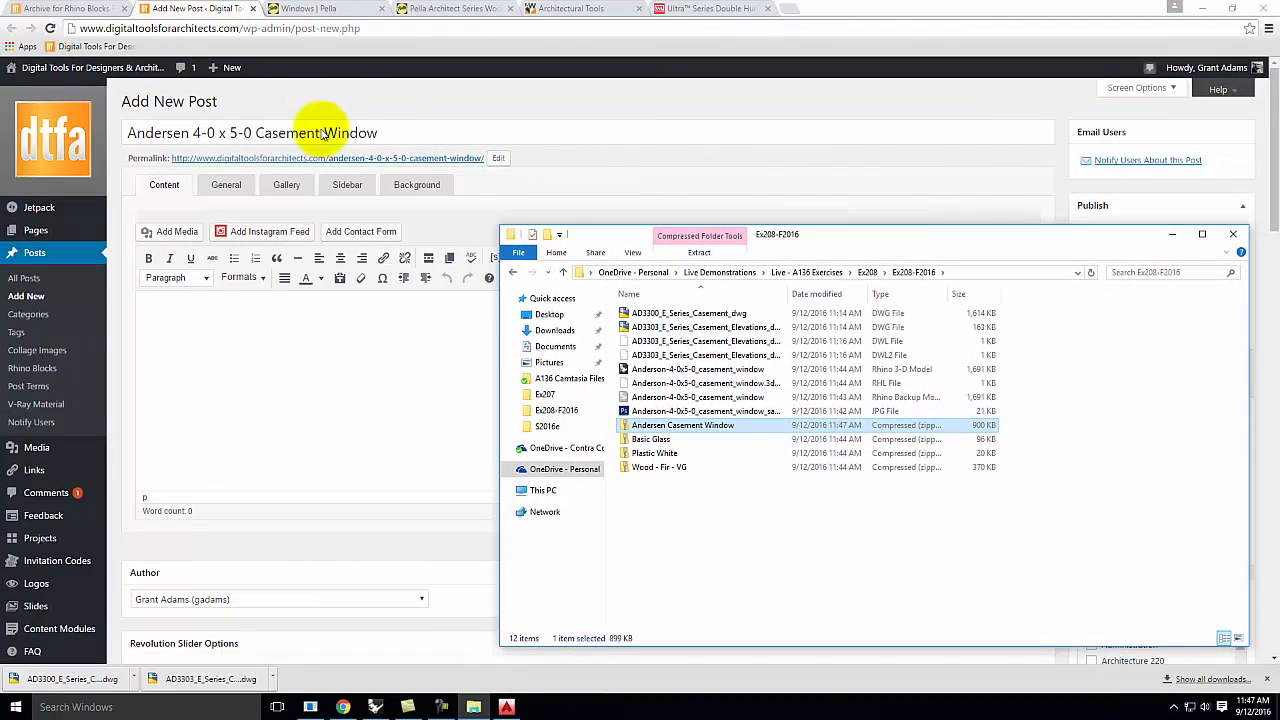
{"action": "left_click", "coordinate": [171, 240]}
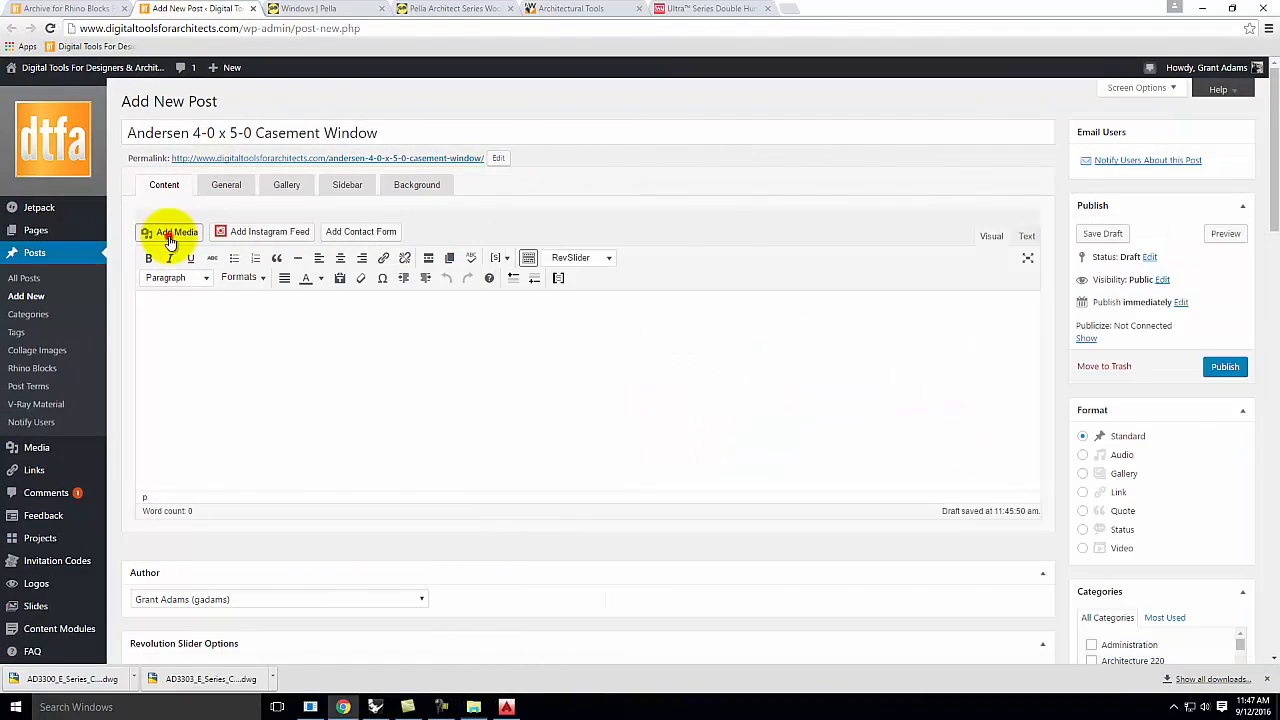
{"action": "left_click", "coordinate": [166, 234]}
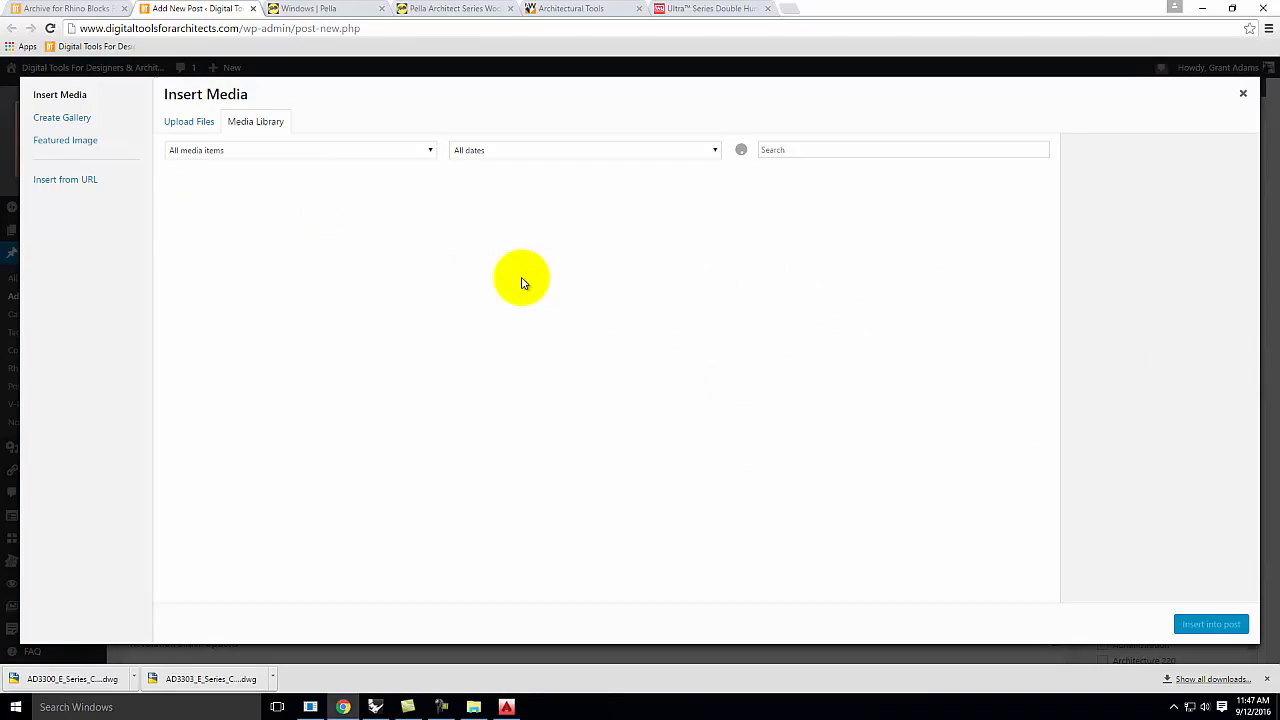
{"action": "left_click", "coordinate": [185, 124]}
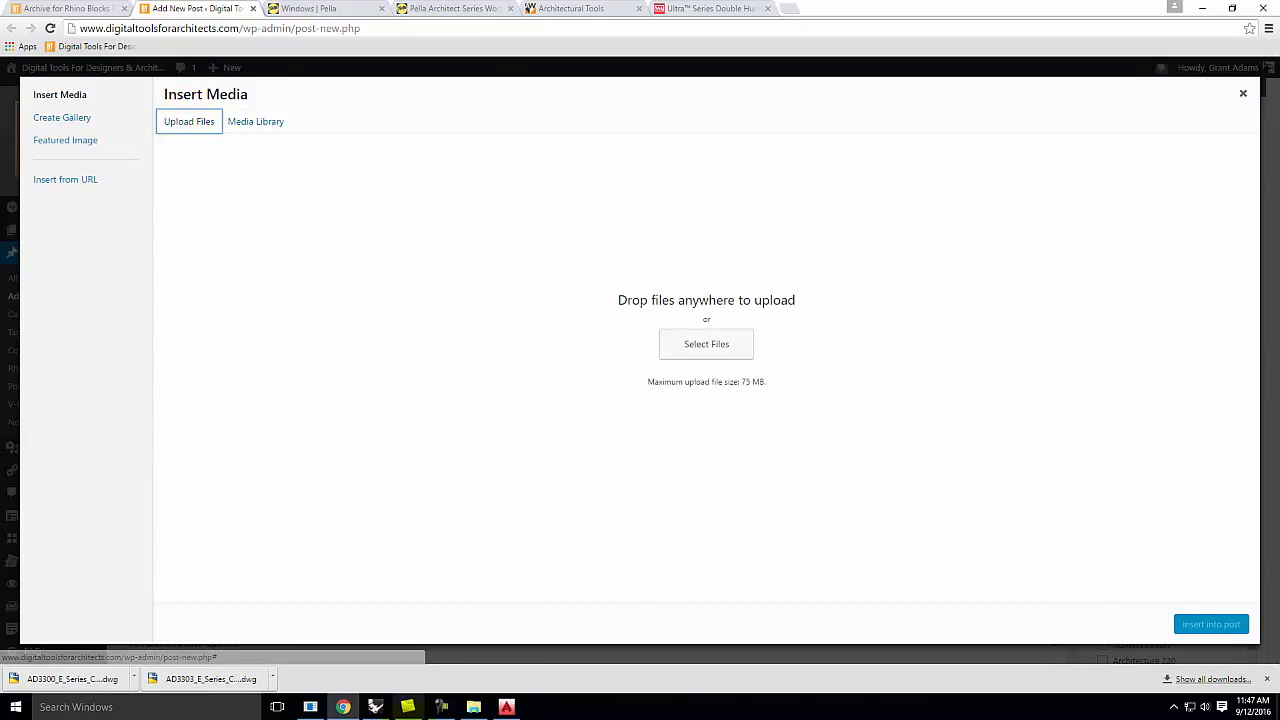
{"action": "left_click", "coordinate": [473, 707]}
{"action": "left_click_drag", "start_coordinate": [662, 428], "coordinate": [387, 383]}
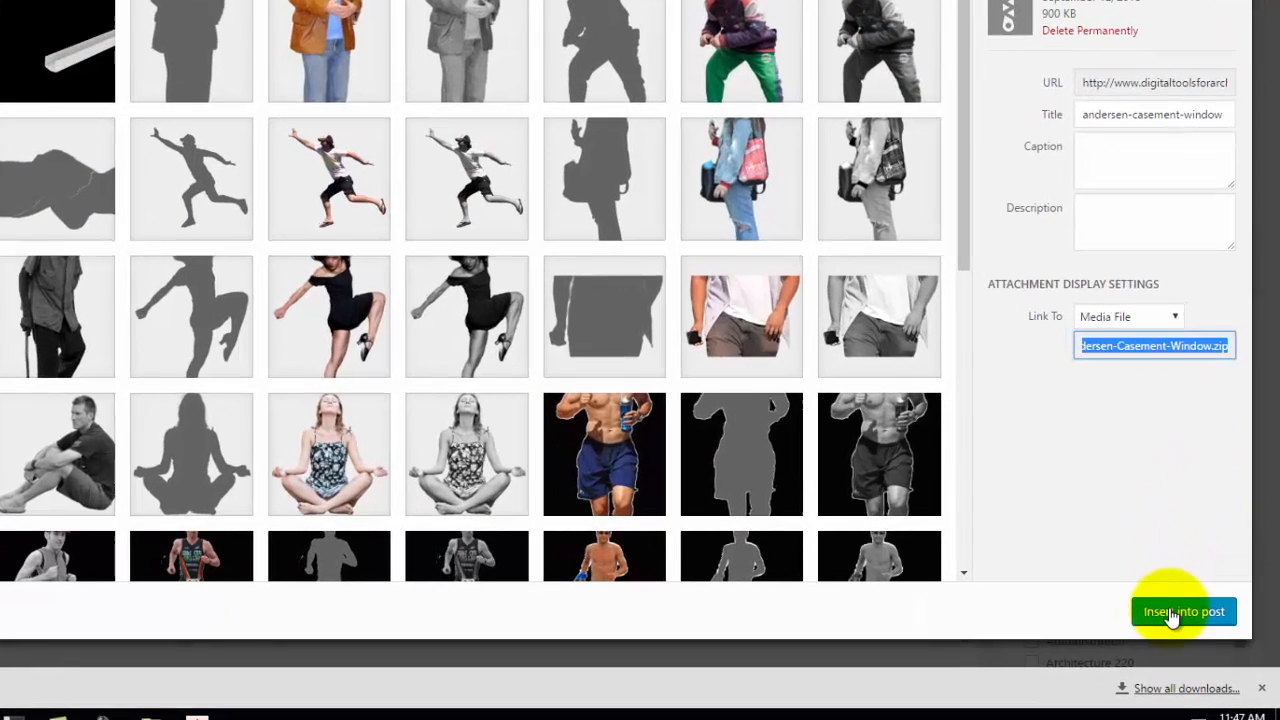
{"action": "left_click", "coordinate": [1172, 614]}
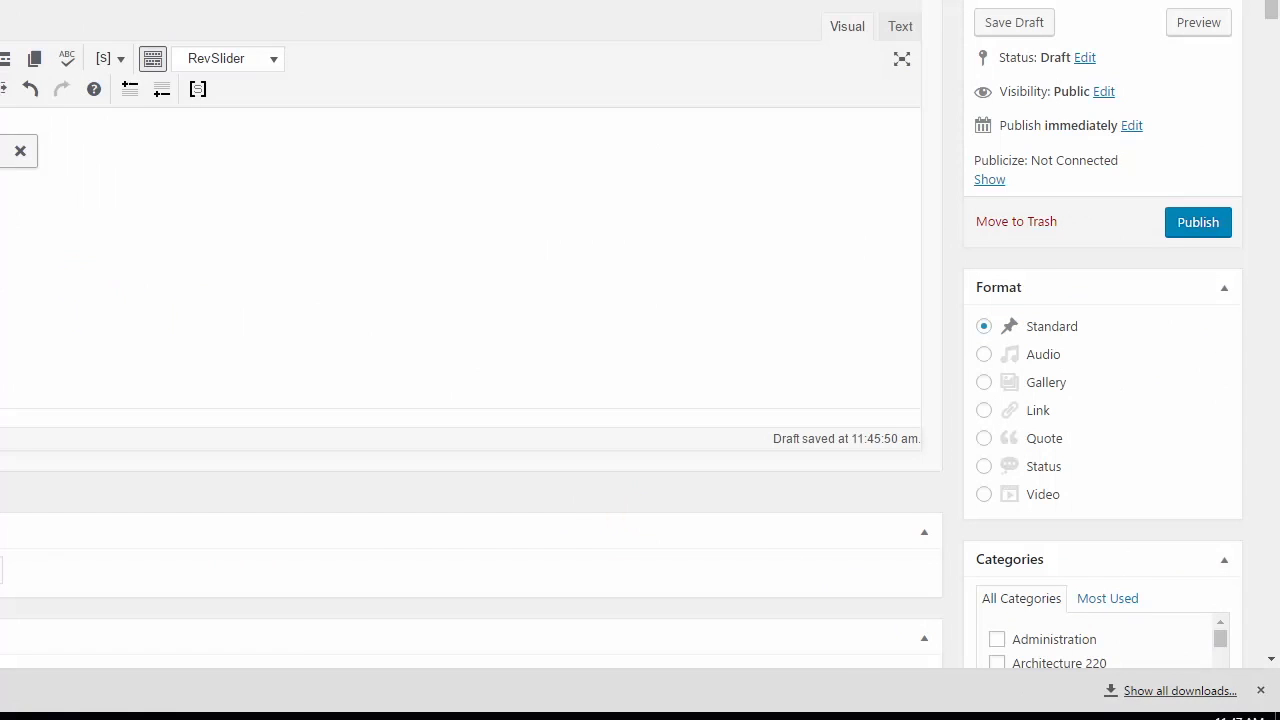
Add the line "Download files for Andersen Casement Window:" above the zip link in the post body.
{"action": "key", "text": "Left"}
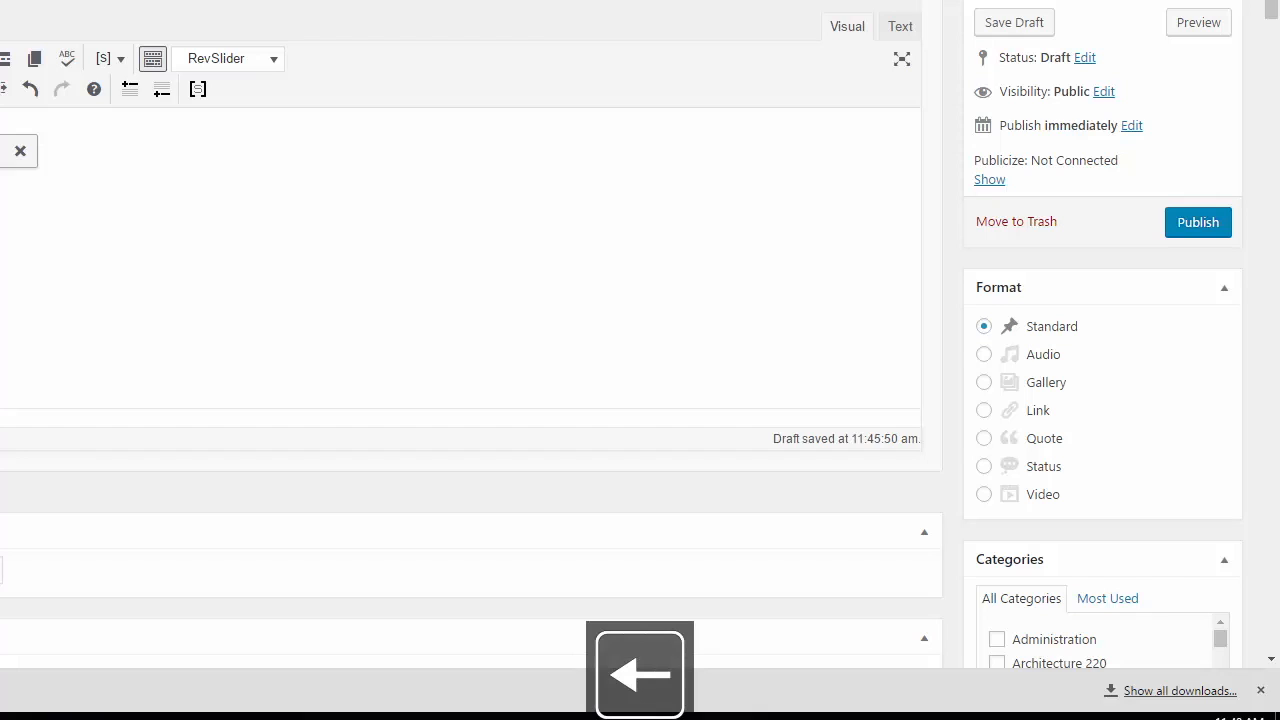
{"action": "key", "text": "Return"}
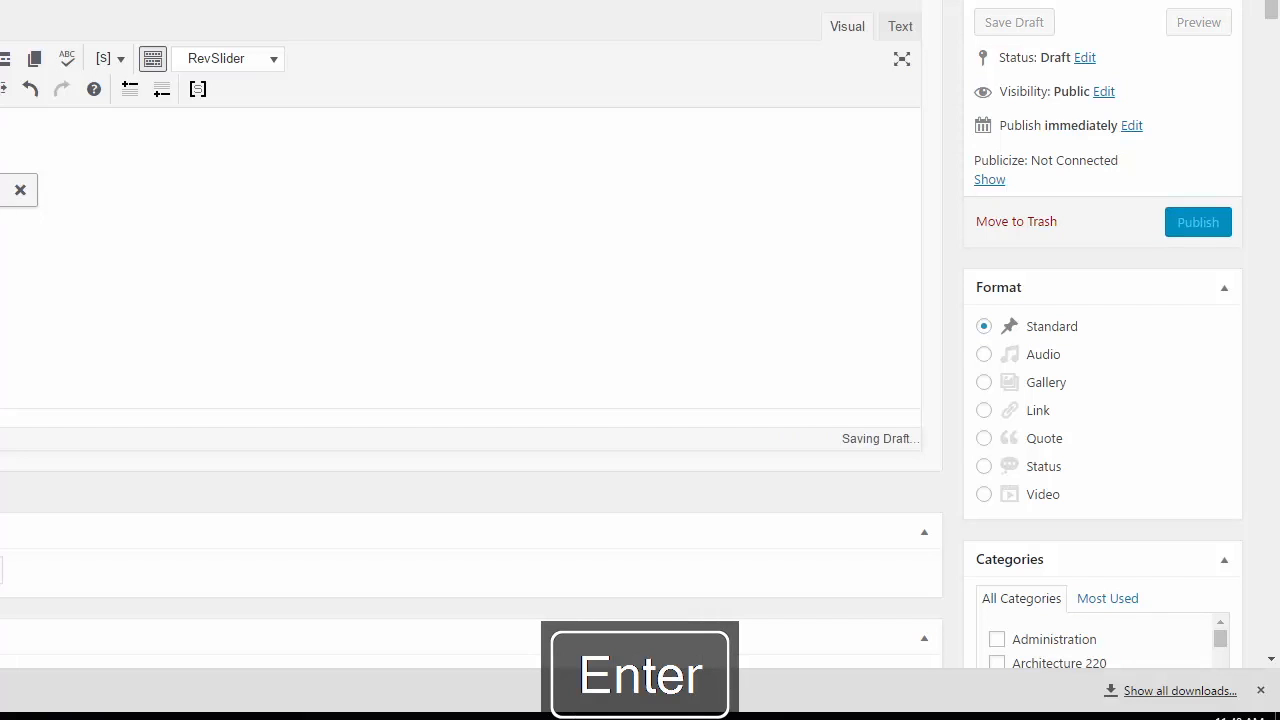
{"action": "key", "text": "Up"}
{"action": "type", "text": "old"}
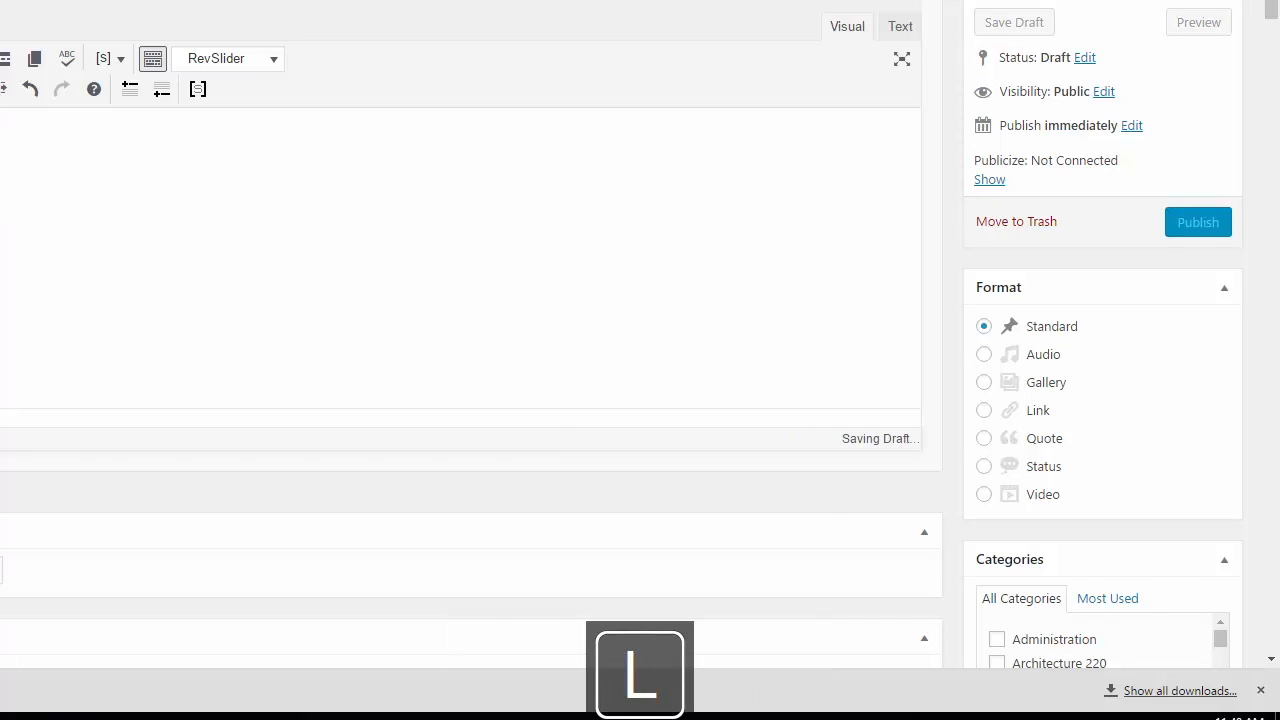
{"action": "type", "text": " fiel"}
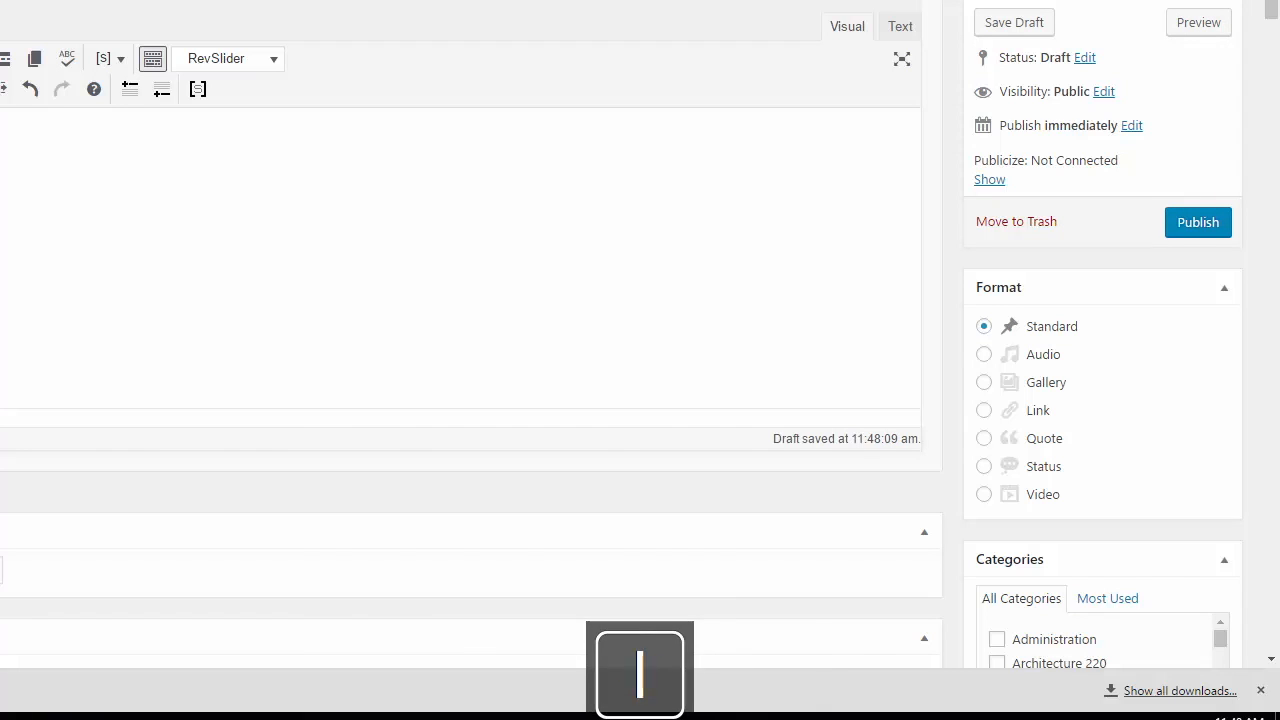
{"action": "key", "text": "BackSpace"}
{"action": "type", "text": "design"}
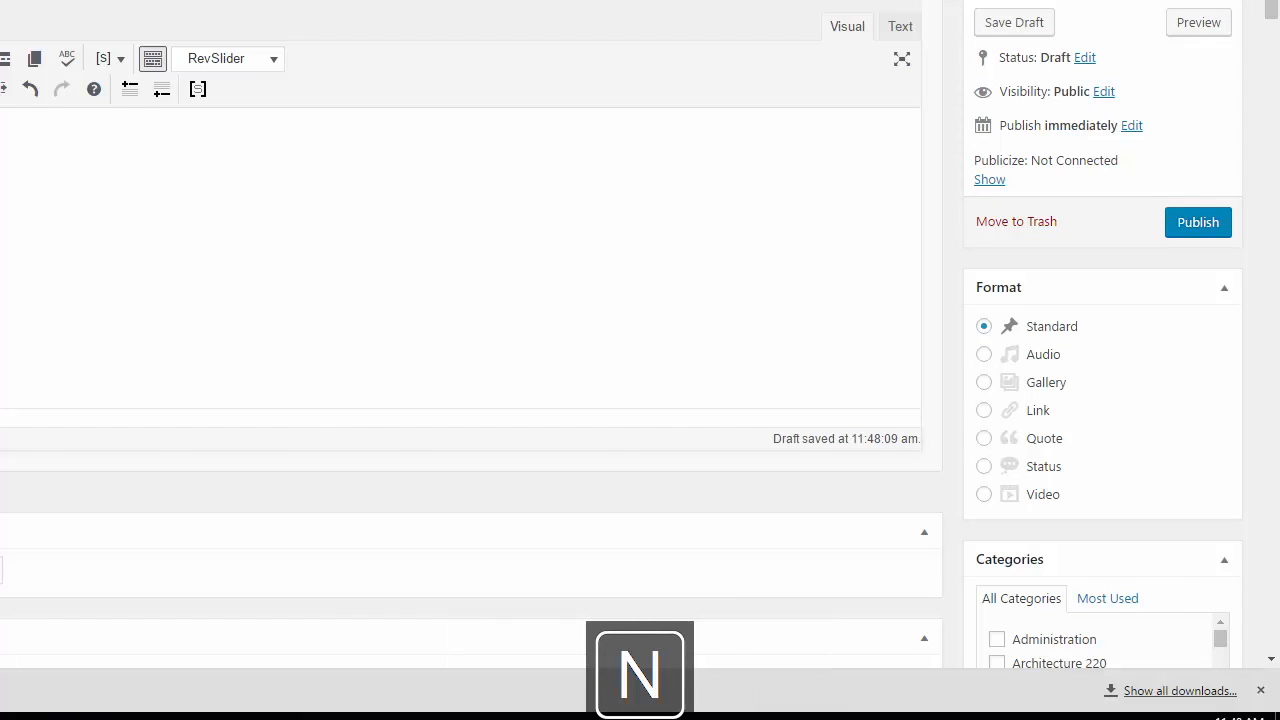
{"action": "key", "text": "BackSpace"}
{"action": "type", "text": "sement Windo"}
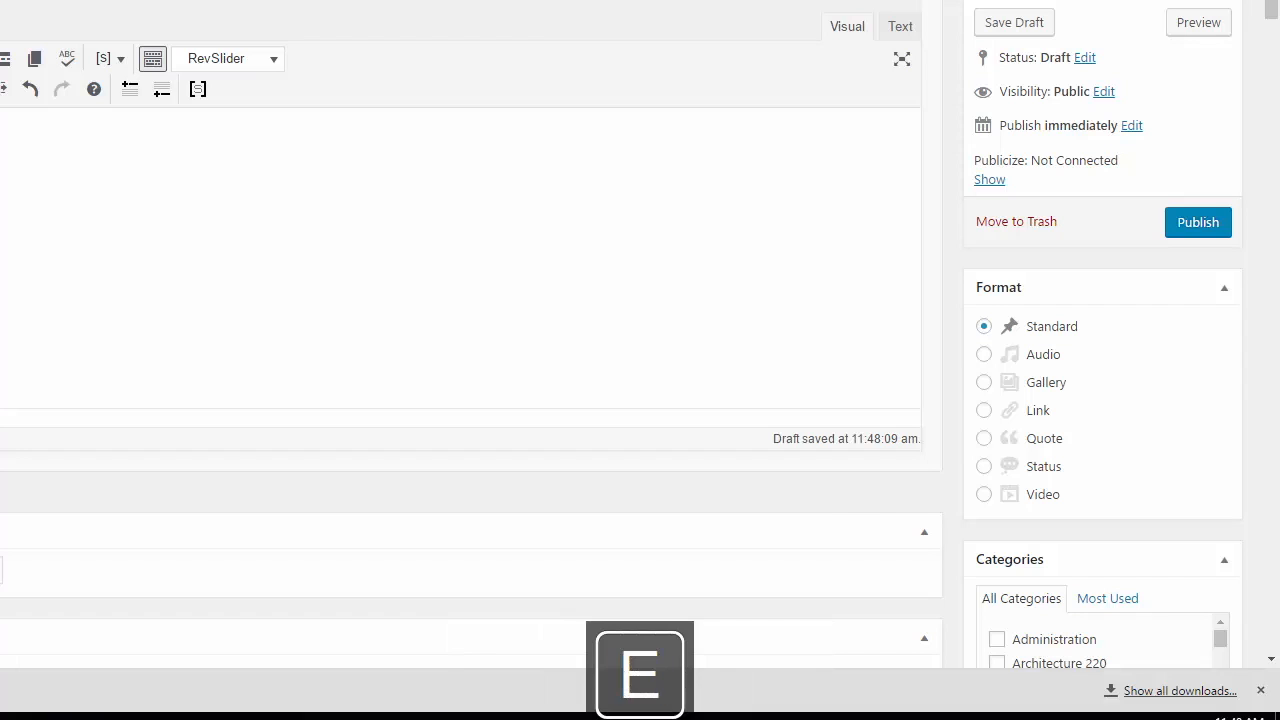
{"action": "type", "text": "w:"}
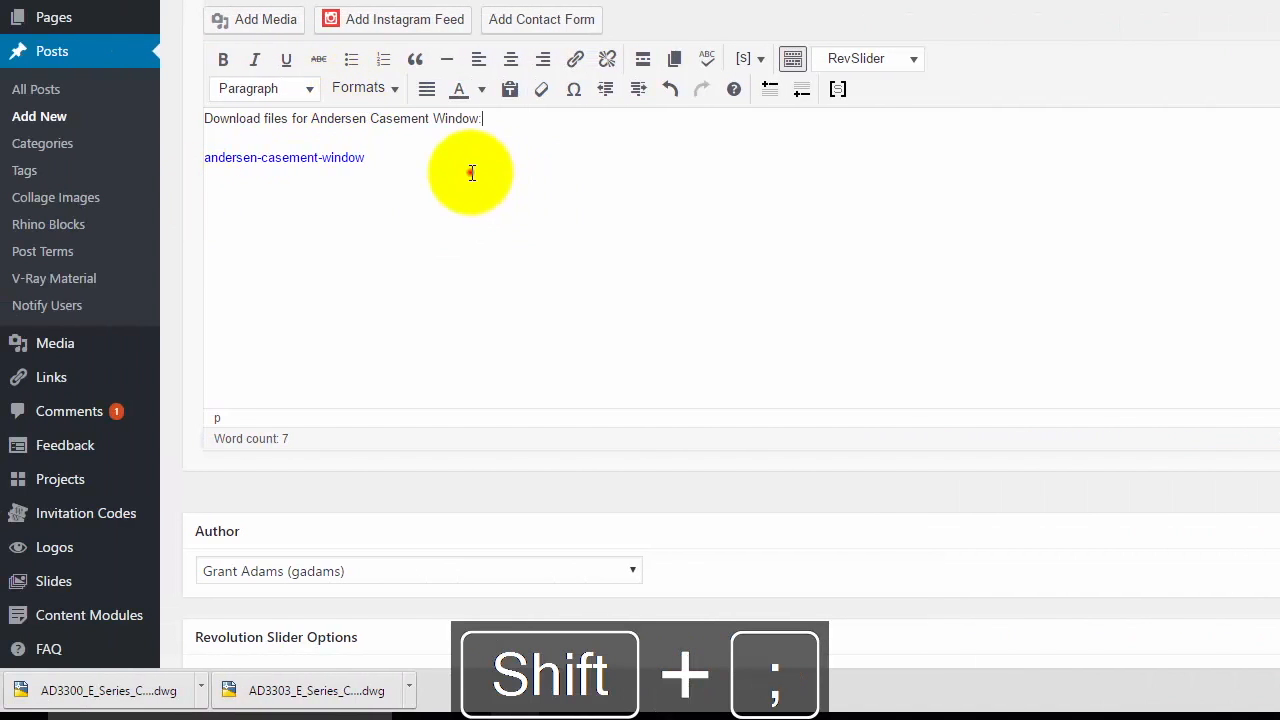
Format the andersen-casement-window link as a bulleted list item and publish the post, accepting it despite the proofreader's suggestions.
{"action": "triple_click", "coordinate": [471, 171]}
{"action": "left_click", "coordinate": [352, 60]}
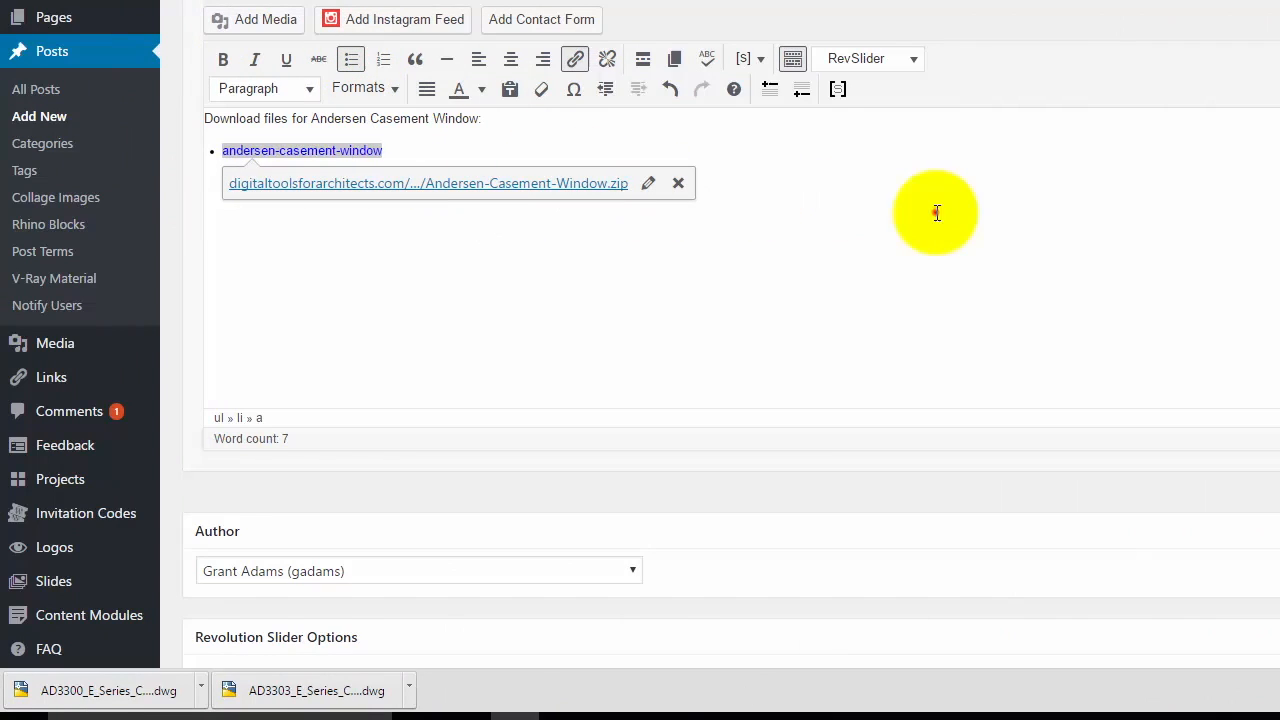
{"action": "left_click", "coordinate": [934, 211]}
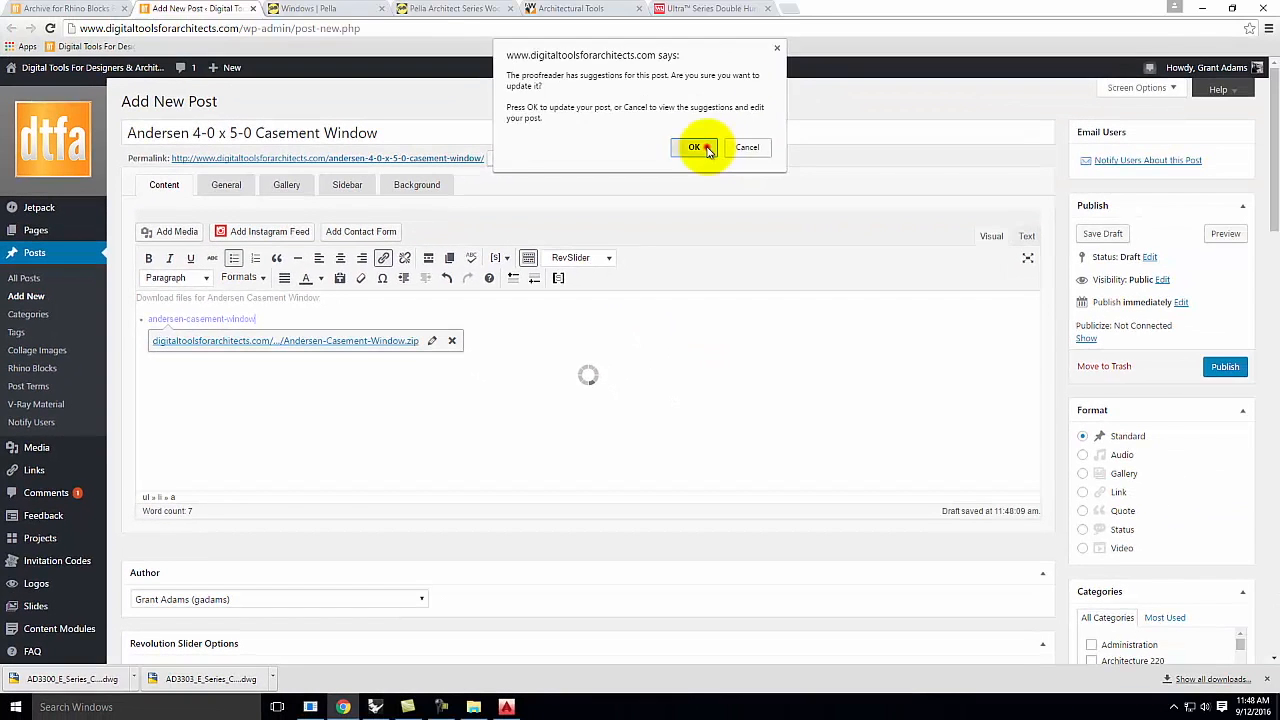
{"action": "left_click", "coordinate": [694, 147]}
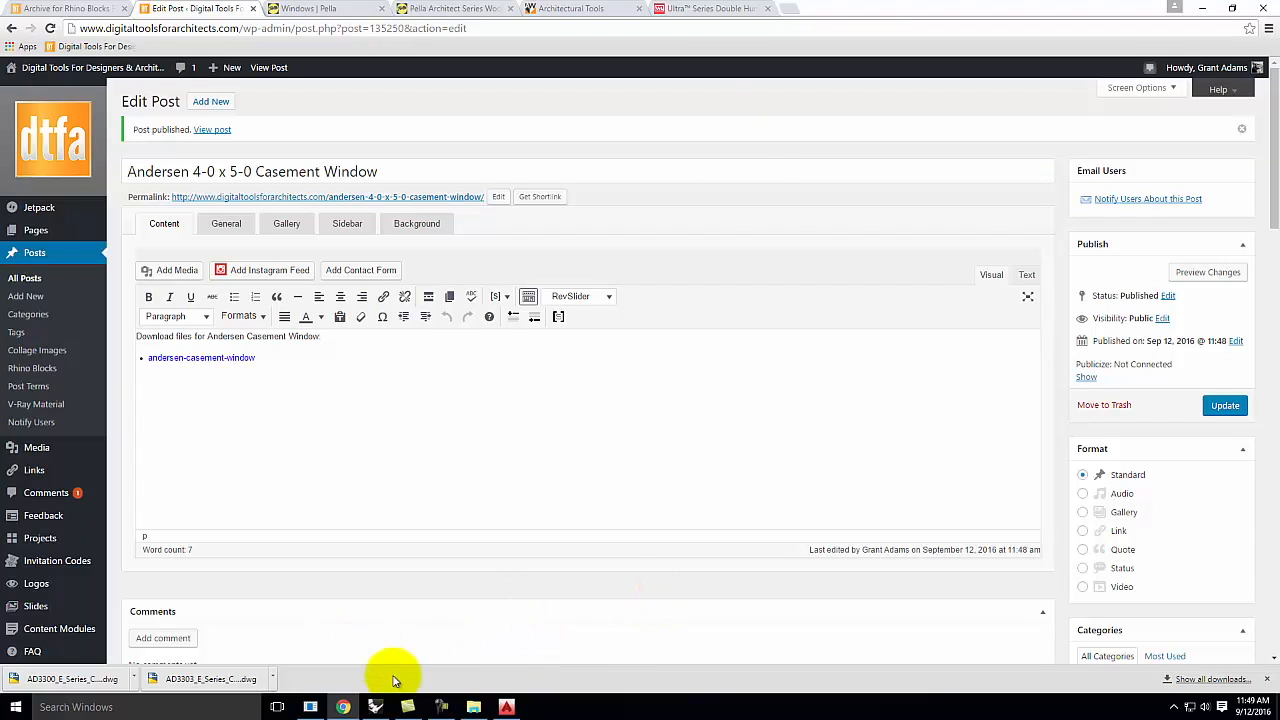
{"action": "left_click", "coordinate": [441, 706]}
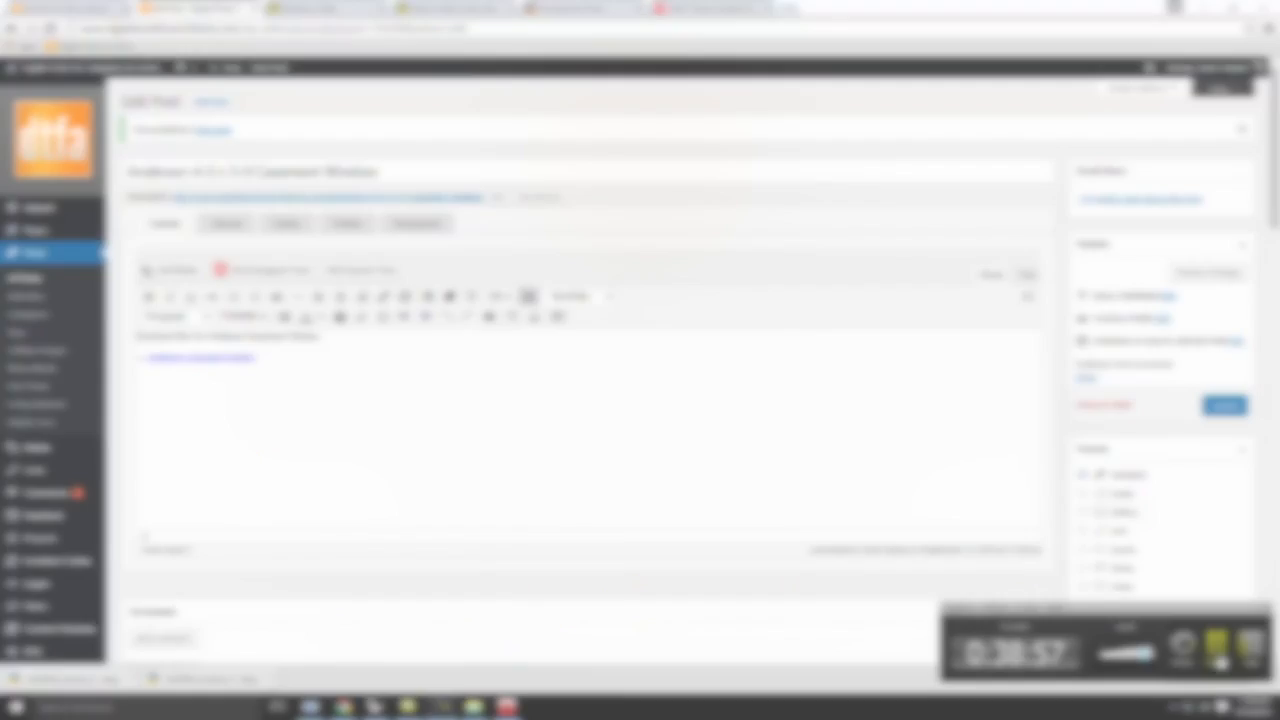